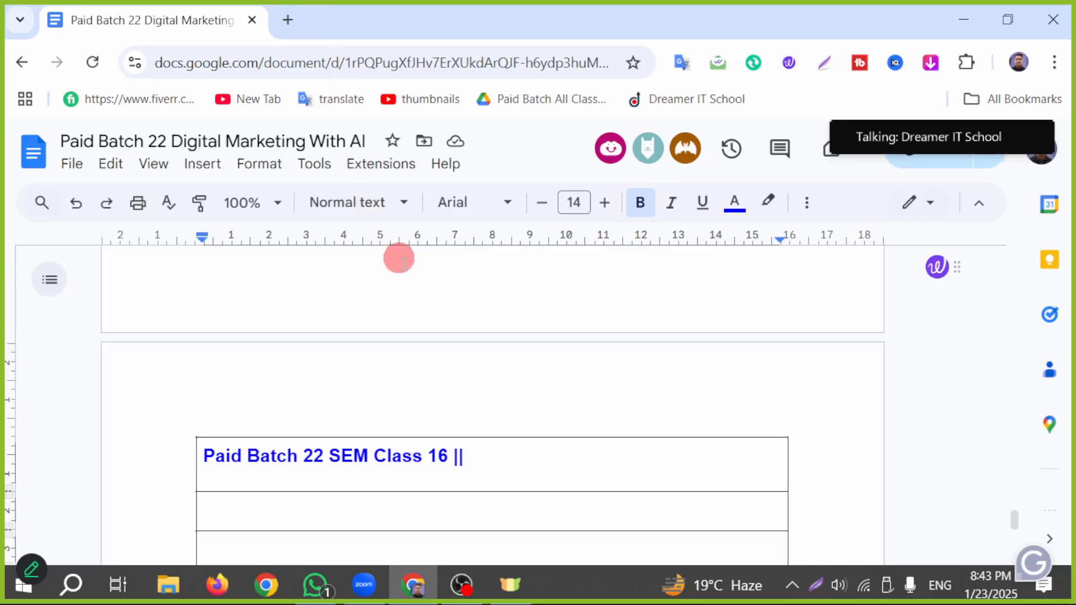
- Open the Paid Batch All Class Note folder from the bookmarks in a new browser tab
left_click(288, 20)
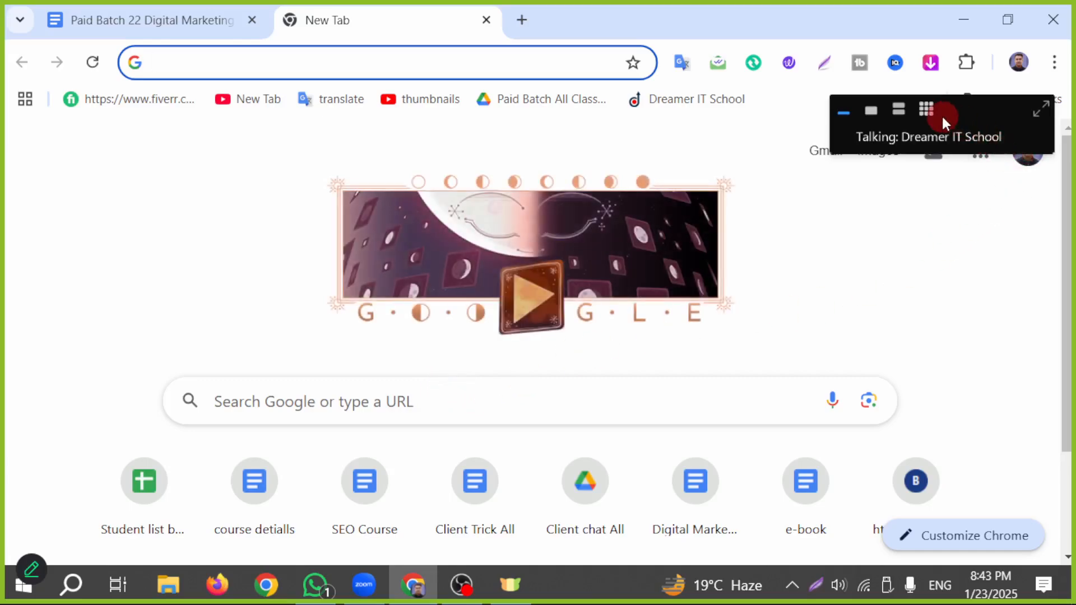
left_click_drag(941, 115, 1040, 107)
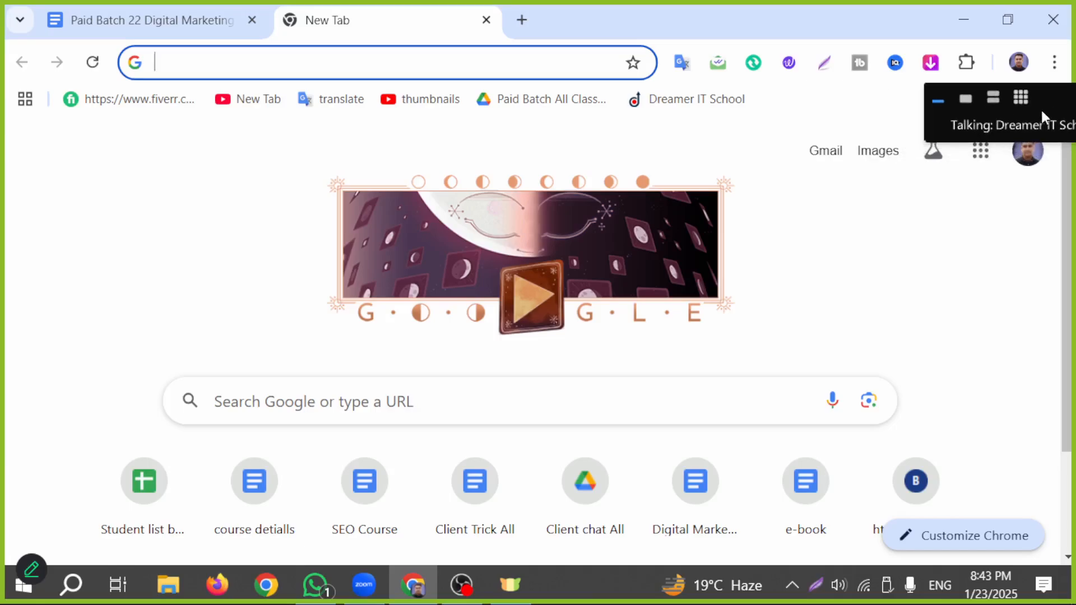
left_click(558, 99)
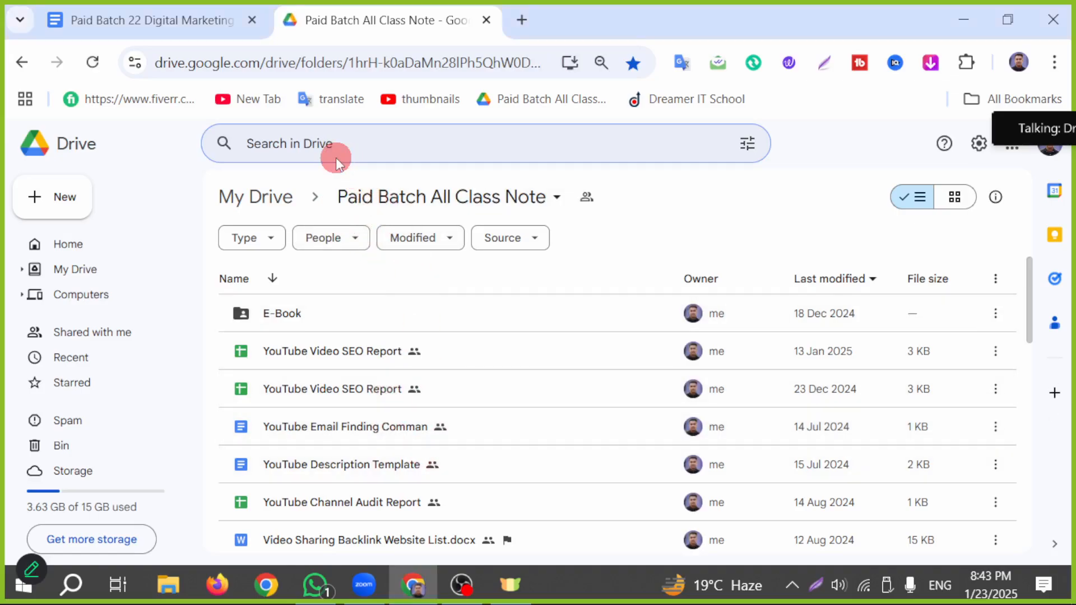
- Search Drive for "key" and open the most recent Keyword Reserach spreadsheet
left_click(327, 140)
type("kye")
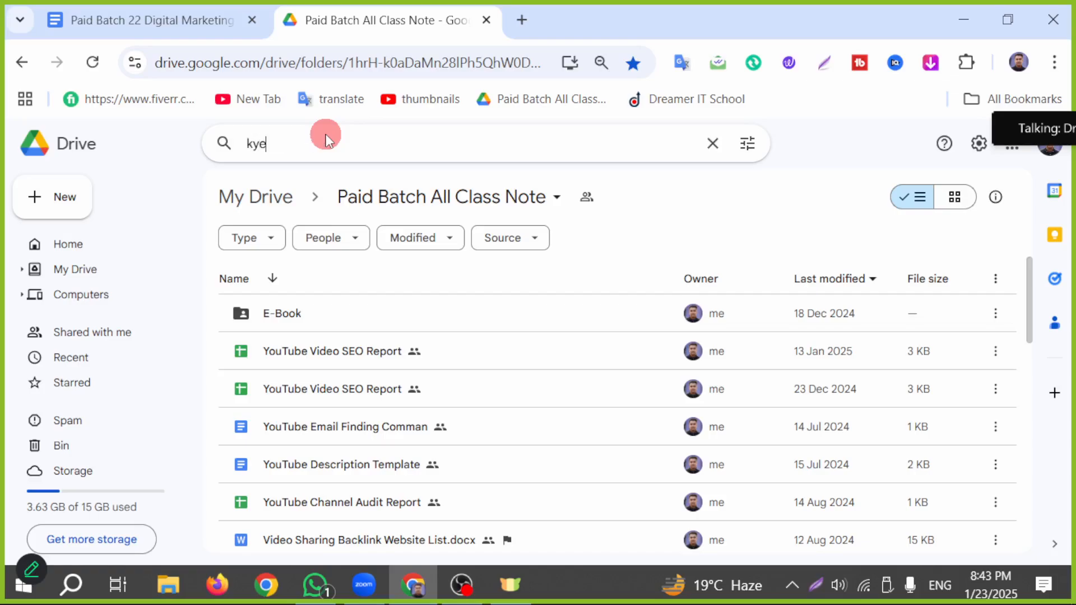
key("BackSpace")
key("BackSpace")
type("ey")
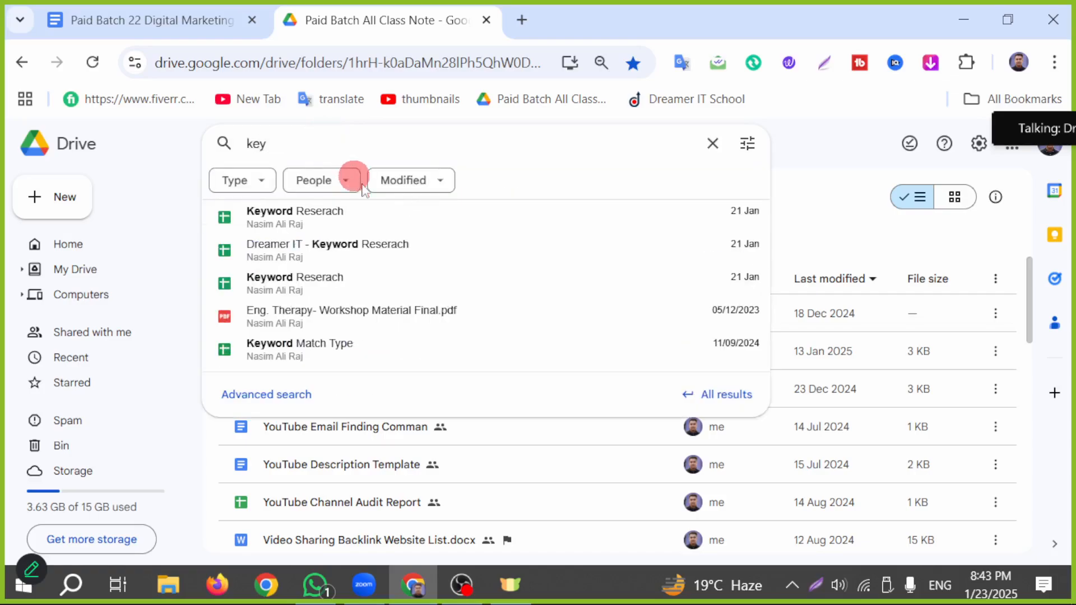
left_click(327, 217)
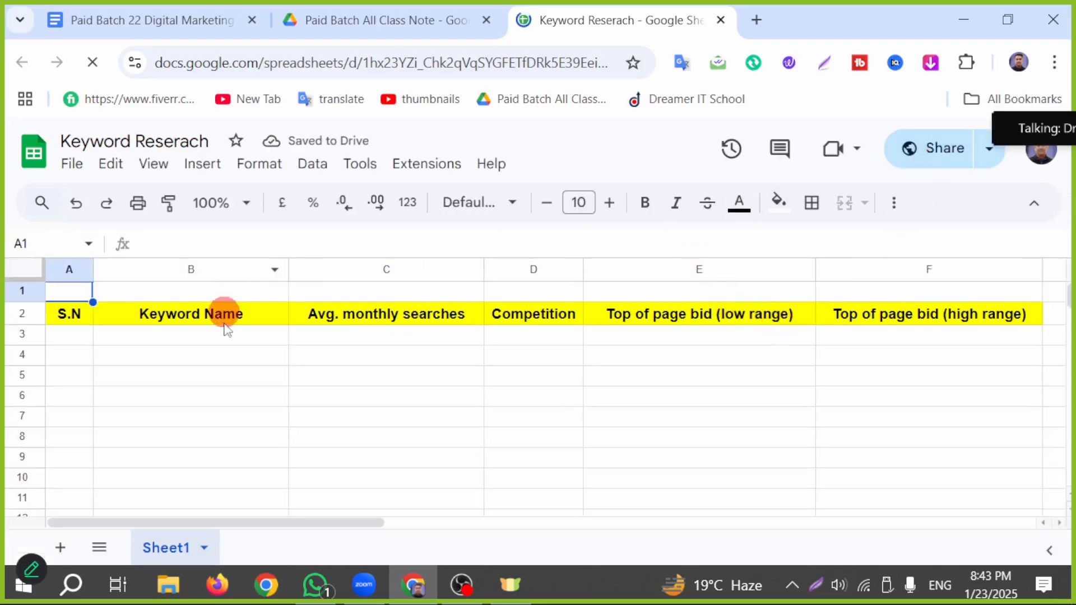
- Review the spreadsheet's sharing settings and file options such as making a copy, and return to cell B3
left_click(916, 157)
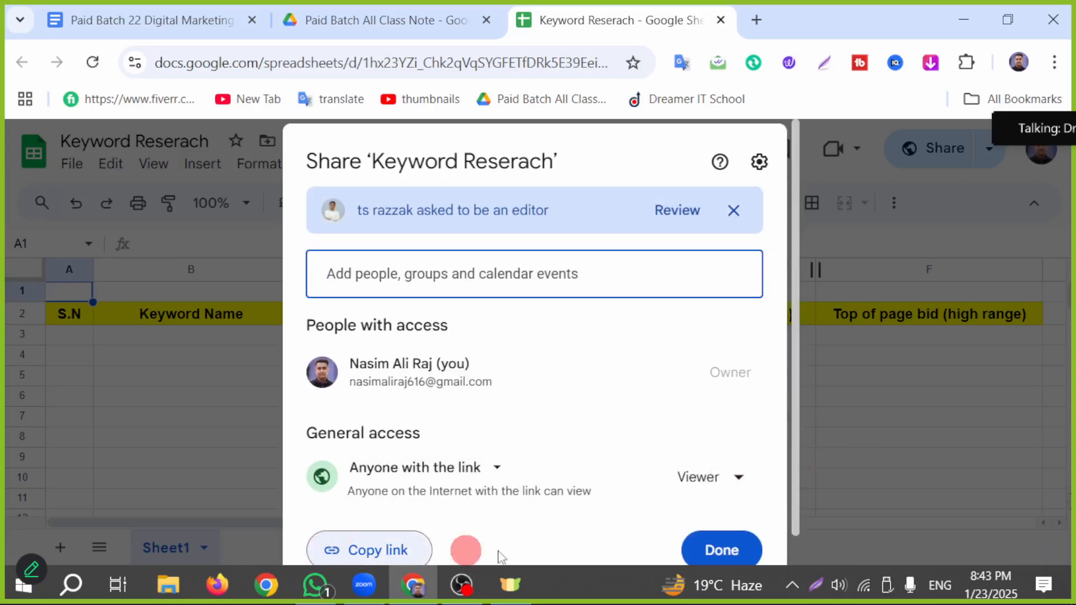
left_click(718, 554)
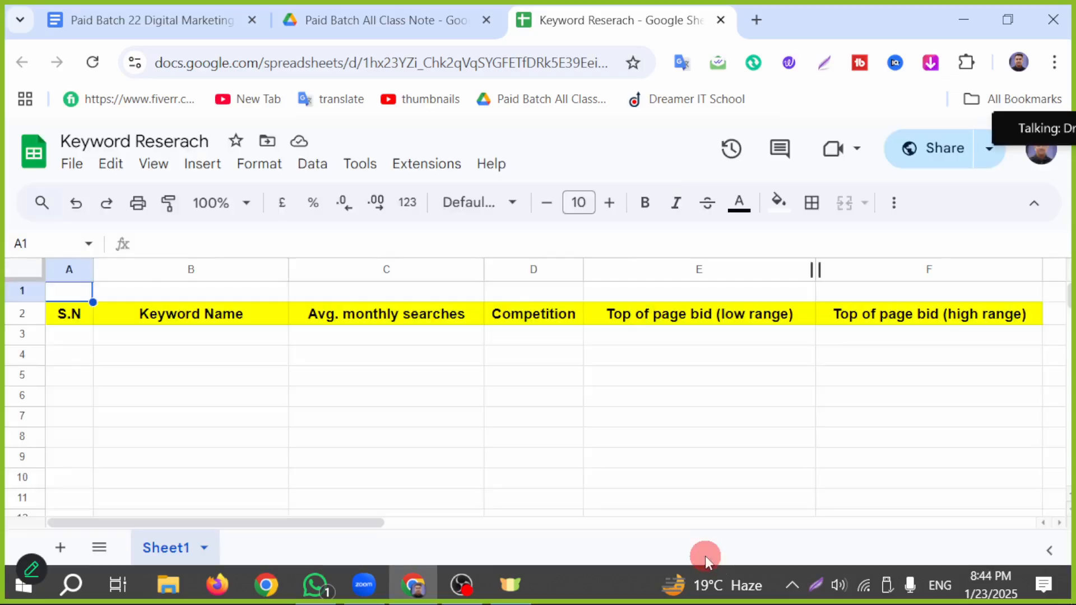
left_click(71, 165)
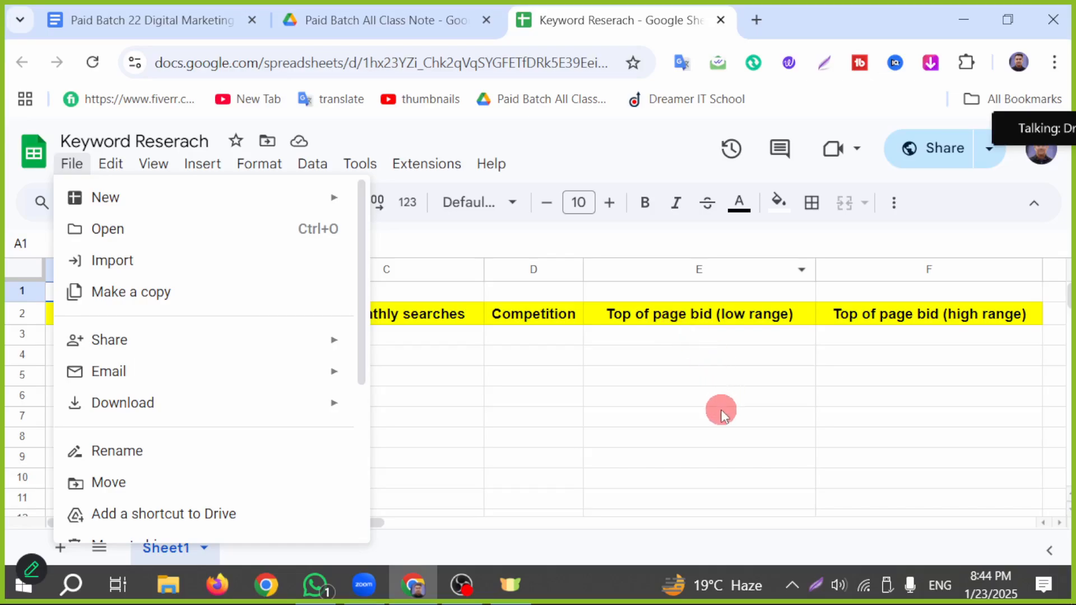
left_click_drag(672, 410, 657, 405)
left_click(206, 340)
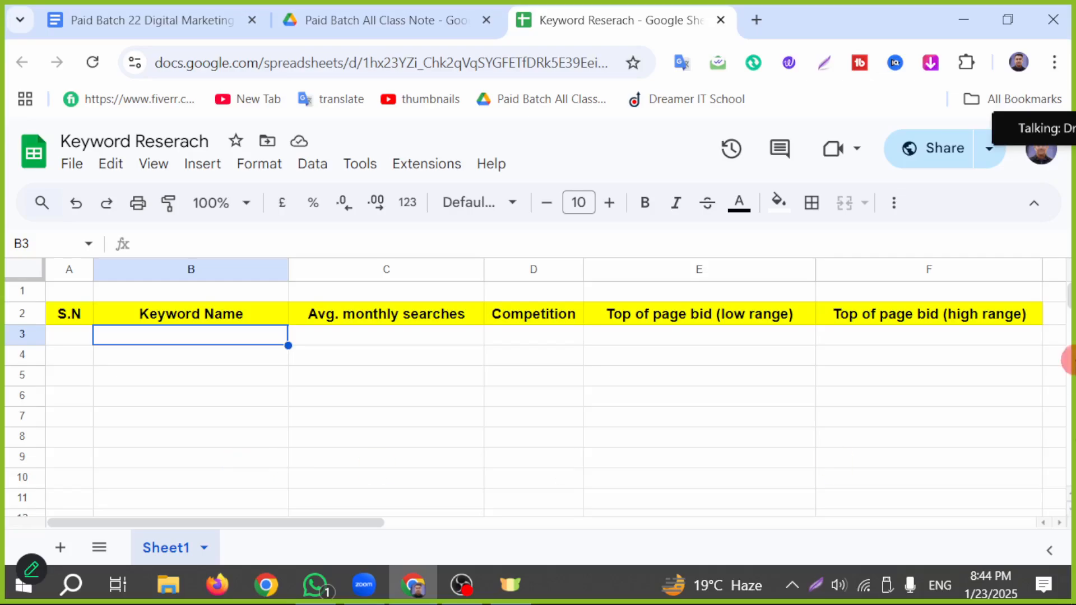
- Search the web for "free keyword research tools" in a new browser tab
left_click(758, 20)
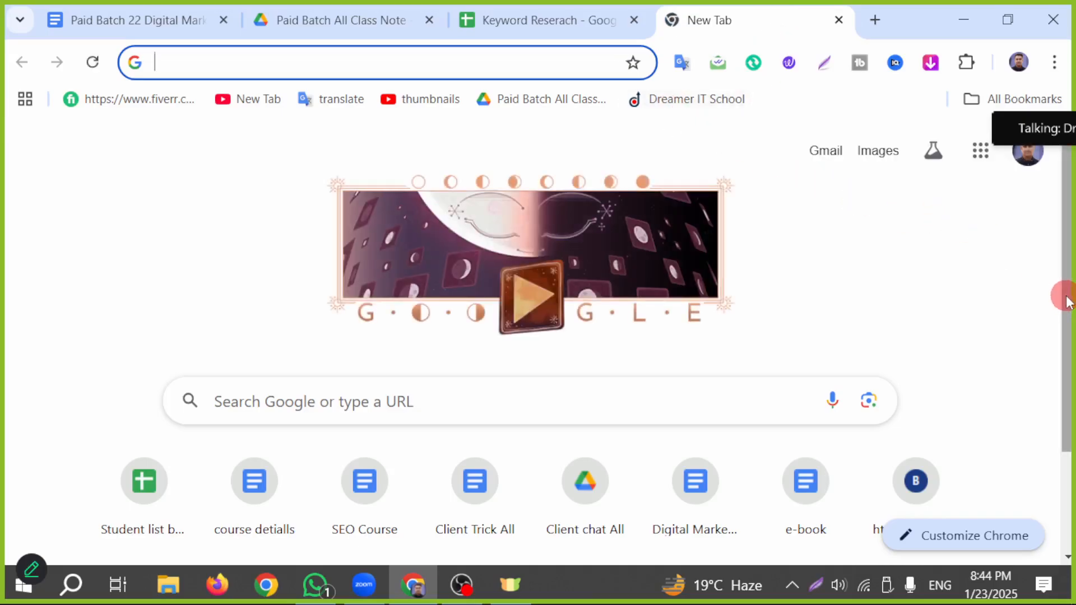
type("fr")
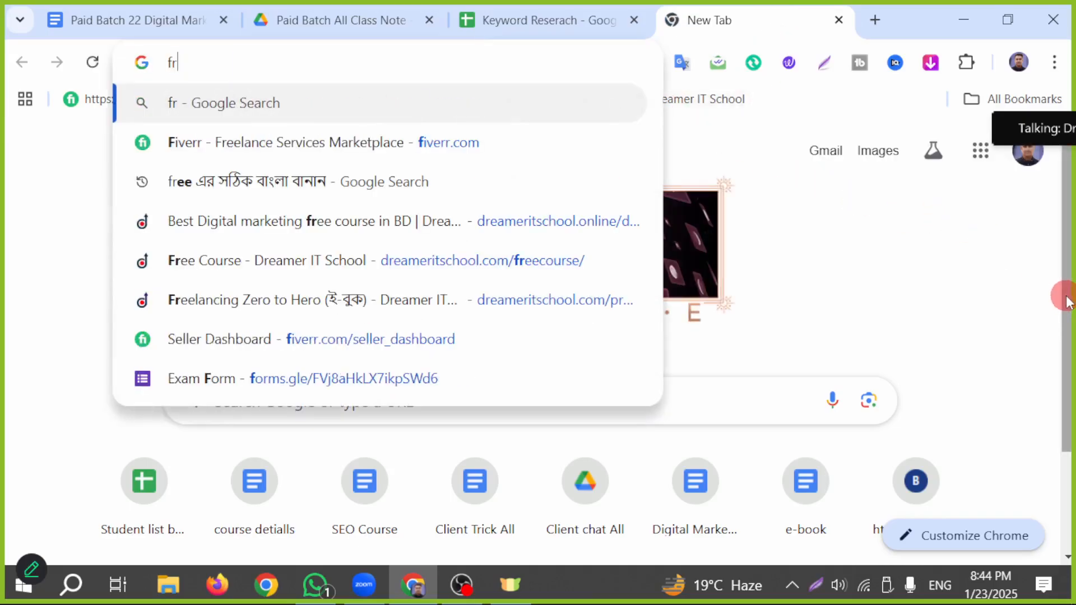
type("ee kye")
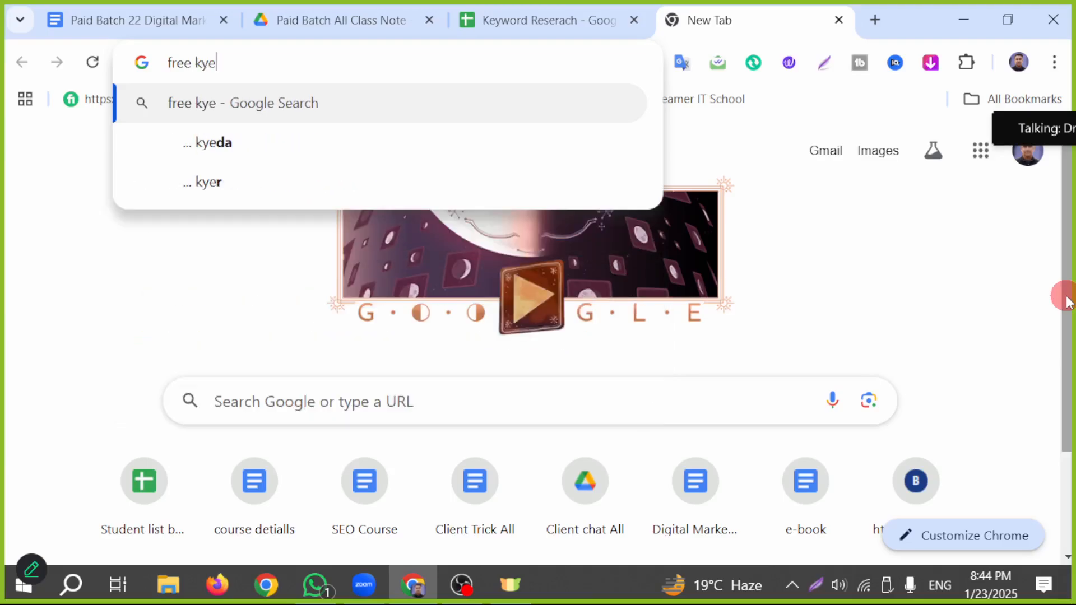
key("BackSpace")
key("BackSpace")
type("eyword ")
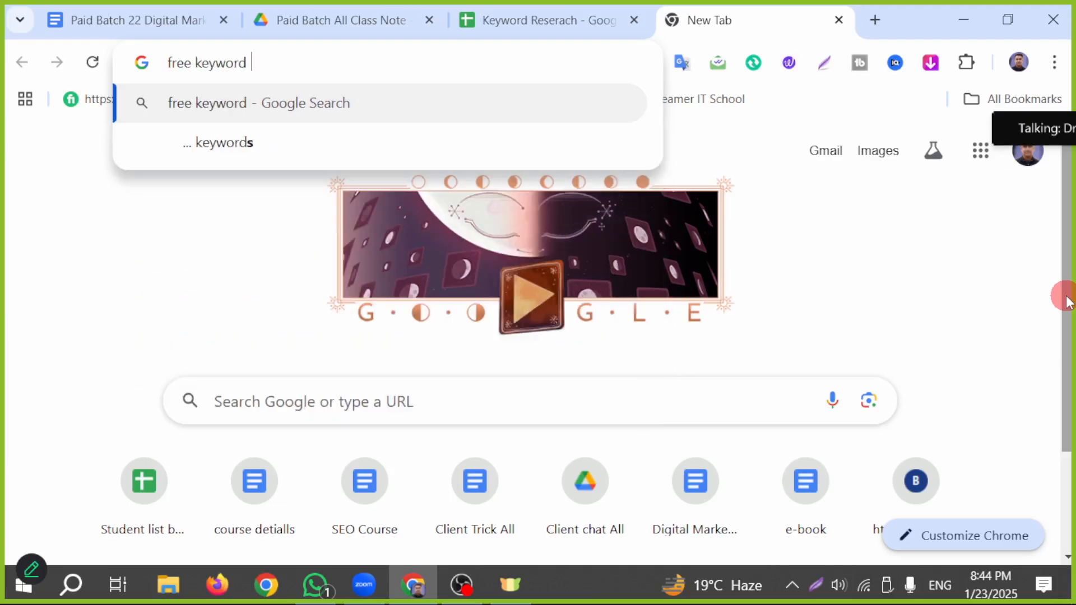
type("r")
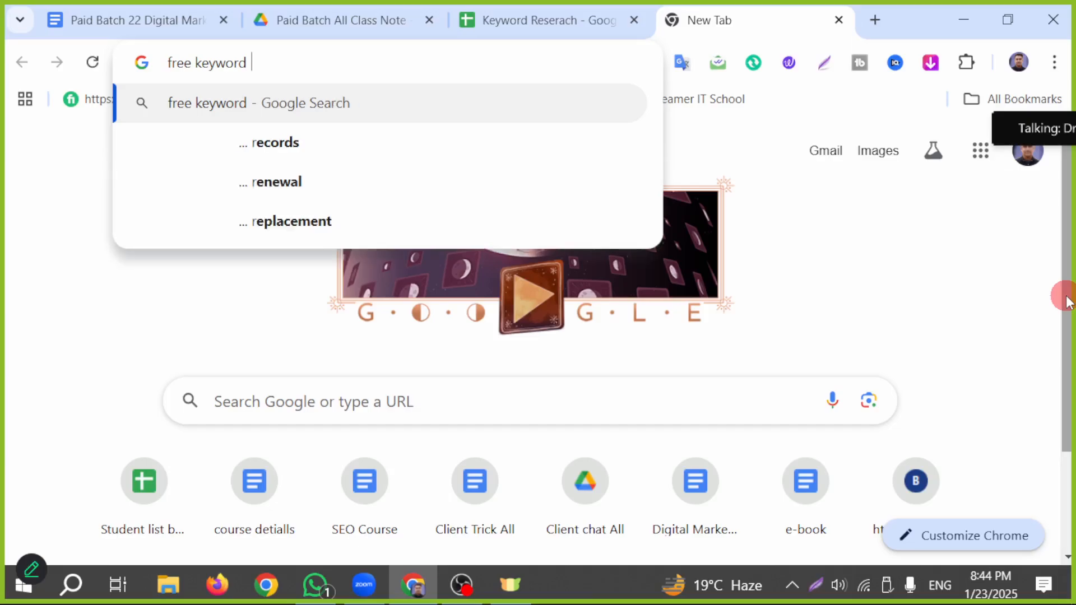
type("esearch")
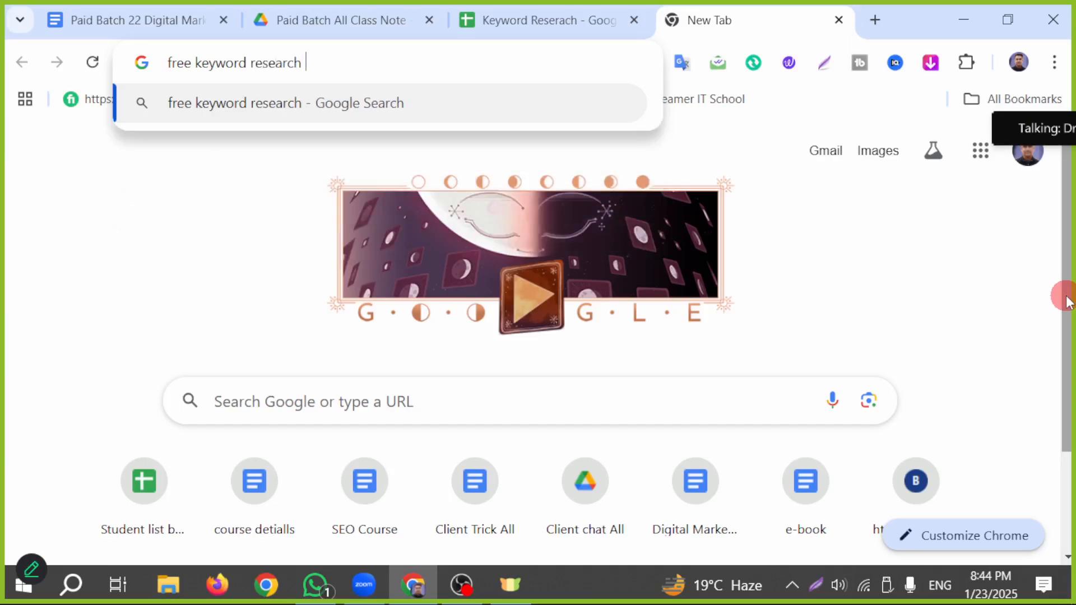
type(" tools")
key("Return")
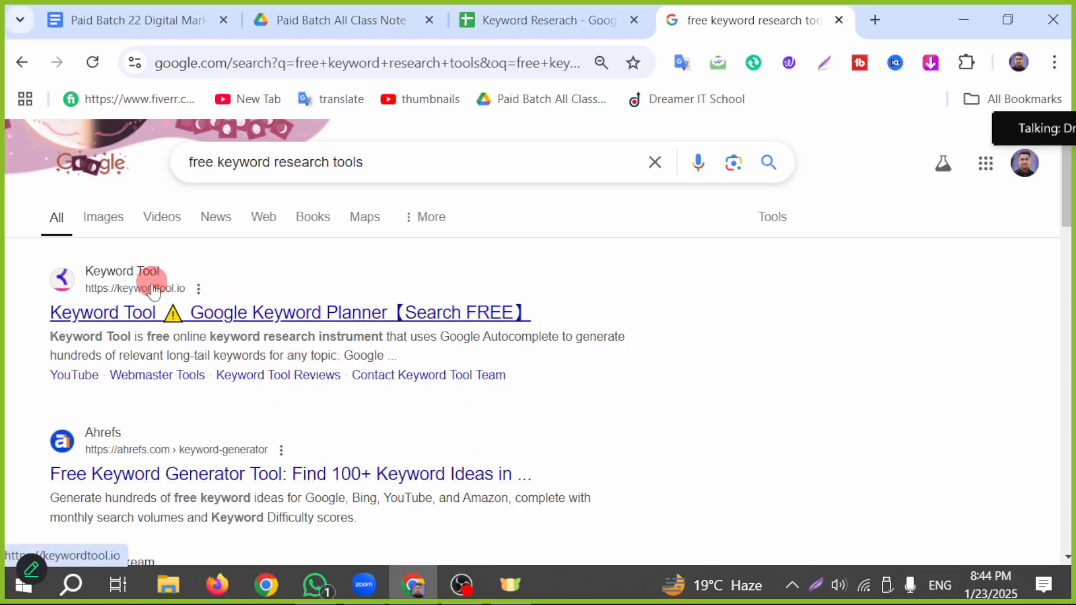
- Open the keywordtool.io search result in a new tab and view its page
right_click(379, 310)
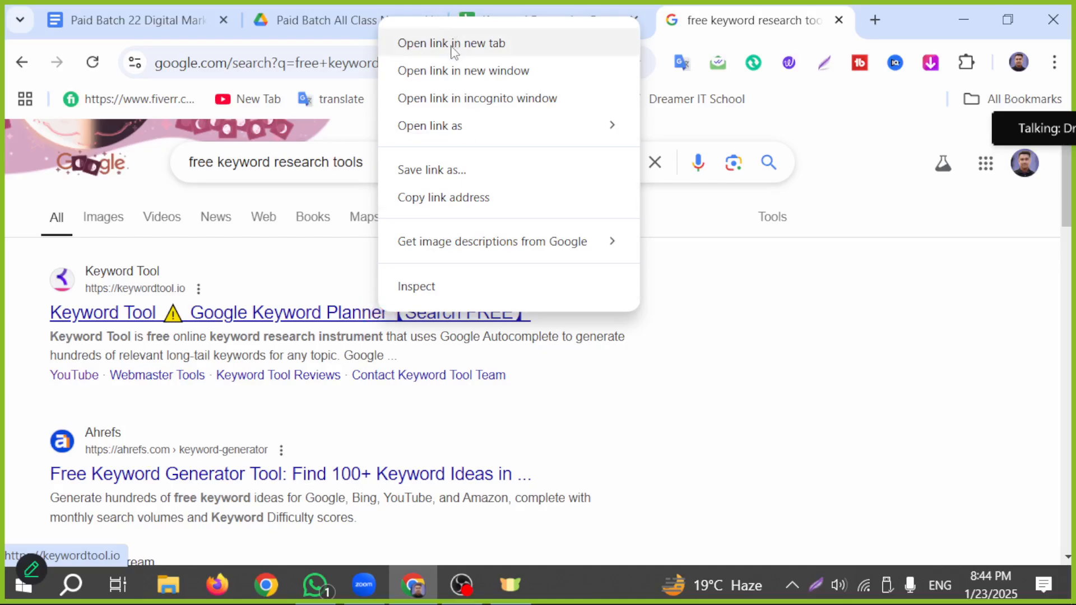
left_click(456, 43)
left_click(749, 19)
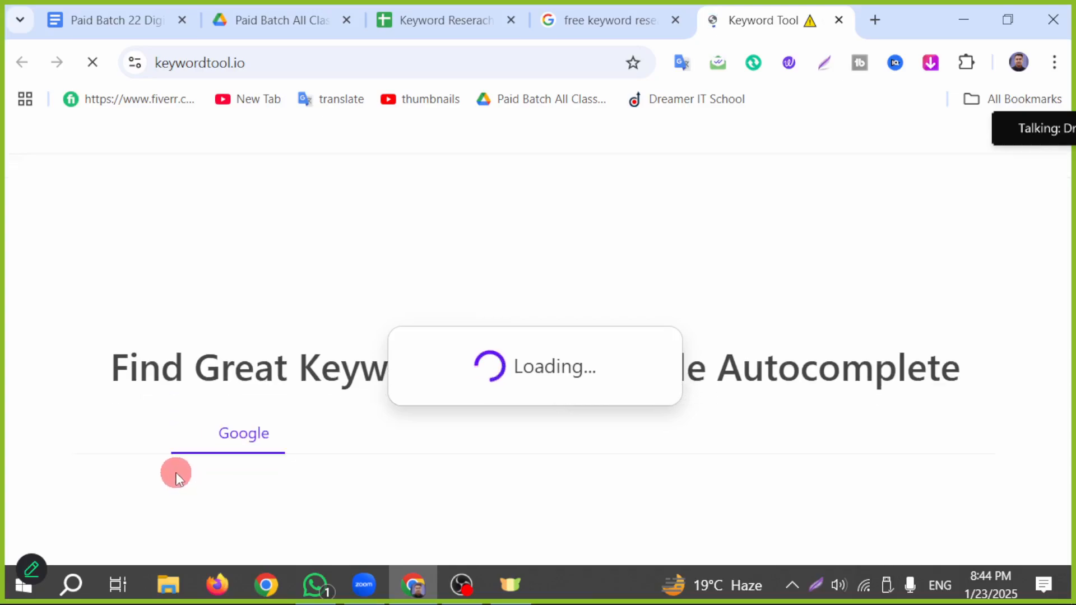
scroll(184, 446, "down", 2)
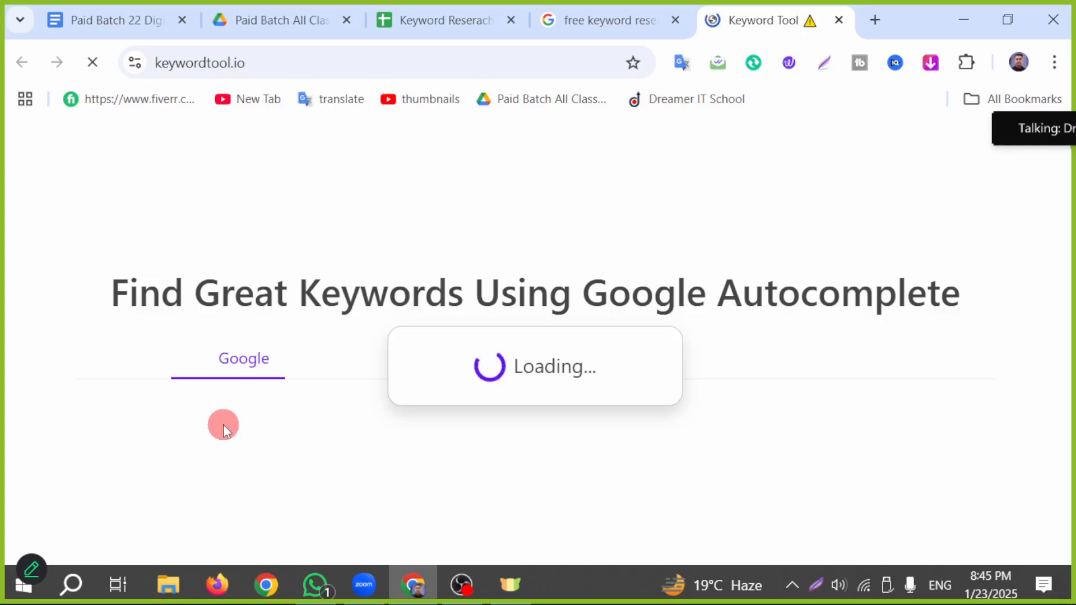
- Return to the Drive folder, search for "google" and open the Facebook & Google Ads document
left_click(292, 17)
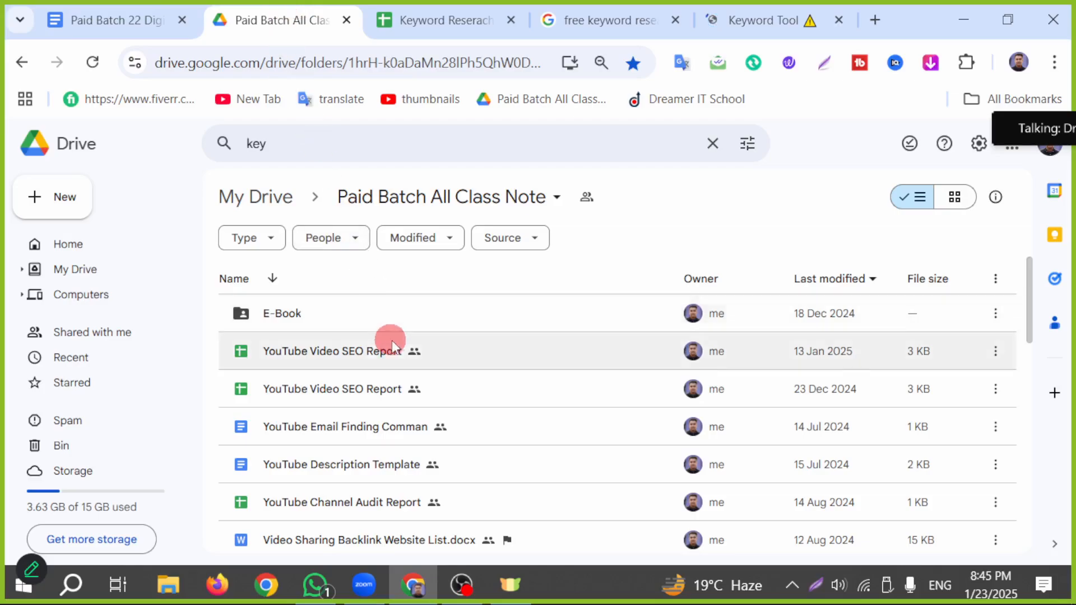
left_click(336, 157)
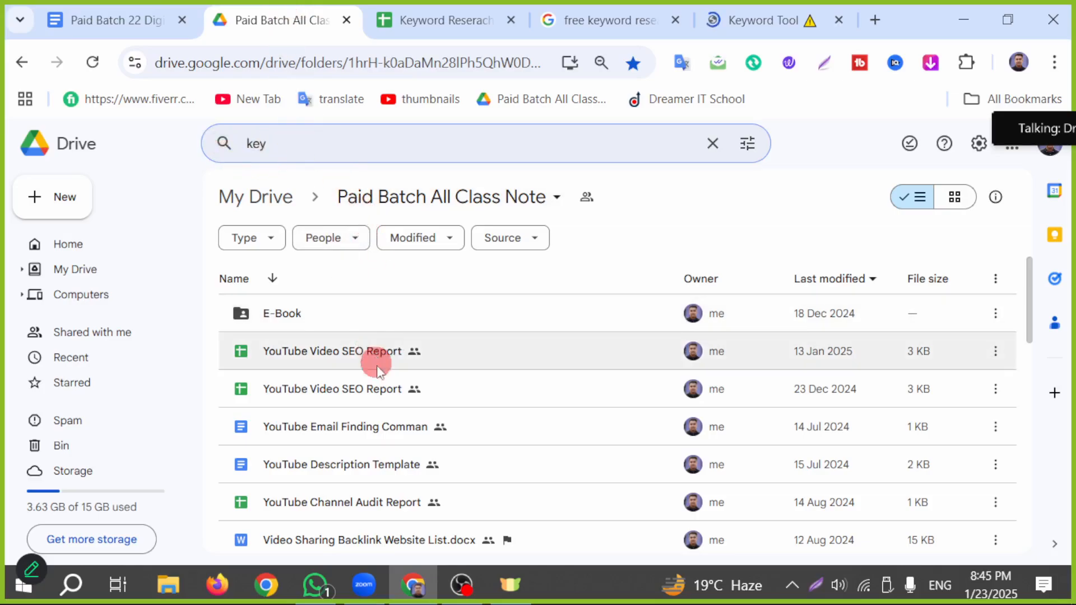
scroll(387, 387, "down", 3)
scroll(432, 440, "down", 2)
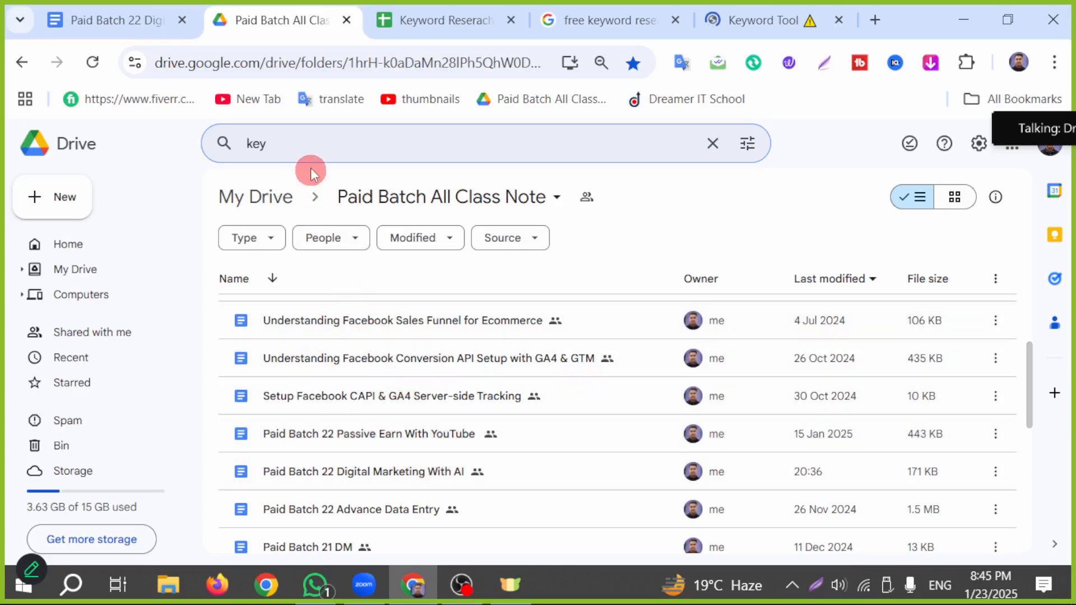
left_click(208, 148)
type("google")
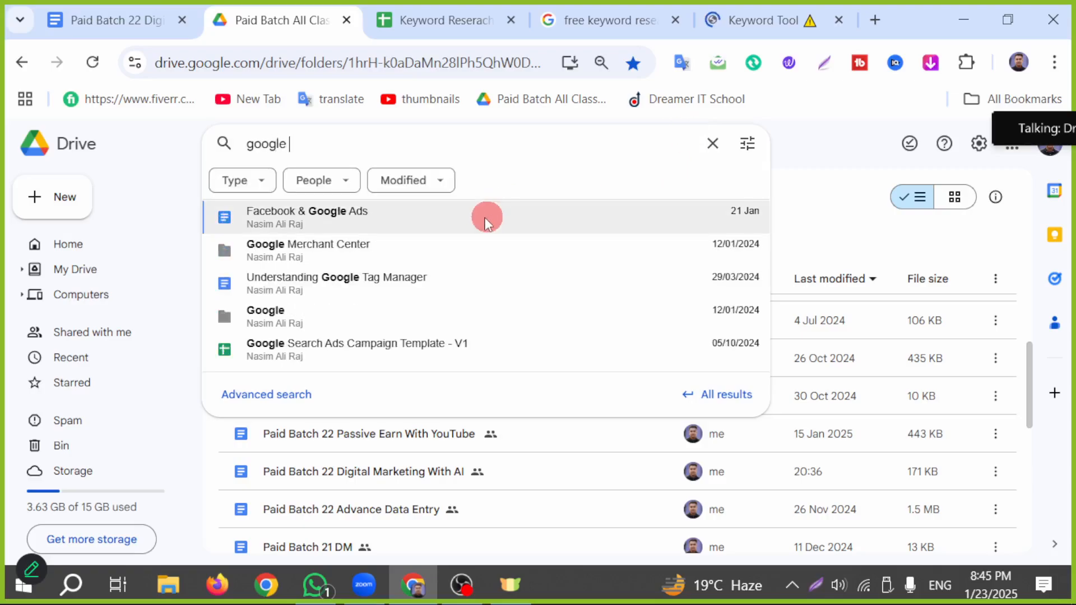
left_click(474, 218)
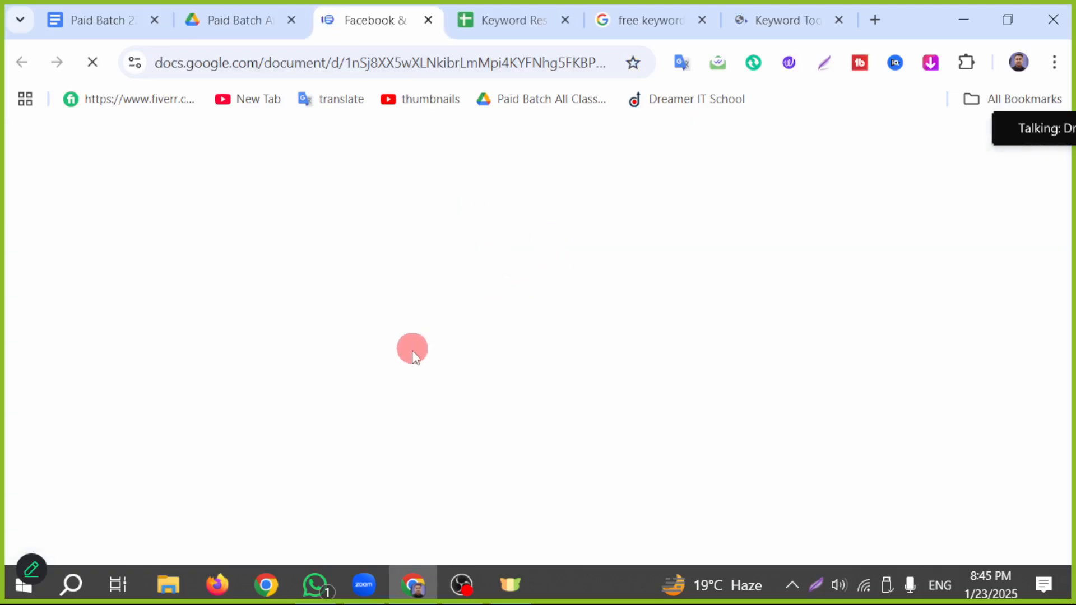
- Delete the link under Landing Page URL in the document's From Client section
scroll(409, 371, "down", 20)
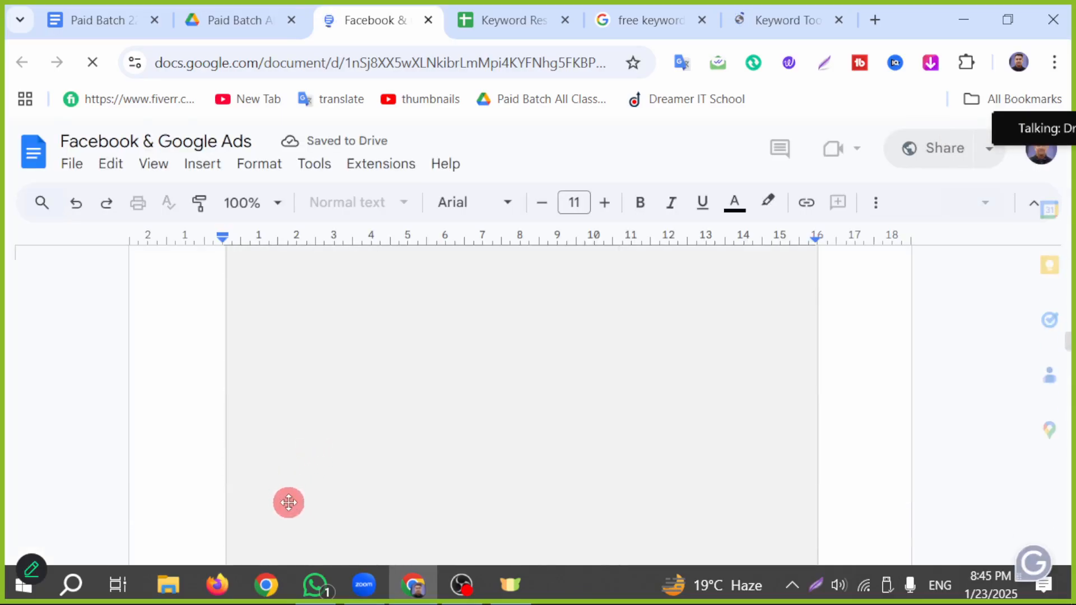
scroll(283, 460, "down", 6)
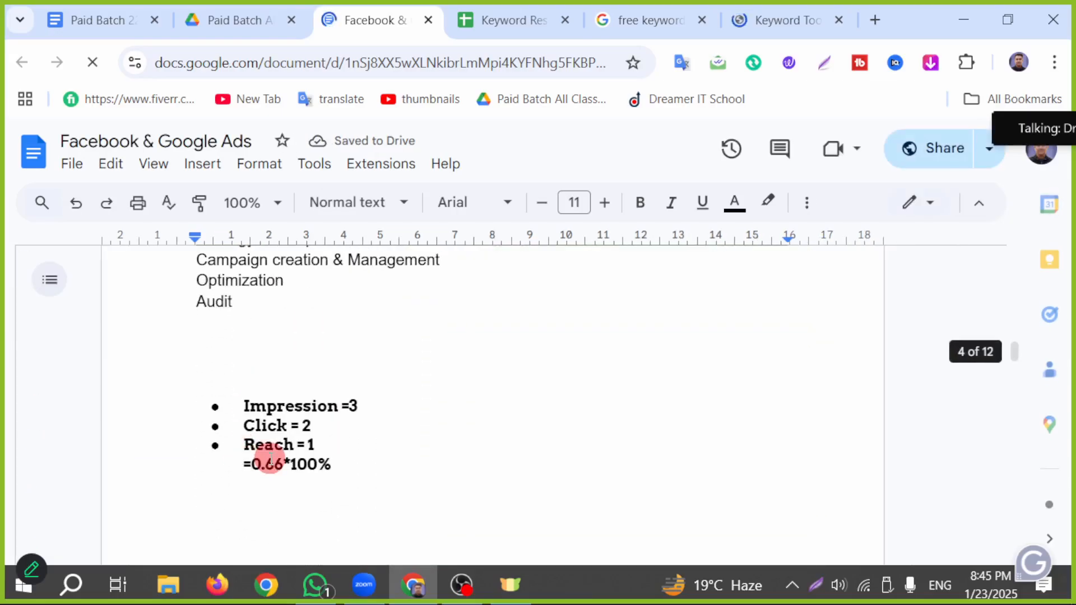
scroll(283, 445, "down", 15)
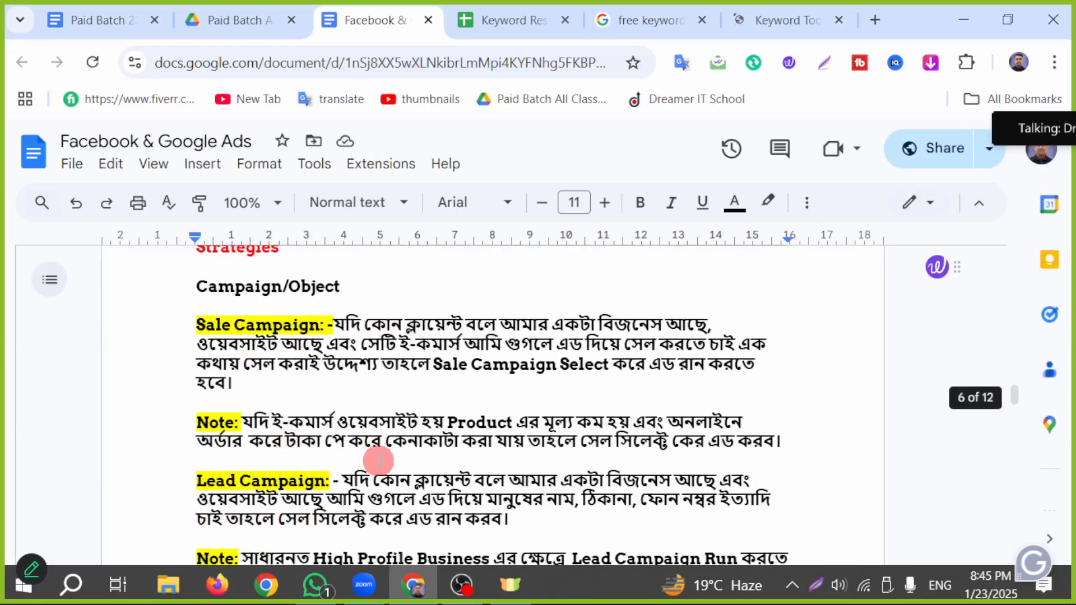
scroll(380, 460, "down", 15)
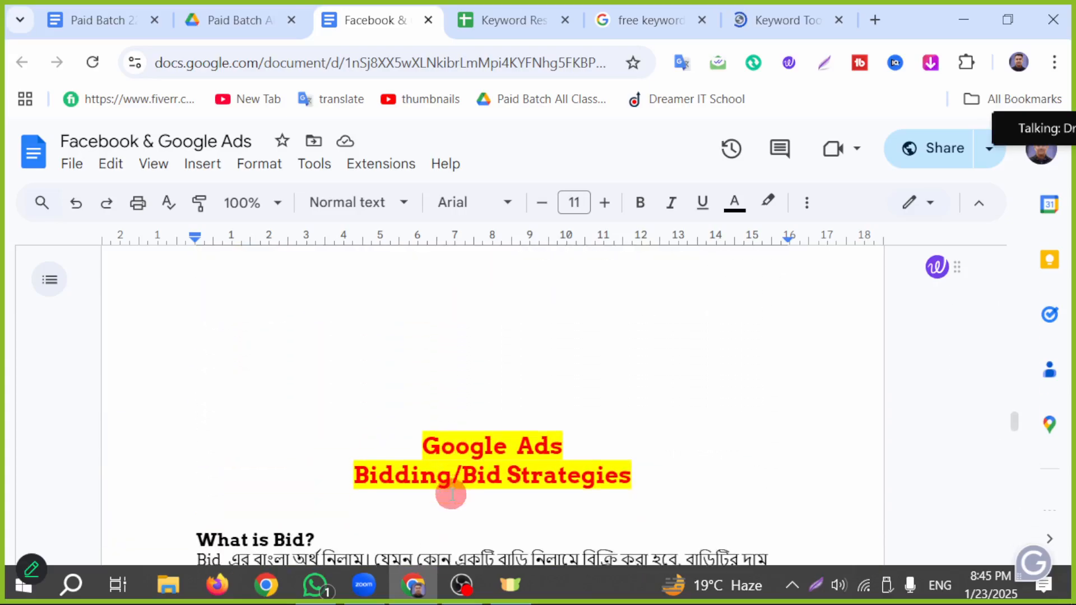
scroll(451, 494, "down", 18)
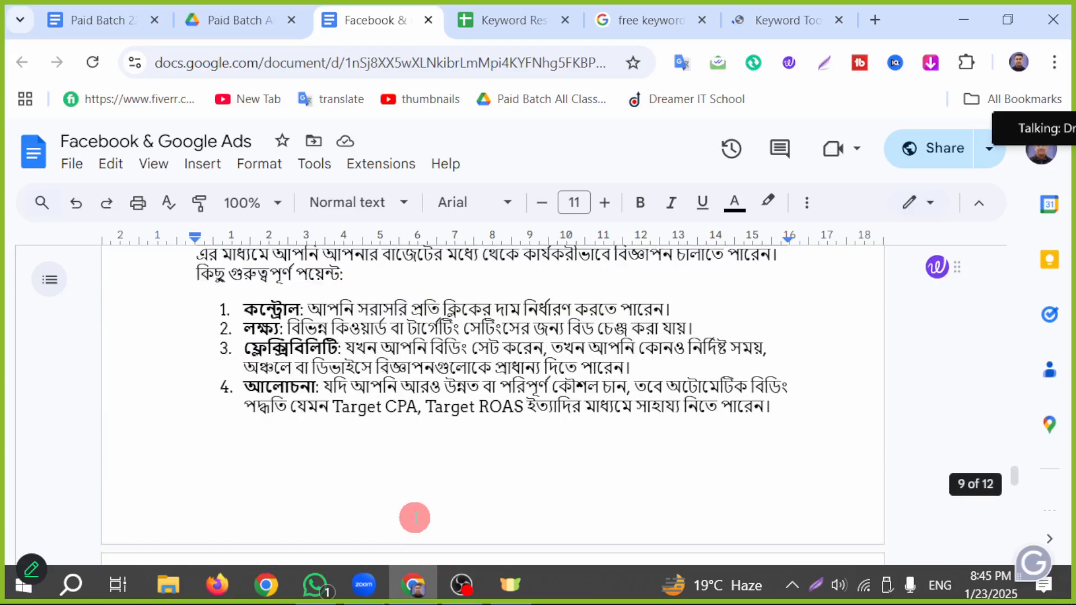
scroll(418, 502, "down", 8)
scroll(426, 455, "up", 4)
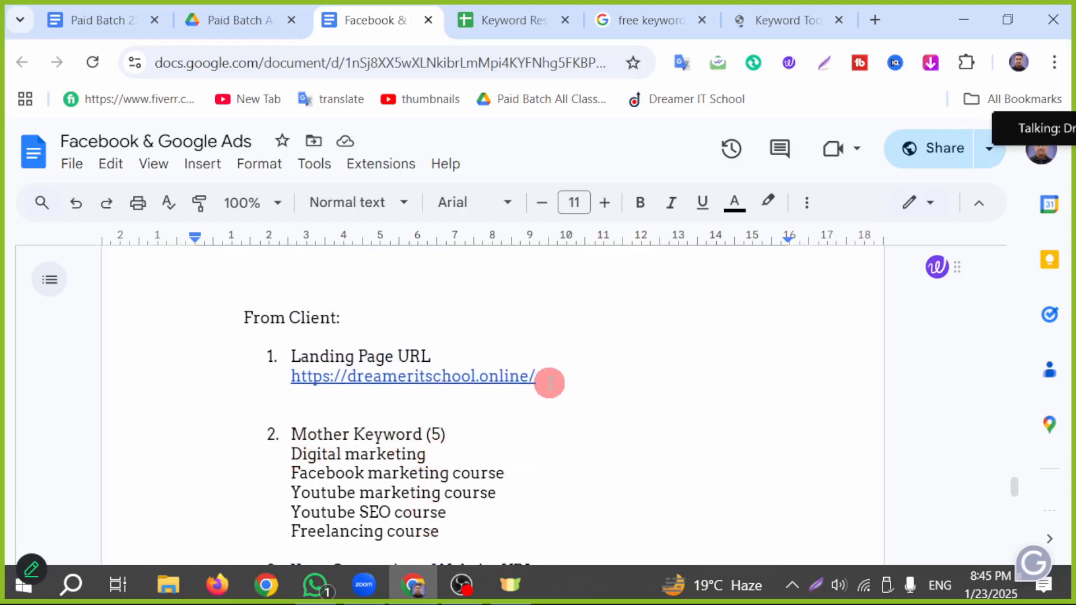
left_click_drag(549, 382, 278, 379)
key("BackSpace")
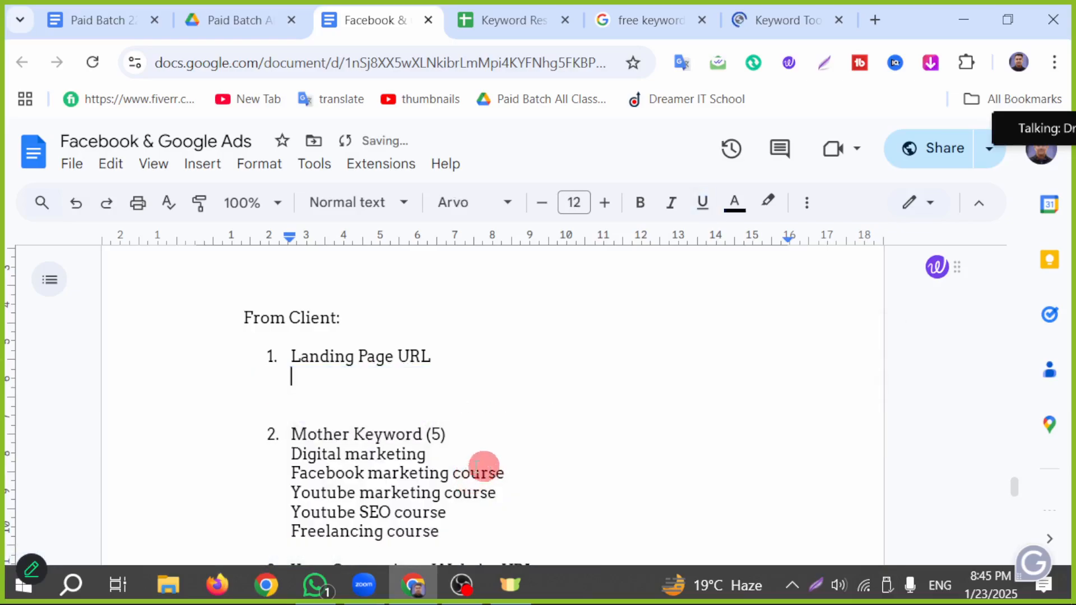
- Search the web for "shoes" in a new browser tab
left_click(883, 22)
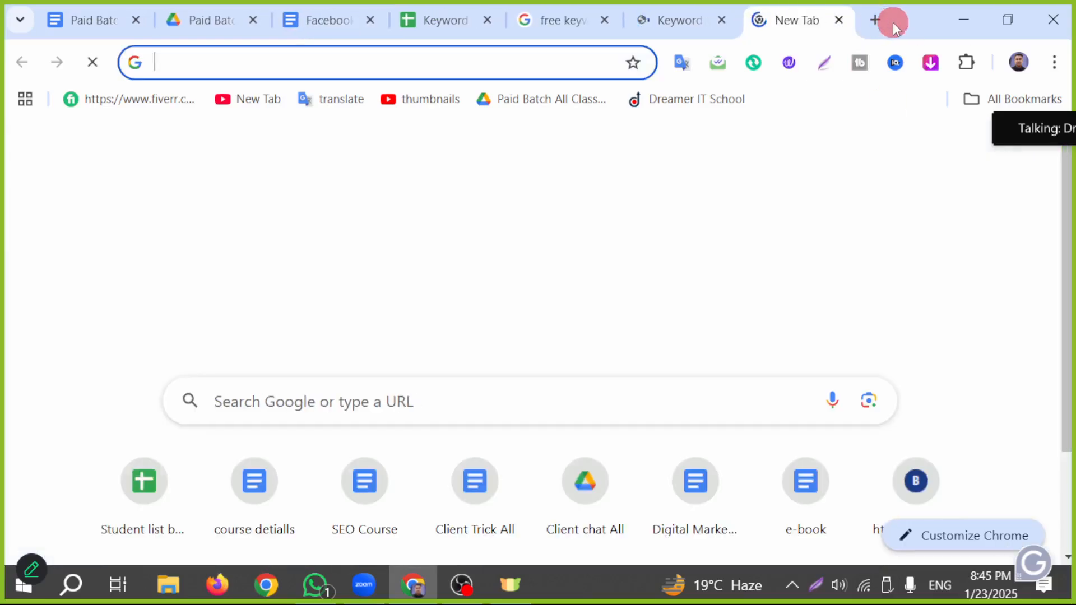
type("shoes")
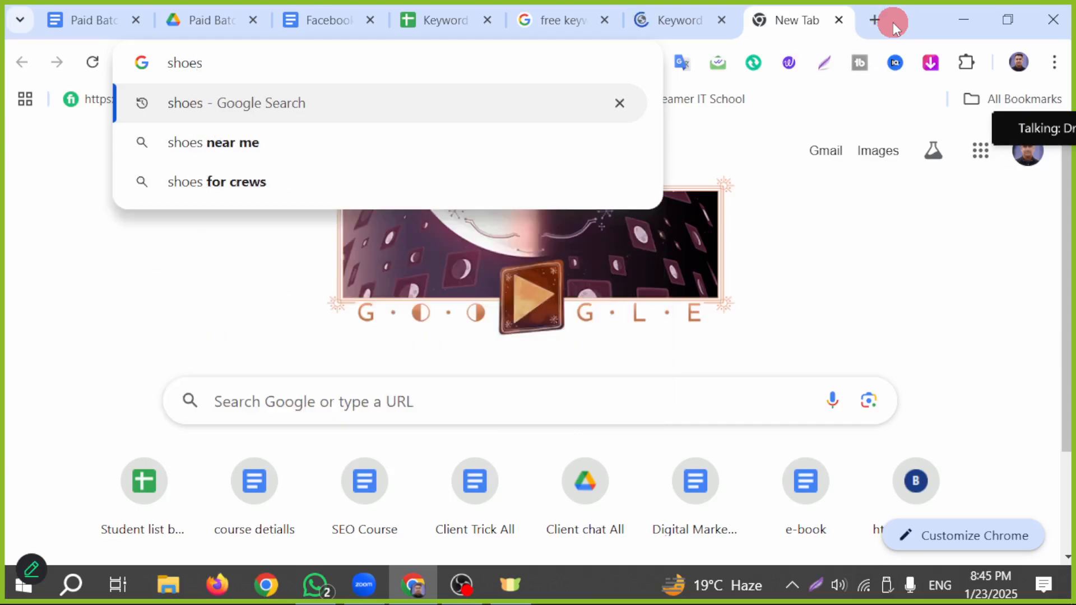
key("Return")
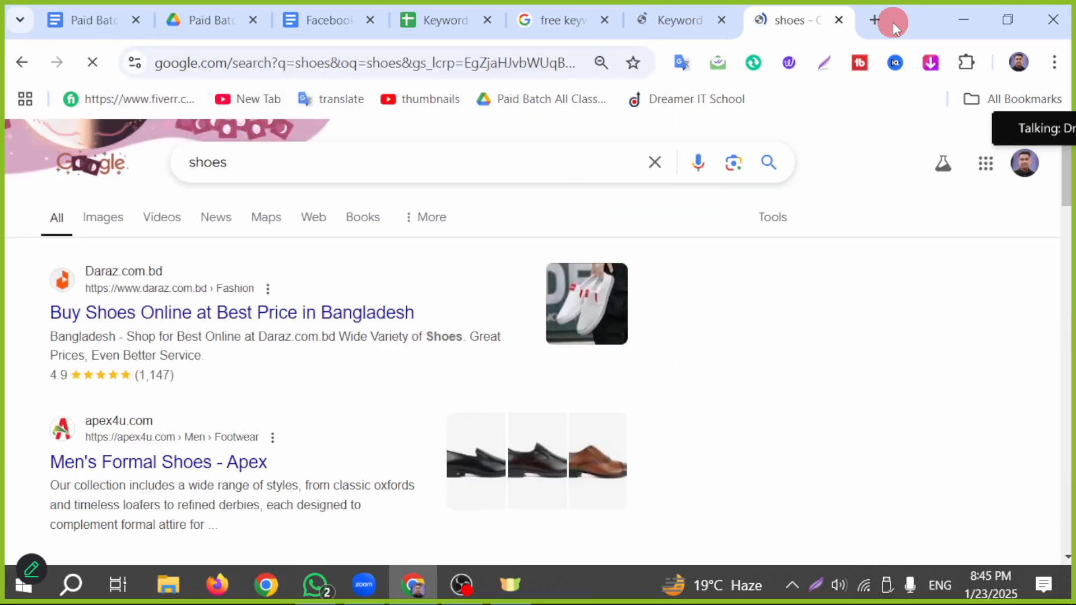
- Open the Toffpark website from the shoes search results and look over its home page
scroll(3, 365, "down", 3)
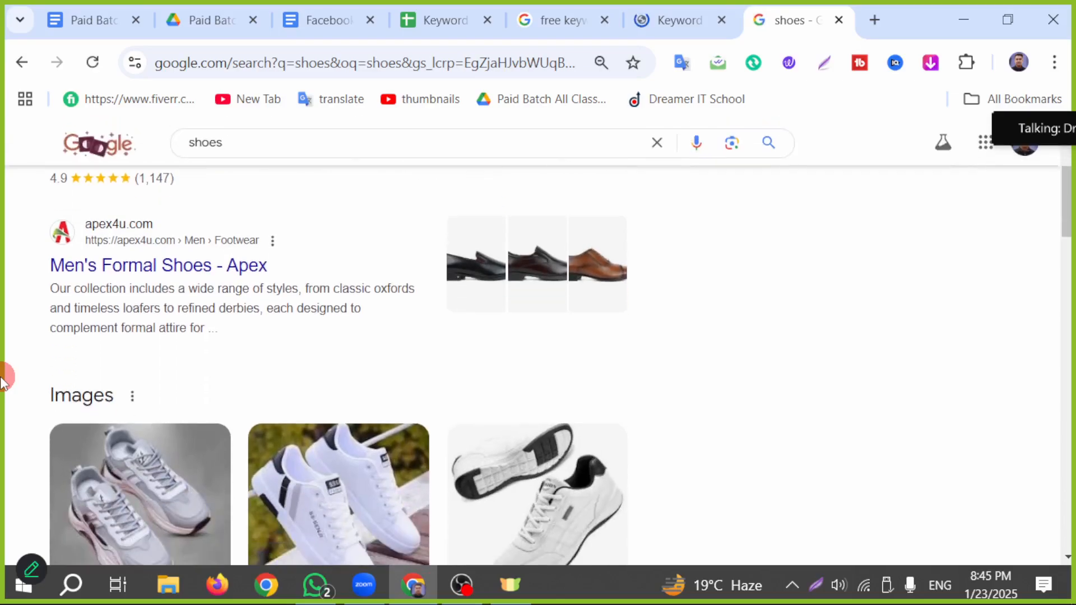
scroll(11, 375, "down", 12)
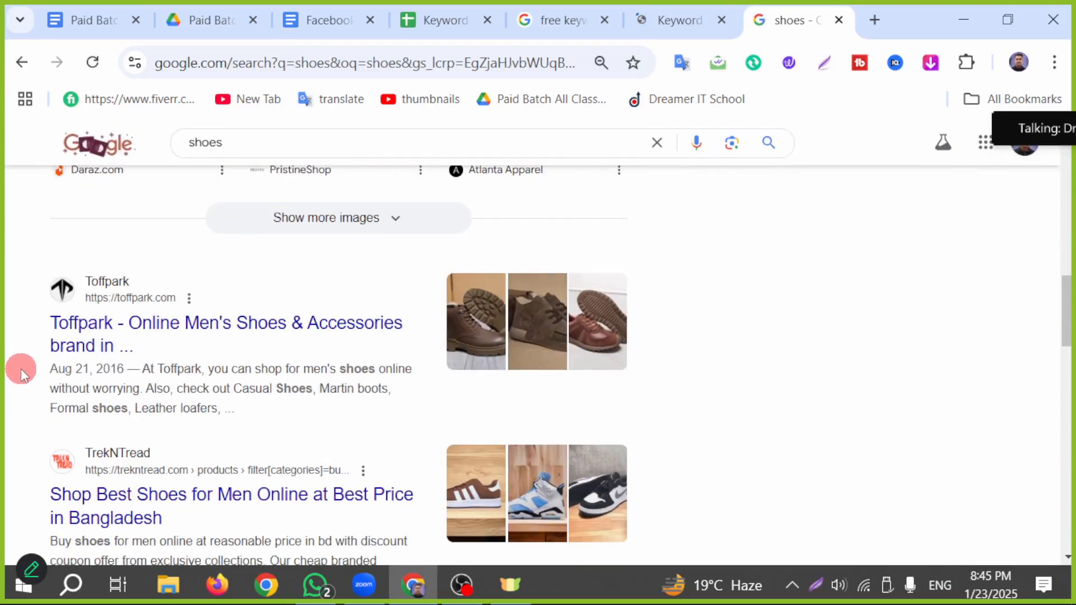
left_click(216, 330)
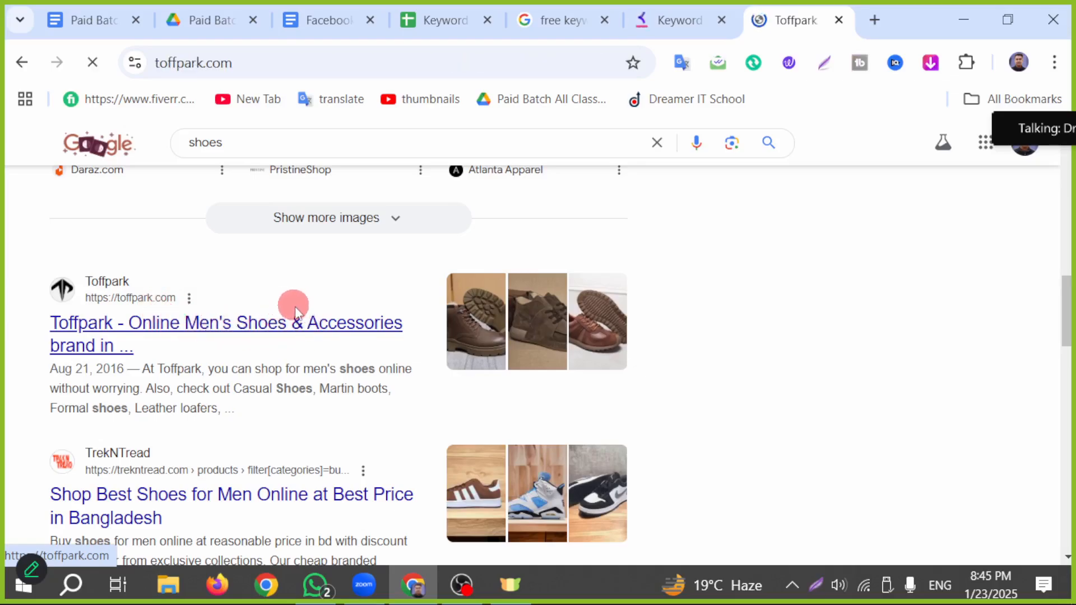
scroll(314, 370, "down", 6)
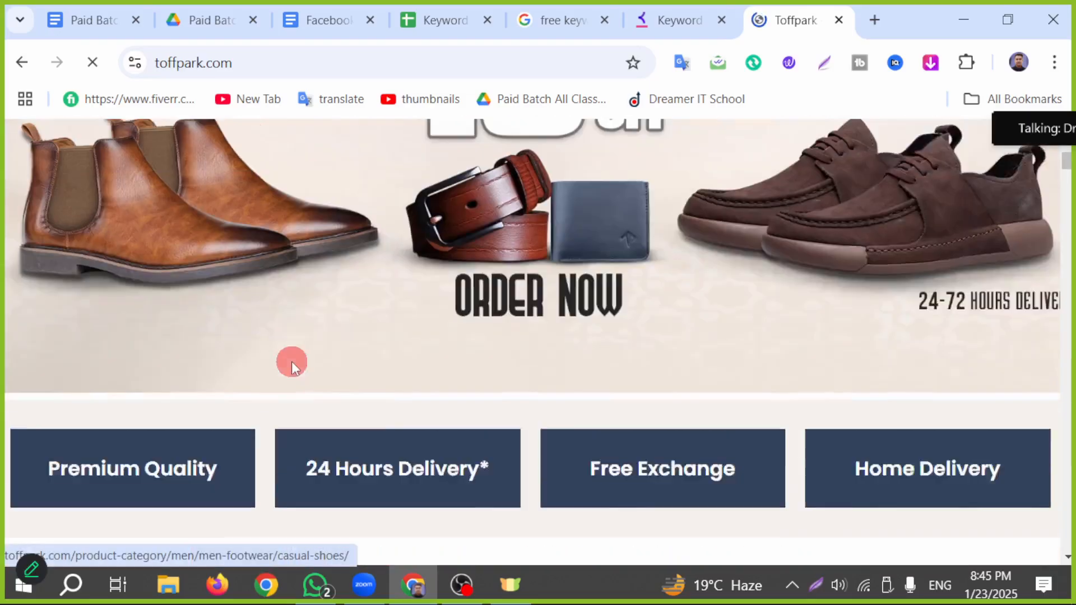
scroll(290, 331, "up", 6)
- Copy the Toffpark site address and paste it under Landing Page URL in the Facebook & Google Ads document, followed by a new line
left_click(278, 74)
key("ctrl+c")
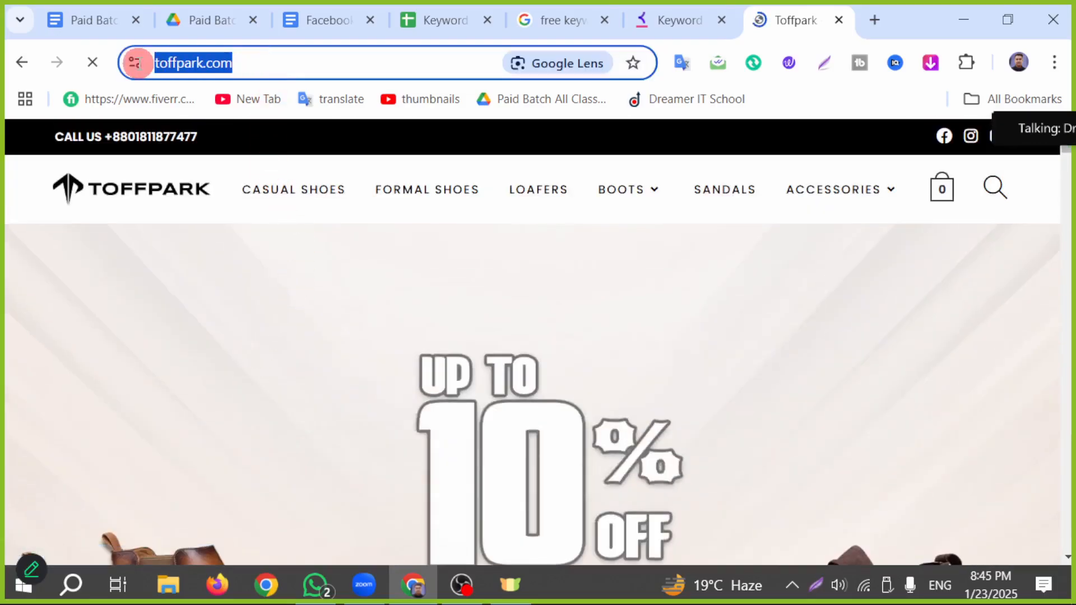
left_click(307, 18)
key("ctrl+v")
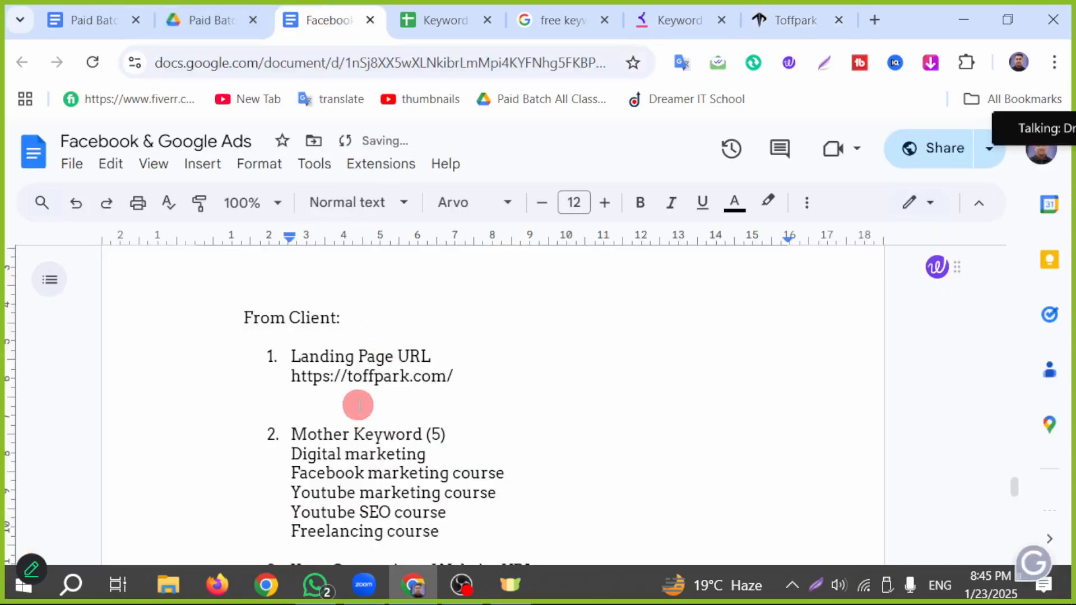
key("Return")
- Remove the five marketing and freelancing keywords listed under Mother Keyword (5)
scroll(358, 406, "down", 4)
double_click(453, 355)
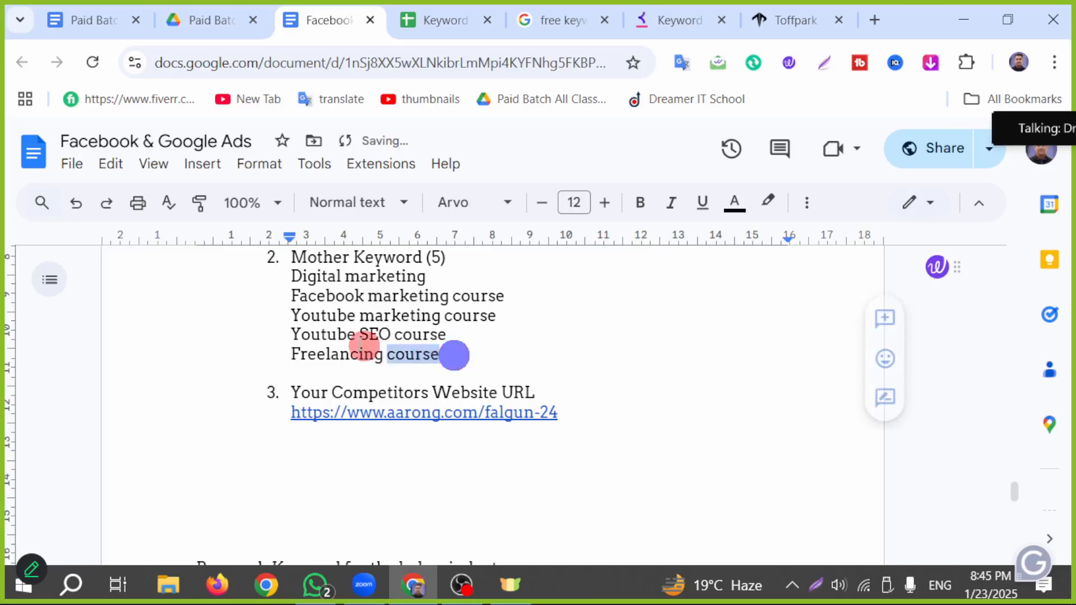
left_click_drag(360, 343, 284, 287)
key("ctrl+x")
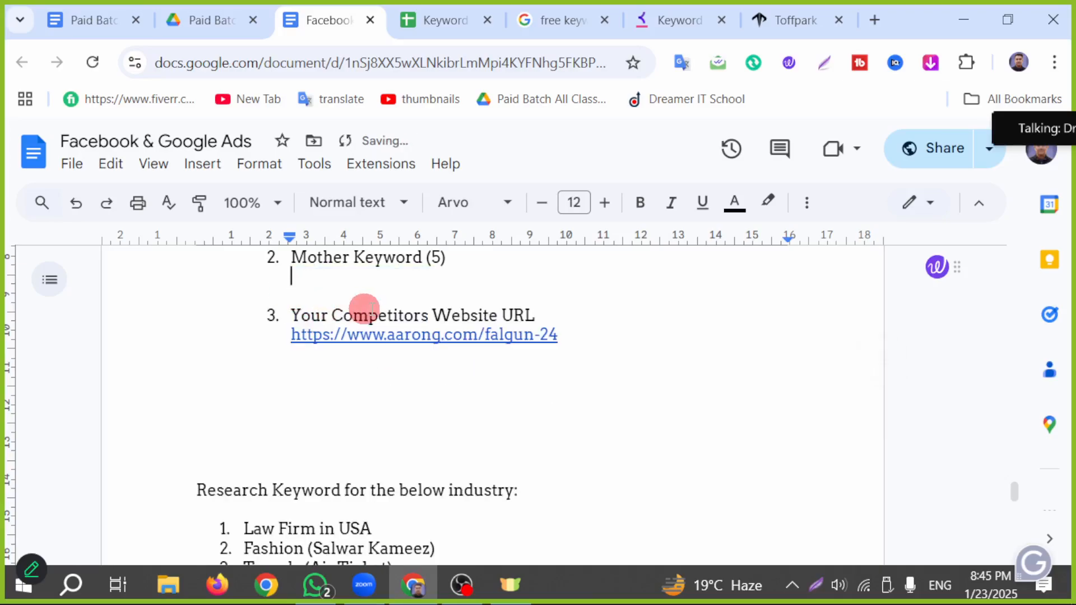
scroll(548, 307, "up", 3)
- Check the Toffpark home page, then enter "Shoes" as the first keyword under Mother Keyword (5) in the document
left_click(759, 32)
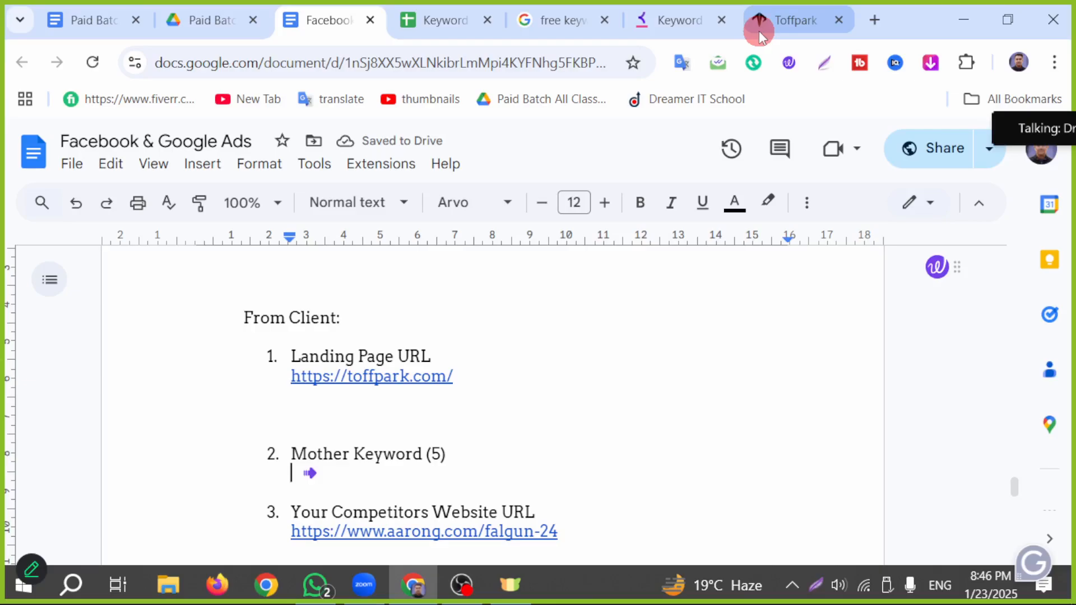
scroll(448, 409, "down", 4)
scroll(205, 371, "down", 3)
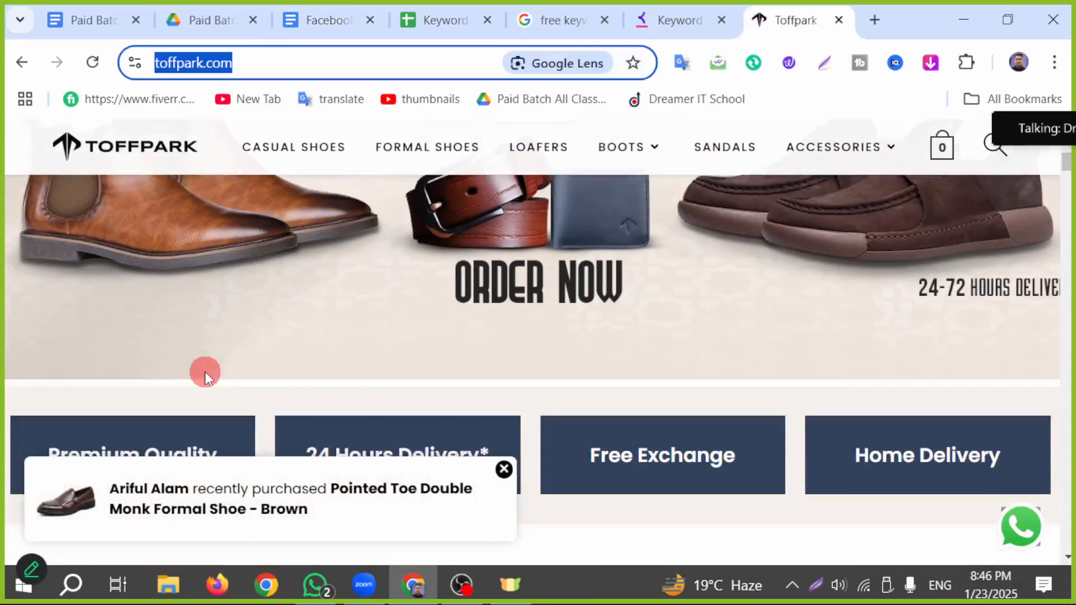
scroll(187, 371, "up", 3)
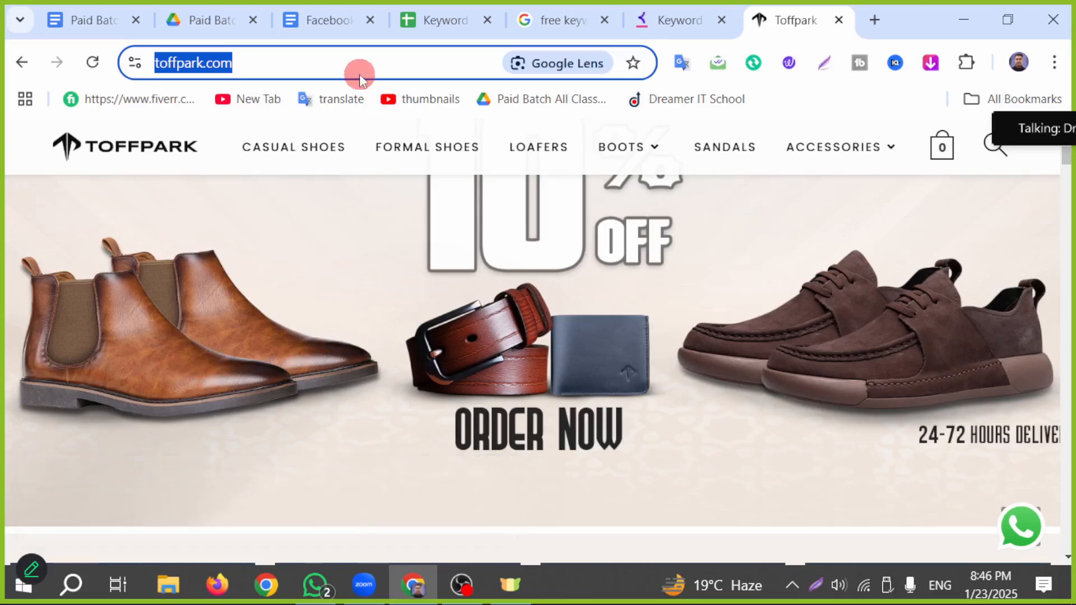
left_click(328, 22)
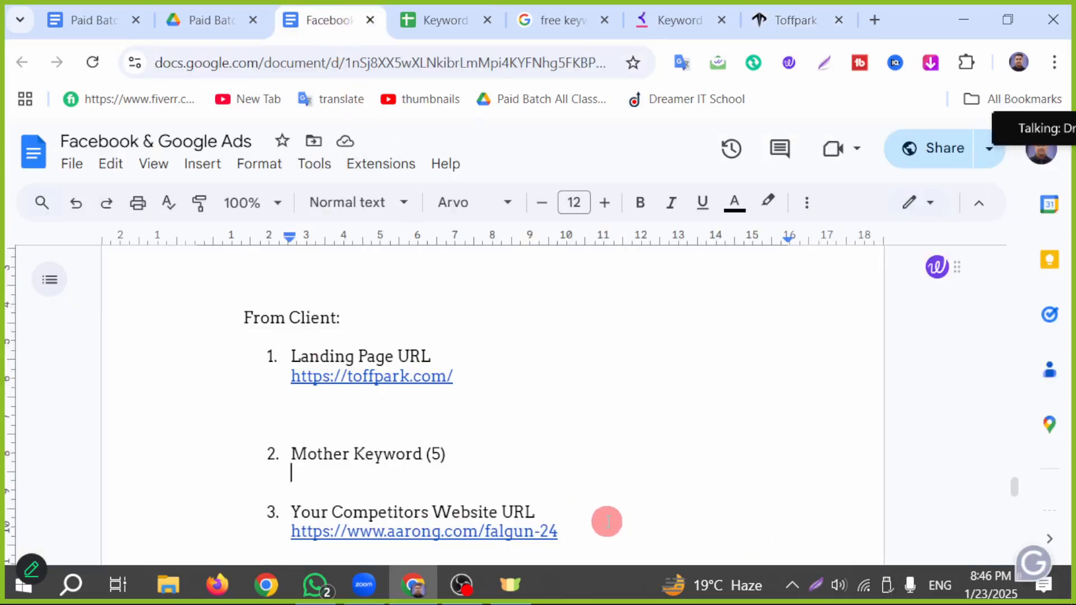
key("Return")
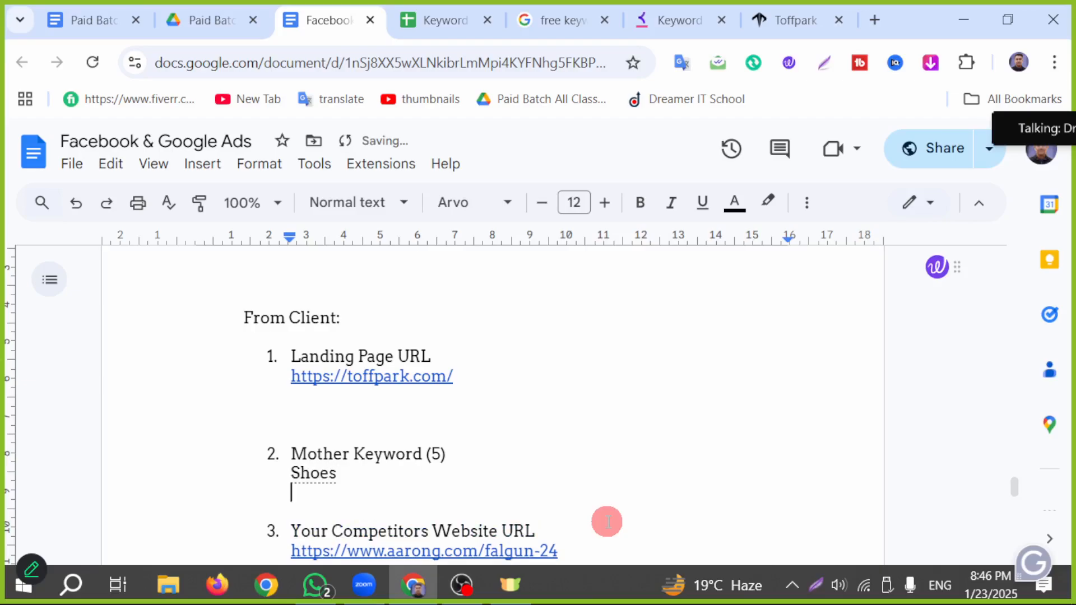
- Examine the banner and product listings on the Toffpark home page for keyword ideas
left_click(803, 33)
scroll(557, 363, "down", 10)
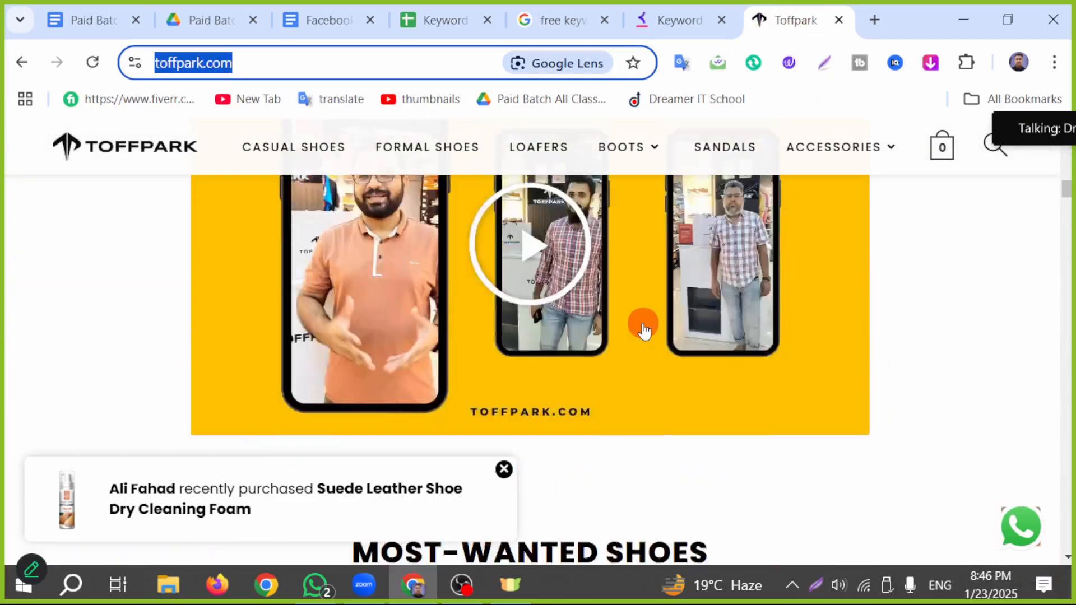
scroll(644, 328, "up", 5)
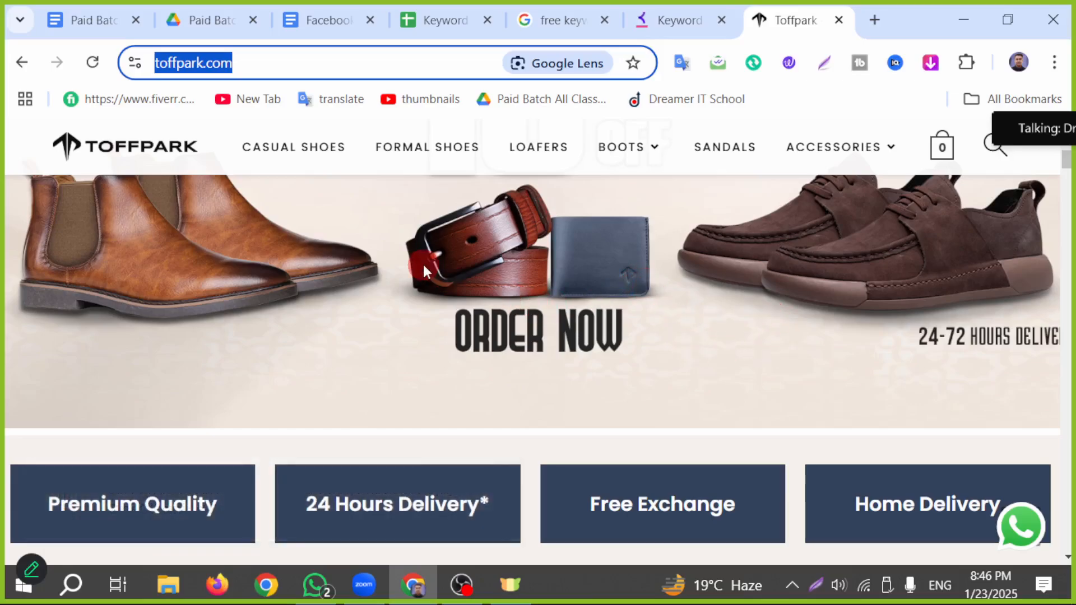
scroll(449, 348, "down", 8)
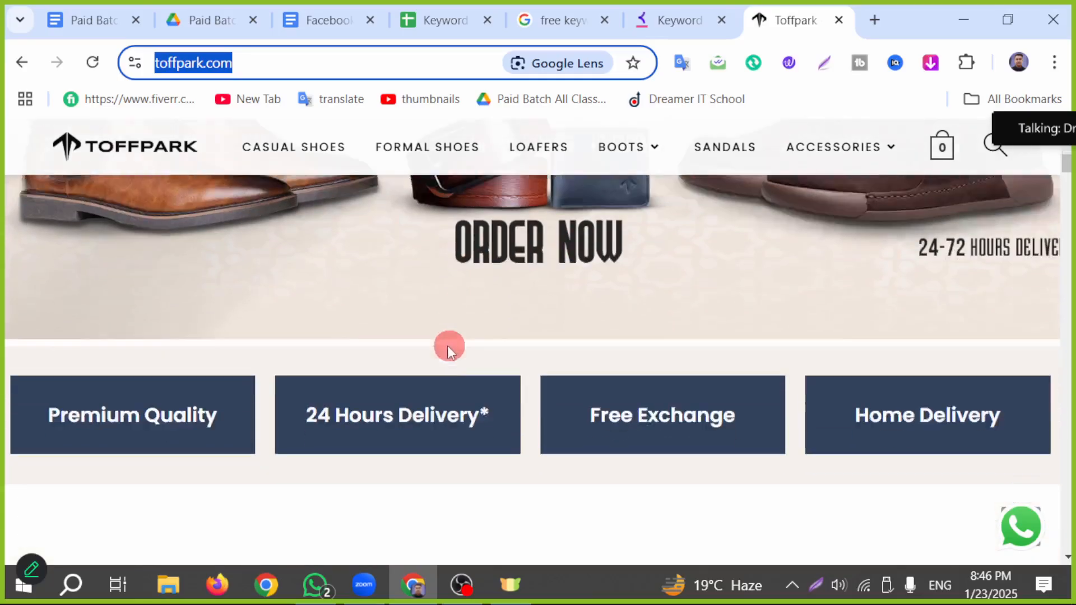
scroll(113, 372, "down", 3)
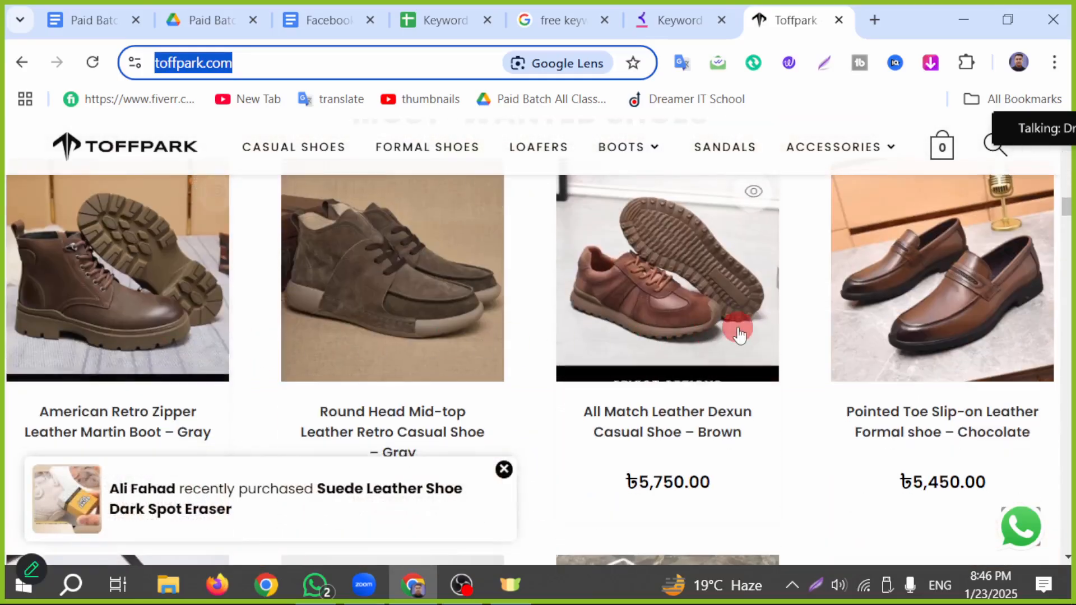
scroll(833, 351, "down", 6)
scroll(833, 351, "down", 10)
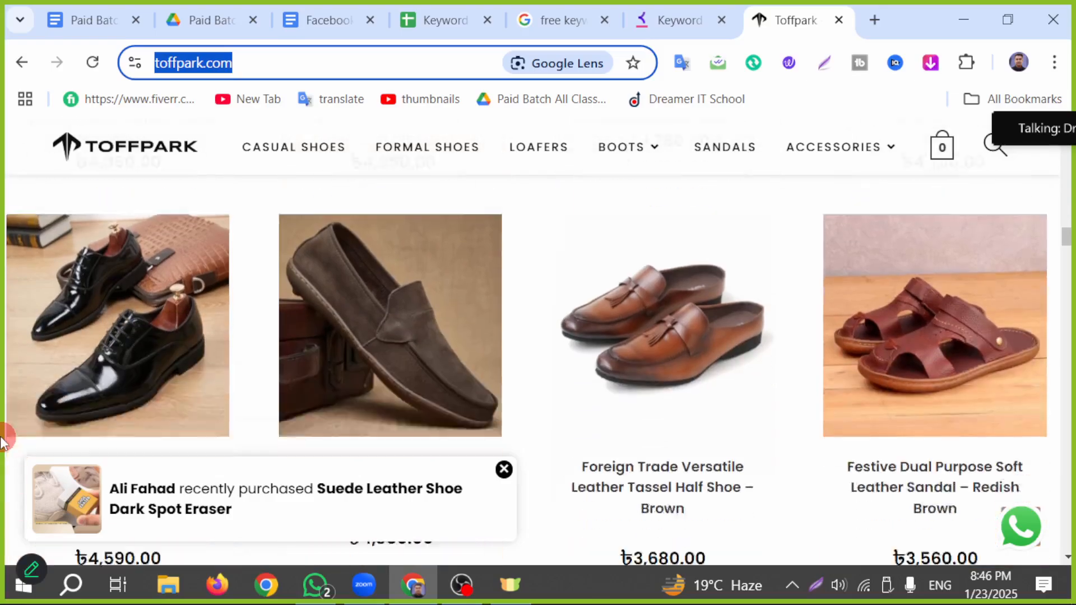
scroll(295, 403, "up", 3)
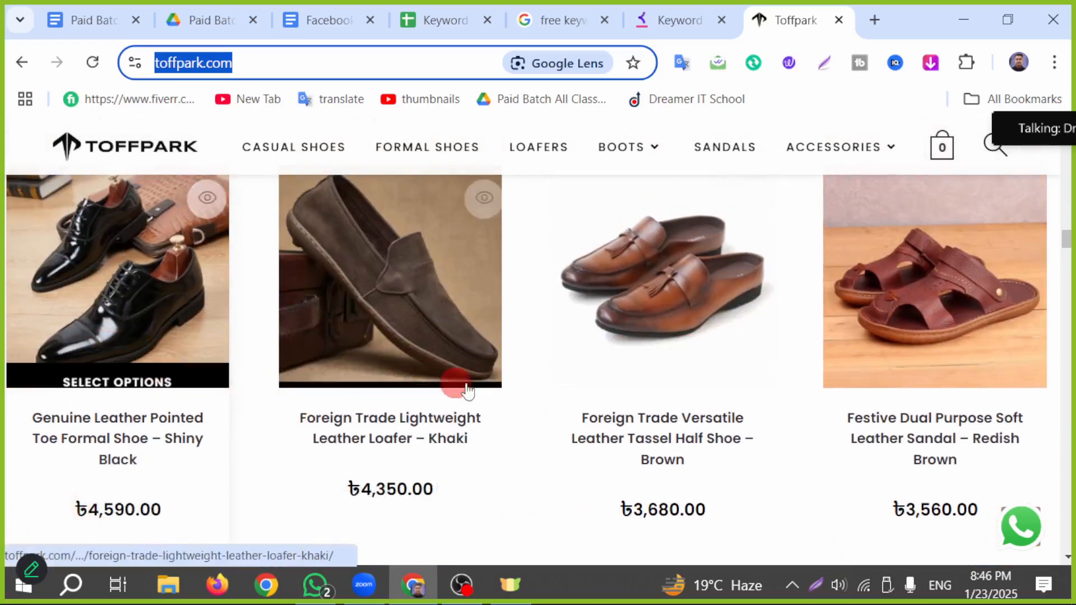
scroll(745, 377, "down", 3)
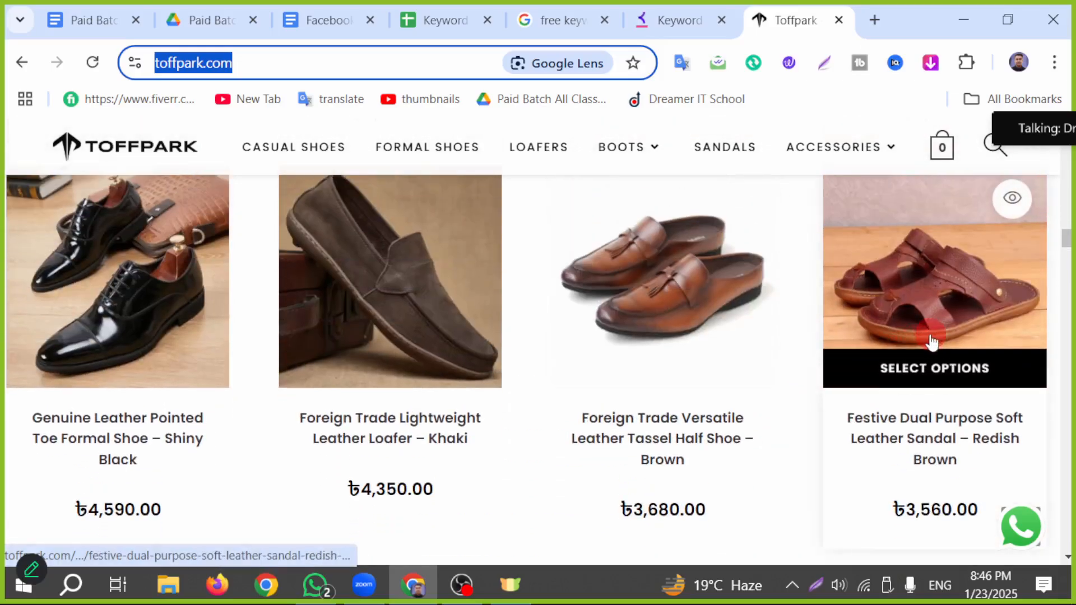
- Return to the Facebook & Google Ads document and add the mother keywords "Shoes price in usa" and "Best shoes in usa"
left_click(250, 15)
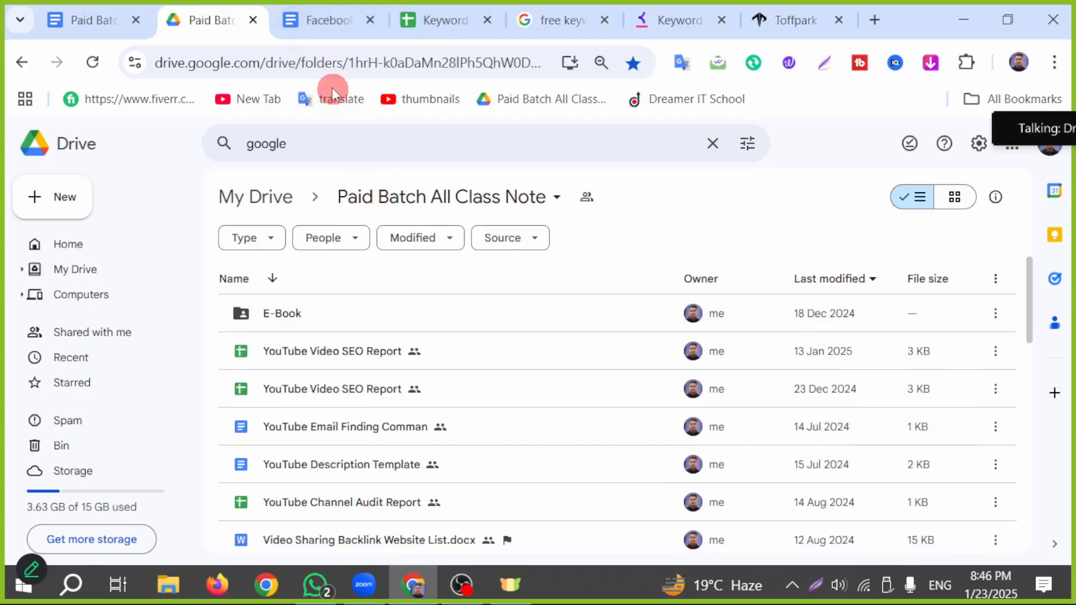
left_click(326, 19)
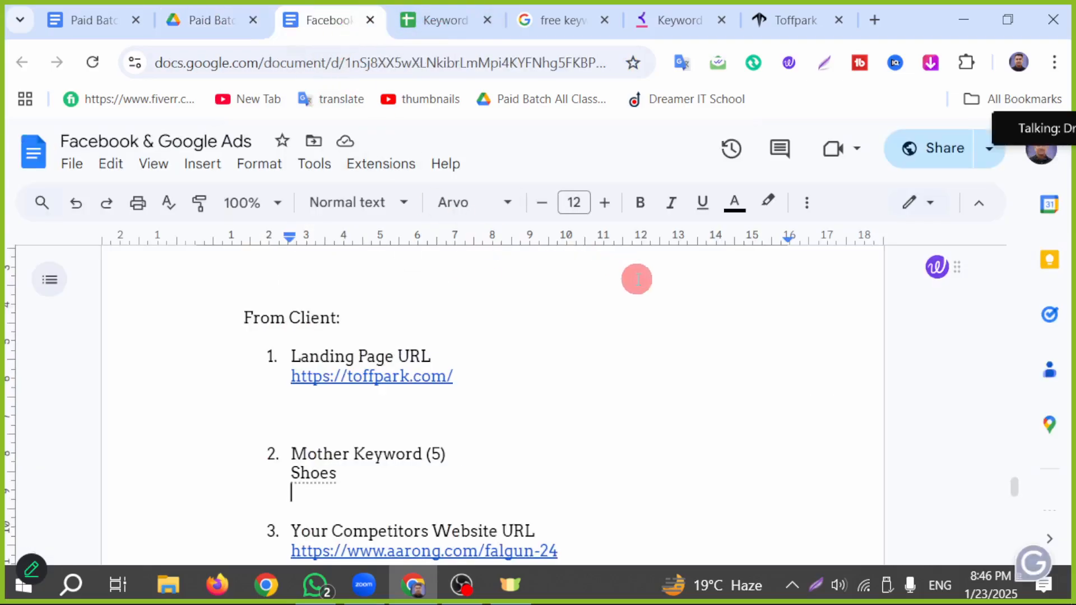
type("sho")
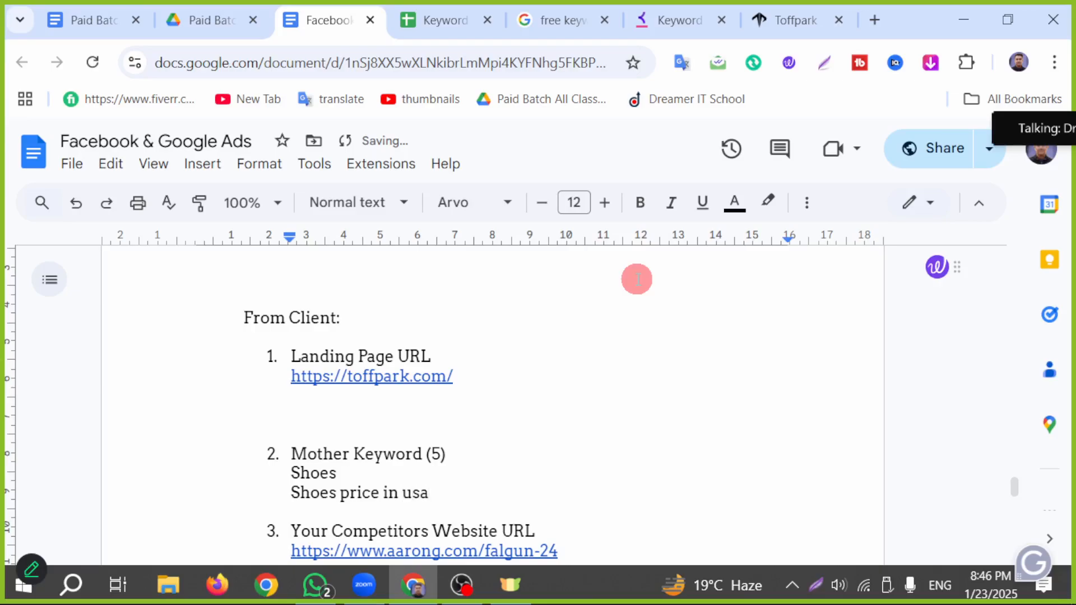
key("Return")
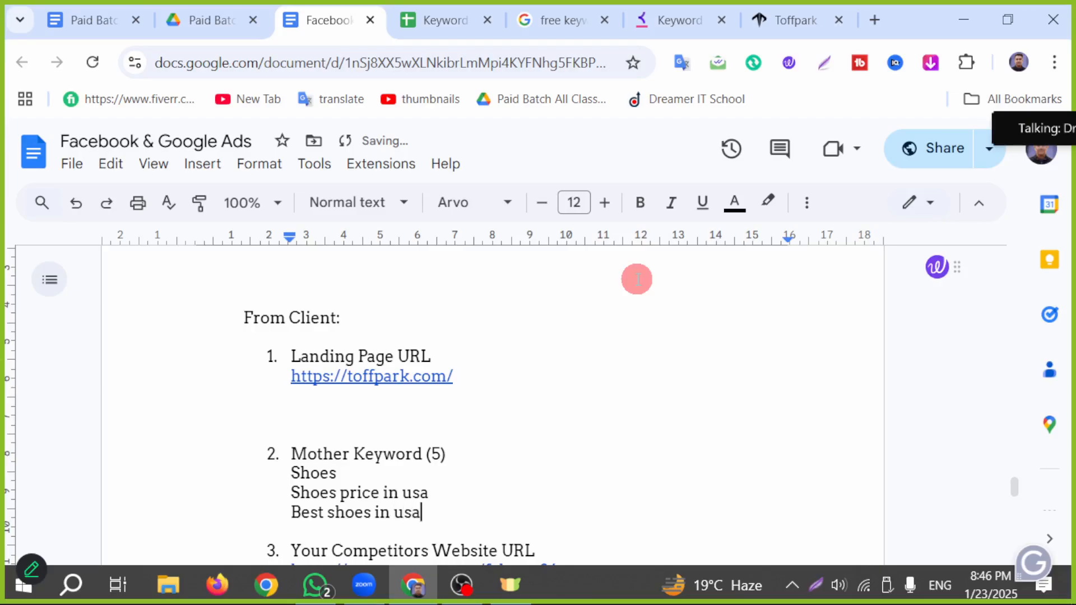
key("Return")
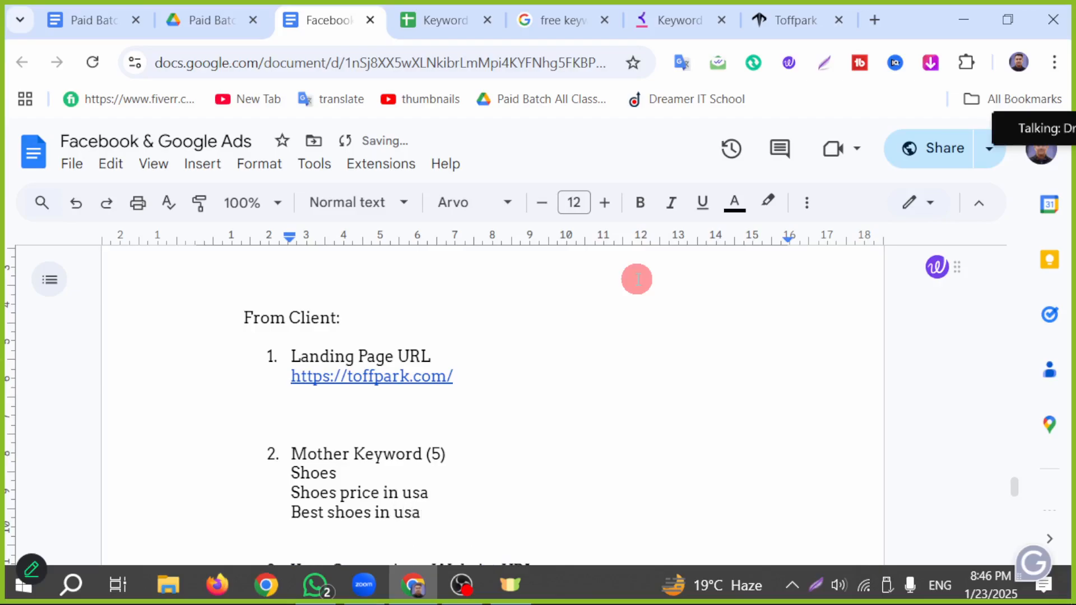
- Add "Shoes footwear" and "Sandale" as the last two keywords under Mother Keyword (5)
type("shoes ")
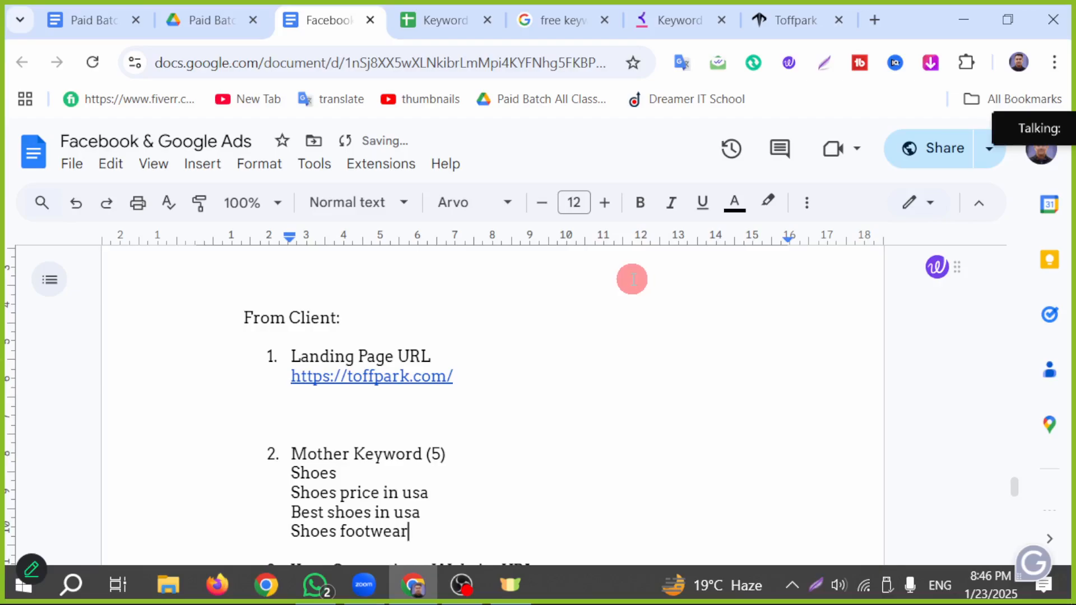
type("footwear")
key("Return")
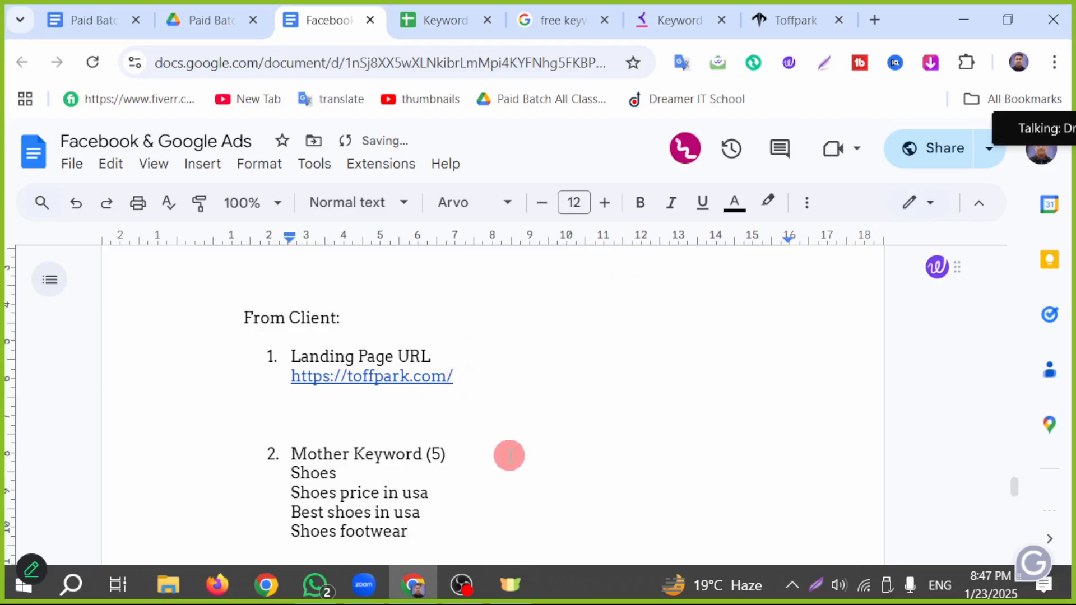
scroll(507, 453, "down", 2)
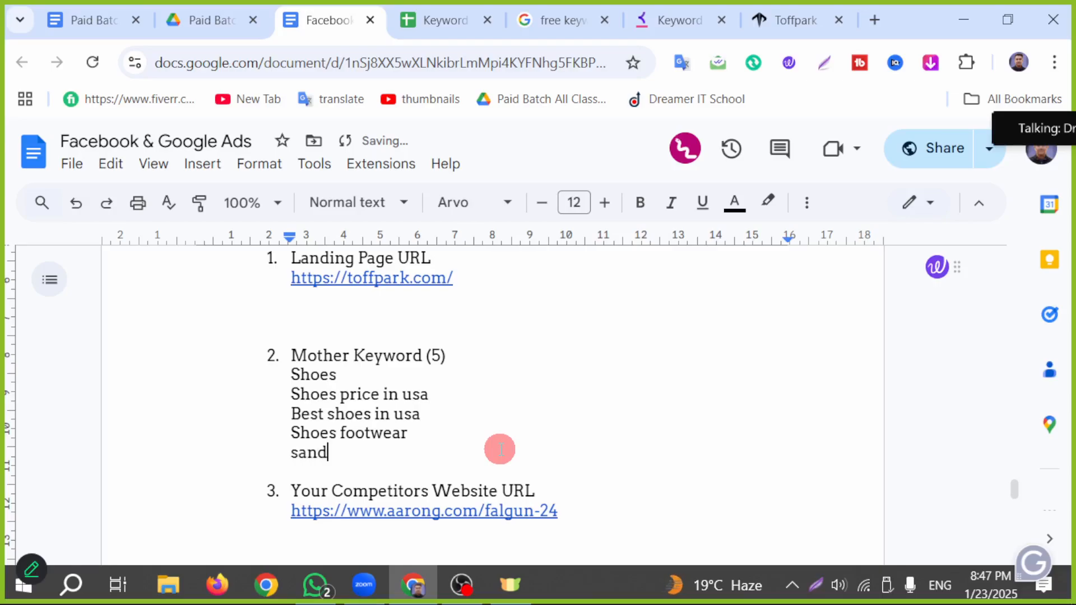
type("sandale")
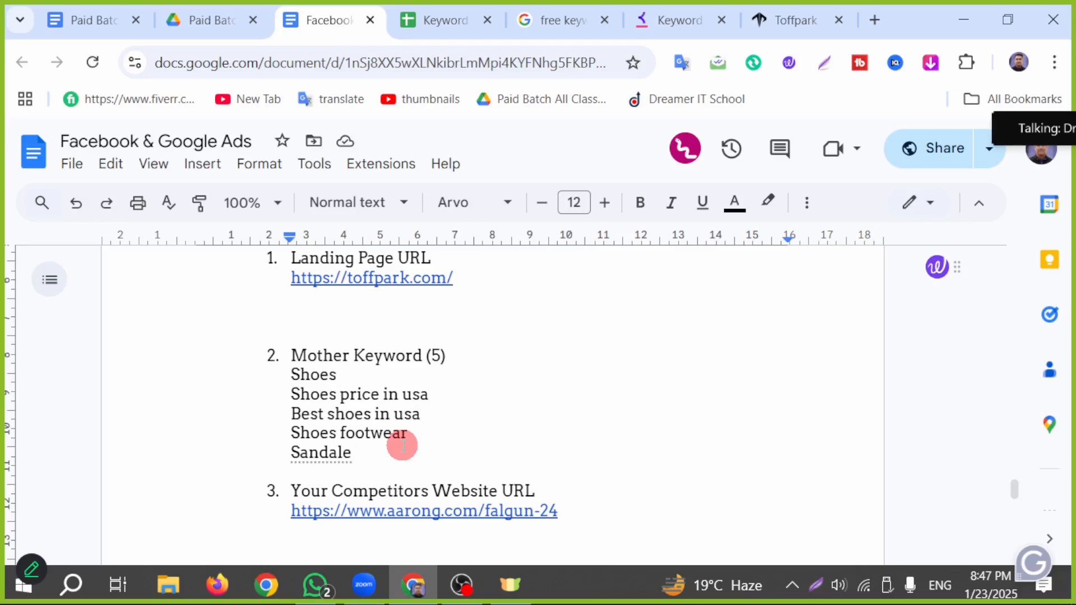
- Delete the aarong.com link under Your Competitors Website URL
scroll(488, 456, "down", 2)
scroll(505, 447, "up", 2)
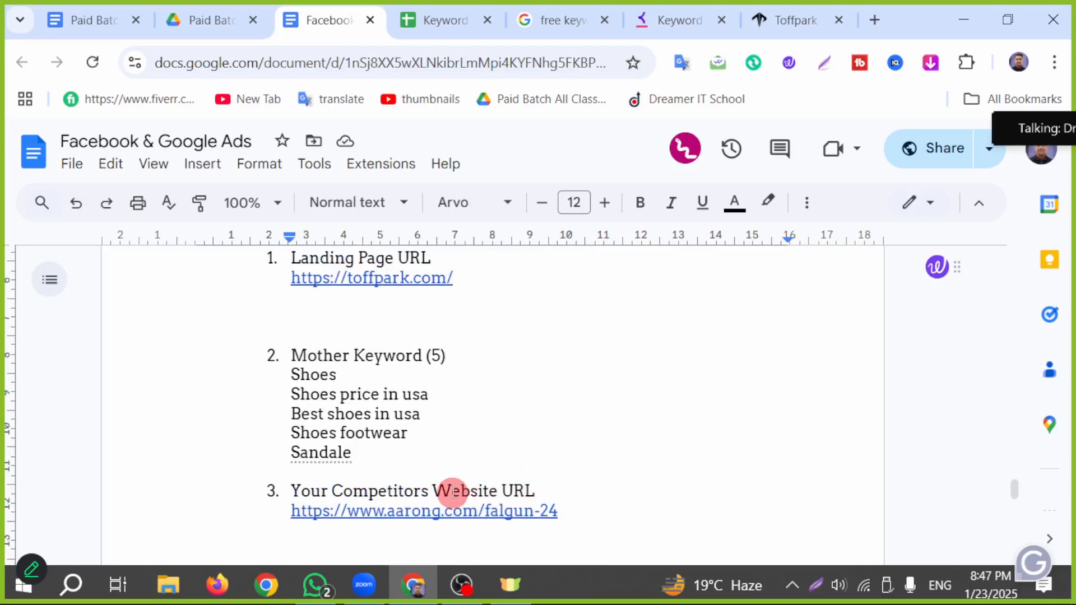
left_click_drag(290, 512, 357, 522)
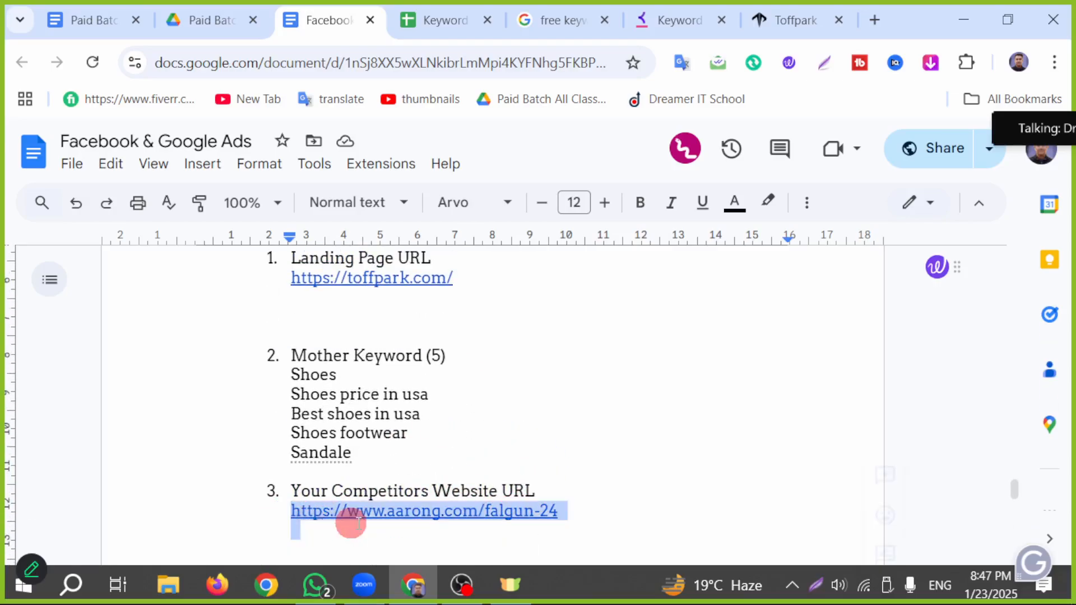
key("BackSpace")
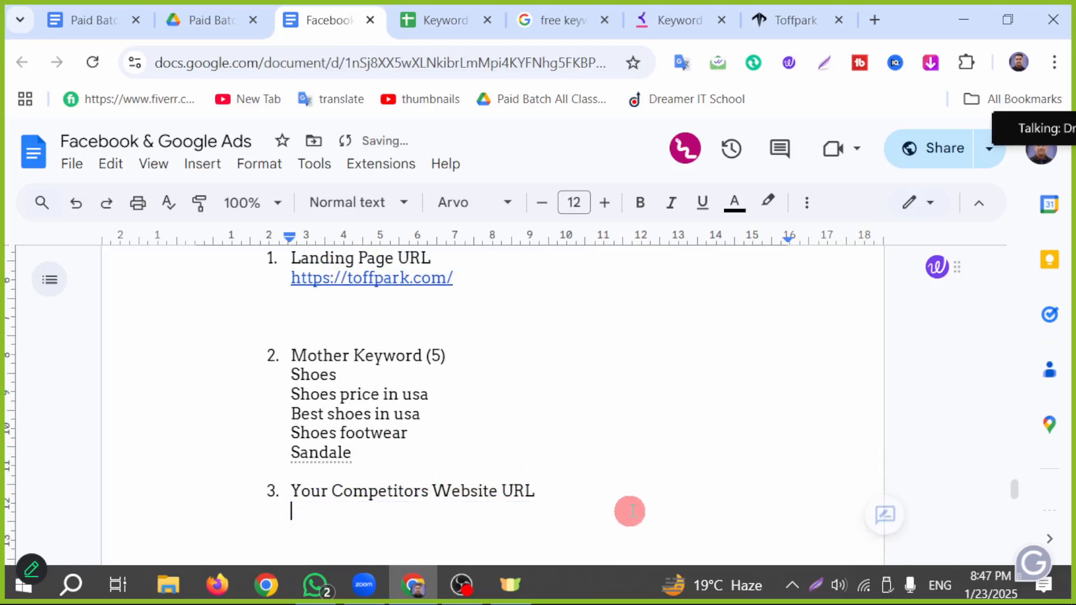
- Go back to the Google results for shoes and open Top Ten Mart's Shoes page as a competitor site
left_click(786, 22)
left_click(19, 62)
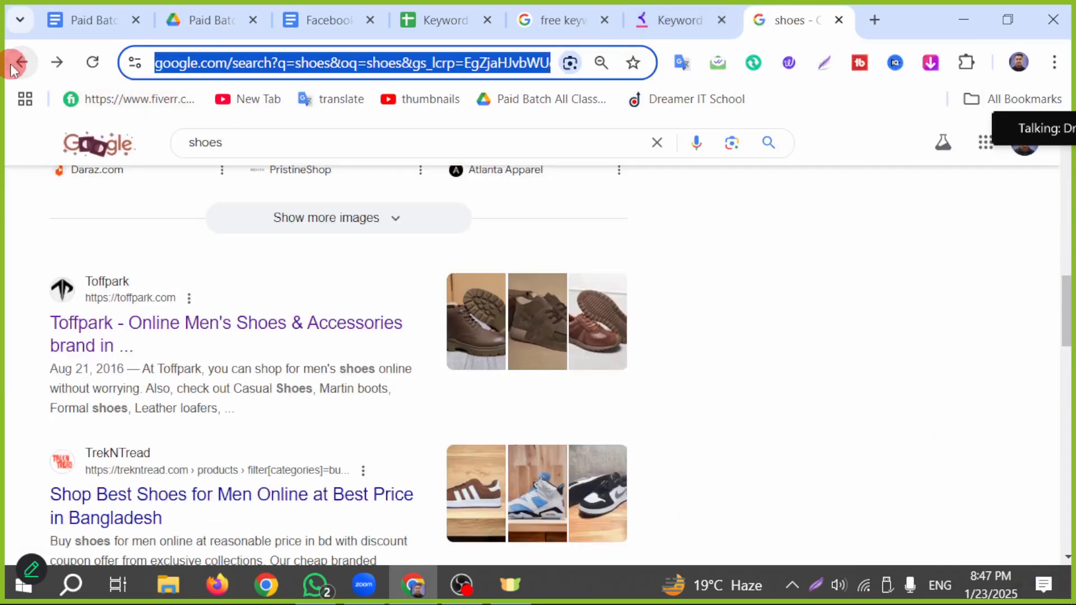
scroll(329, 482, "down", 6)
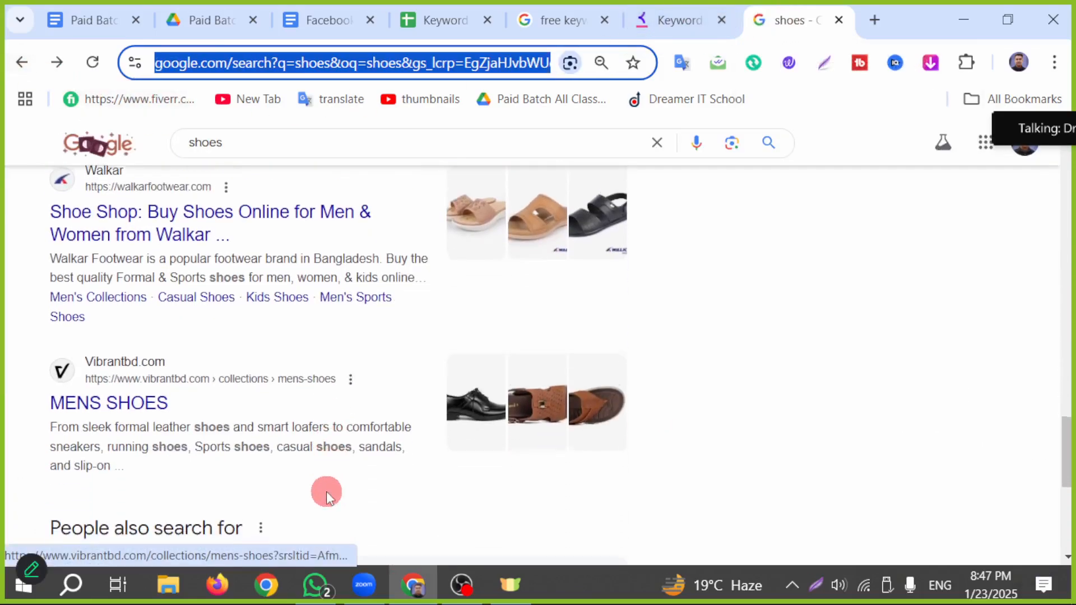
scroll(326, 492, "down", 5)
scroll(405, 468, "up", 5)
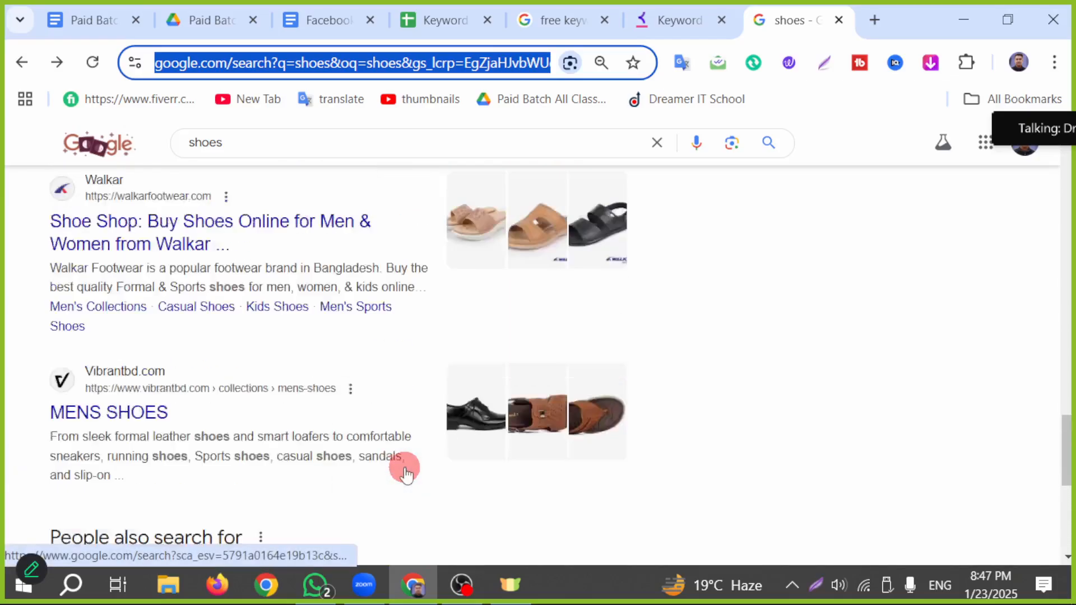
scroll(364, 465, "up", 3)
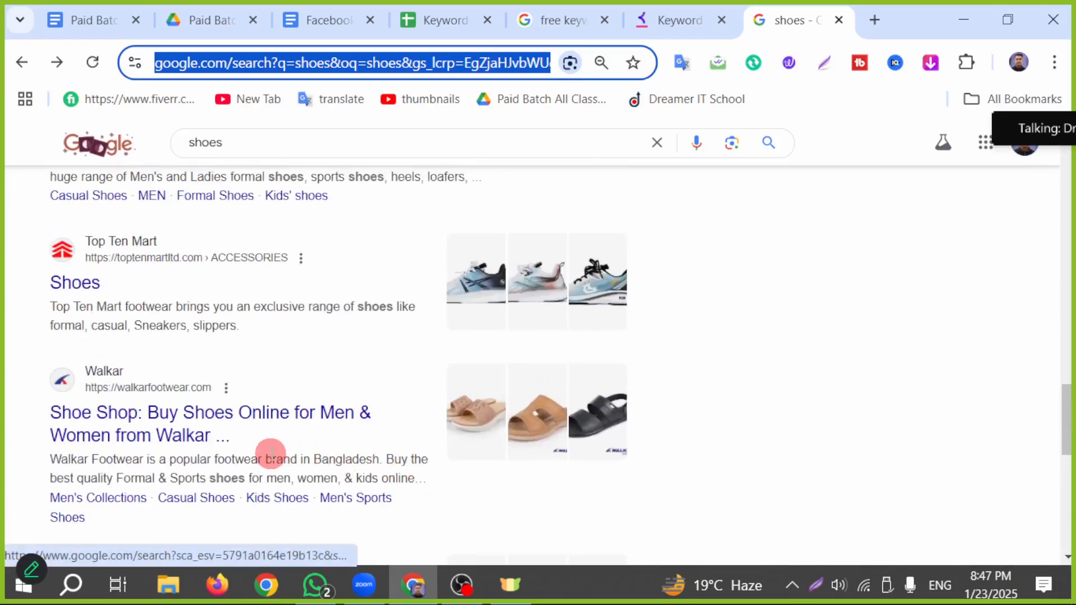
left_click(77, 282)
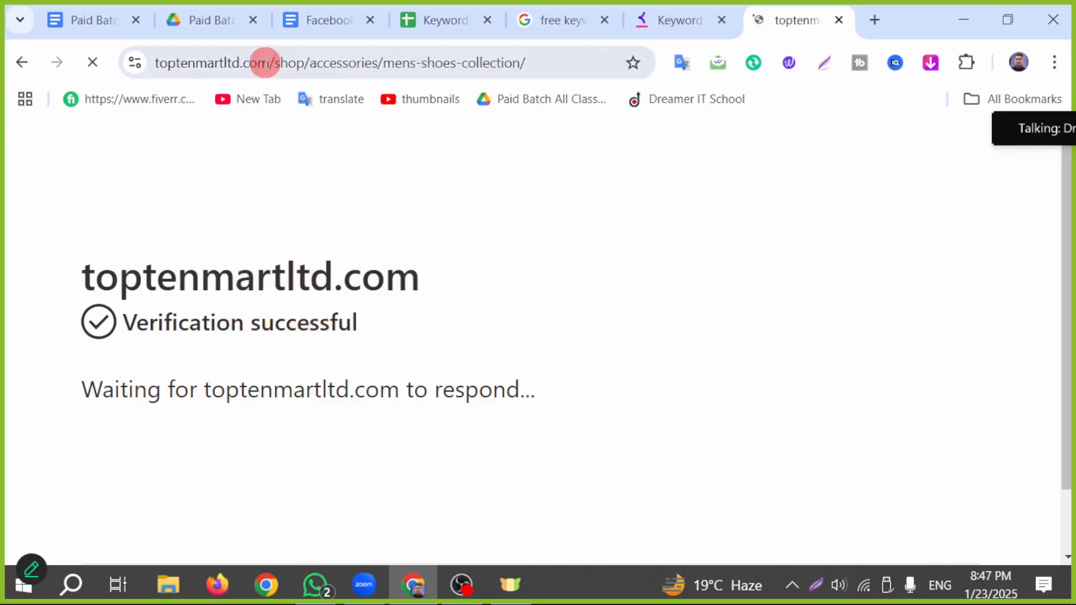
left_click_drag(268, 63, 146, 66)
key("ctrl+c")
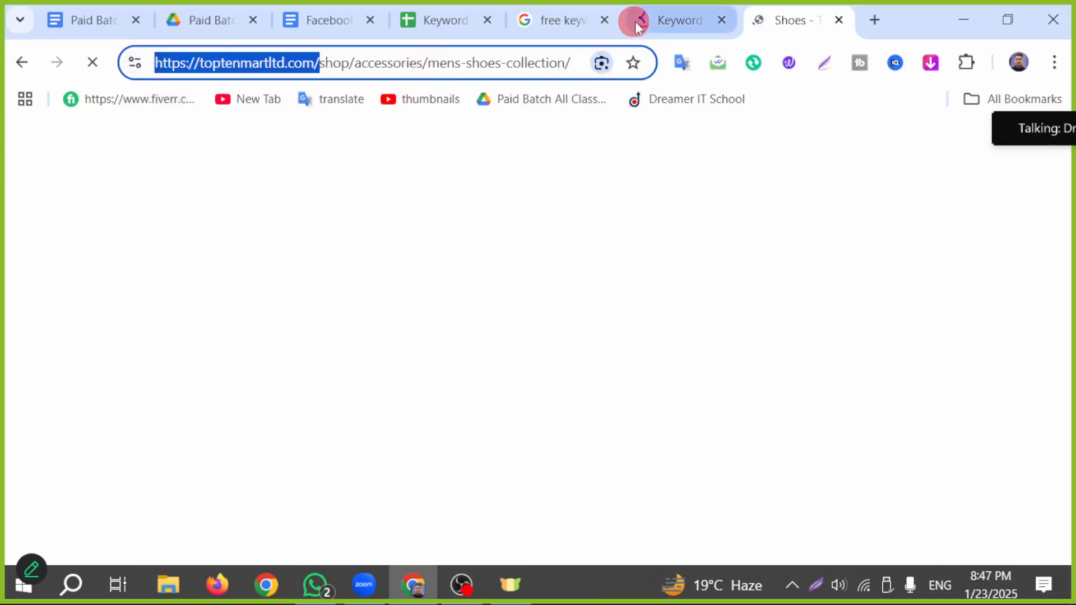
left_click(308, 30)
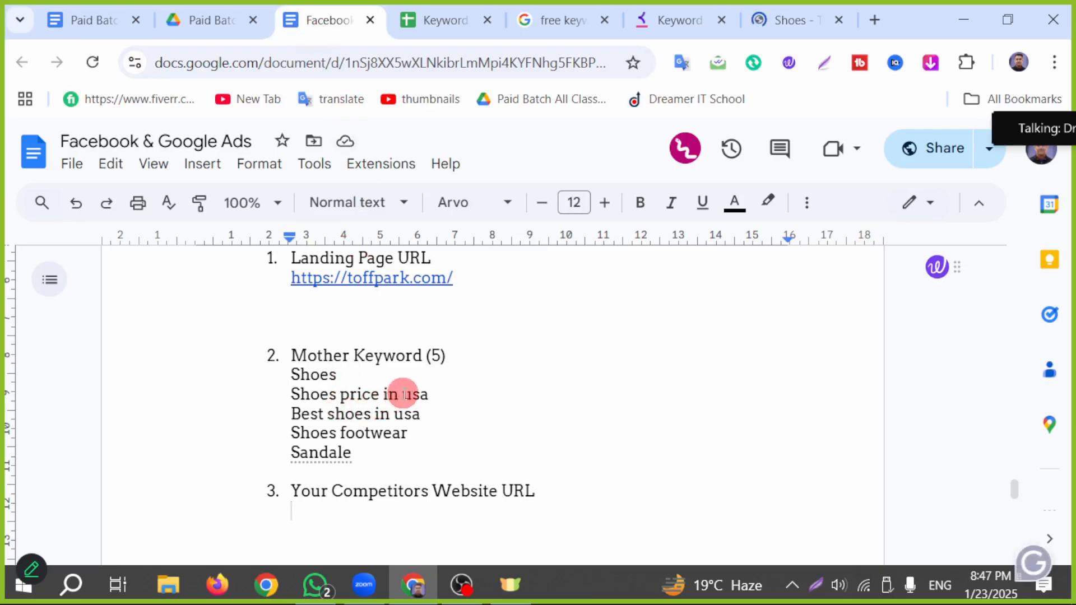
key("ctrl+v")
key("Return")
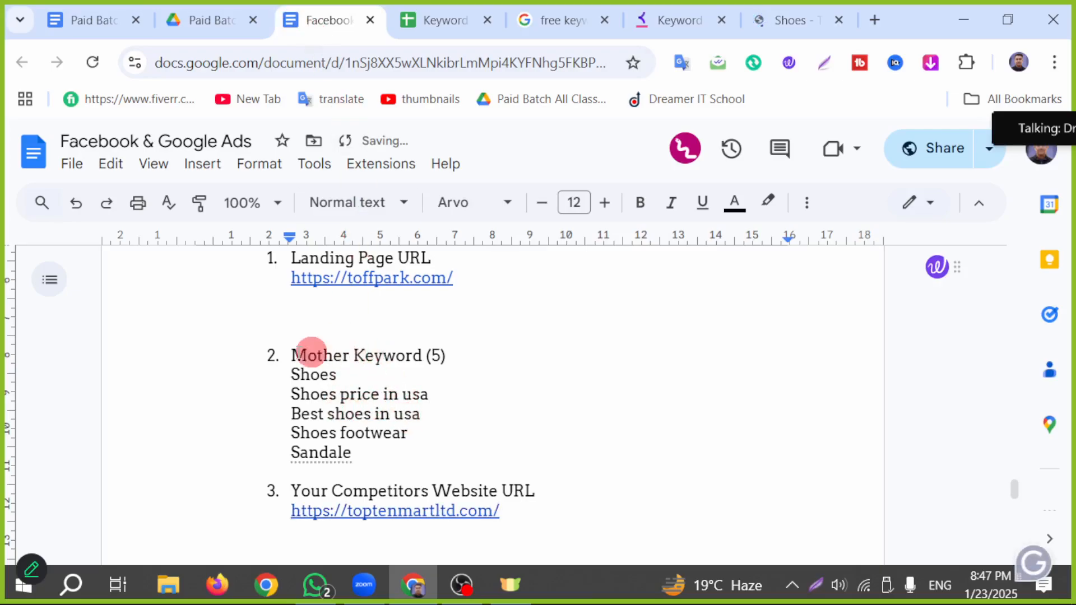
scroll(67, 328, "up", 2)
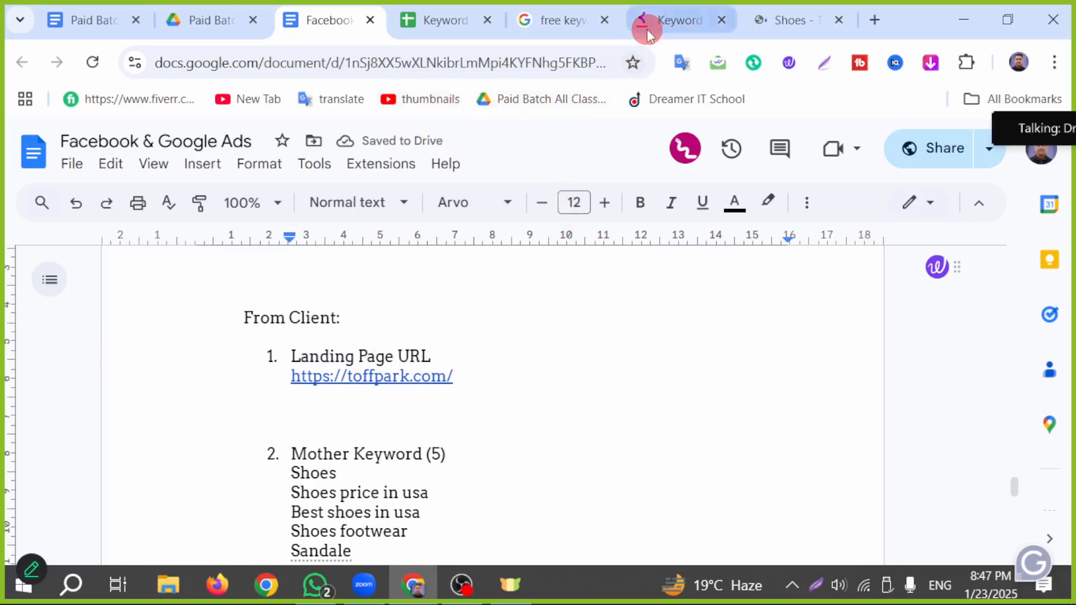
- Copy the keywordtool.io address into the Paid Batch 22 SEM Class 16 cell of the Paid Batch 22 Digital Marketing With AI document
left_click(670, 32)
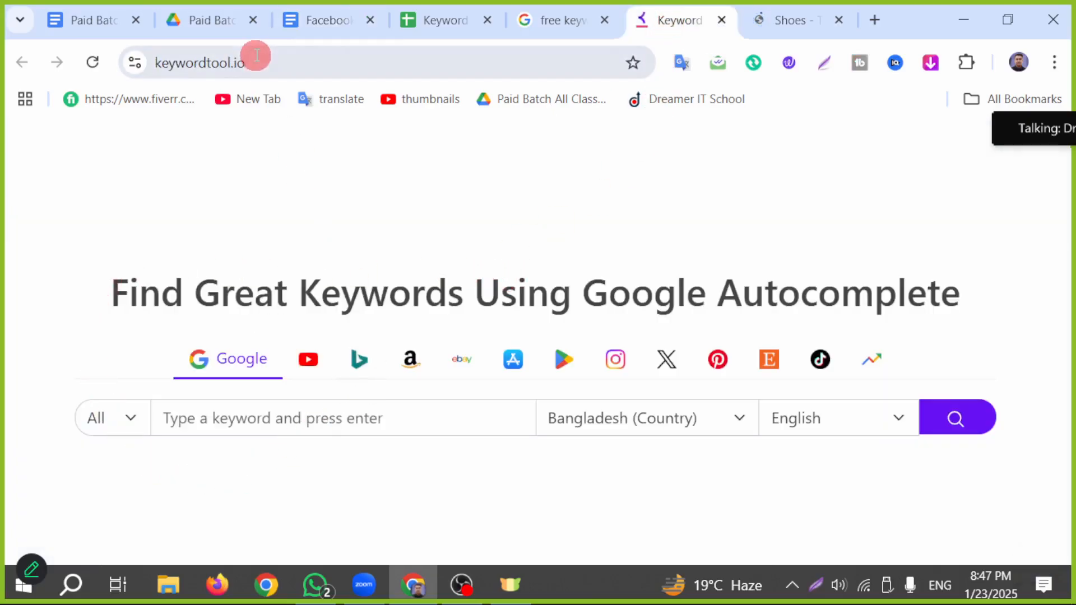
left_click(281, 60)
key("ctrl+c")
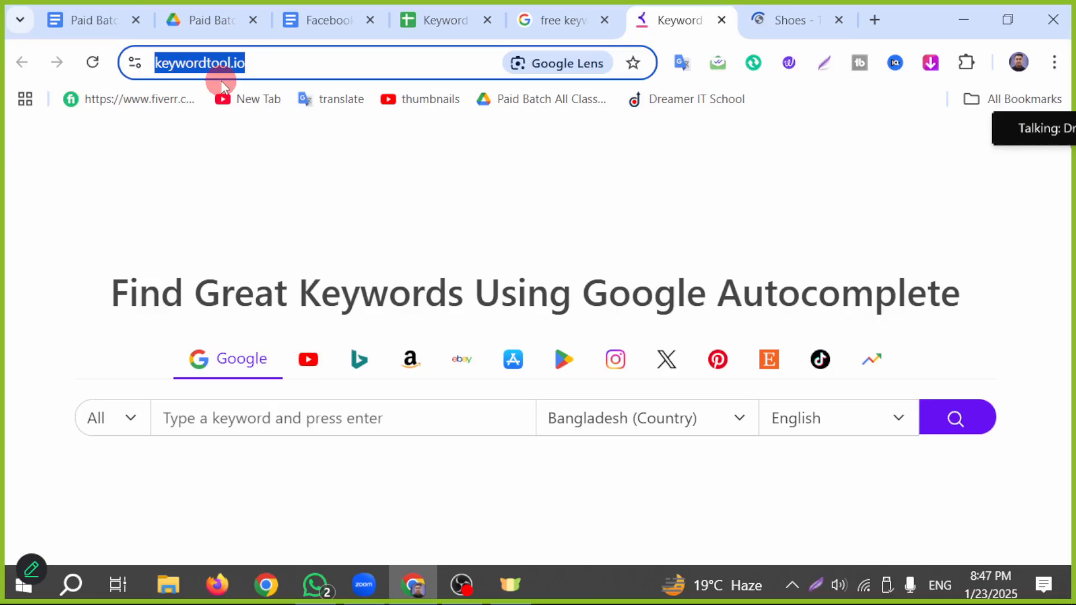
left_click(63, 21)
key("Return")
key("Return")
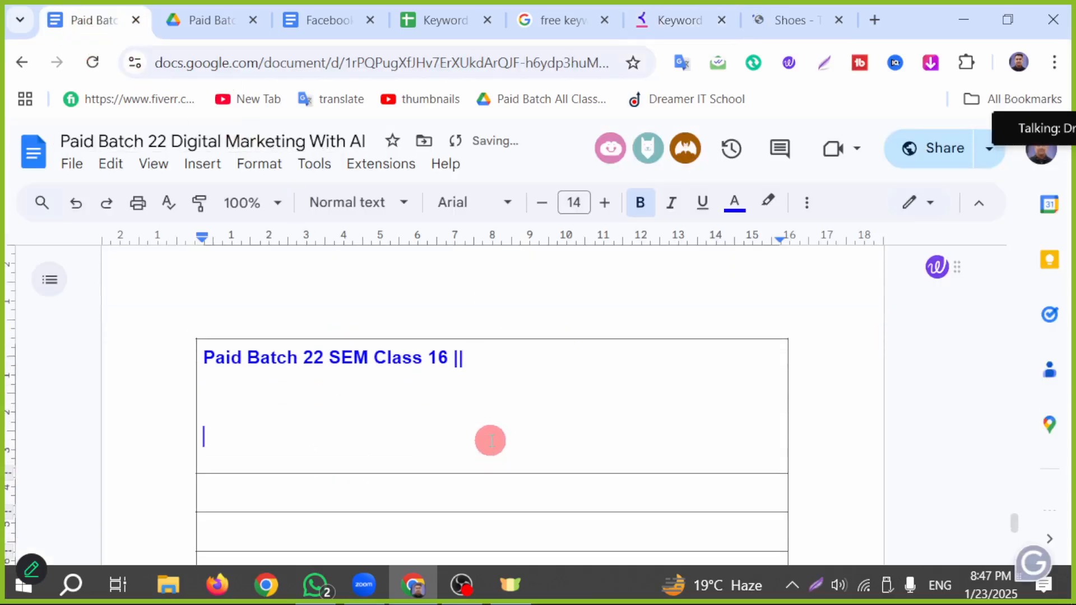
key("ctrl+v")
key("Return")
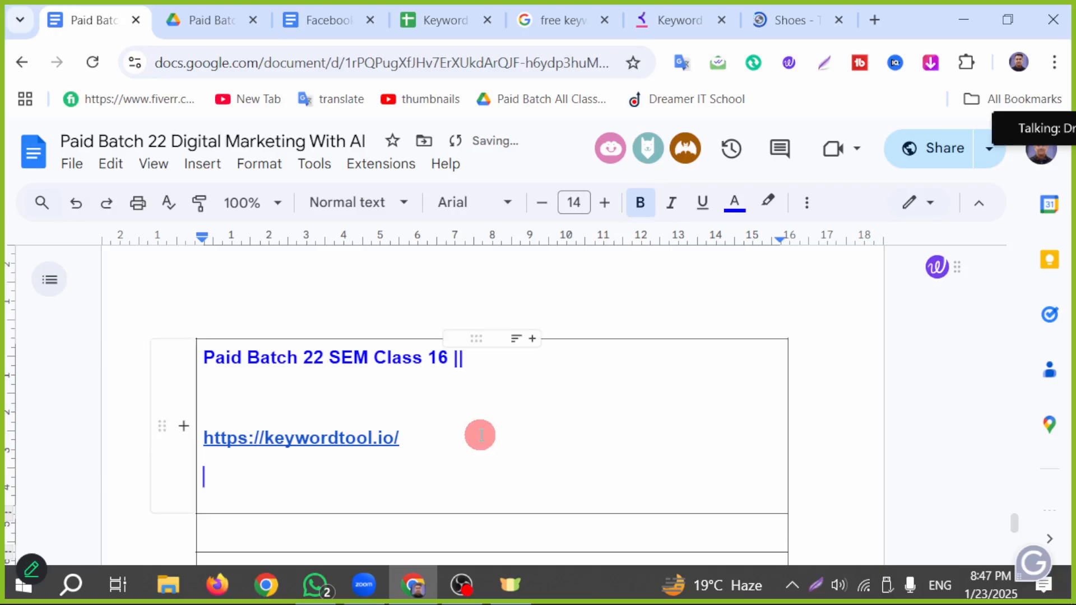
- Return to the Keyword Tool page and point out the Google source with a temporary red arrow
left_click(765, 14)
left_click(648, 23)
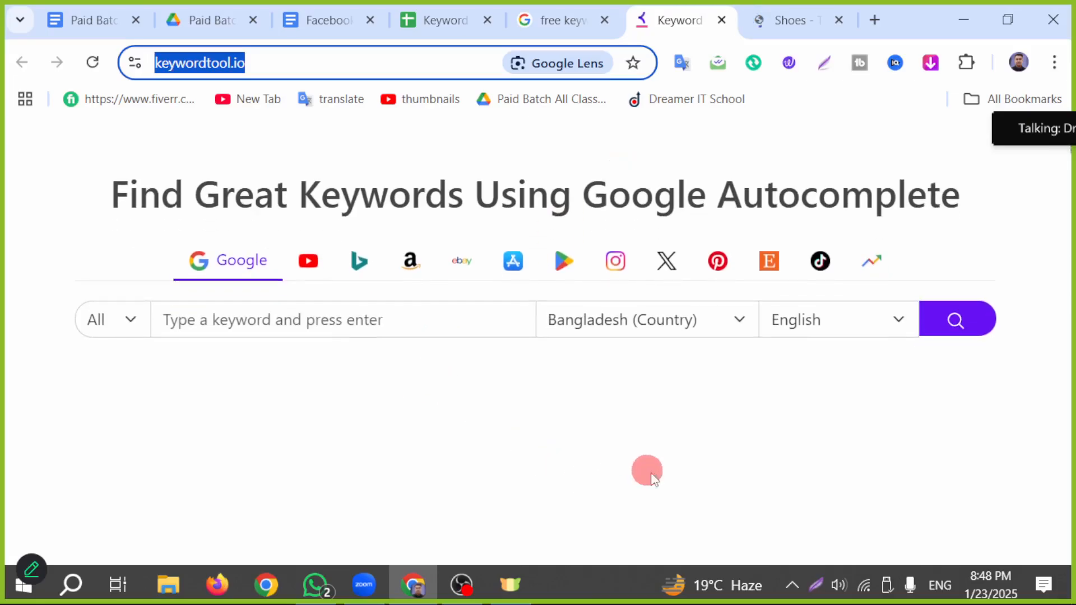
left_click(822, 587)
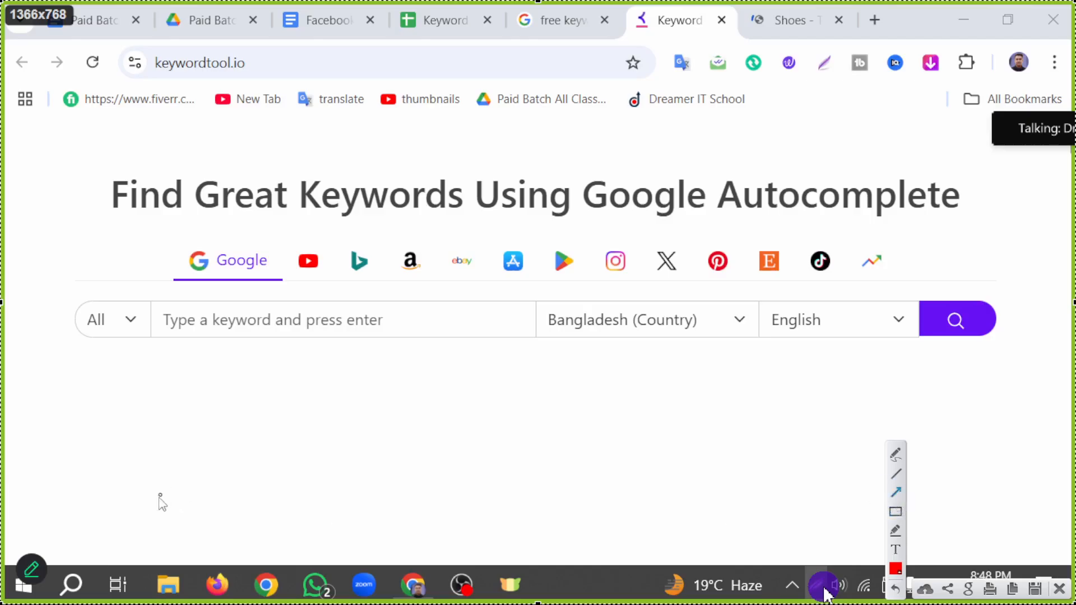
left_click_drag(149, 516, 216, 285)
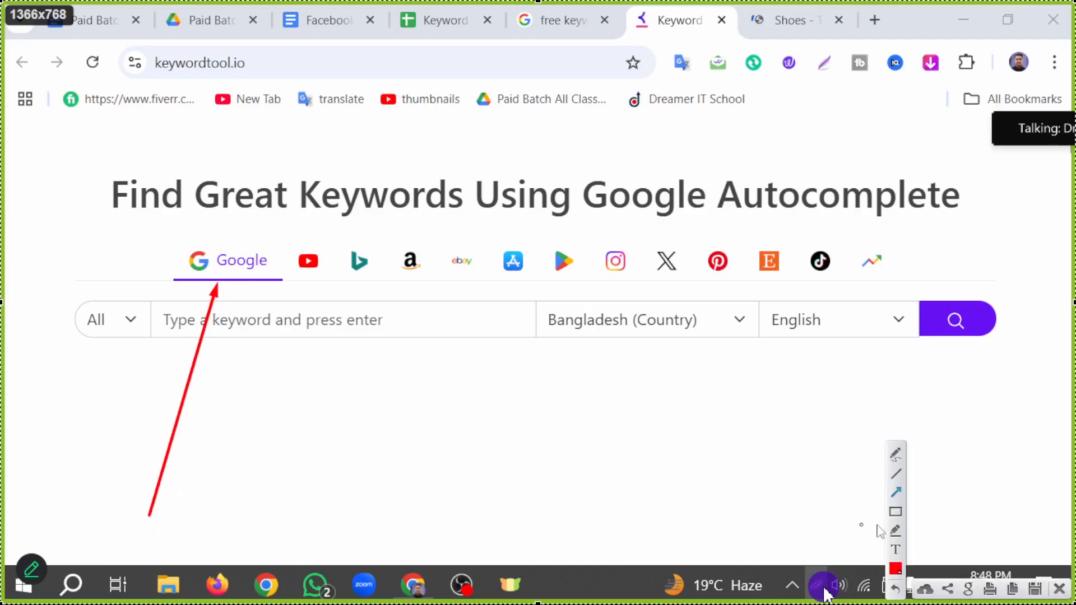
left_click(822, 588)
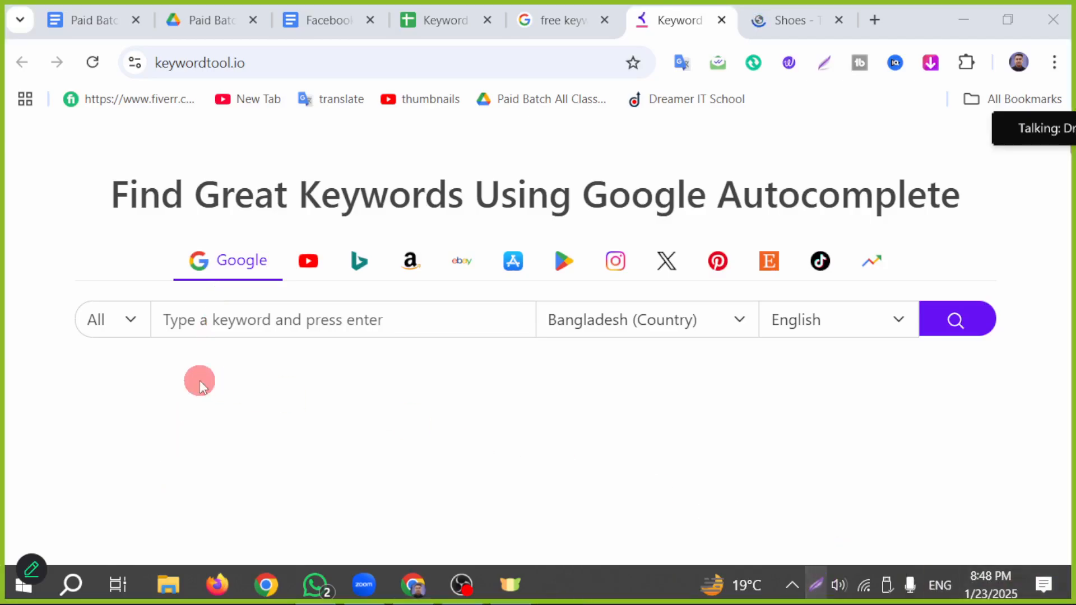
- Enter "shoes" as the keyword and point out the country setting with a temporary red arrow
left_click(173, 329)
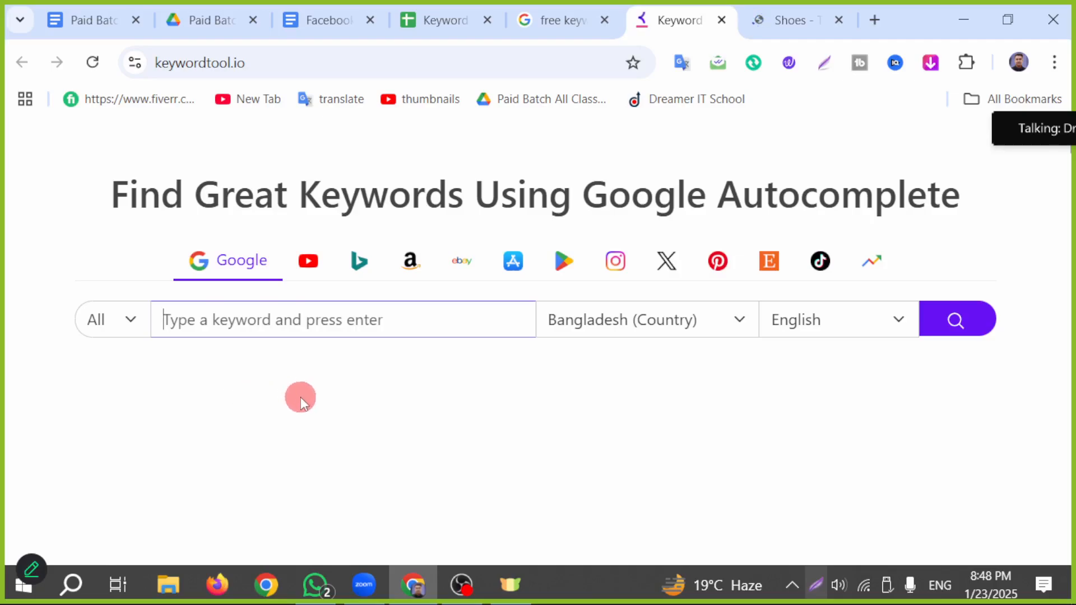
type("shoes")
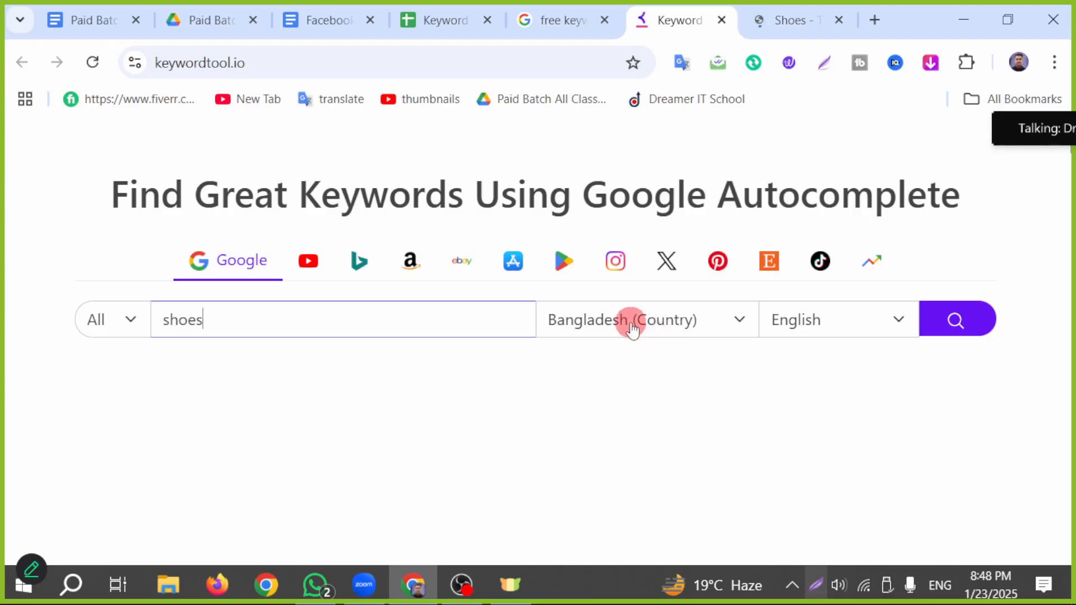
left_click(816, 586)
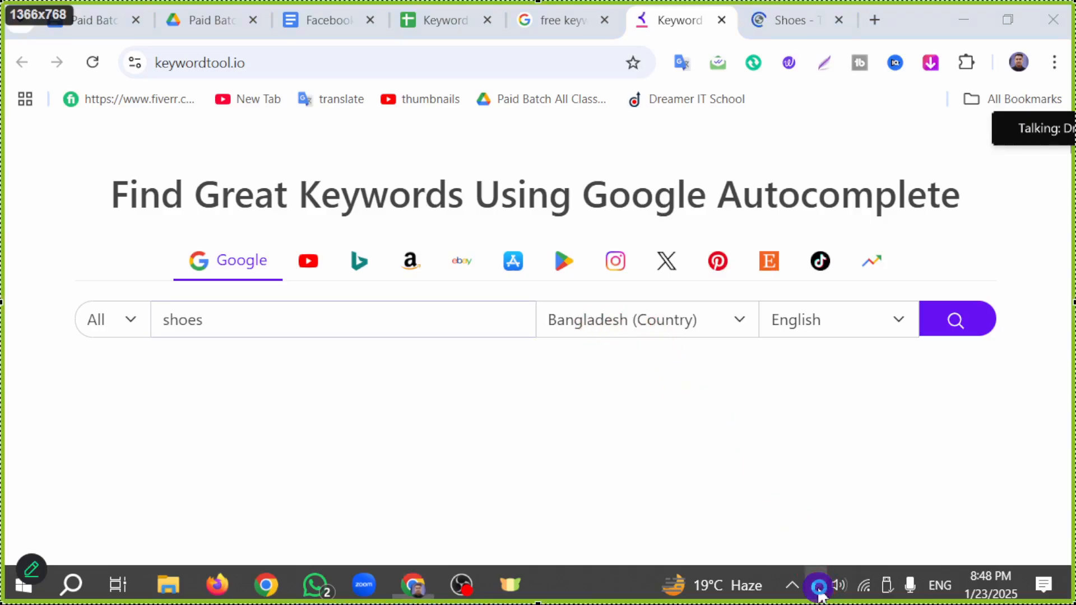
left_click_drag(721, 516, 684, 338)
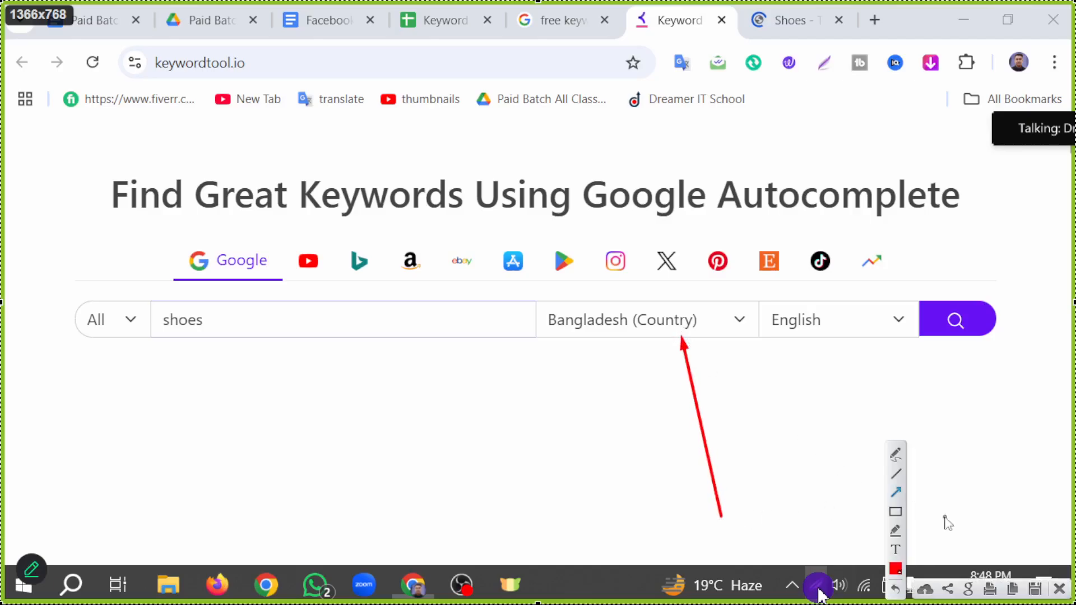
left_click(1058, 589)
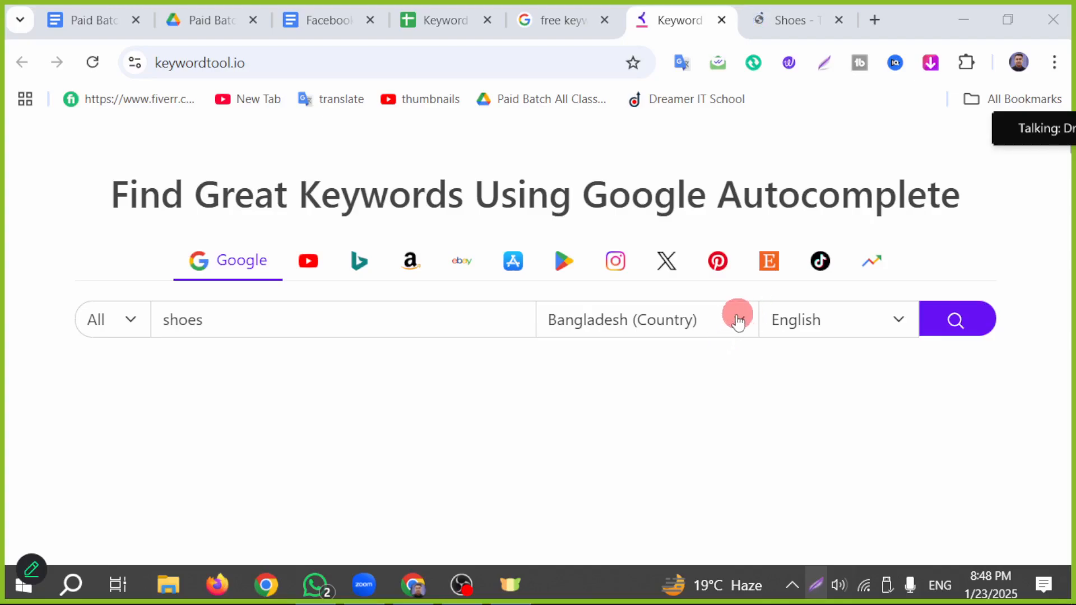
- Set the location to United States (Country), keep English as the language and run the keyword search
left_click(716, 320)
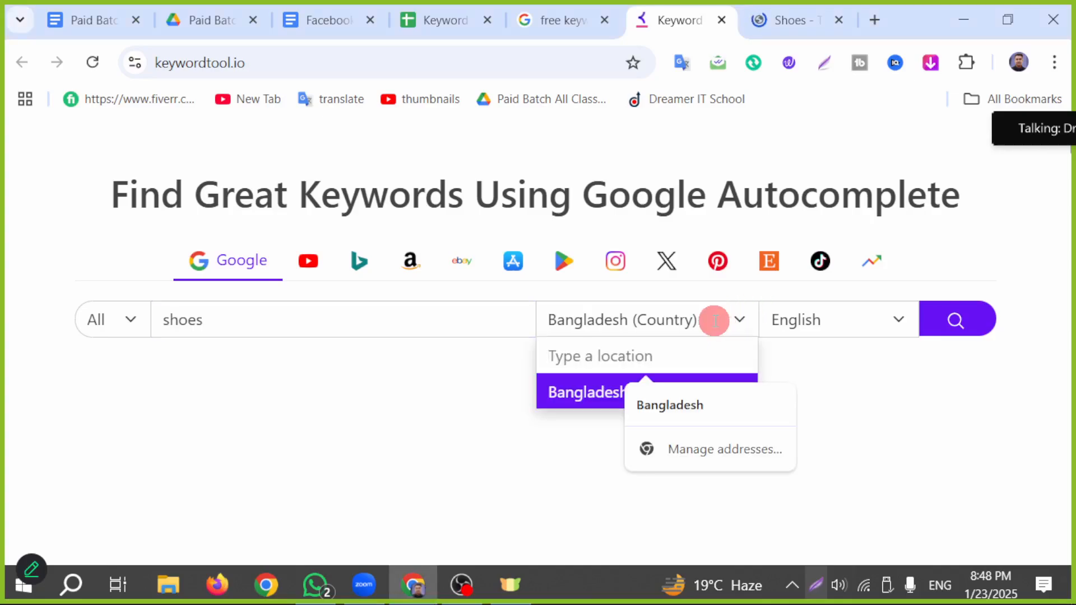
type("uni")
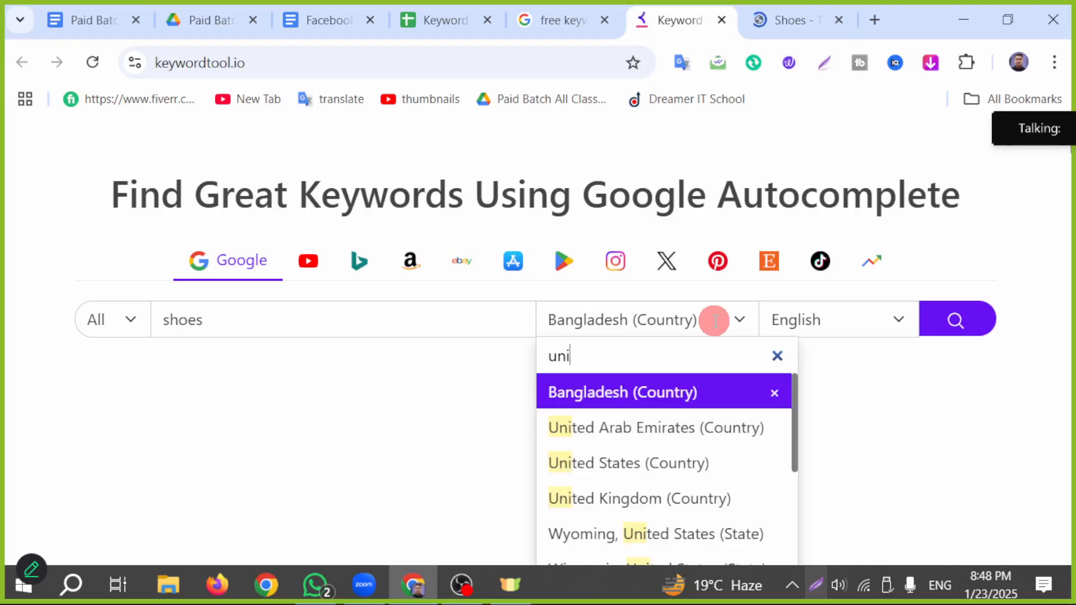
left_click(629, 463)
left_click(823, 320)
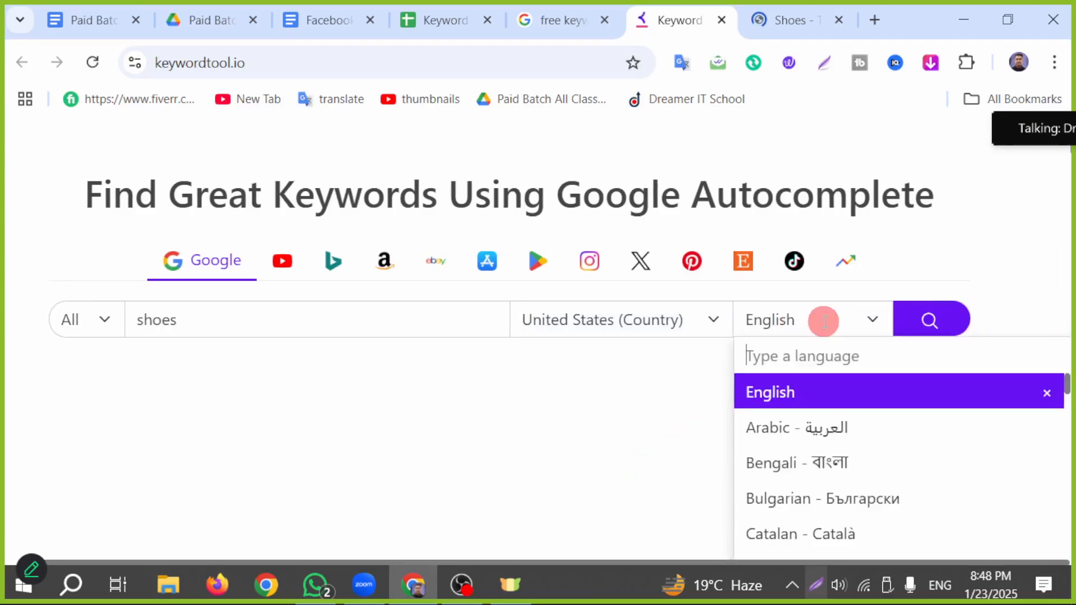
left_click(571, 408)
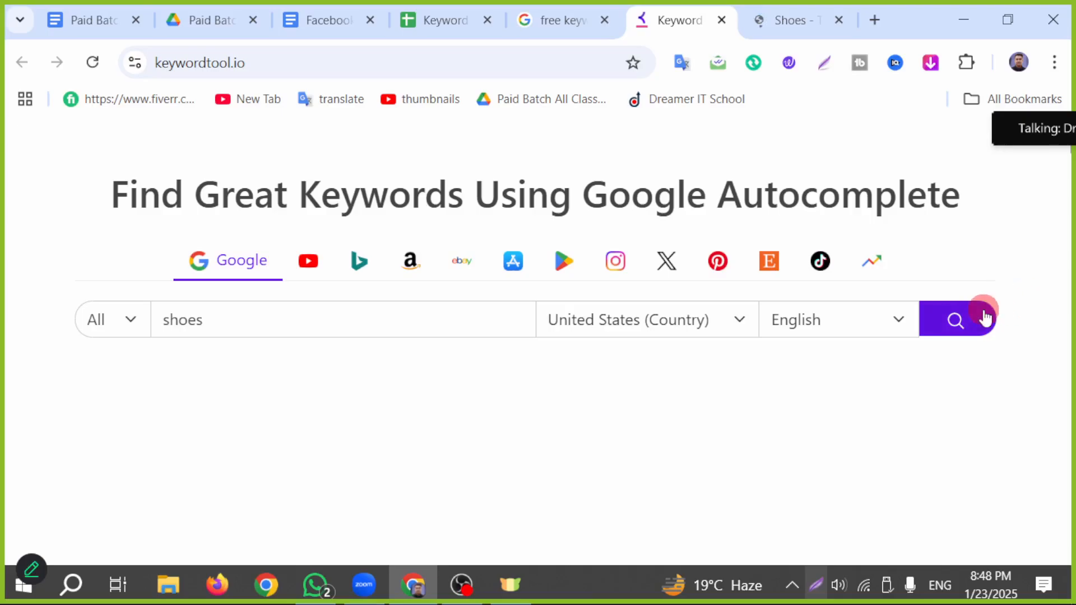
left_click(968, 325)
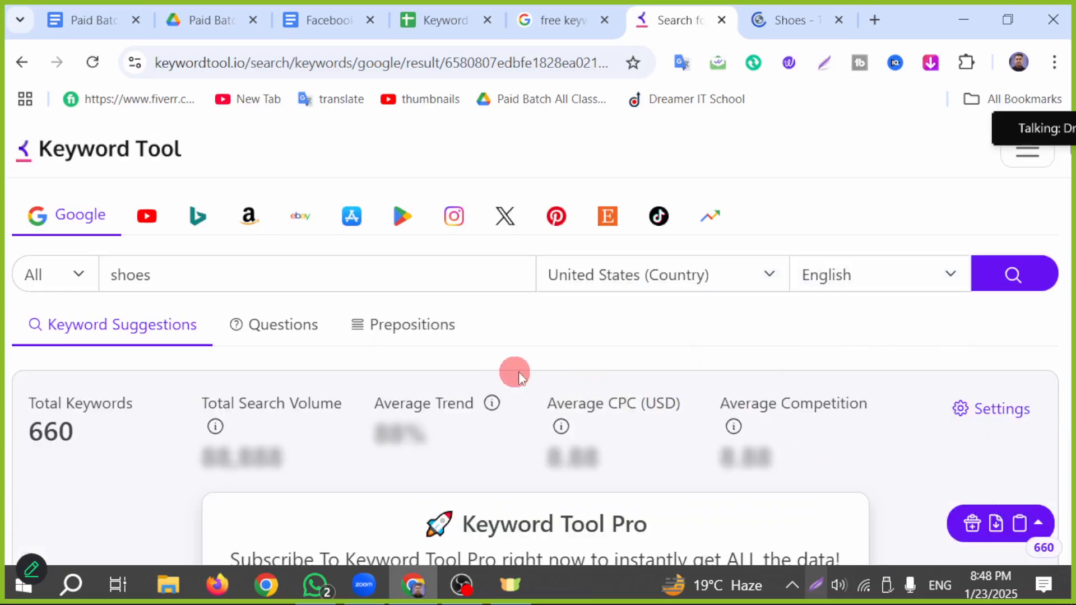
- Examine the keyword suggestions for shoes with their search volume, trend, average CPC and competition
scroll(353, 409, "down", 4)
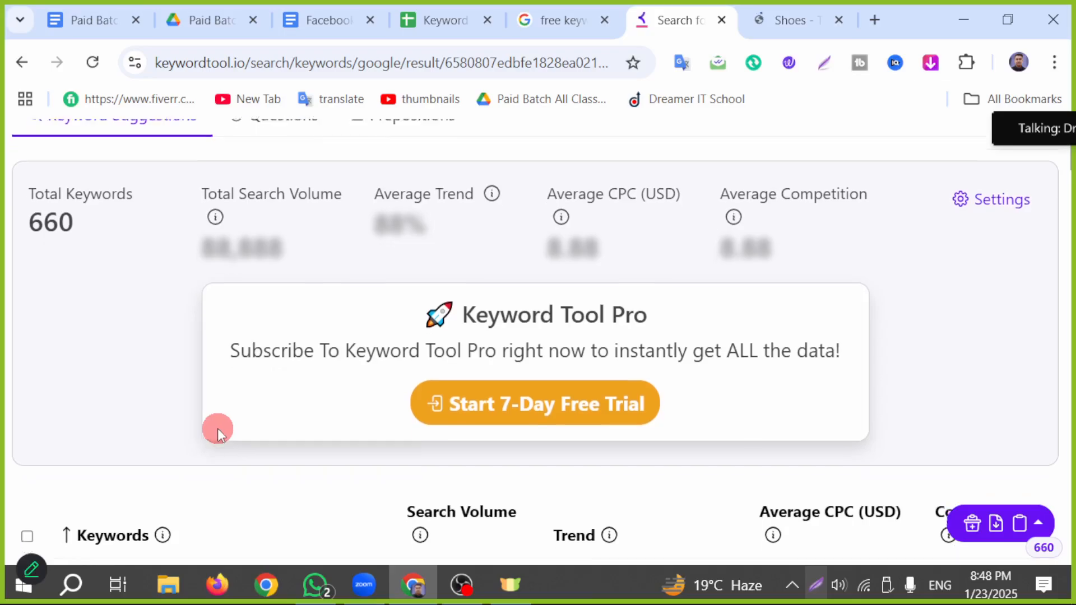
scroll(218, 428, "down", 5)
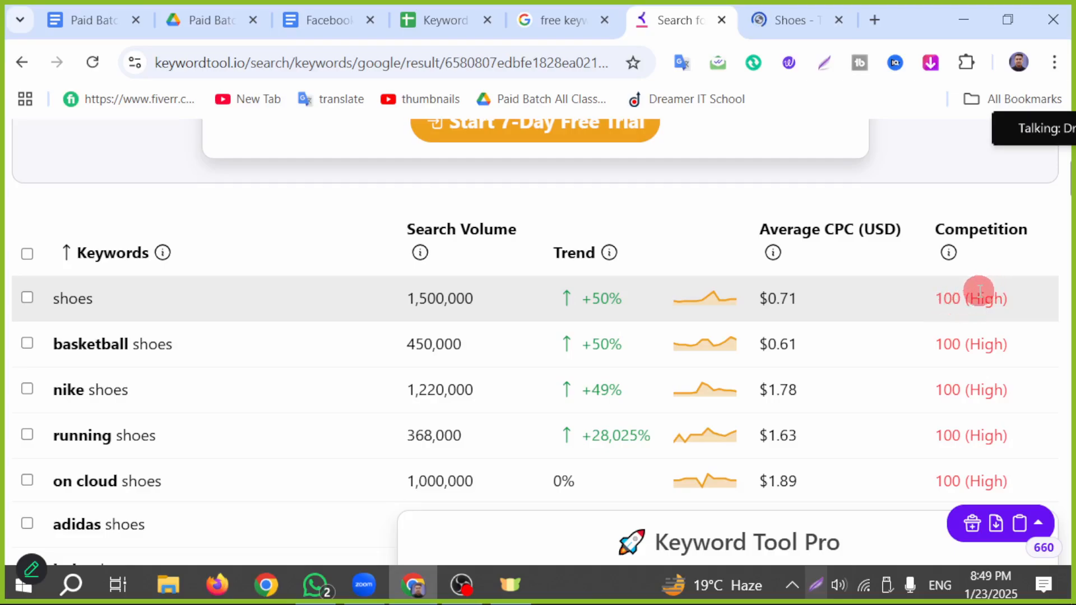
scroll(978, 291, "down", 2)
scroll(978, 291, "down", 4)
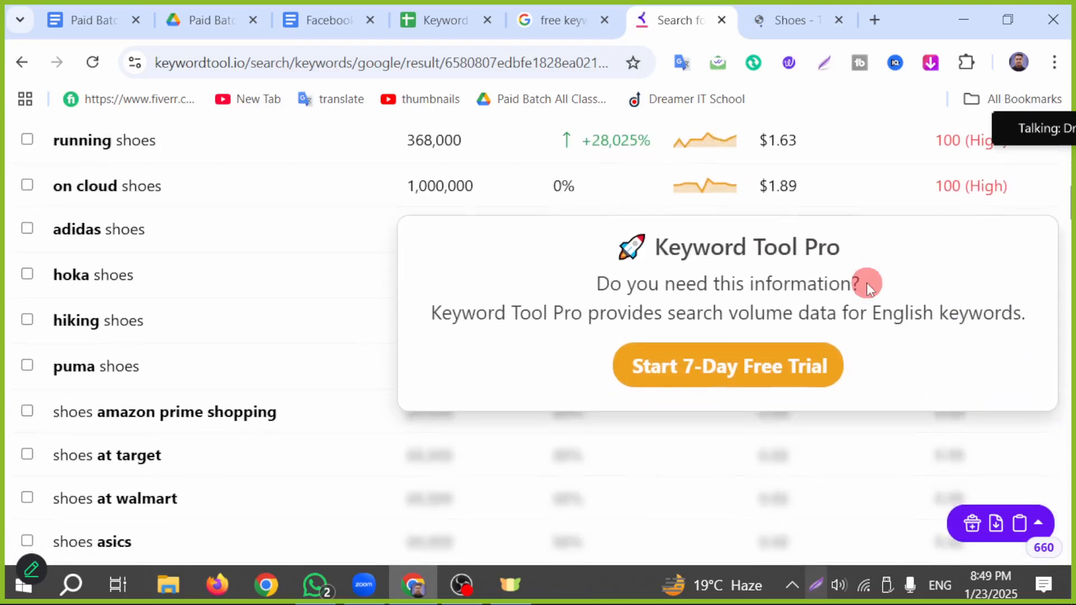
scroll(868, 283, "up", 4)
scroll(870, 291, "up", 2)
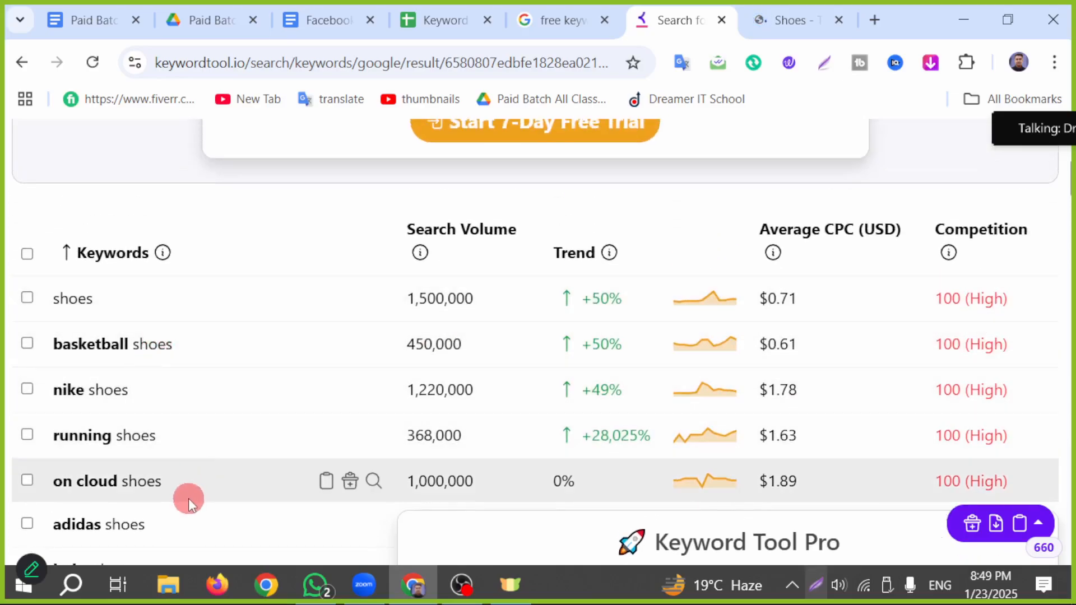
scroll(853, 449, "down", 6)
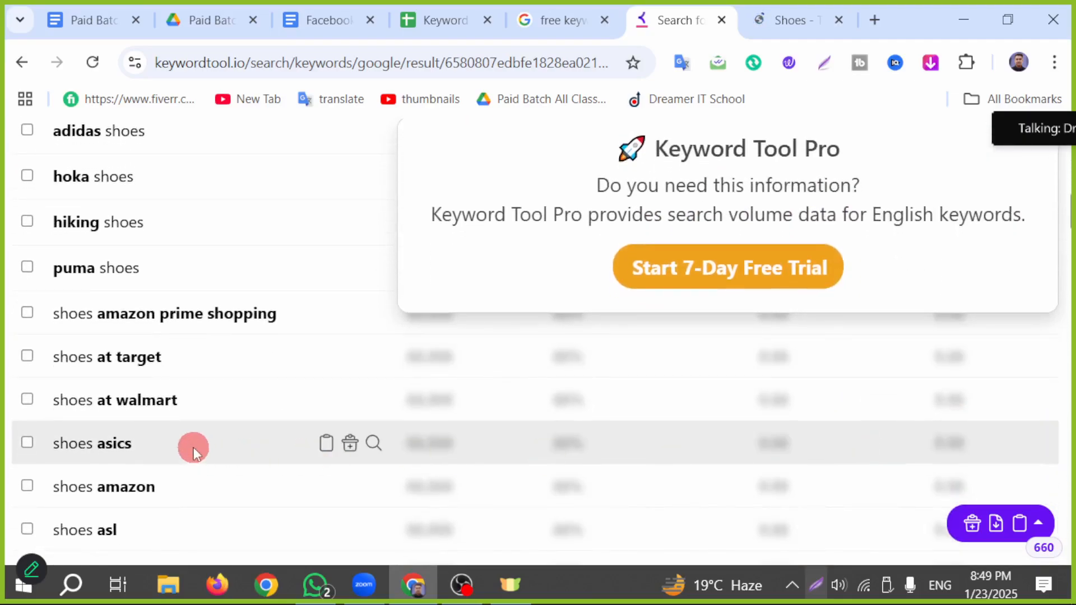
scroll(192, 447, "down", 2)
scroll(206, 483, "up", 7)
scroll(214, 488, "up", 2)
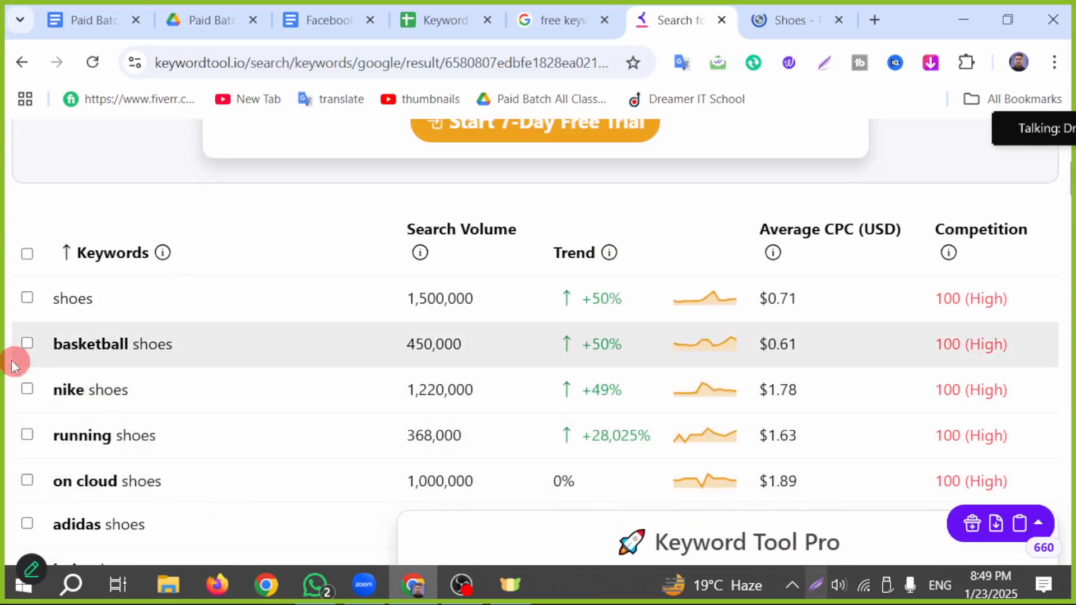
- Select the keyword suggestions shoes, basketball shoes, nike shoes, running shoes and adidas shoes
left_click(26, 299)
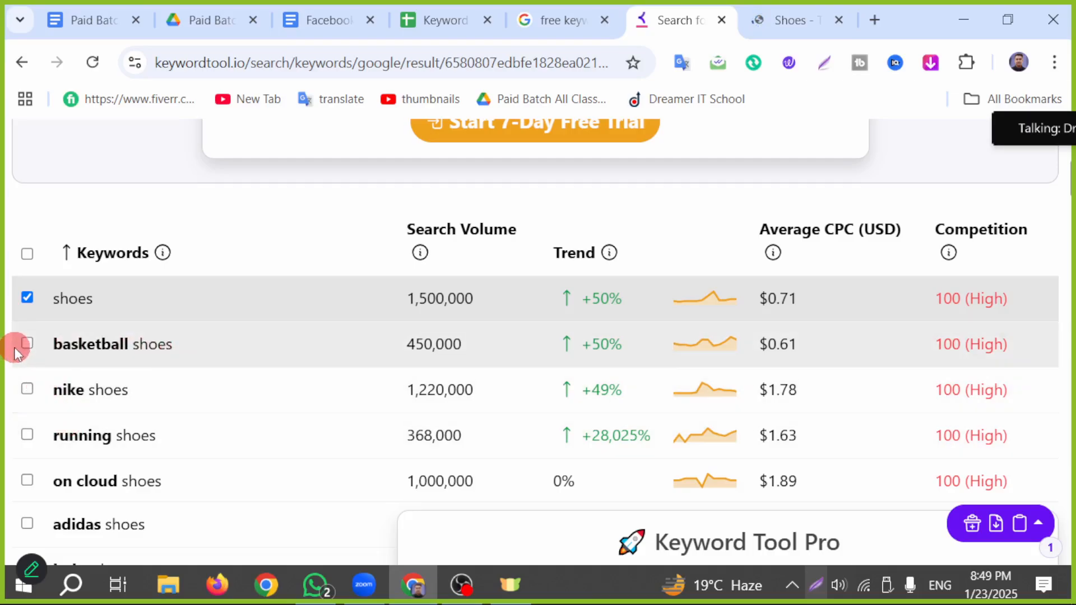
left_click(28, 344)
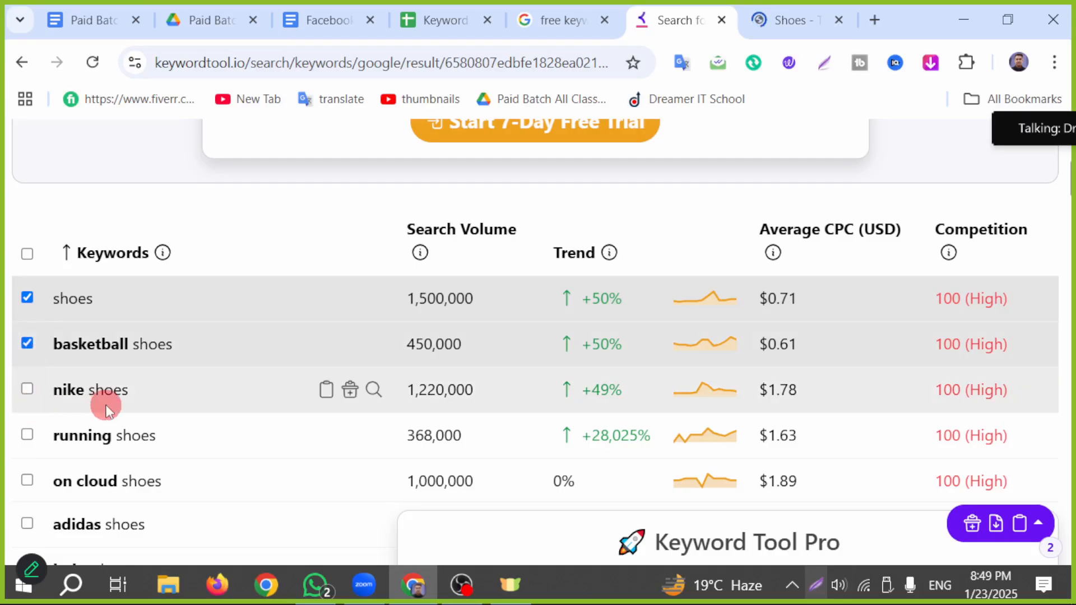
left_click(27, 390)
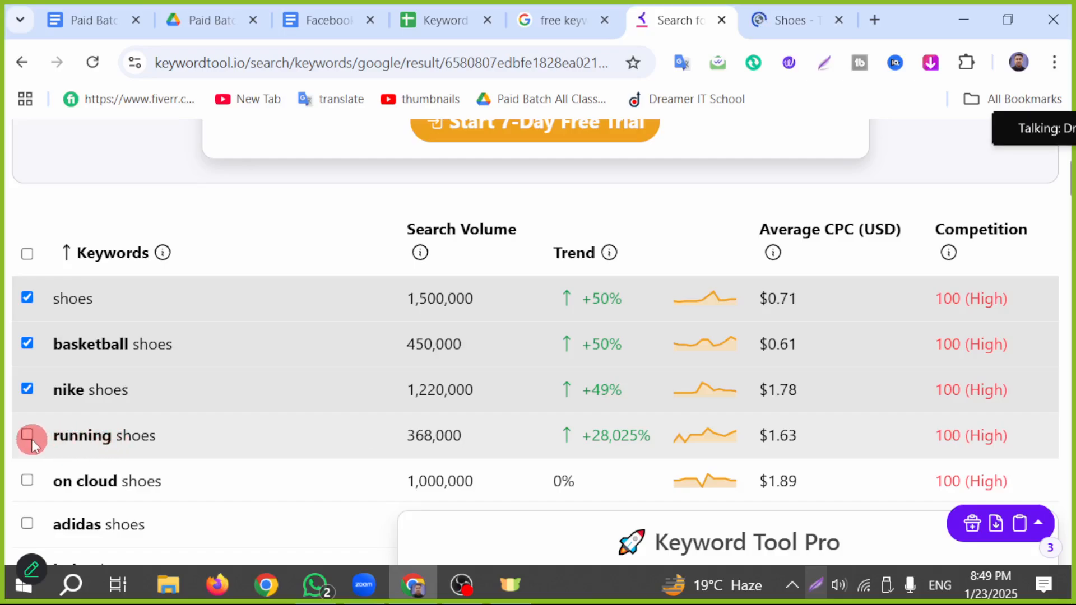
left_click(27, 436)
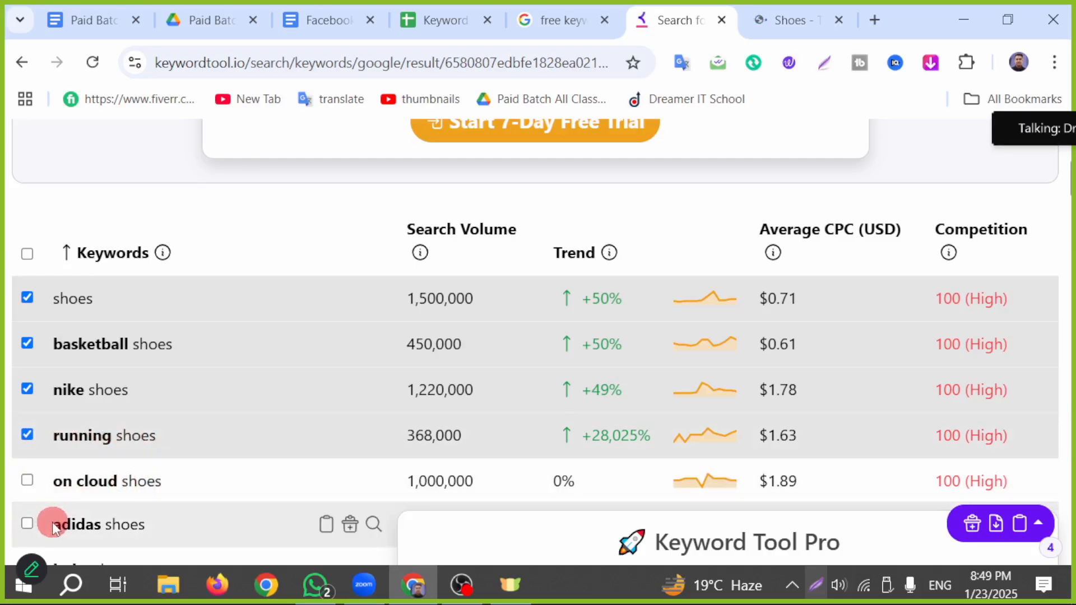
scroll(53, 520, "down", 2)
left_click(27, 426)
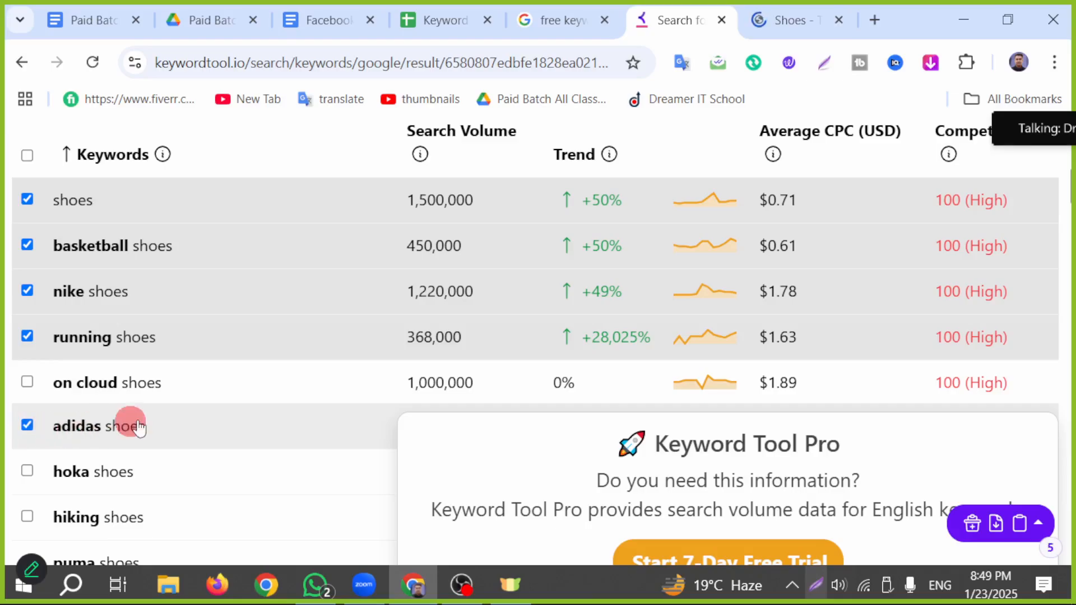
- Add hiking shoes, puma shoes and shoes at target to the selected keywords
scroll(156, 415, "down", 2)
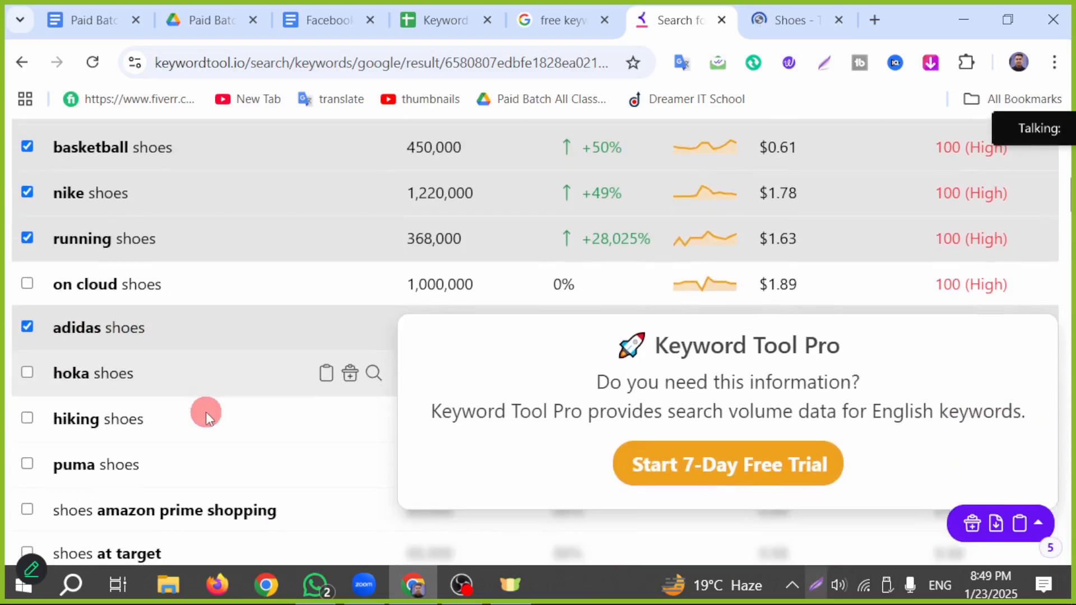
left_click(26, 417)
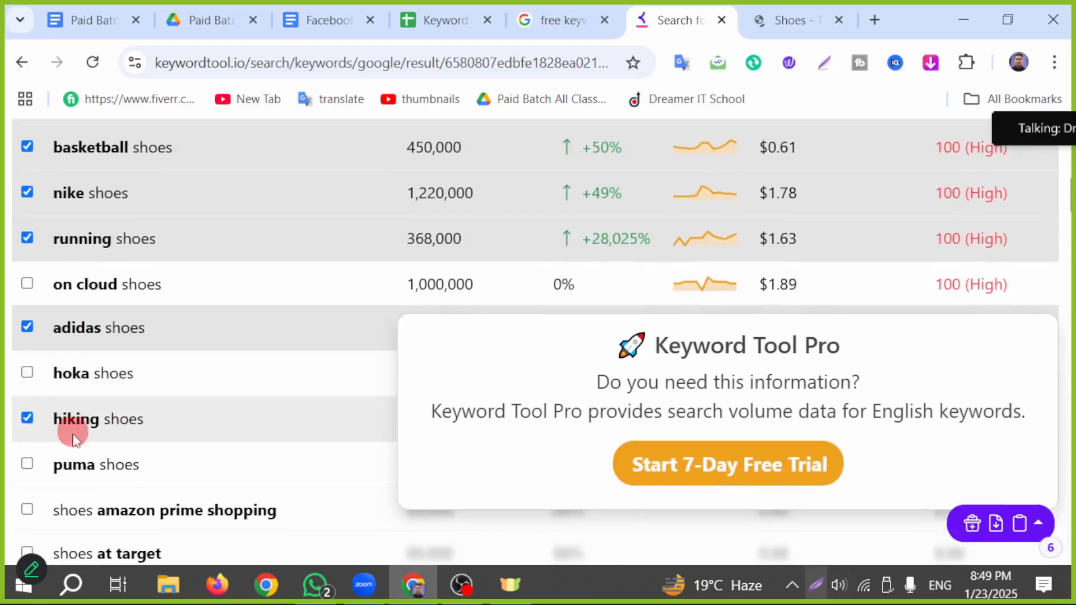
left_click(27, 464)
scroll(203, 455, "down", 2)
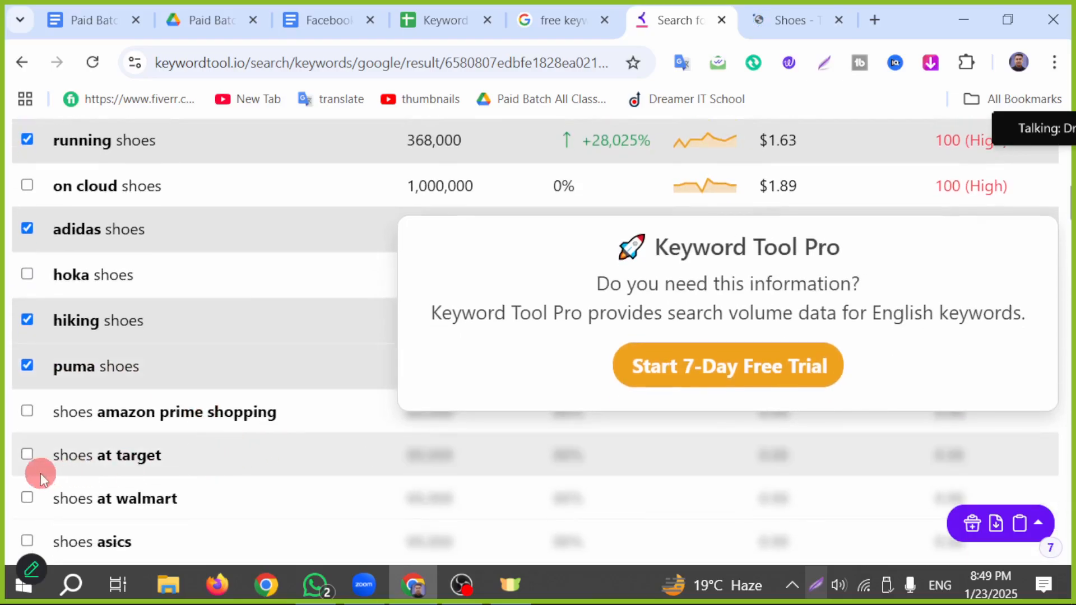
left_click(28, 455)
- Add shoes at walmart, shoes asl, shoes adidas and about nike shoes to the selected keywords
scroll(211, 445, "down", 2)
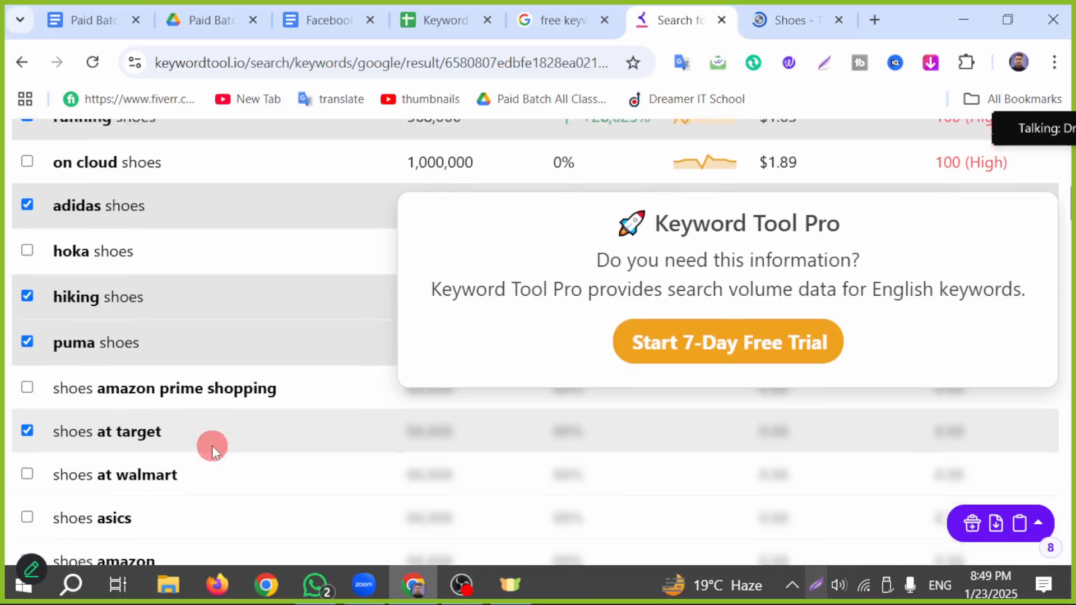
scroll(201, 445, "down", 2)
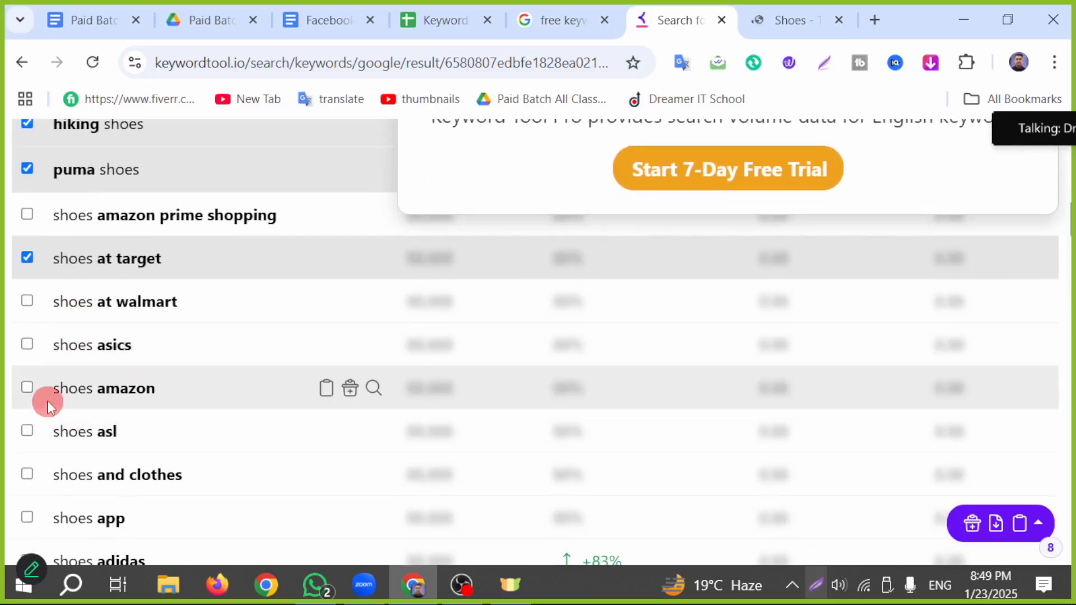
left_click(26, 306)
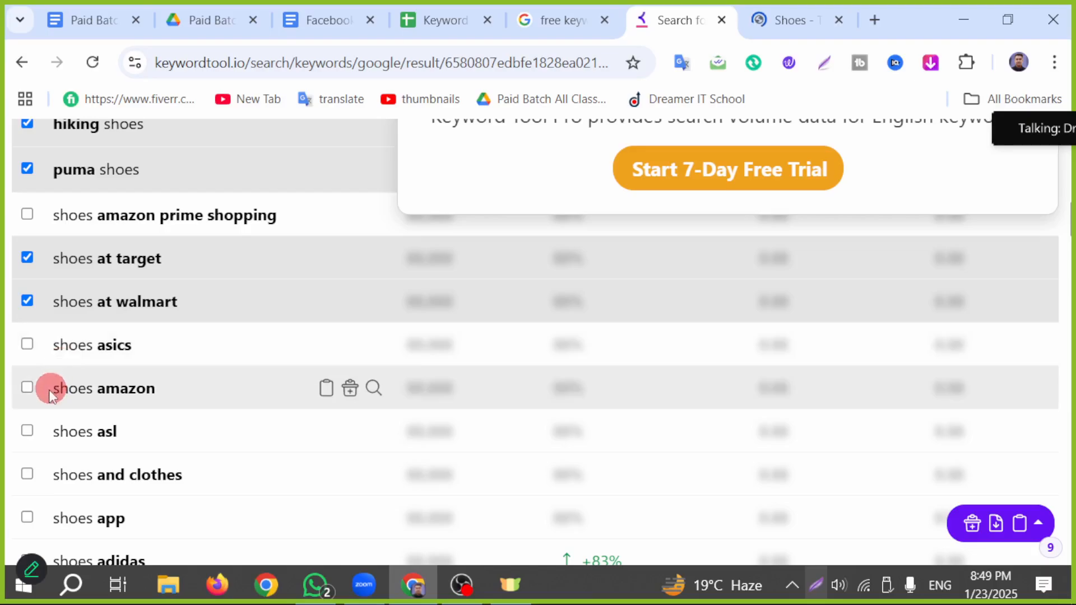
left_click(28, 430)
scroll(78, 431, "down", 4)
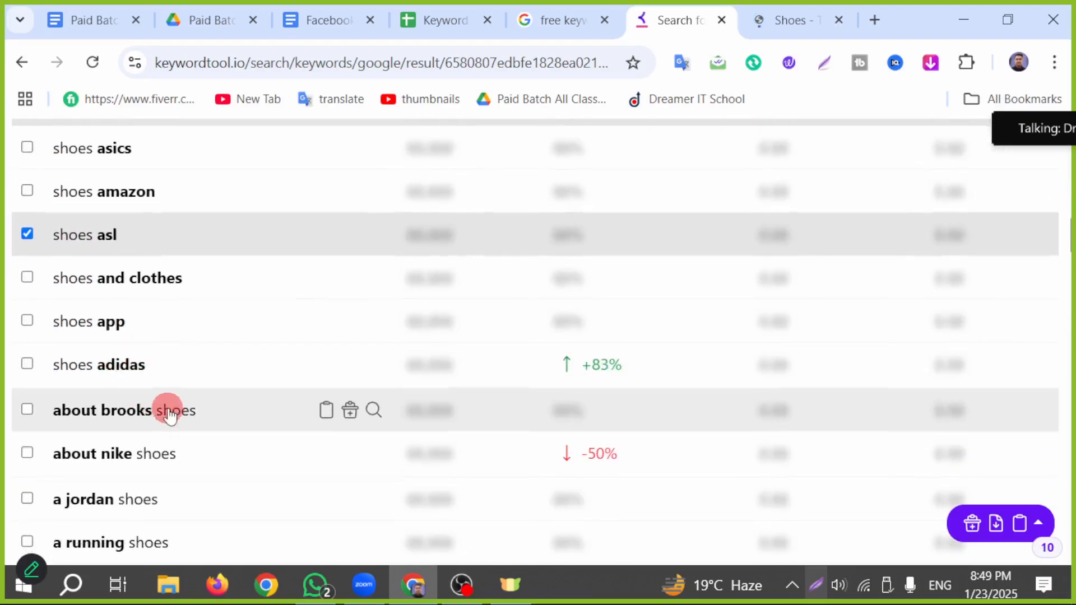
left_click(28, 365)
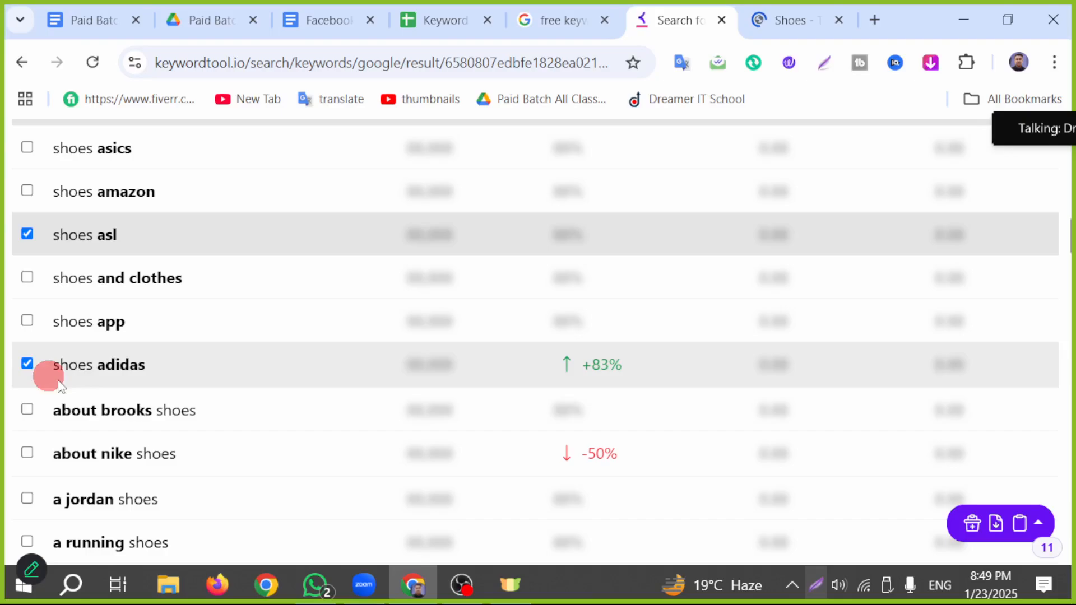
scroll(115, 403, "down", 2)
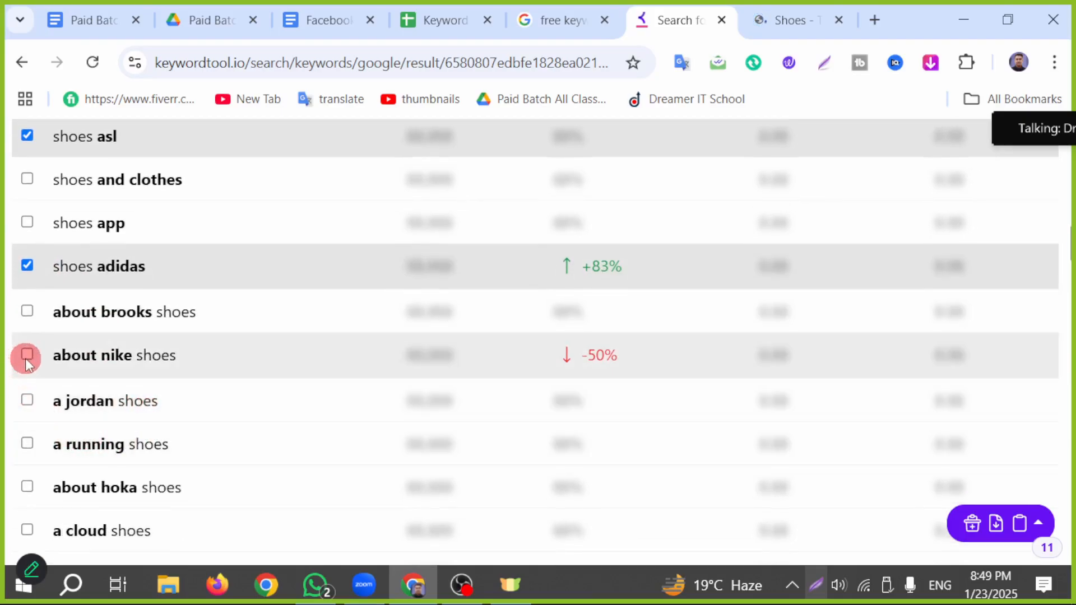
left_click(26, 356)
- Add shoes boys, shoes black, shoes brands list and shoes cheap to the selected keywords
scroll(132, 408, "down", 2)
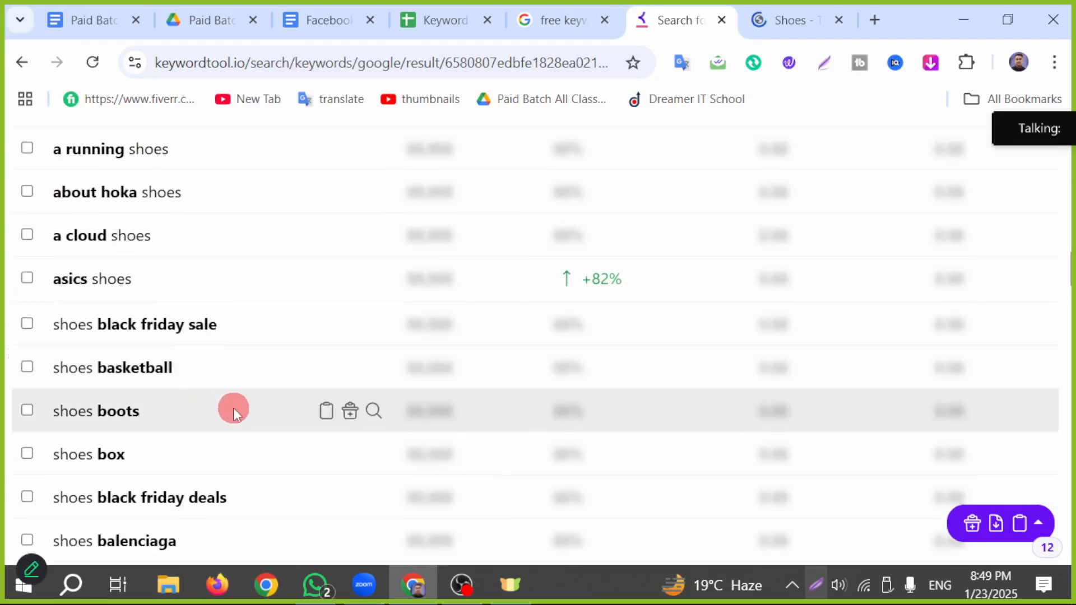
scroll(209, 440, "down", 4)
scroll(275, 428, "down", 3)
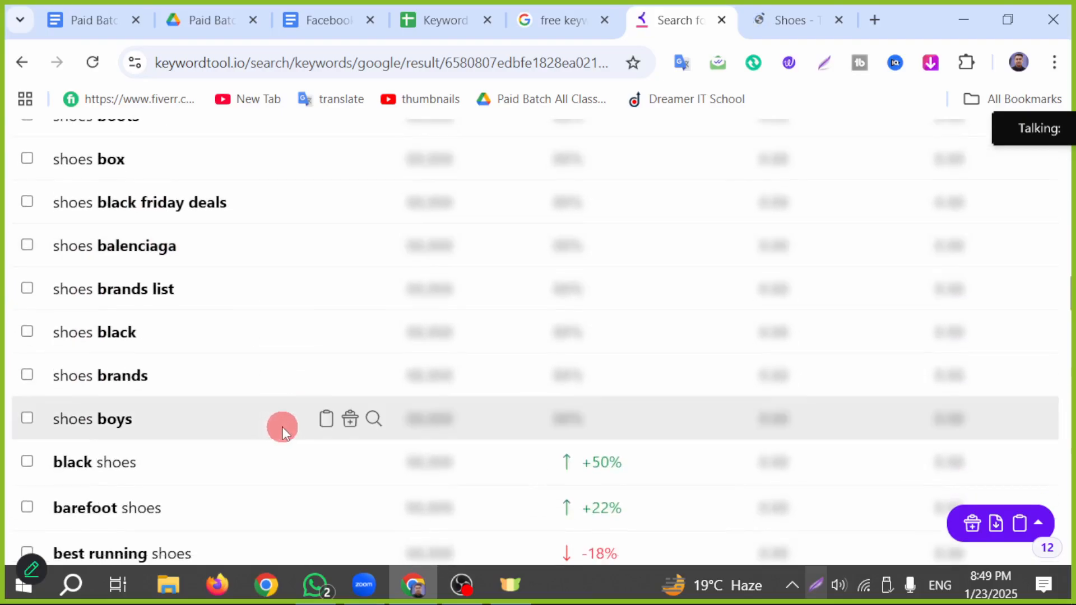
left_click(28, 321)
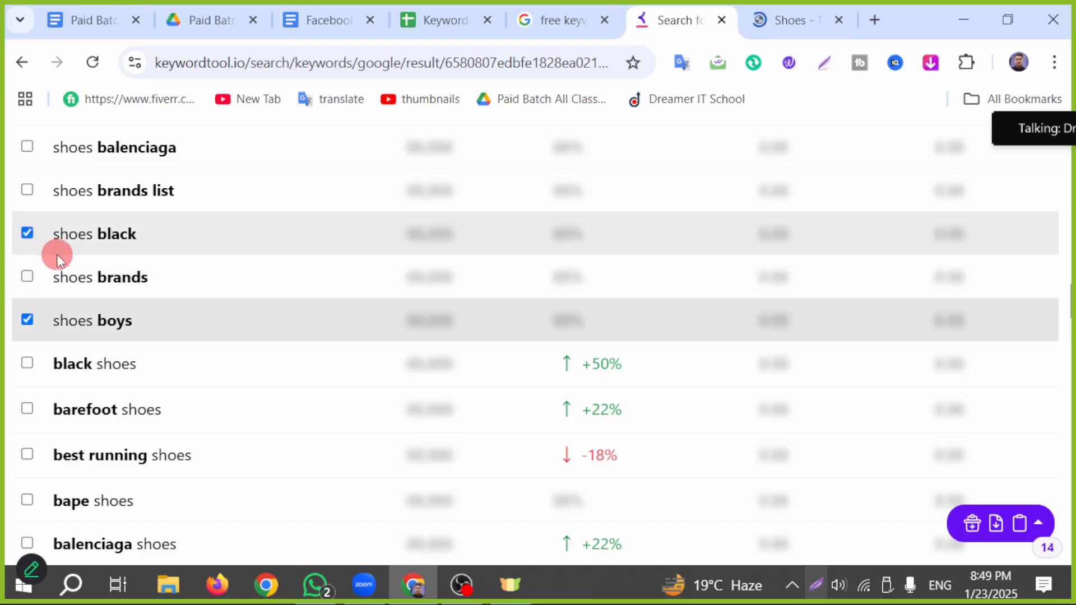
scroll(56, 254, "up", 2)
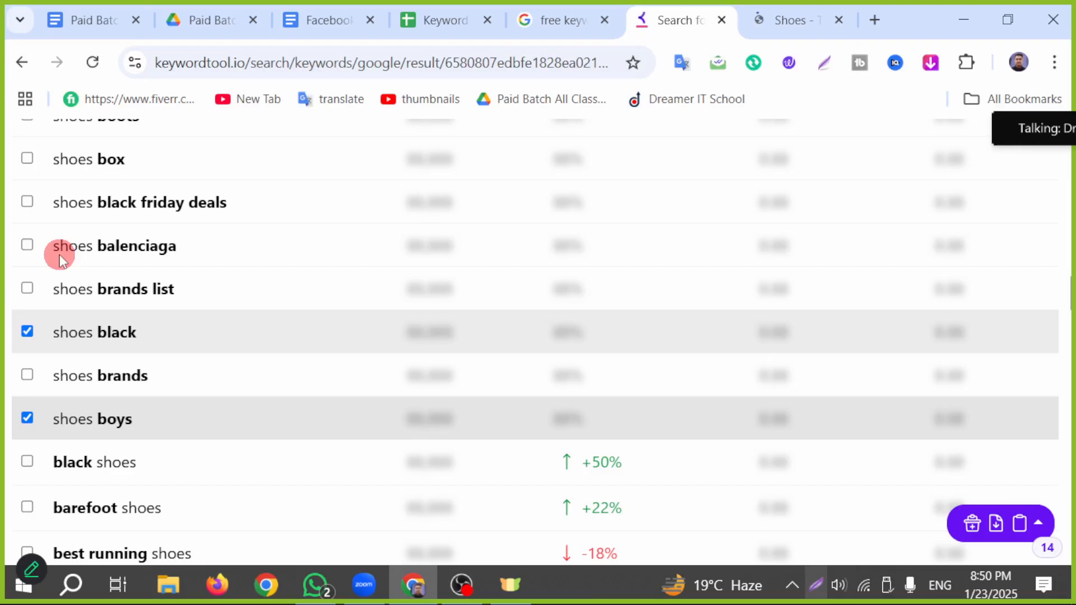
left_click(27, 288)
scroll(165, 409, "down", 4)
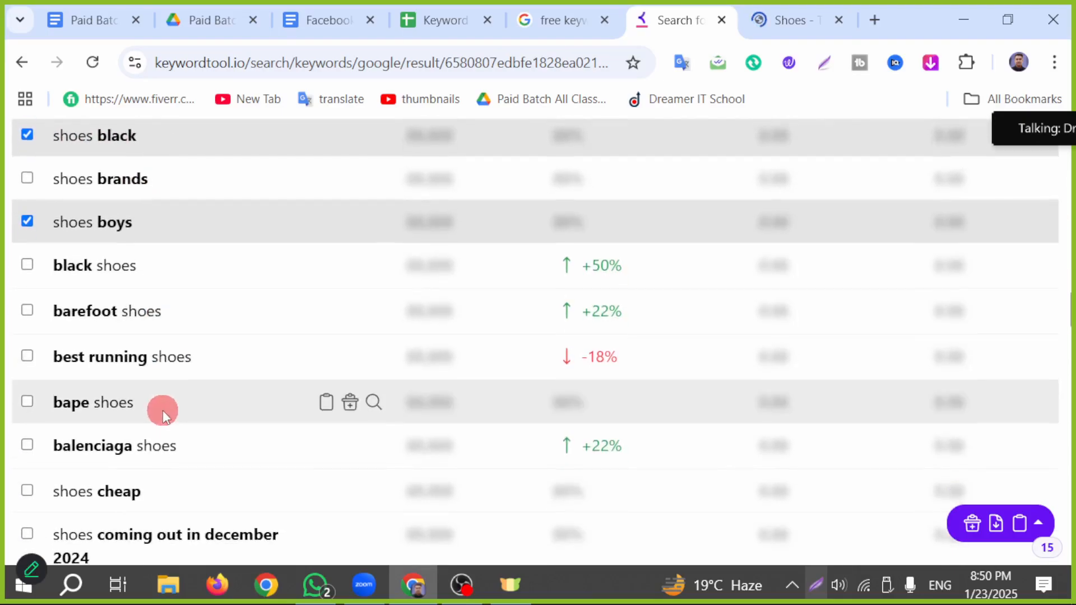
scroll(193, 431, "down", 2)
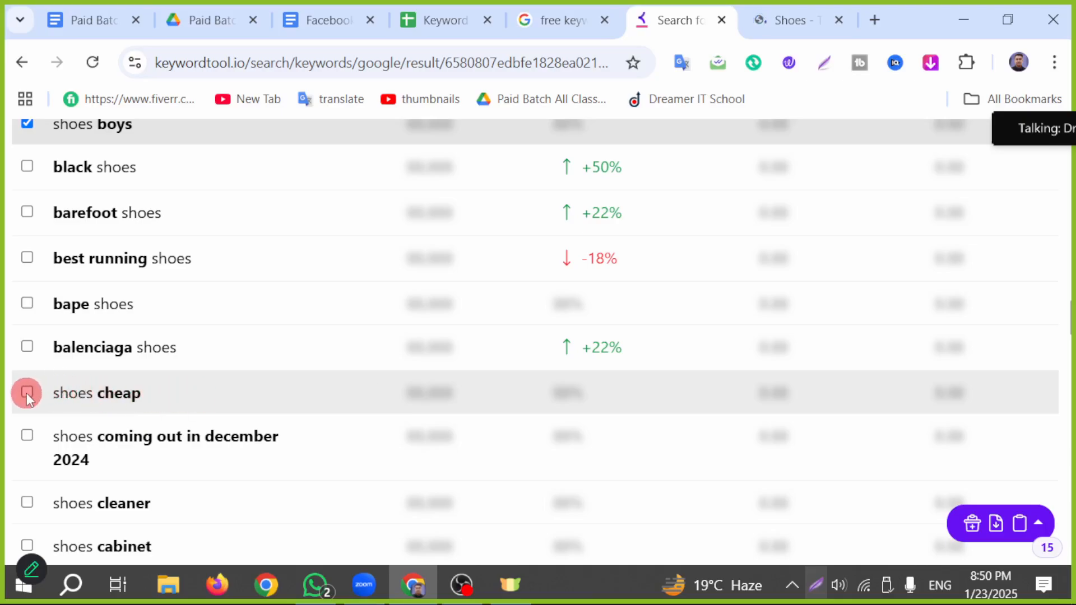
left_click(27, 393)
- Look through the remaining shoe keyword suggestions below shoes cheap for further relevant terms
scroll(178, 384, "down", 3)
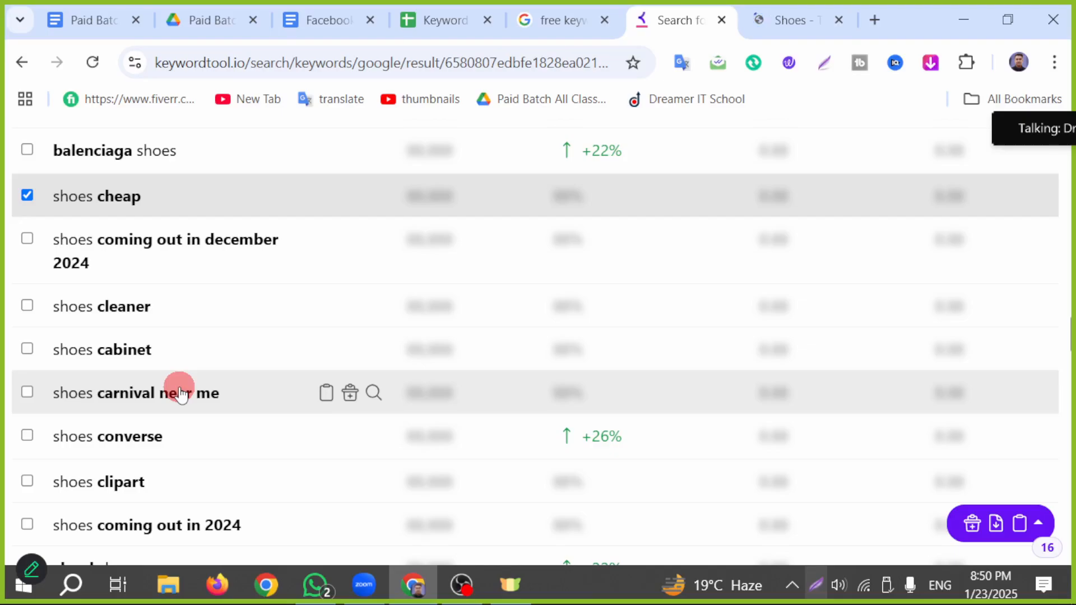
scroll(180, 392, "down", 2)
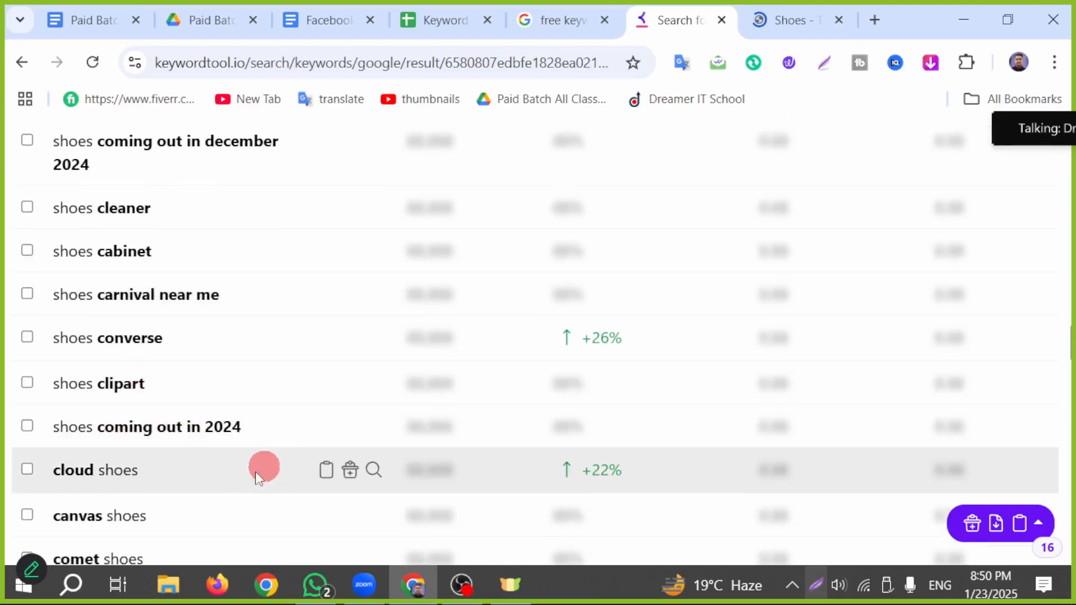
scroll(160, 502, "down", 2)
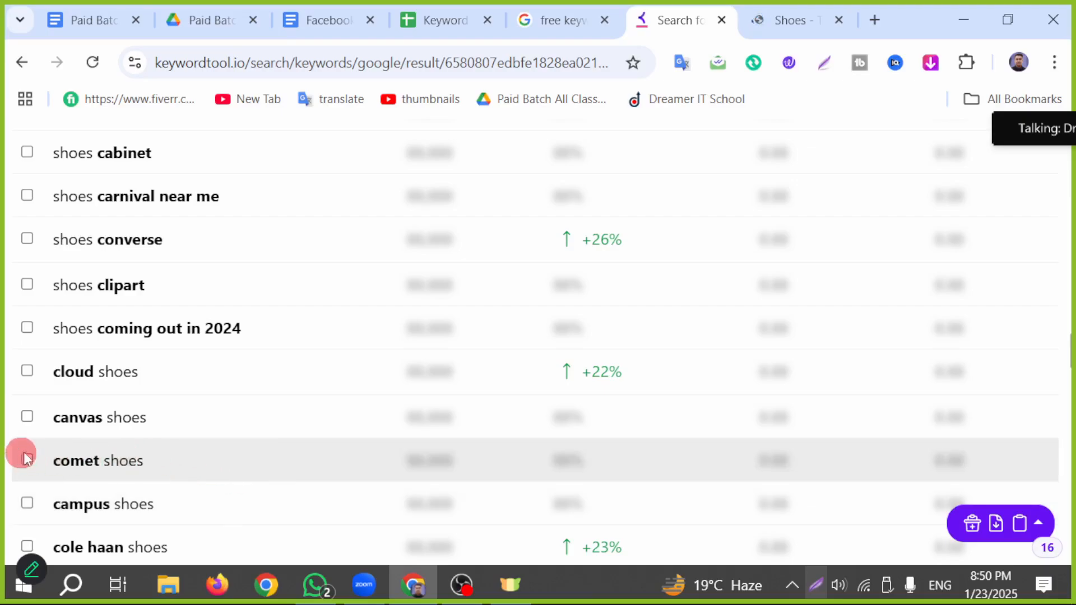
scroll(185, 430, "down", 4)
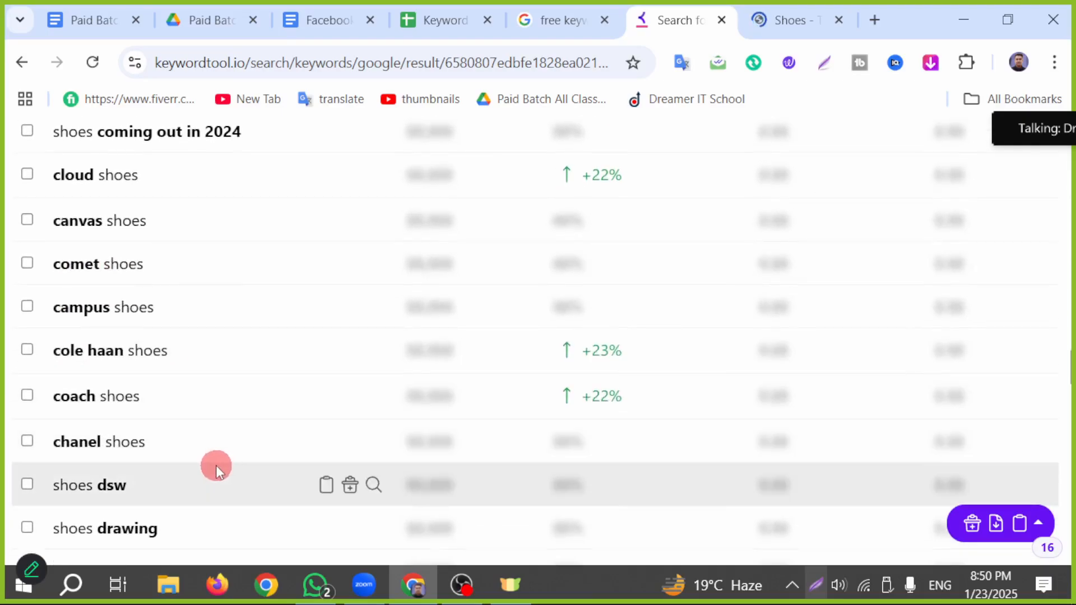
scroll(215, 466, "down", 2)
scroll(214, 471, "down", 2)
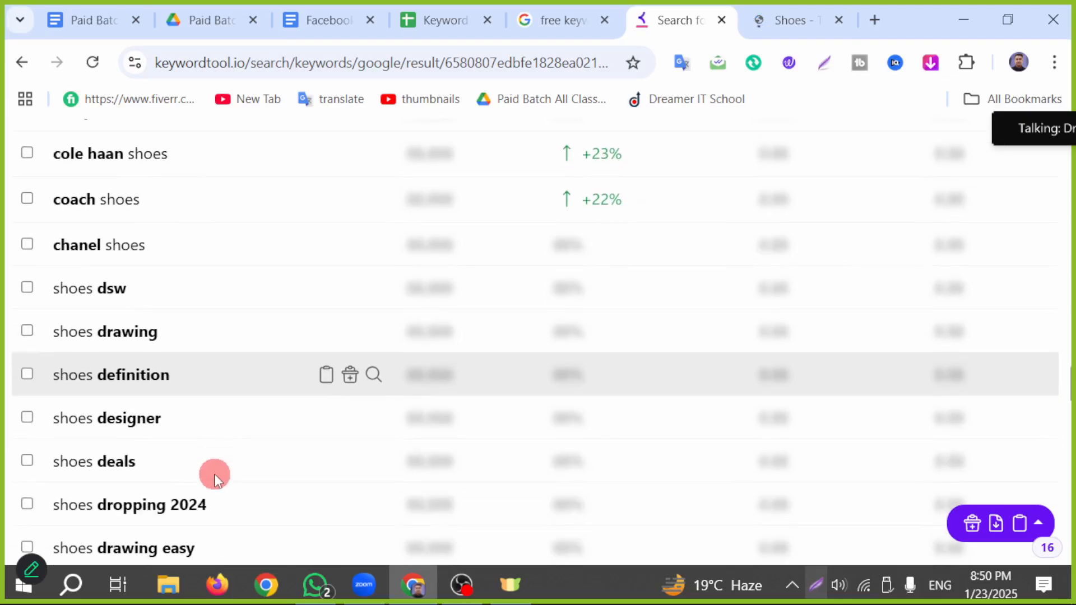
scroll(218, 474, "down", 2)
scroll(257, 482, "down", 3)
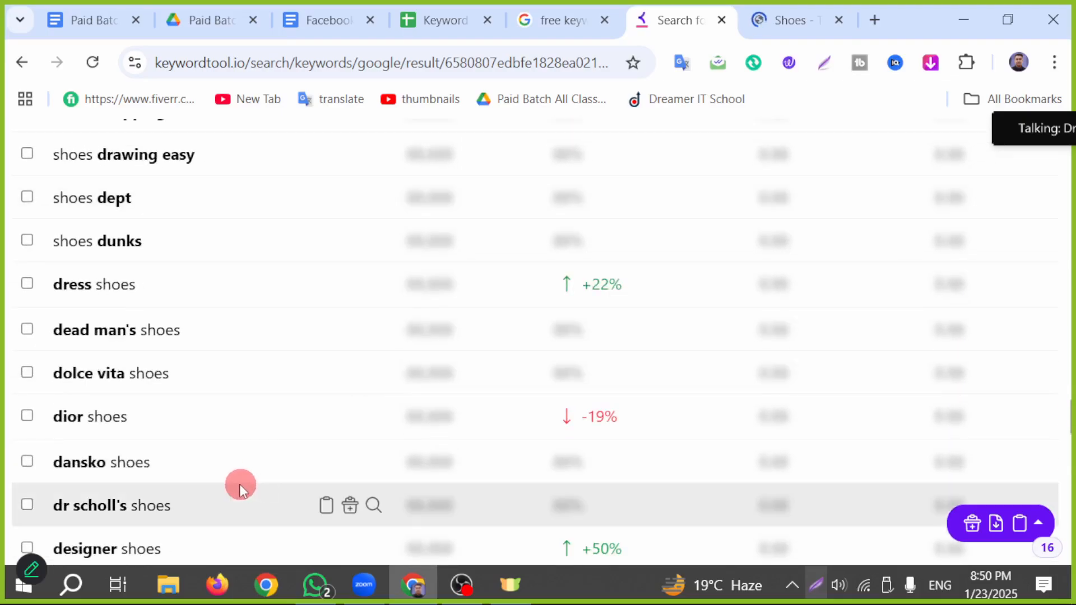
scroll(235, 485, "up", 12)
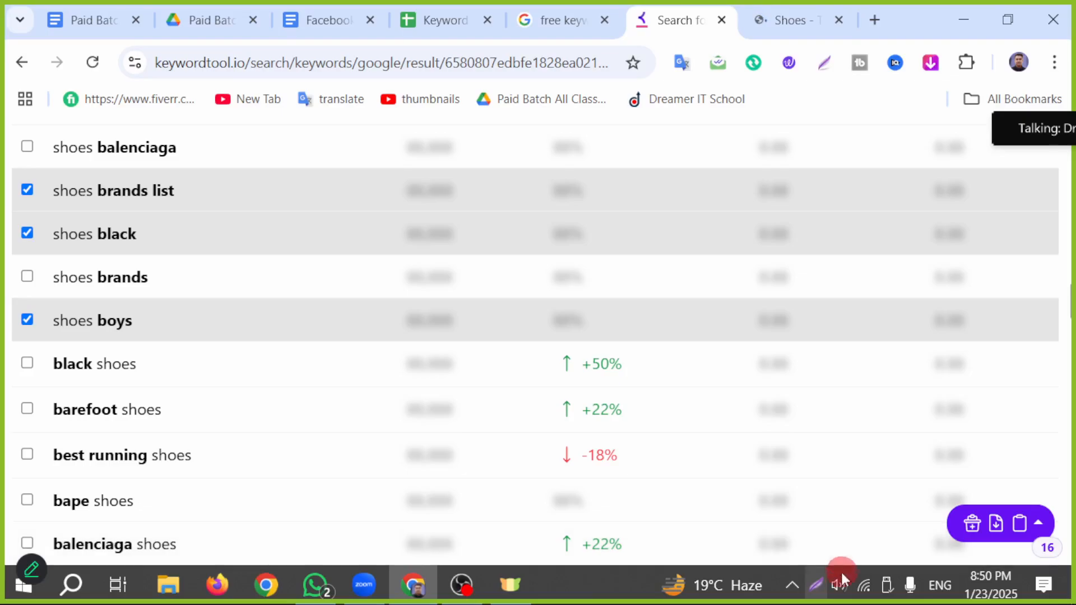
- Point out the export option for the selected keywords with a temporary red arrow
left_click(814, 588)
left_click(895, 492)
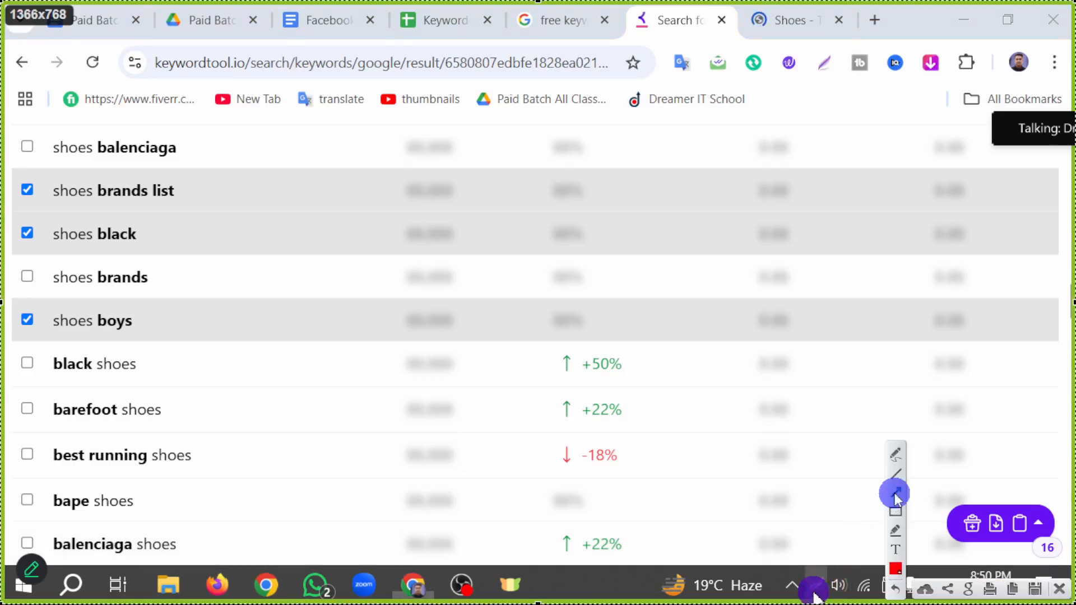
mouse_move(946, 236)
left_mouse_down()
mouse_move(972, 297)
mouse_move(992, 503)
mouse_move(1015, 517)
mouse_move(973, 524)
mouse_move(1015, 509)
mouse_move(1008, 521)
mouse_move(999, 507)
left_mouse_up()
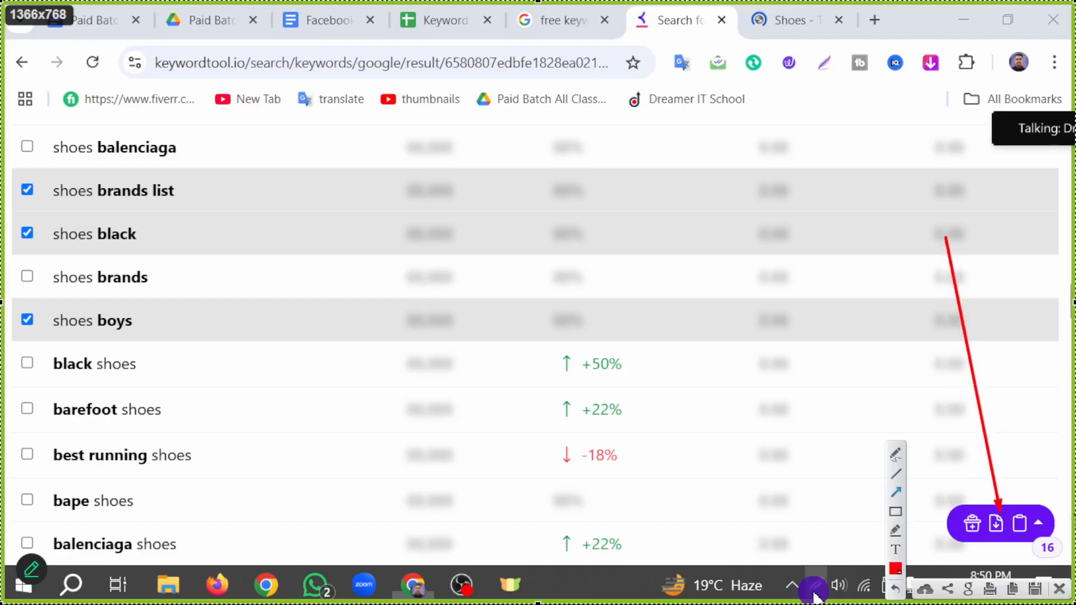
left_click(815, 592)
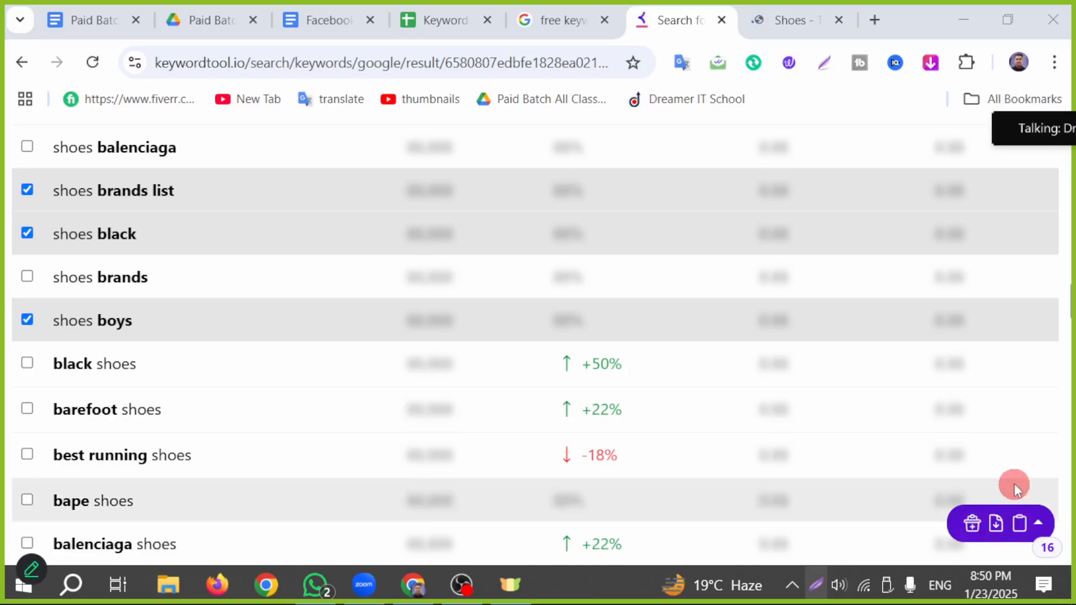
- Export the selected keywords to Excel and open the exported workbook in Microsoft Excel to review the list
scroll(1013, 485, "down", 2)
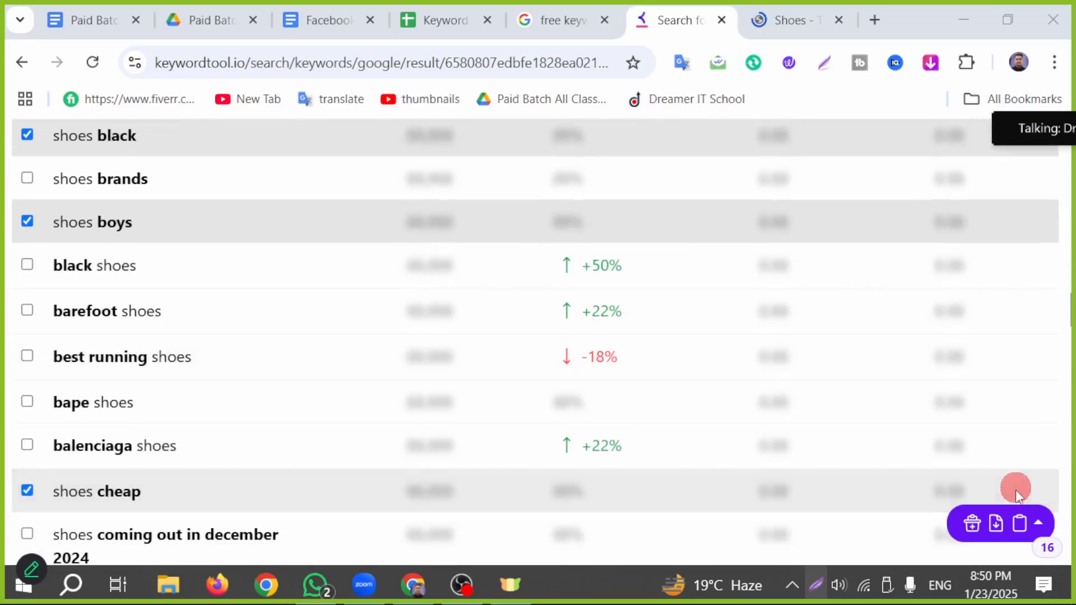
left_click(995, 531)
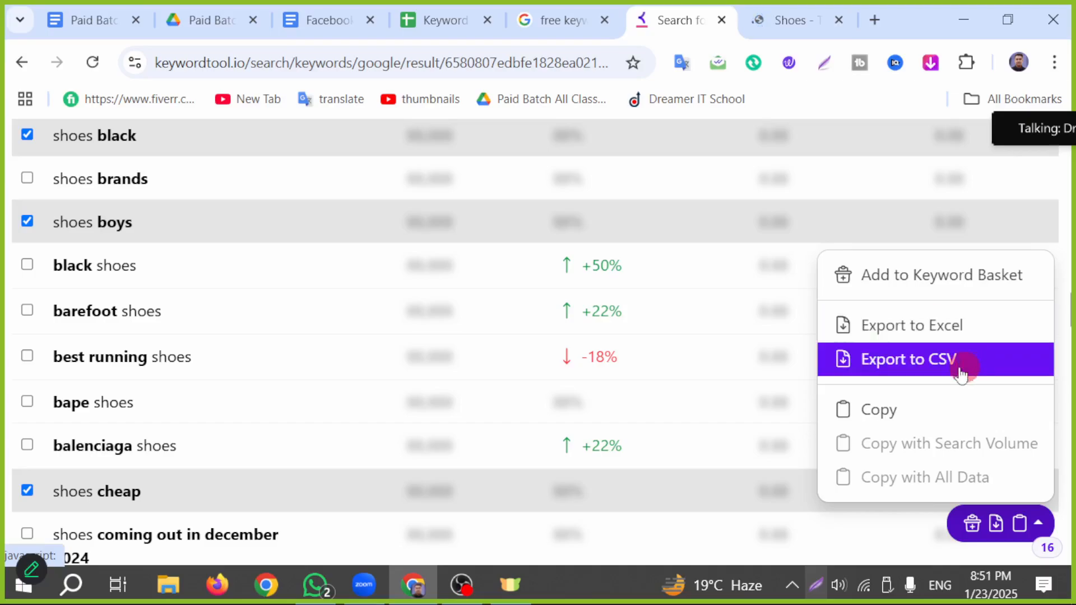
left_click(903, 331)
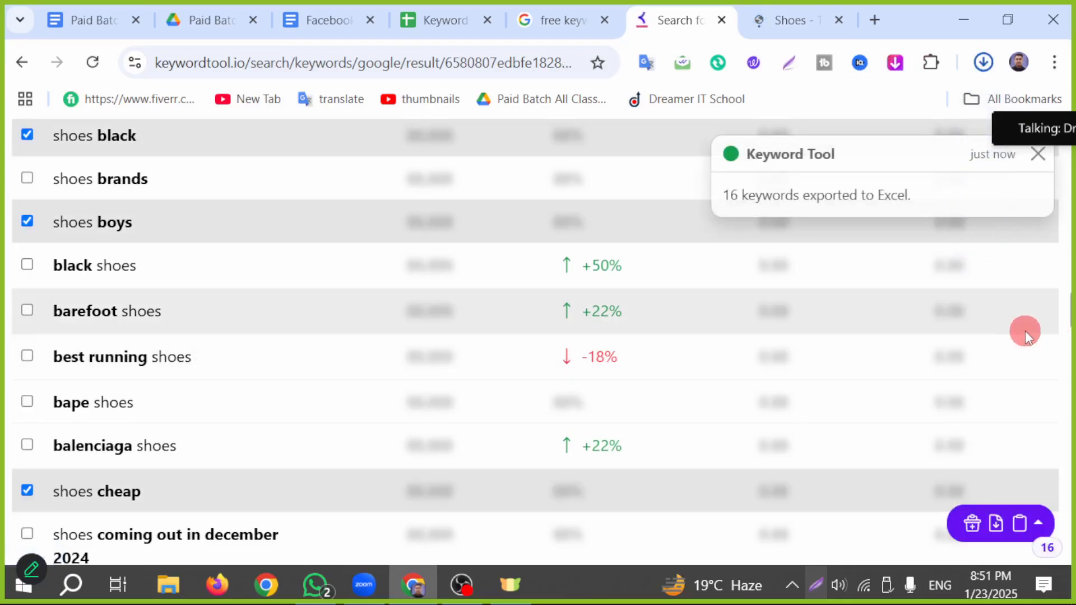
left_click(792, 123)
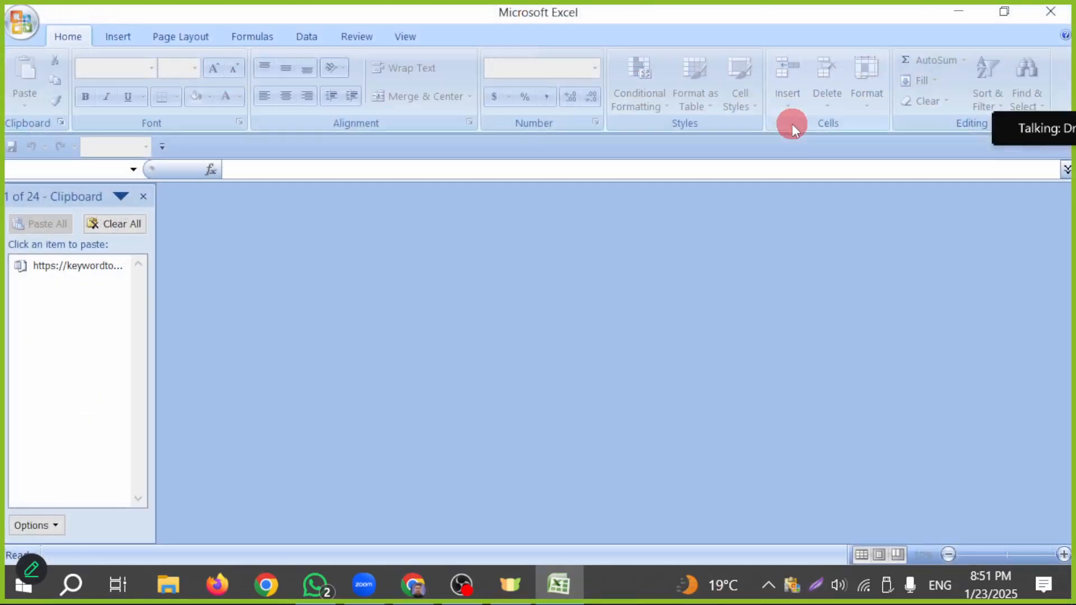
scroll(247, 337, "down", 6)
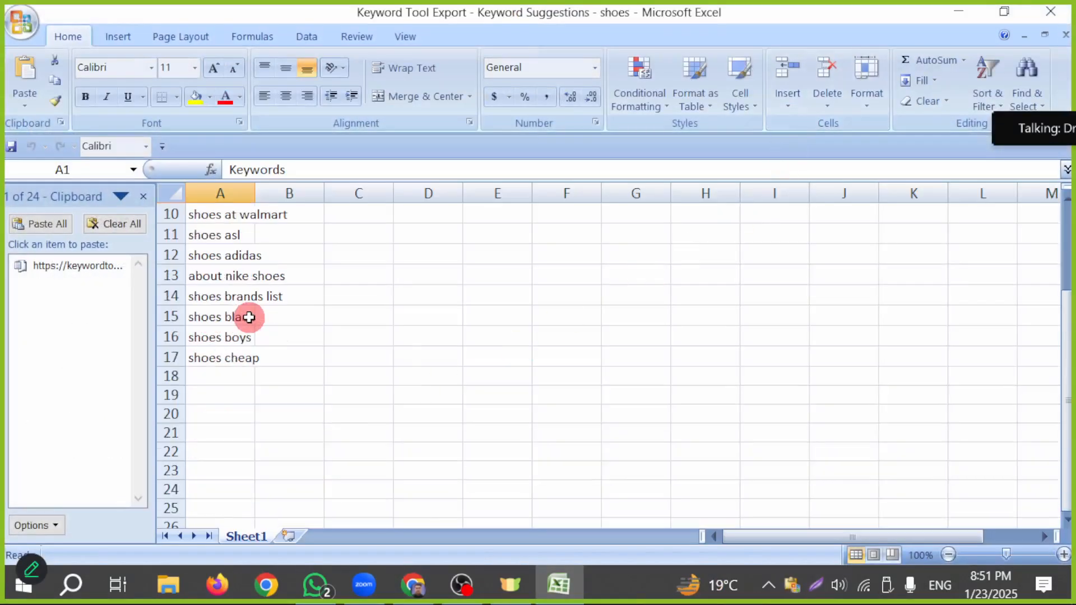
- Switch from the exported workbook back to Keyword Tool in Chrome and copy the selected shoe keywords to the clipboard
scroll(250, 354, "up", 6)
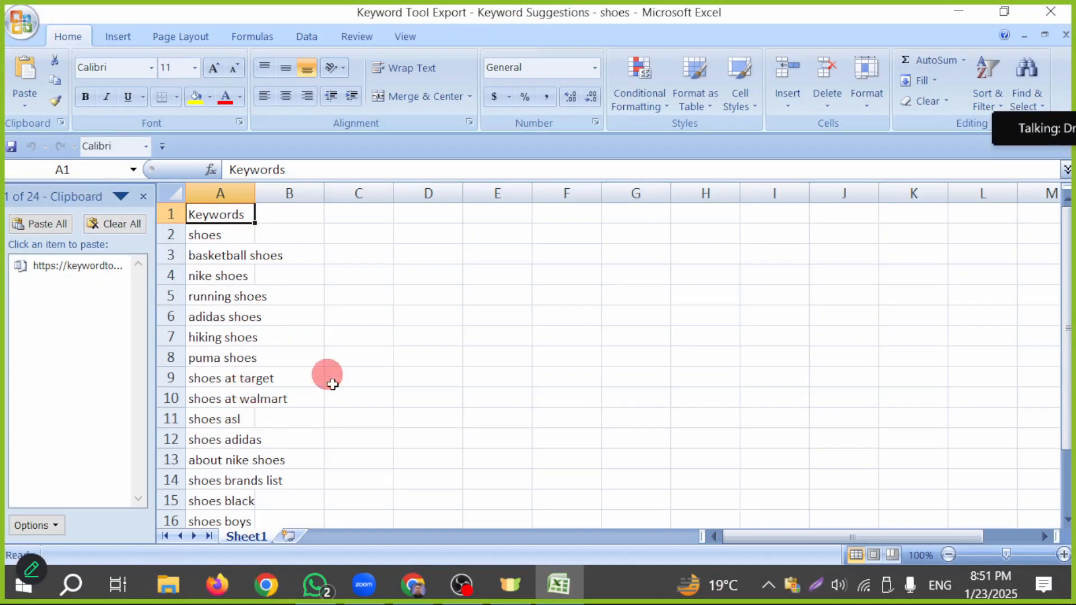
left_click(415, 585)
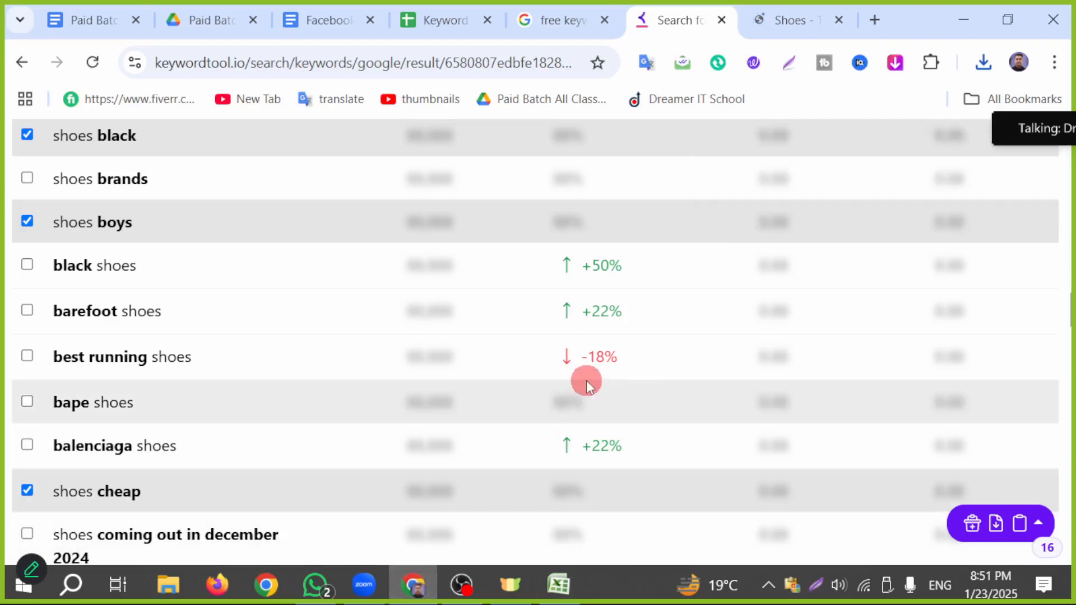
left_click(1002, 532)
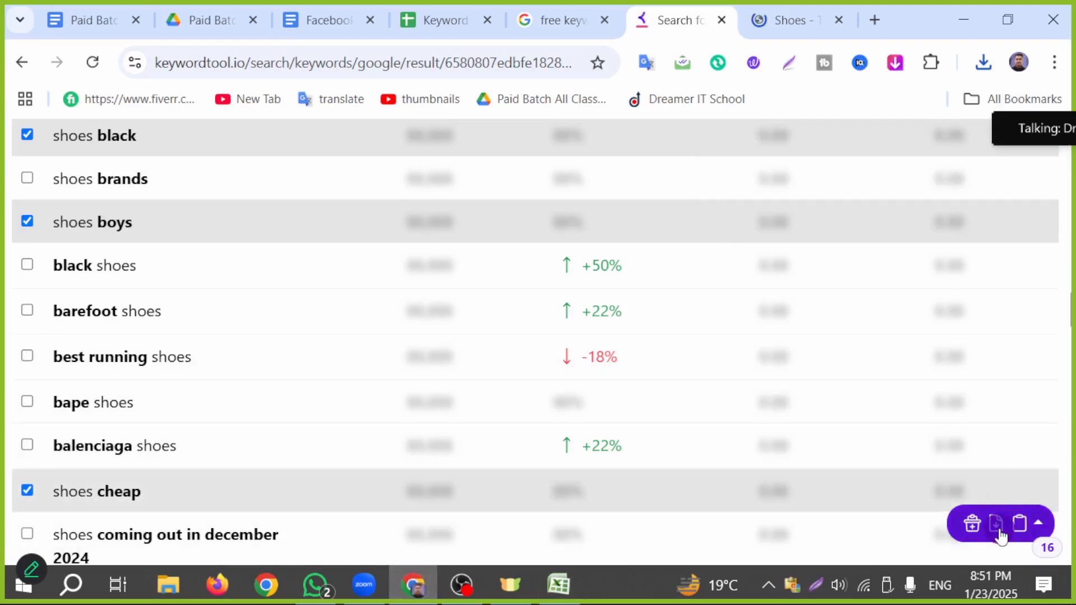
left_click(887, 415)
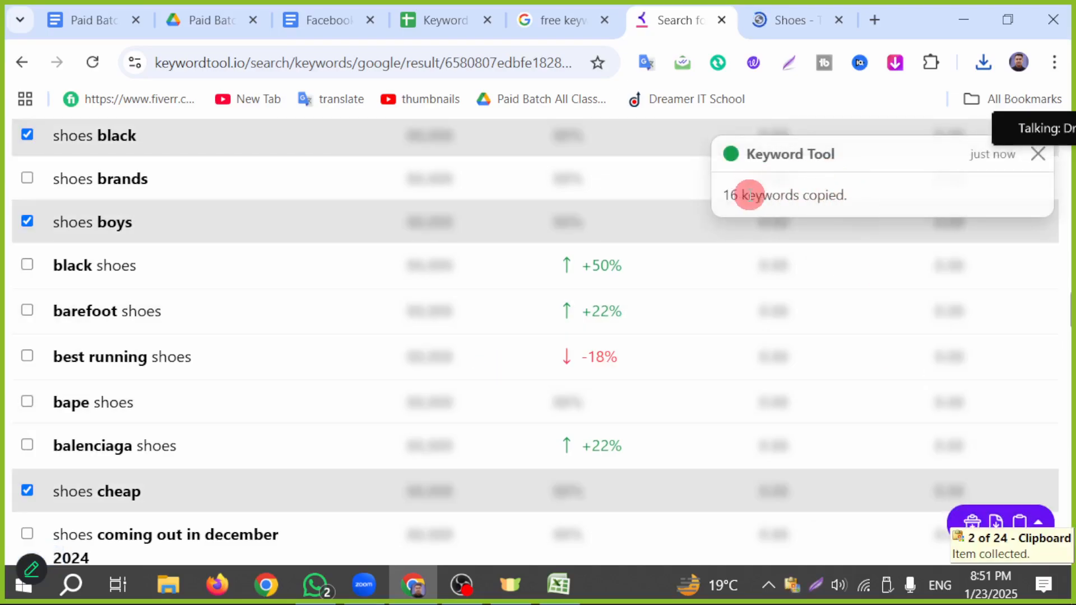
- Point out the keywords-copied notification with a temporary red arrow, then discard the annotation
left_click(821, 587)
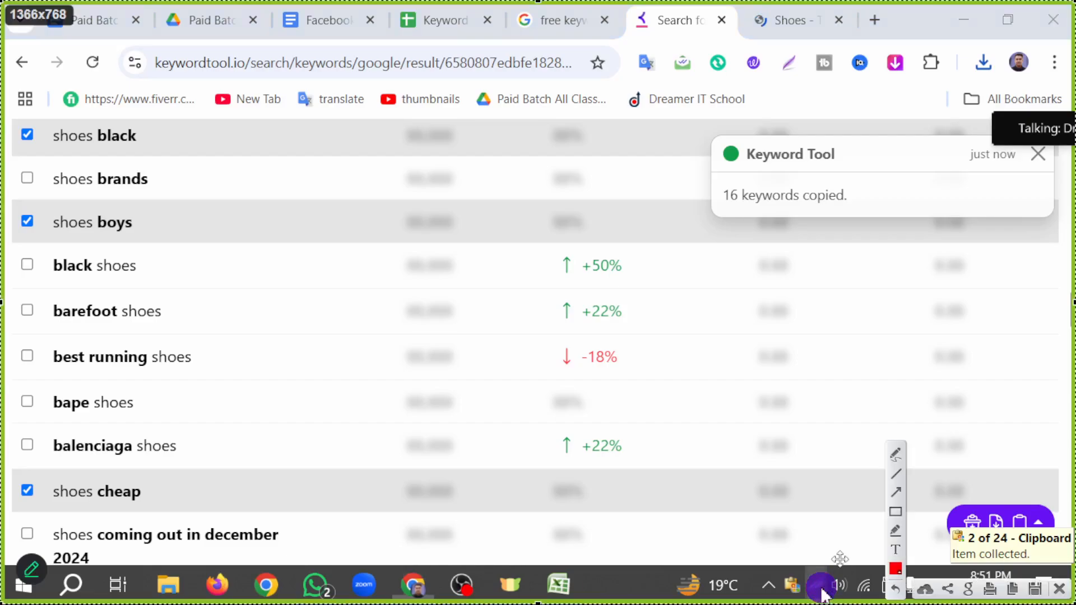
left_click_drag(687, 491, 782, 216)
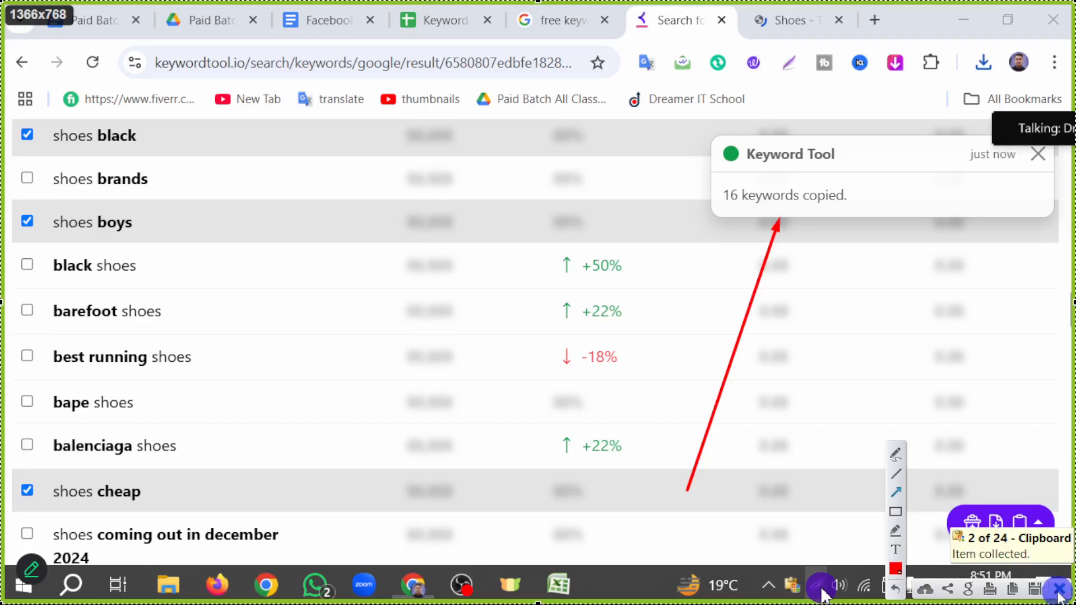
left_click(821, 588)
- Paste the copied keywords into the Keyword Name column of the Keyword Reserach sheet from cell B3 and review the list
left_click(435, 20)
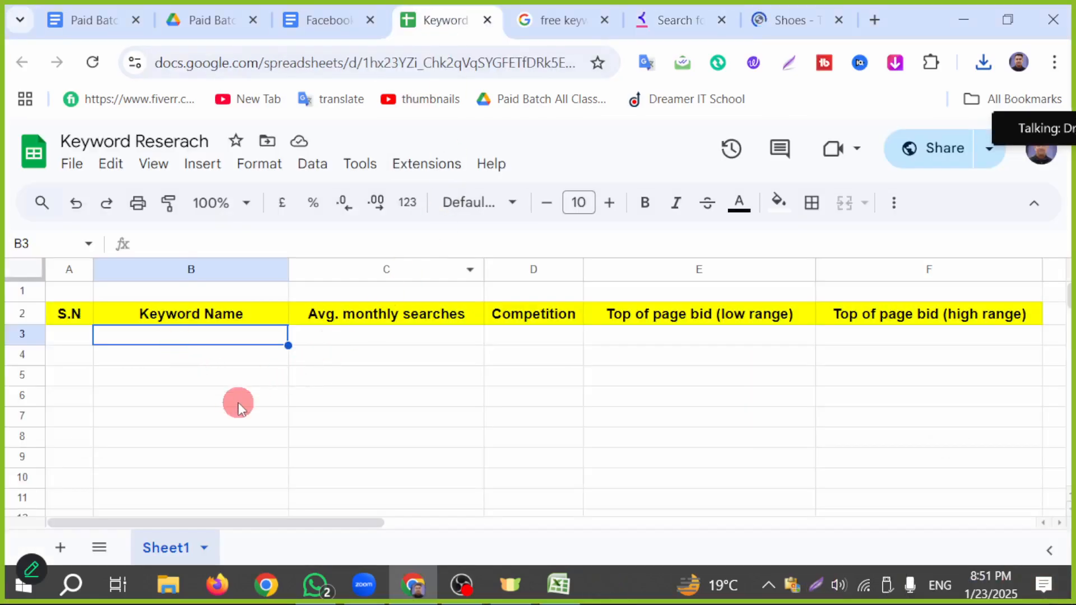
left_click(237, 399)
left_click(206, 336)
key("ctrl+v")
scroll(210, 435, "down", 3)
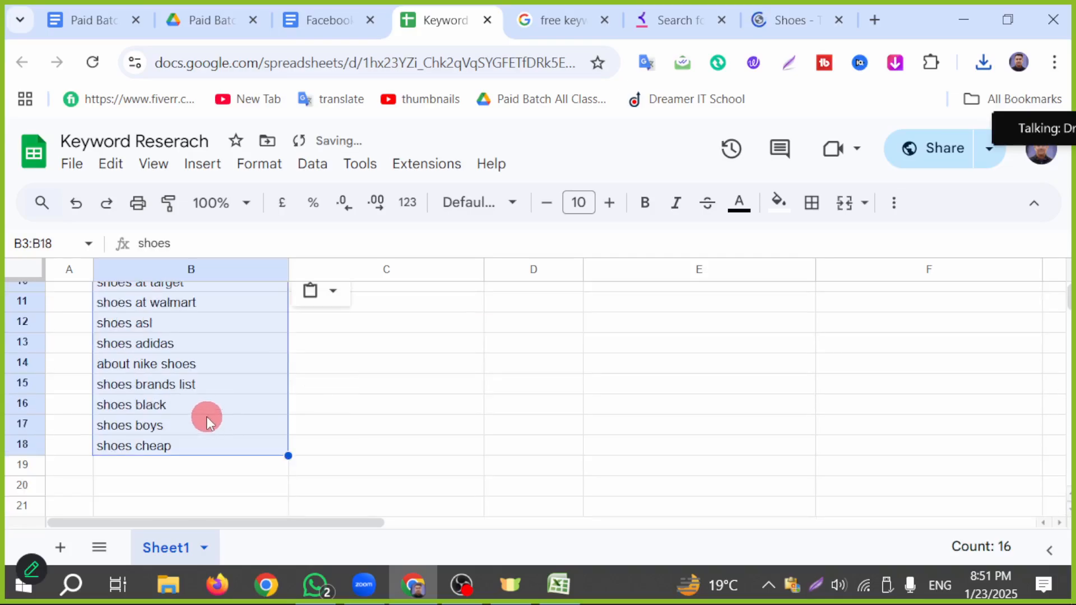
scroll(206, 416, "up", 2)
scroll(206, 419, "up", 2)
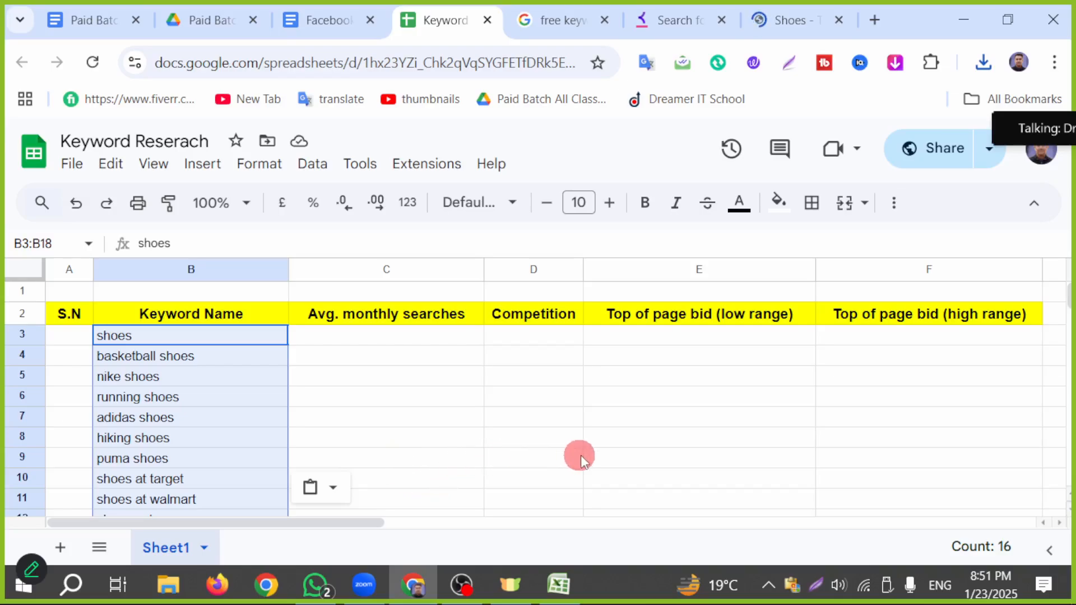
scroll(228, 403, "down", 3)
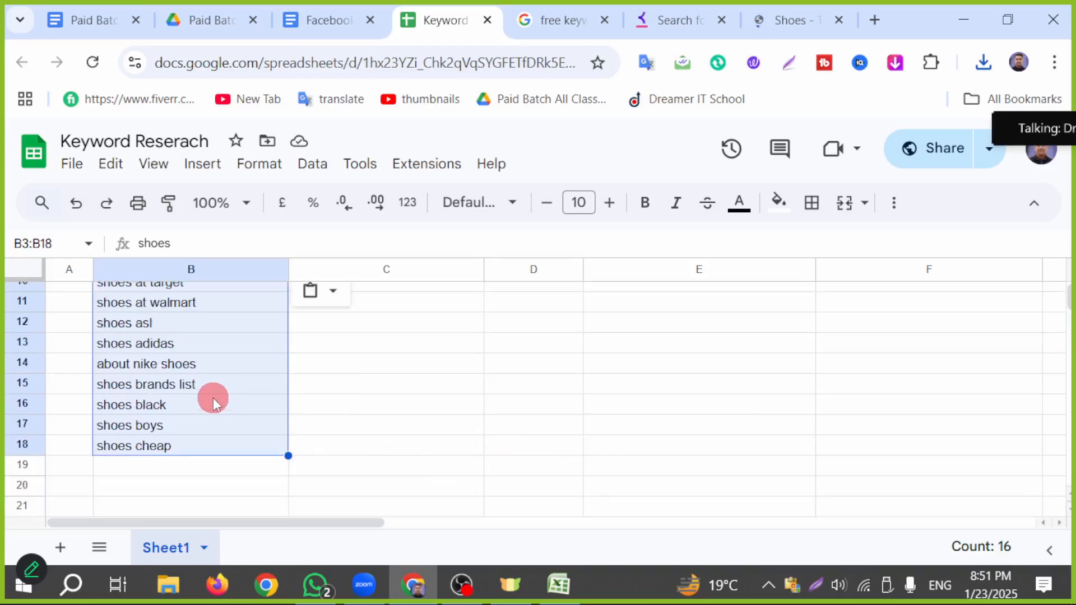
scroll(184, 493, "down", 2)
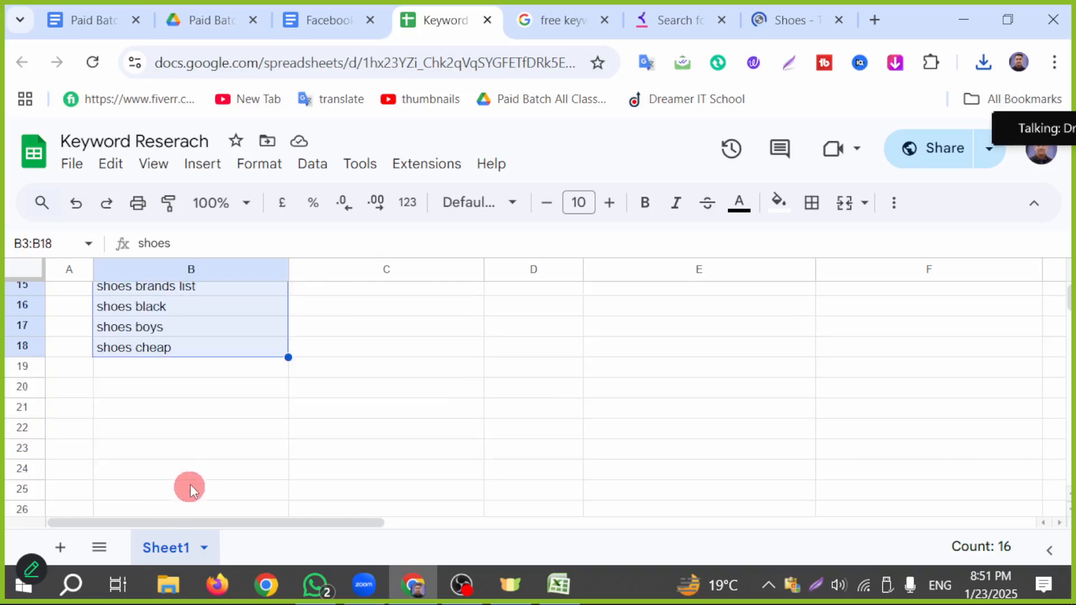
scroll(190, 470, "up", 5)
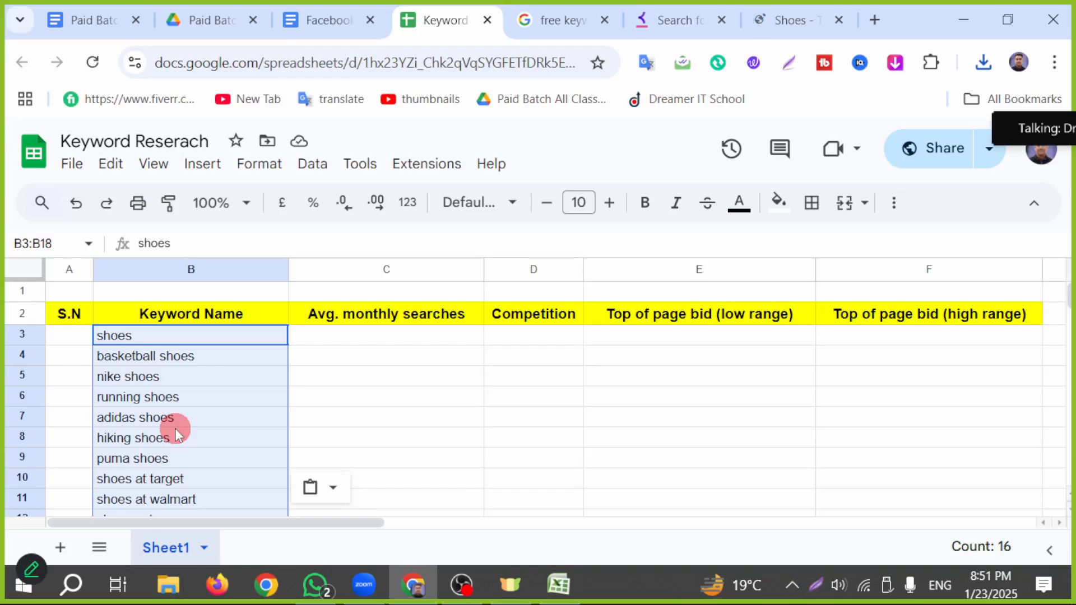
- Look through the Google results for free keyword research tools to examine which alternative tools are offered
left_click(529, 23)
scroll(340, 344, "down", 2)
scroll(339, 345, "down", 3)
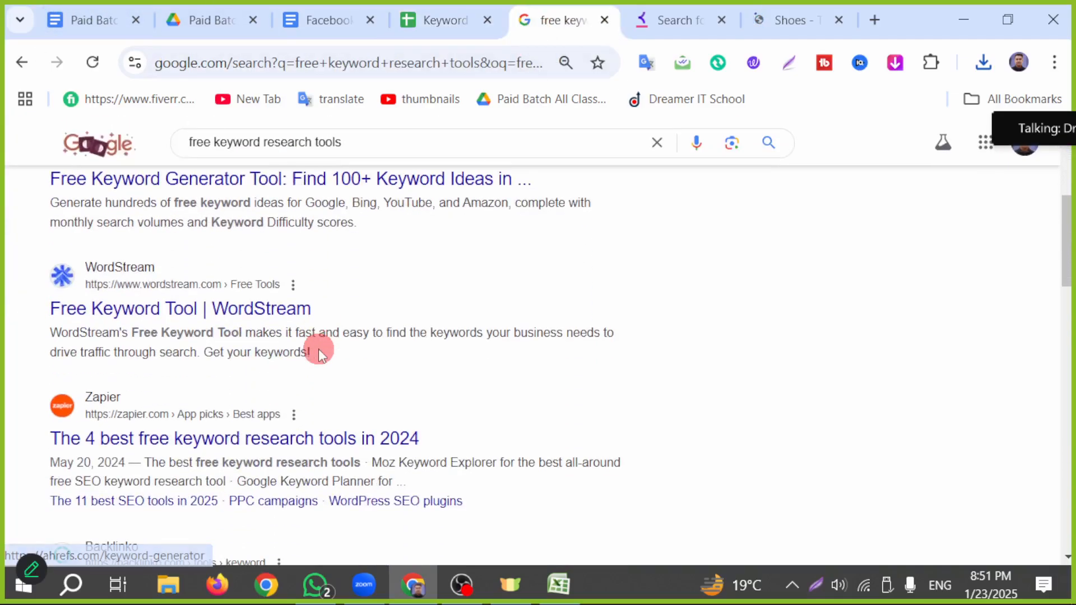
scroll(334, 352, "down", 2)
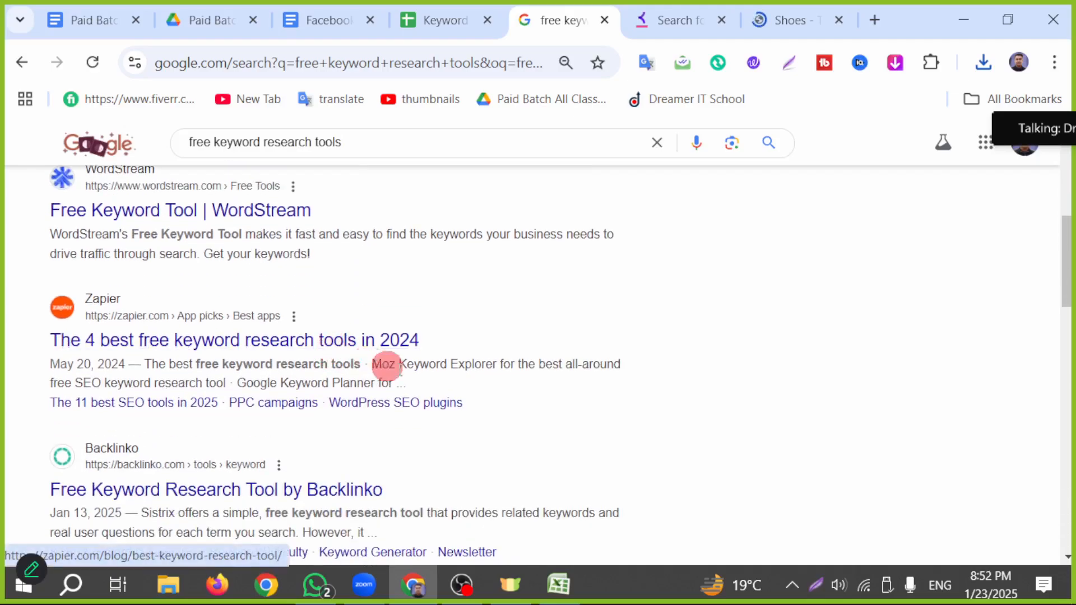
scroll(429, 386, "down", 3)
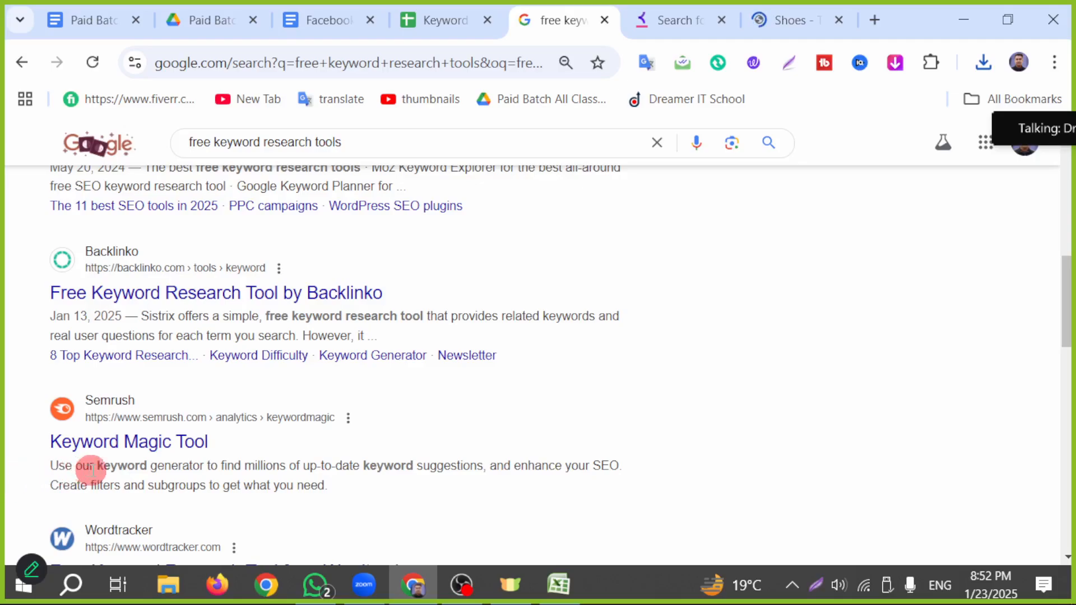
scroll(417, 411, "down", 2)
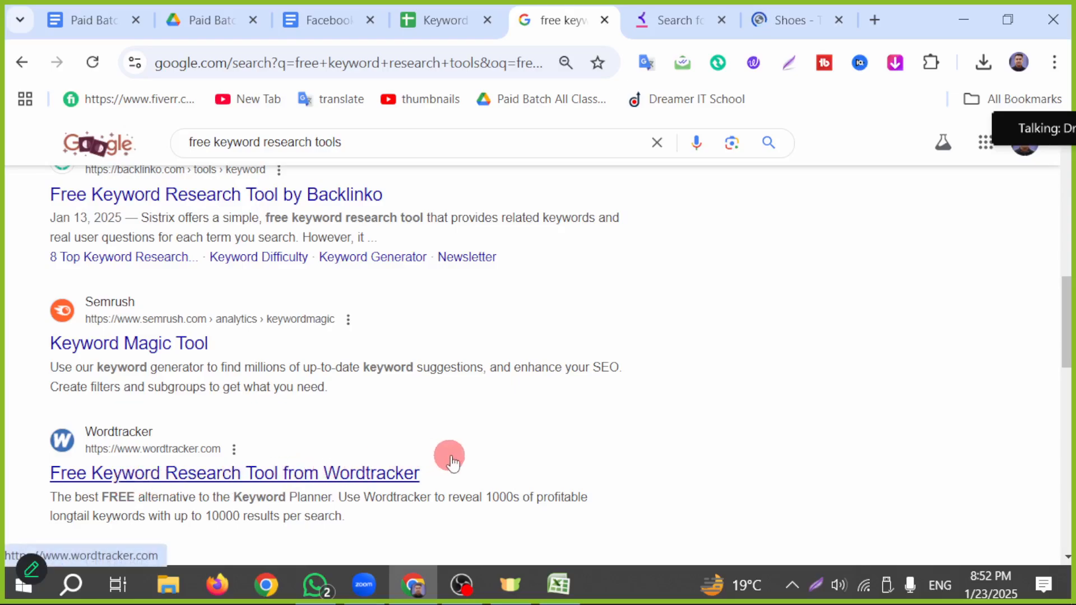
scroll(307, 440, "down", 4)
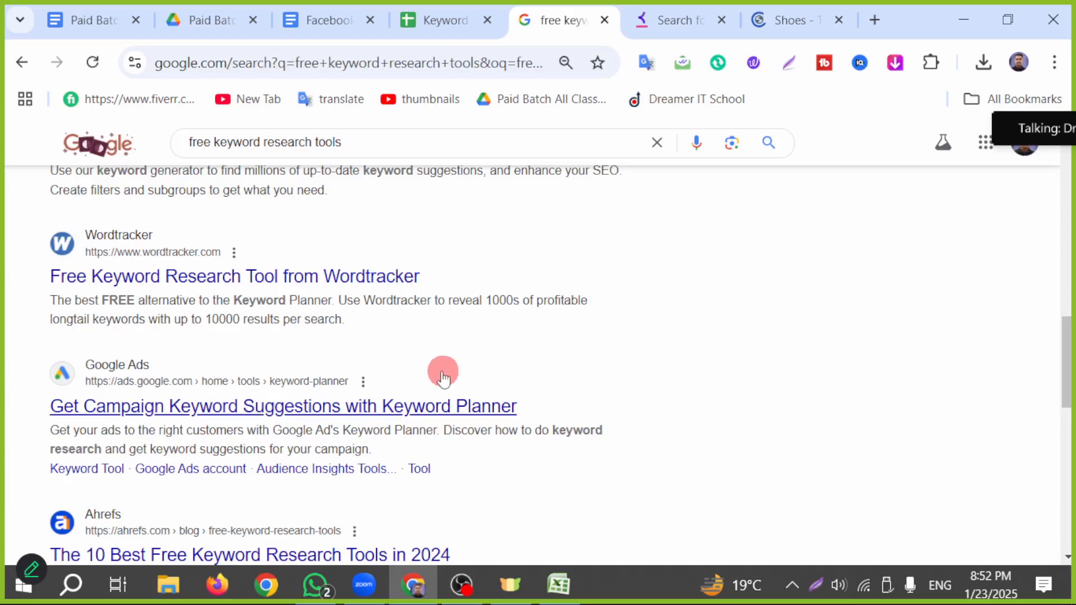
scroll(448, 358, "down", 2)
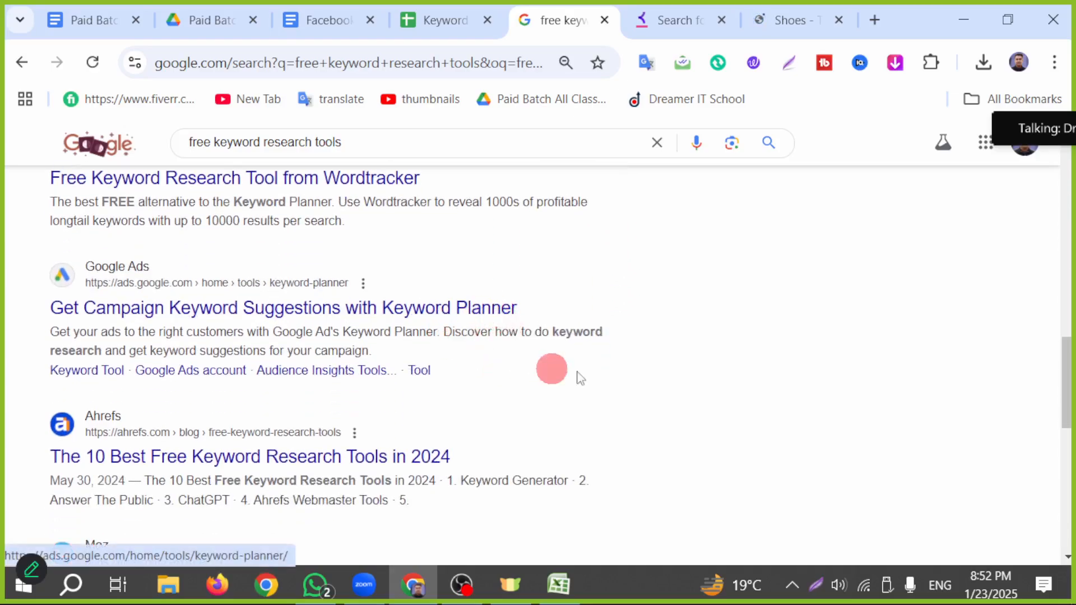
scroll(407, 411, "down", 2)
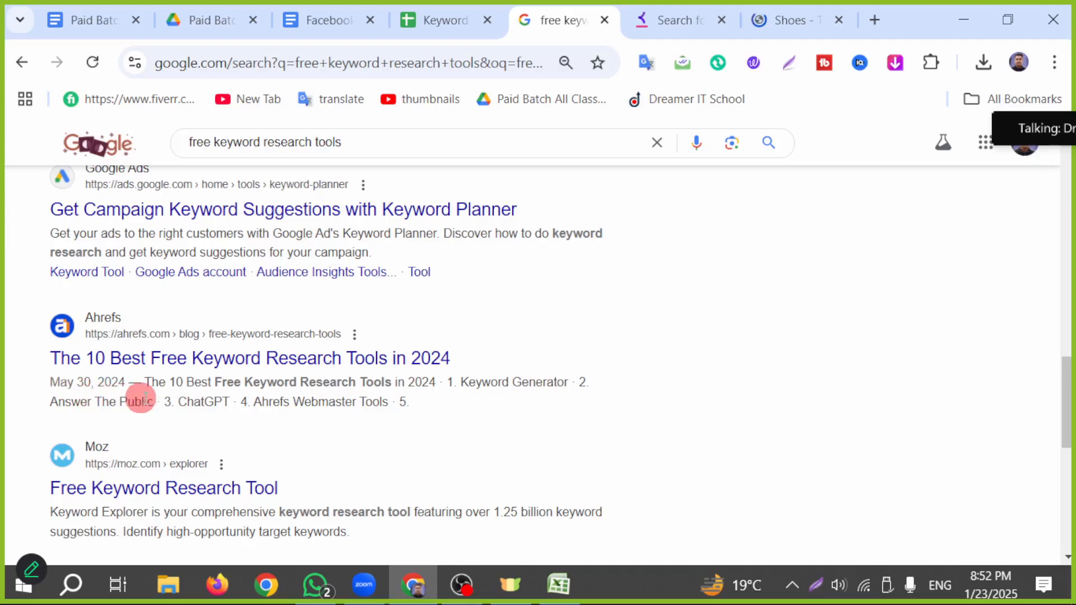
scroll(336, 471, "down", 2)
scroll(337, 466, "down", 6)
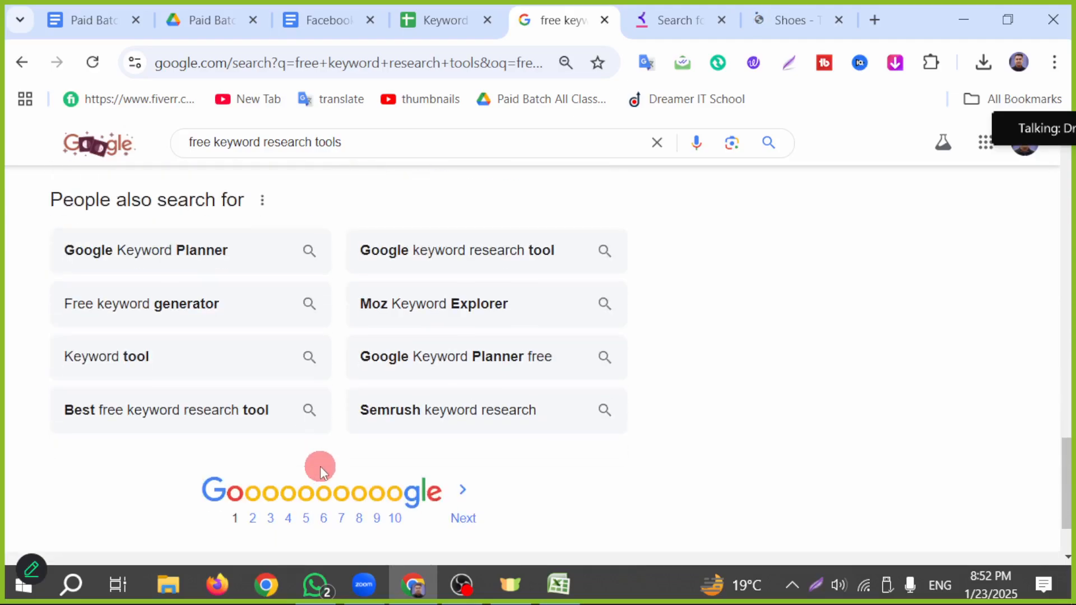
scroll(313, 476, "up", 20)
scroll(240, 459, "up", 5)
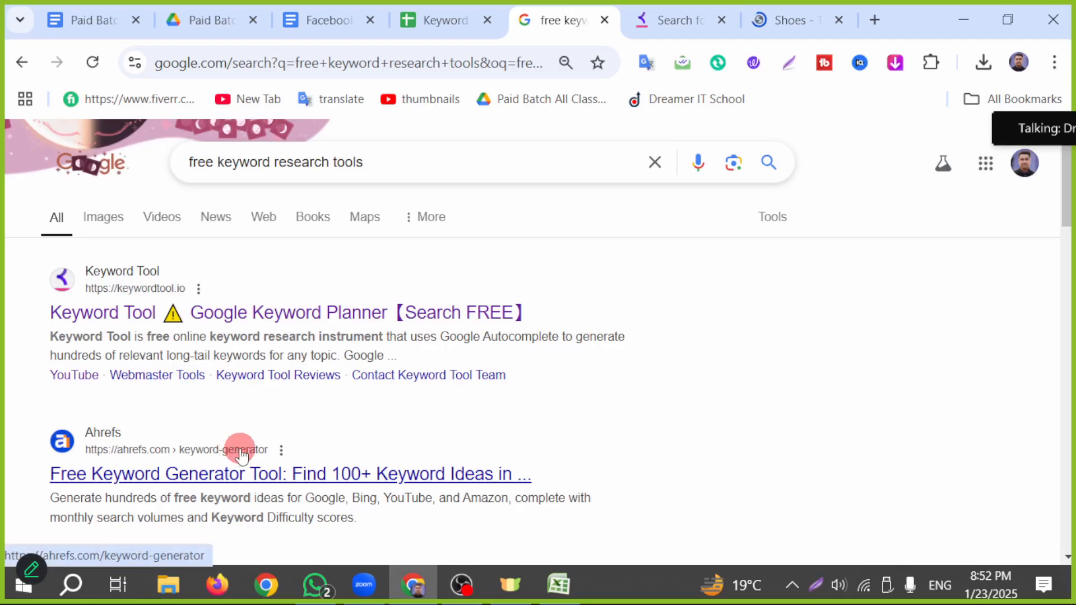
- Search Google for ubersuggest and open the Ubersuggest: Free Keyword Research Tool page on neilpatel.com
left_click_drag(379, 161, 118, 161)
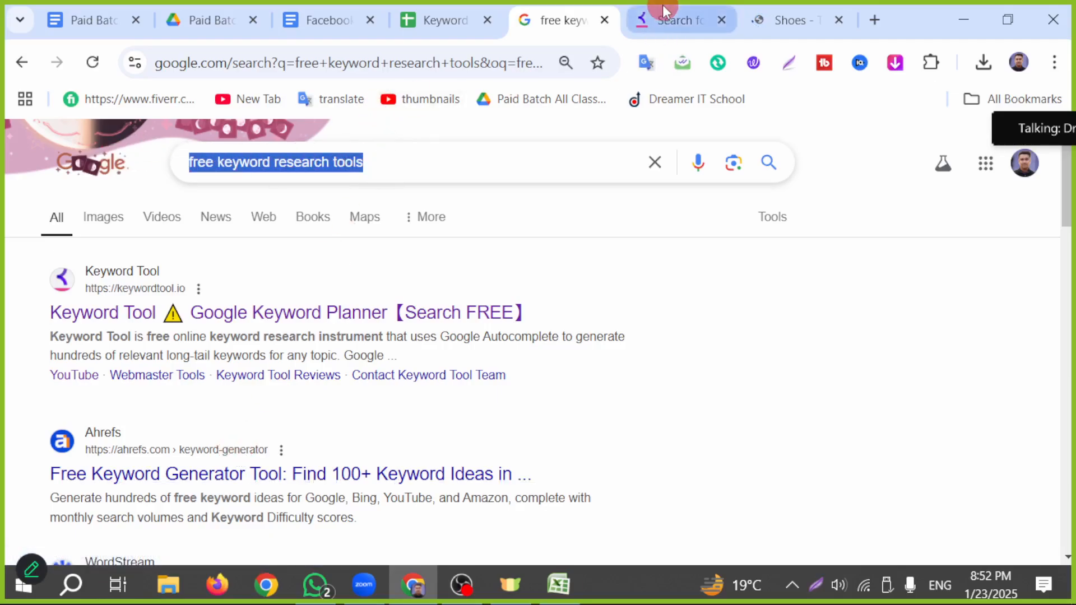
type("ubersuggest")
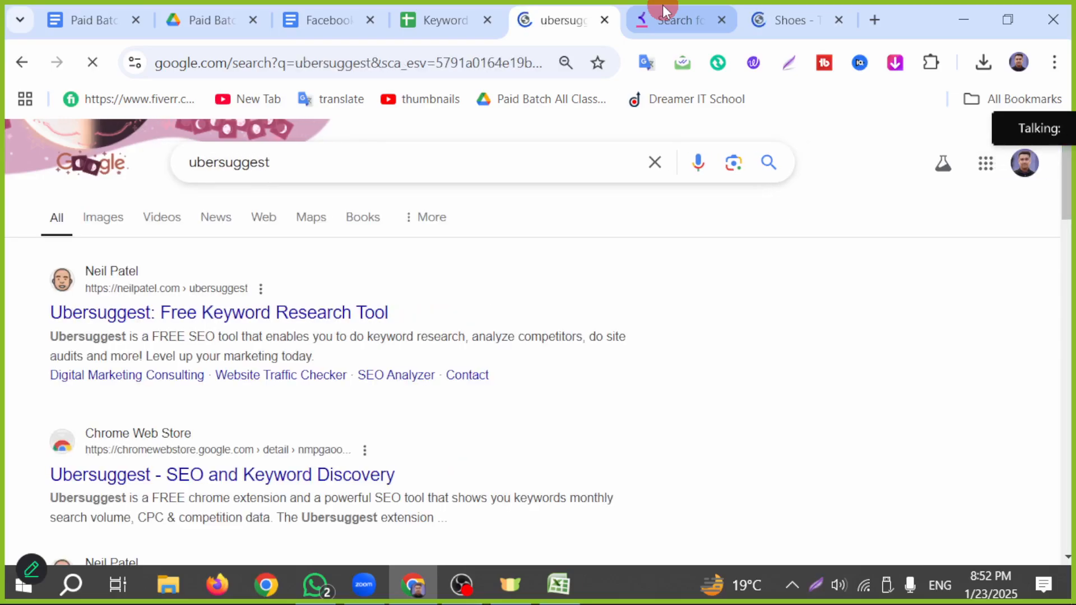
left_click(220, 324)
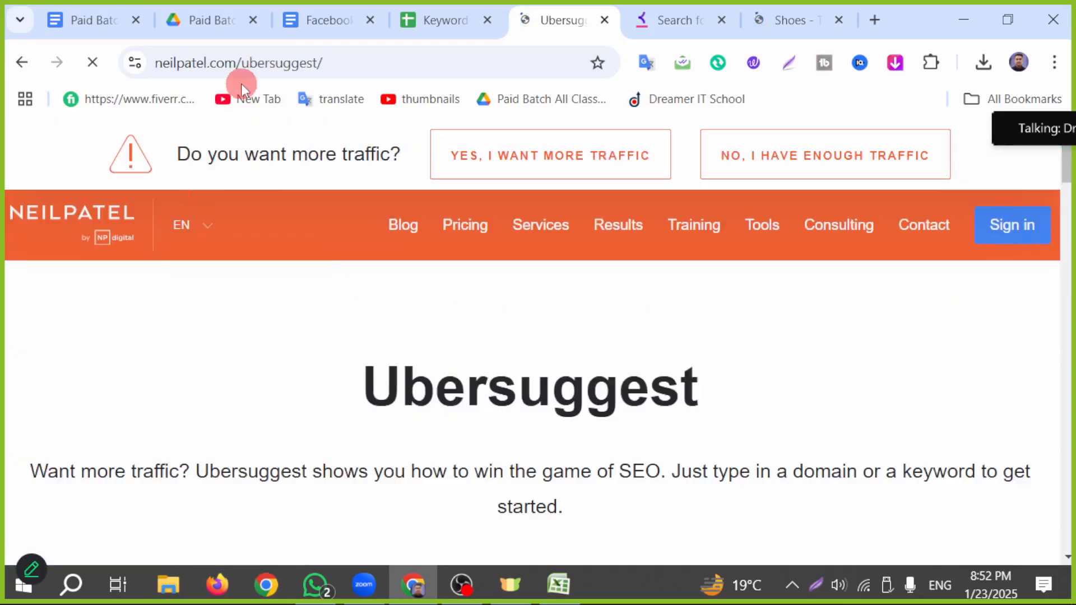
- Copy the Ubersuggest page address into the Paid Batch 22 class document on the line below the keywordtool.io link
left_click(235, 65)
key("ctrl+c")
left_click(79, 18)
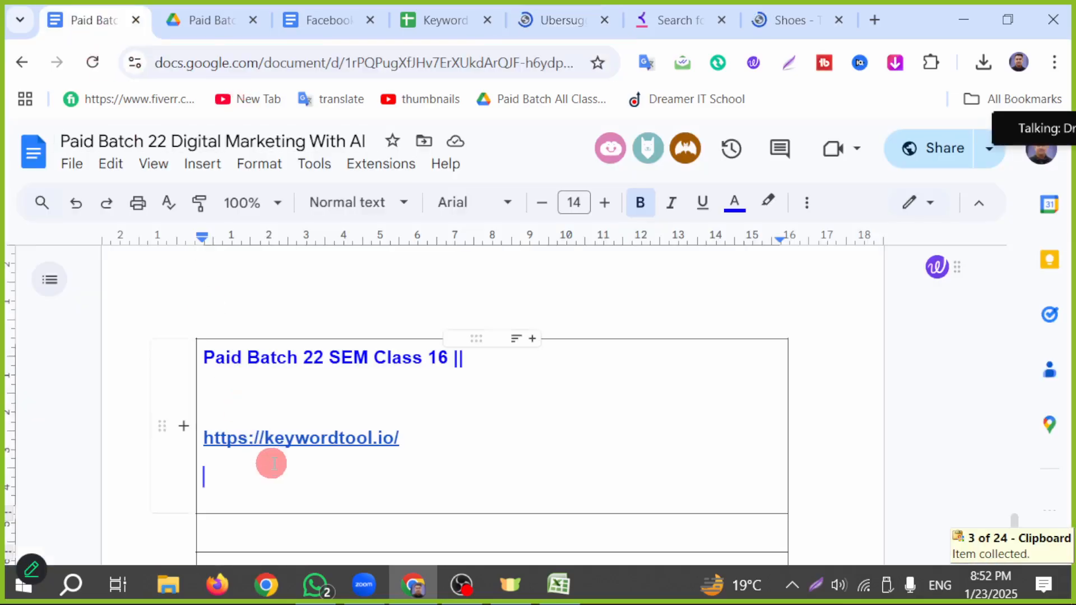
key("ctrl+v")
key("Return")
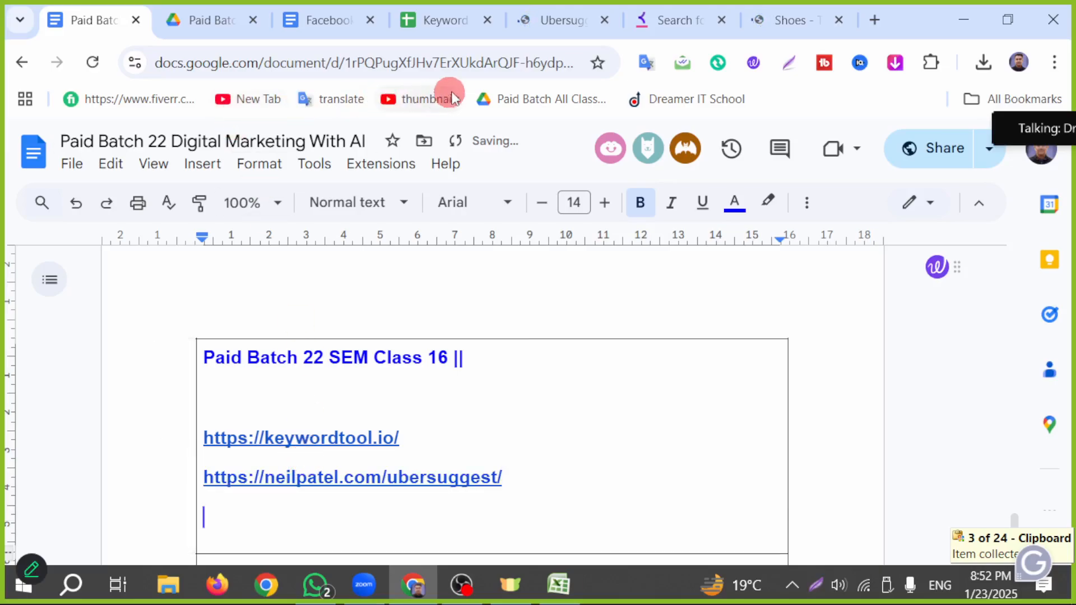
- Return to the Ubersuggest page and open the registration page for a free account
left_click(510, 34)
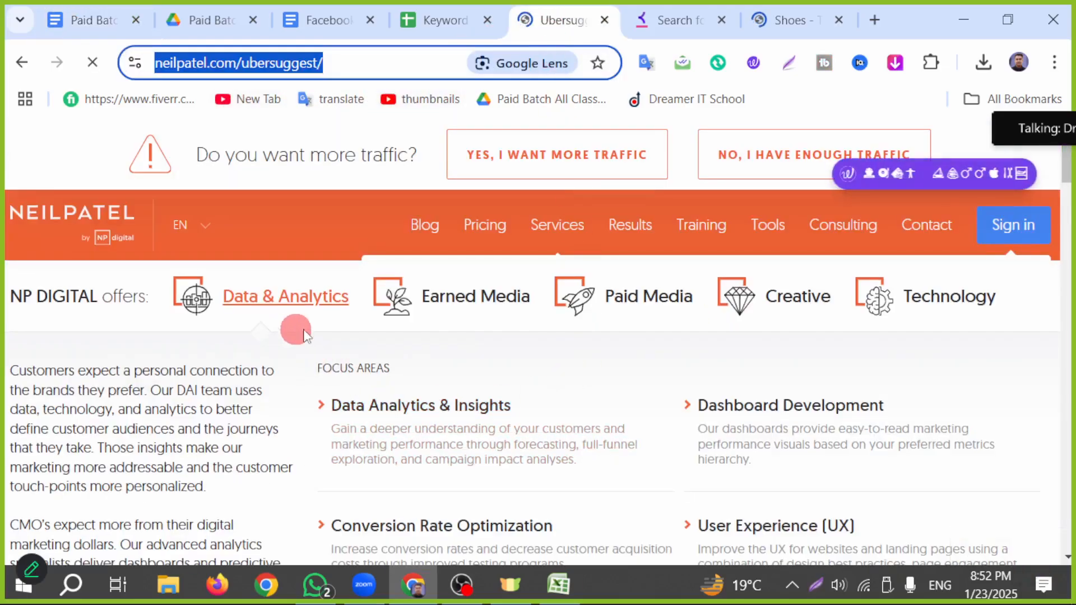
scroll(462, 327, "down", 5)
scroll(476, 329, "up", 5)
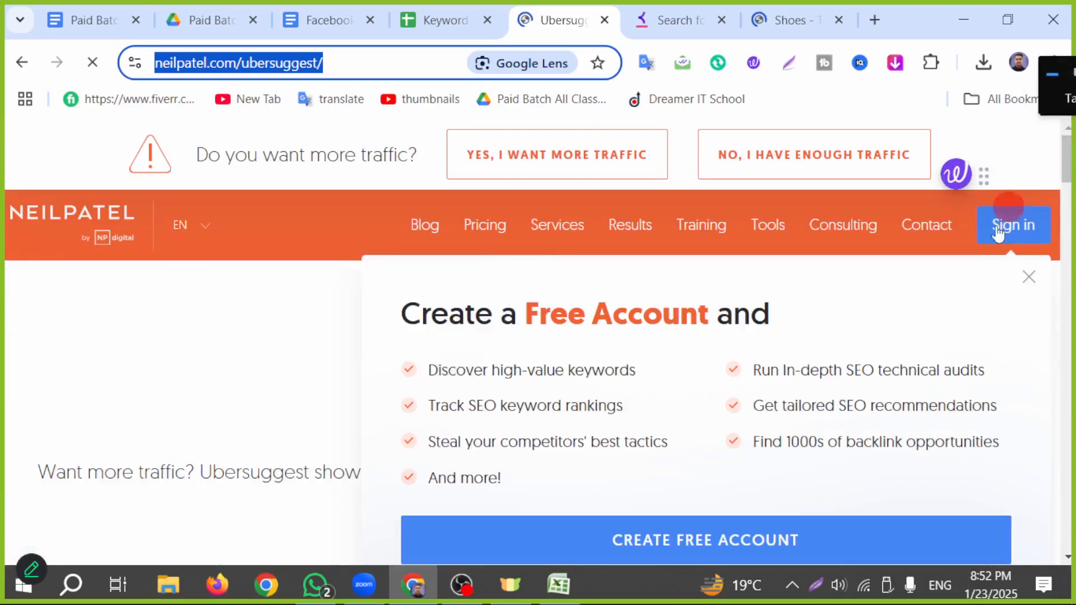
scroll(610, 432, "down", 3)
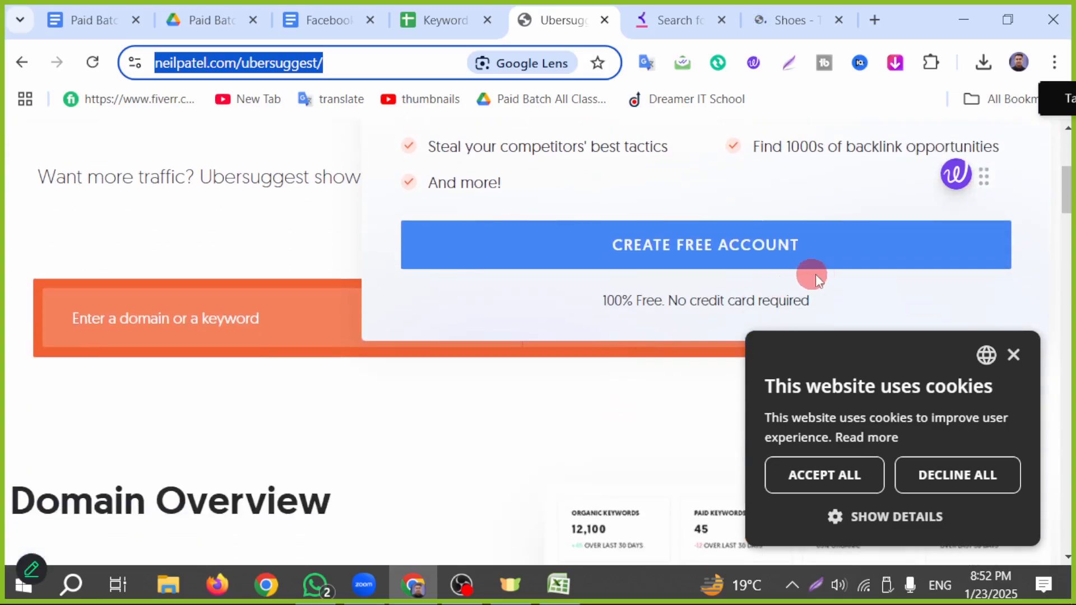
left_click(123, 336)
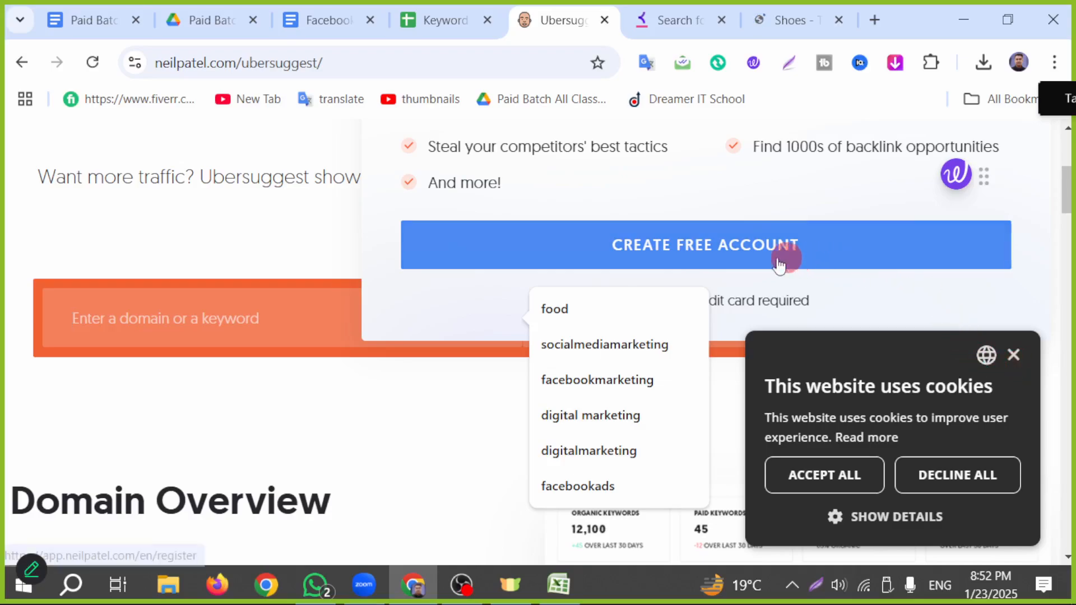
left_click(644, 245)
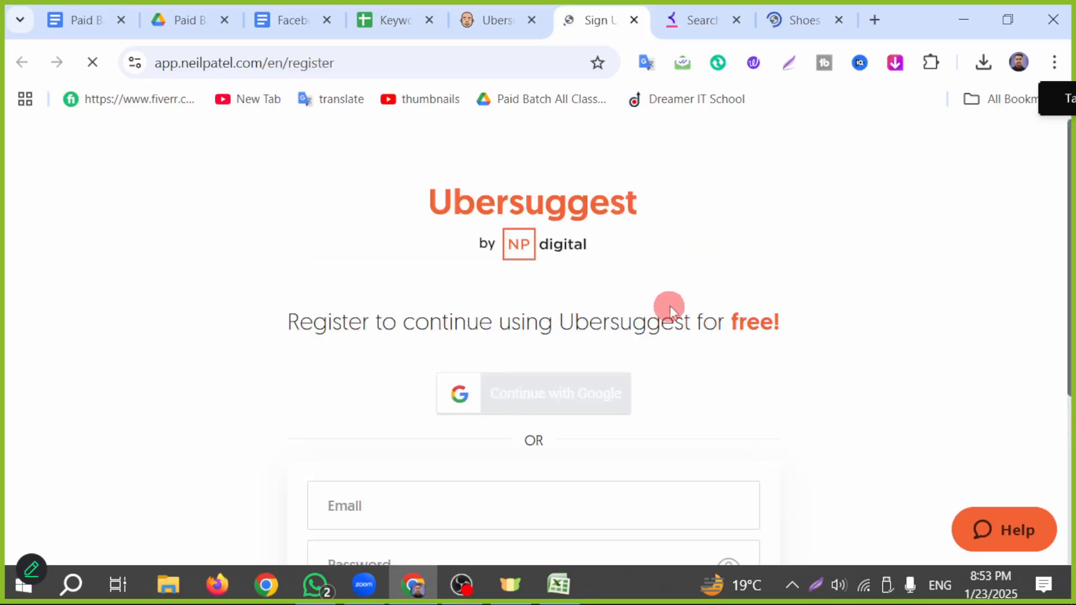
- Register for Ubersuggest with the existing Google account and approve sharing its profile details
left_click(551, 402)
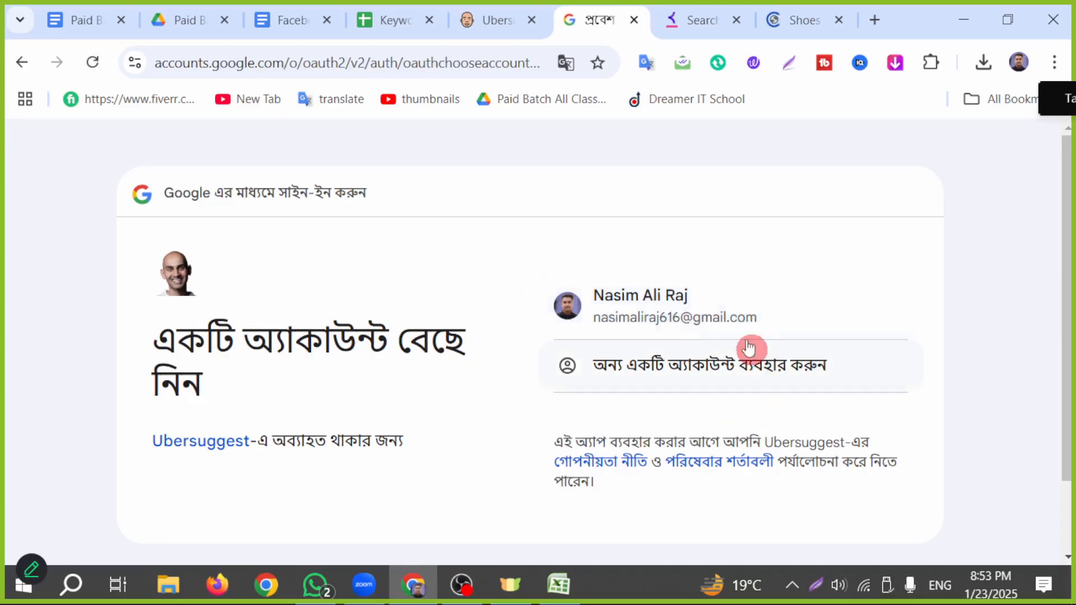
left_click(676, 302)
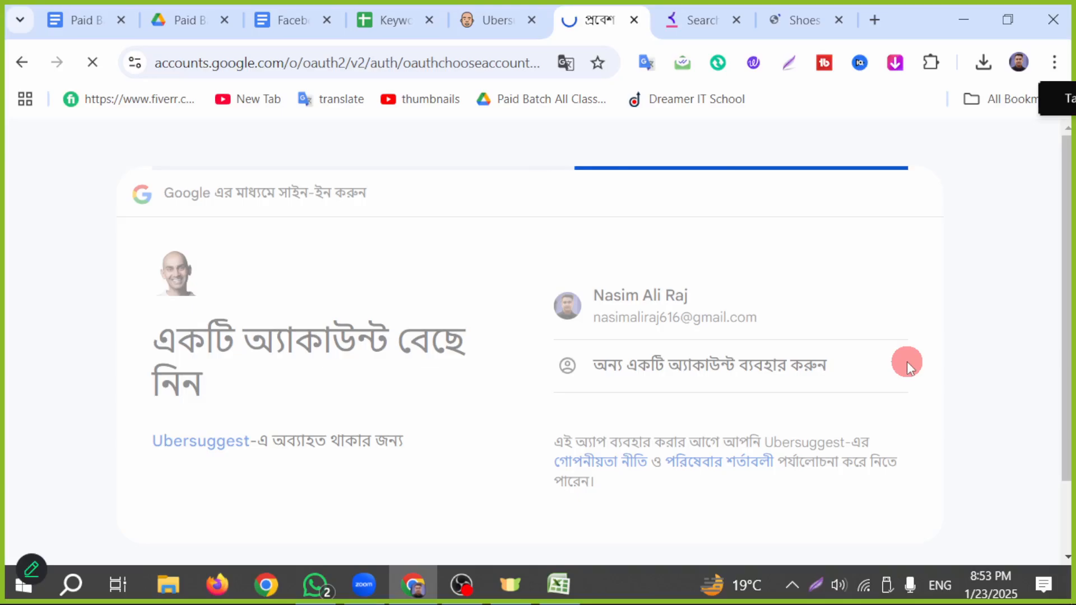
scroll(812, 408, "down", 1)
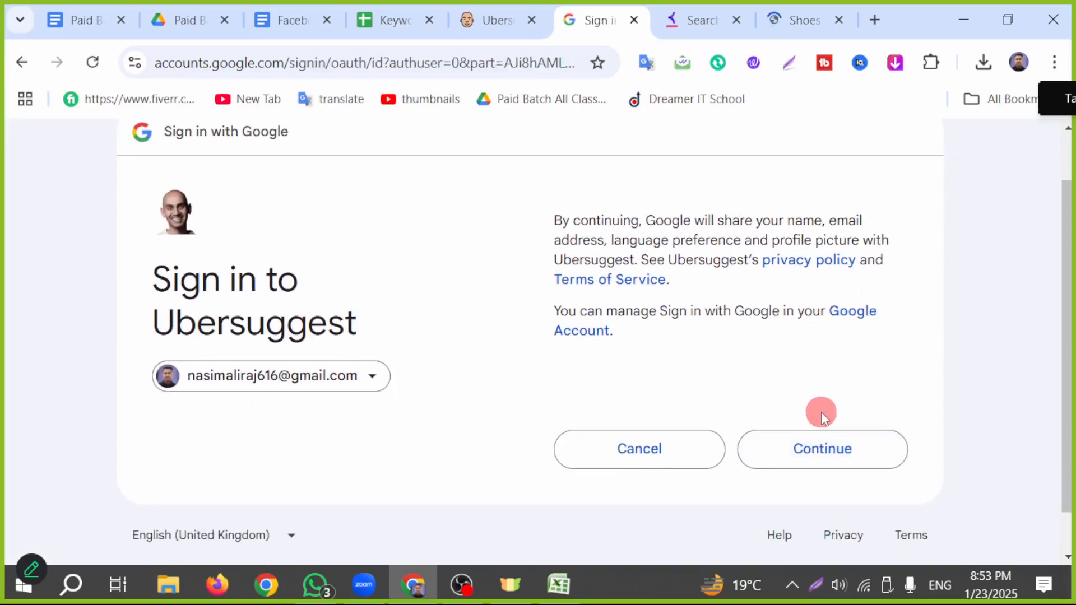
left_click(823, 446)
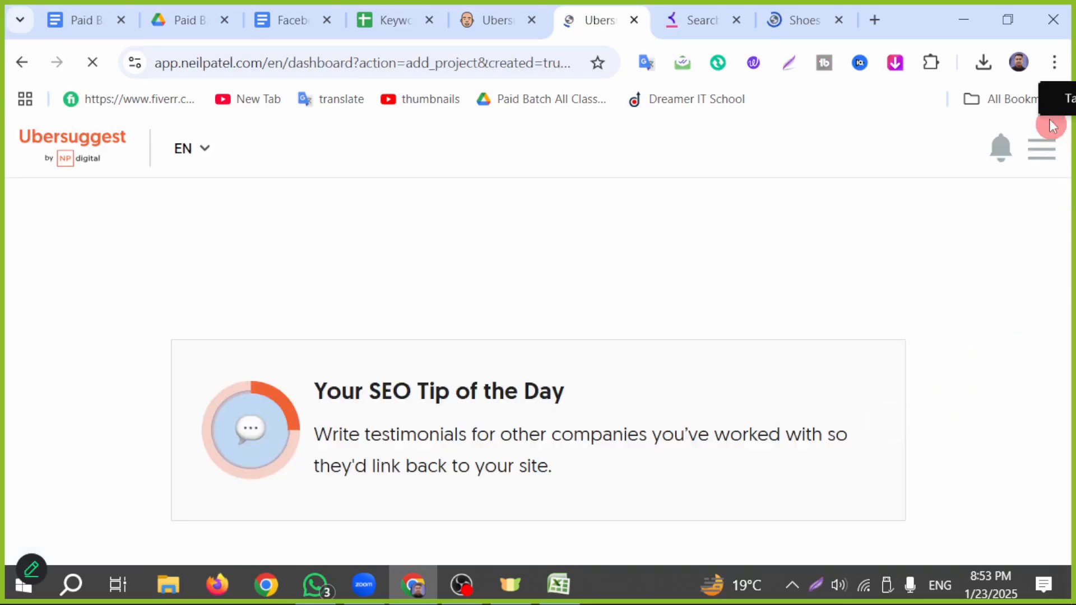
- Expand the Zoom meeting window to check the participants and return to the Ubersuggest page in Chrome
left_click(1052, 124)
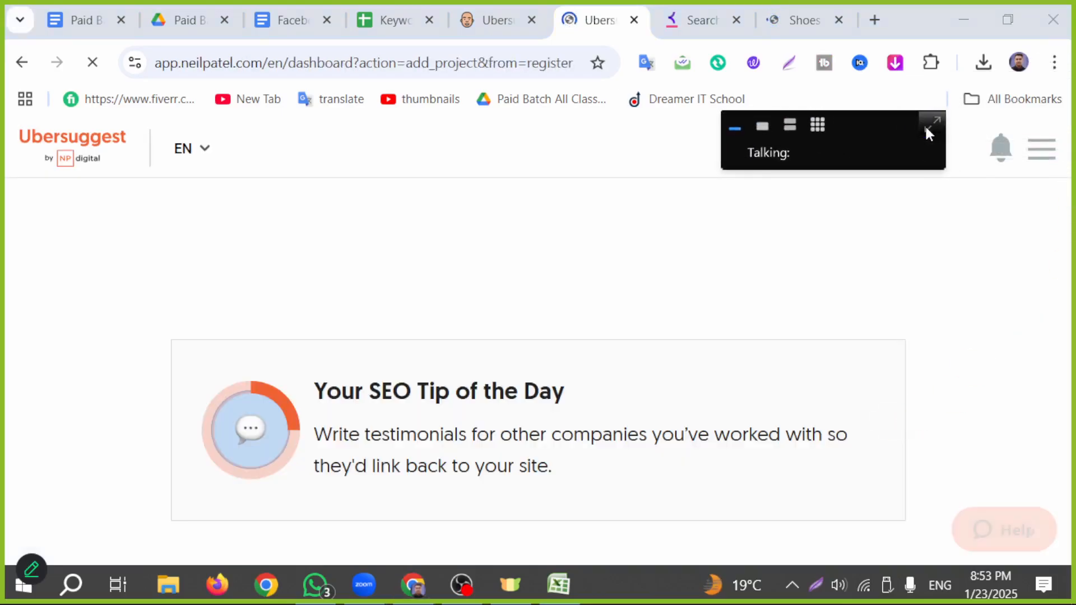
left_click(930, 127)
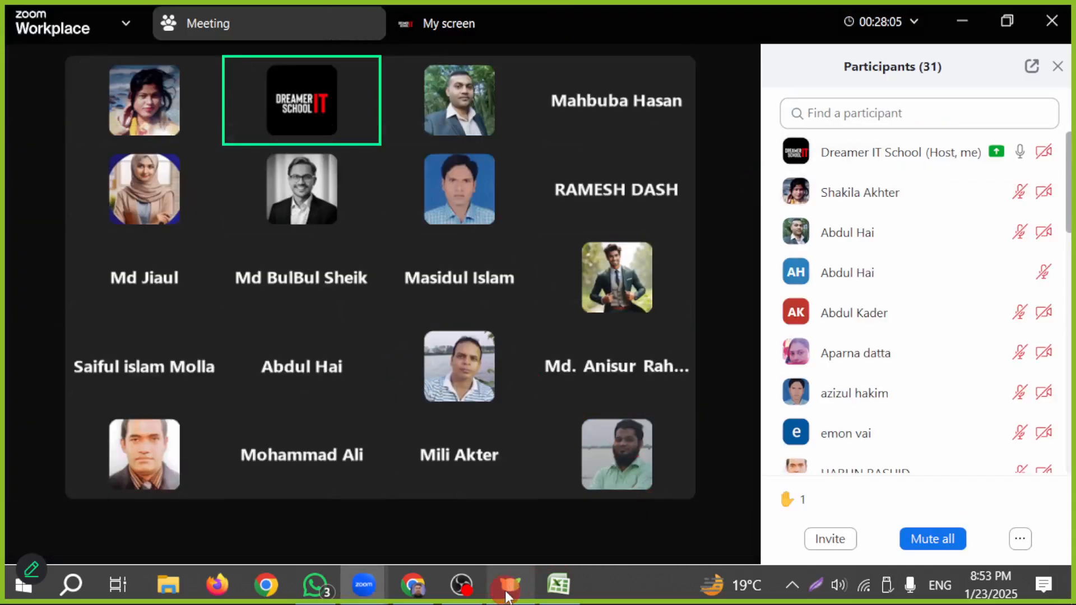
left_click(462, 584)
left_click(413, 584)
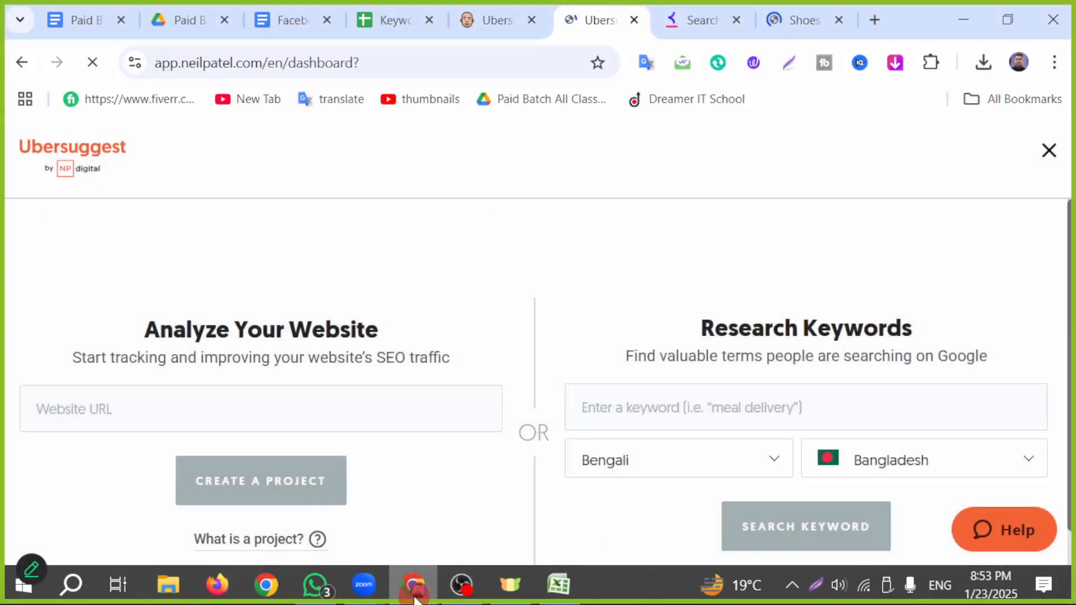
- Enter shoes as the keyword to research in Ubersuggest
left_click(192, 408)
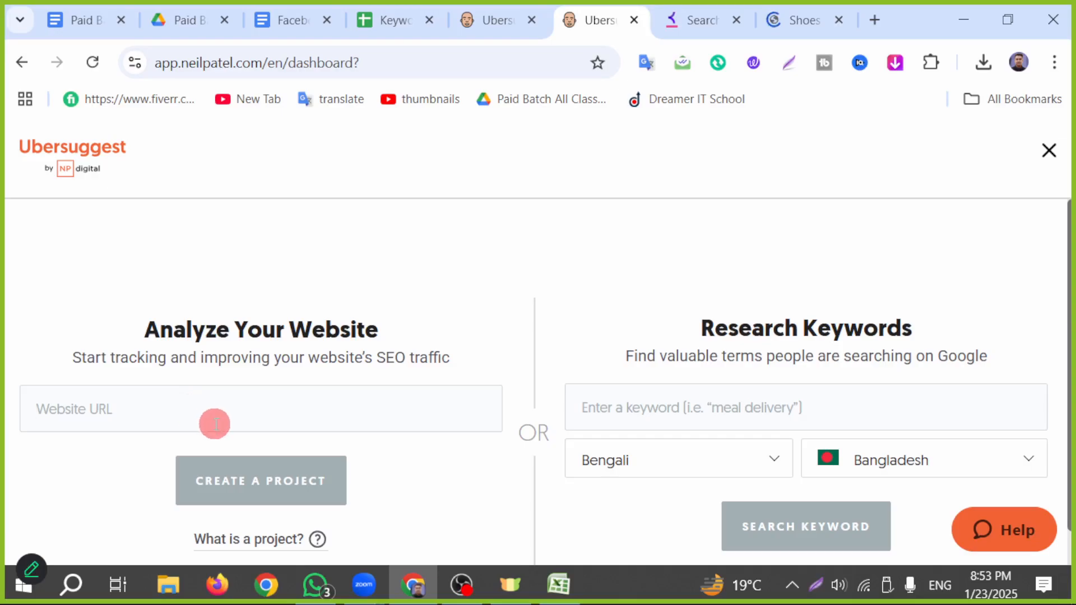
scroll(219, 427, "down", 1)
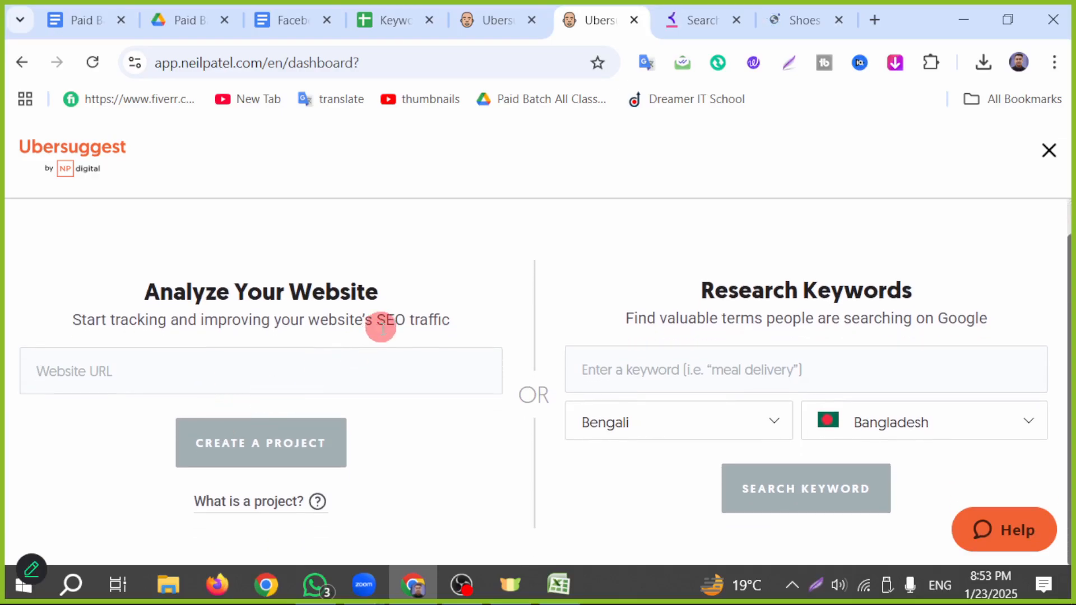
left_click(715, 372)
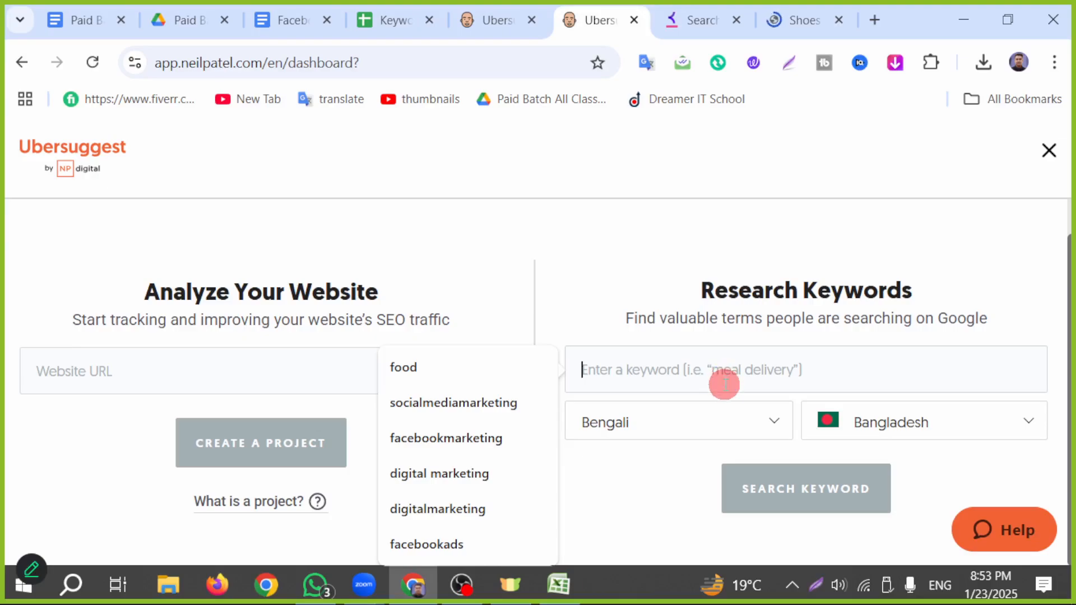
type("s")
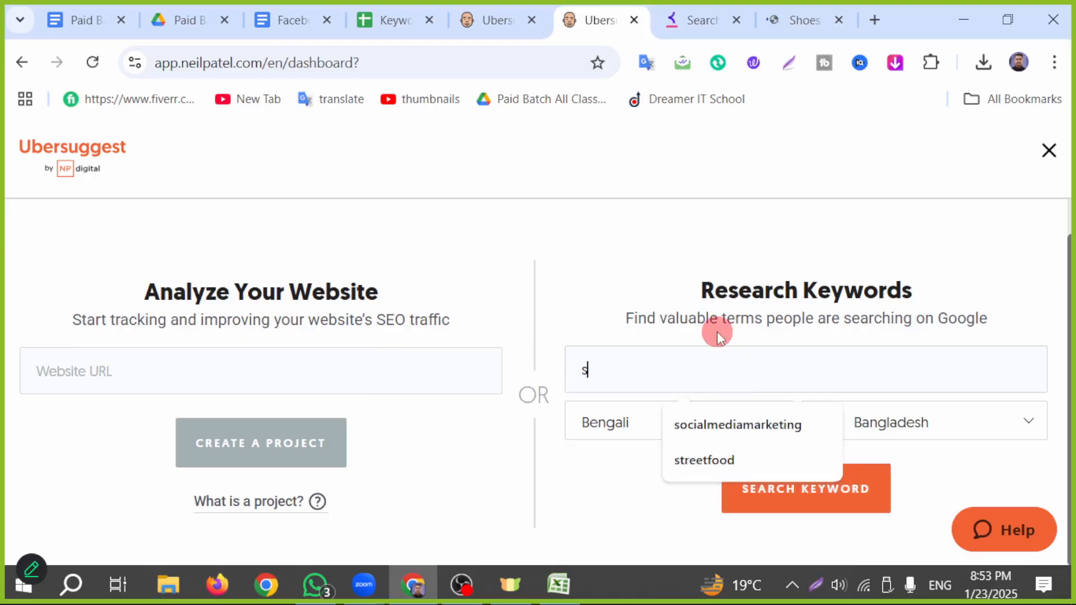
type("hoes")
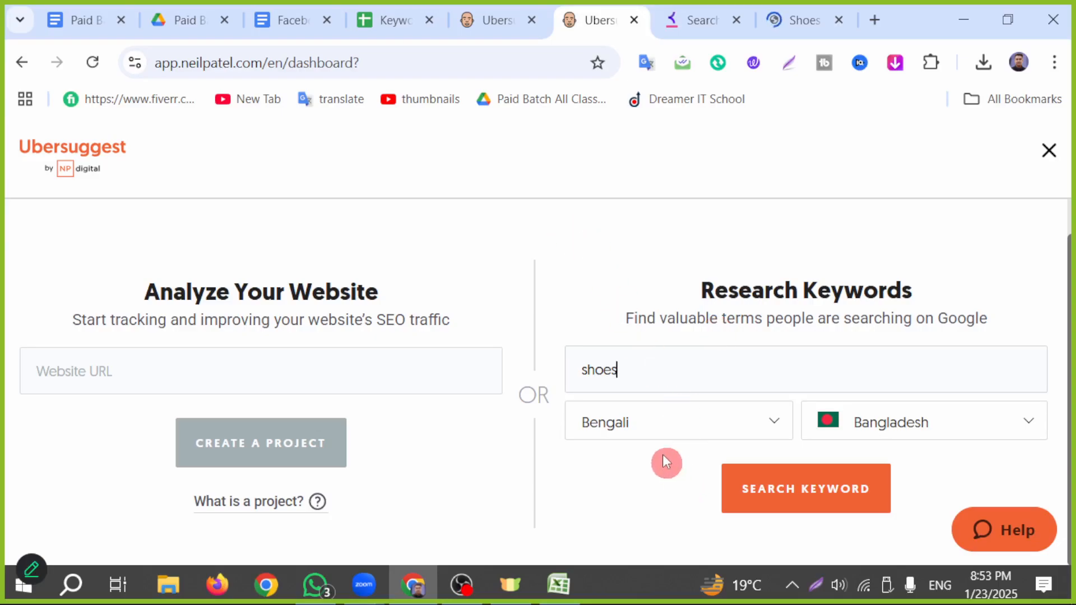
- Change the keyword research language to English
left_click(649, 424)
scroll(655, 460, "down", 2)
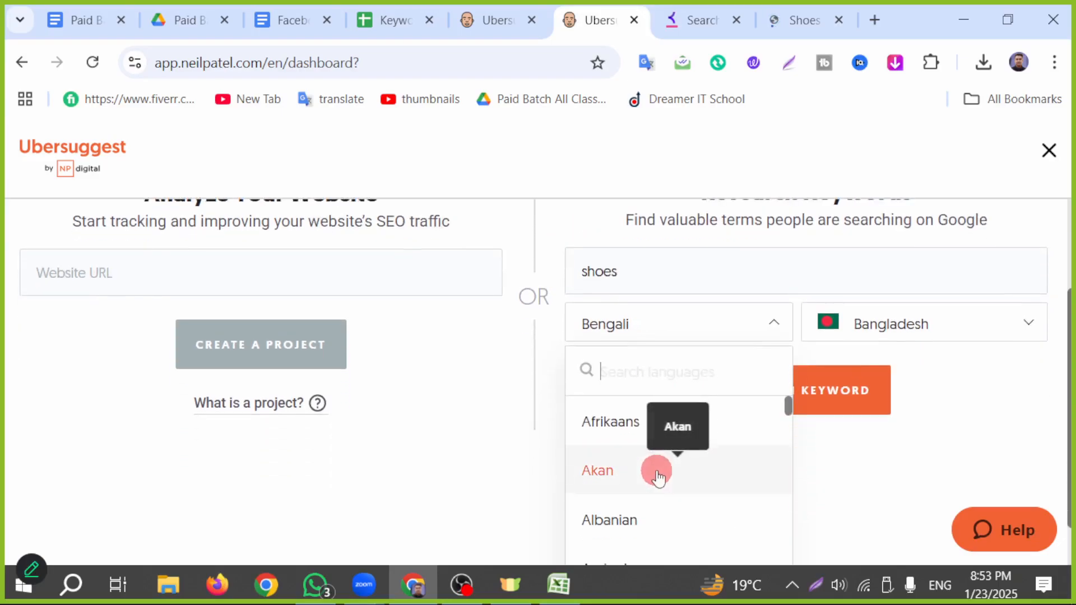
type("u")
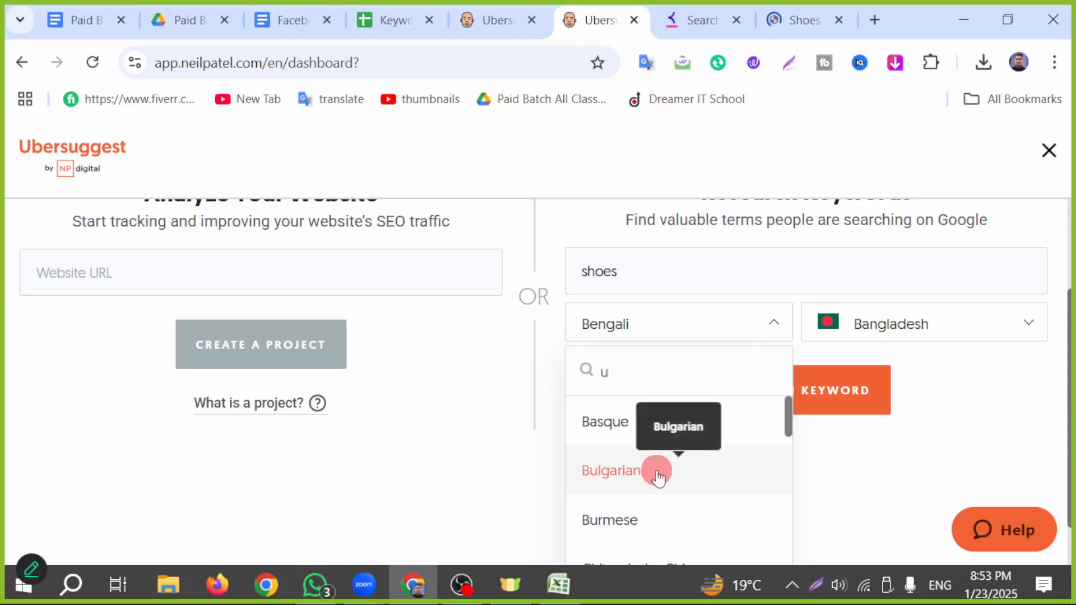
type("lgi")
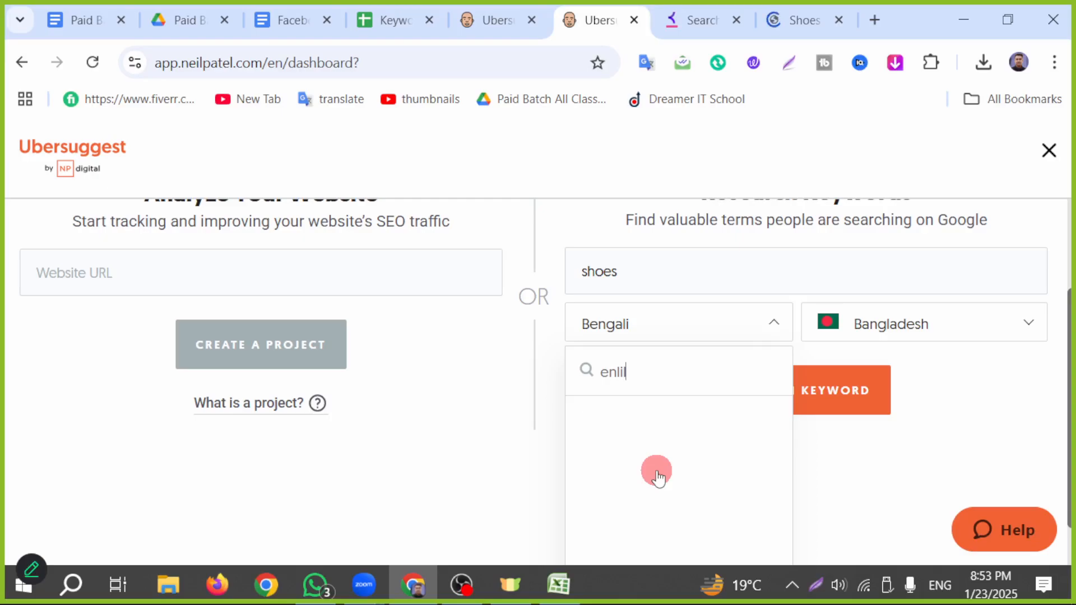
key("BackSpace")
key("BackSpace")
type("glish")
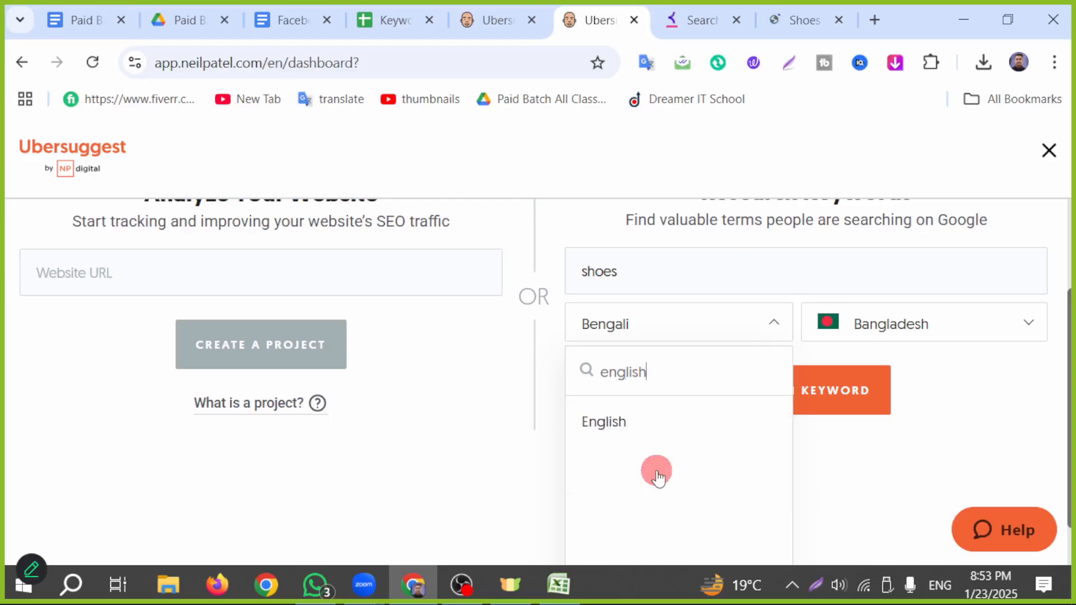
left_click(609, 443)
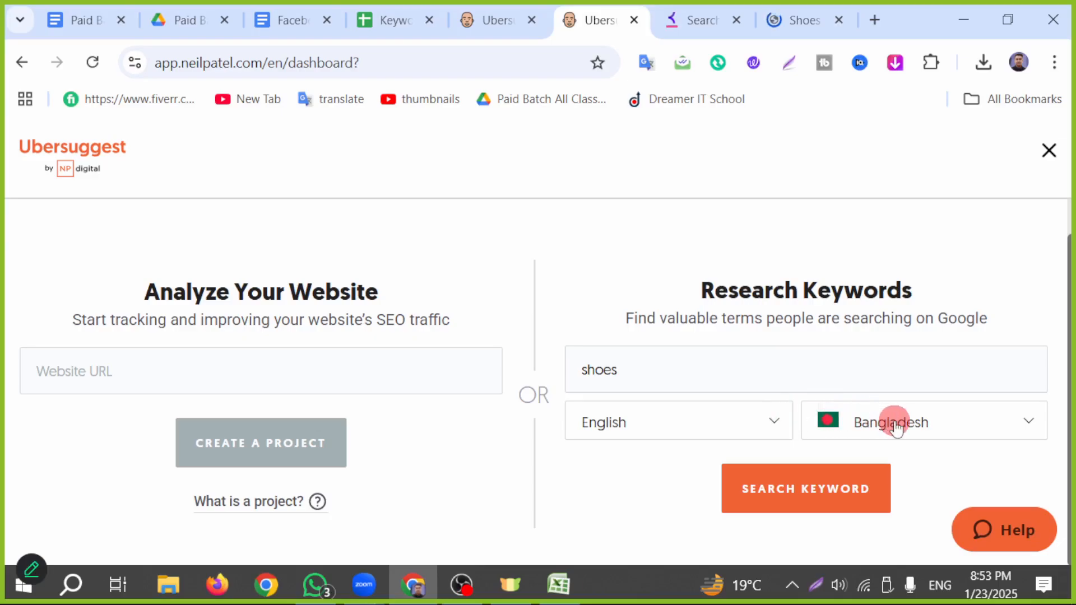
- Set the research location to United States and run the keyword search
left_click(926, 443)
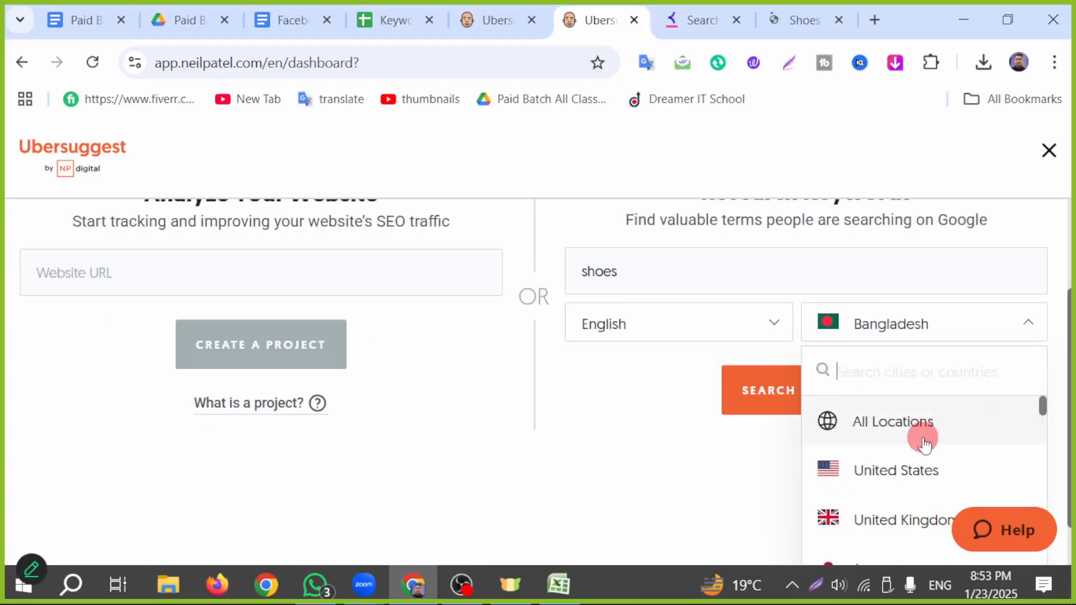
left_click(911, 472)
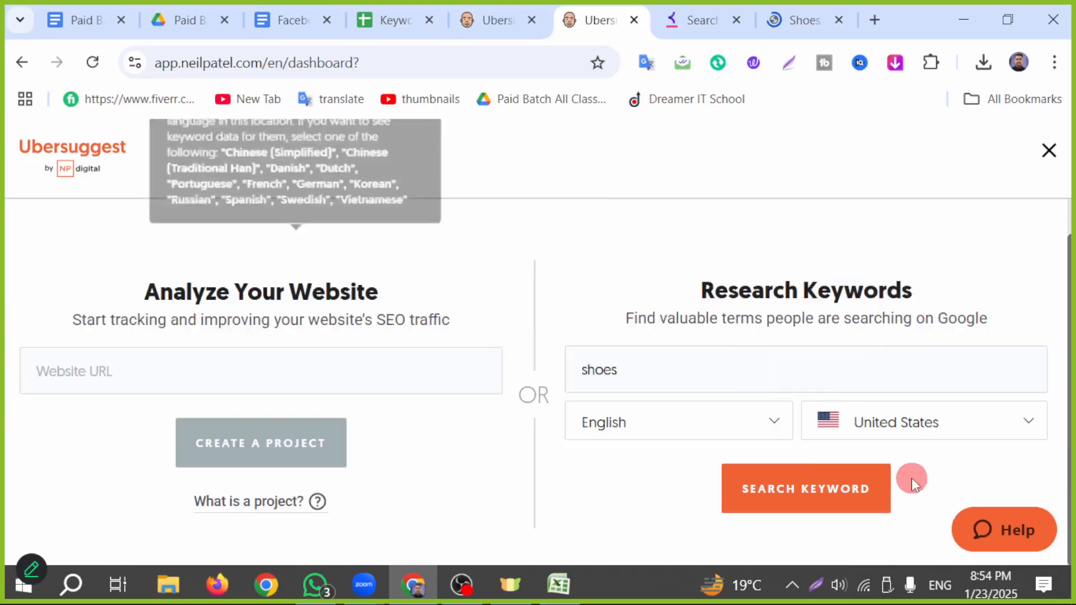
left_click(808, 500)
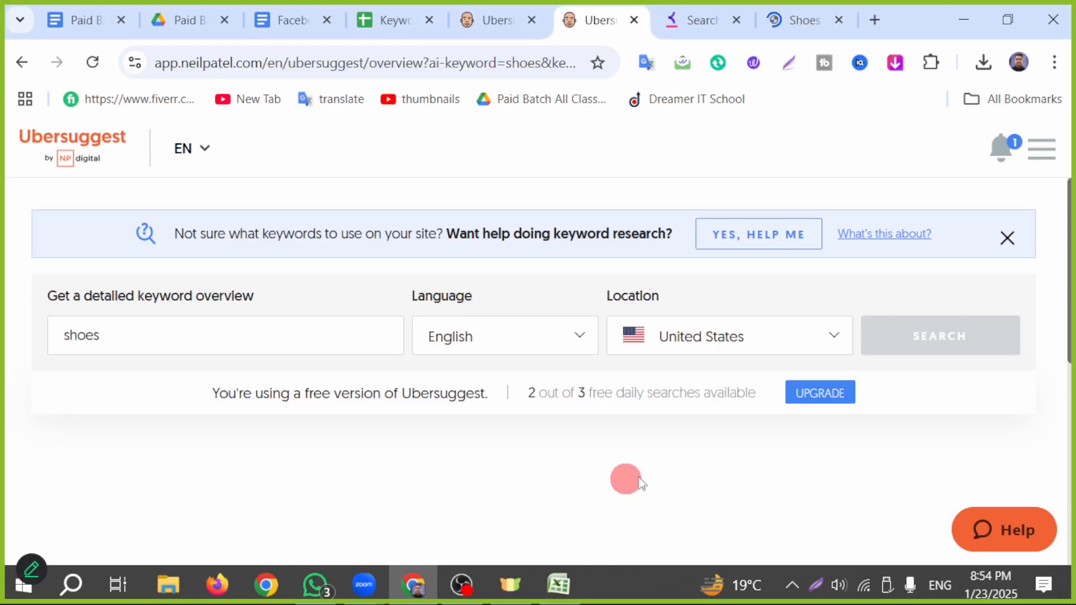
- Examine the keyword overview for shoes, including search volume by location, audience, keyword ideas and content ideas
scroll(540, 384, "down", 5)
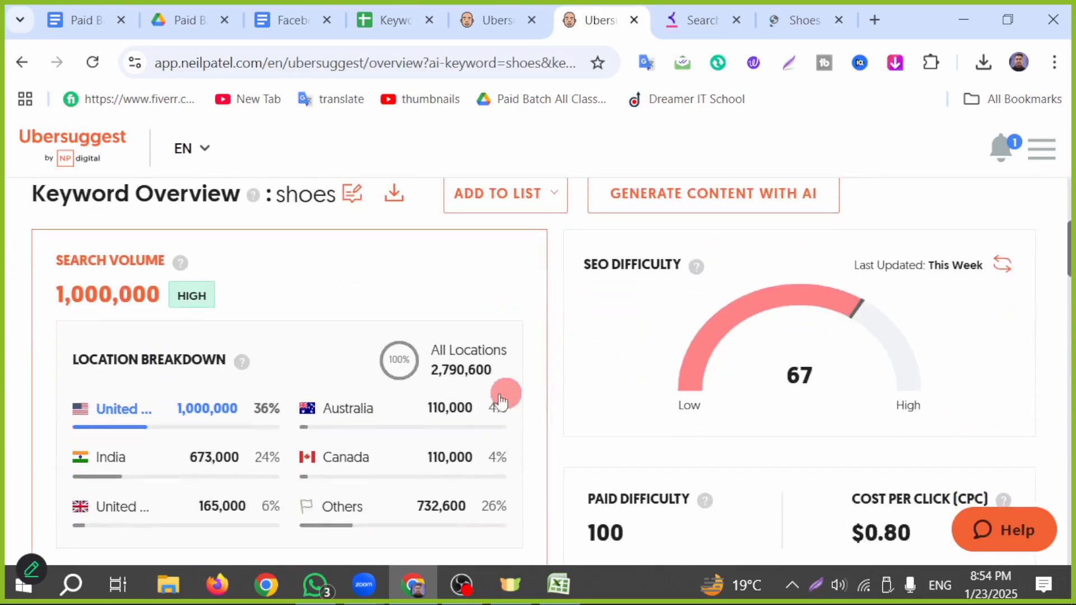
scroll(150, 417, "down", 2)
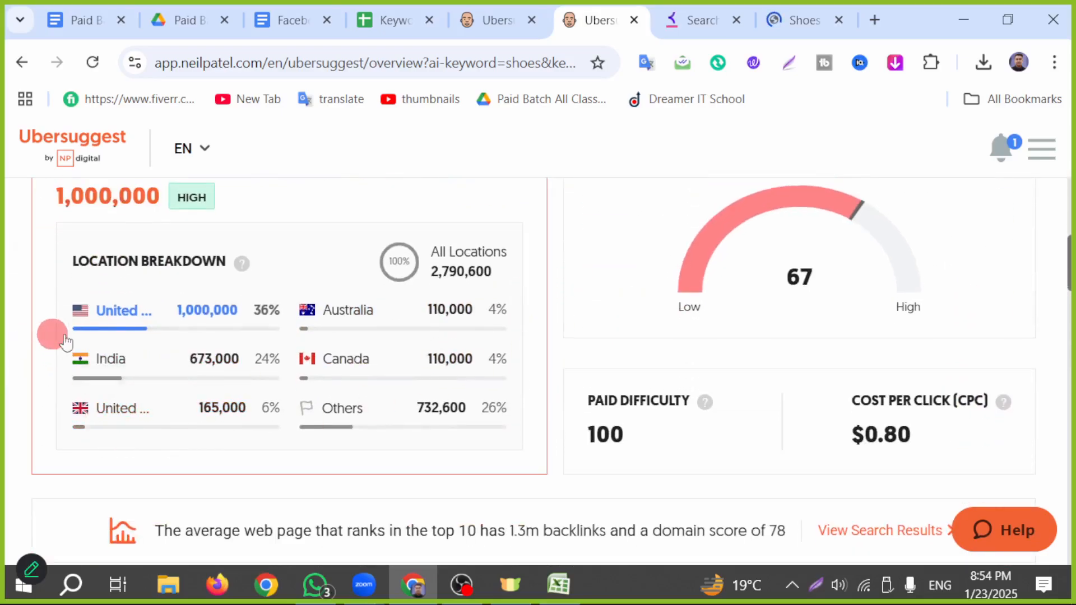
scroll(392, 446, "down", 12)
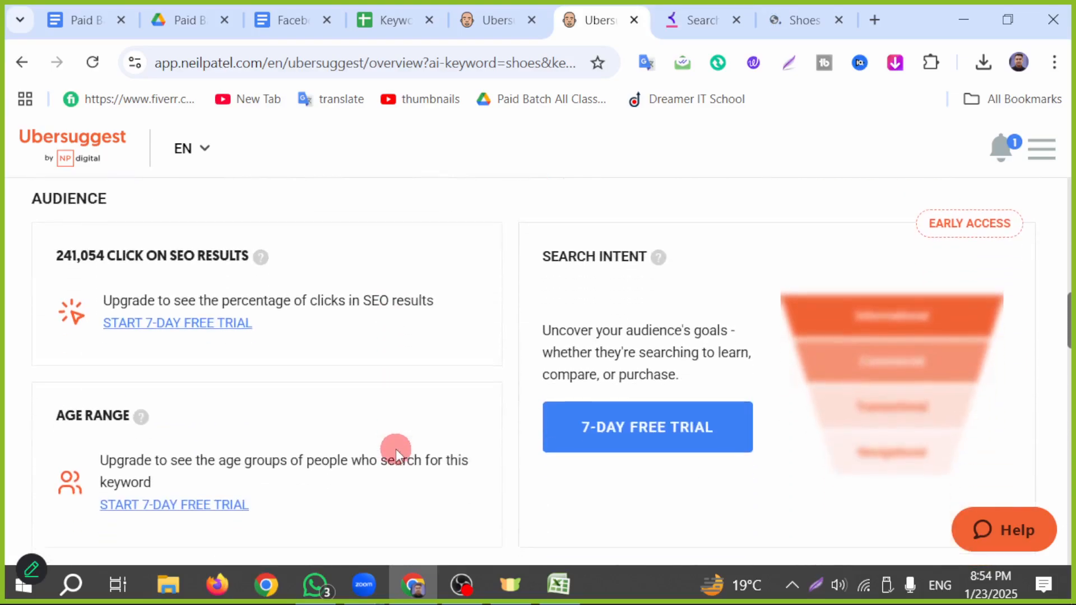
scroll(398, 451, "down", 9)
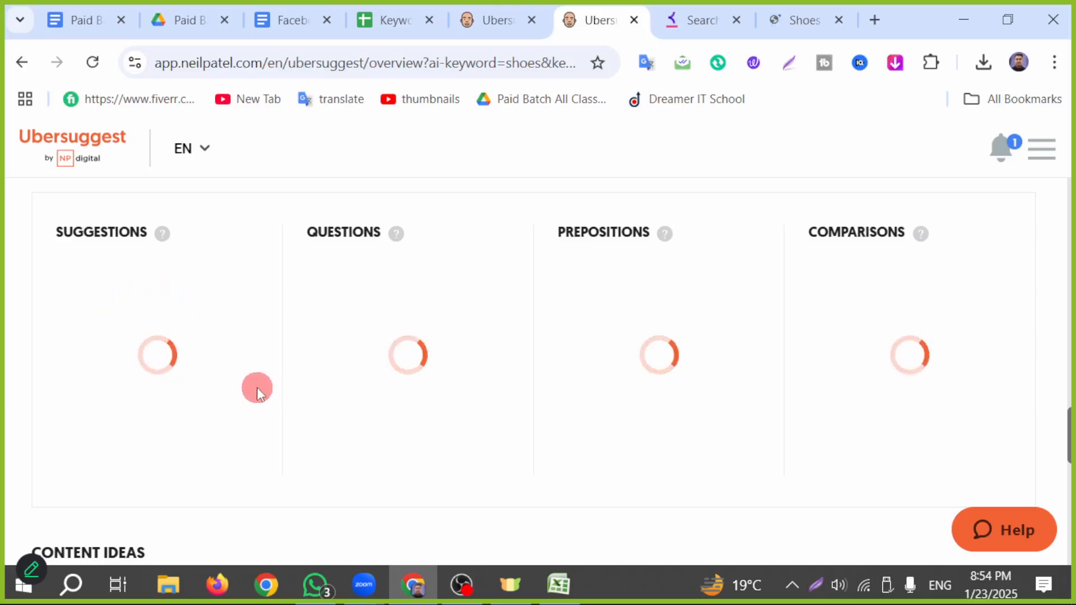
scroll(257, 372, "down", 7)
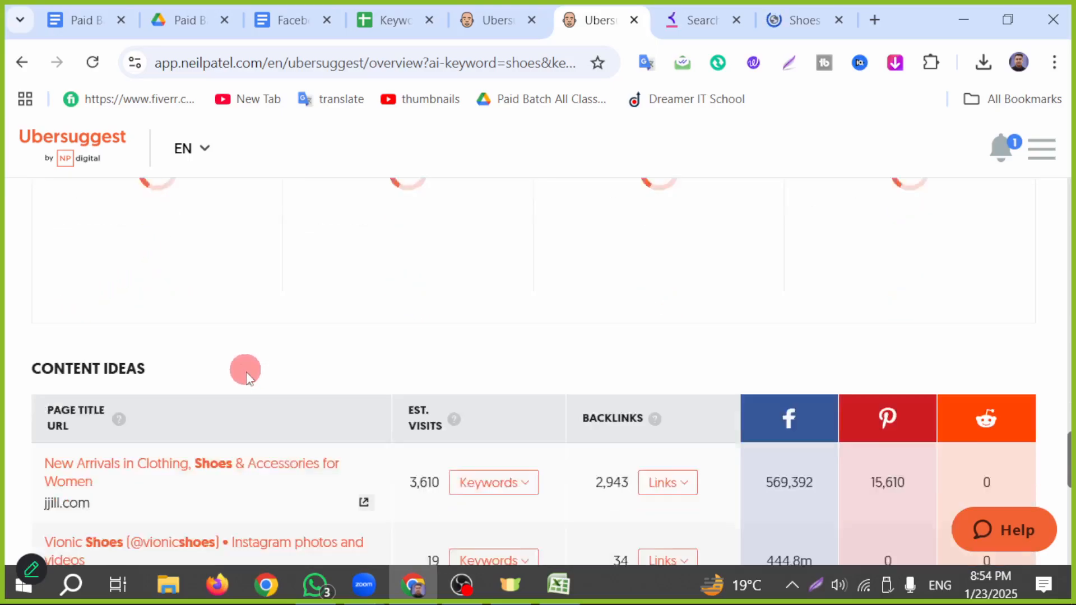
scroll(256, 412, "down", 5)
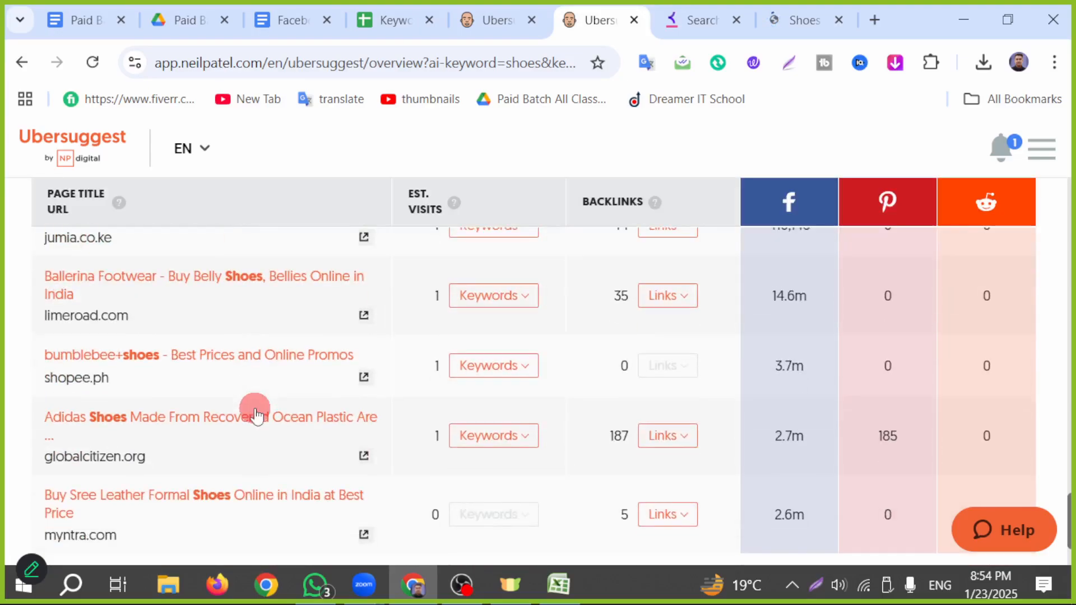
scroll(255, 412, "down", 2)
scroll(255, 410, "up", 15)
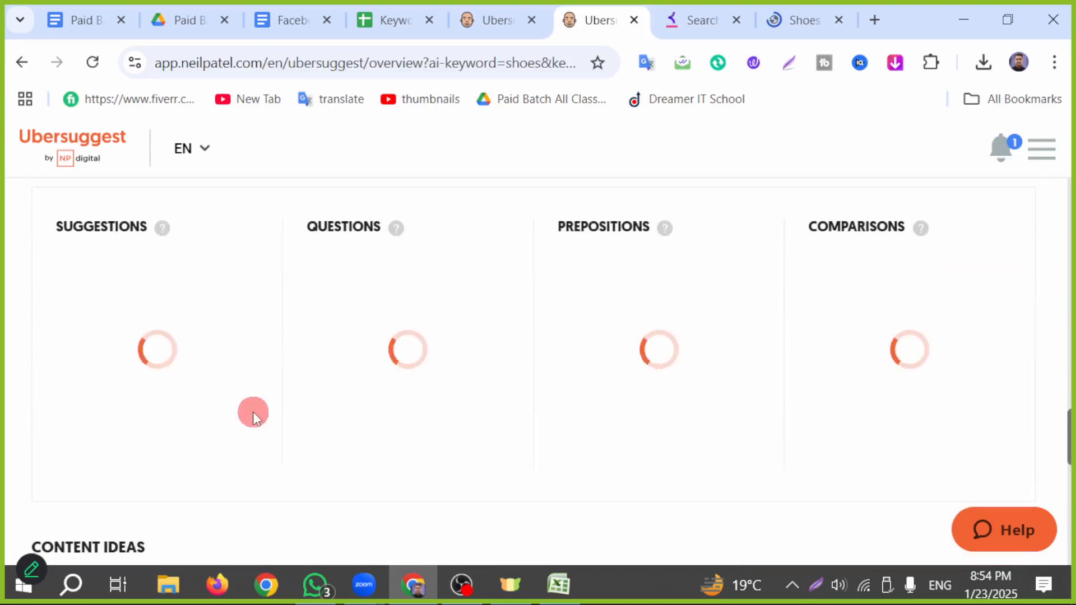
scroll(253, 413, "down", 4)
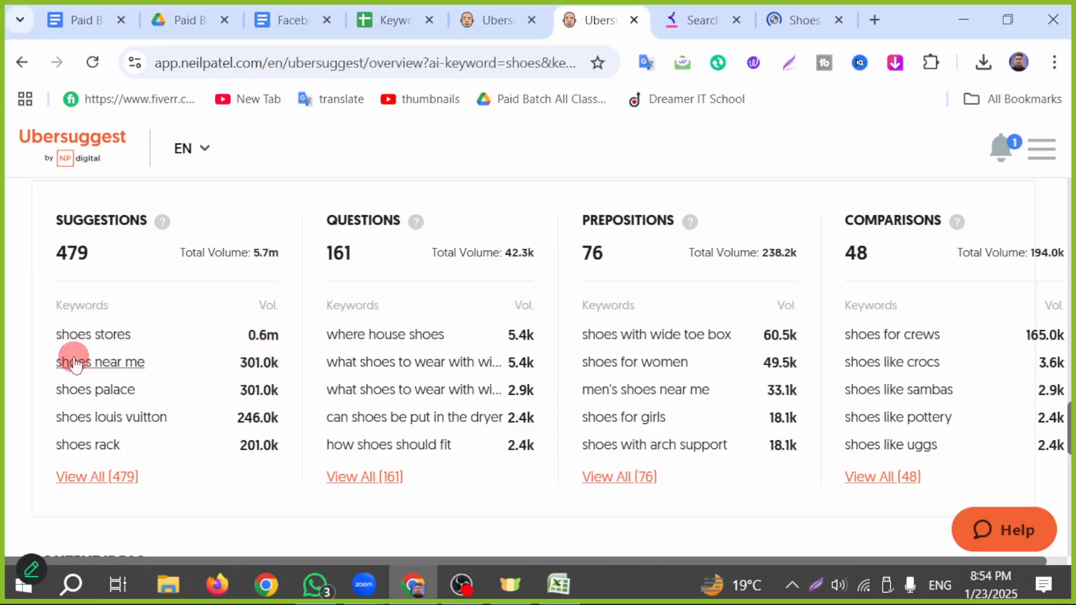
- Open the full list of keyword suggestions for shoes from the overview's keyword ideas
left_click(41, 350)
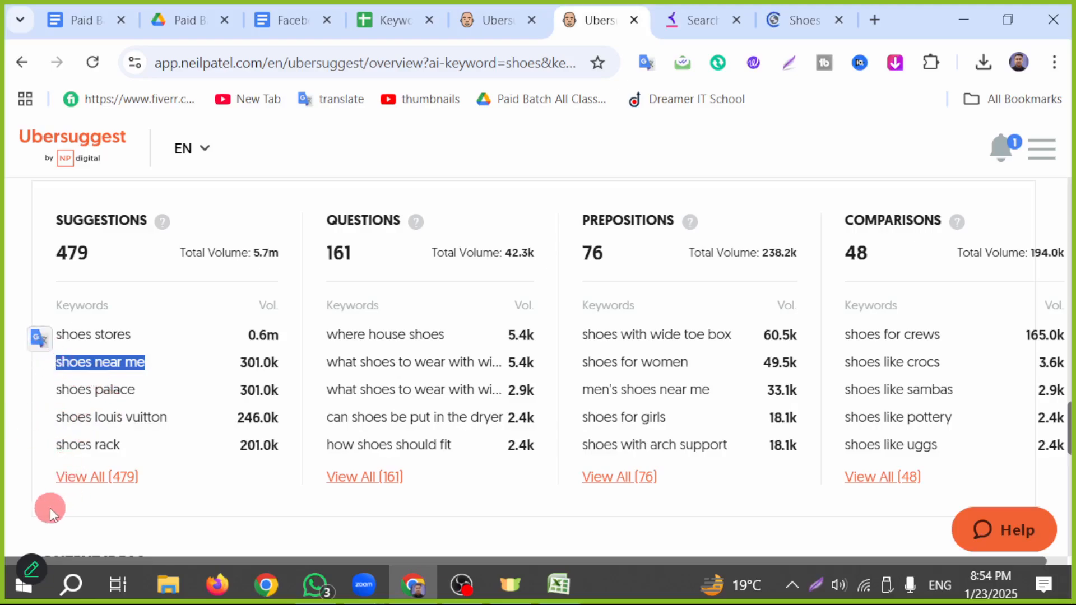
left_click(91, 499)
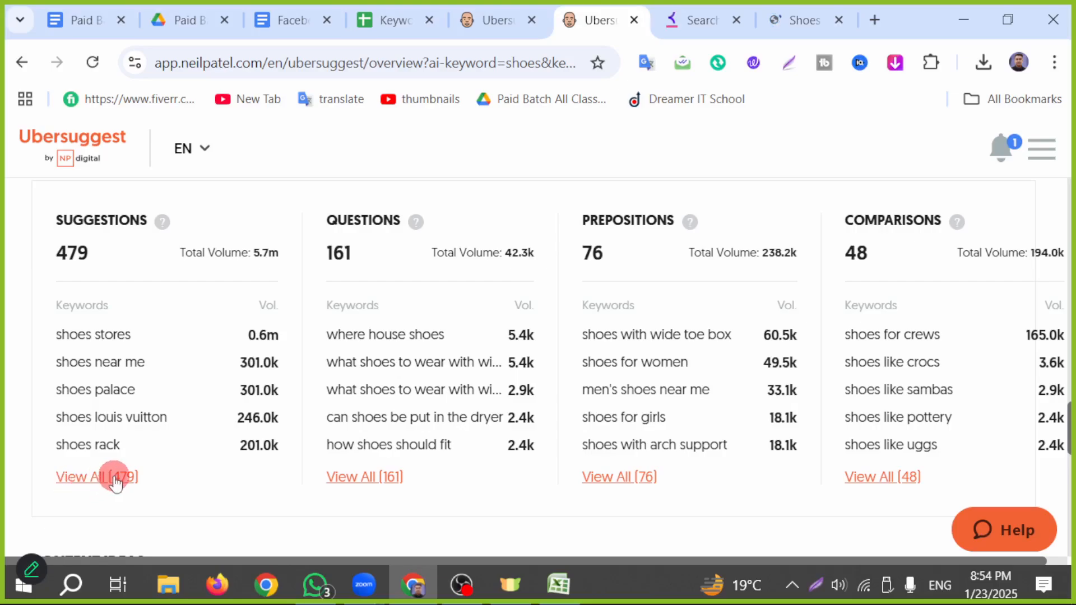
left_click(95, 479)
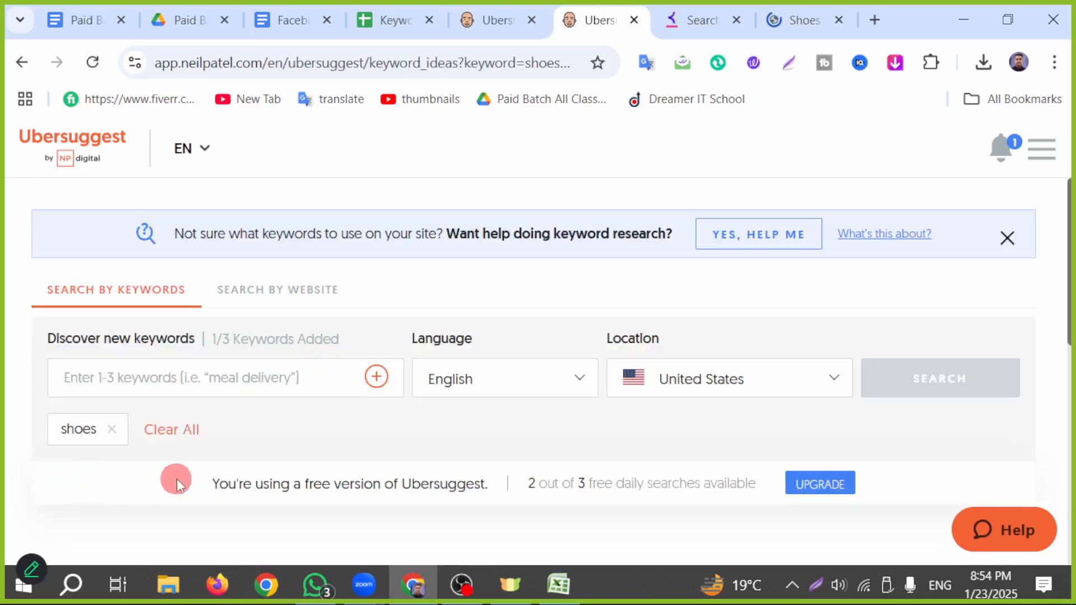
- Select the keywords "shoes" and "shoes stores" in the suggestions table
scroll(308, 422, "down", 9)
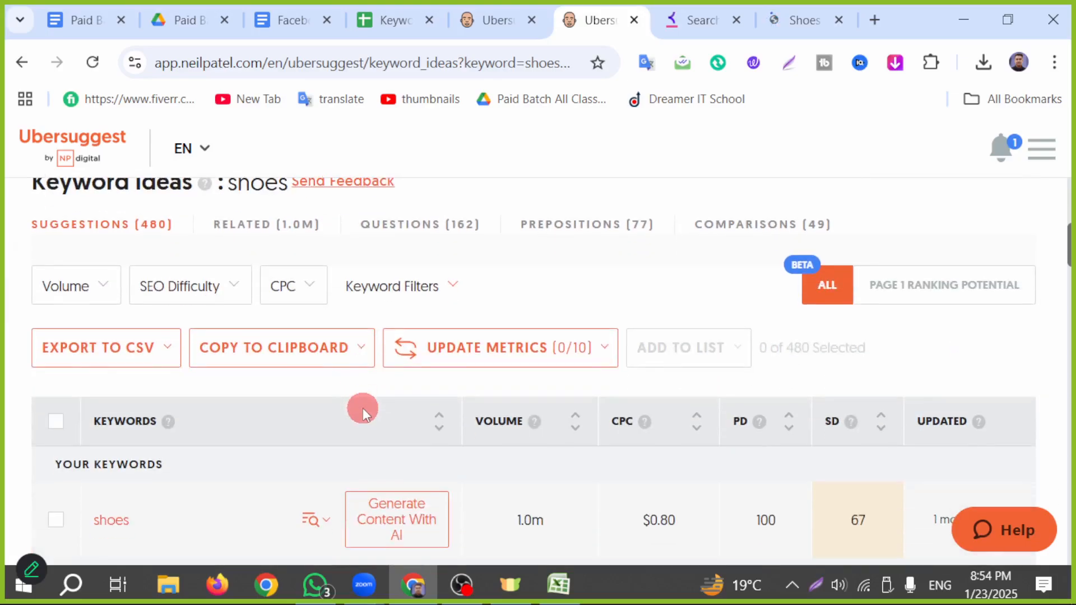
scroll(317, 469, "down", 3)
scroll(241, 480, "up", 6)
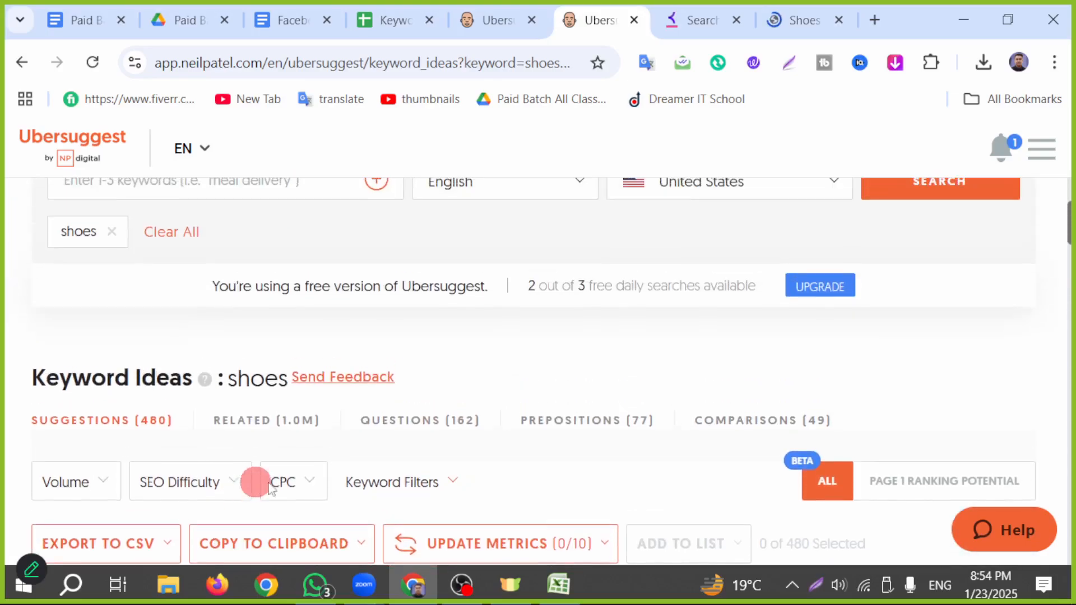
scroll(1070, 373, "down", 4)
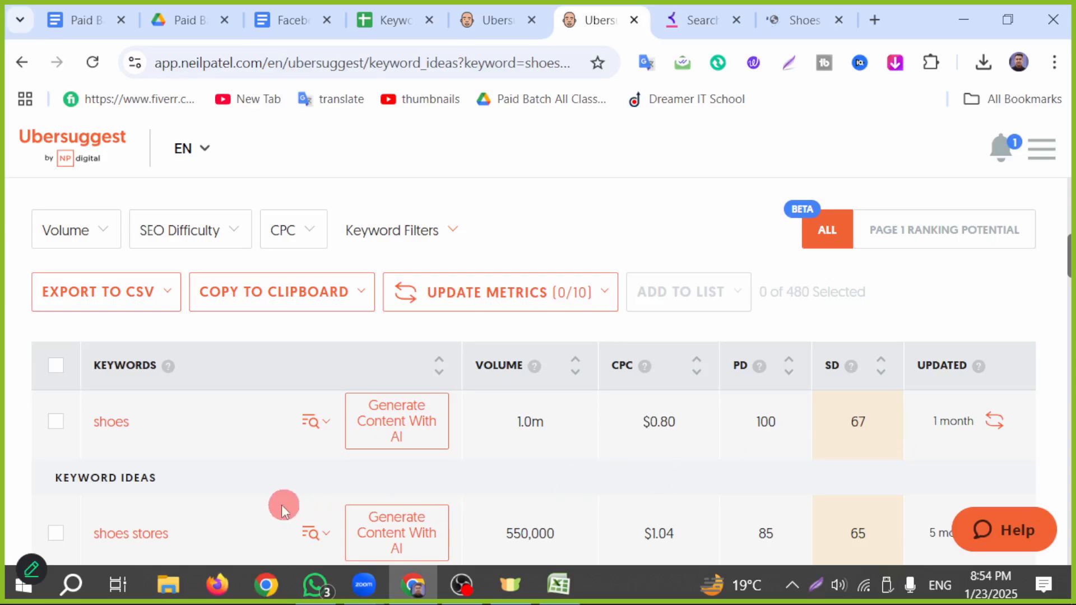
left_click(55, 421)
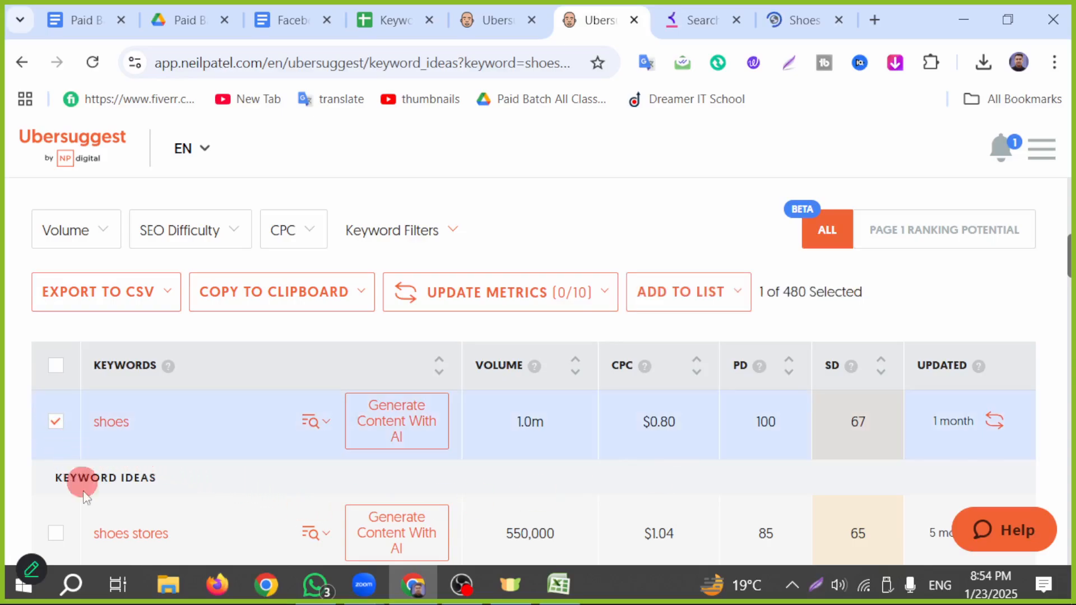
left_click(62, 538)
- Add "shoes near me" and "shoes palace" to the selected keyword suggestions
scroll(252, 472, "down", 2)
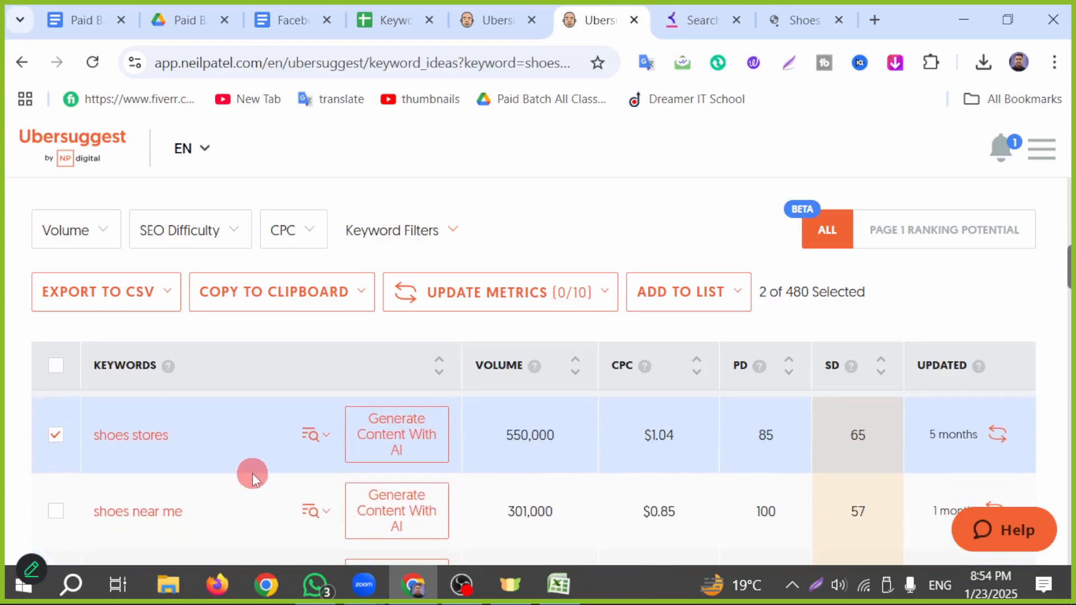
scroll(62, 508, "down", 2)
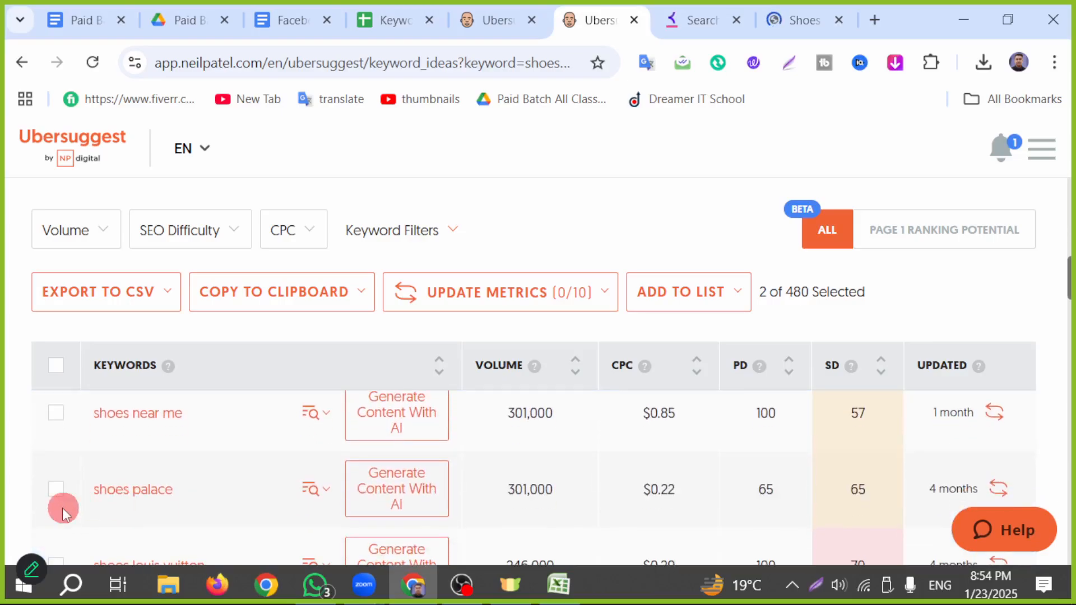
left_click(65, 497)
left_click(55, 413)
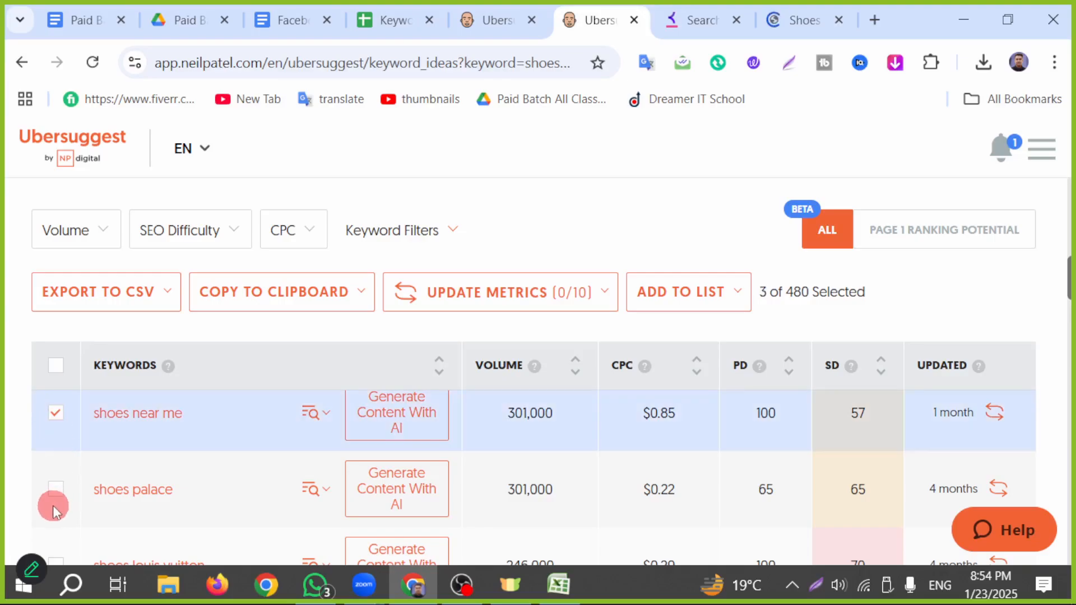
left_click(64, 492)
- Select the keyword suggestions "shoes golden goose" and "shoes show" as well
scroll(241, 481, "down", 2)
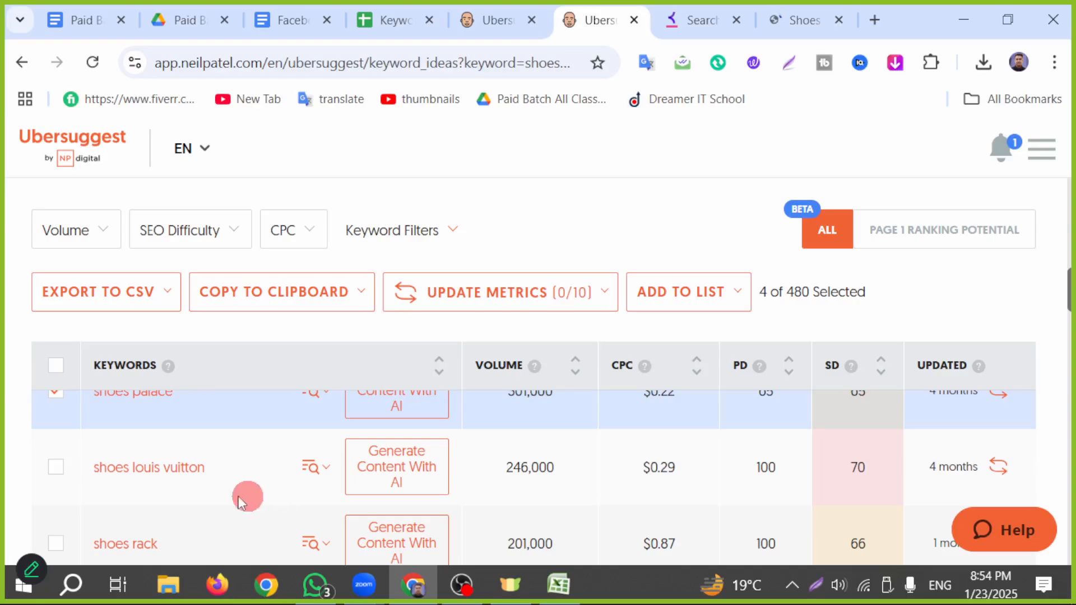
scroll(240, 442, "down", 2)
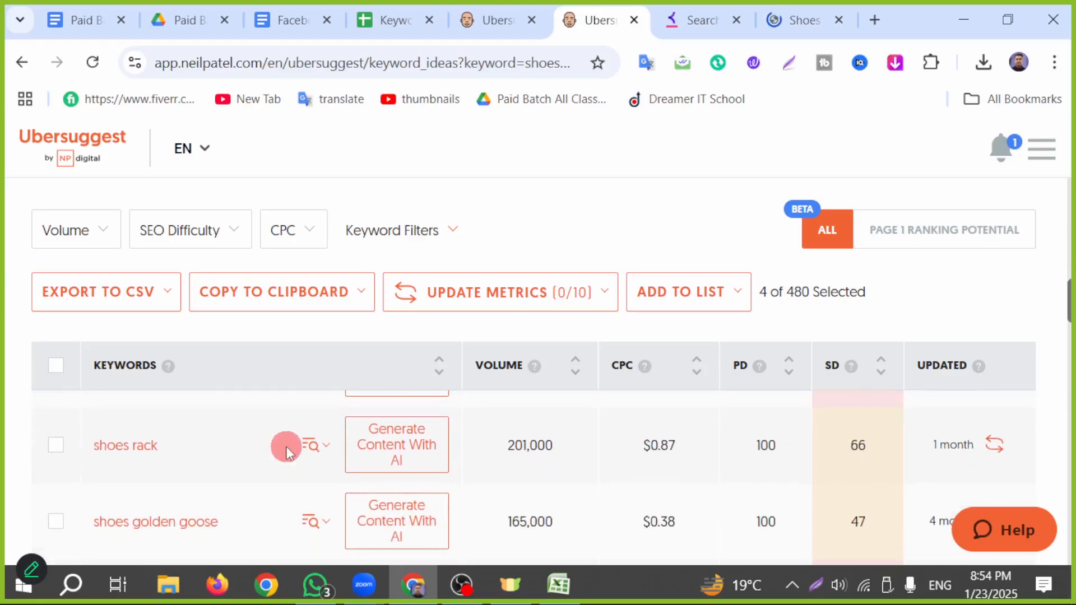
left_click(56, 521)
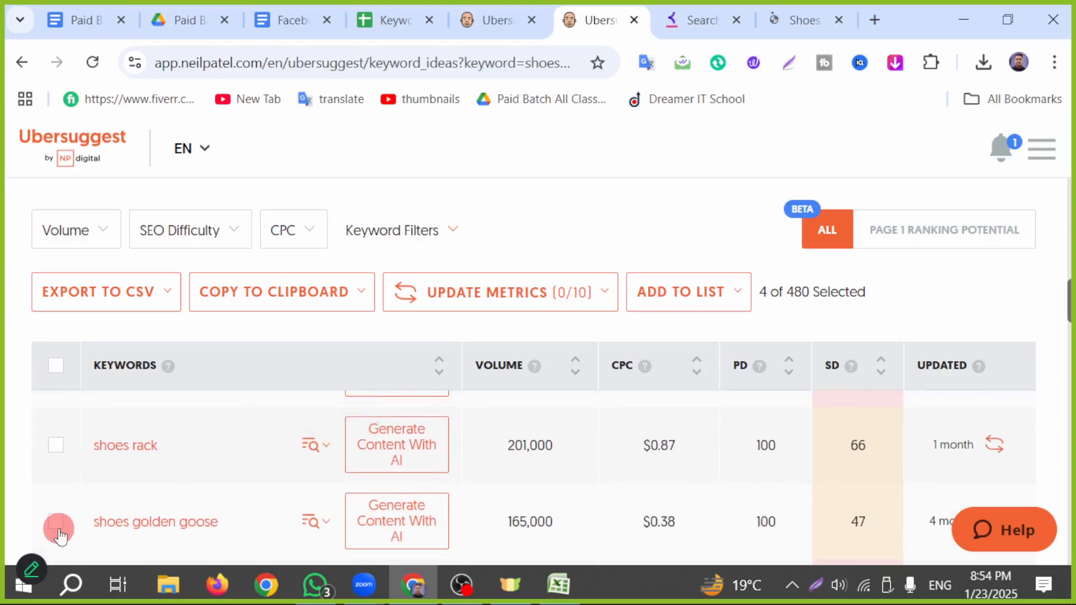
scroll(257, 481, "down", 2)
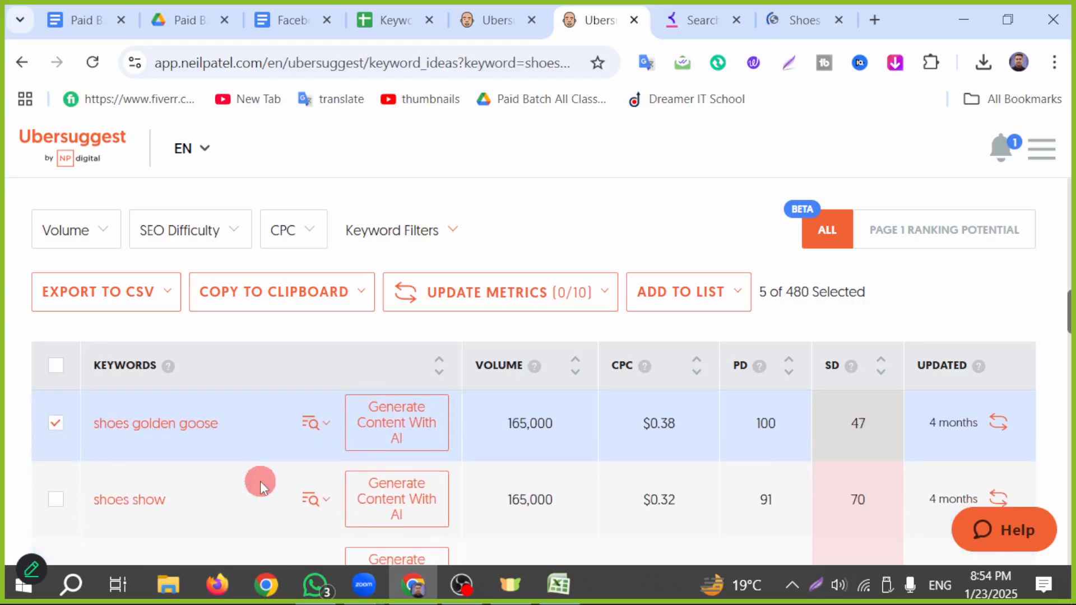
left_click(56, 499)
- Include "shoes mary janes" and "shoes red bottoms" in the keyword selection
scroll(241, 481, "down", 3)
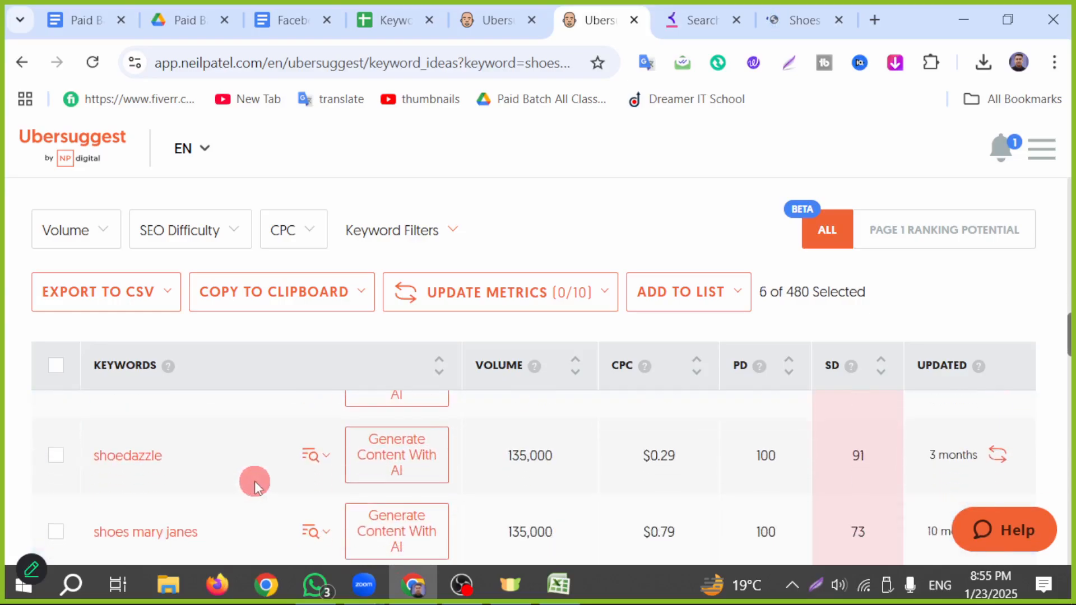
scroll(259, 482, "down", 2)
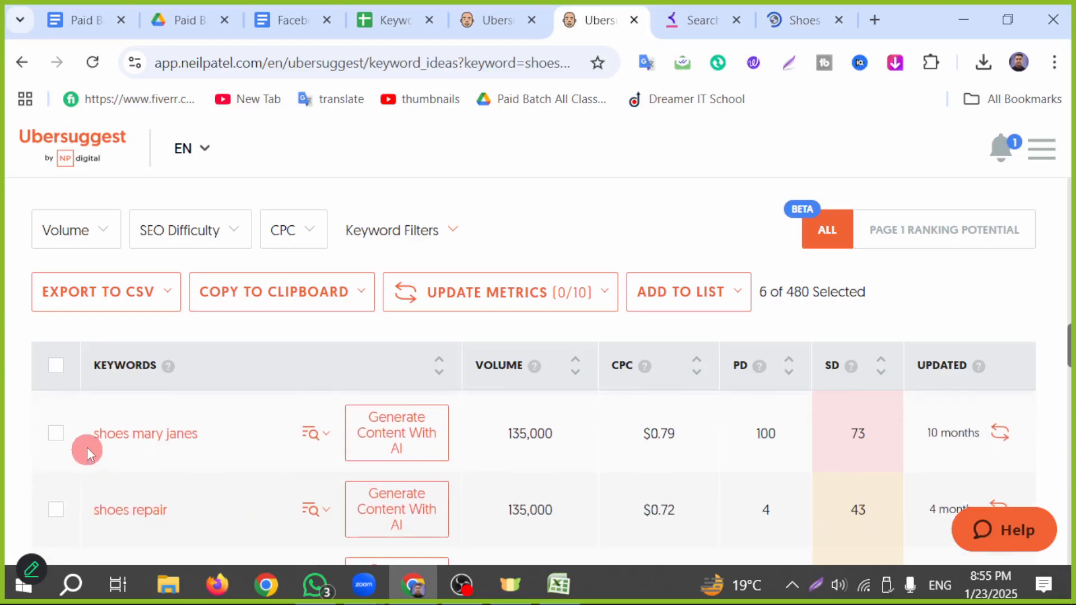
left_click(55, 436)
scroll(227, 521, "down", 2)
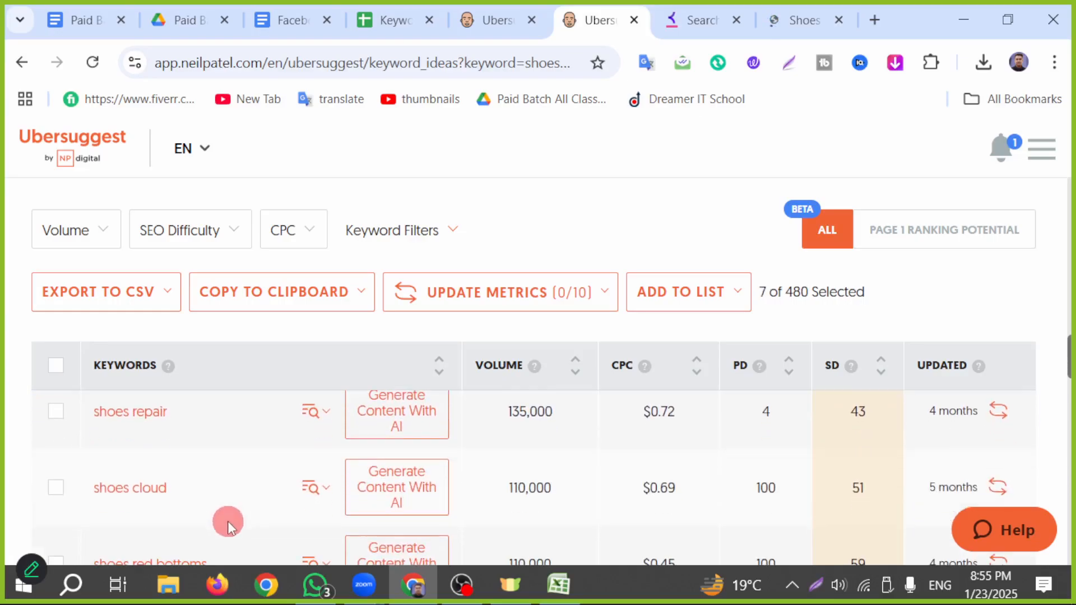
scroll(193, 503, "down", 2)
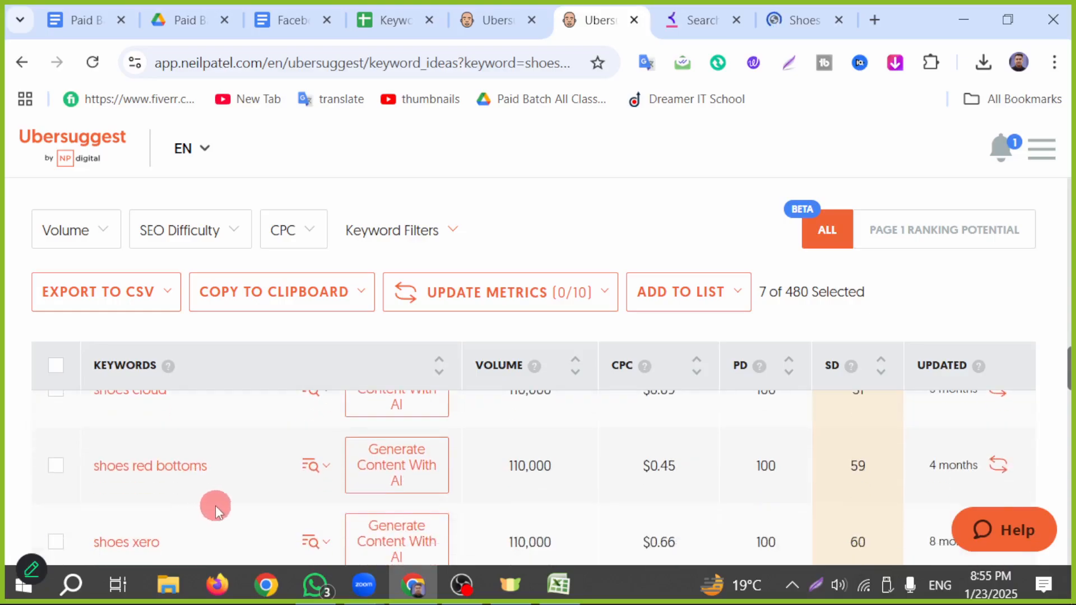
left_click(55, 465)
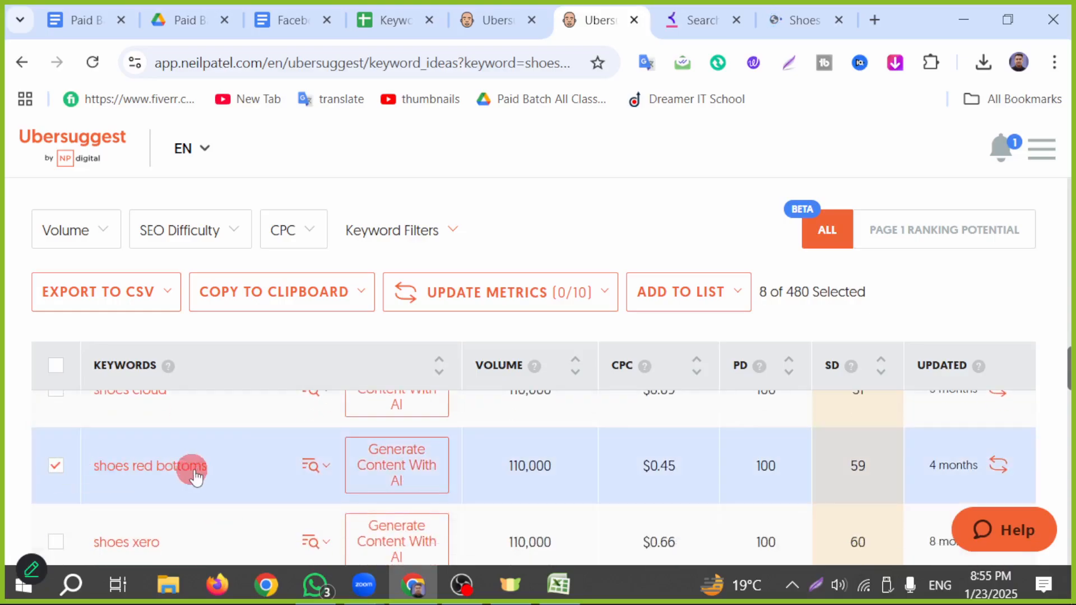
- Find the suggestion "shoes for men" further down the table and add it to the selection
scroll(202, 476, "down", 2)
scroll(215, 469, "down", 1)
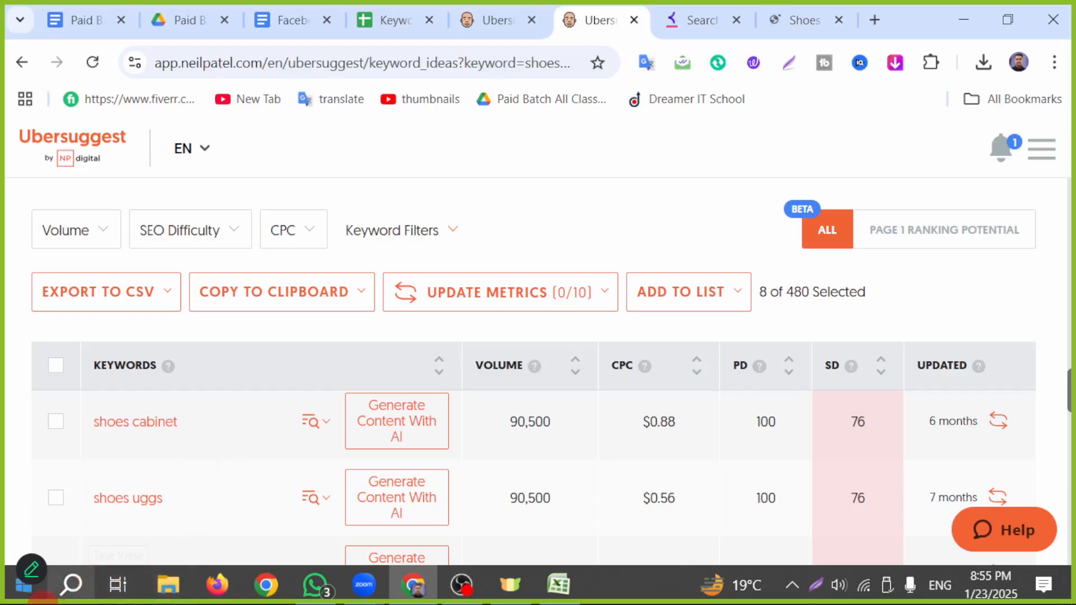
scroll(123, 480, "down", 1)
scroll(225, 512, "down", 3)
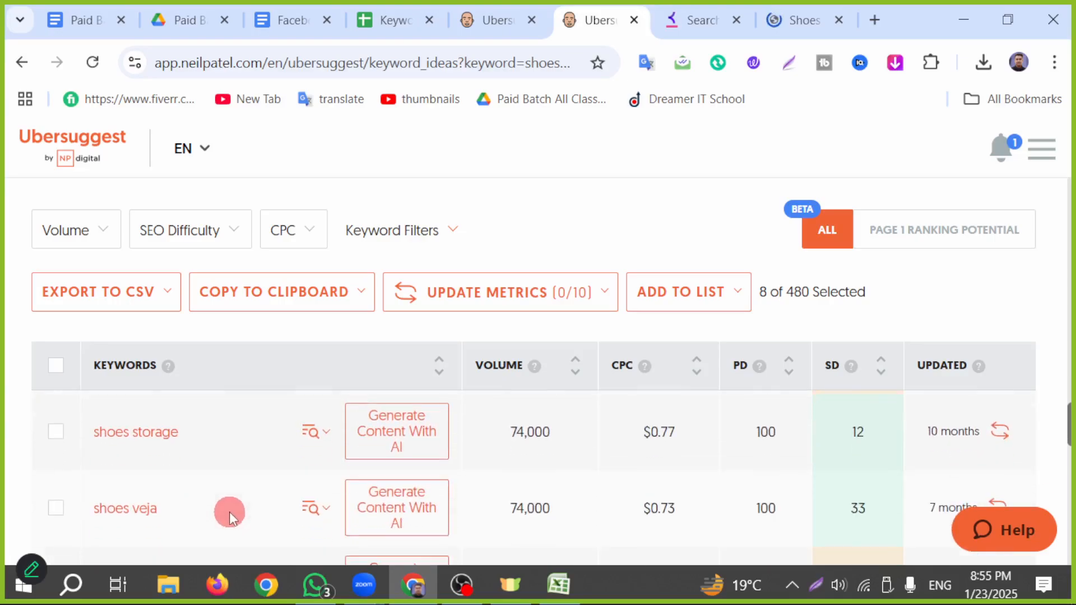
scroll(177, 474, "down", 3)
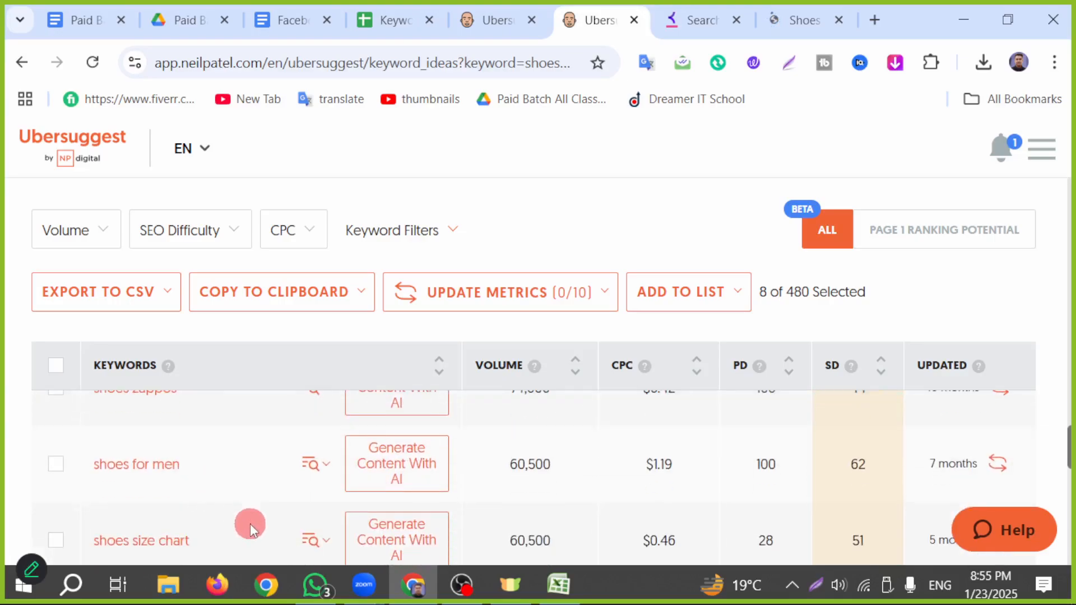
left_click(56, 465)
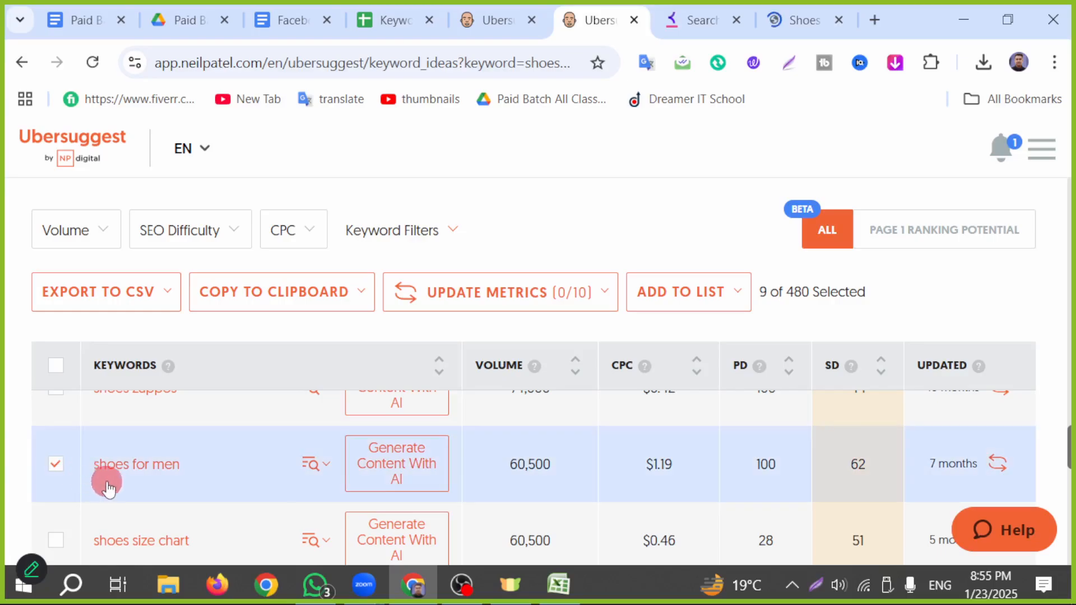
- Examine the remaining keyword suggestions on the first results page, through to the page navigation at its end
scroll(210, 496, "down", 2)
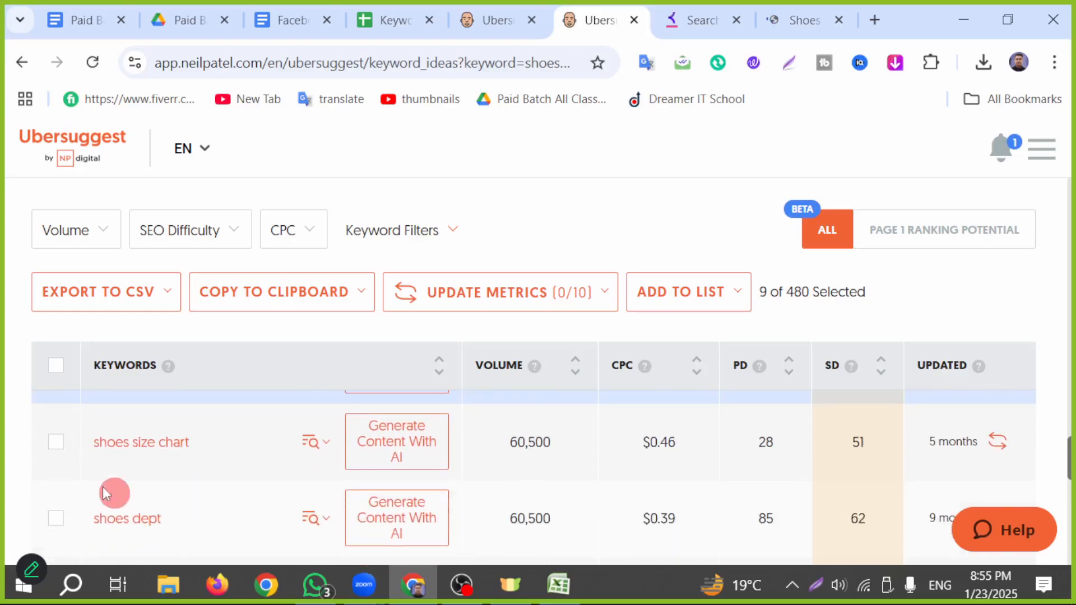
scroll(216, 466, "down", 2)
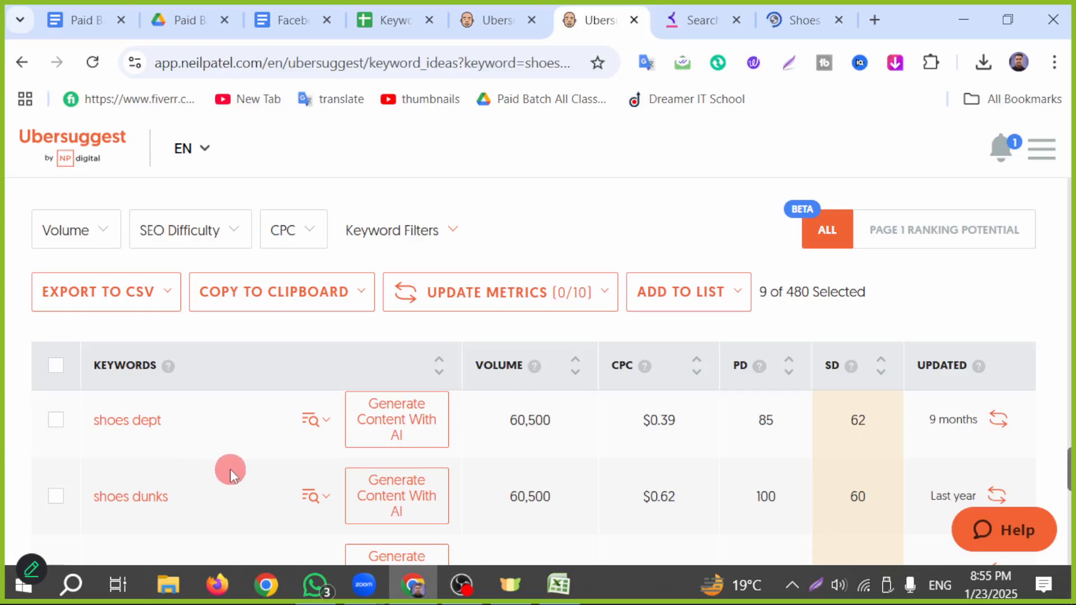
scroll(230, 474, "down", 5)
scroll(237, 484, "down", 2)
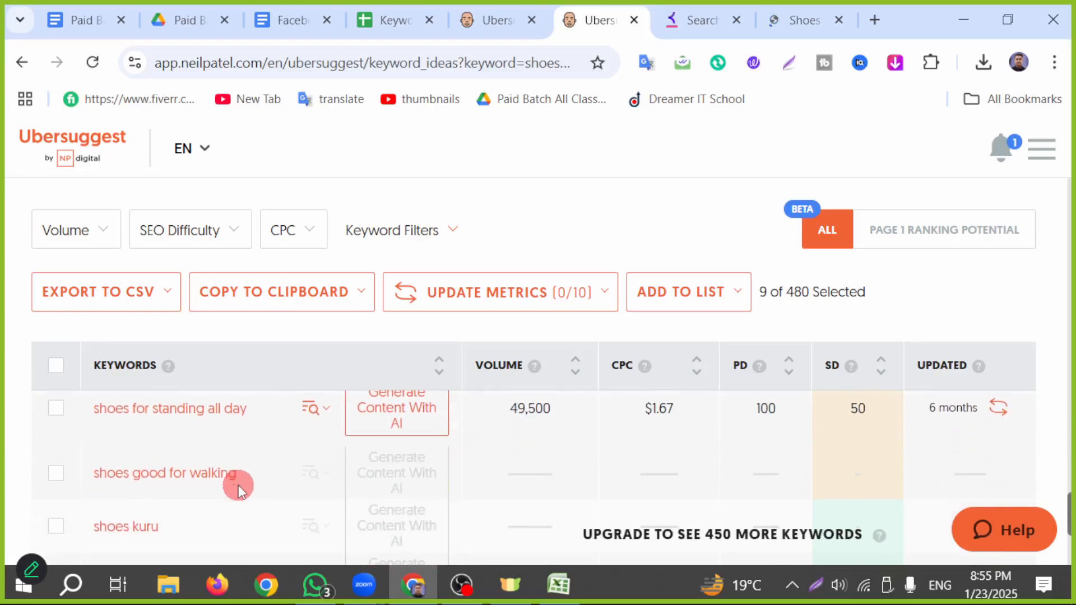
scroll(237, 487, "down", 2)
scroll(245, 489, "down", 3)
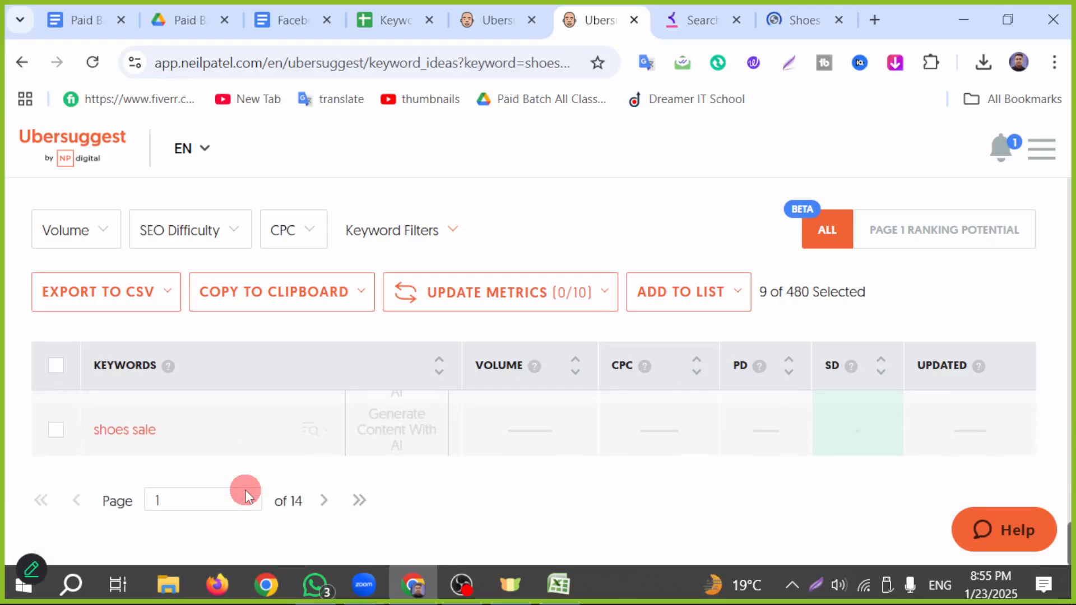
scroll(249, 496, "up", 1)
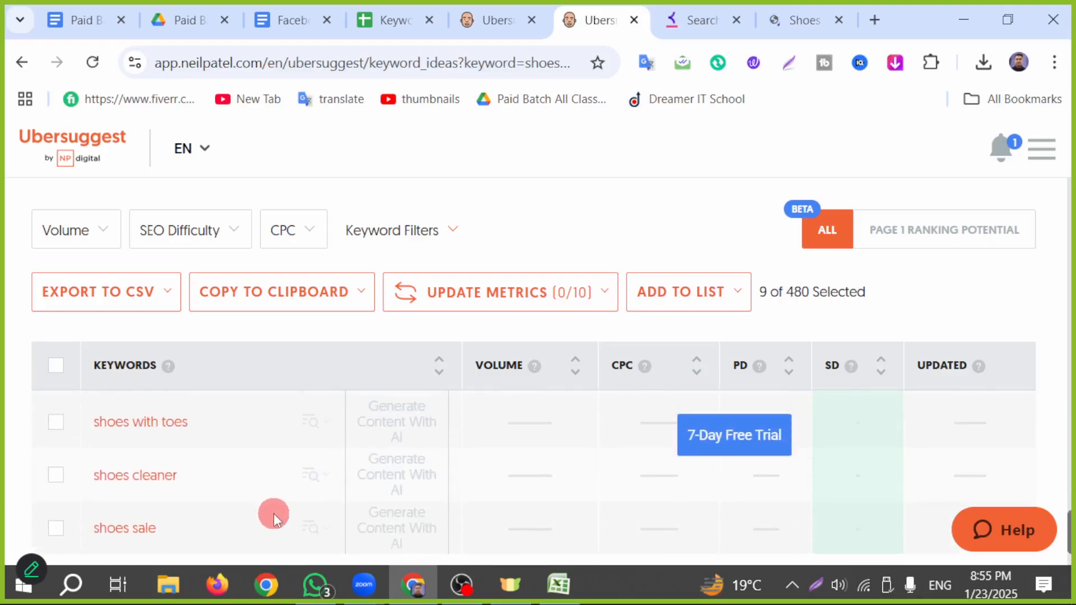
scroll(278, 512, "down", 2)
scroll(314, 518, "up", 1)
scroll(436, 525, "down", 1)
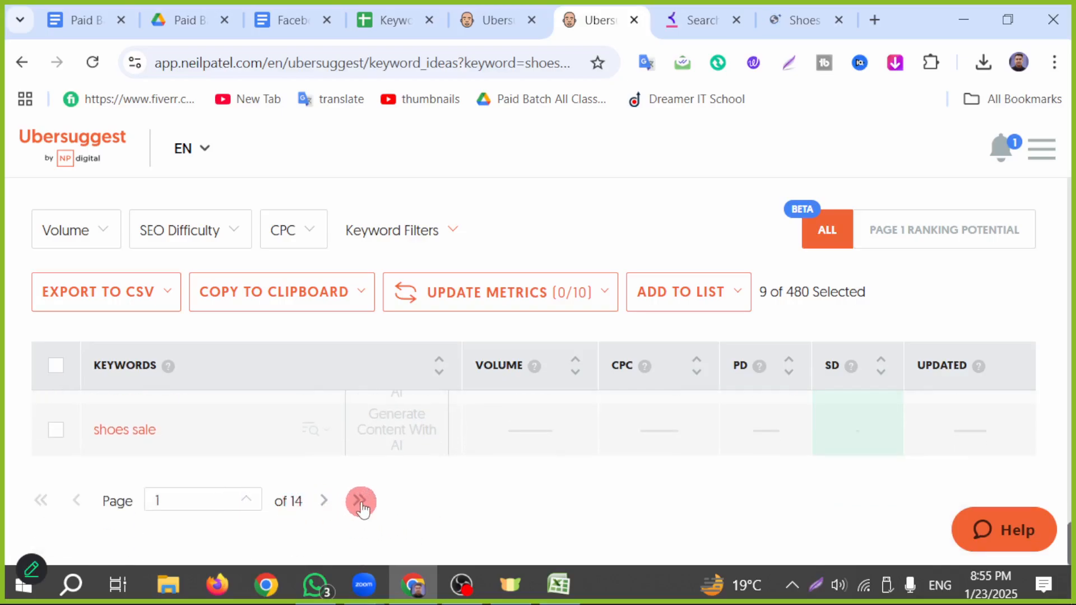
- Go to the last page of keyword suggestions, page 14, and look through the keywords listed there
left_click(359, 502)
scroll(337, 483, "down", 6)
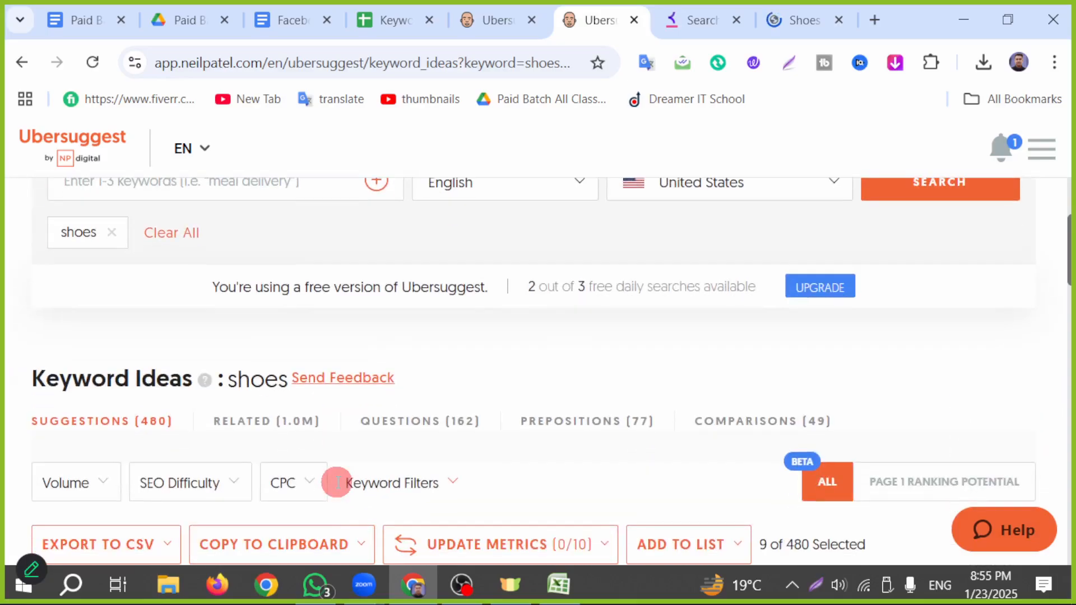
scroll(338, 484, "down", 2)
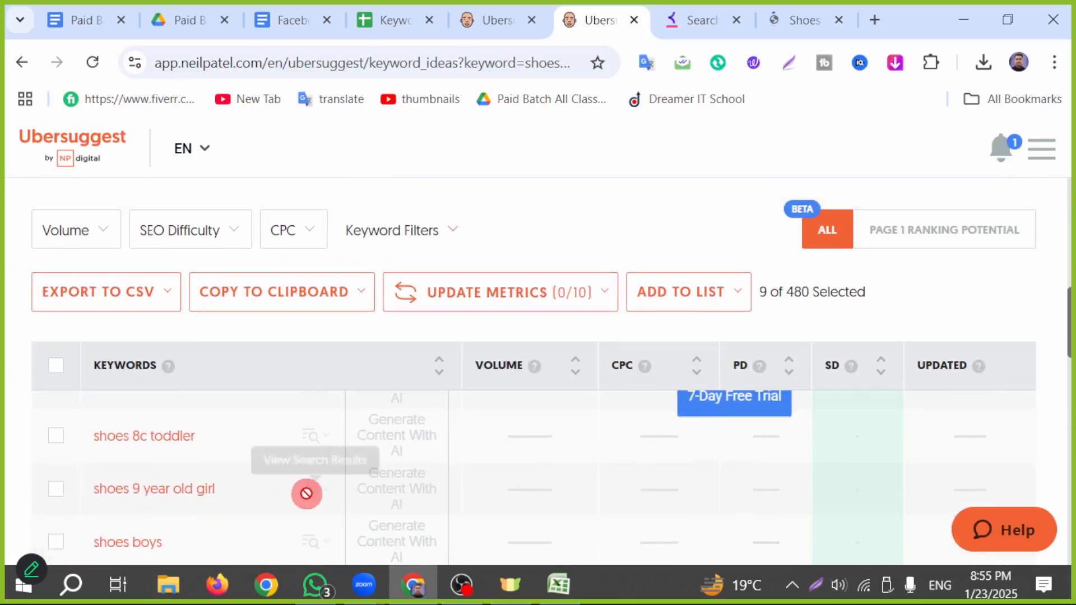
scroll(307, 492, "down", 2)
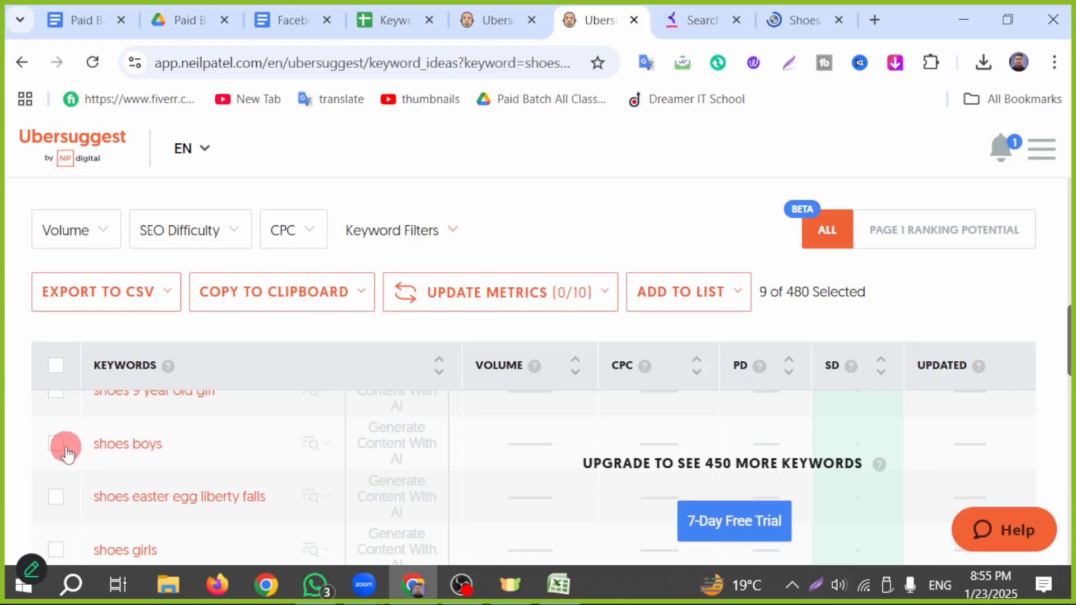
scroll(257, 504, "down", 4)
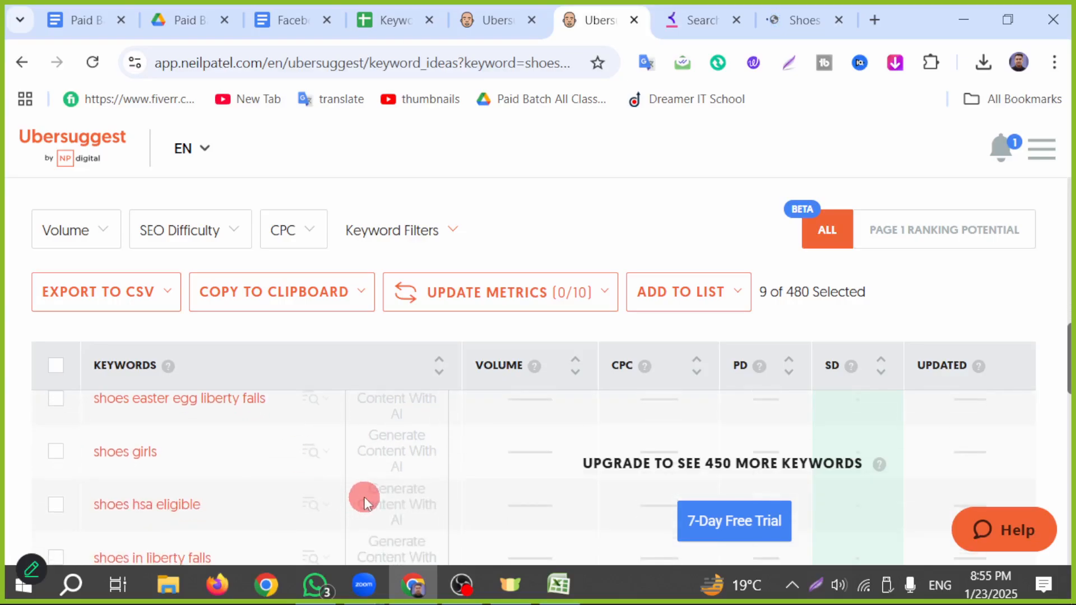
scroll(216, 495, "down", 1)
scroll(266, 494, "up", 1)
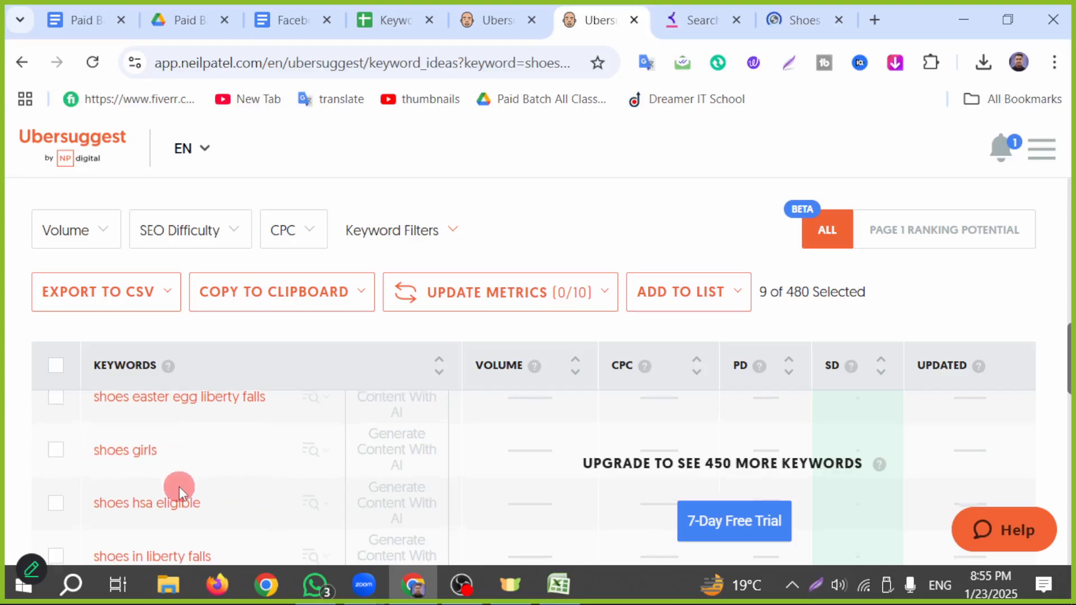
scroll(179, 486, "down", 7)
scroll(275, 511, "down", 4)
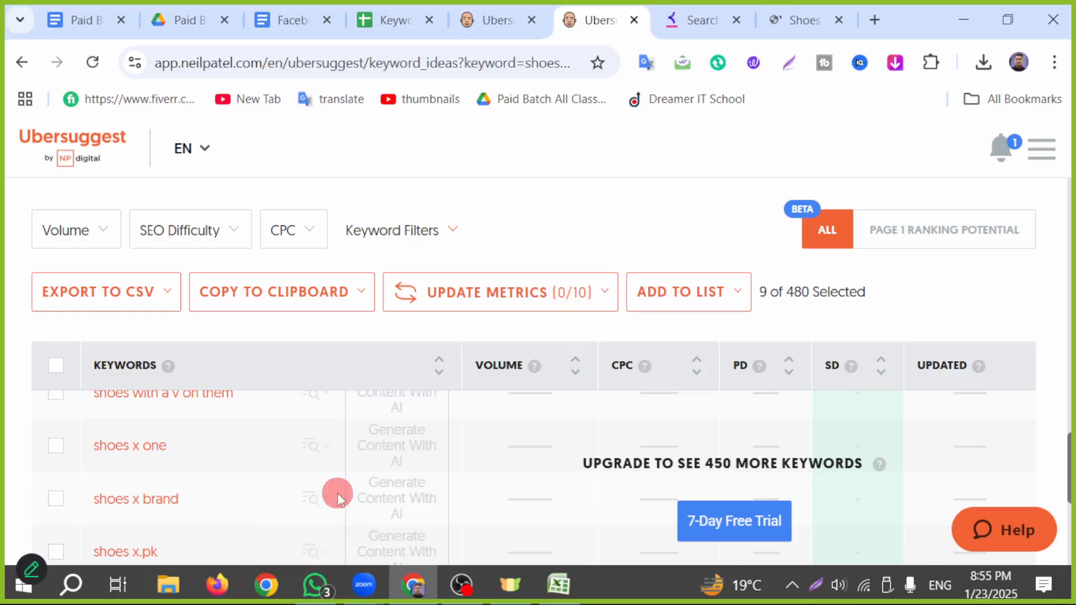
scroll(204, 508, "down", 4)
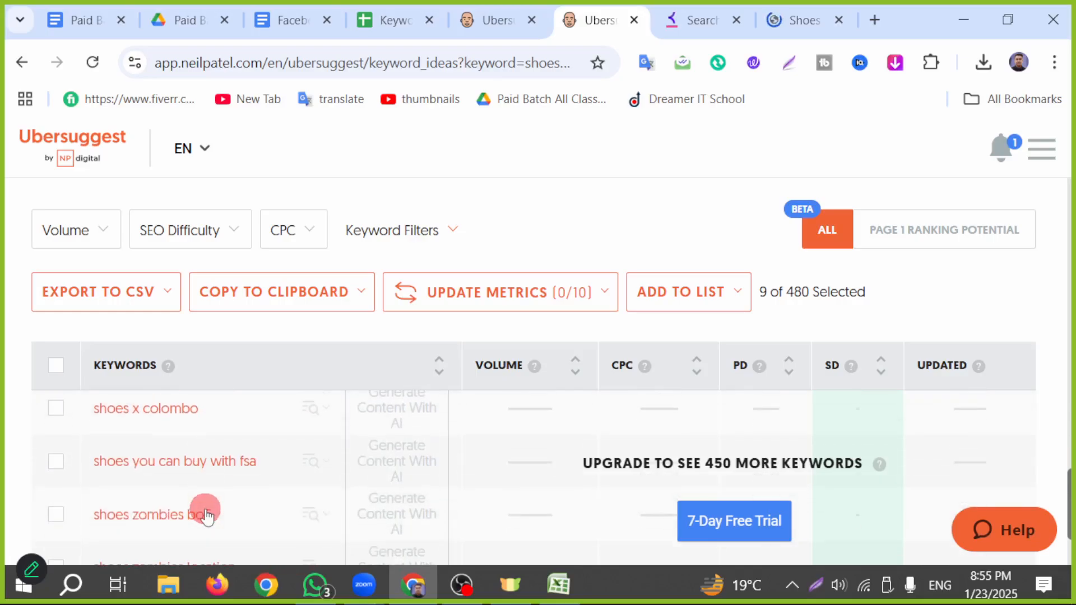
scroll(206, 499, "down", 3)
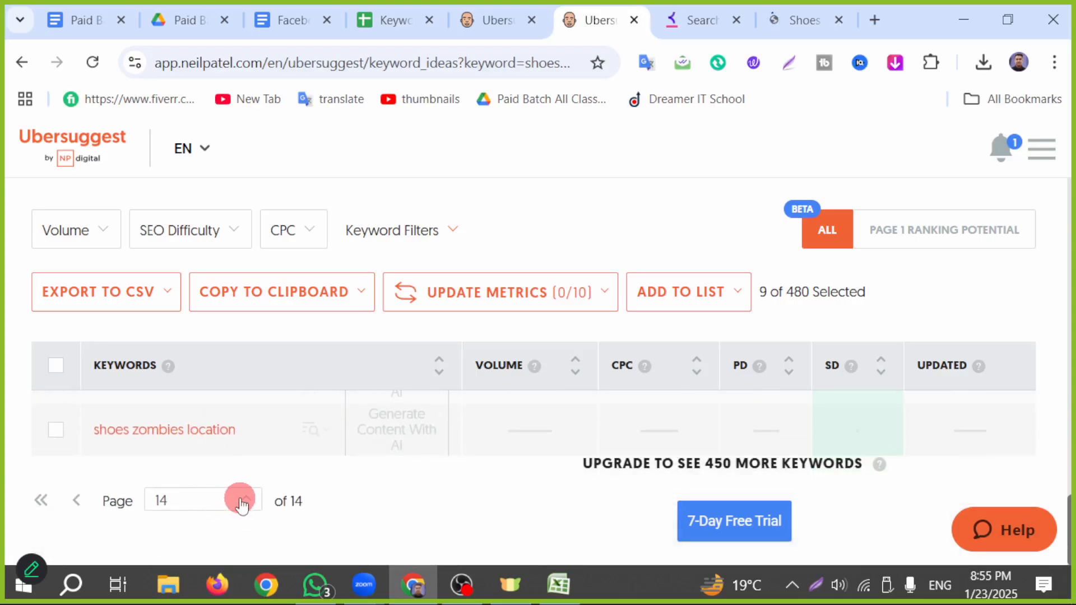
scroll(902, 422, "up", 10)
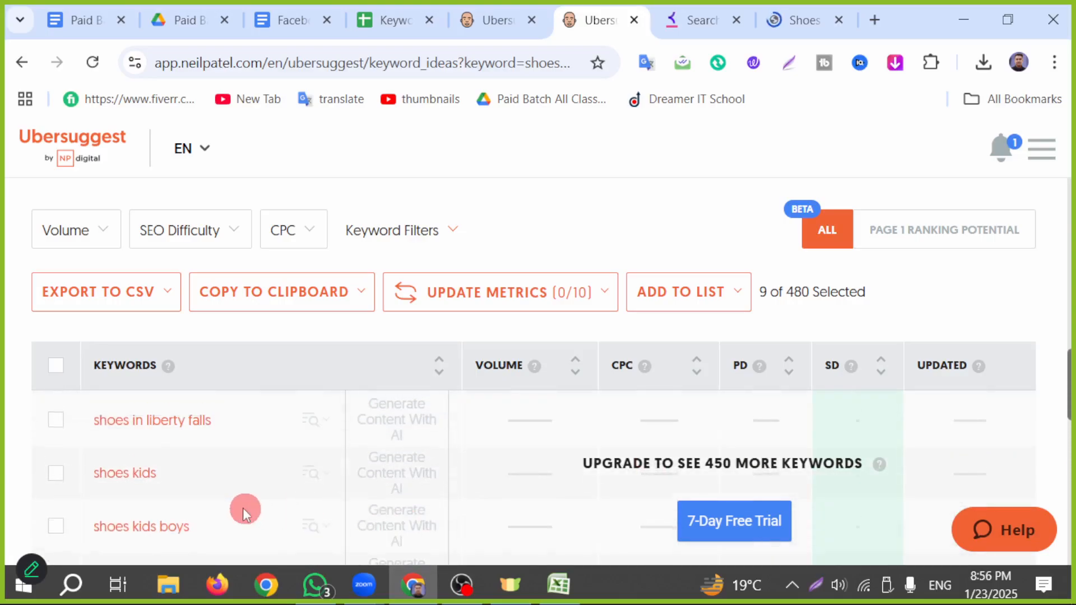
- Mark the Copy to Clipboard and Export to CSV options with red arrows on a screen capture, and discard the capture
scroll(763, 404, "down", 2)
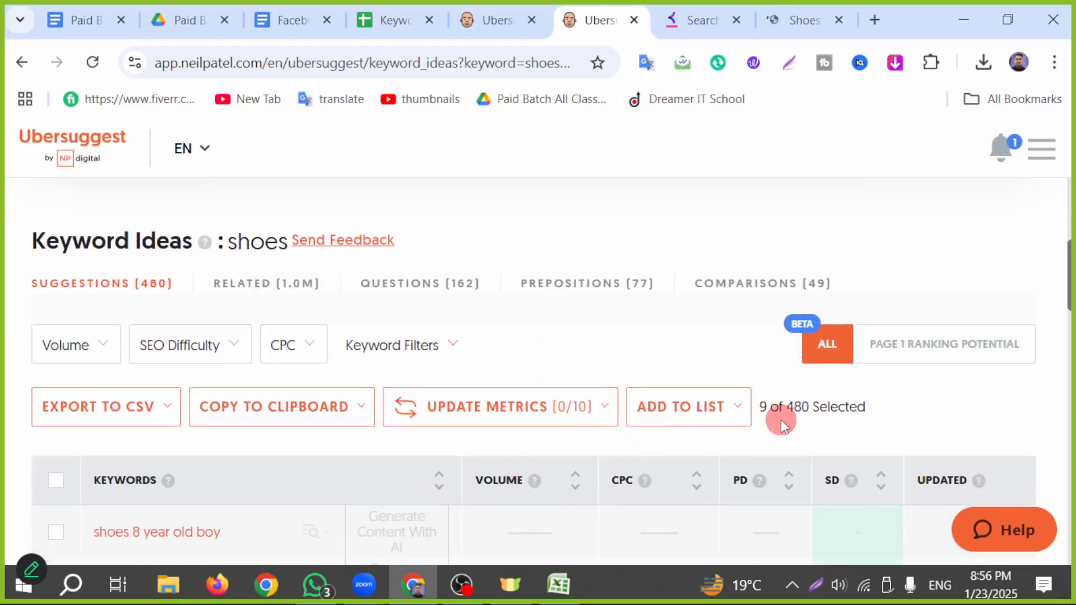
scroll(778, 418, "down", 2)
scroll(874, 410, "down", 2)
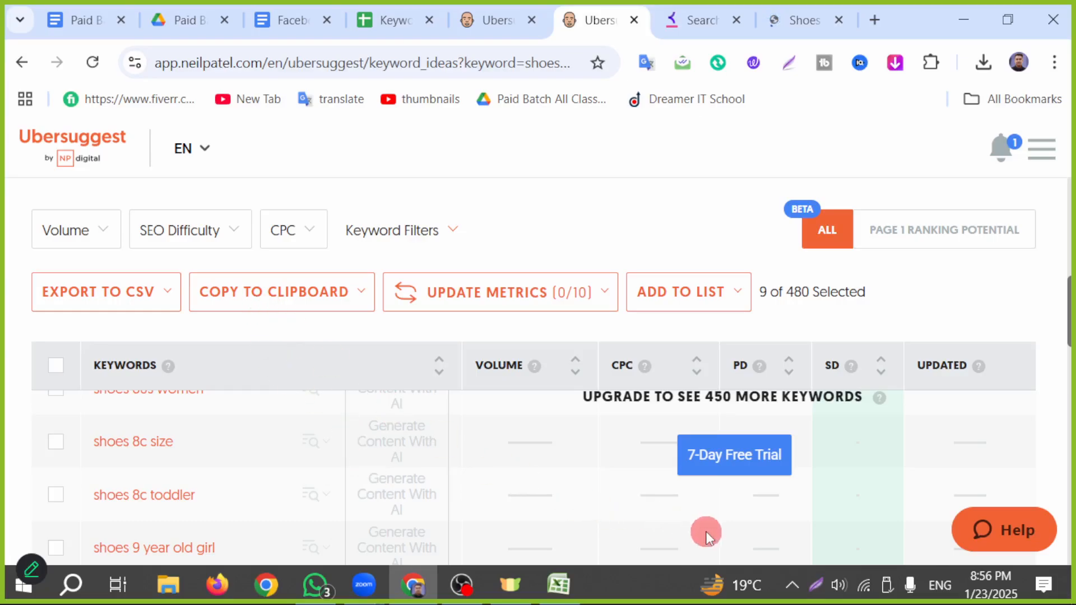
left_click(817, 586)
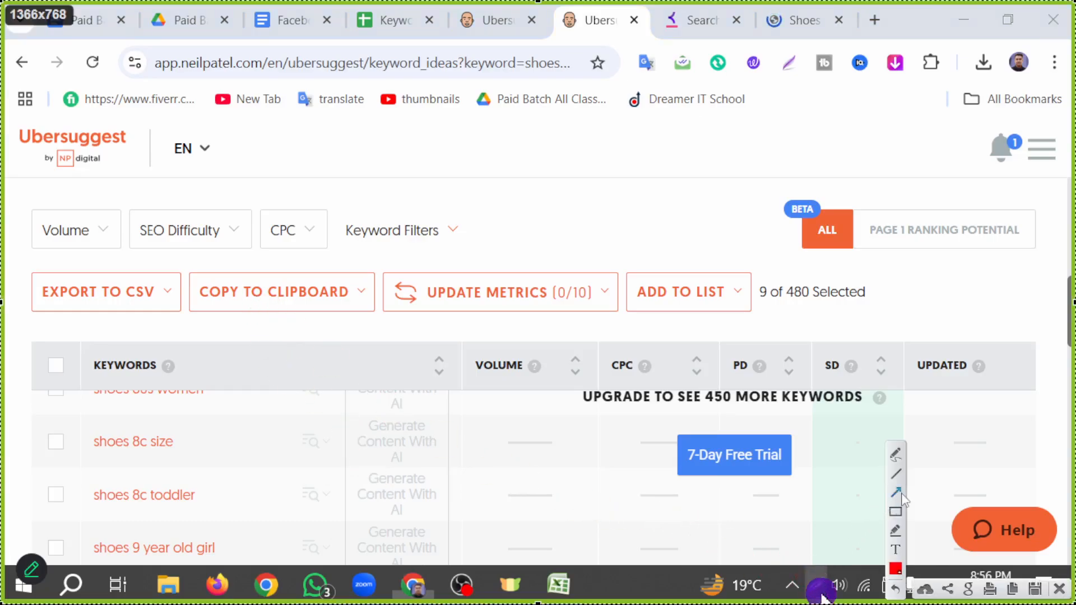
left_click_drag(236, 112, 280, 280)
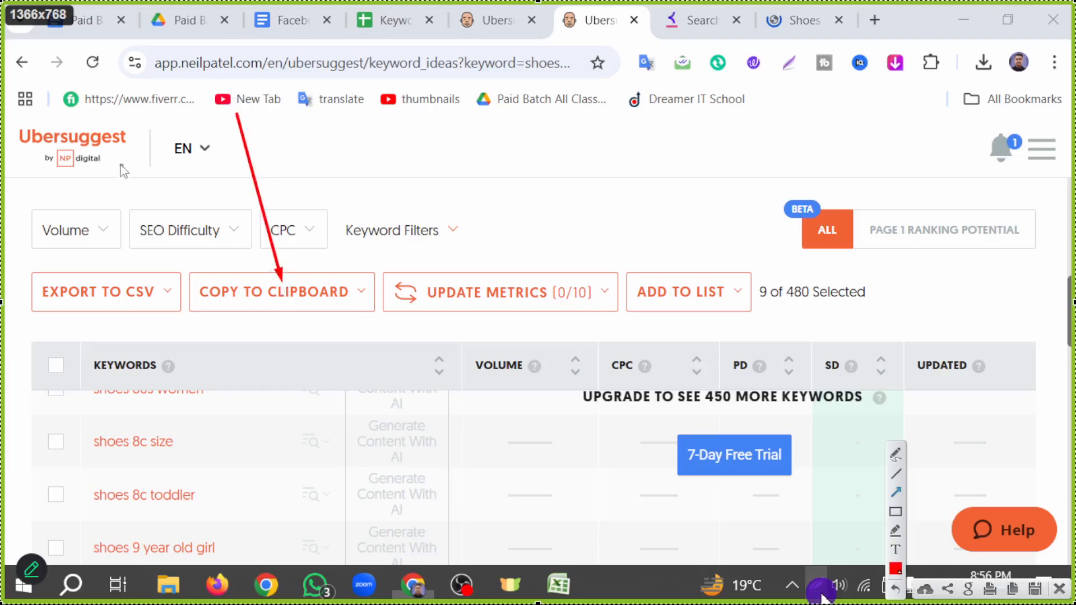
mouse_move(113, 156)
left_mouse_down()
mouse_move(115, 274)
mouse_move(134, 284)
left_mouse_up()
left_click(1059, 589)
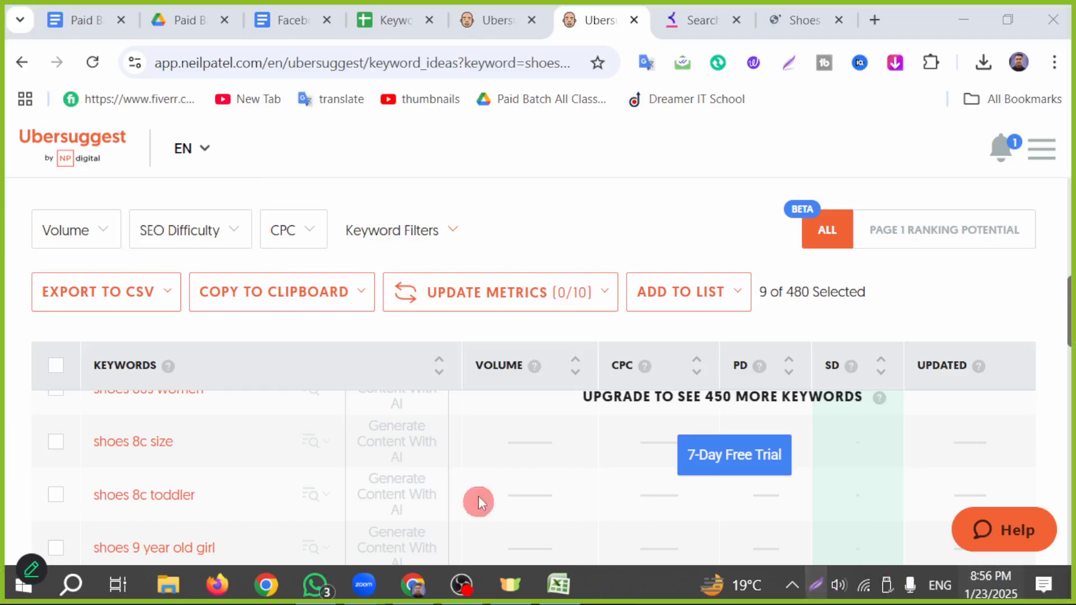
- Try to copy the selected keywords from the suggestions table to the clipboard
left_click(272, 296)
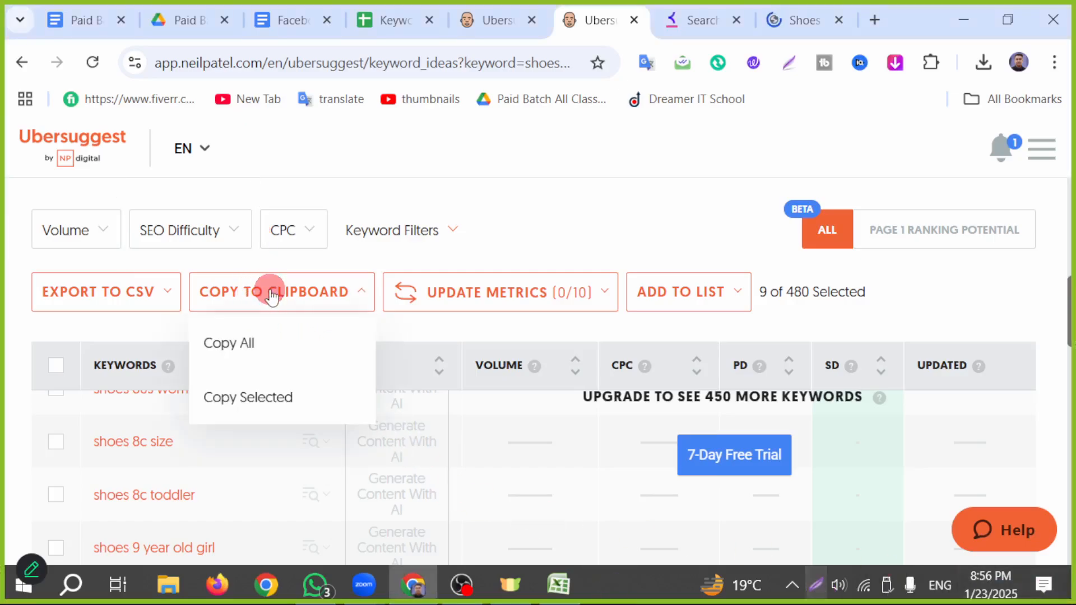
left_click(221, 353)
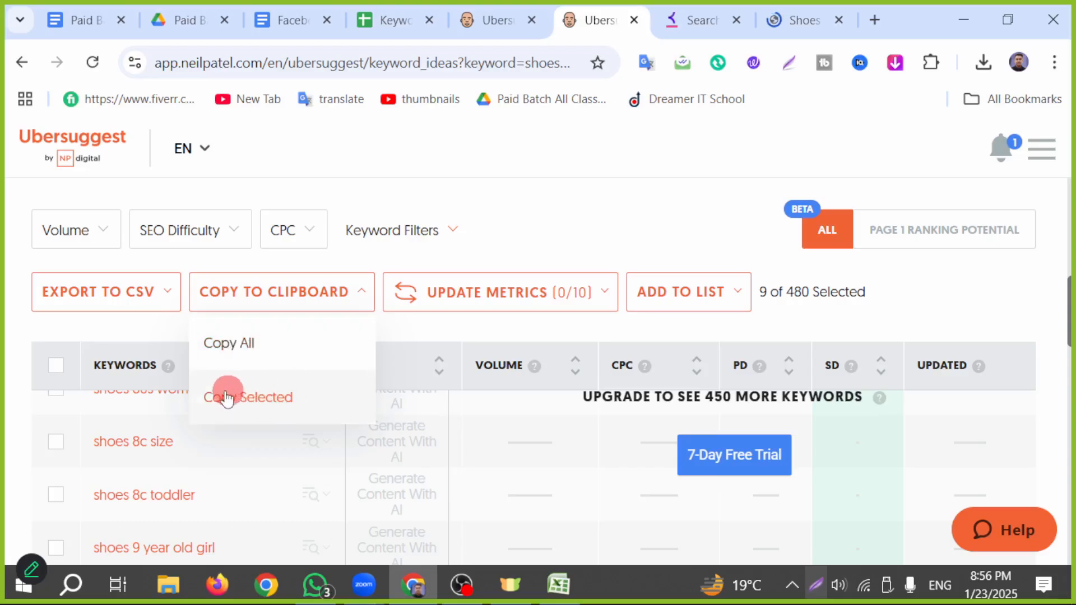
left_click(259, 403)
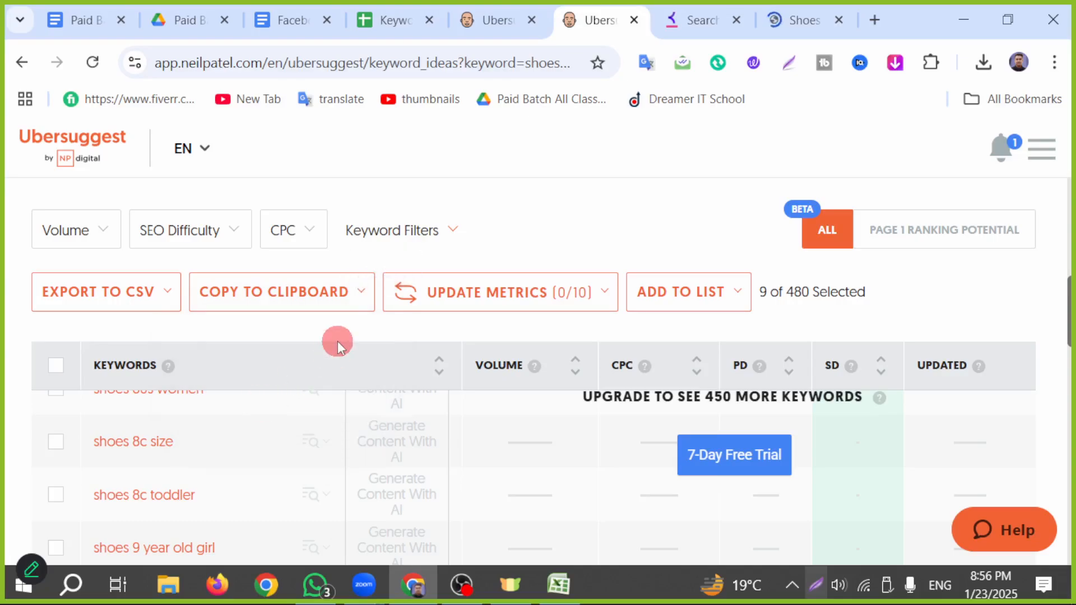
- Paste the clipboard content into cell B19 of the Keyword Reserach sheet, below "shoes cheap", and clear the cell again
left_click(367, 22)
scroll(212, 479, "down", 5)
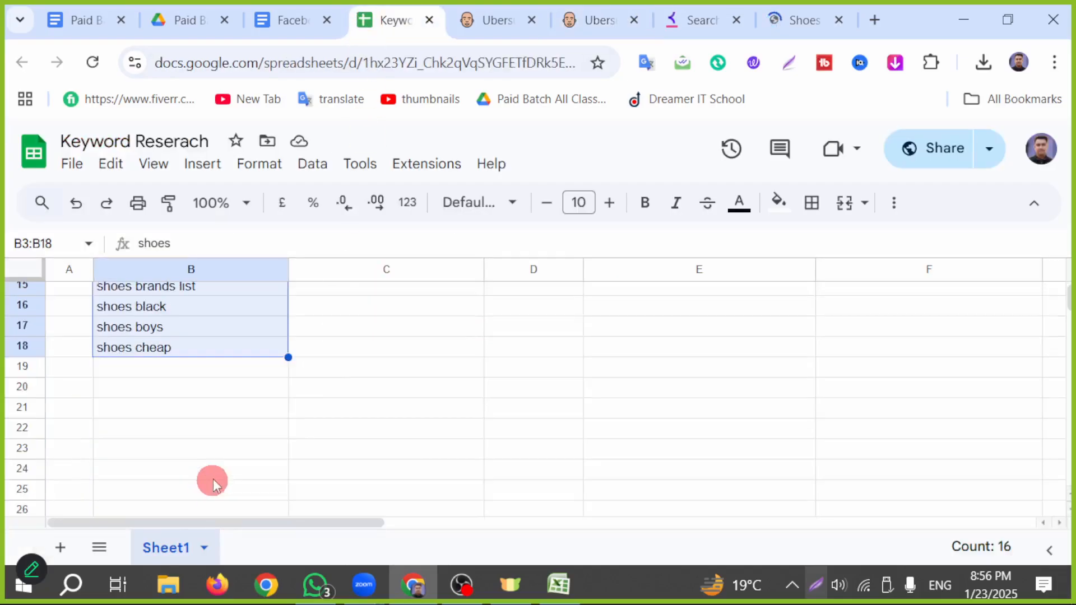
left_click(142, 374)
key("ctrl+v")
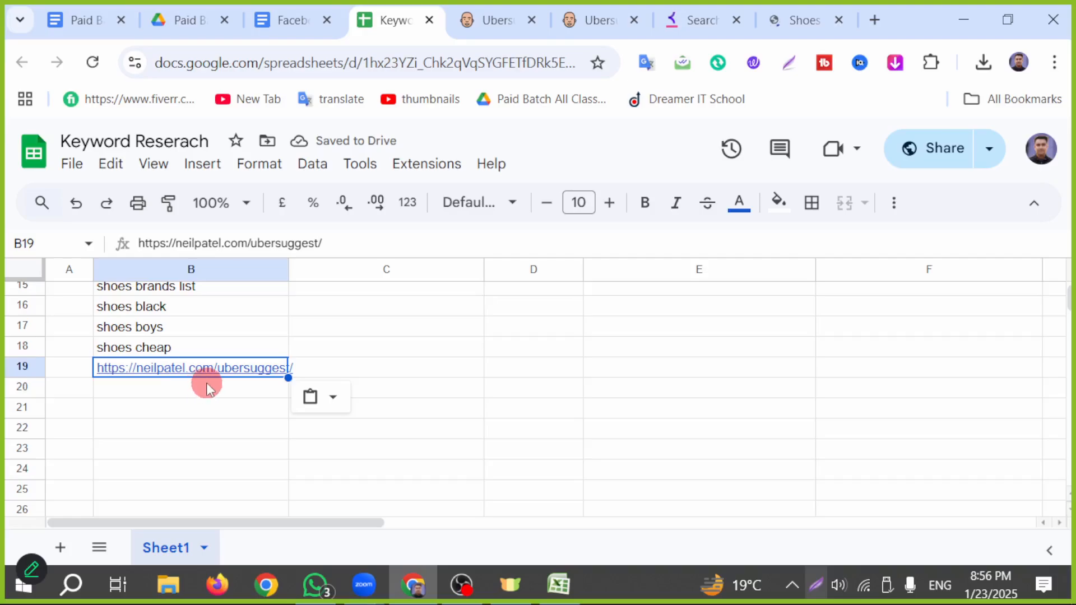
key("Delete")
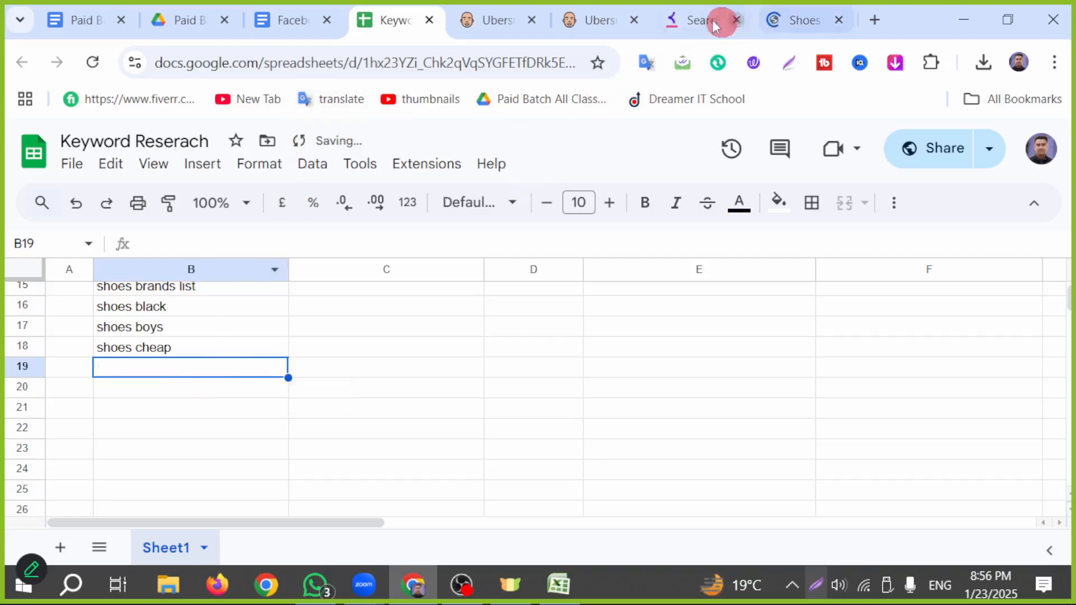
- Go back to the Ubersuggest keyword ideas and look through the suggestions on page 14, down to the page navigation
left_click(795, 17)
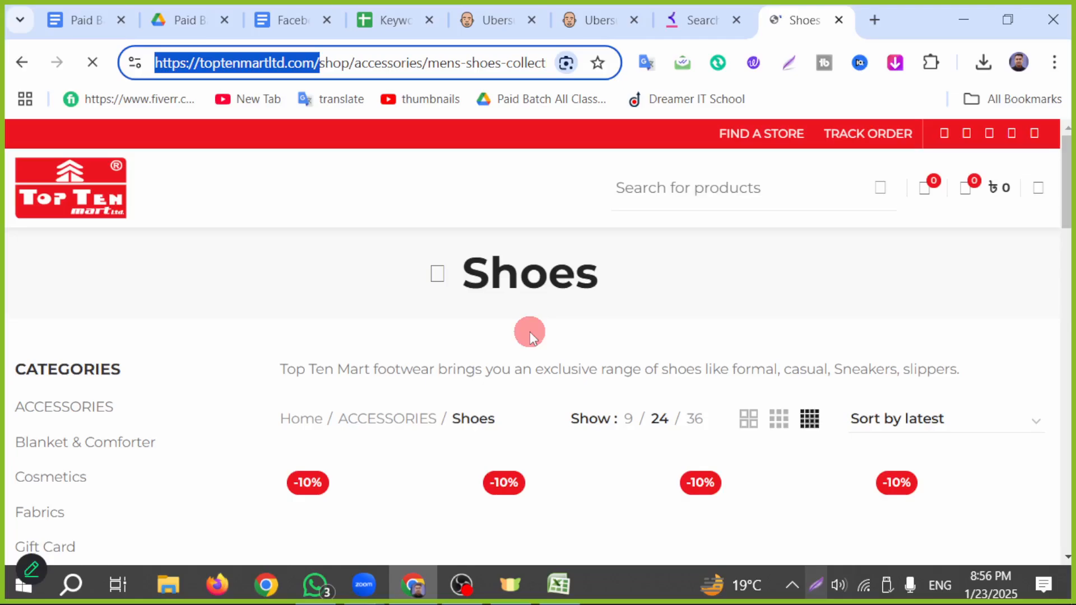
left_click(597, 30)
scroll(289, 436, "up", 5)
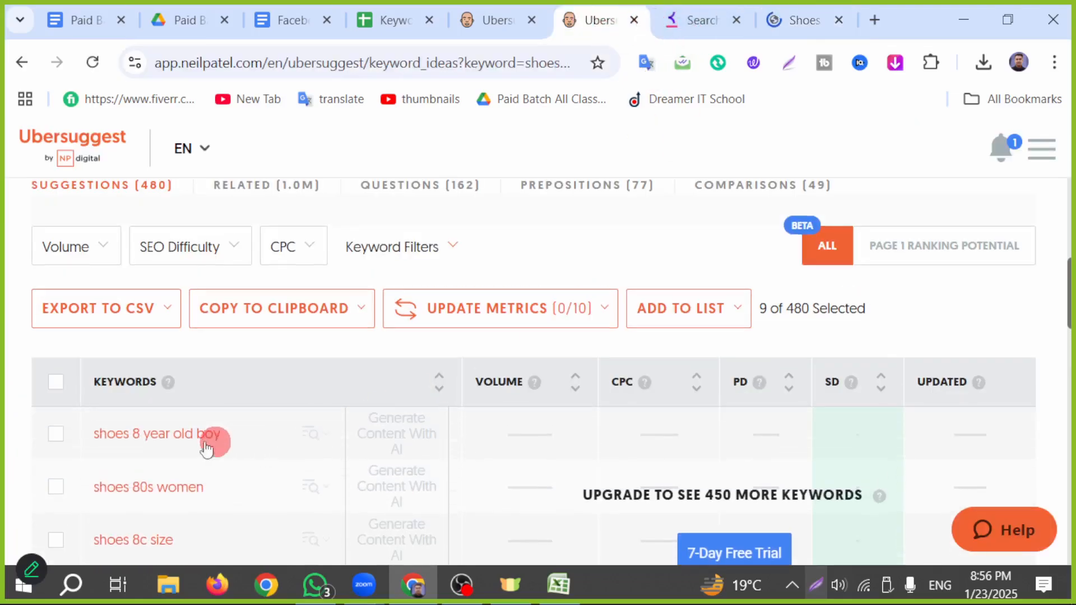
scroll(163, 456, "down", 5)
scroll(168, 461, "up", 2)
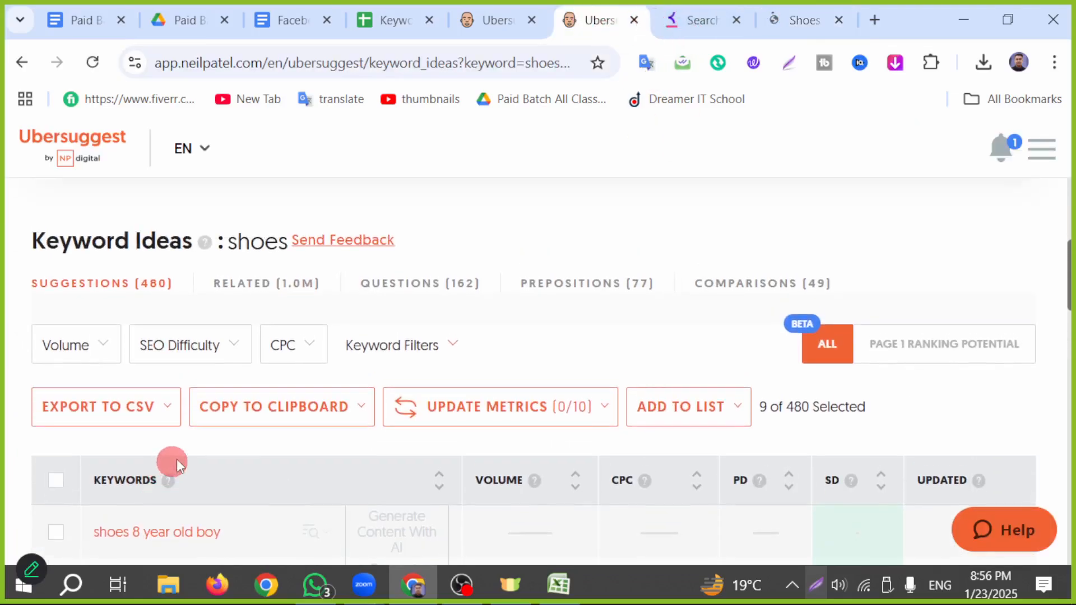
scroll(221, 435, "down", 10)
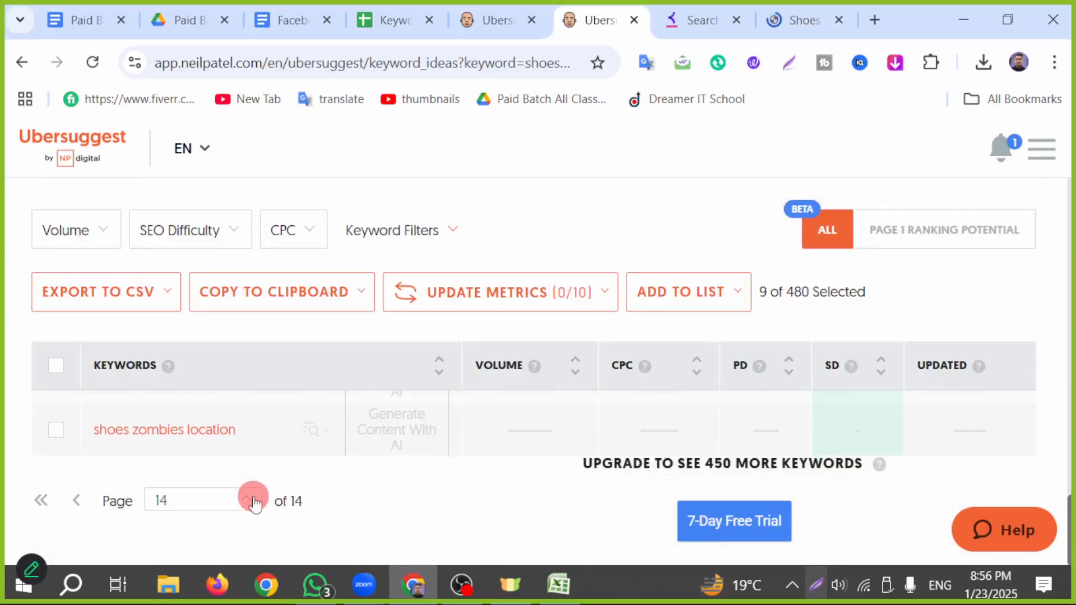
scroll(254, 501, "up", 10)
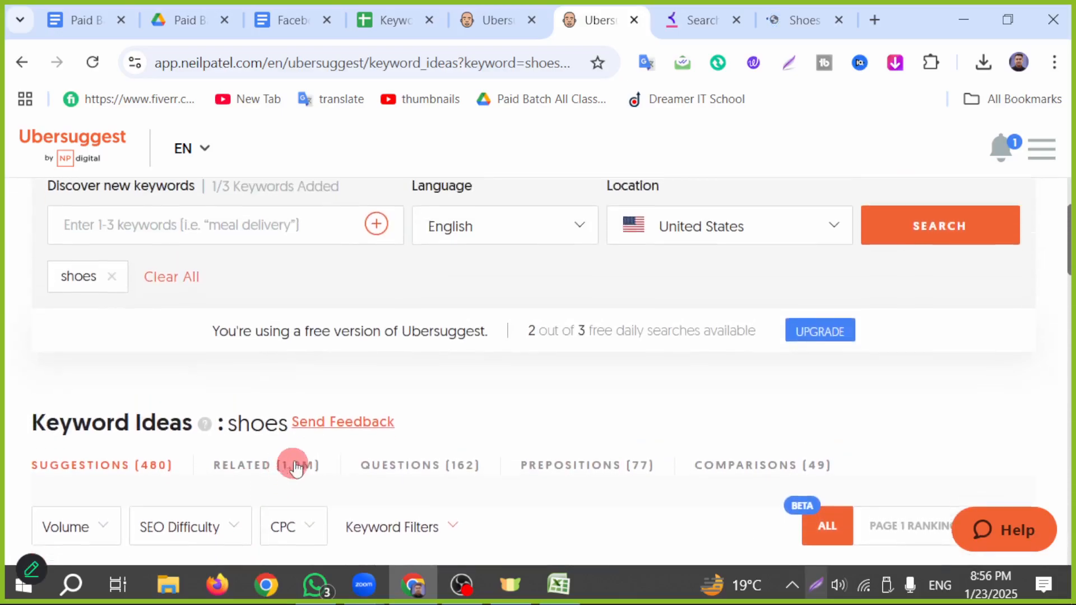
scroll(295, 468, "down", 10)
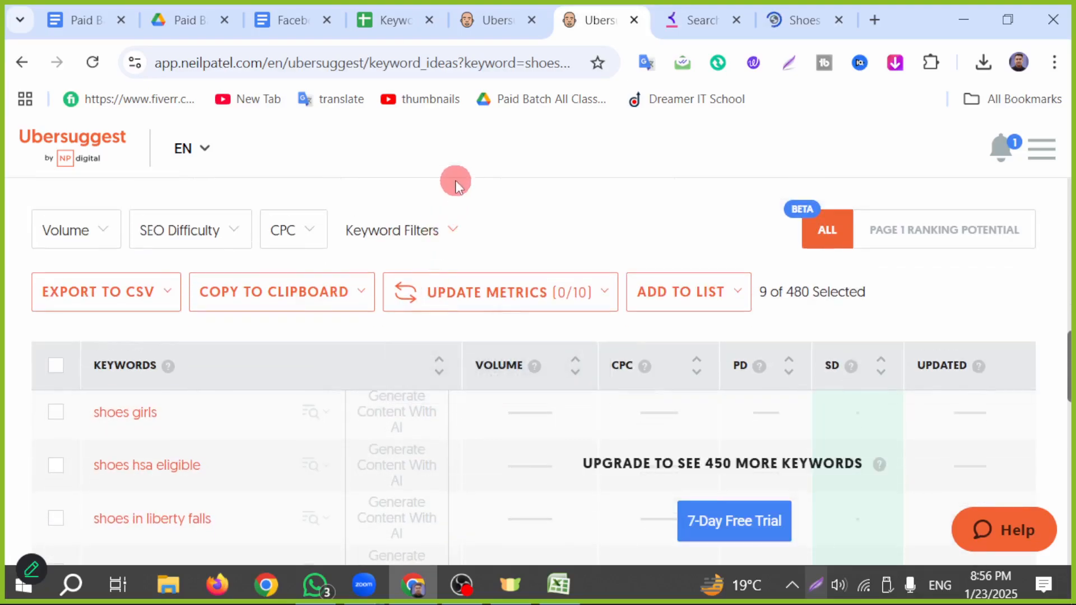
scroll(469, 505, "down", 6)
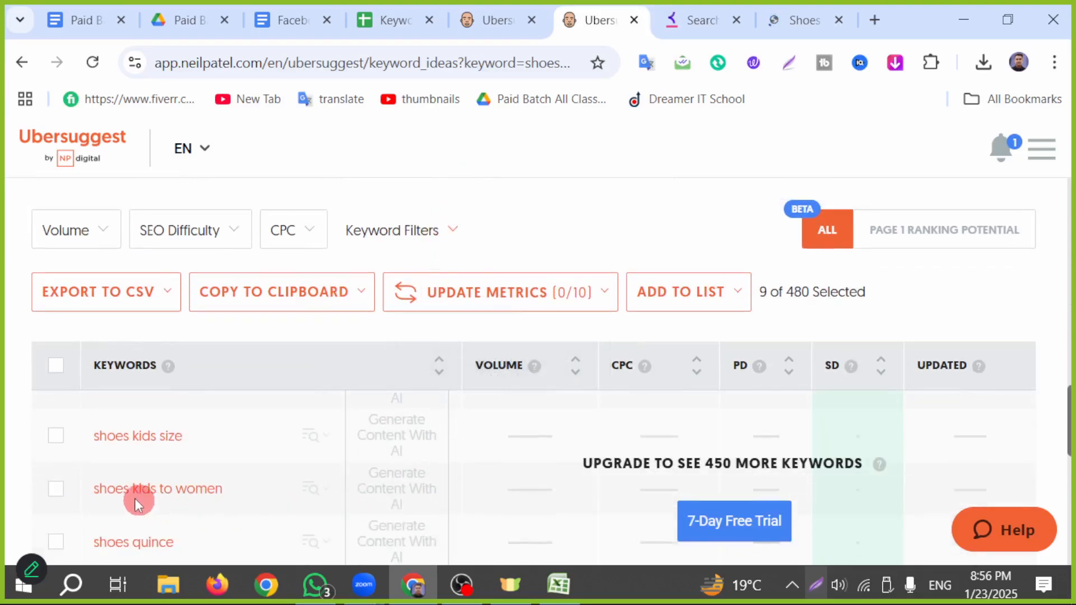
scroll(426, 505, "down", 2)
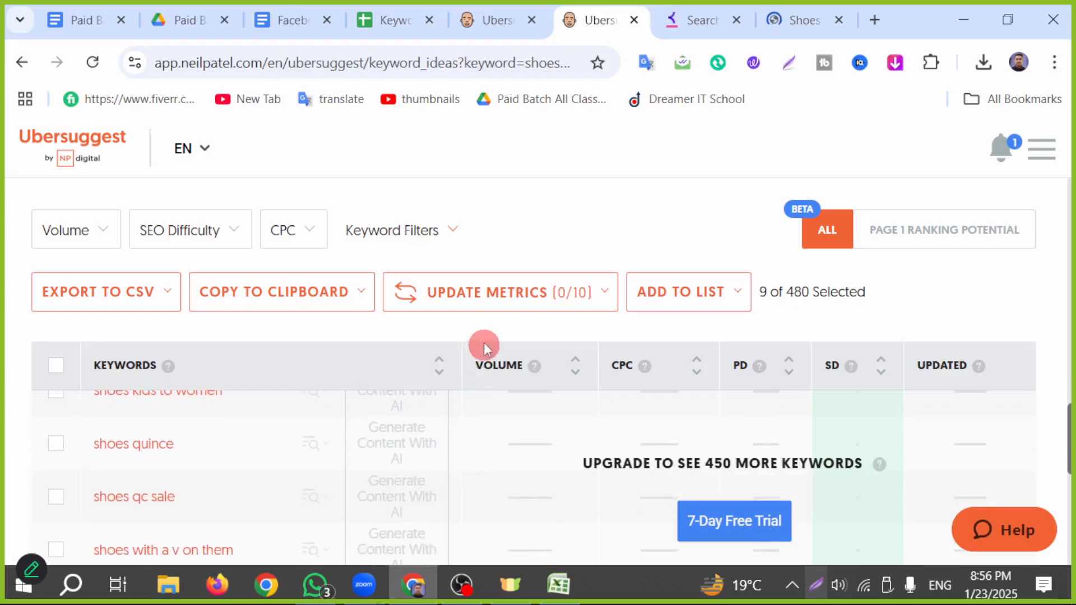
scroll(656, 449, "down", 15)
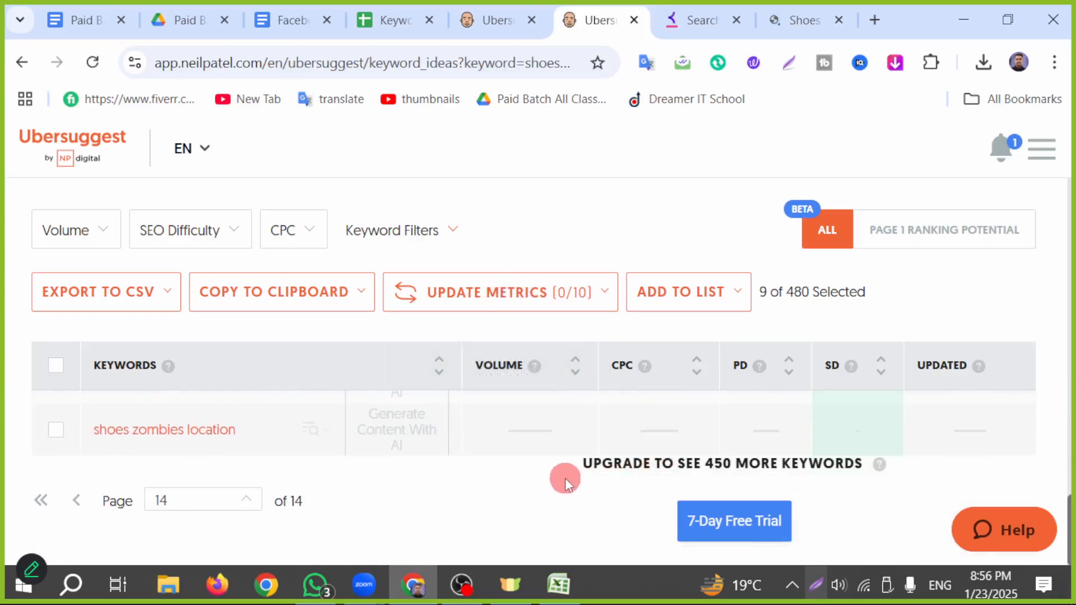
- Return to the first page of keyword suggestions and copy all keywords to the clipboard
left_click(38, 504)
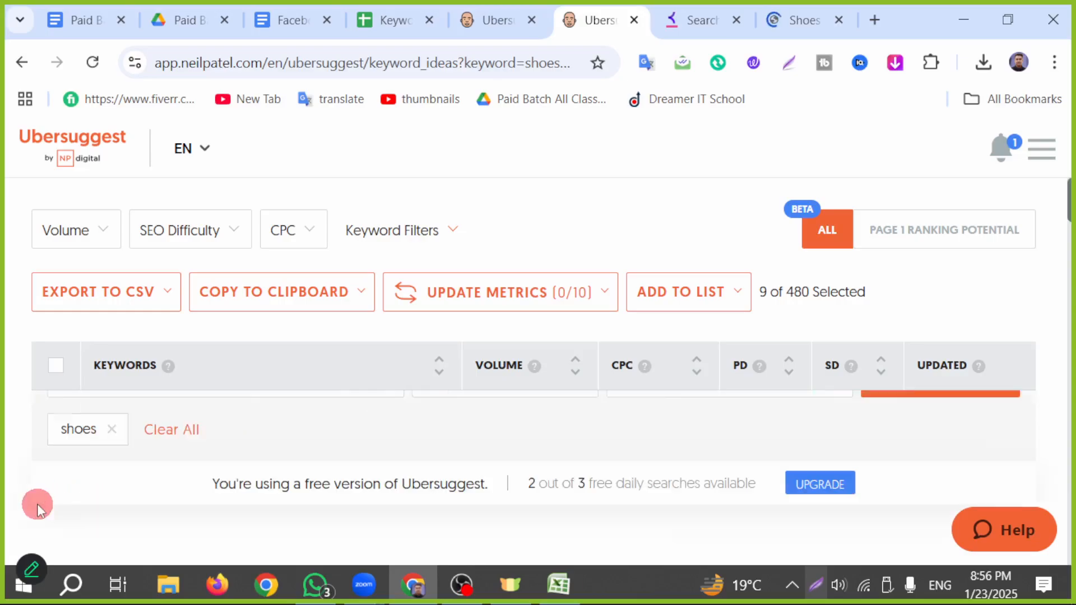
scroll(202, 461, "down", 6)
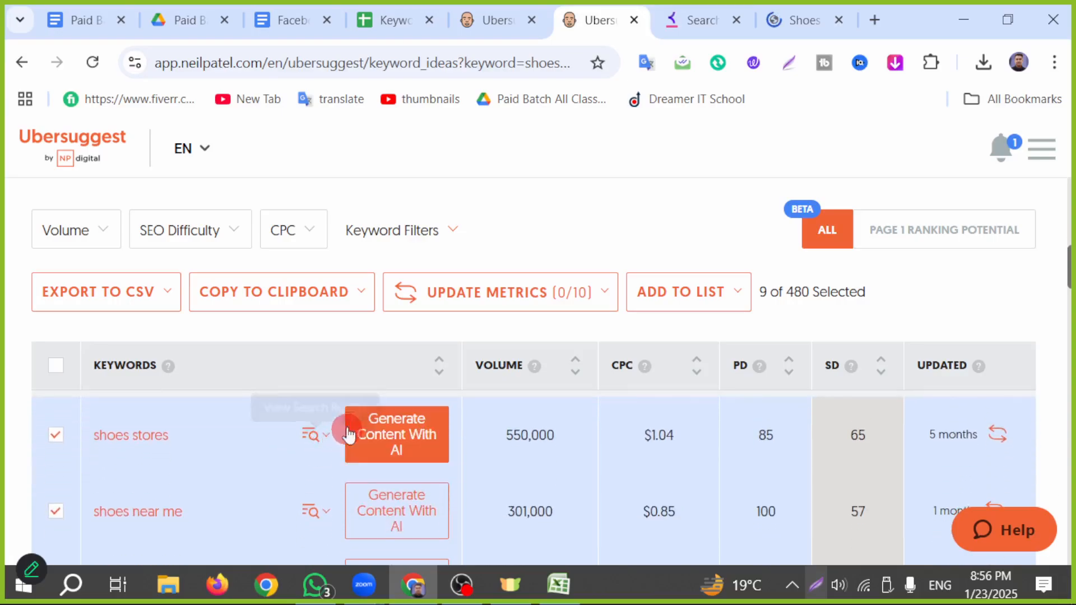
left_click(277, 298)
left_click(244, 340)
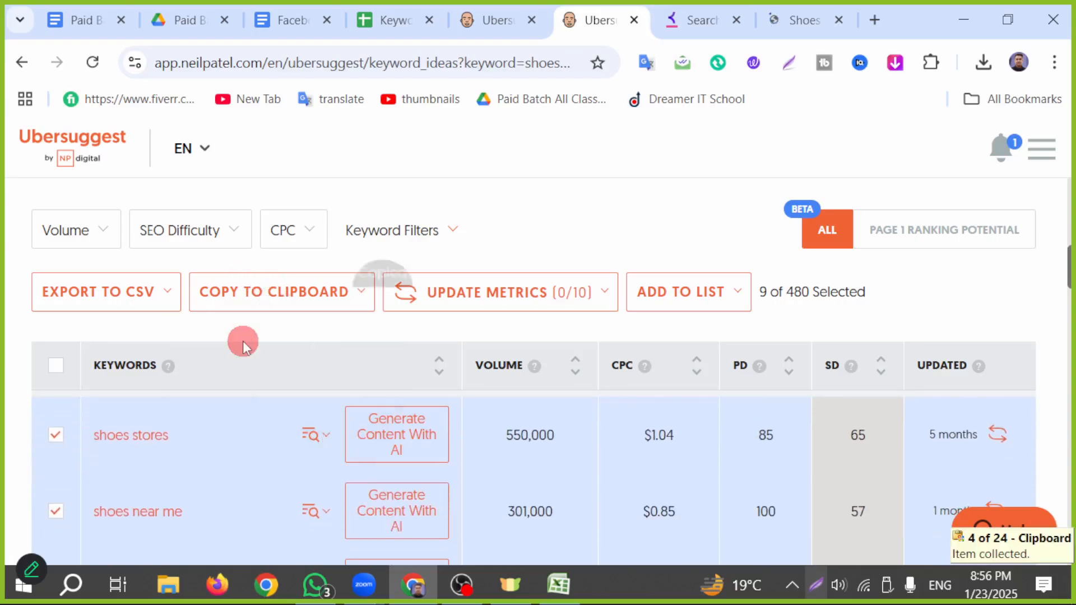
- Paste the copied Ubersuggest keywords into the Keyword Reserach sheet from cell B19 downward and review the pasted list
left_click(386, 19)
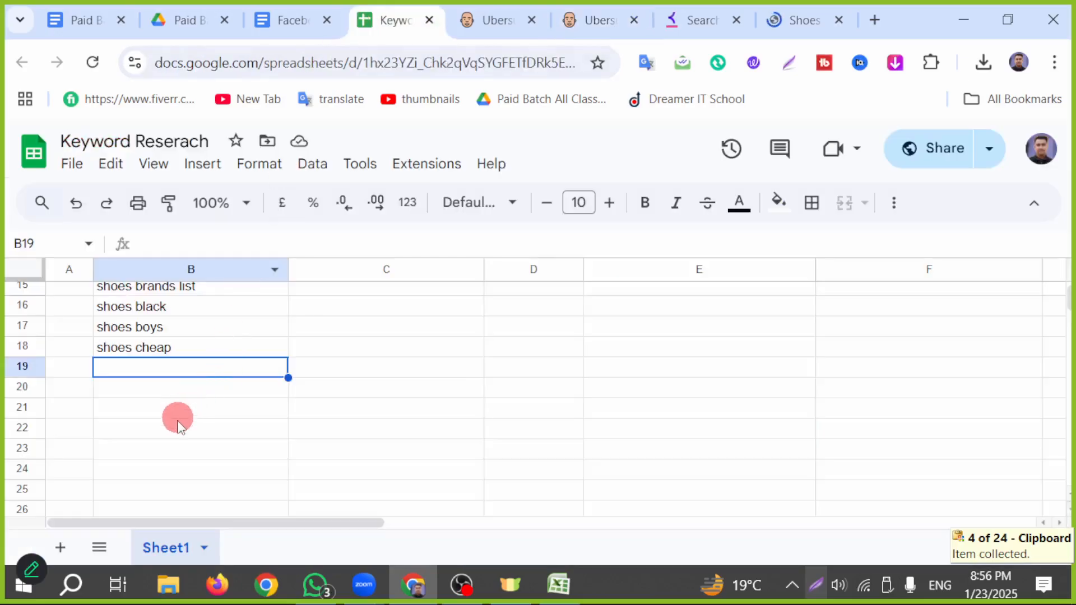
key("ctrl+v")
scroll(212, 434, "down", 3)
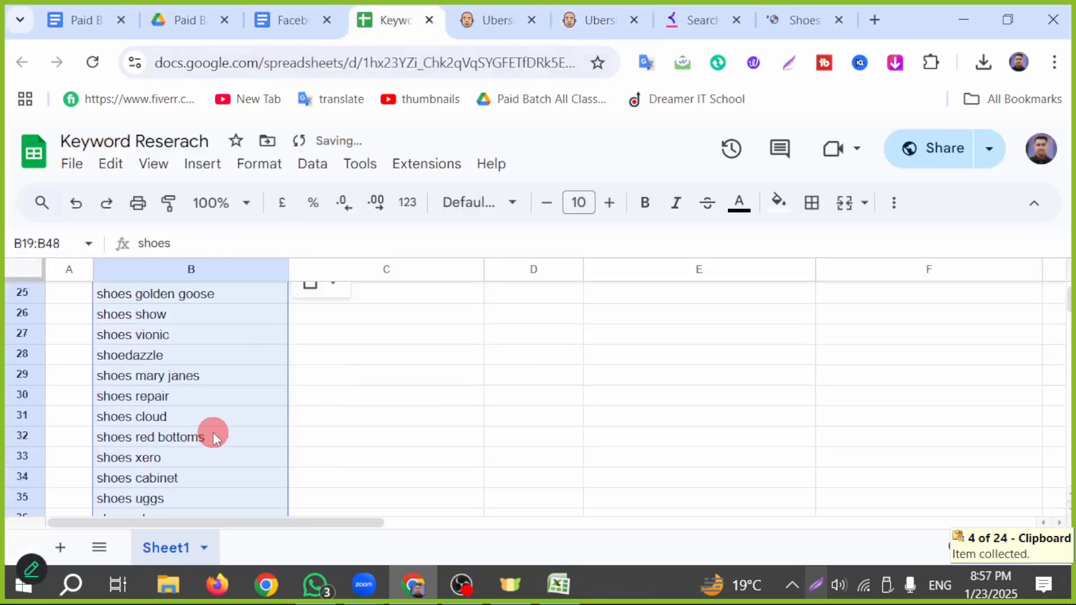
scroll(216, 432, "down", 8)
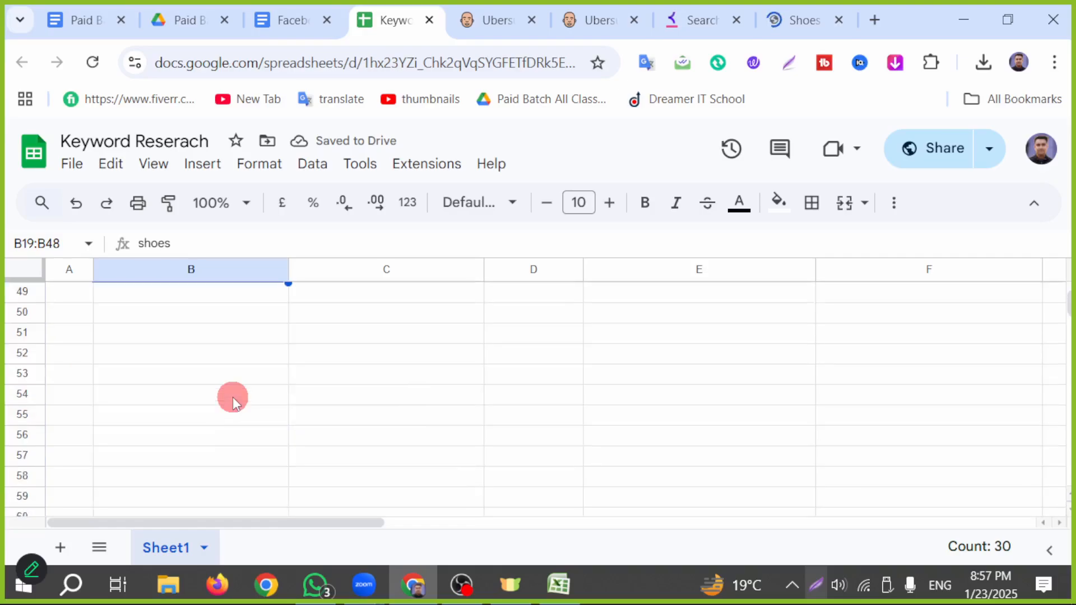
scroll(233, 396, "up", 3)
scroll(234, 445, "up", 5)
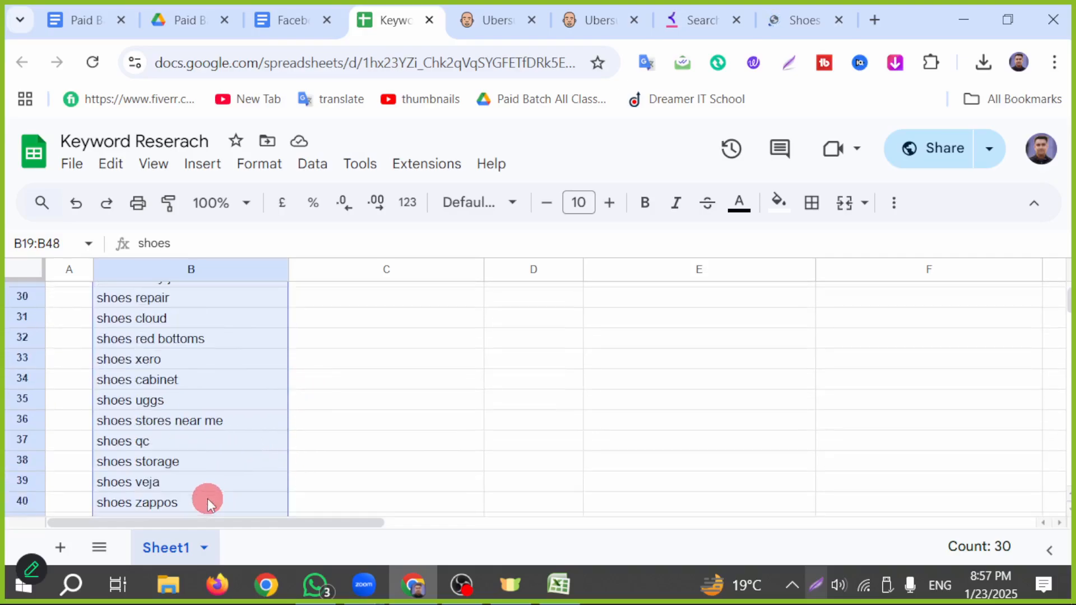
scroll(201, 476, "up", 3)
left_click(365, 452)
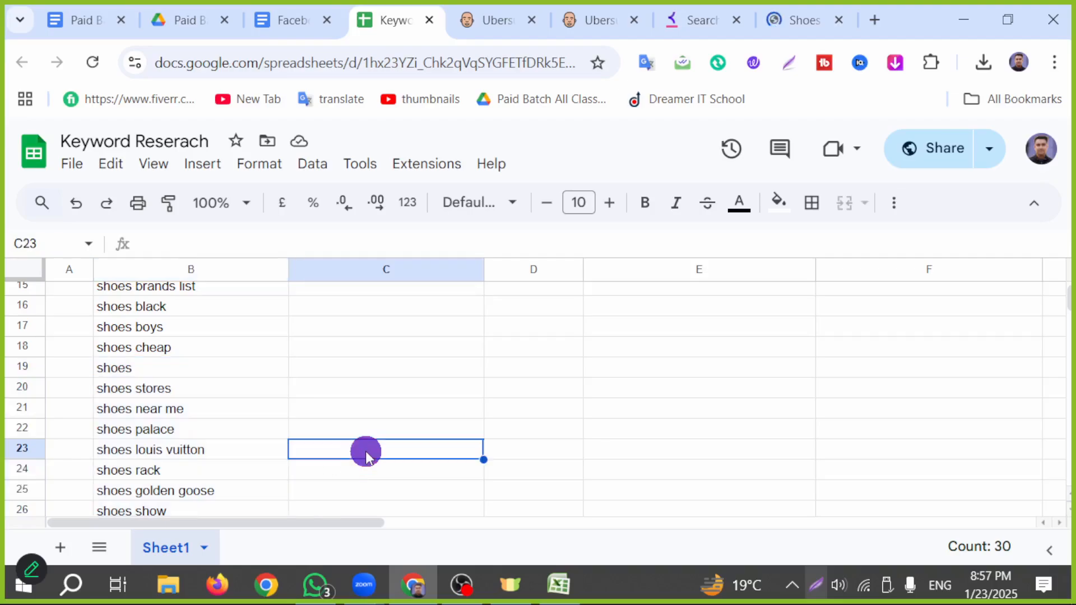
- Number the keywords in the S.N column, entering 1 in A3 and 2 in A4 and filling the series down to A48
scroll(209, 474, "up", 3)
scroll(209, 473, "up", 2)
left_click(71, 338)
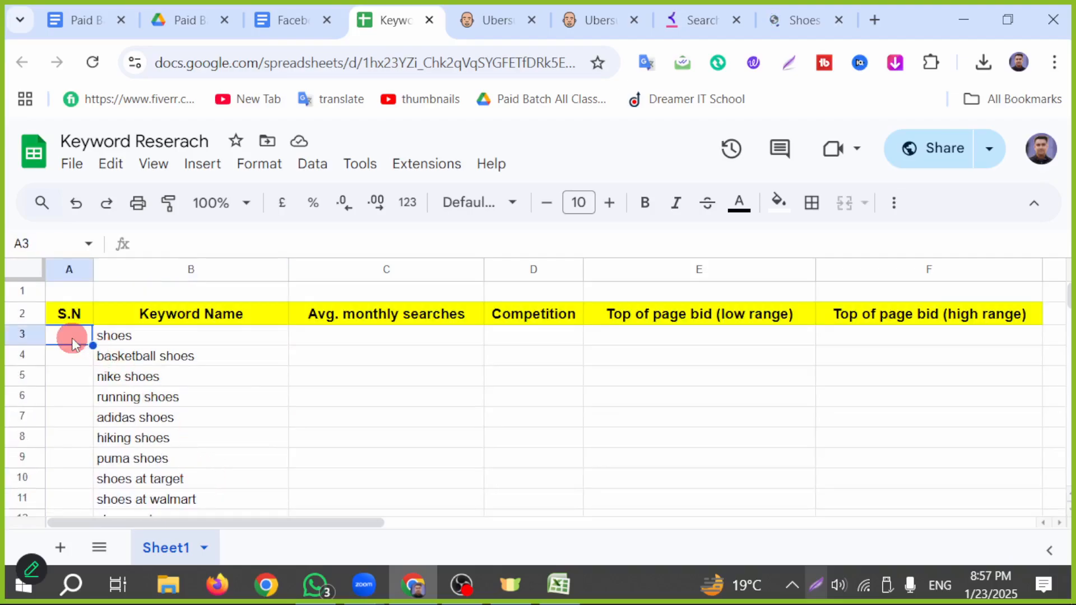
type("1")
left_click(70, 349)
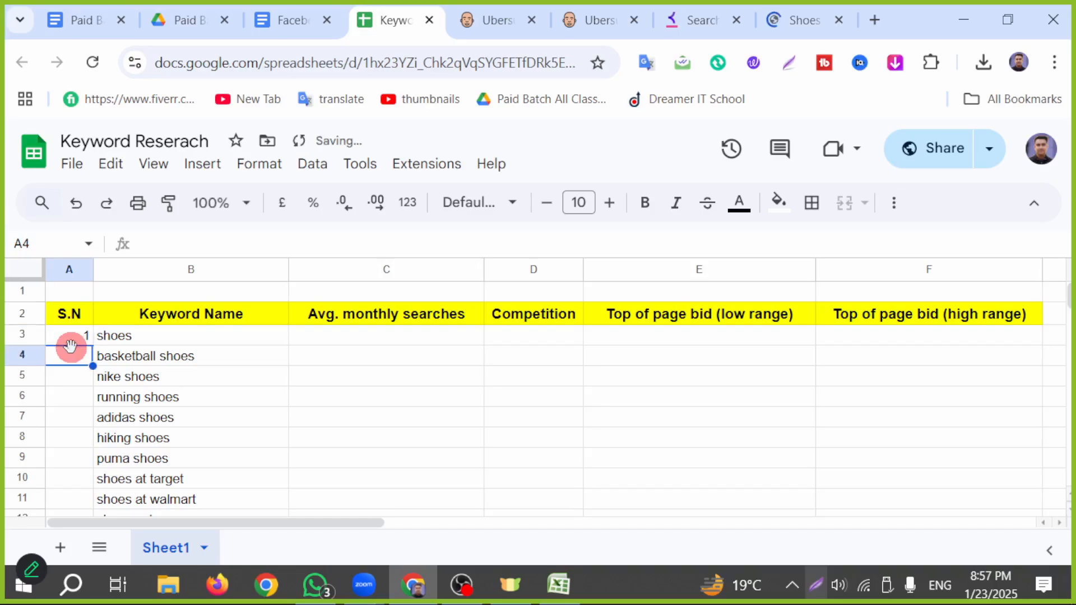
type("2")
key("Return")
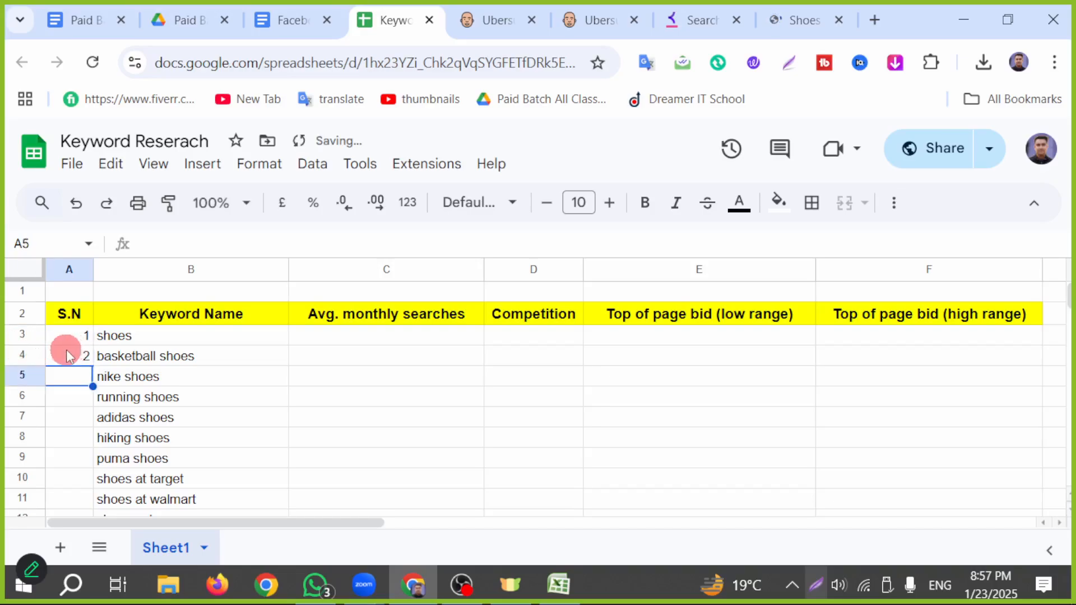
left_click_drag(76, 339, 73, 351)
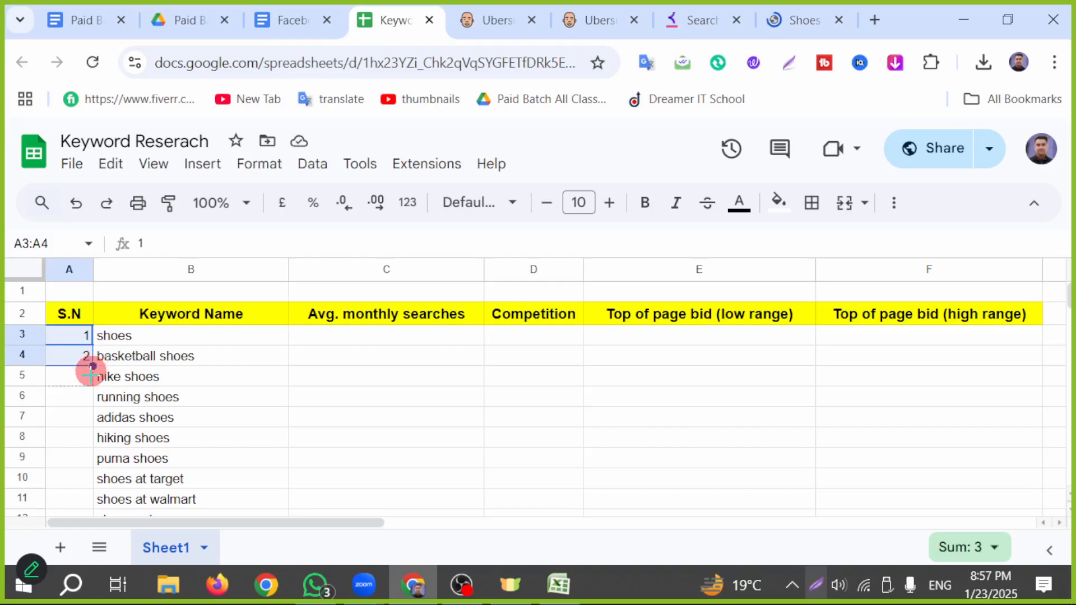
left_click_drag(91, 367, 88, 444)
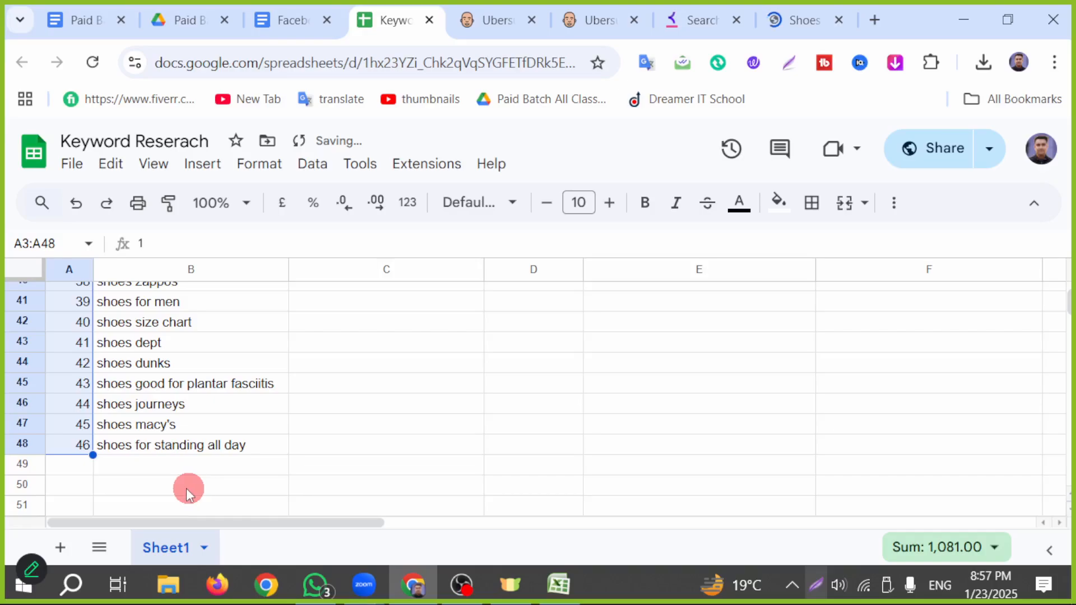
- Copy the whole keyword list in B3:B48 of the Keyword Reserach sheet to the clipboard
scroll(187, 488, "up", 13)
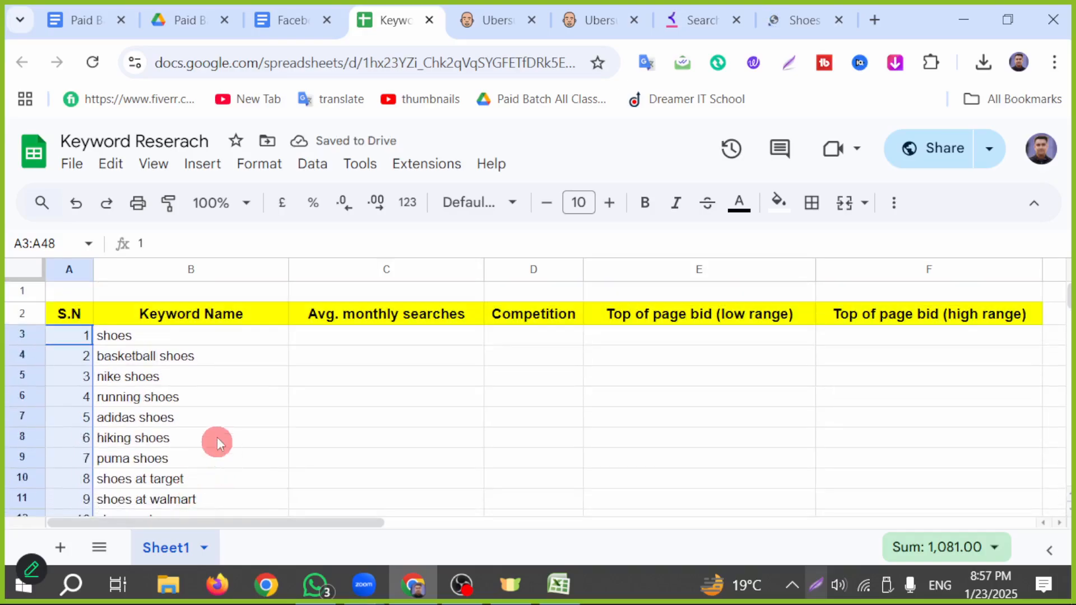
left_click_drag(141, 339, 173, 448)
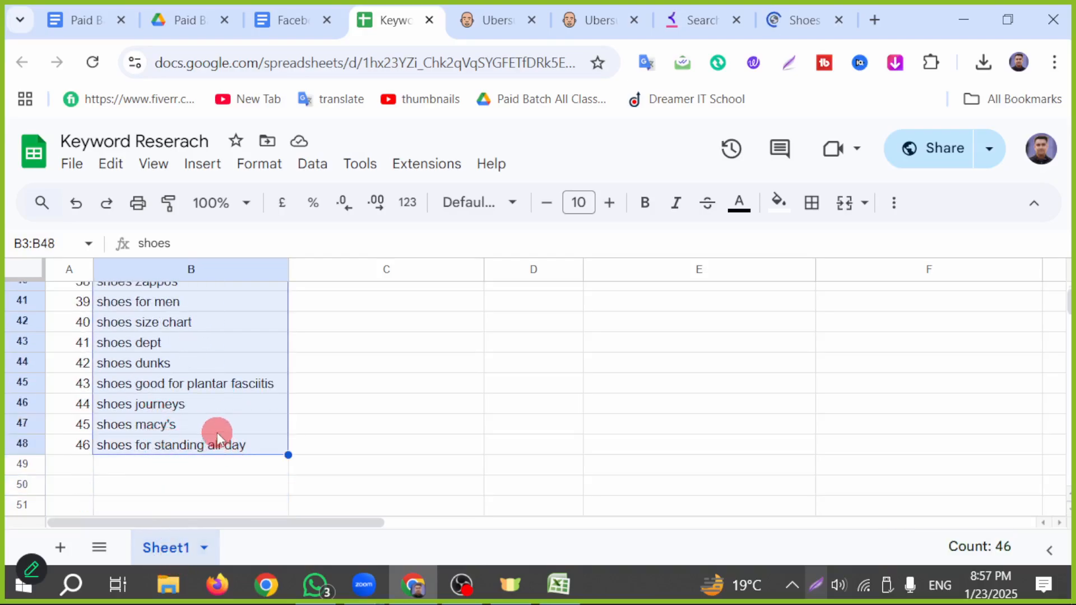
key("ctrl+c")
scroll(233, 388, "up", 13)
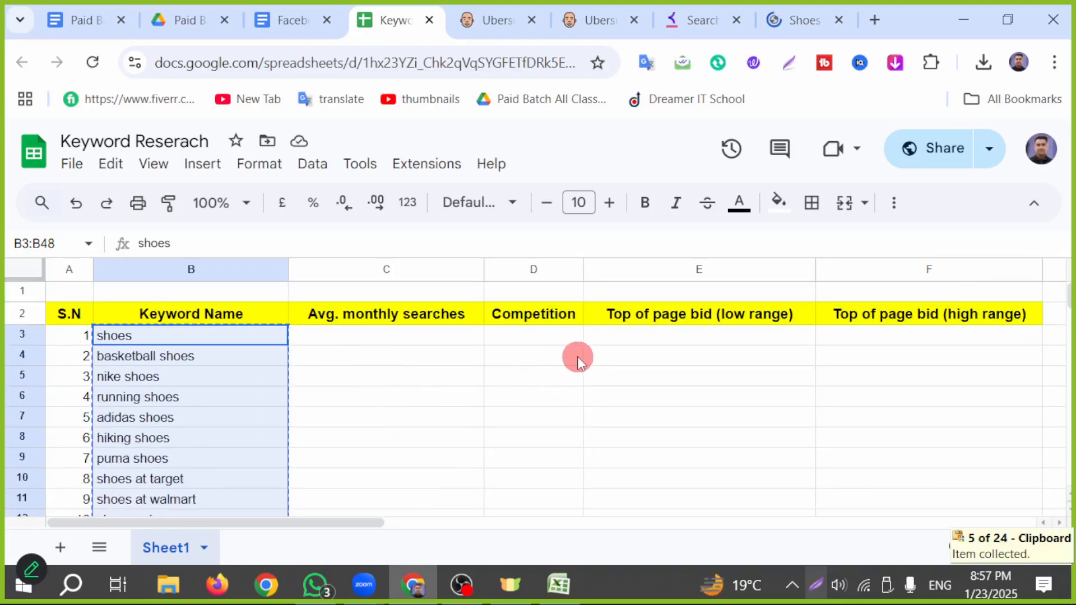
- Open ads.google.com in a new browser tab, sign in and choose the active Dreamer IT School account
left_click(873, 22)
type("ads.google.com")
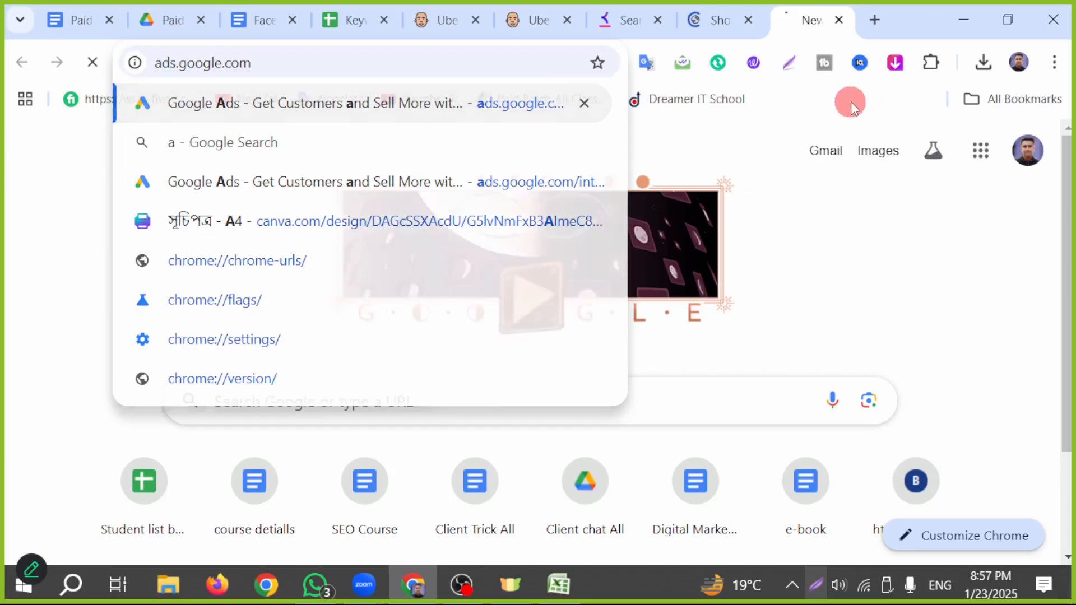
key("Return")
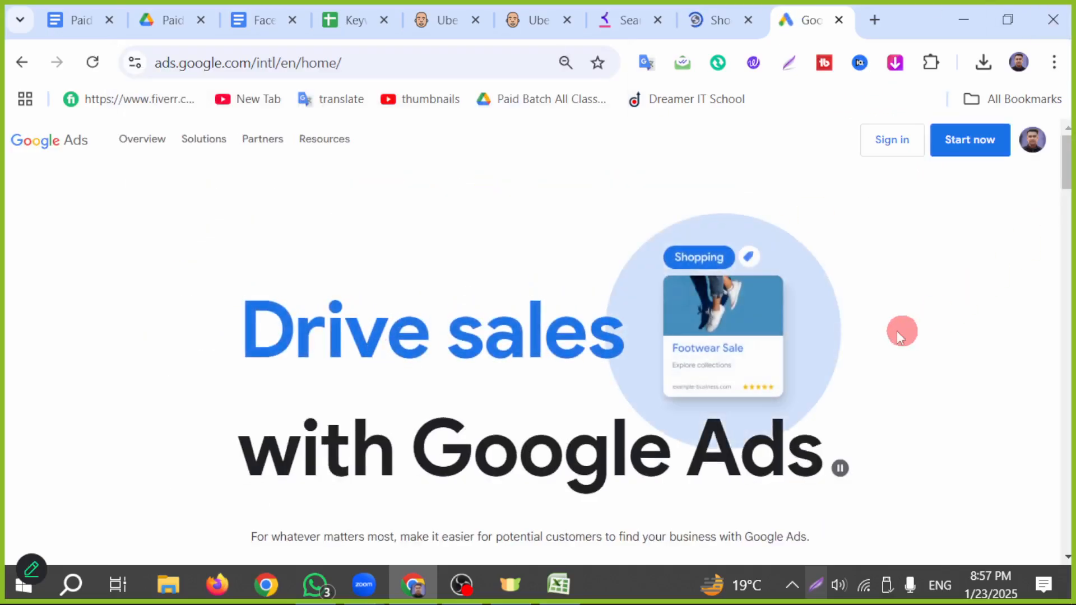
left_click(899, 145)
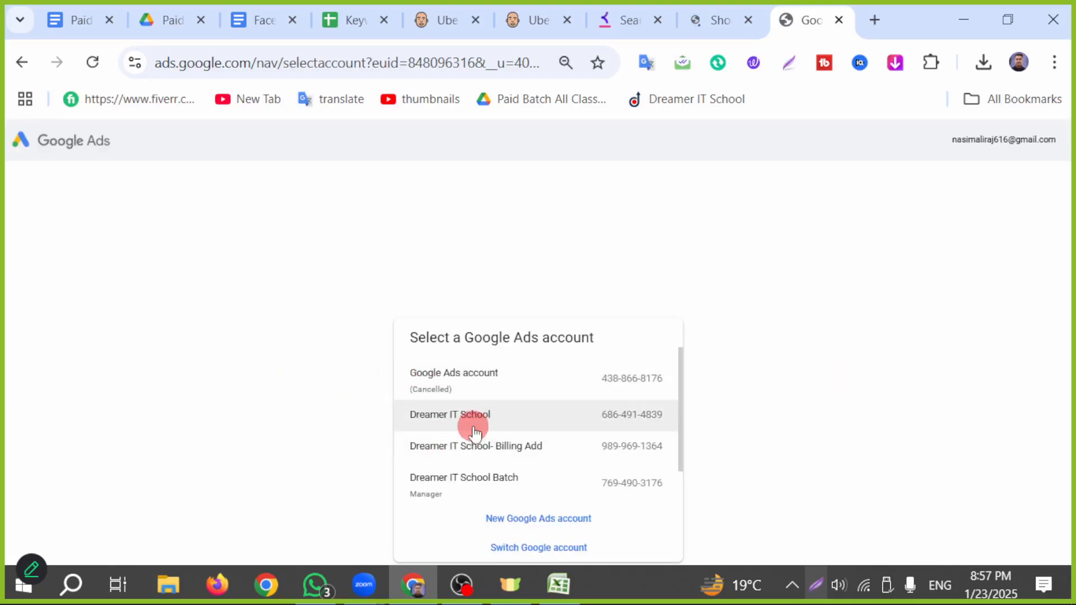
left_click(456, 424)
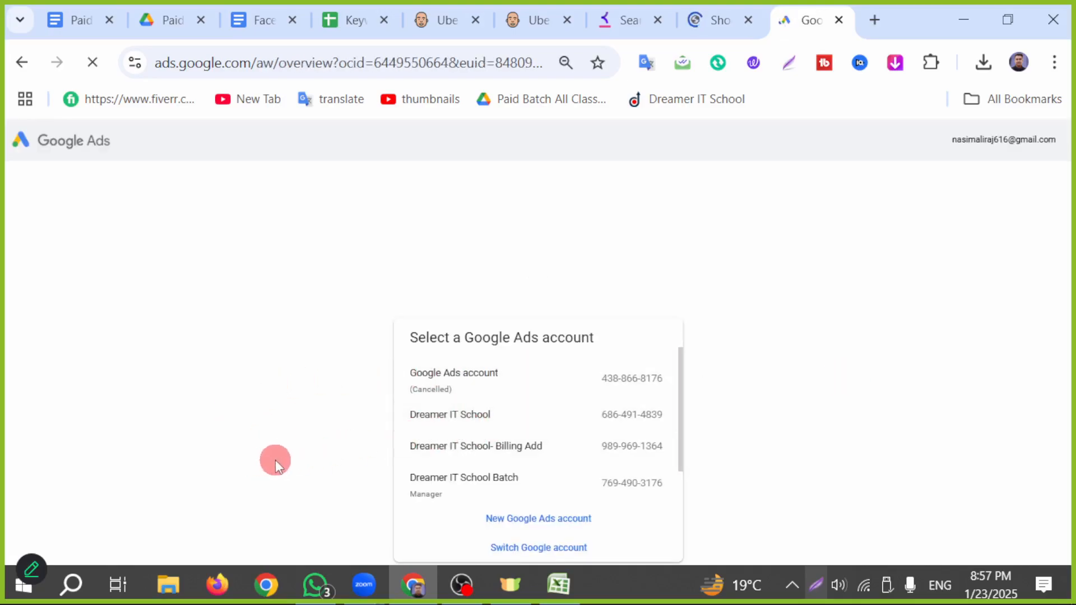
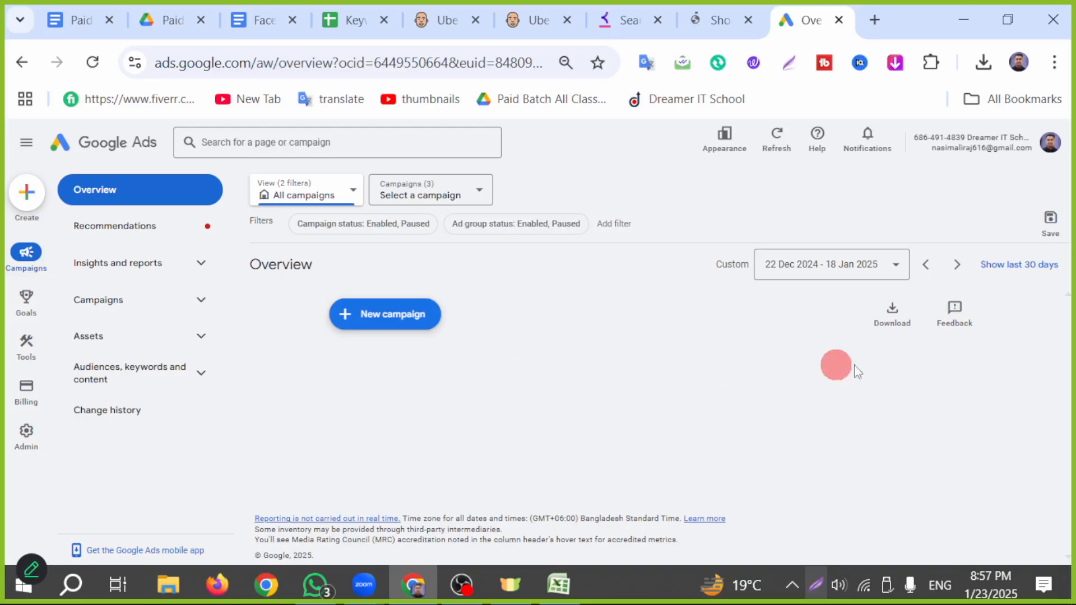
- Find the Draft campaigns card on the account overview and answer No to its usefulness feedback question
mouse_move(3, 352)
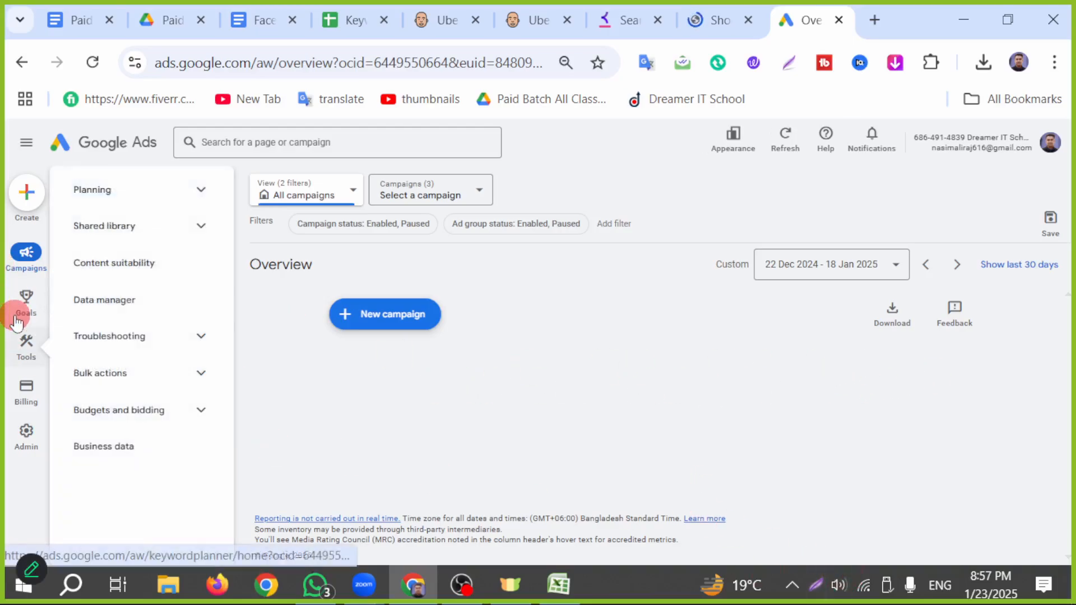
mouse_move(18, 308)
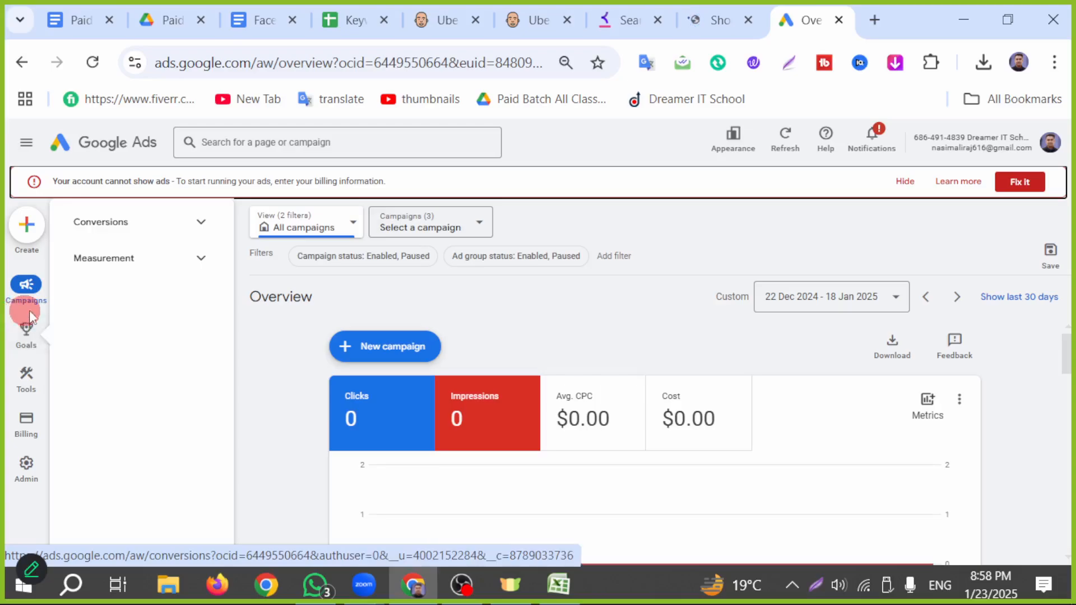
scroll(560, 423, "down", 6)
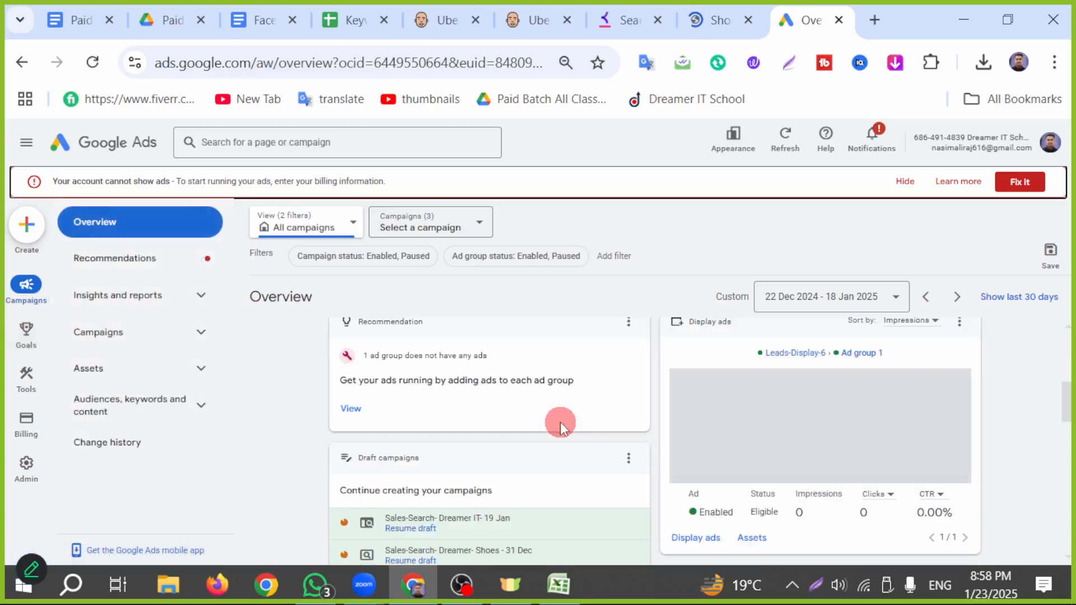
scroll(560, 426, "up", 6)
scroll(439, 459, "down", 5)
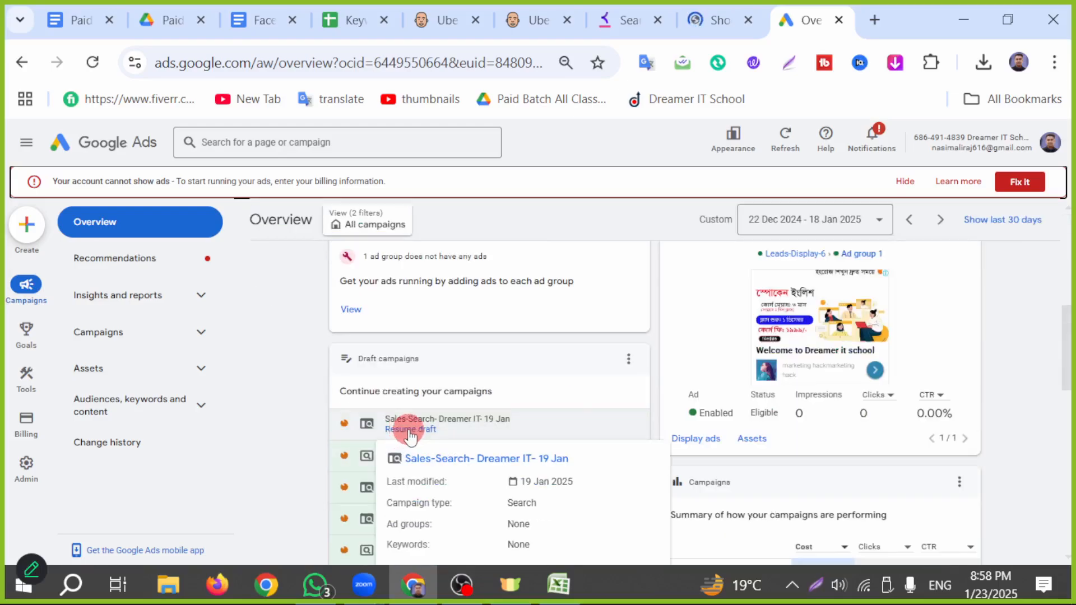
scroll(518, 426, "down", 2)
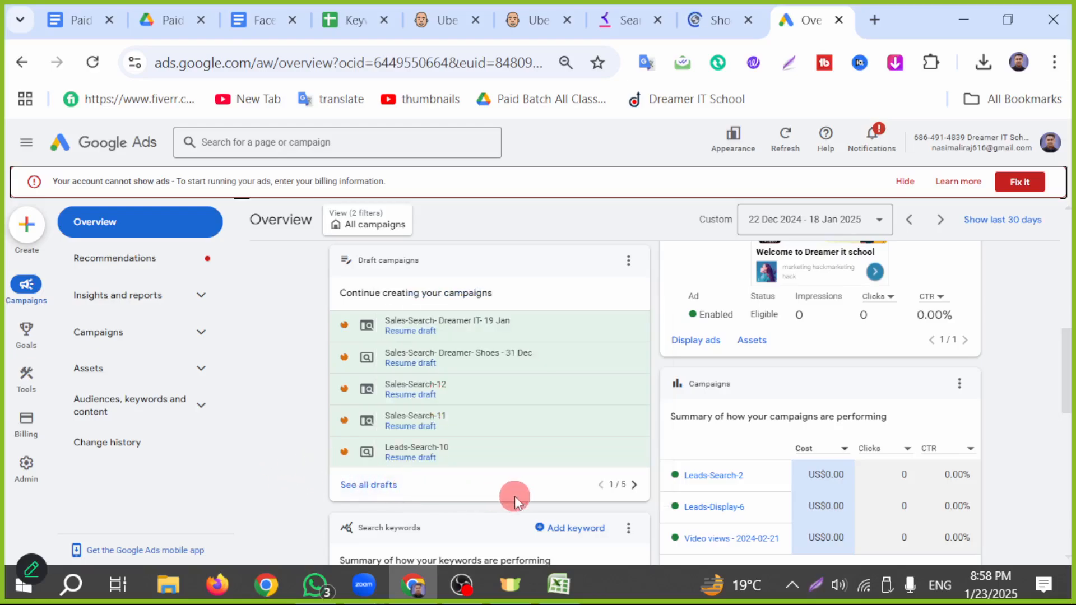
left_click(628, 260)
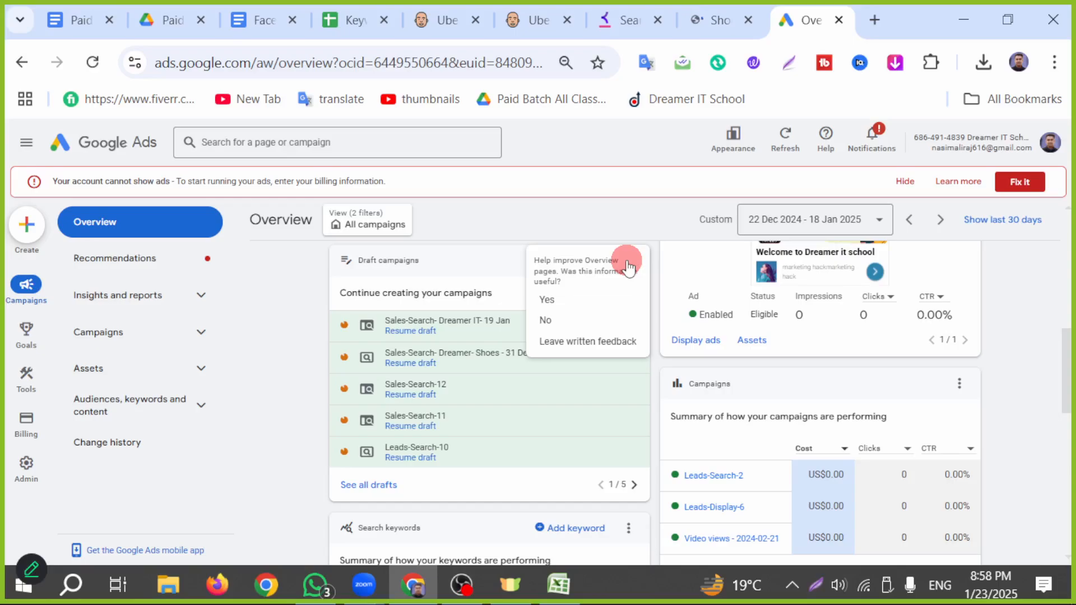
left_click(548, 322)
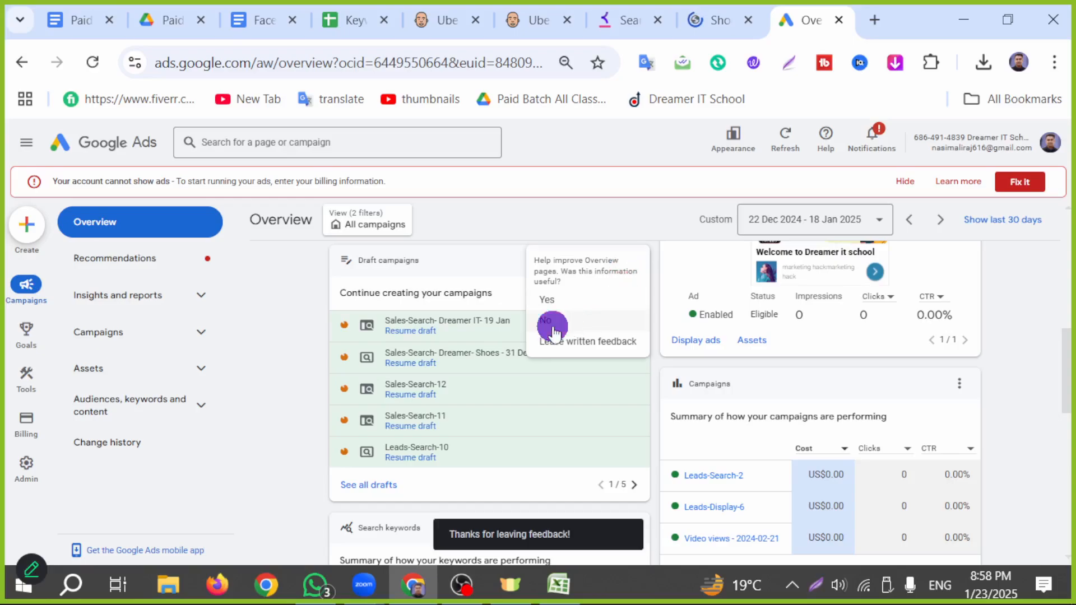
- Remove the draft campaigns Sales-Search- Dreamer IT- 19 Jan and Sales-Search-dreamer- 14 sep, confirming each removal
mouse_move(549, 328)
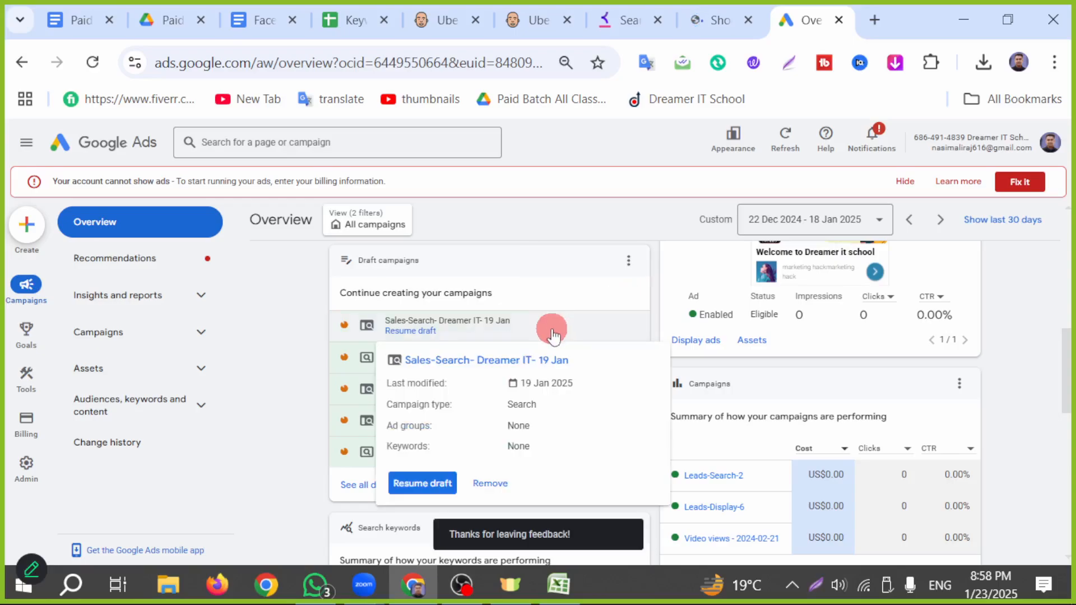
left_click(488, 483)
left_click(616, 361)
mouse_move(529, 445)
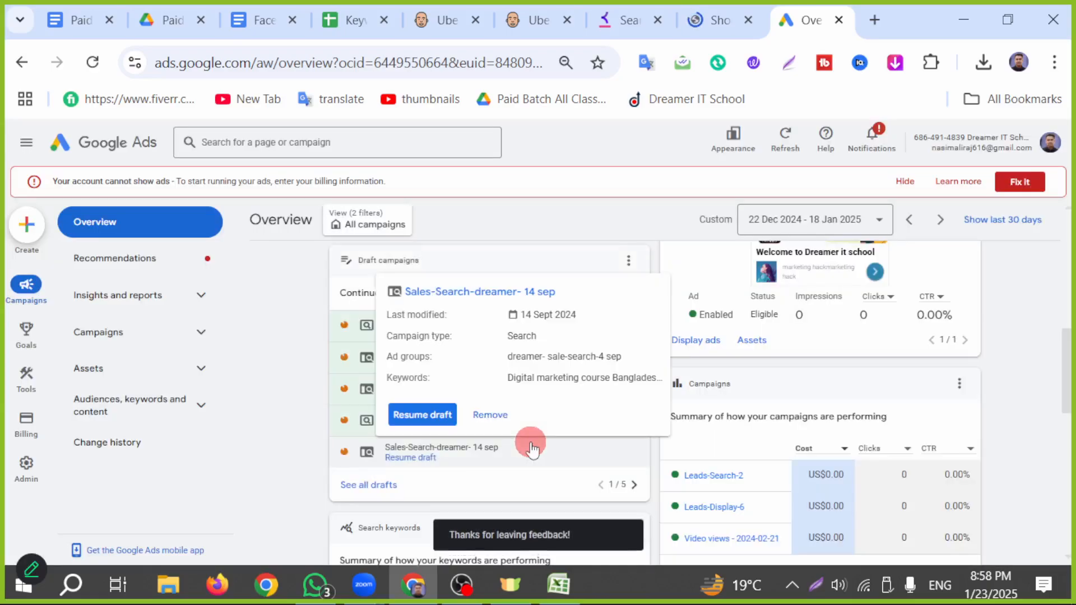
left_click(491, 417)
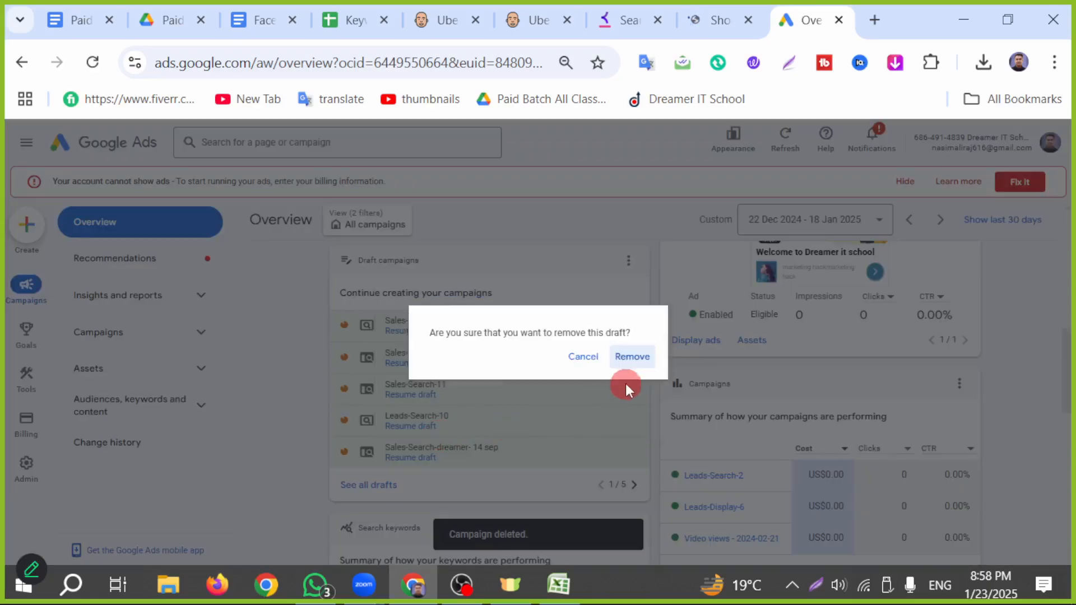
left_click(632, 362)
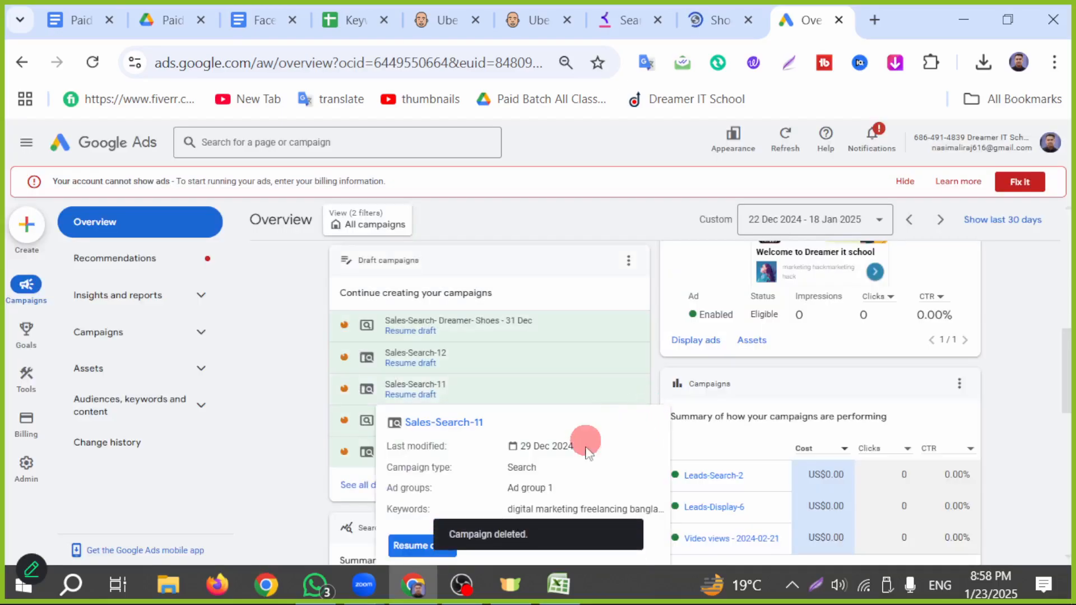
- Open the Keyword Planner from the Google Ads planning tools
mouse_move(335, 432)
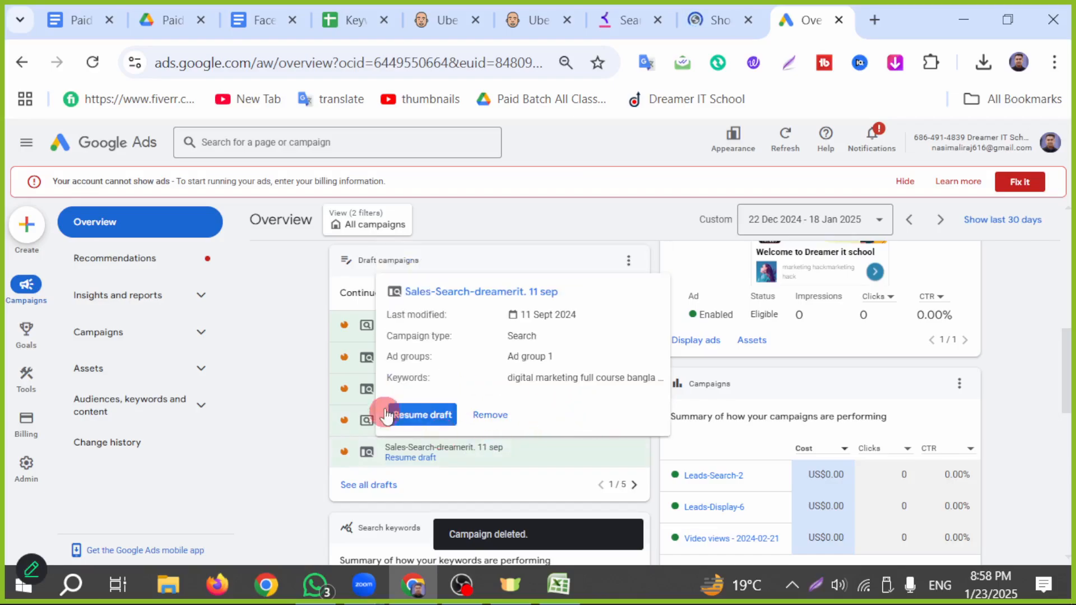
mouse_move(333, 359)
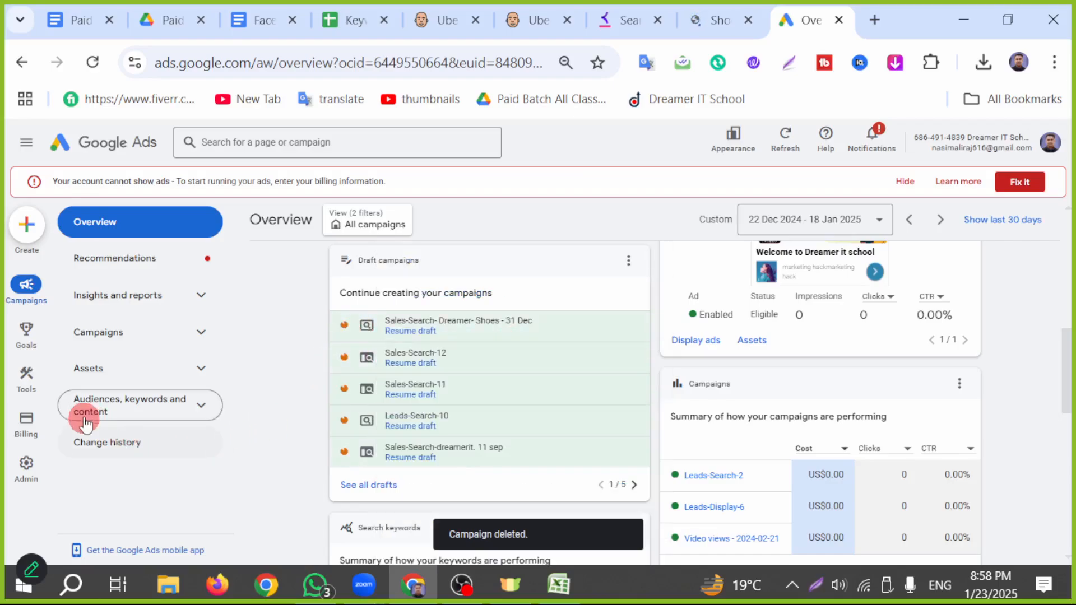
left_click(22, 432)
left_click(24, 396)
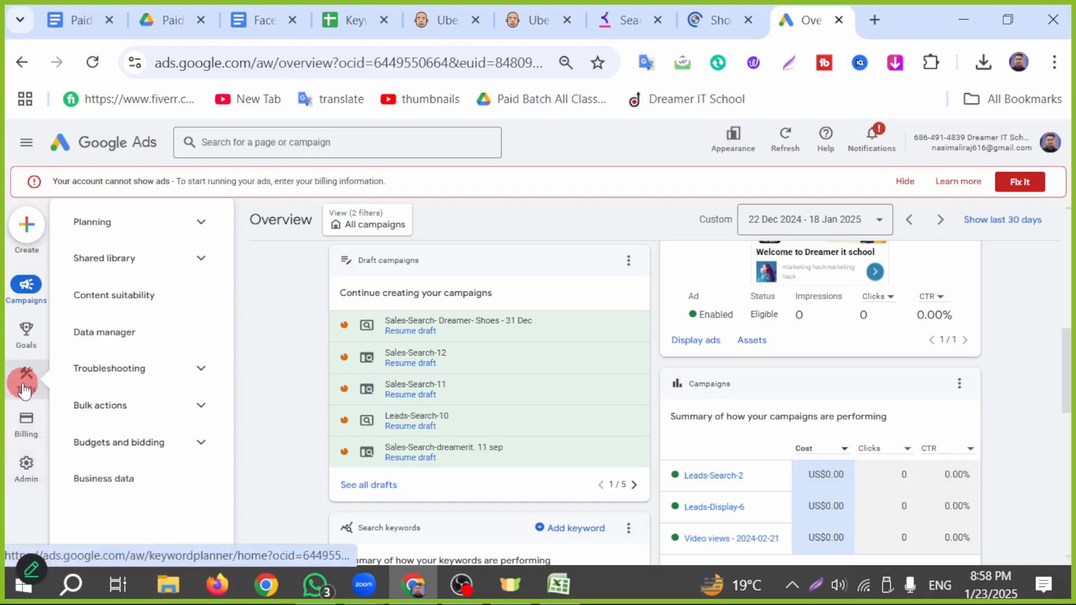
mouse_move(26, 291)
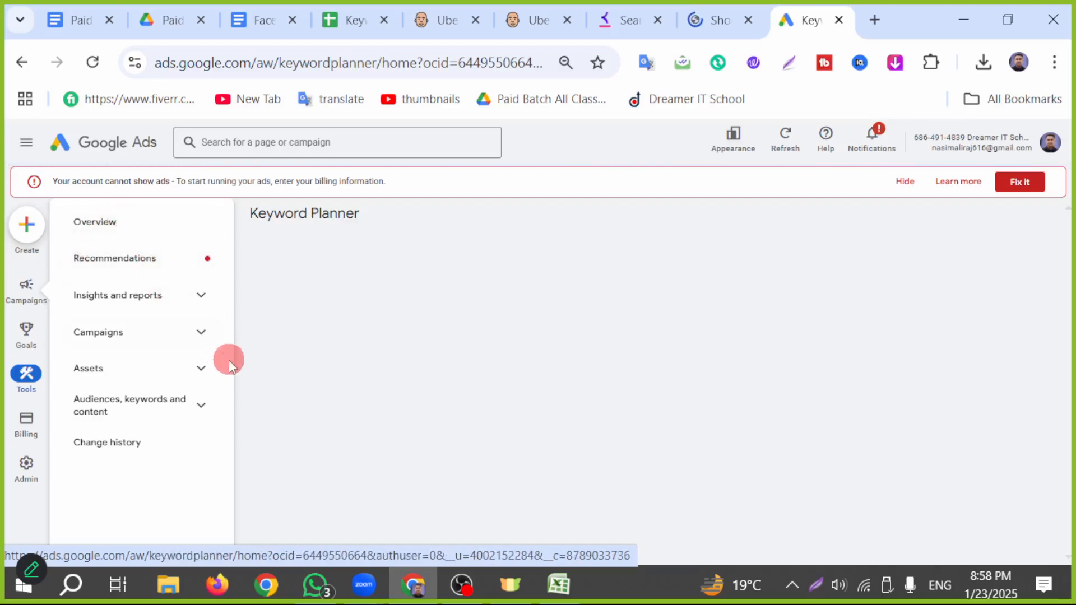
mouse_move(25, 374)
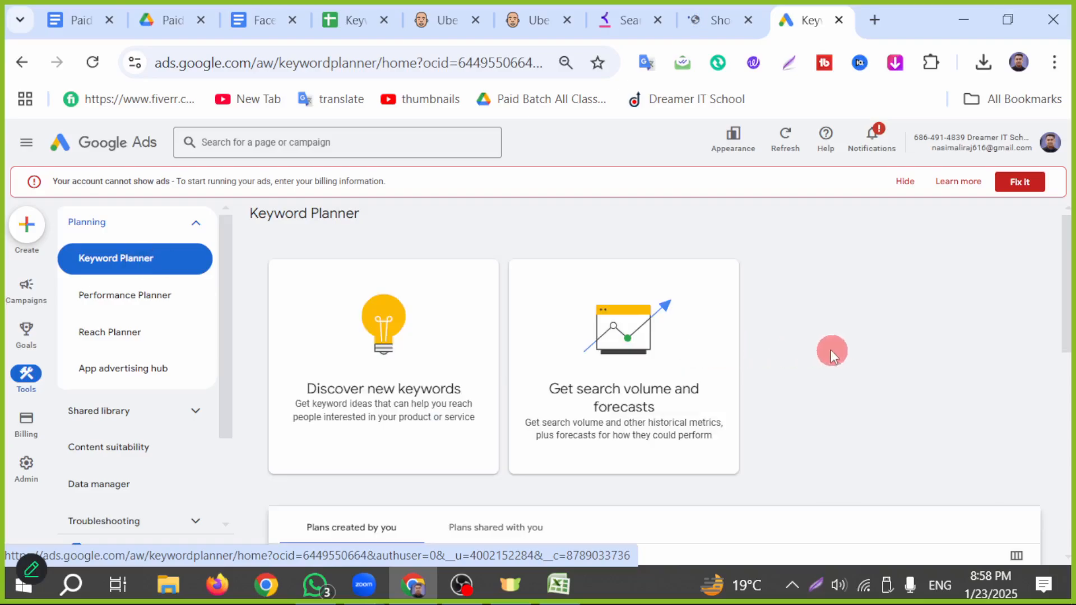
- Draw a red arrow pointing at the Get search volume and forecasts card in a screen capture, then discard the capture
left_click(817, 586)
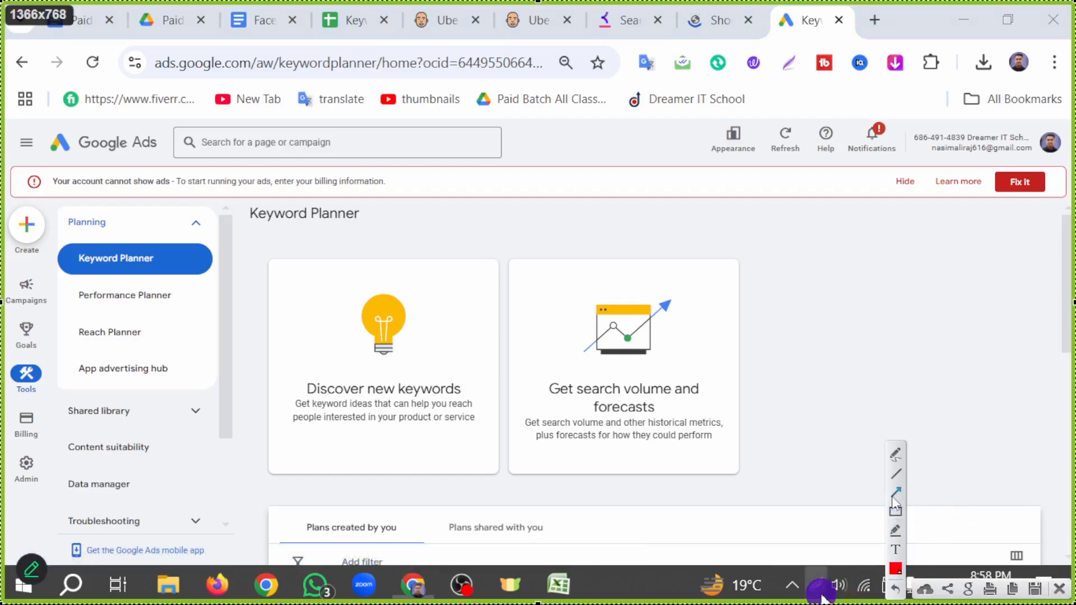
left_click_drag(754, 534, 682, 440)
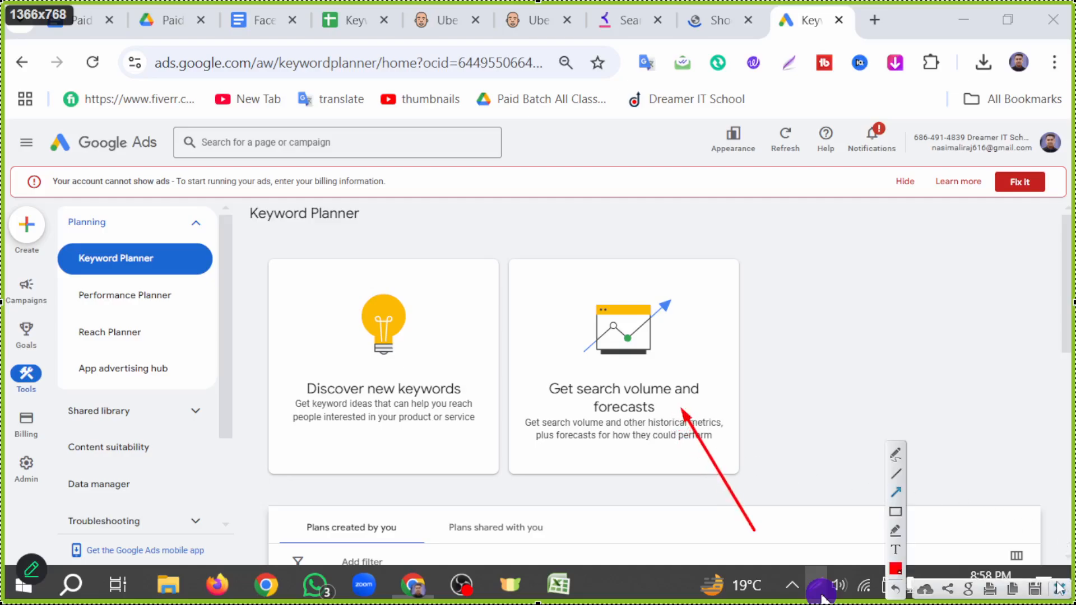
left_click(820, 592)
- Open Get search volume and forecasts, and check the copied keyword range in the Keyword Reserach sheet down to its last row
left_click(643, 375)
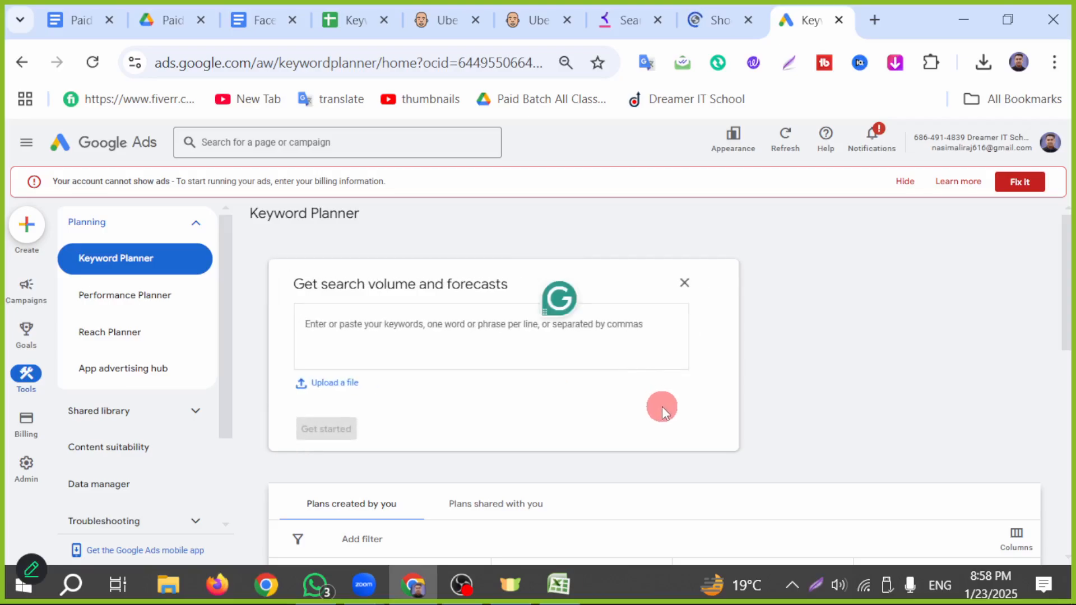
left_click(339, 23)
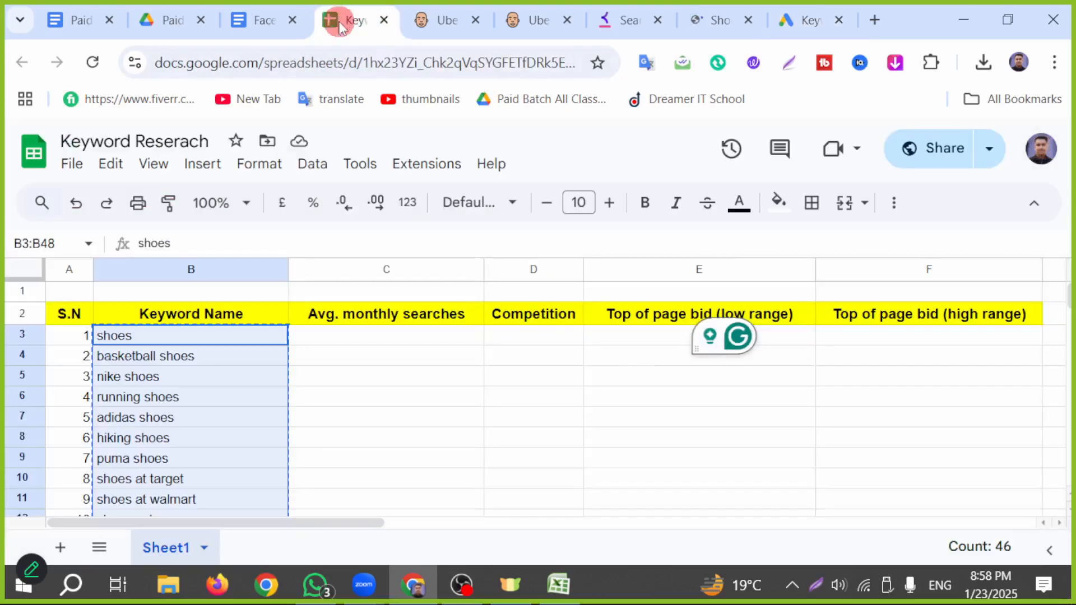
scroll(248, 438, "down", 14)
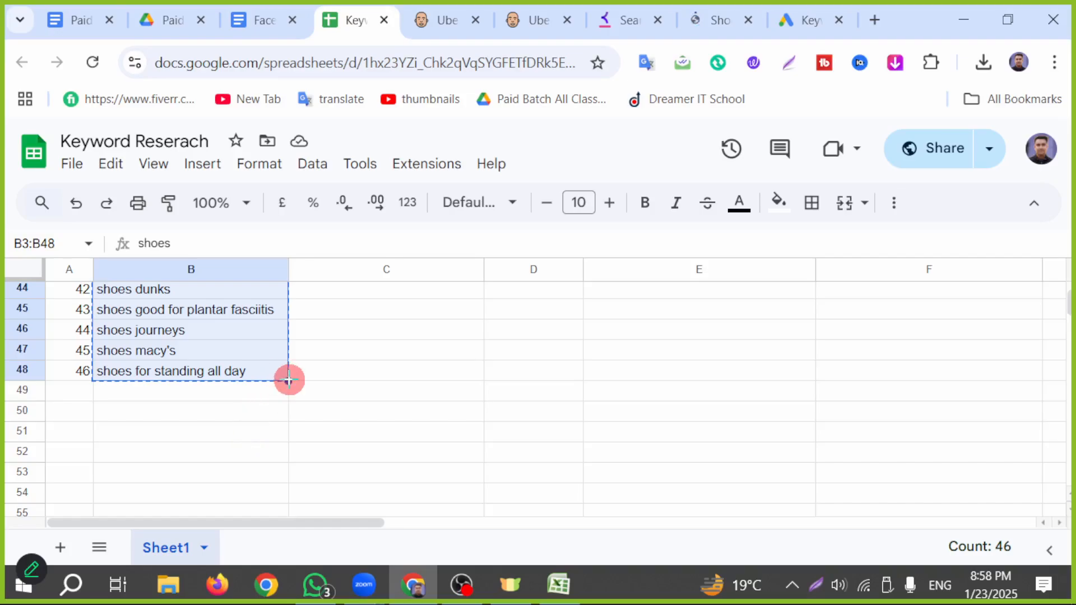
- Paste the copied shoes keywords into the Get search volume and forecasts form in Keyword Planner and generate the plan
left_click(809, 21)
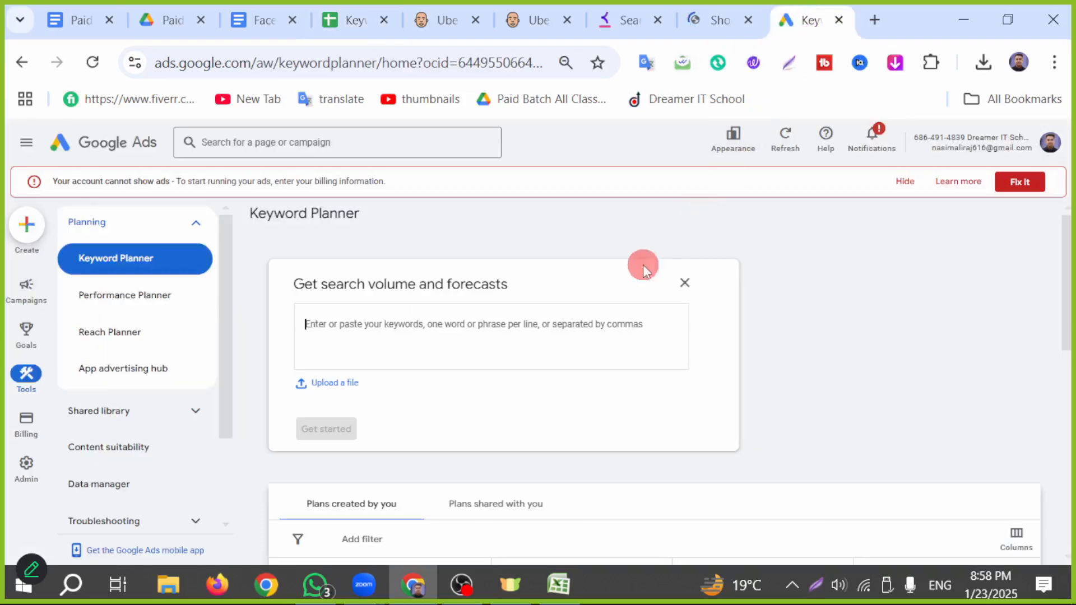
left_click(442, 344)
key("ctrl+v")
scroll(422, 368, "up", 6)
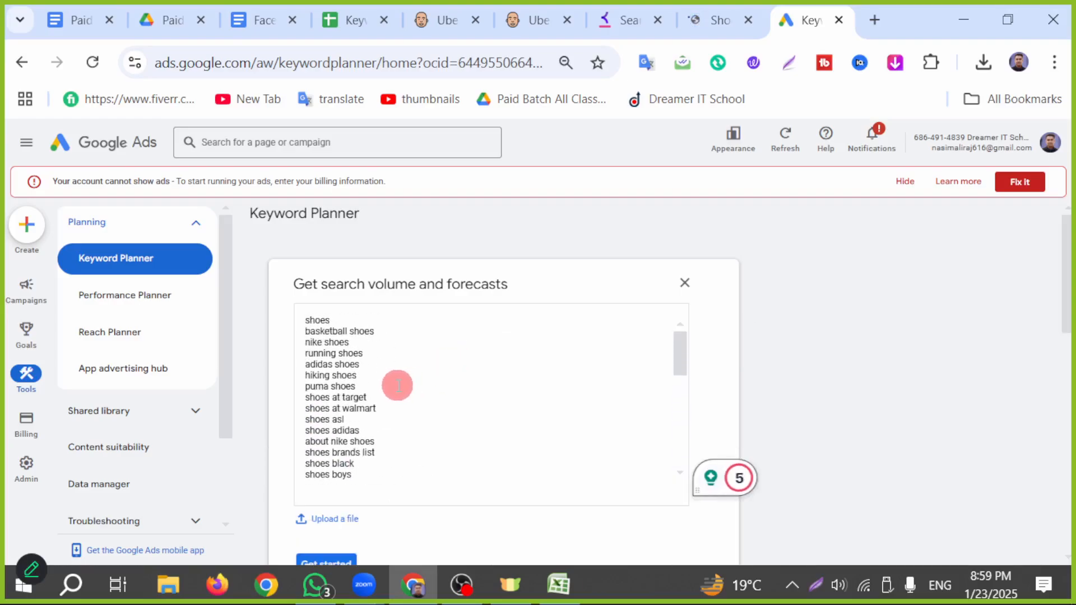
scroll(397, 385, "down", 10)
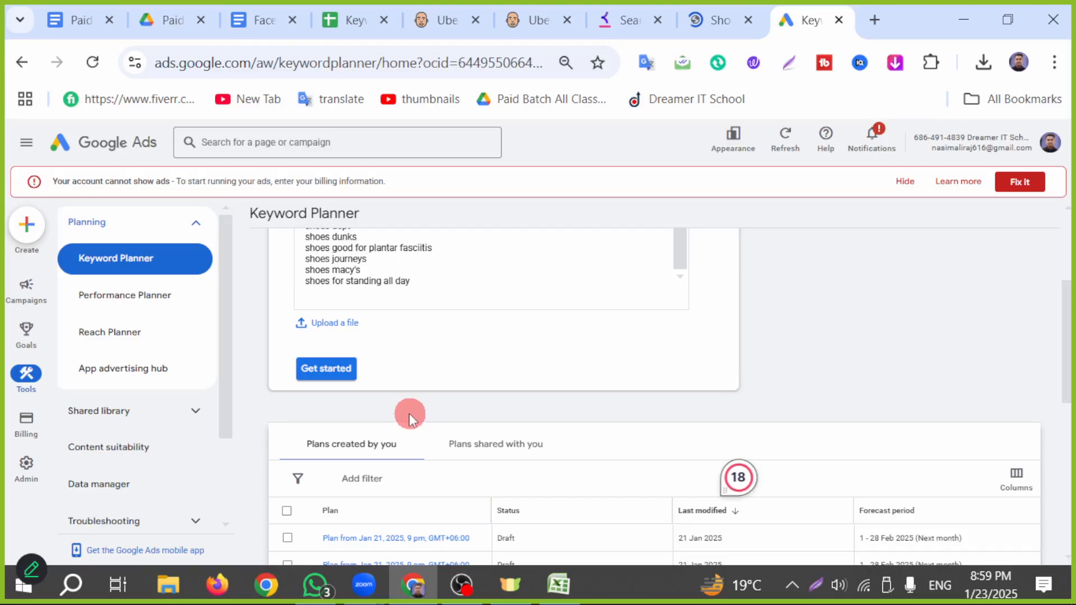
left_click(326, 368)
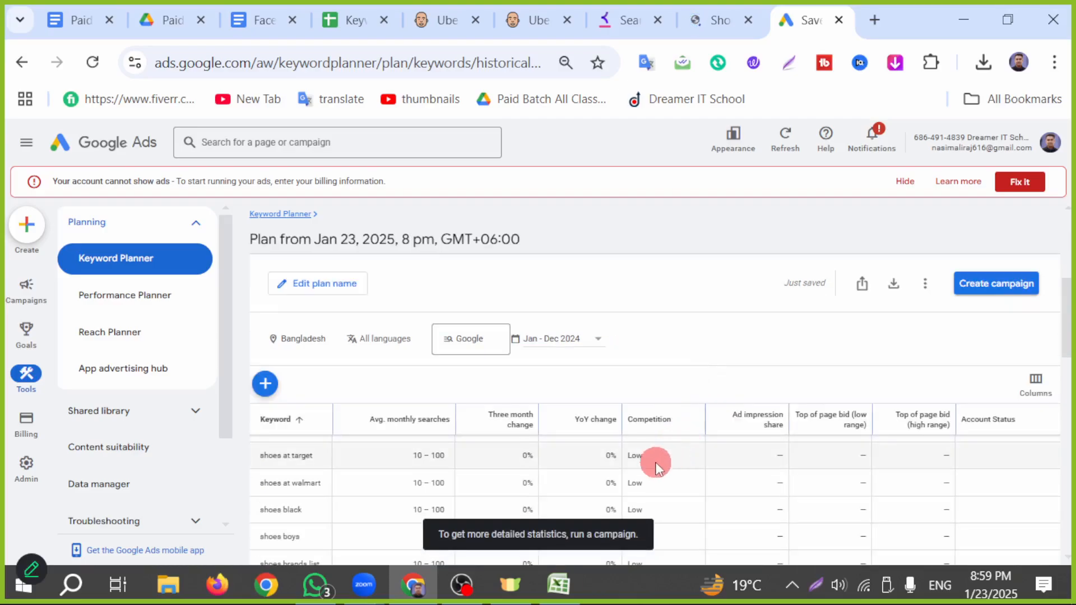
- Examine the plan's average monthly searches, competition and top-of-page bid ranges for the shoes keywords
scroll(874, 334, "down", 2)
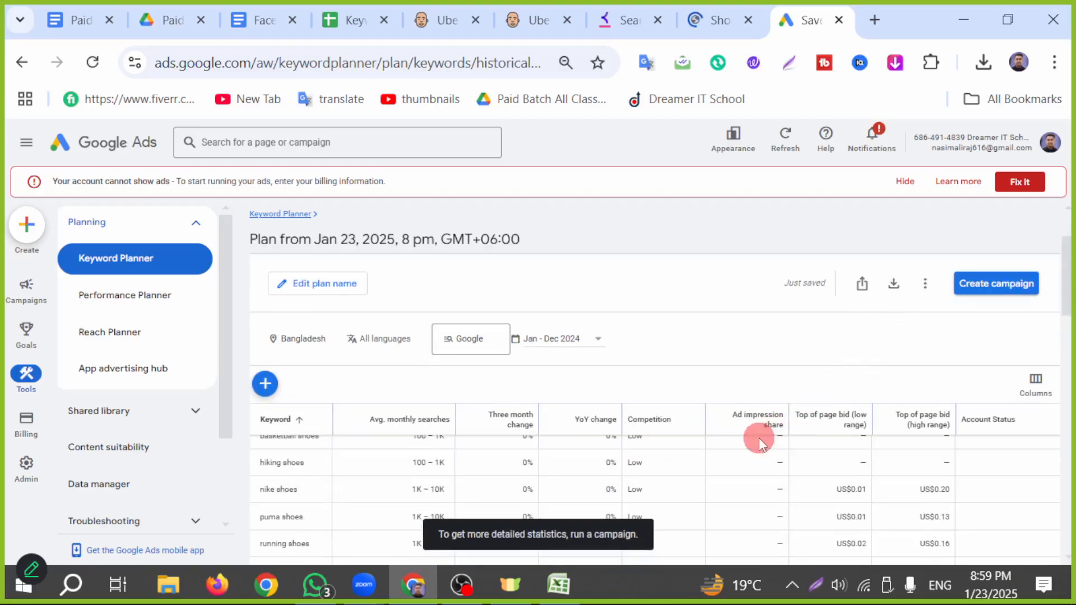
scroll(773, 443, "up", 2)
left_click_drag(1067, 271, 1067, 293)
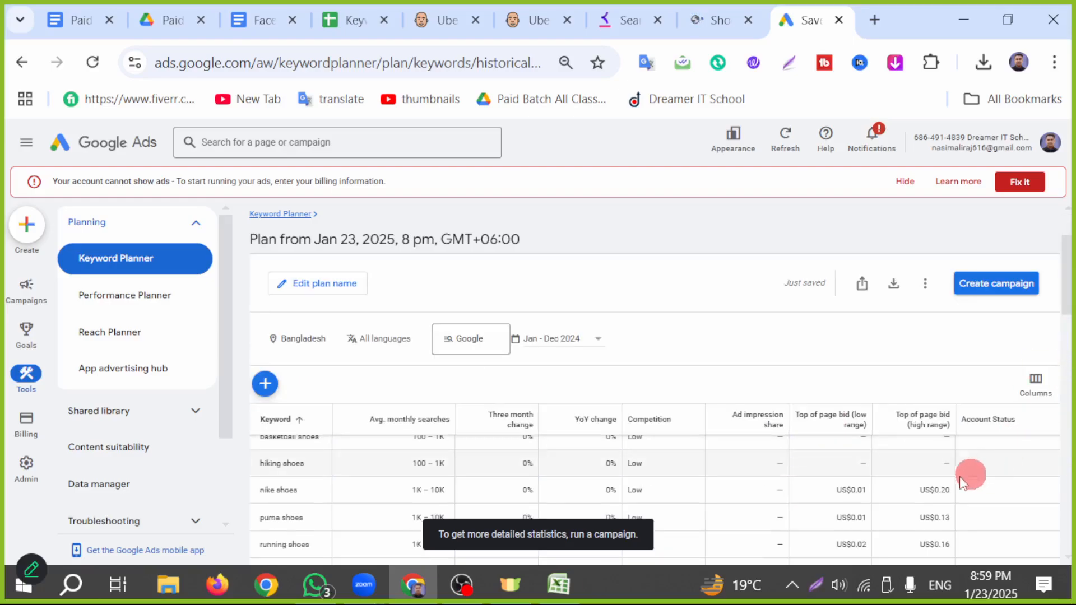
- Copy the 1K – 10K average monthly searches of adidas shoes from the plan into its Avg. monthly searches cell in the Keyword Reserach sheet
scroll(828, 504, "down", 10)
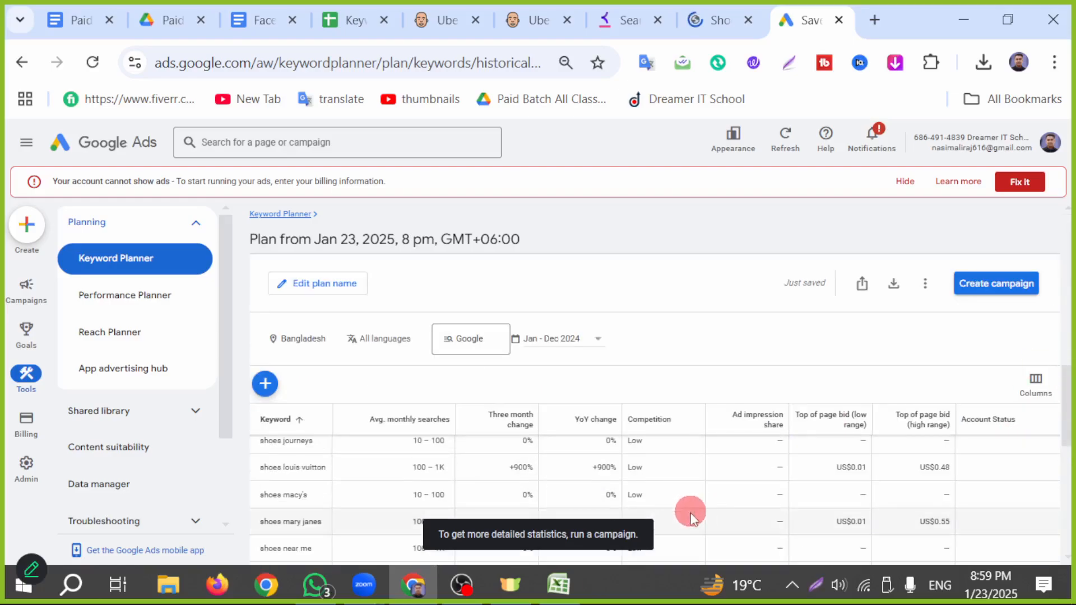
scroll(691, 517, "up", 2)
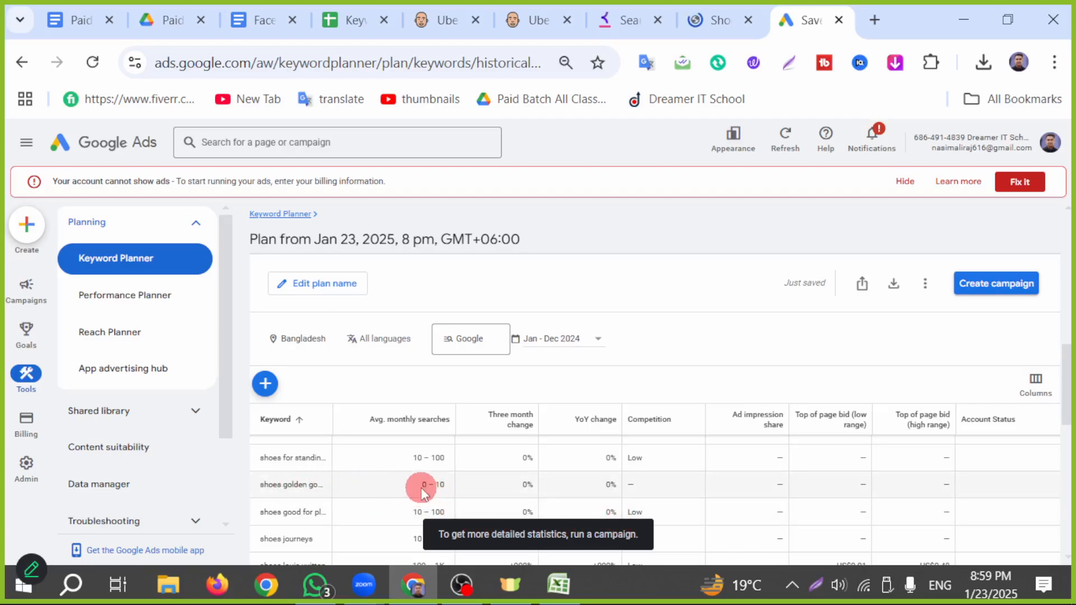
scroll(533, 500, "up", 5)
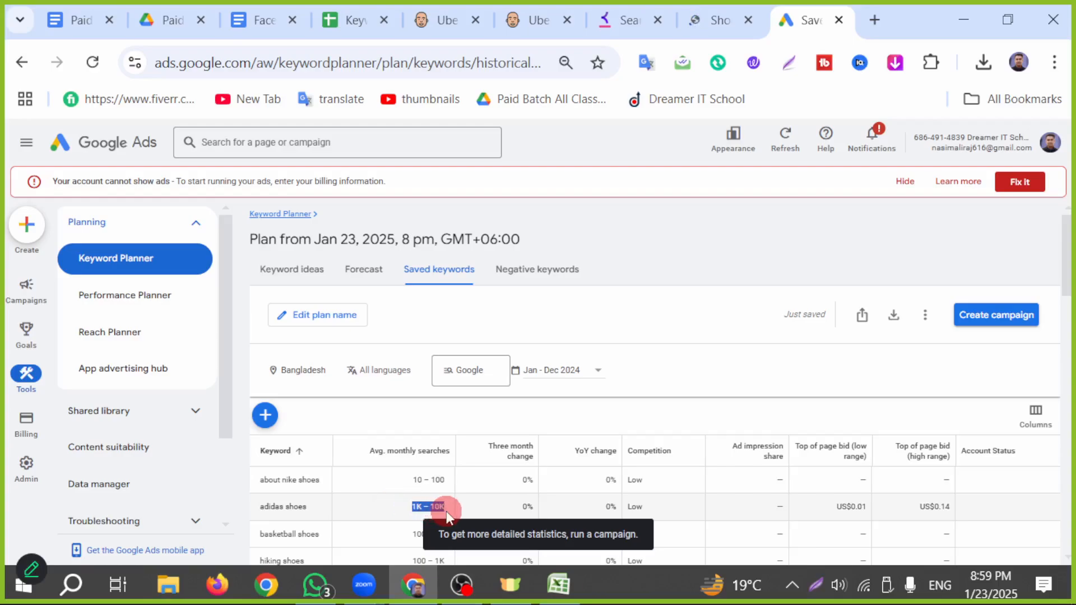
key("ctrl+c")
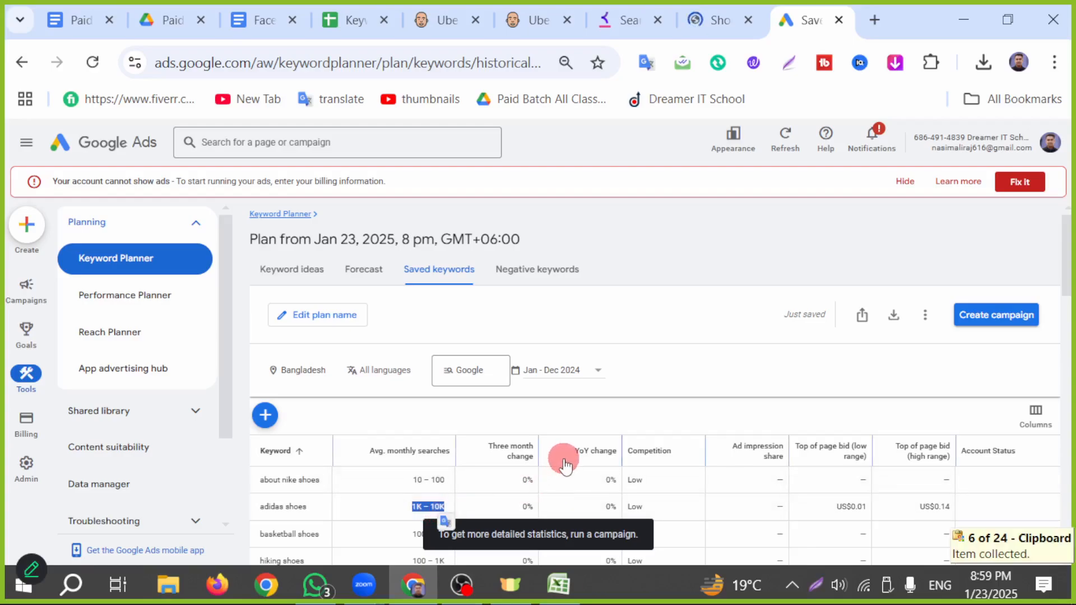
left_click(359, 20)
scroll(280, 420, "up", 10)
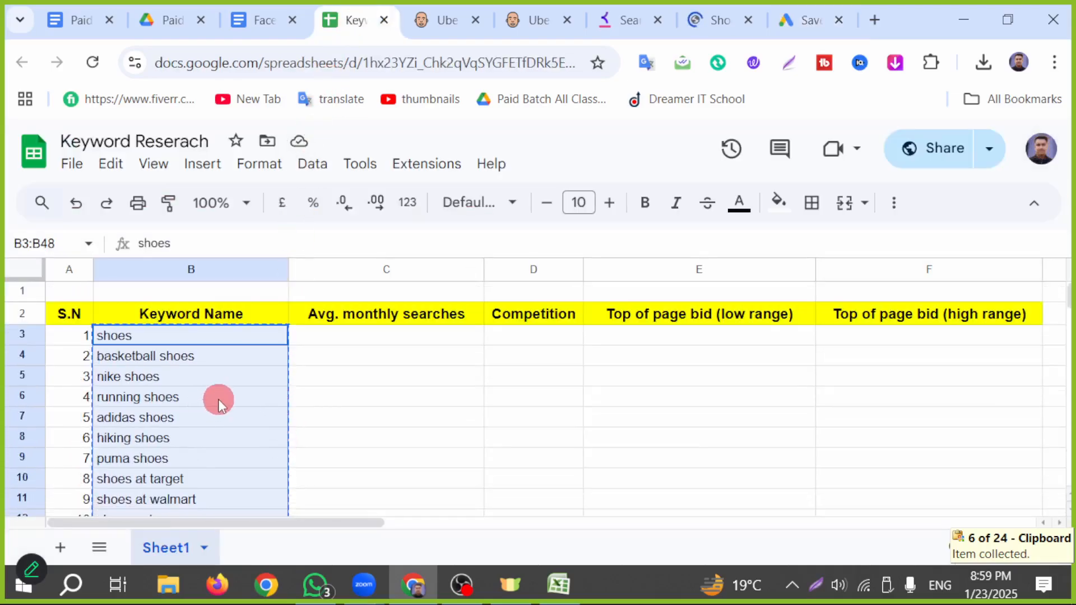
double_click(318, 418)
key("ctrl+v")
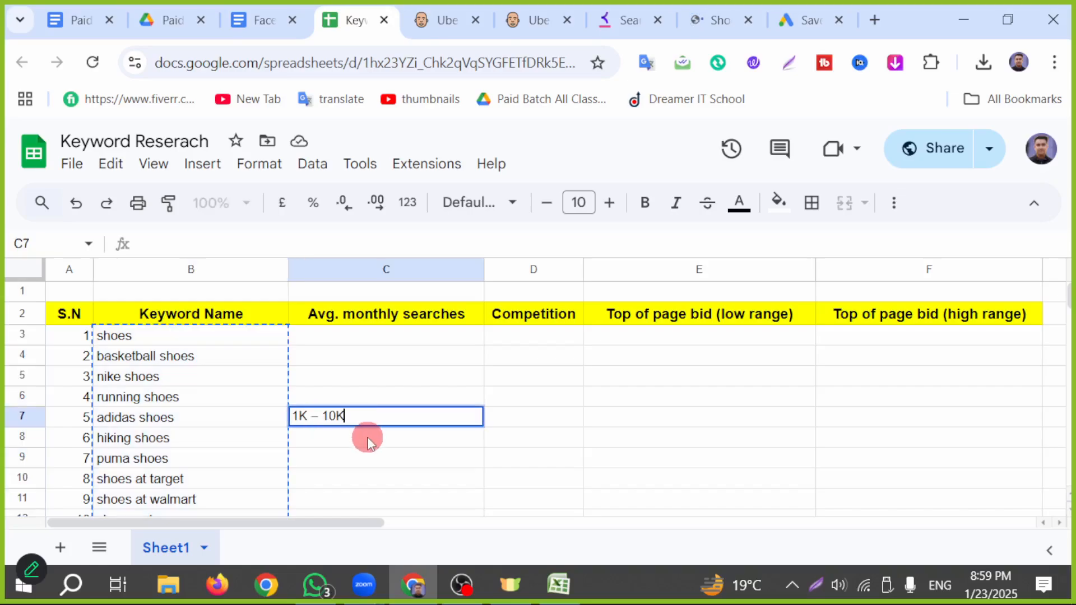
left_click(529, 421)
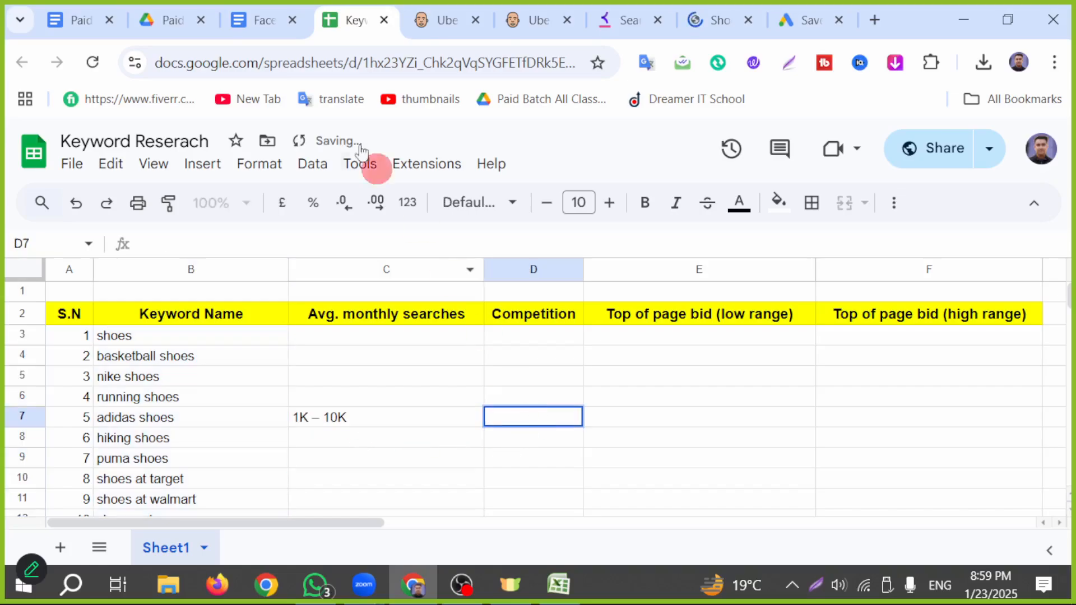
- Place the Keyword Planner tab beside the Keyword Reserach sheet's tab, and copy the Low competition of adidas shoes into its Competition cell
left_click_drag(805, 29, 339, 23)
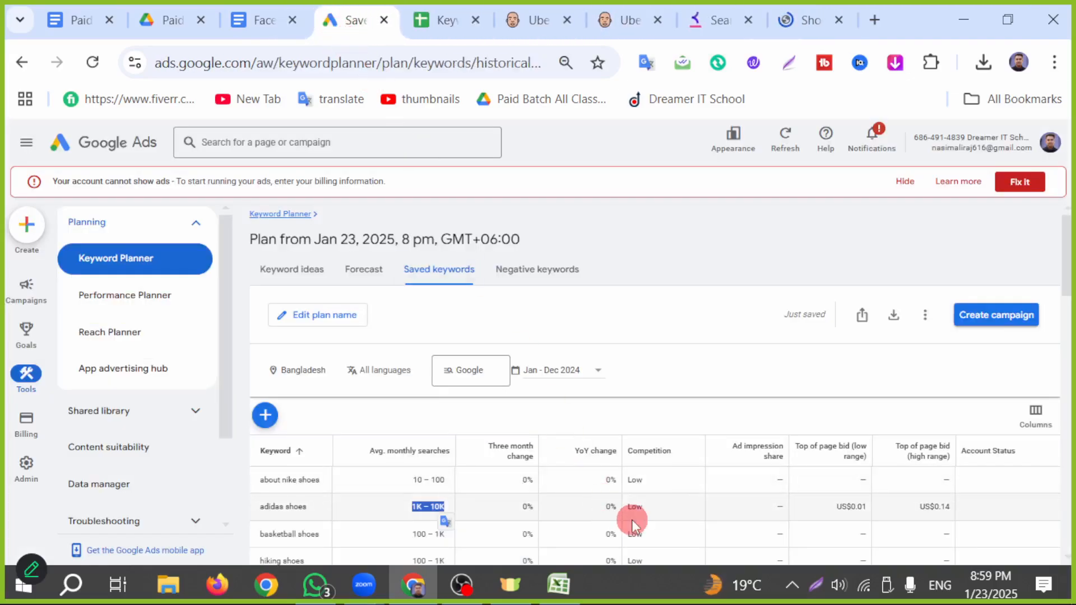
left_click_drag(644, 510, 625, 515)
key("ctrl+c")
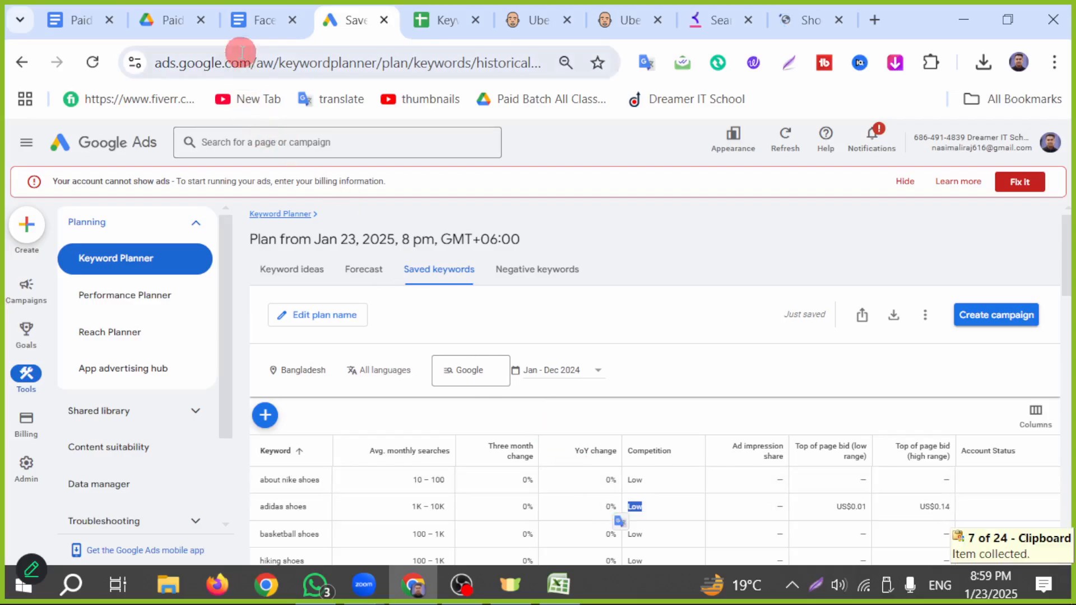
left_click(426, 21)
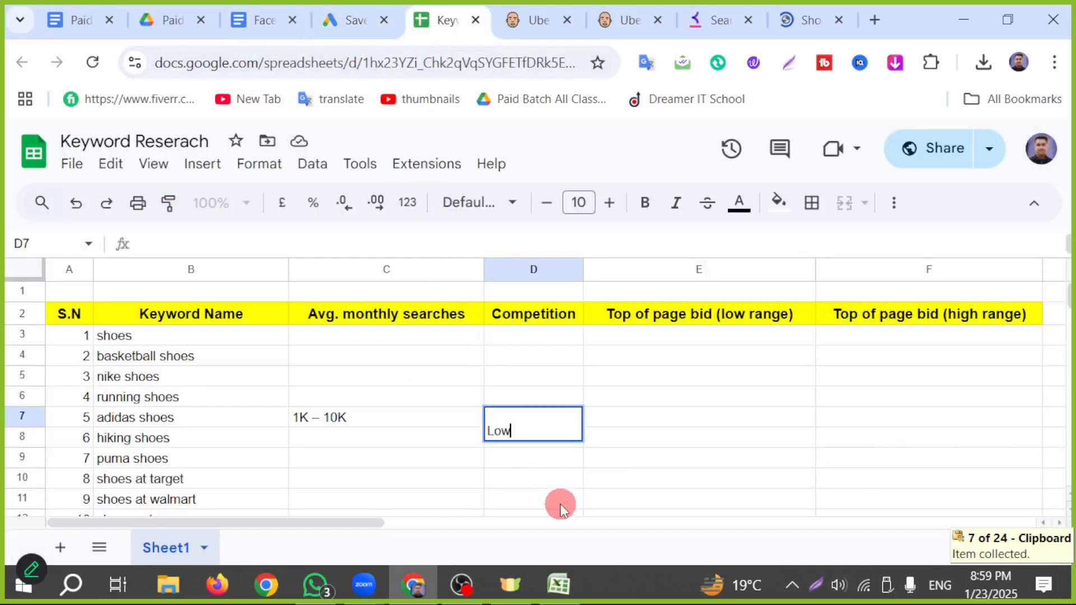
left_click(642, 438)
key("ctrl+z")
left_click(531, 424)
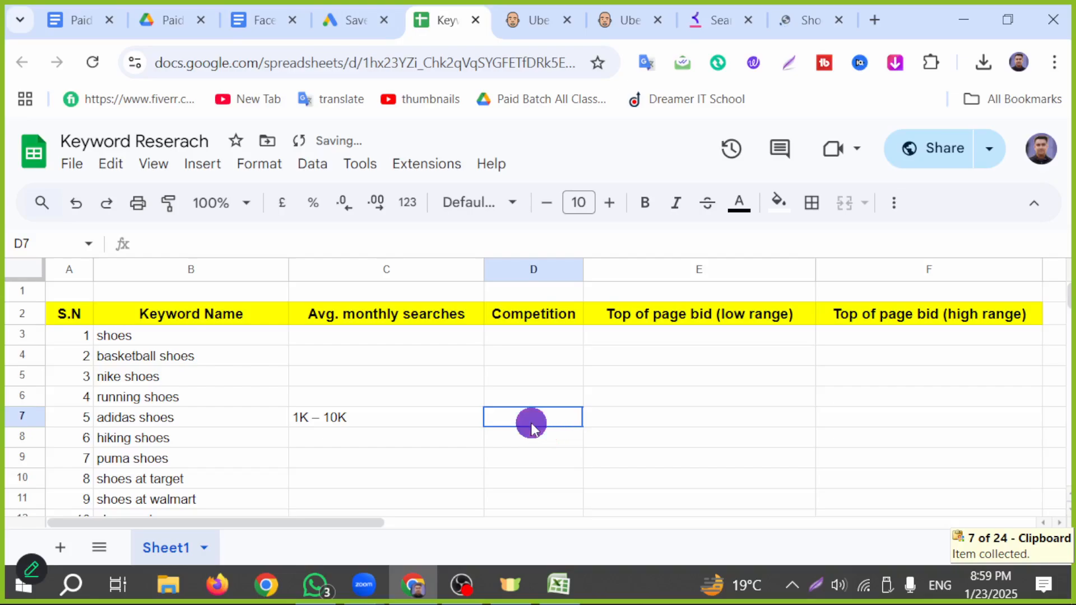
double_click(529, 419)
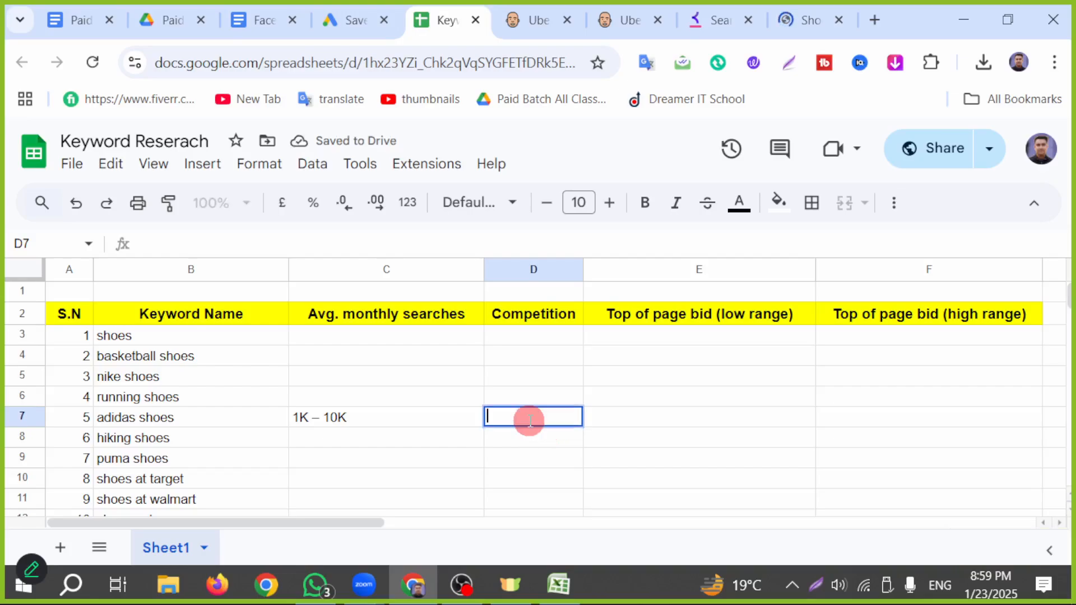
key("ctrl+v")
key("Return")
- Open the low range bid cell of adidas shoes for editing, and copy its US$0.01 low range bid from the Keyword Planner plan
double_click(619, 426)
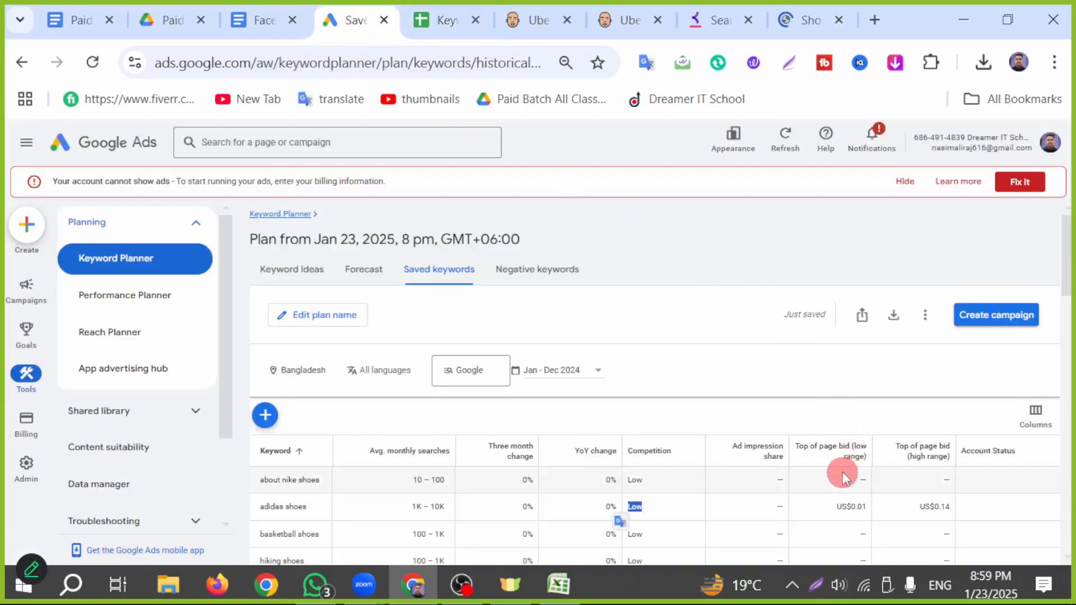
left_click_drag(835, 508, 869, 512)
key("ctrl+c")
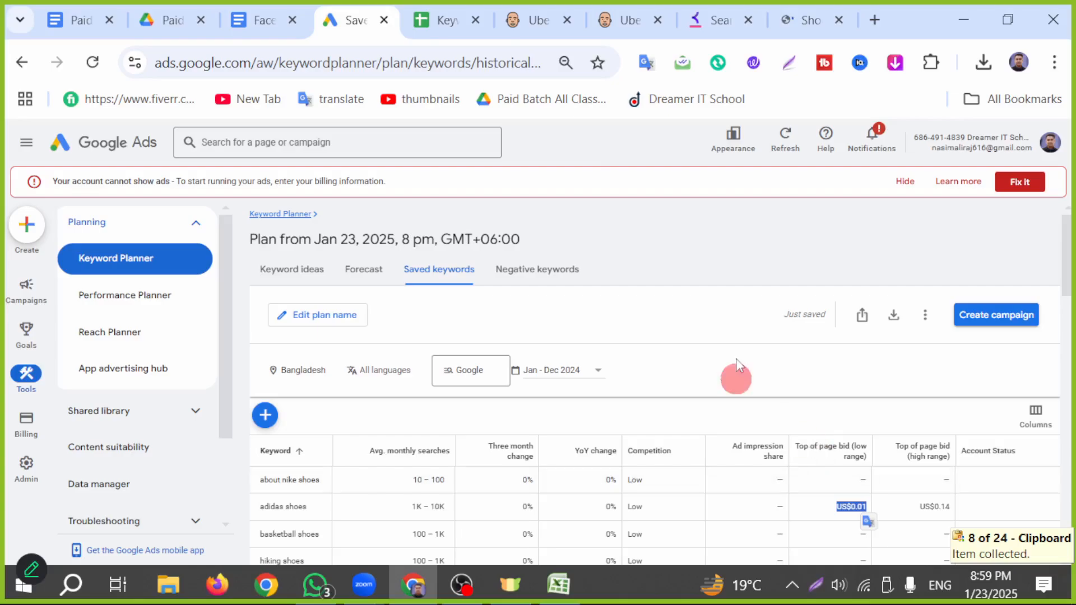
- Paste the copied low-range bid US$0.01 for adidas shoes into cell E7 of the Keyword Reserach spreadsheet
left_click(435, 19)
double_click(591, 425)
key("ctrl+v")
- Copy the adidas shoes high-range bid US$0.14 from Google Ads Keyword Planner into cell F7 of the spreadsheet
left_click(858, 436)
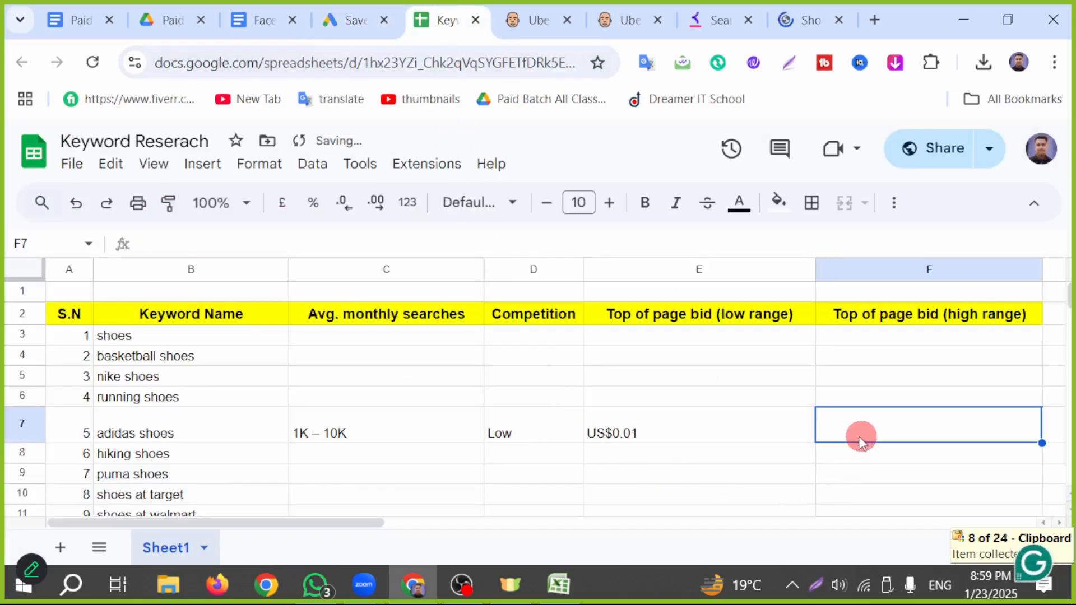
left_click(346, 20)
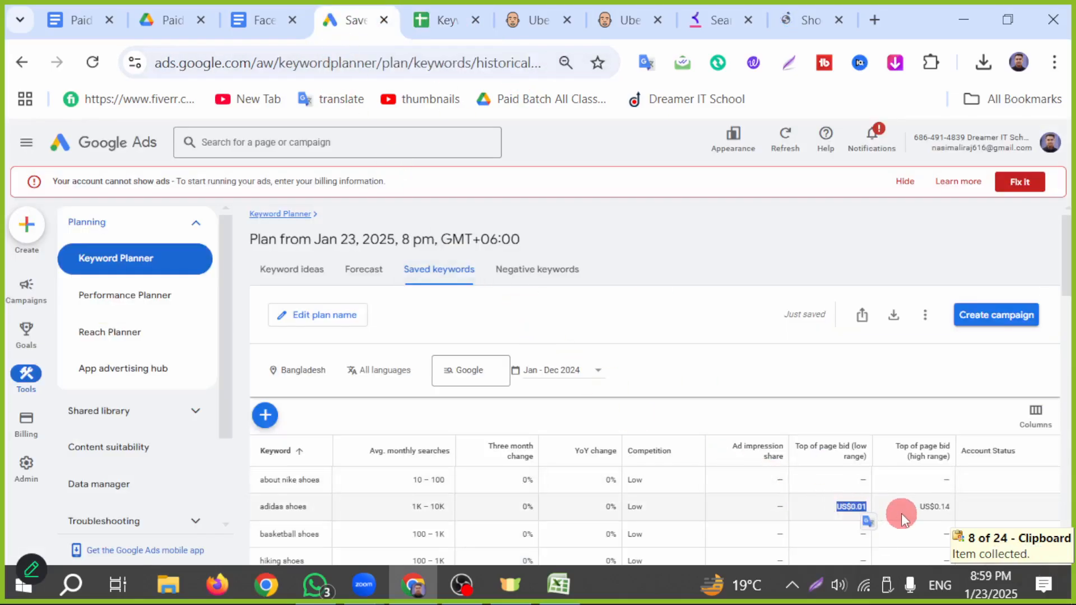
left_click_drag(917, 507, 971, 511)
key("ctrl+c")
left_click(435, 20)
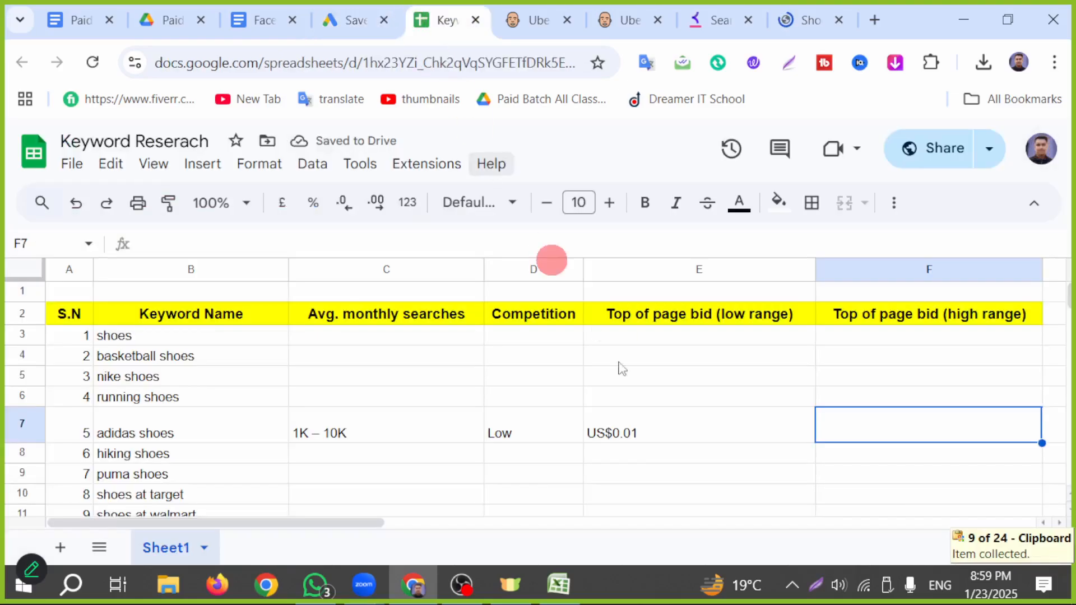
key("ctrl+v")
- In Google Ads Keyword Planner, copy the average monthly searches value 1K – 10K of nike shoes
left_click(331, 454)
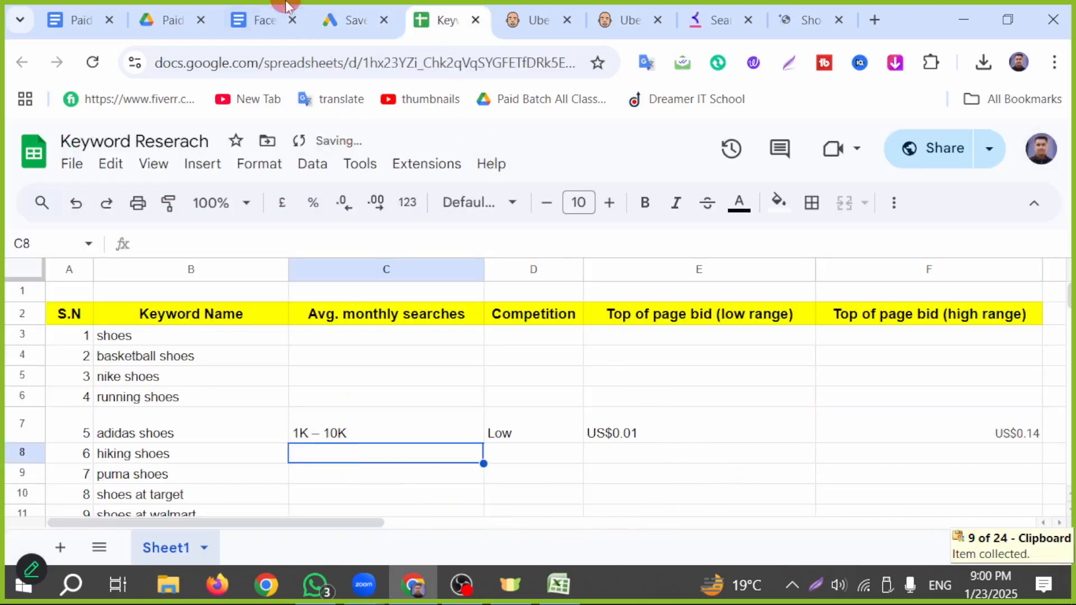
left_click(353, 18)
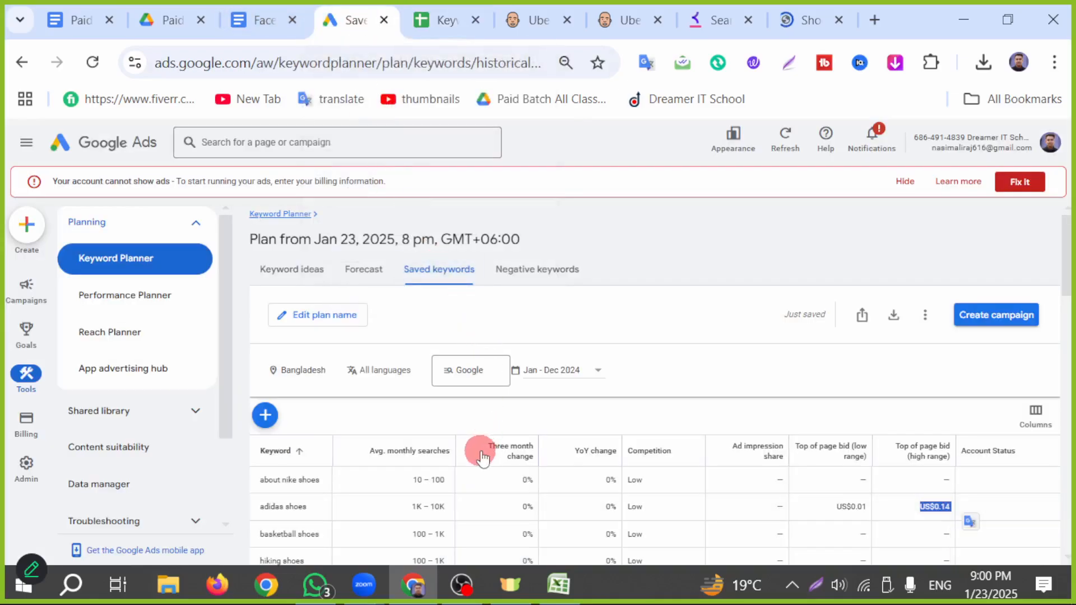
scroll(480, 452, "down", 2)
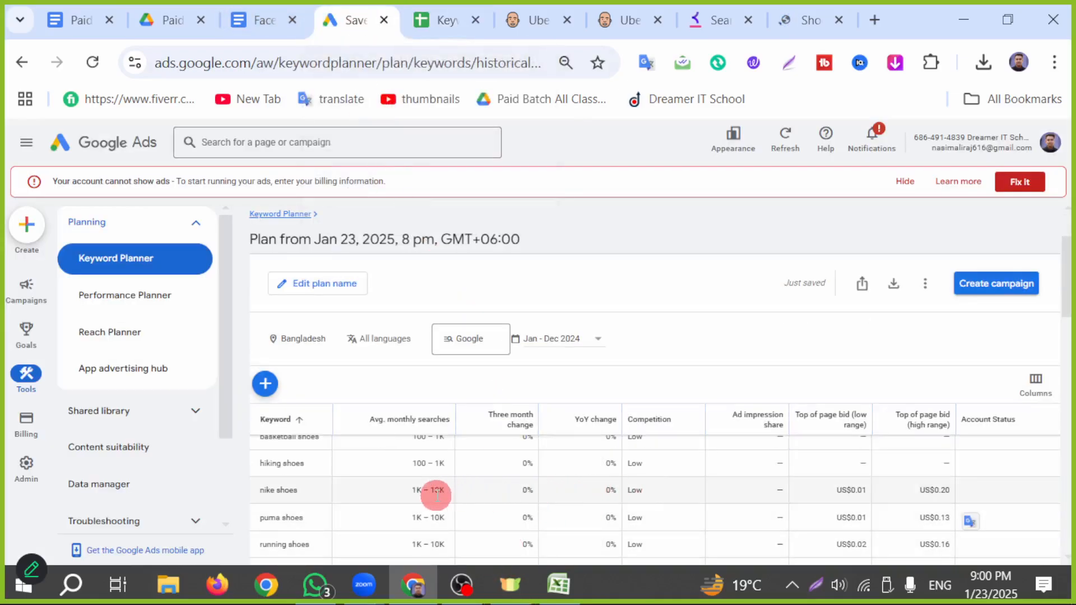
scroll(432, 497, "up", 2)
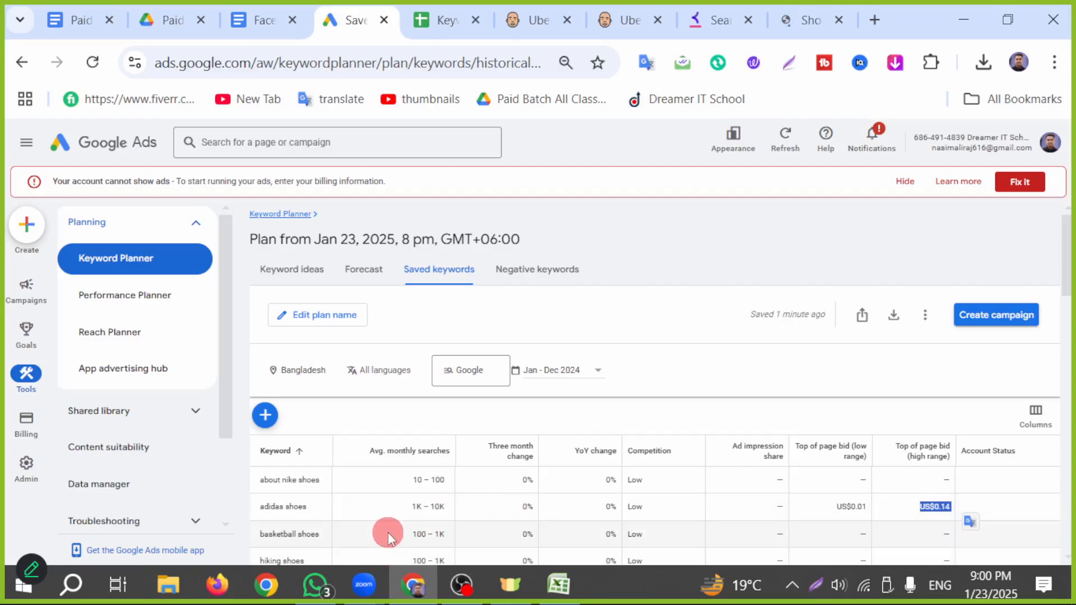
left_click_drag(428, 540, 446, 540)
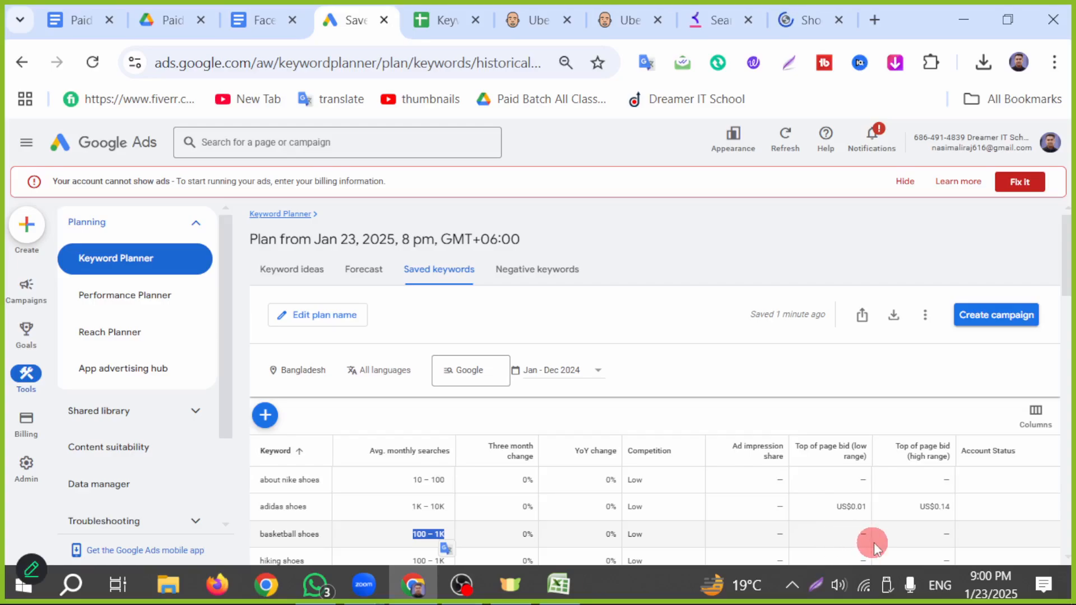
scroll(588, 533, "down", 2)
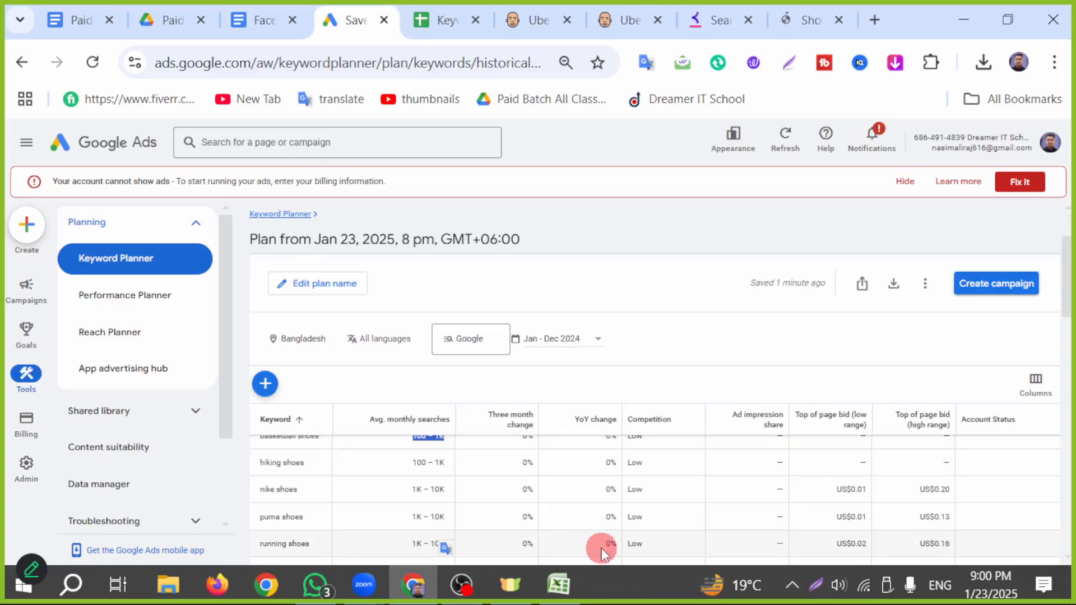
left_click_drag(403, 493, 456, 493)
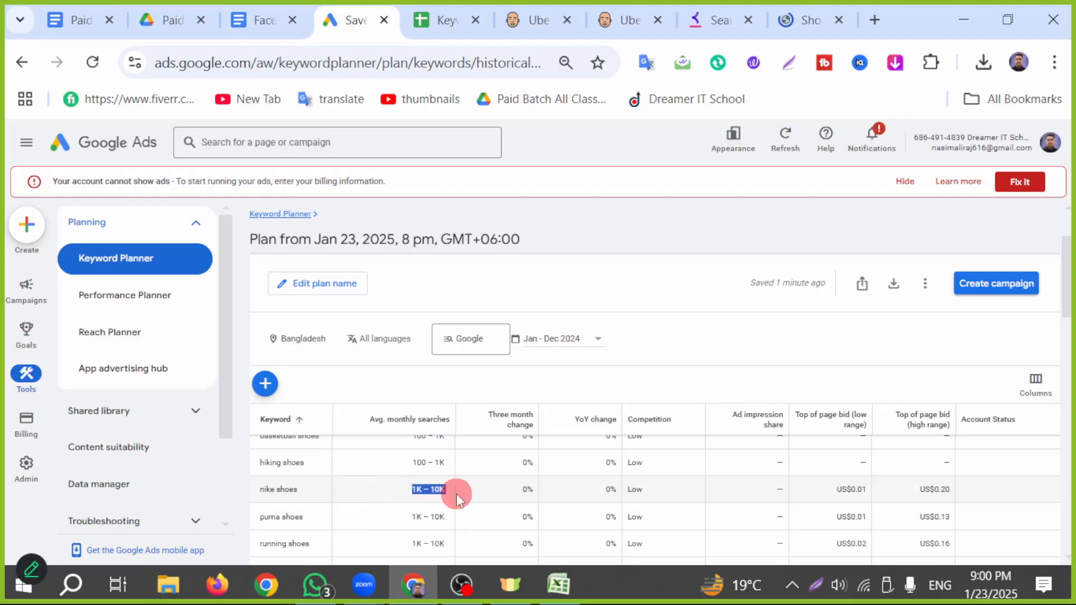
key("ctrl+c")
- Paste the copied searches range into cell C5 of the spreadsheet, undoing the misplaced paste in C8
left_click(442, 20)
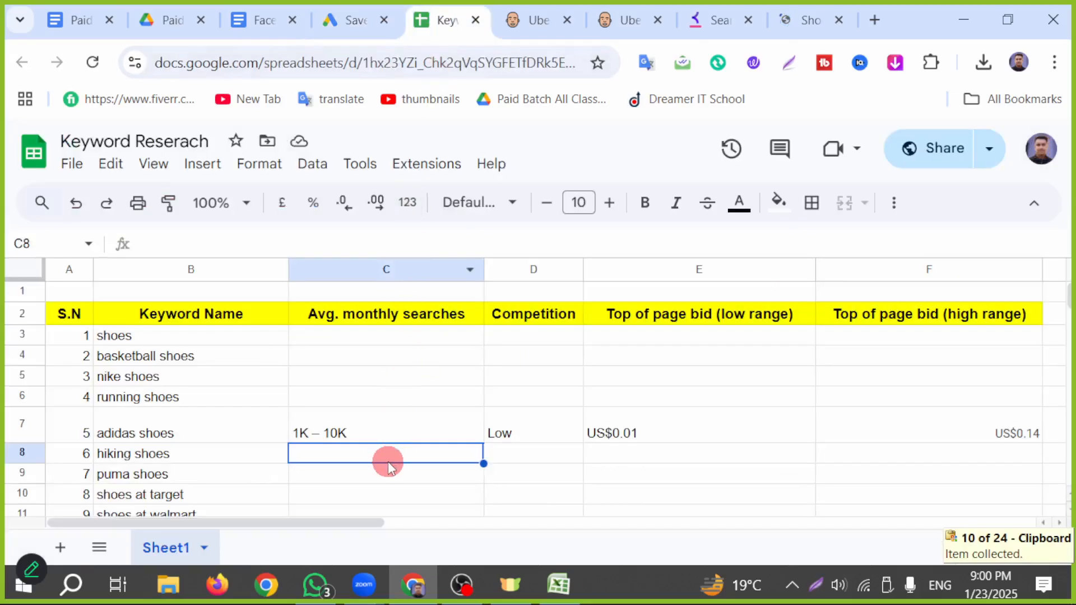
key("ctrl+v")
key("ctrl+z")
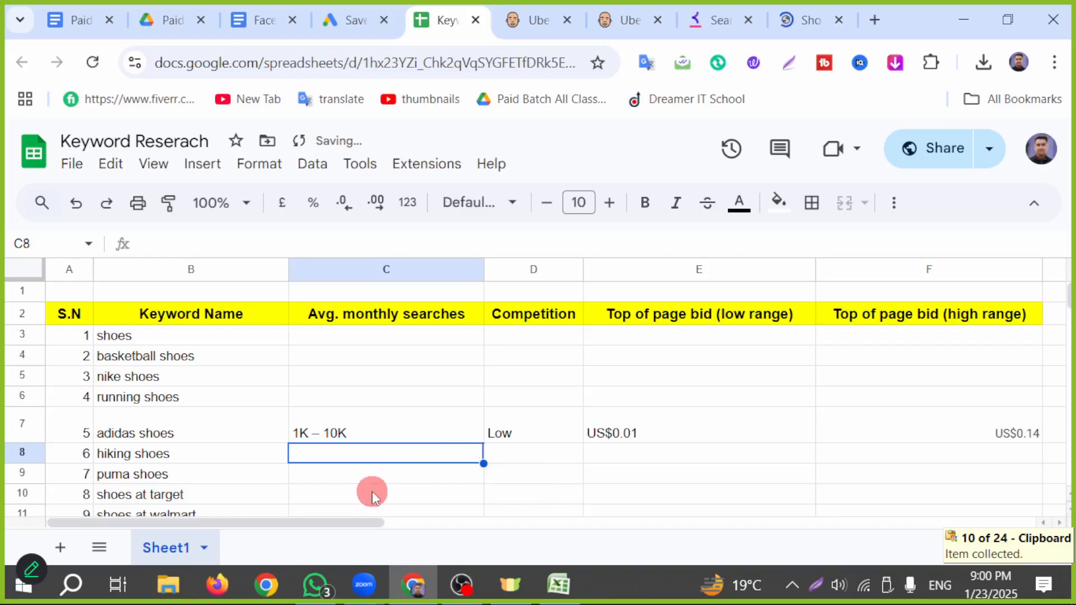
left_click(313, 376)
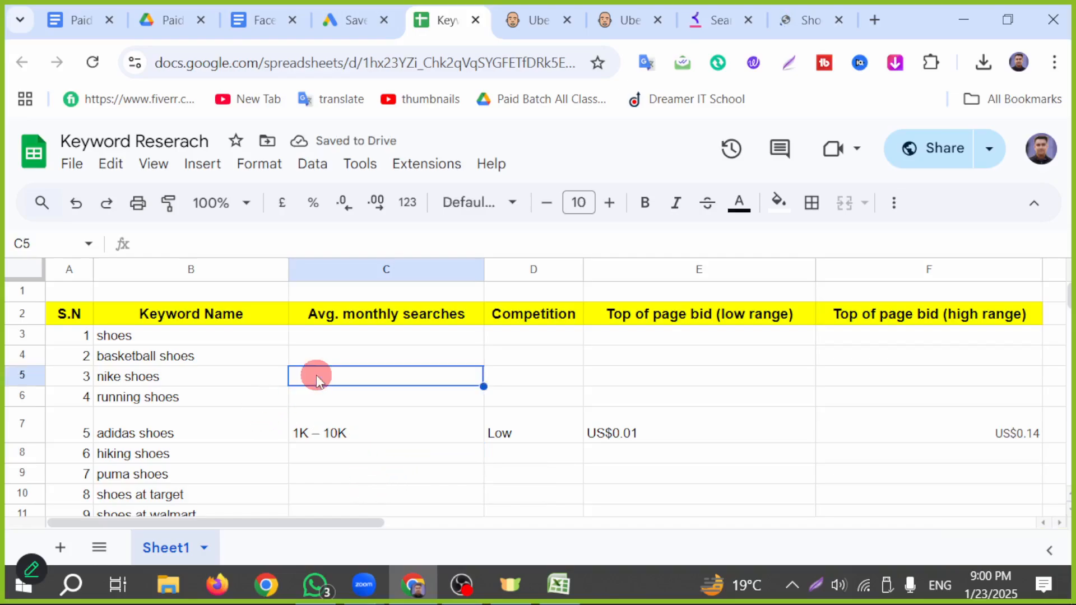
key("ctrl+v")
- Copy the nike shoes competition level Low from Google Ads Keyword Planner into the spreadsheet's Competition column
left_click(343, 20)
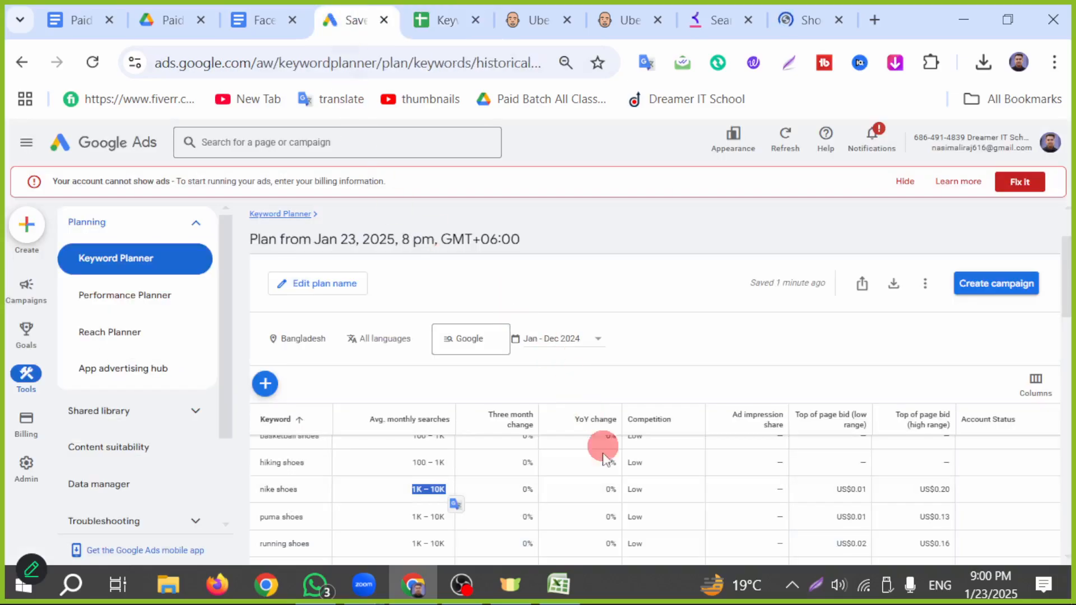
double_click(638, 491)
key("ctrl+c")
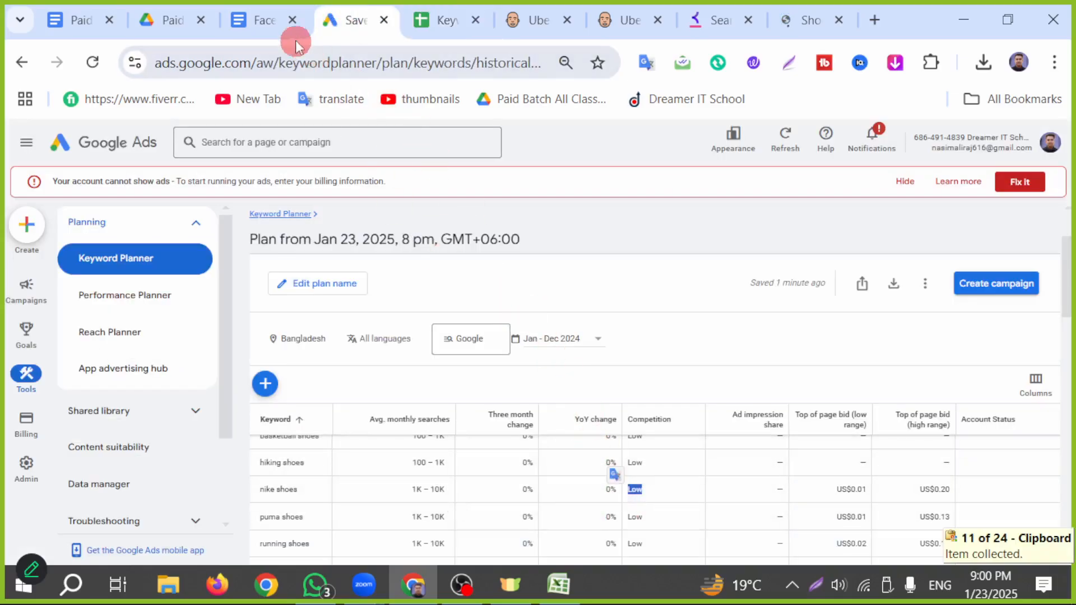
left_click(437, 20)
left_click(566, 381)
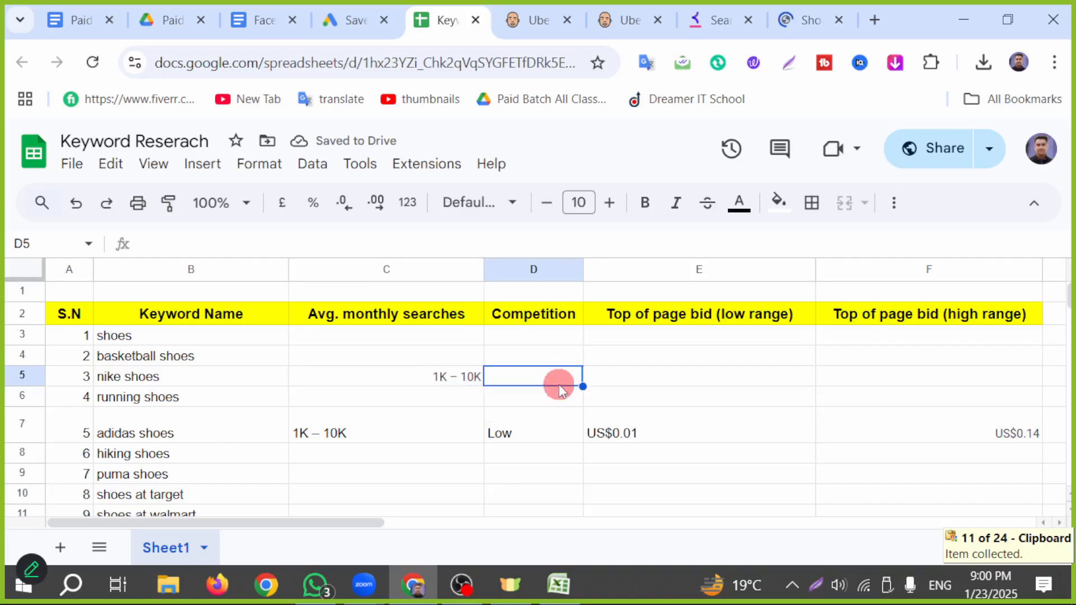
key("ctrl+v")
left_click(654, 385)
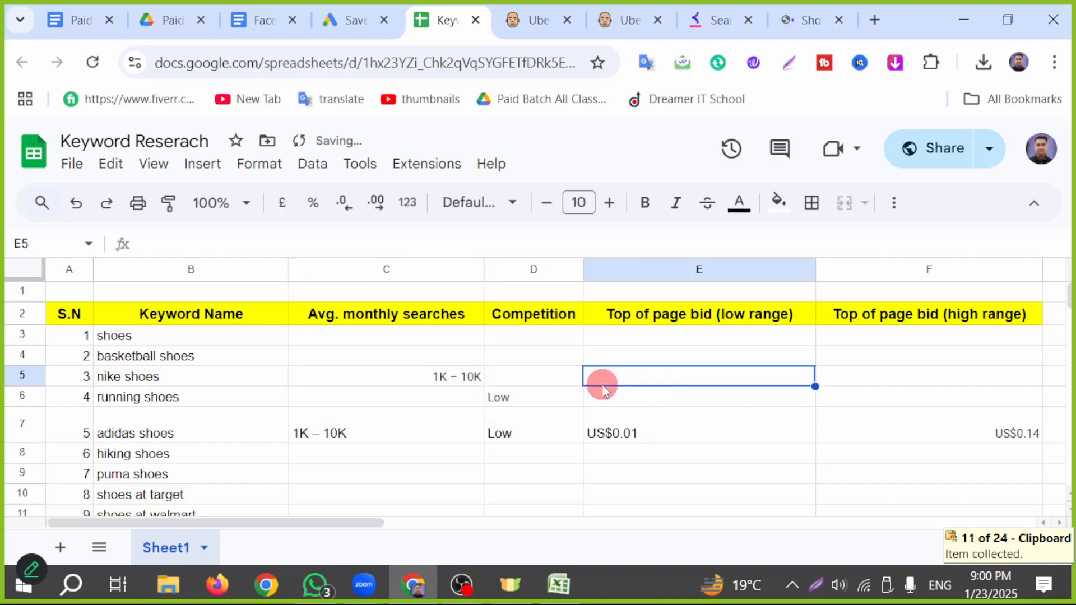
- Move the Low entry from cell D6 to cell D5 in the nike shoes row
left_click(541, 394)
key("ctrl+c")
key("Delete")
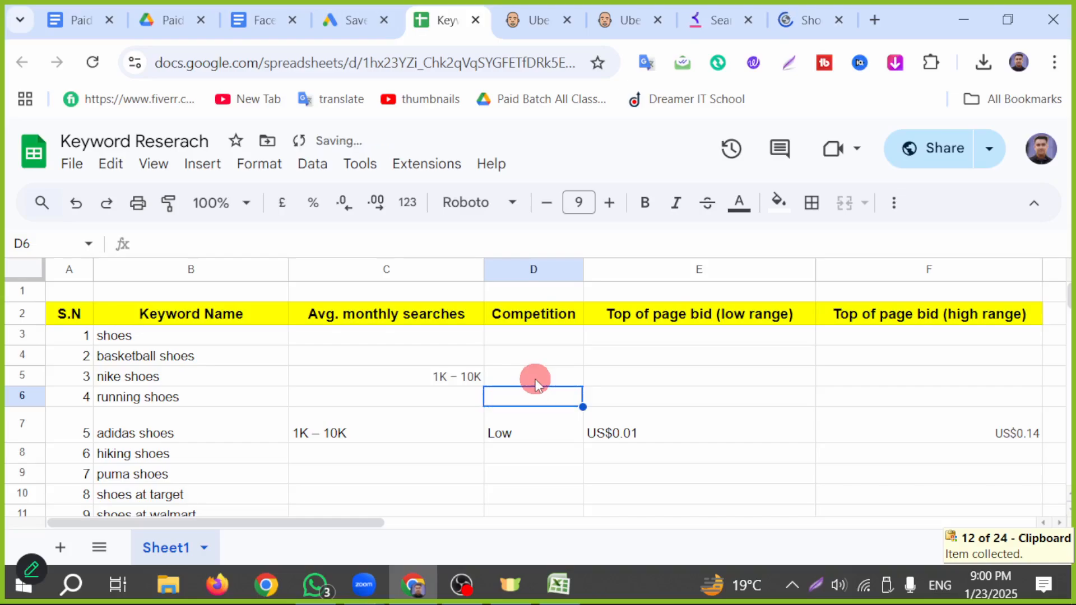
left_click(532, 374)
key("ctrl+v")
- Copy the nike shoes low-range bid US$0.01 from Google Ads Keyword Planner into cell E5 of the spreadsheet
left_click(695, 382)
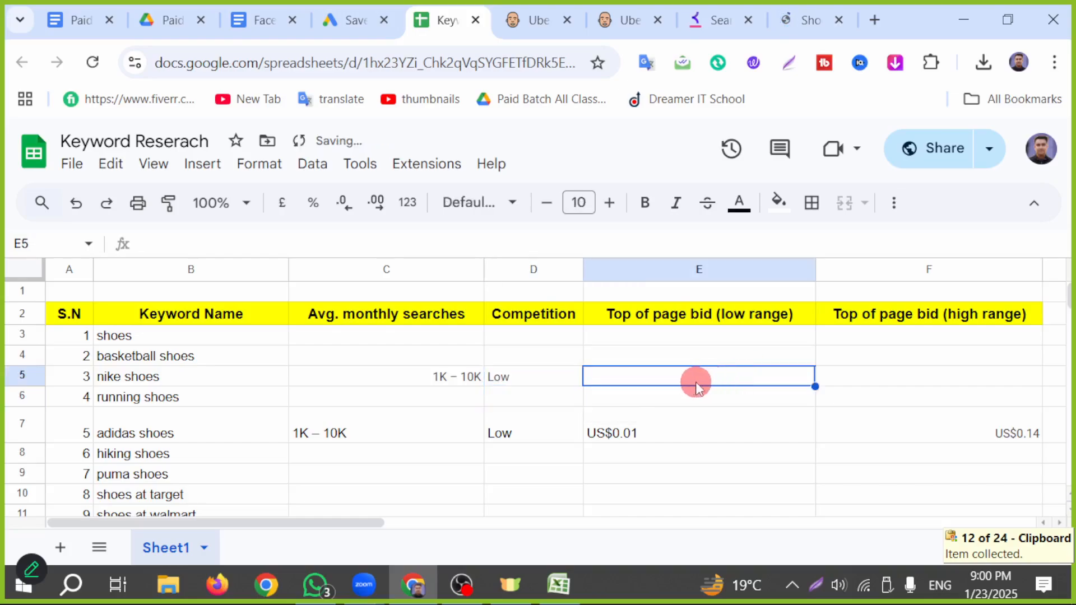
left_click(342, 20)
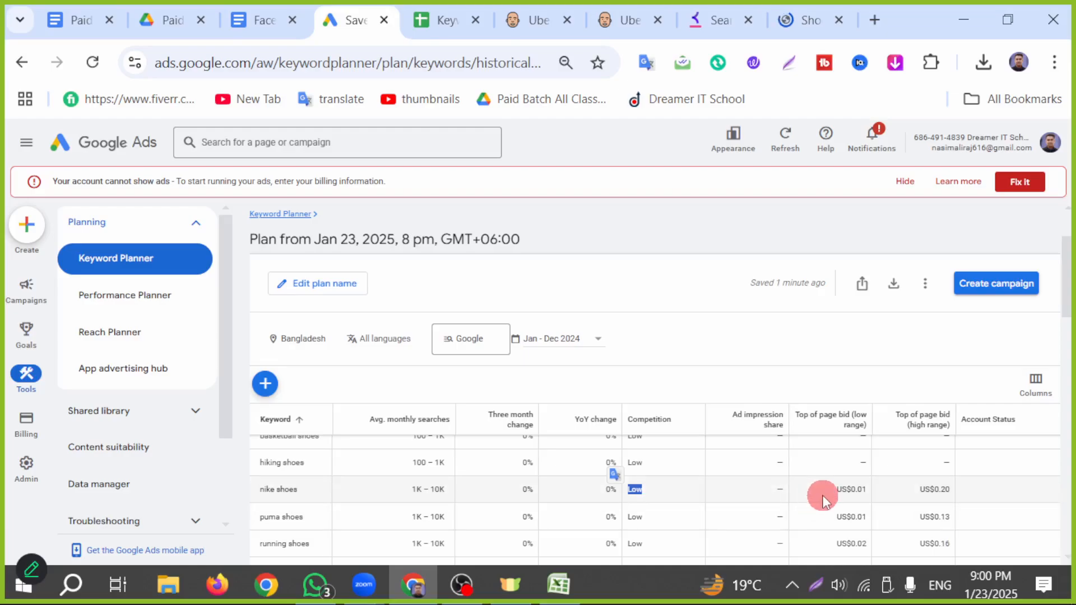
left_click_drag(818, 492, 862, 491)
key("ctrl+c")
left_click(444, 21)
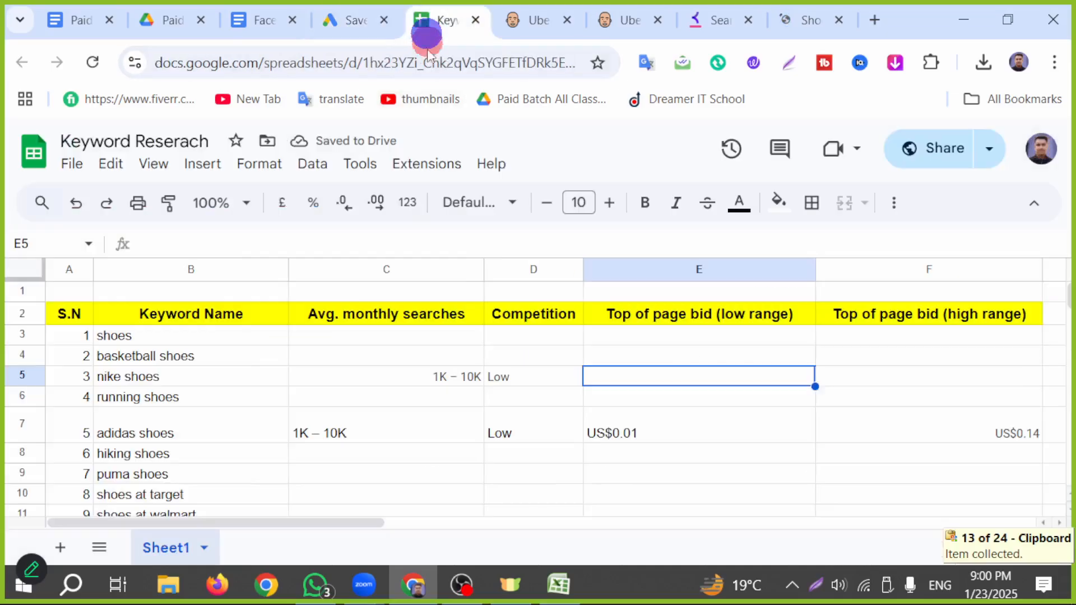
key("ctrl+v")
- Copy the nike shoes high-range bid US$0.20 from Google Ads Keyword Planner into cell F5 of the spreadsheet
left_click(905, 375)
left_click(342, 20)
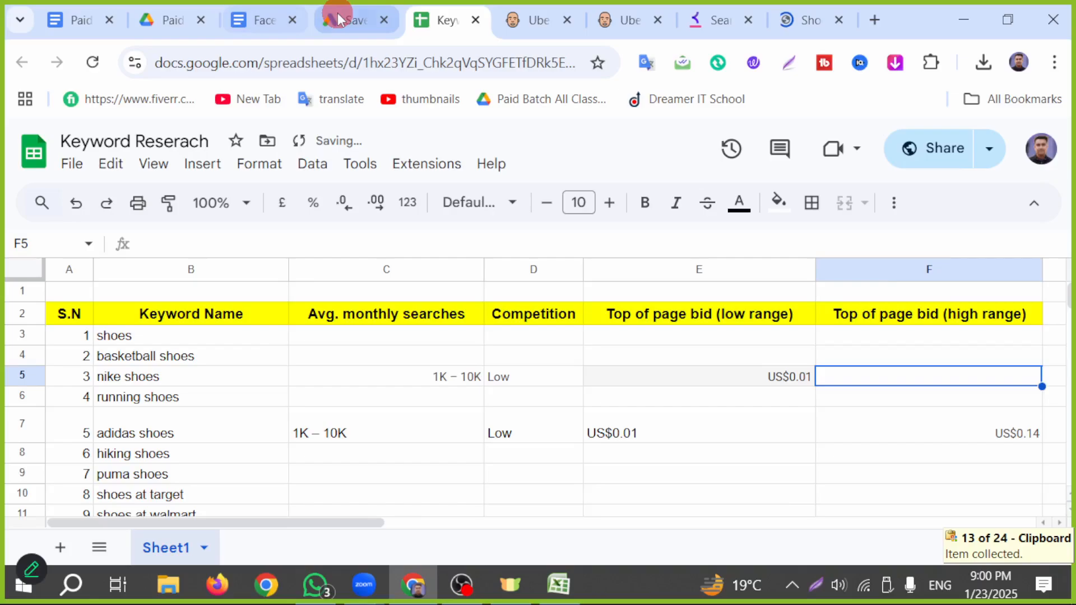
left_click_drag(919, 489, 946, 491)
key("ctrl+c")
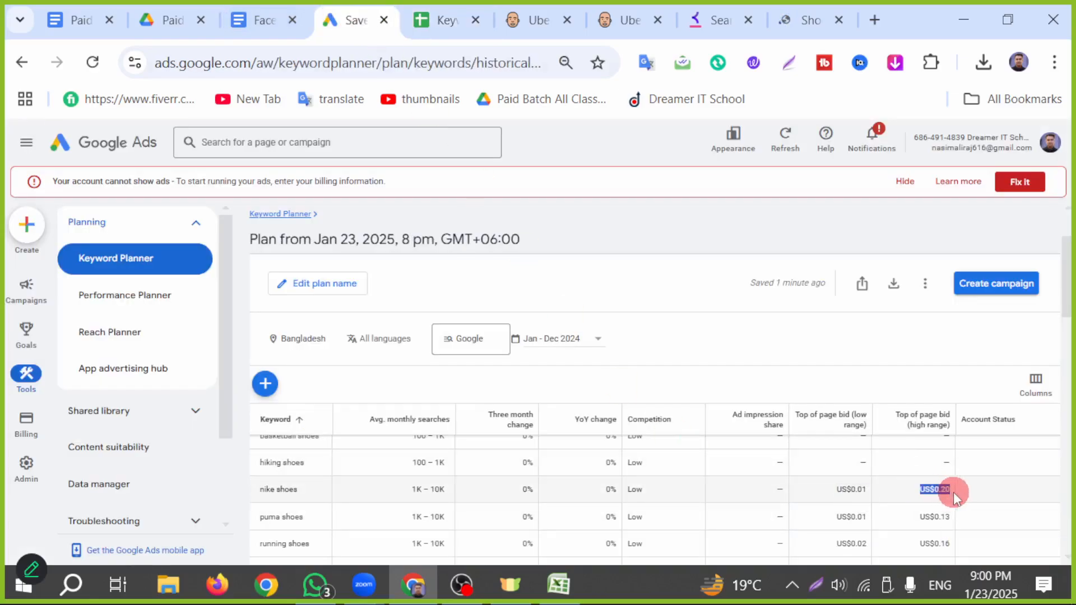
left_click(428, 24)
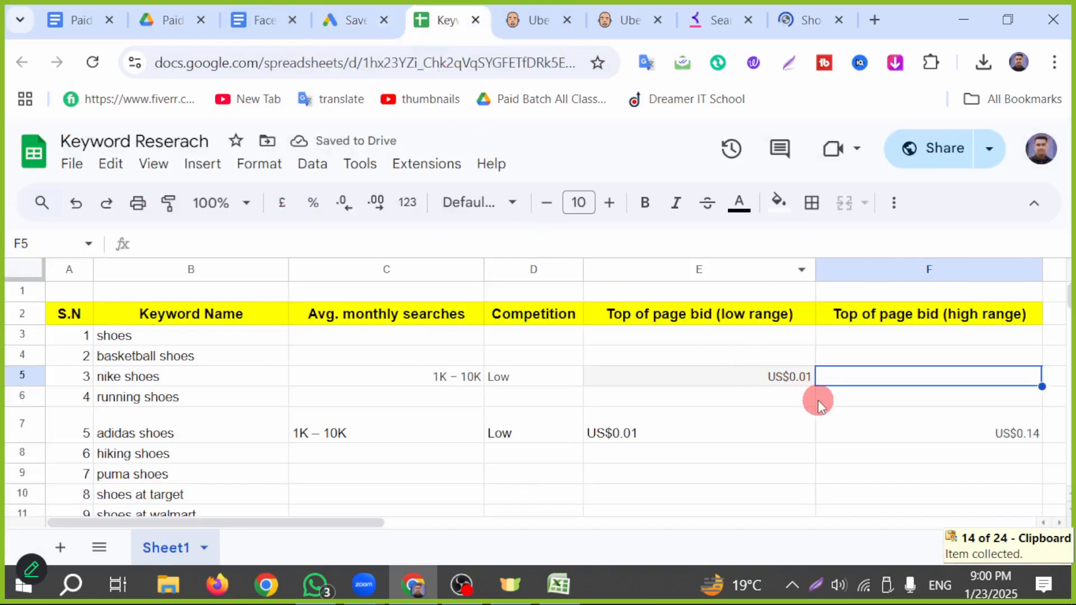
key("ctrl+v")
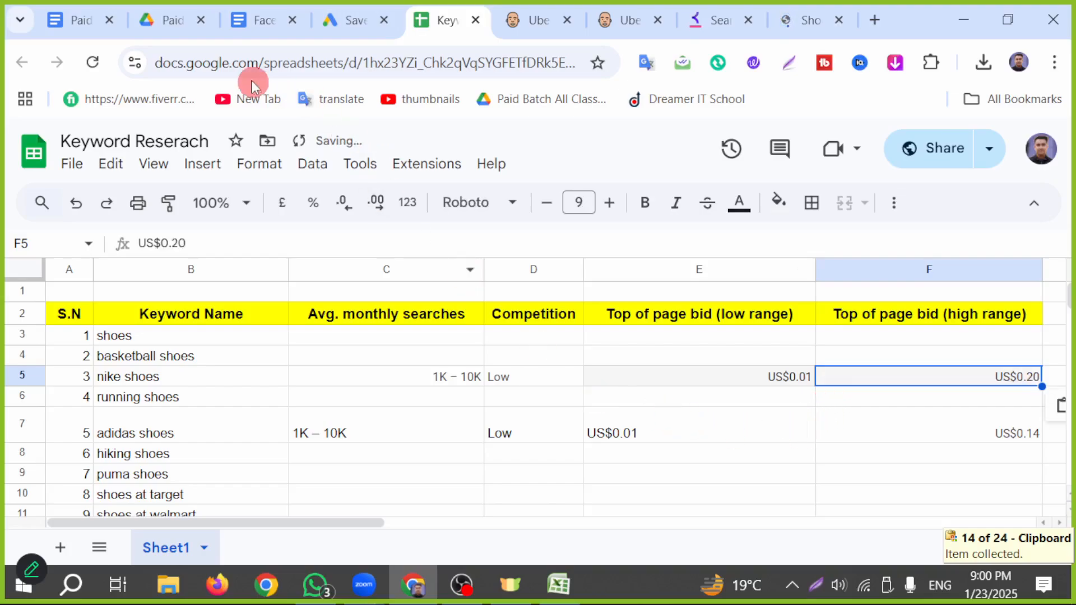
- Copy the puma shoes average monthly searches 1K – 10K from Google Ads Keyword Planner into cell C9 of the spreadsheet
left_click(359, 31)
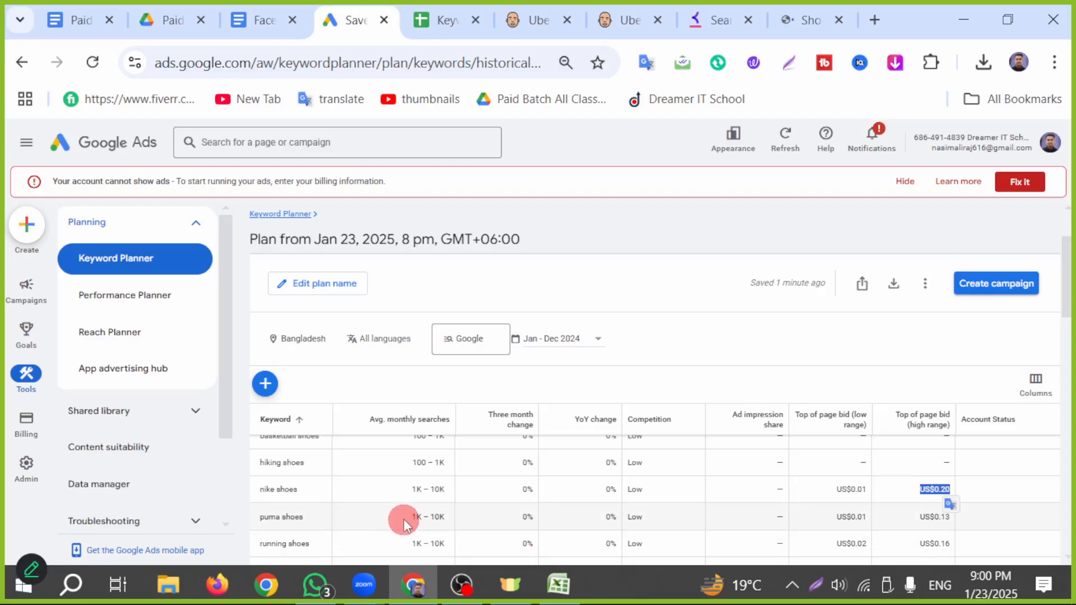
key("ctrl+c")
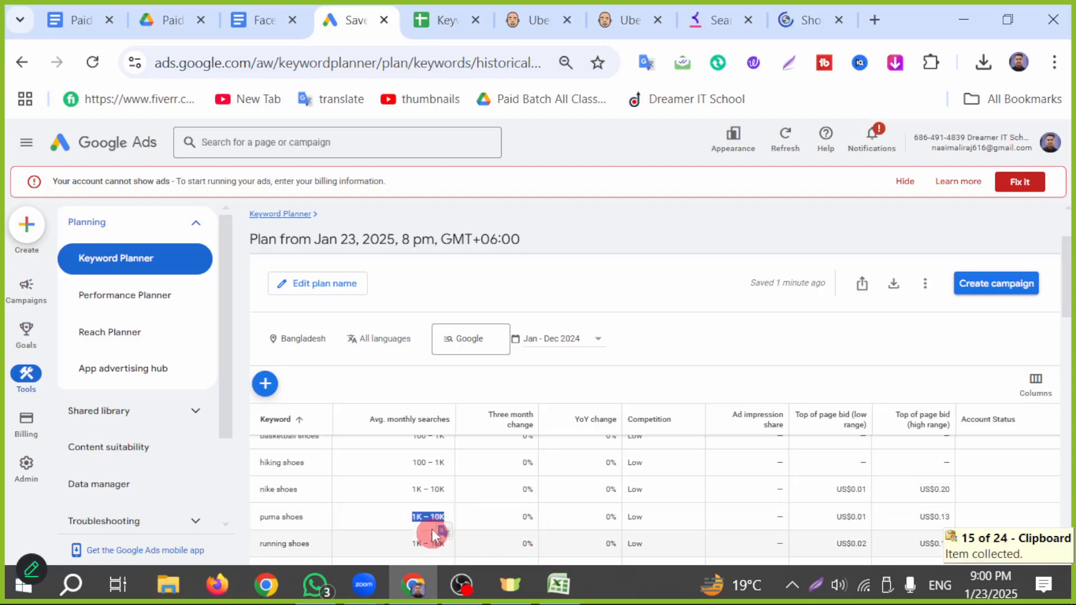
left_click(422, 19)
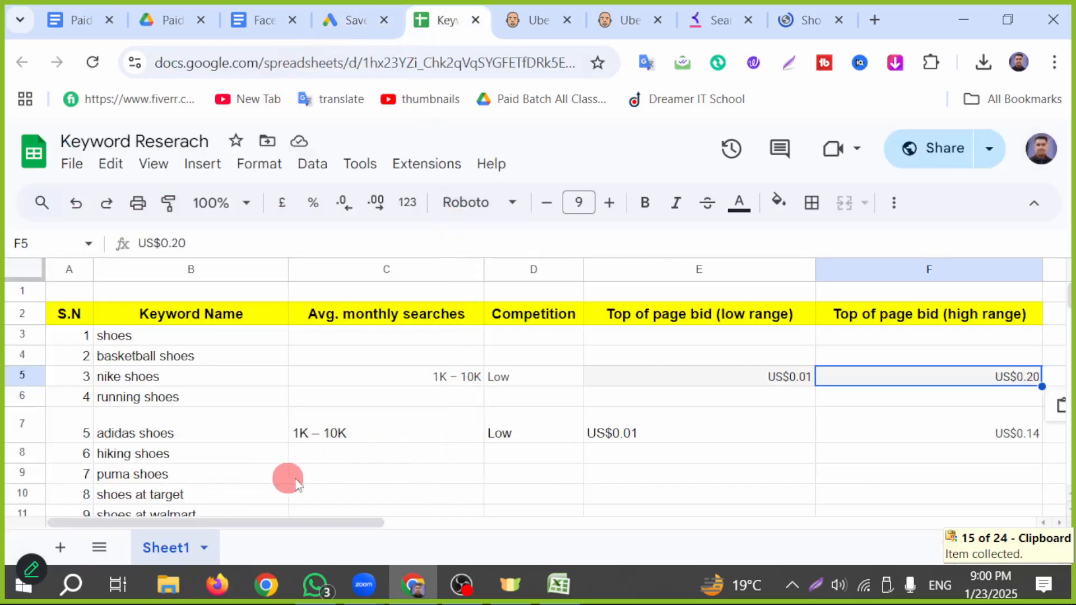
left_click(316, 476)
key("ctrl+v")
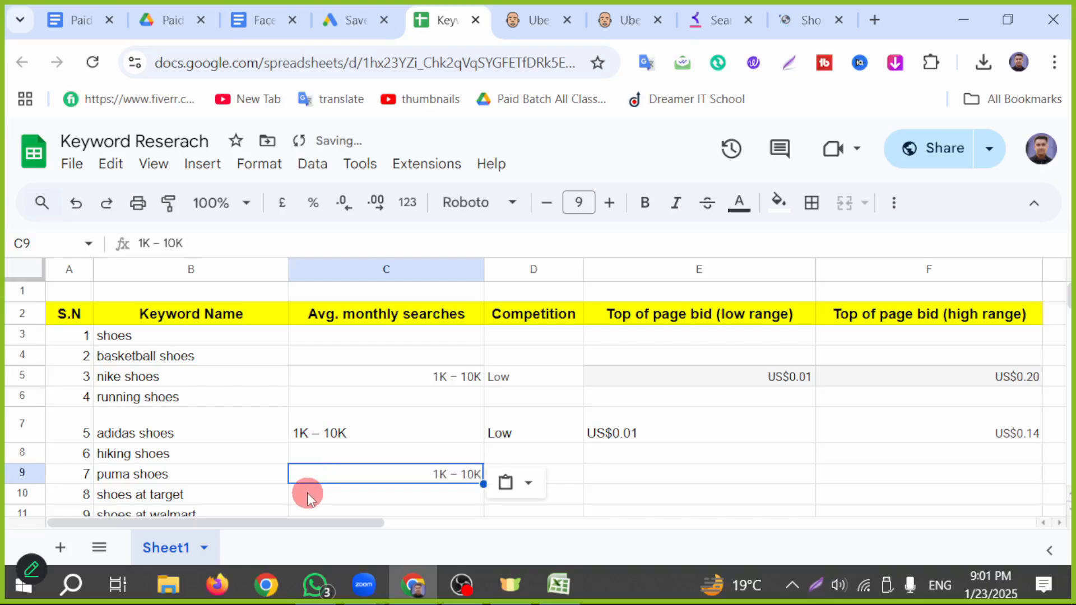
- Copy the competition level Low from the adidas shoes row into the puma shoes row, cell D9
left_click(561, 440)
key("ctrl+c")
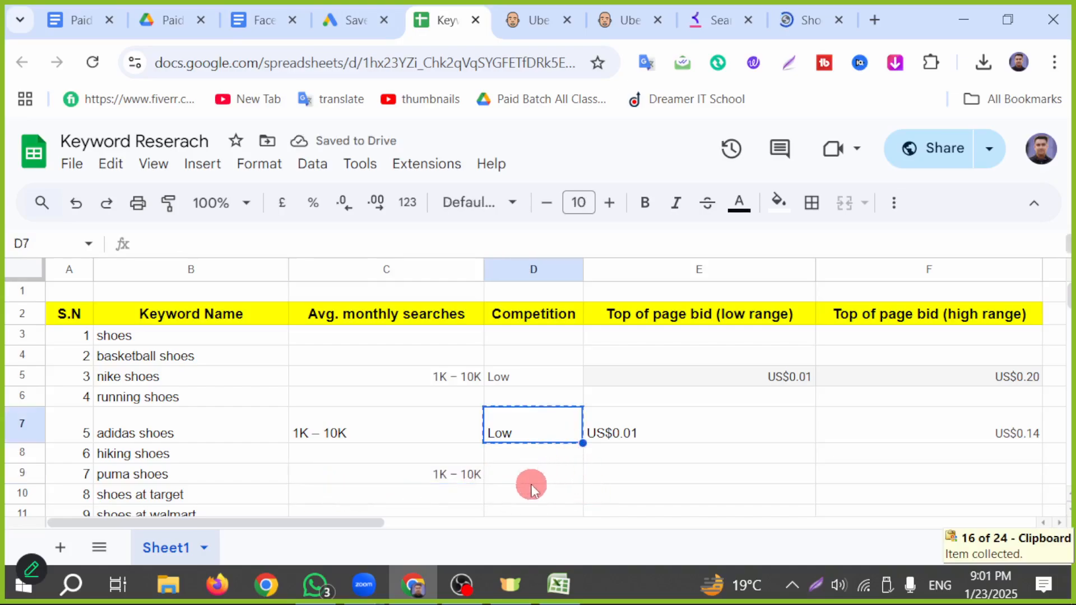
left_click(535, 477)
key("ctrl+v")
- Copy the puma shoes high-range bid US$0.13 from Google Ads Keyword Planner into cell F9 of the spreadsheet
left_click(640, 496)
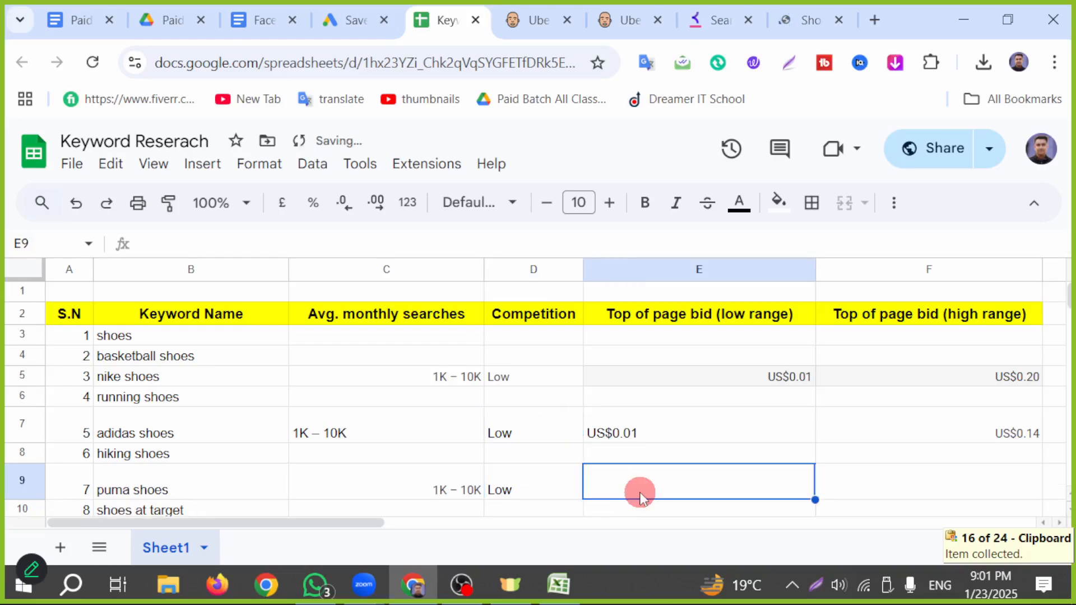
left_click(358, 20)
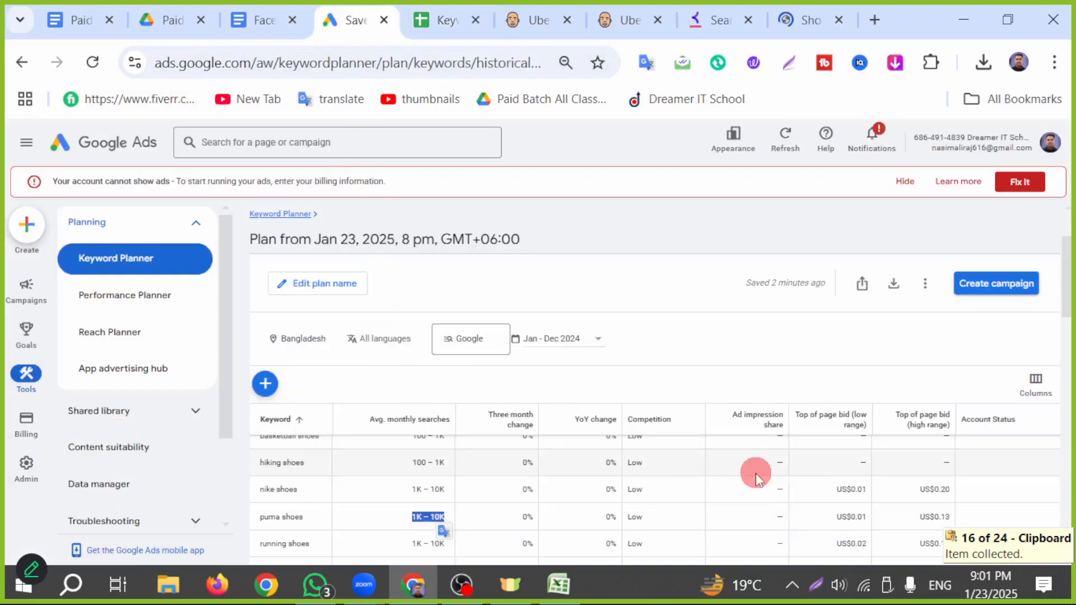
left_click_drag(835, 517, 951, 517)
key("ctrl+c")
key("ctrl+c")
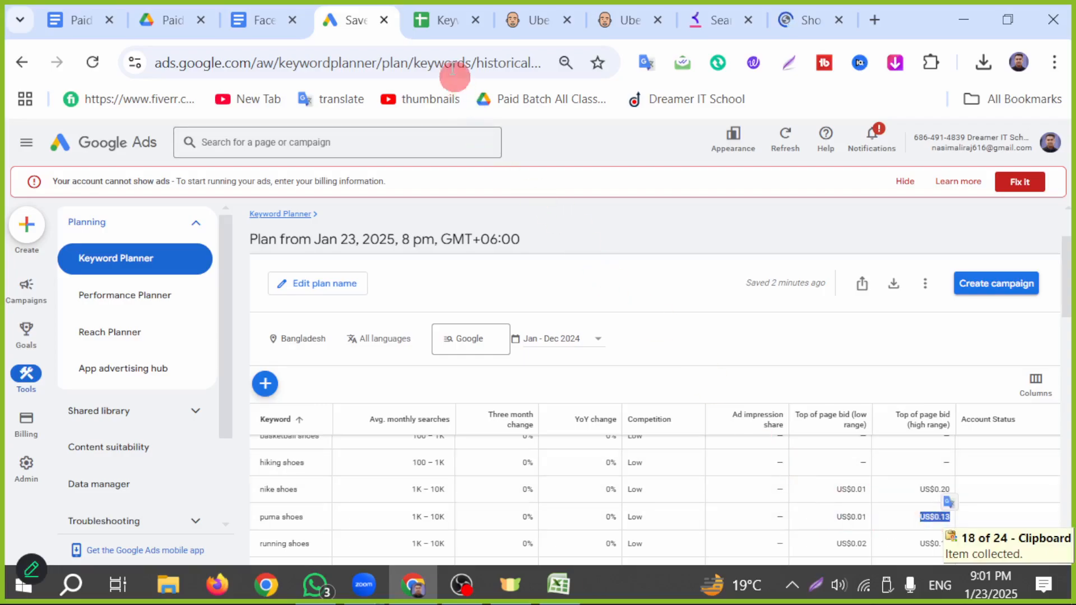
left_click(459, 19)
key("super")
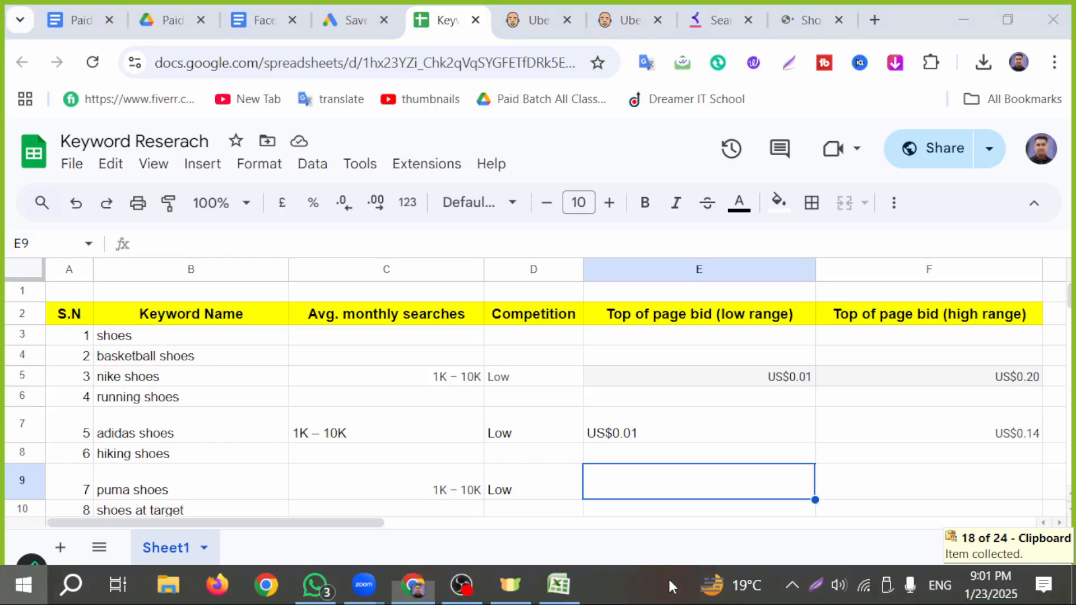
left_click(716, 528)
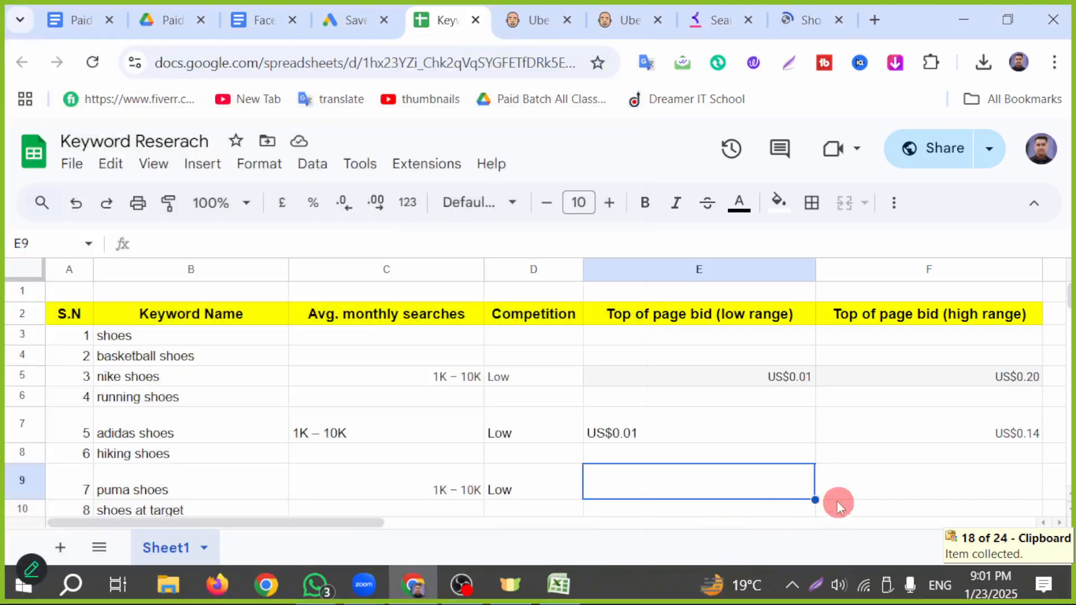
left_click(665, 433)
left_click(871, 487)
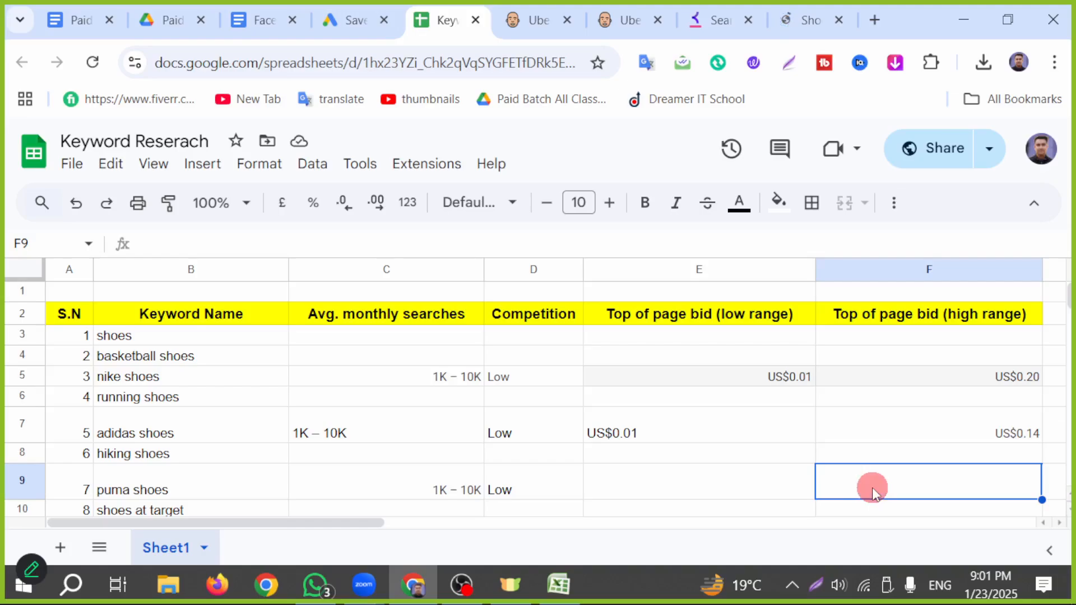
key("ctrl+v")
- Try to copy the adidas shoes low-range bid from cell E7 into the puma shoes row, cell E9
key("ctrl+c")
left_click(661, 438)
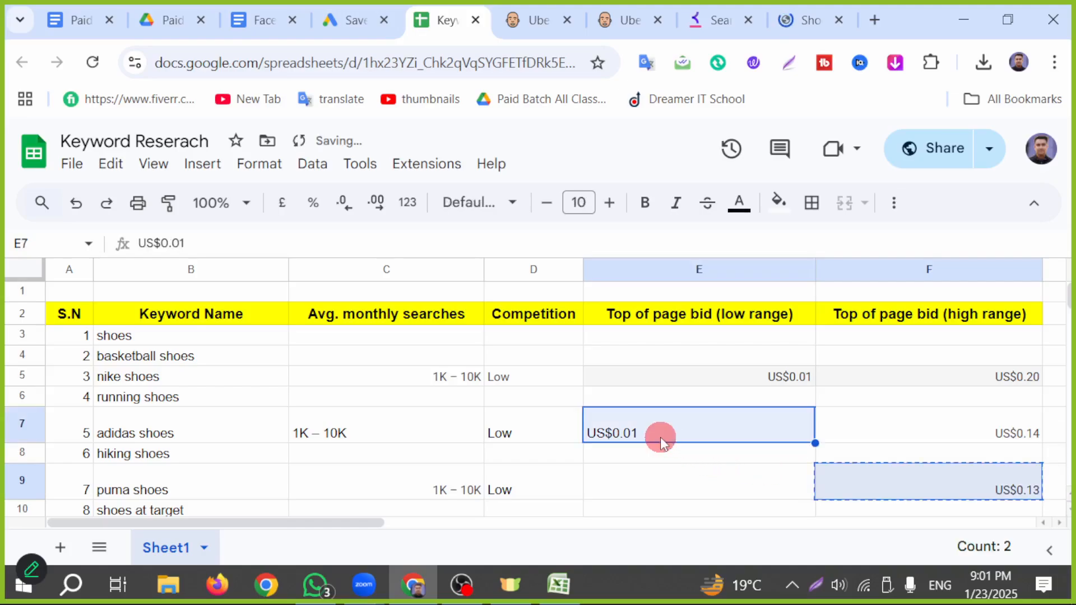
left_click(641, 479)
key("ctrl+v")
left_click(616, 511)
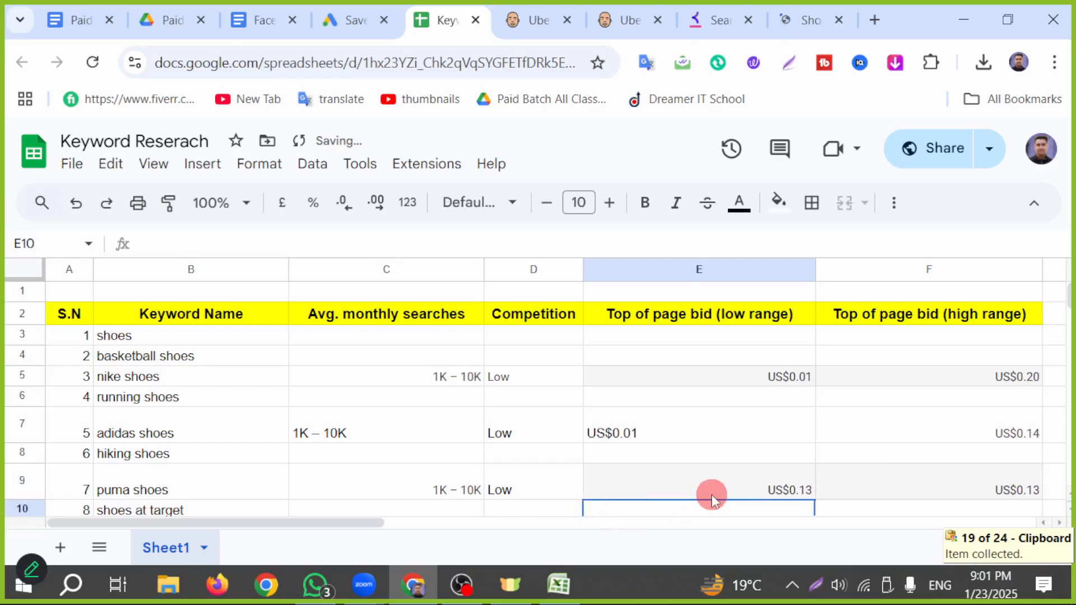
- Replace the puma shoes low-range bid in cell E9 with a copy of US$0.01 from the adidas shoes row
left_click(711, 491)
left_click(645, 429)
key("ctrl+c")
left_click(653, 475)
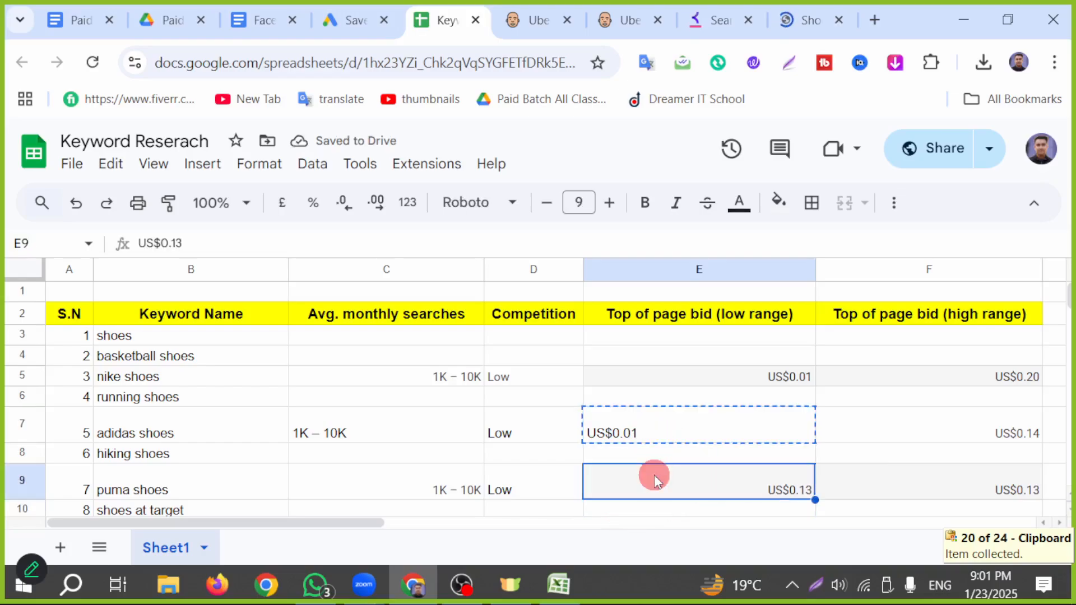
key("ctrl+v")
left_click(678, 511)
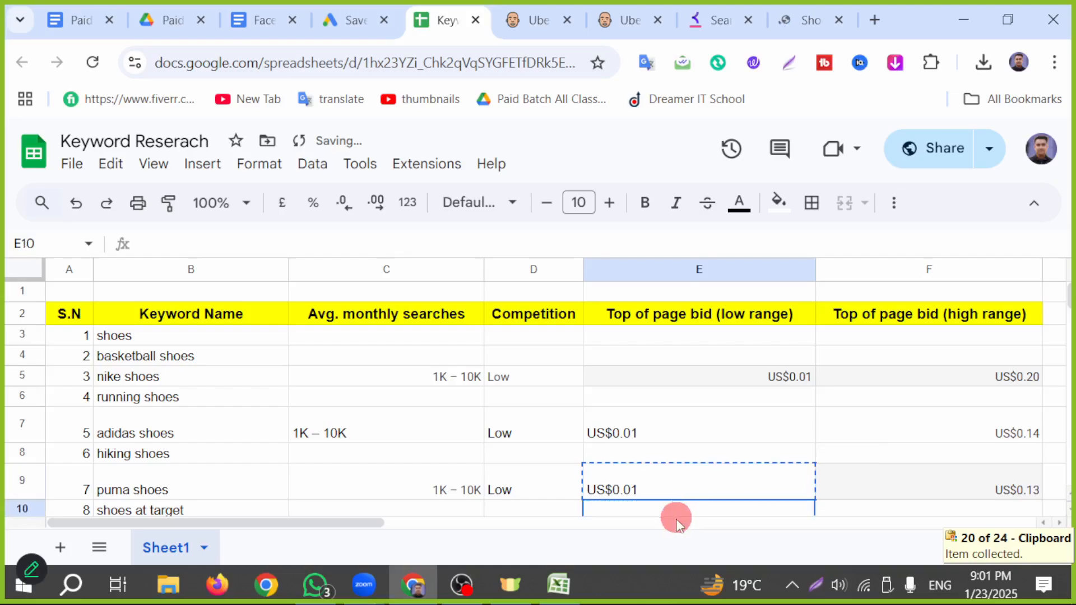
- Switch to Google Ads Keyword Planner and copy the running shoes average monthly searches 1K – 10K
scroll(583, 485, "down", 2)
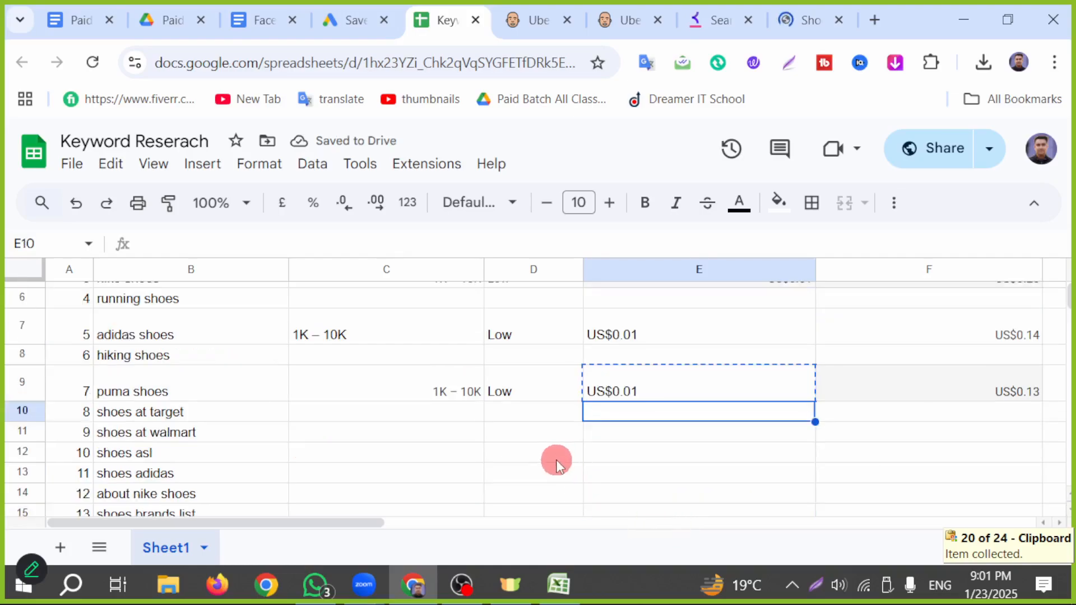
scroll(328, 331, "up", 3)
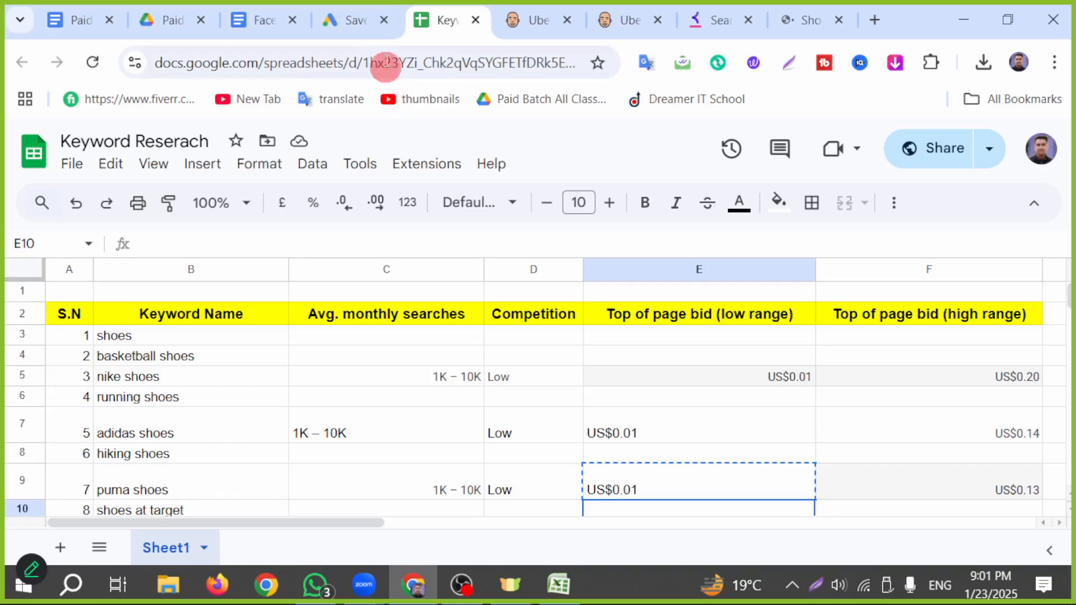
left_click(348, 20)
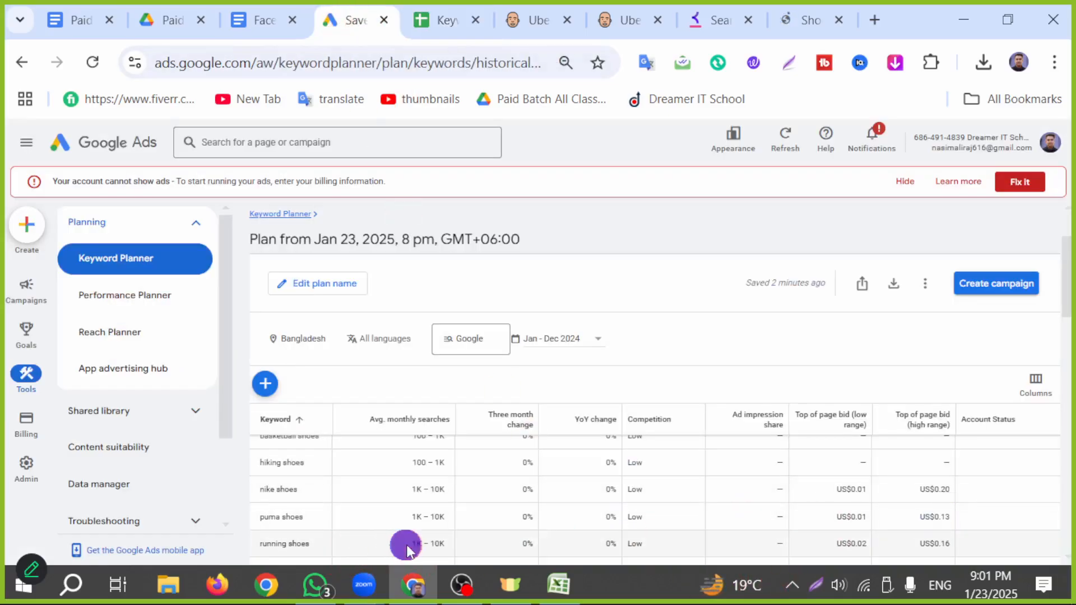
key("ctrl+c")
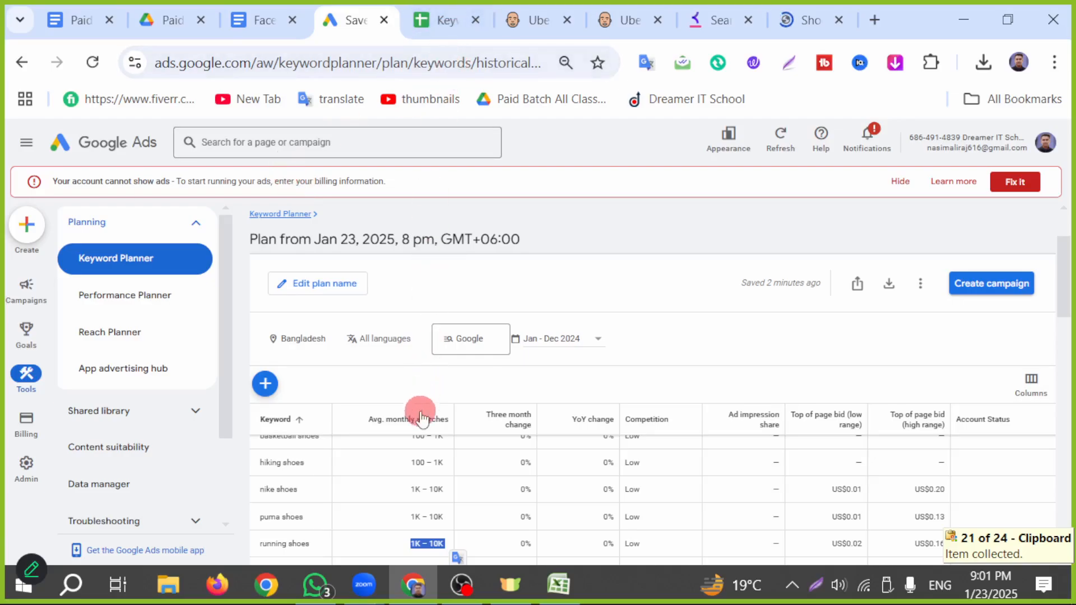
scroll(798, 500, "down", 3)
scroll(731, 517, "up", 5)
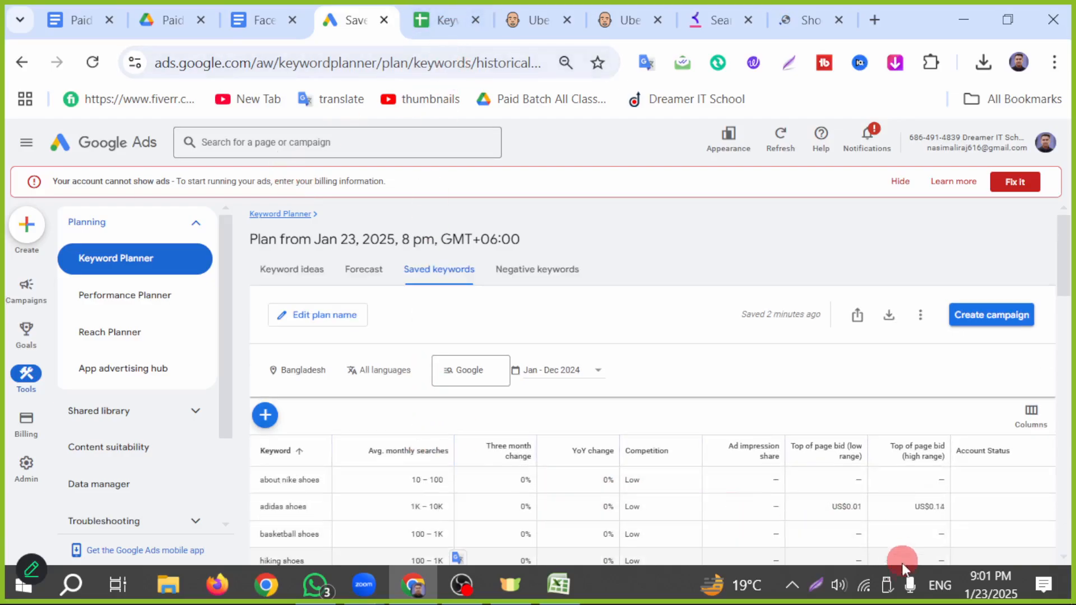
- Mark the plan's Bangladesh location with a red arrow in a screenshot overlay, and close the overlay
left_click(818, 586)
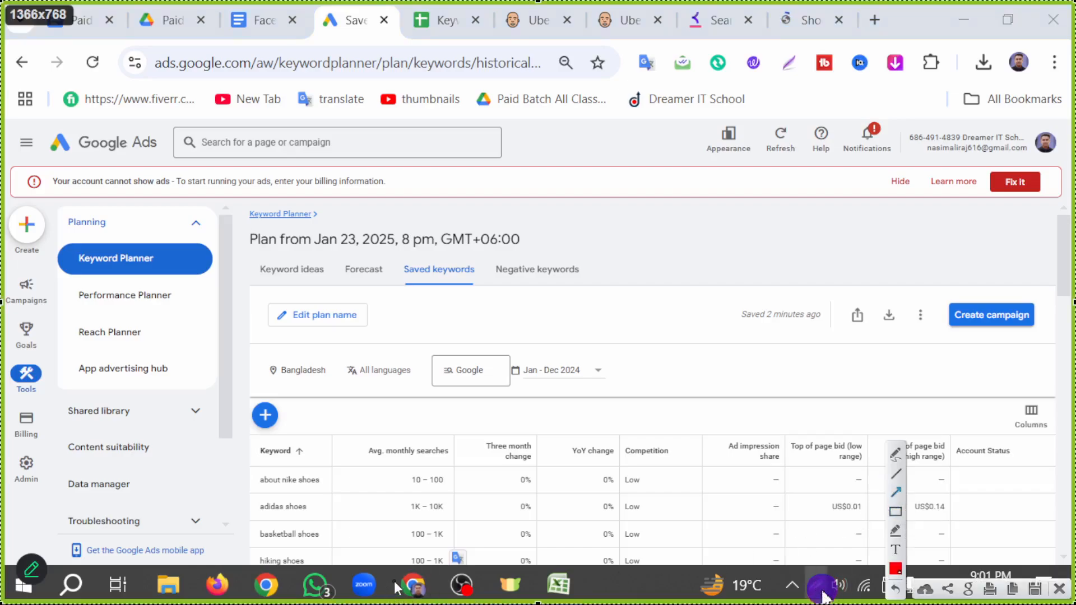
left_click_drag(338, 513, 291, 381)
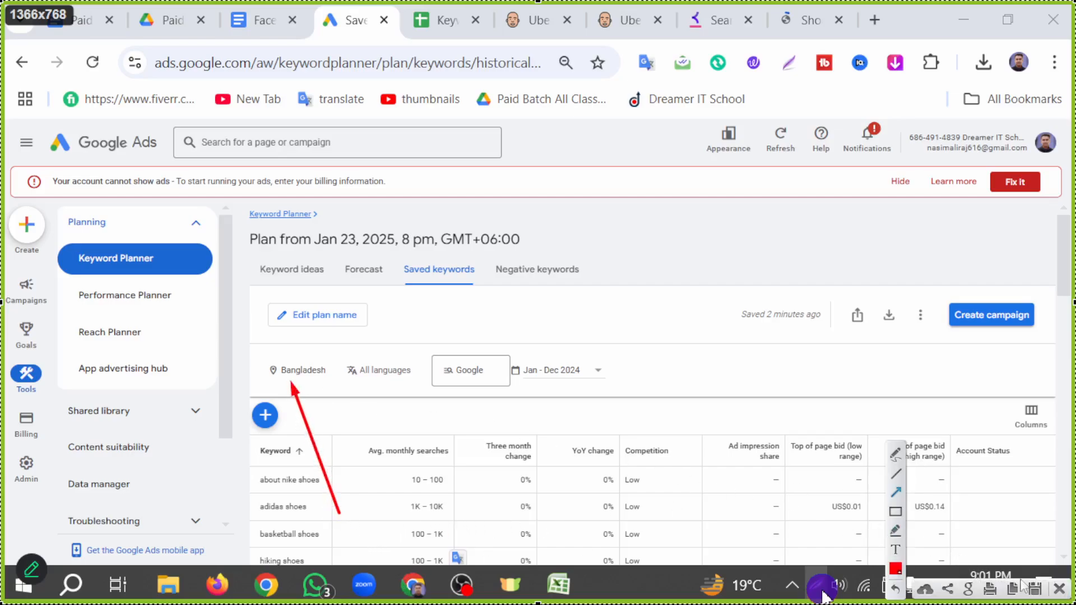
left_click(822, 589)
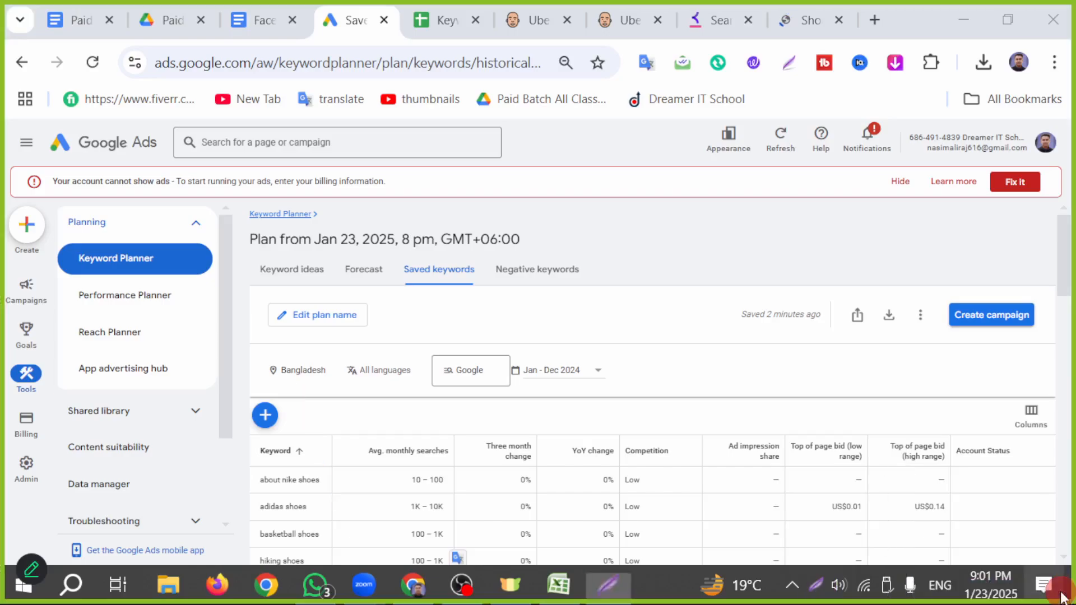
- Change the keyword plan's location from Bangladesh to the United States and save it
left_click(287, 369)
left_click(523, 297)
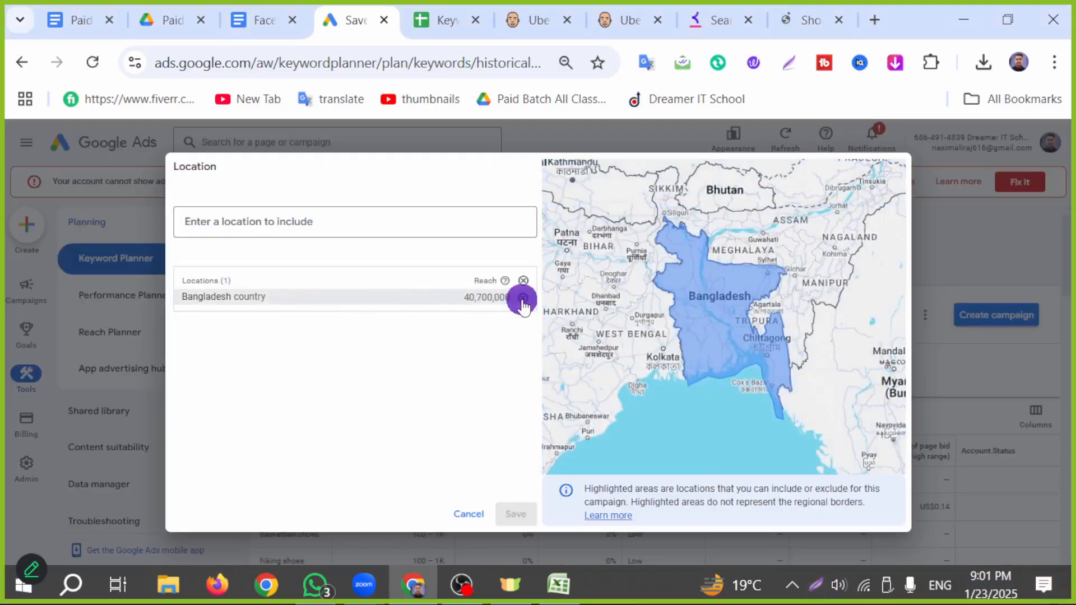
left_click(268, 224)
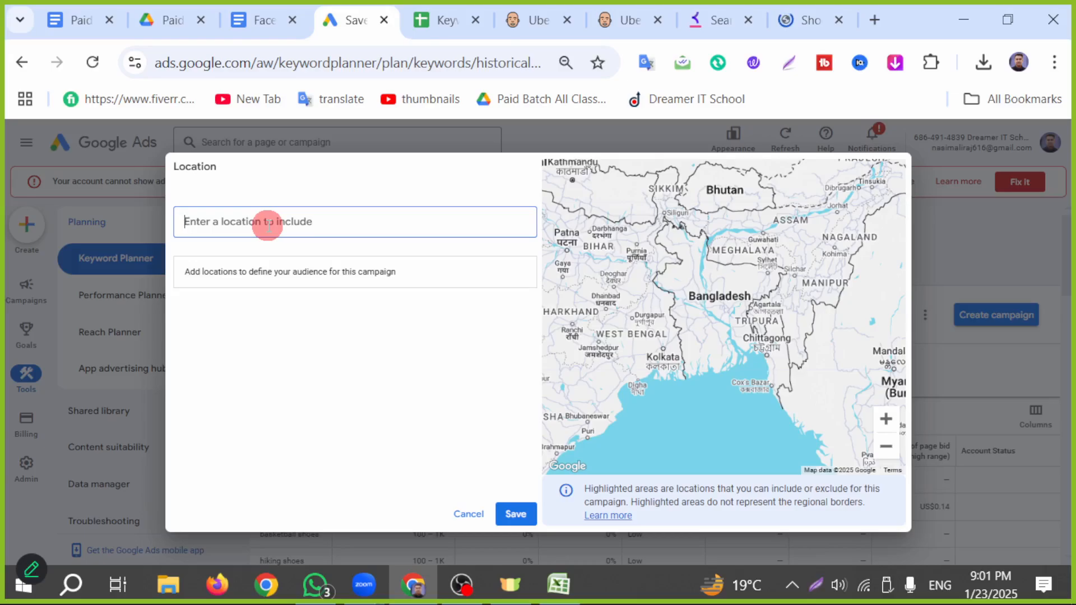
type("uni")
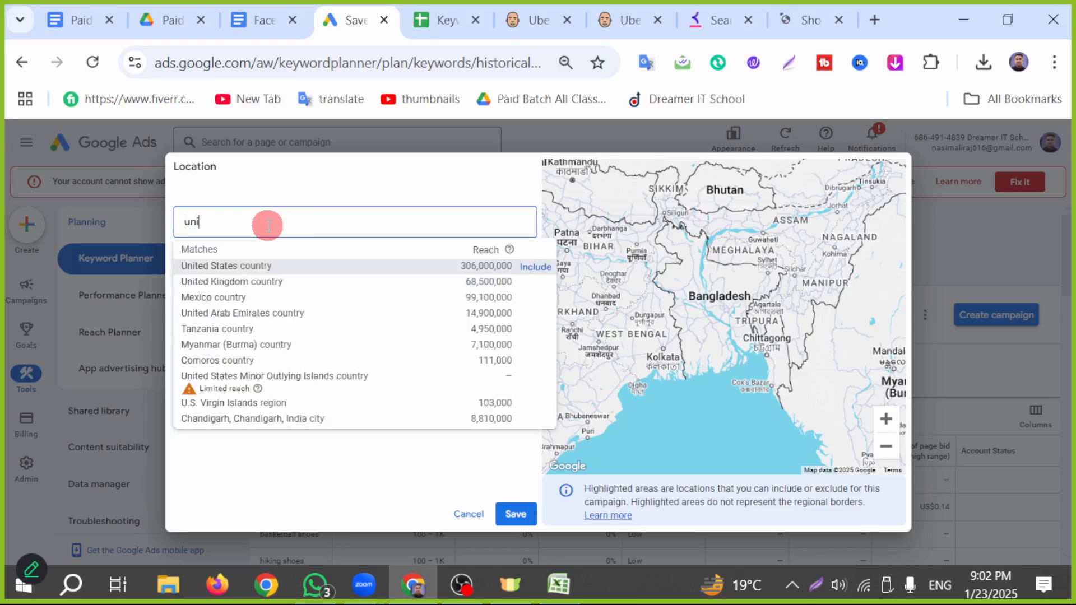
left_click(284, 270)
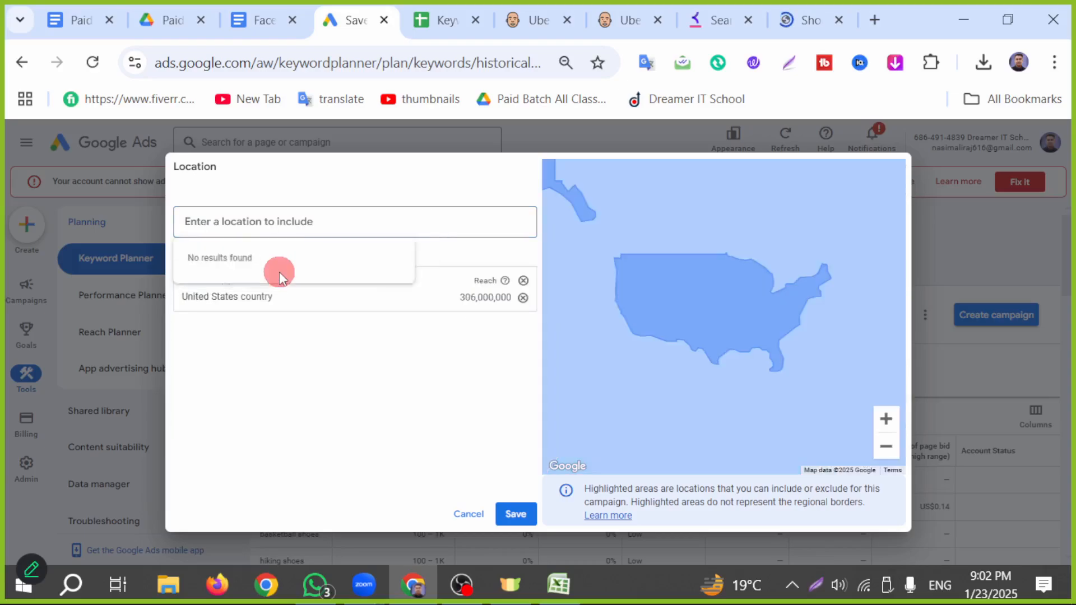
left_click(508, 518)
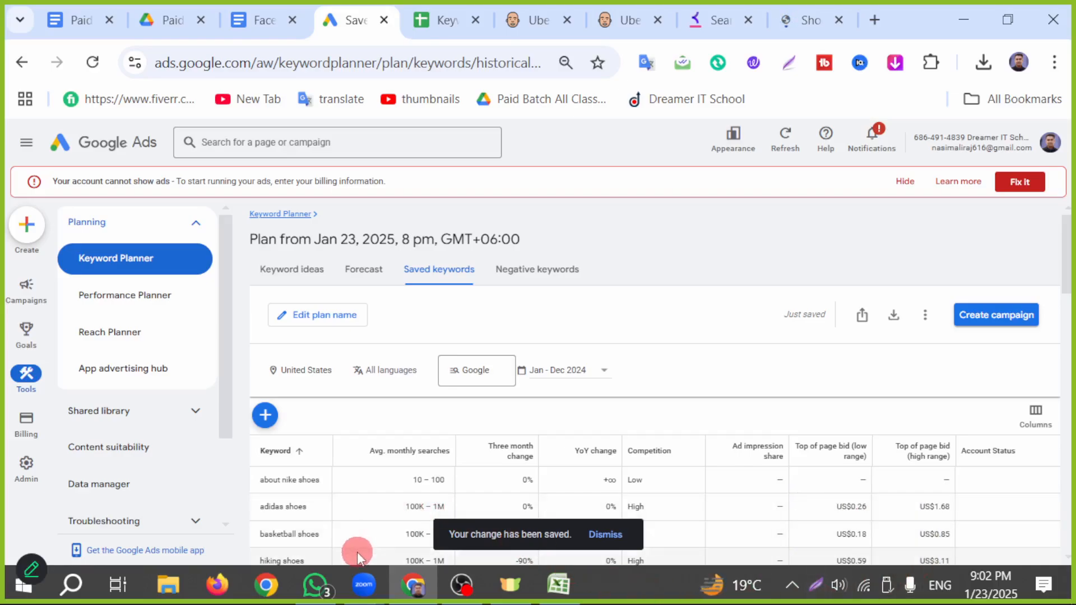
- Examine the United States search volumes, competition and top-of-page bids of the saved keywords, including the about nike shoes row
scroll(367, 544, "down", 2)
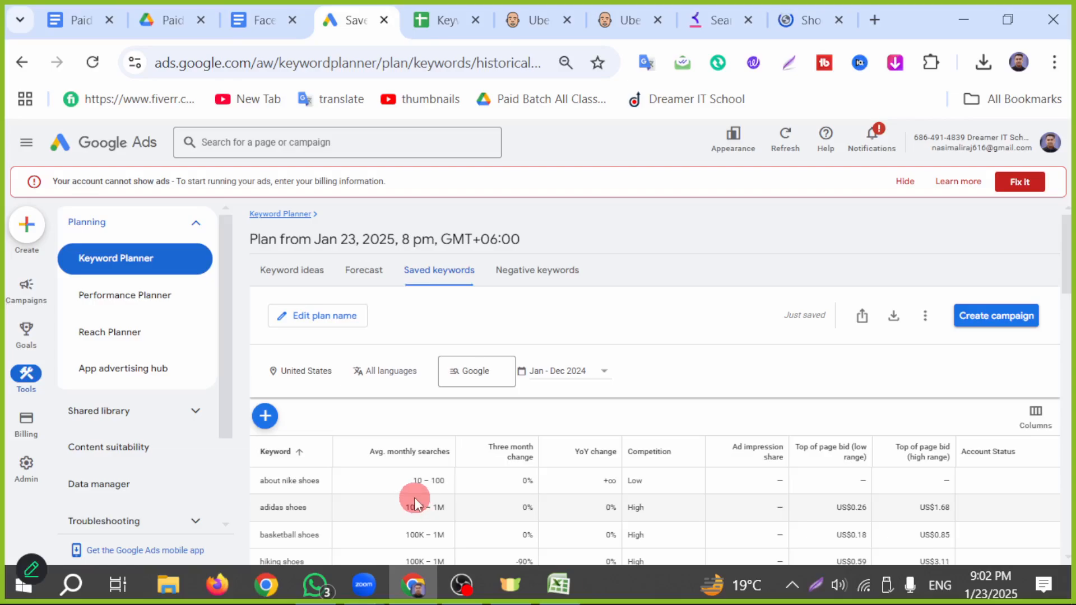
scroll(445, 522, "down", 8)
scroll(442, 522, "down", 5)
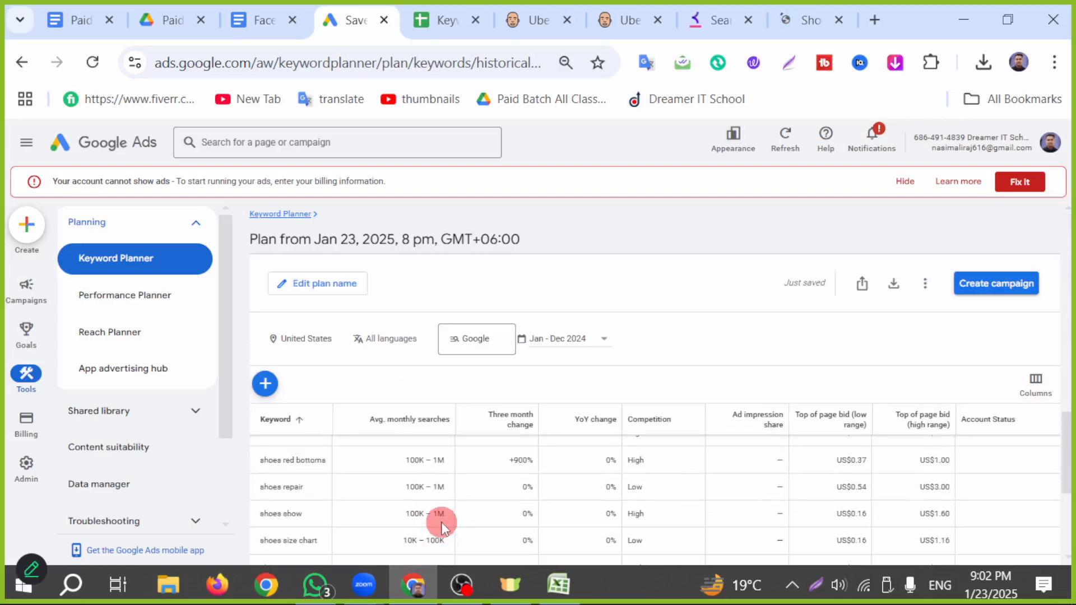
scroll(433, 523, "up", 10)
scroll(428, 527, "up", 10)
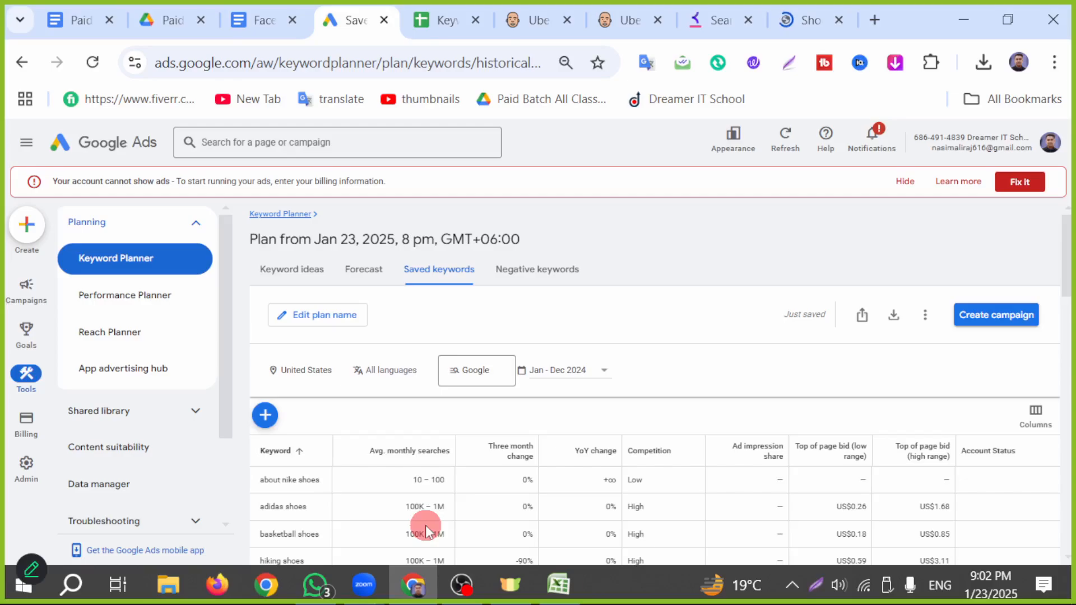
left_click_drag(337, 489, 757, 488)
left_click_drag(589, 488, 927, 494)
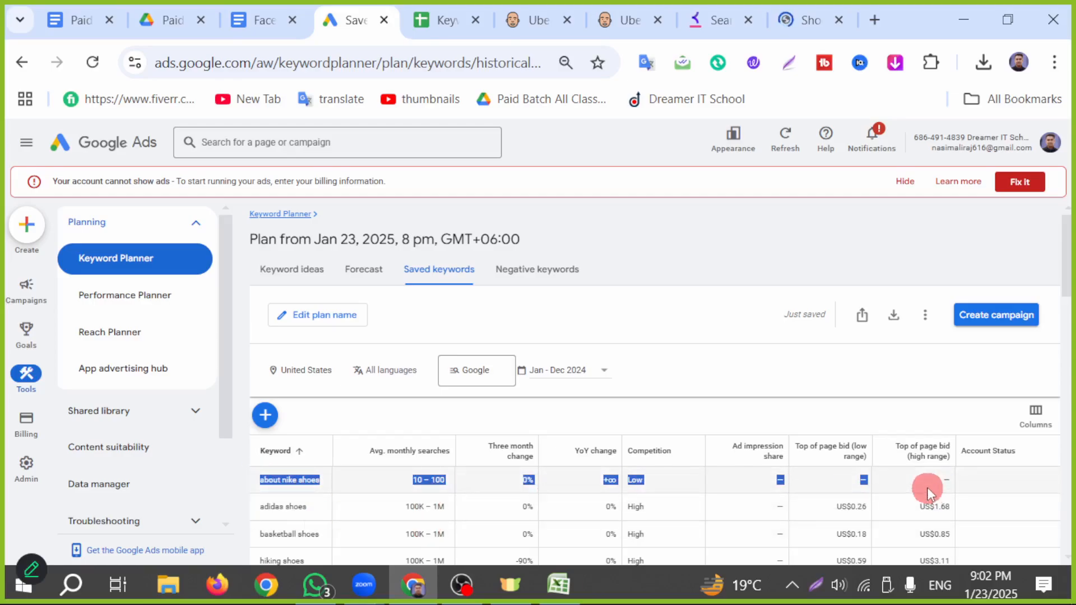
left_click(654, 512)
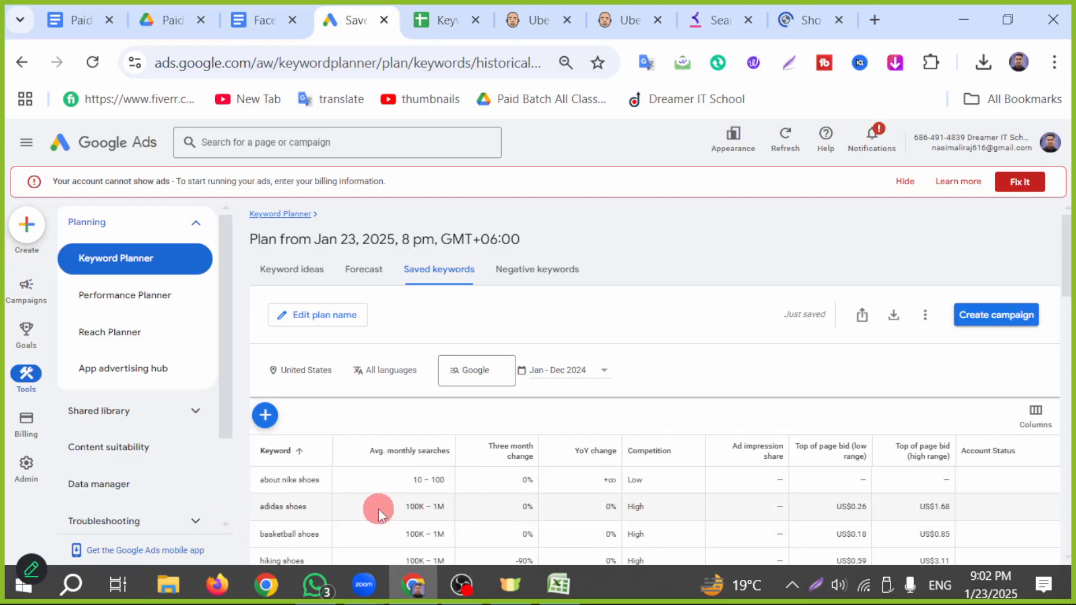
- Copy the adidas shoes average monthly searches 100K – 1M from Google Ads Keyword Planner into cell C7 of the spreadsheet
left_click_drag(378, 509, 449, 510)
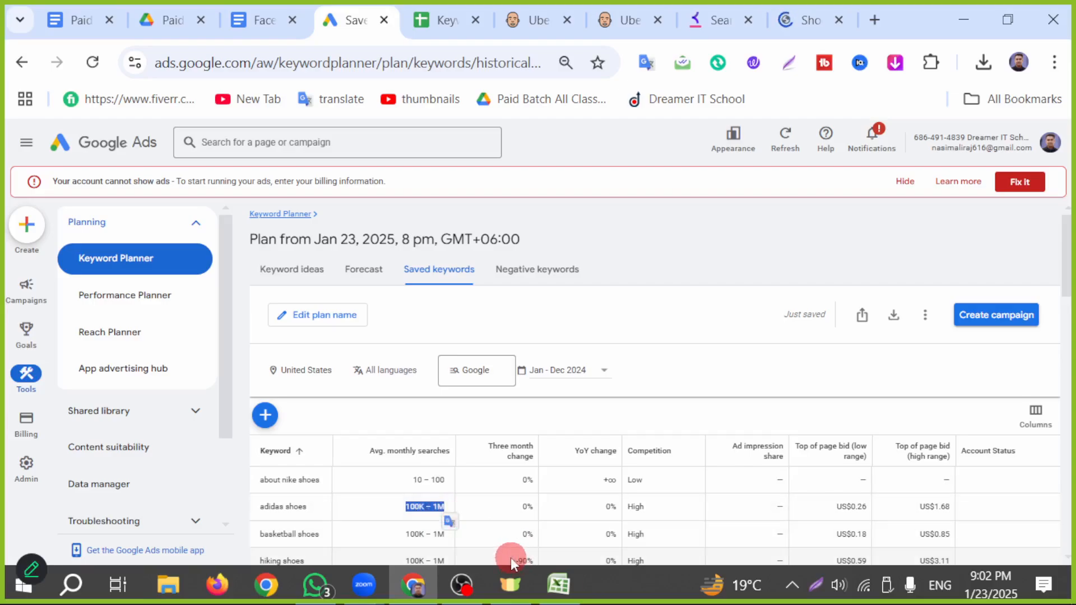
key("ctrl+c")
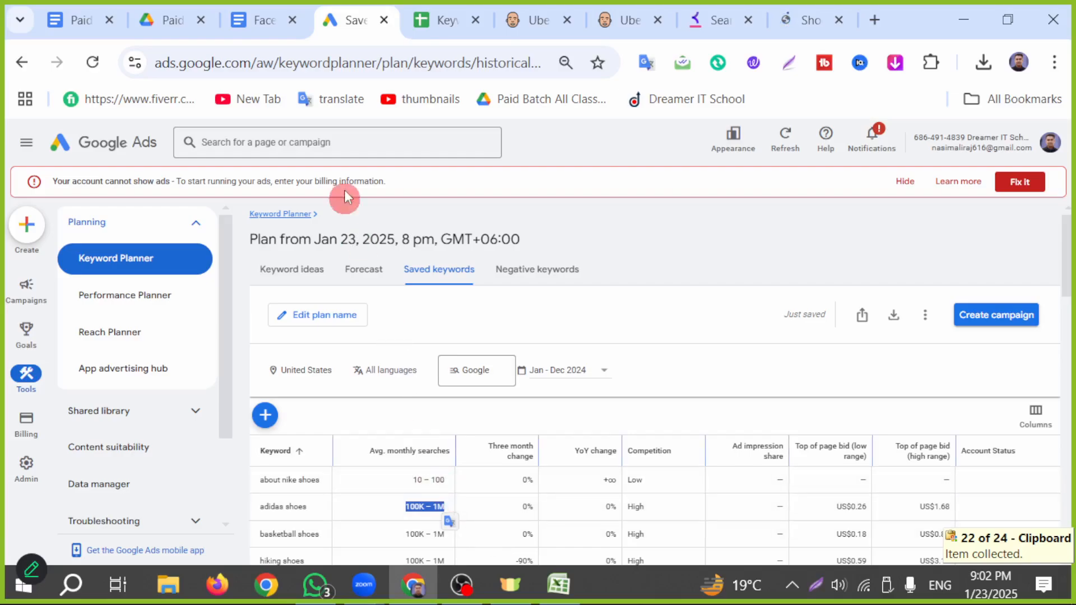
left_click(426, 23)
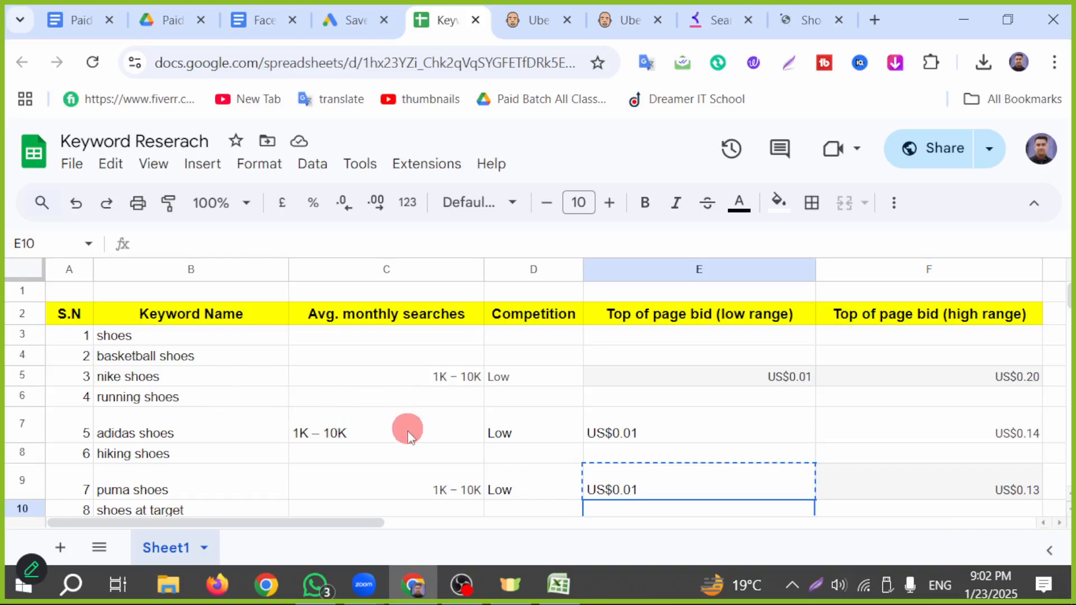
left_click(355, 433)
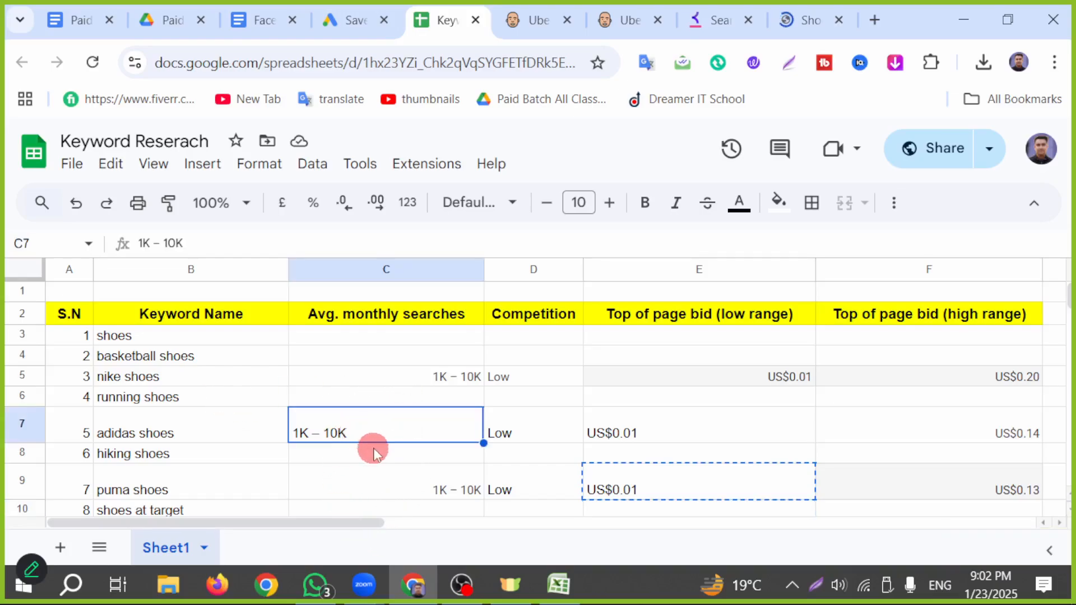
key("ctrl+v")
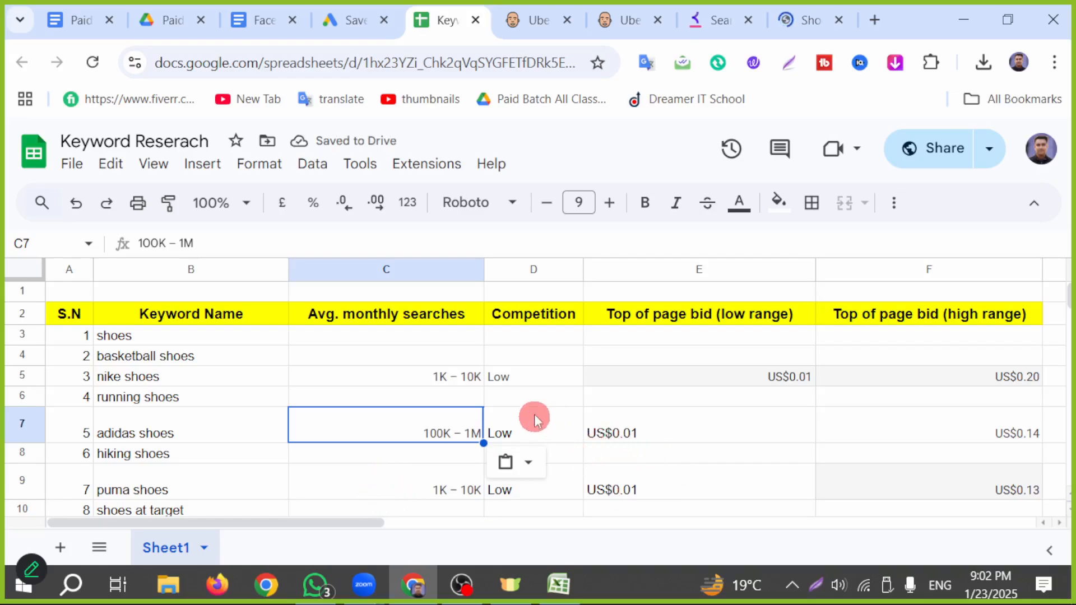
- Clear the search volumes, competition levels and bids from cells C4:F9 of the spreadsheet
left_click_drag(439, 360, 997, 481)
key("Delete")
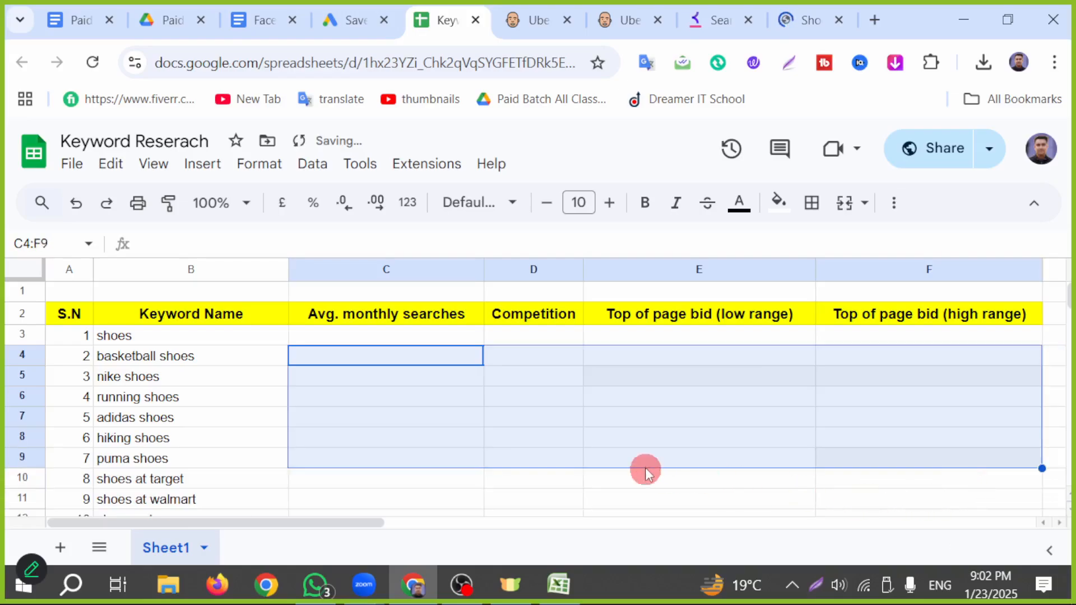
left_click(550, 459)
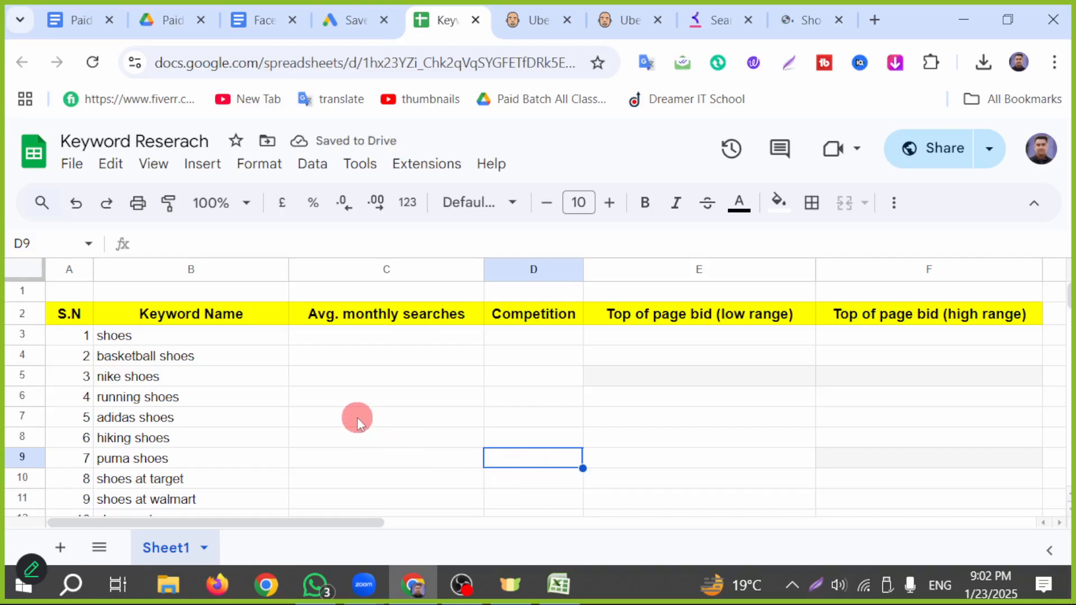
- Paste the copied adidas shoes average monthly searches, 100K – 1M, into cell C7
left_click(329, 413)
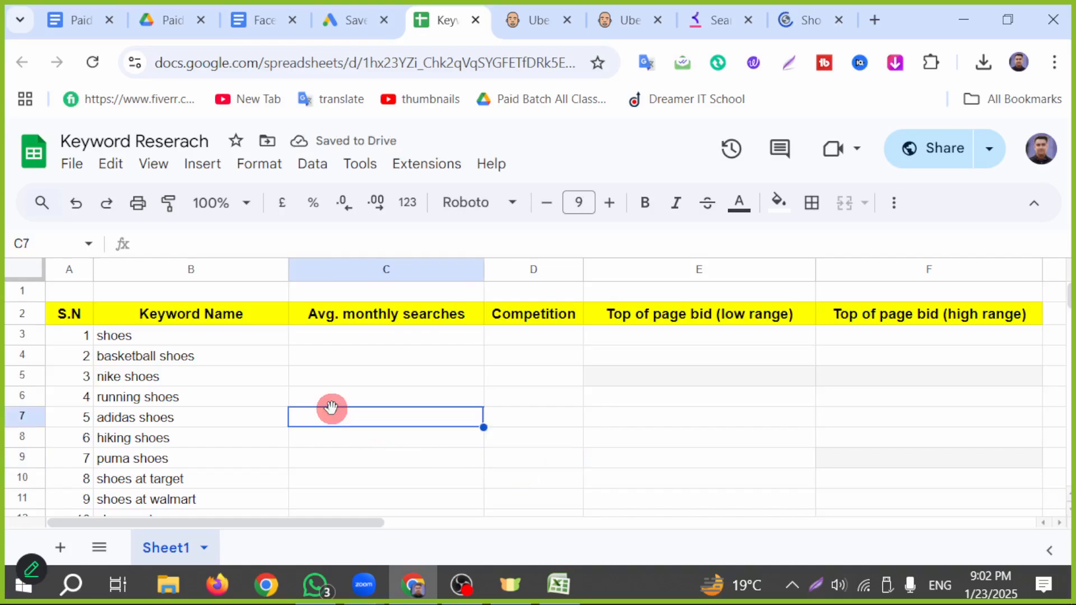
double_click(334, 413)
key("ctrl+v")
left_click(369, 443)
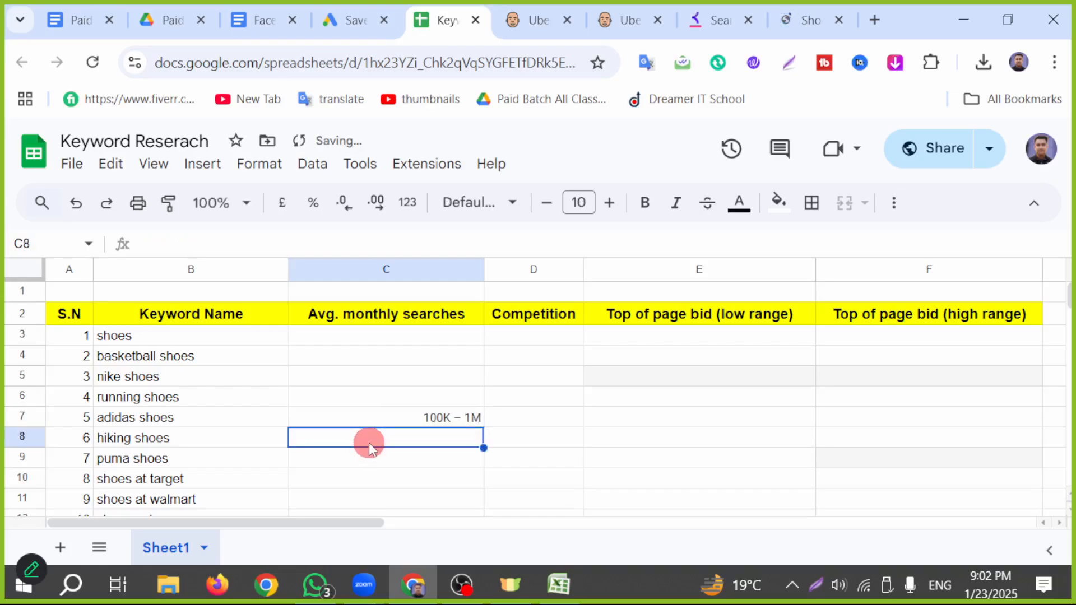
- Copy the adidas shoes competition level High from Google Ads Keyword Planner into cell D7 of the spreadsheet
left_click(351, 22)
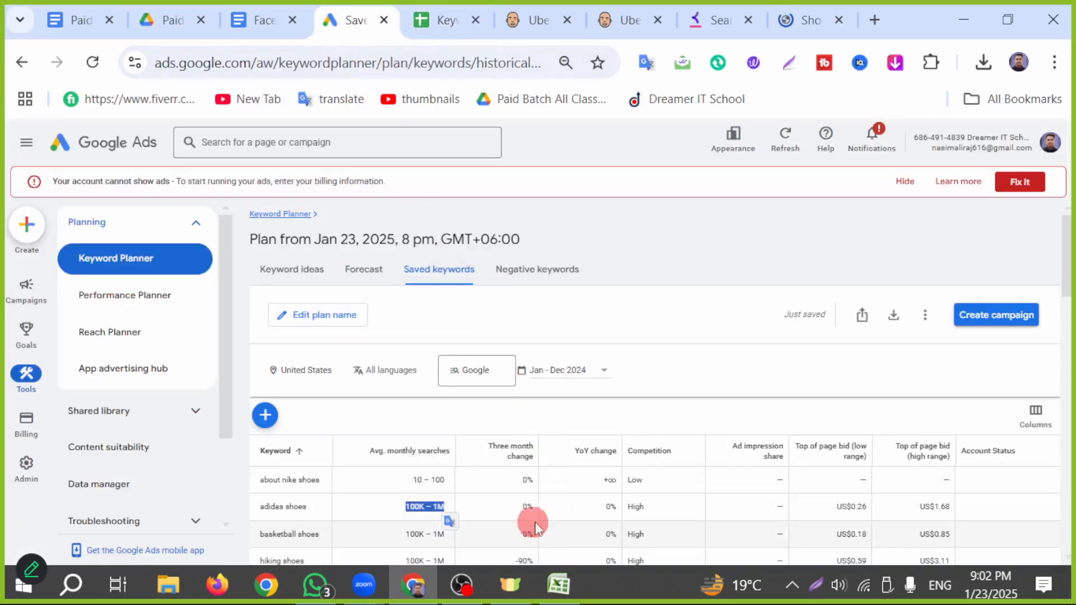
left_click_drag(658, 509, 628, 516)
key("ctrl+c")
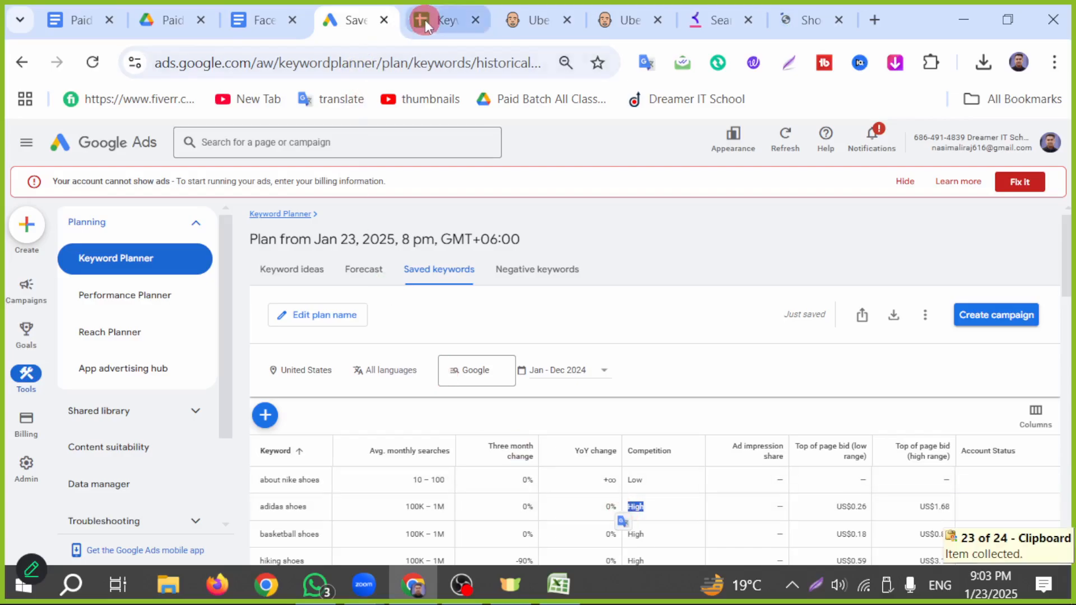
left_click(426, 19)
left_click(546, 420)
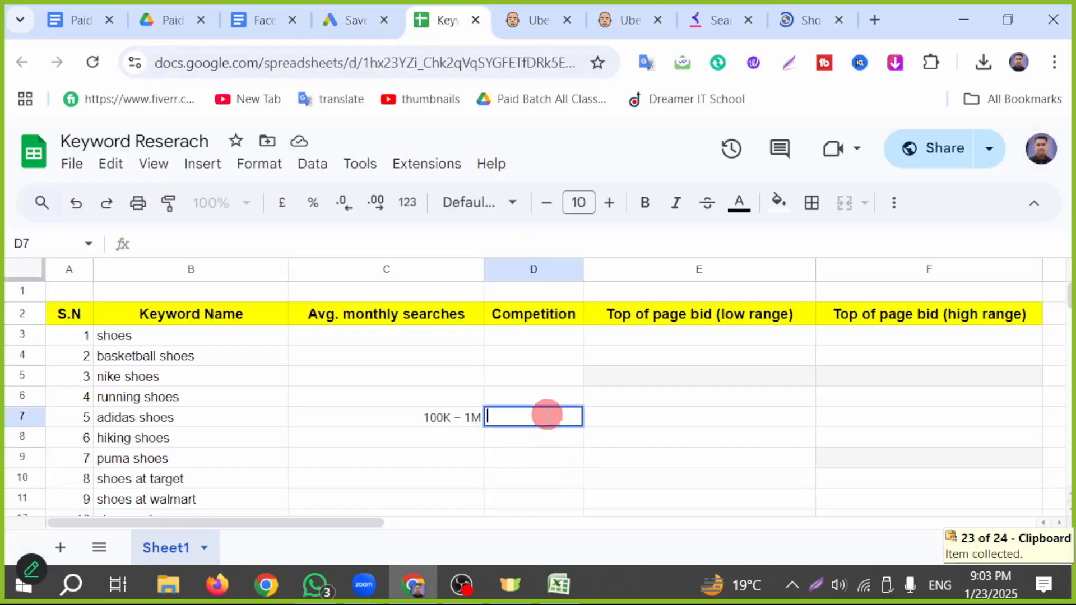
key("ctrl+v")
left_click(647, 424)
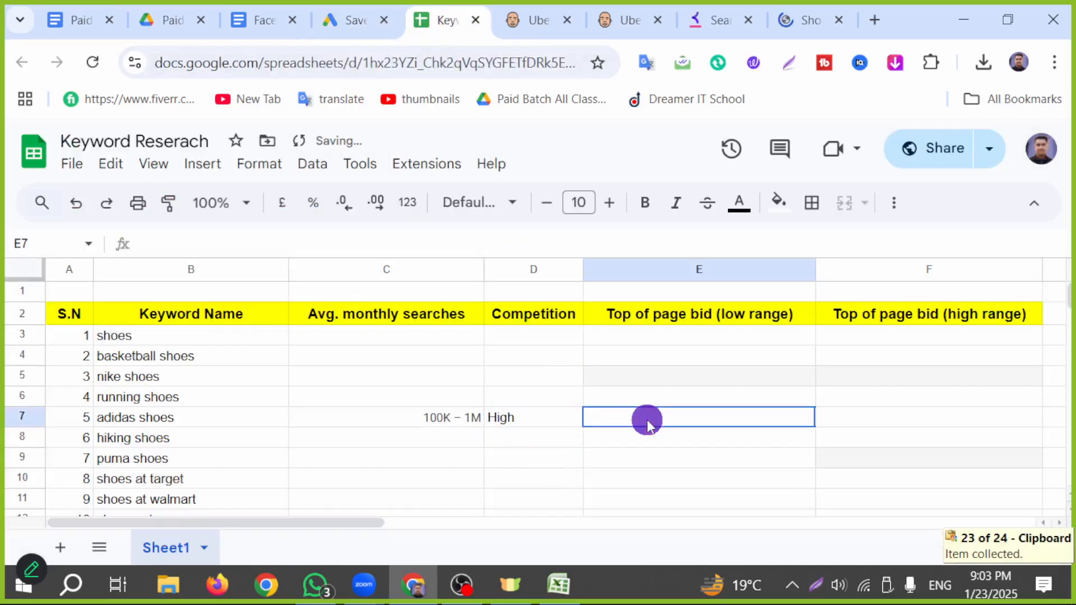
- Copy the adidas shoes low-range top-of-page bid US$0.26 from Google Ads Keyword Planner into cell E7 of the spreadsheet
left_click(324, 22)
left_click_drag(832, 511, 869, 510)
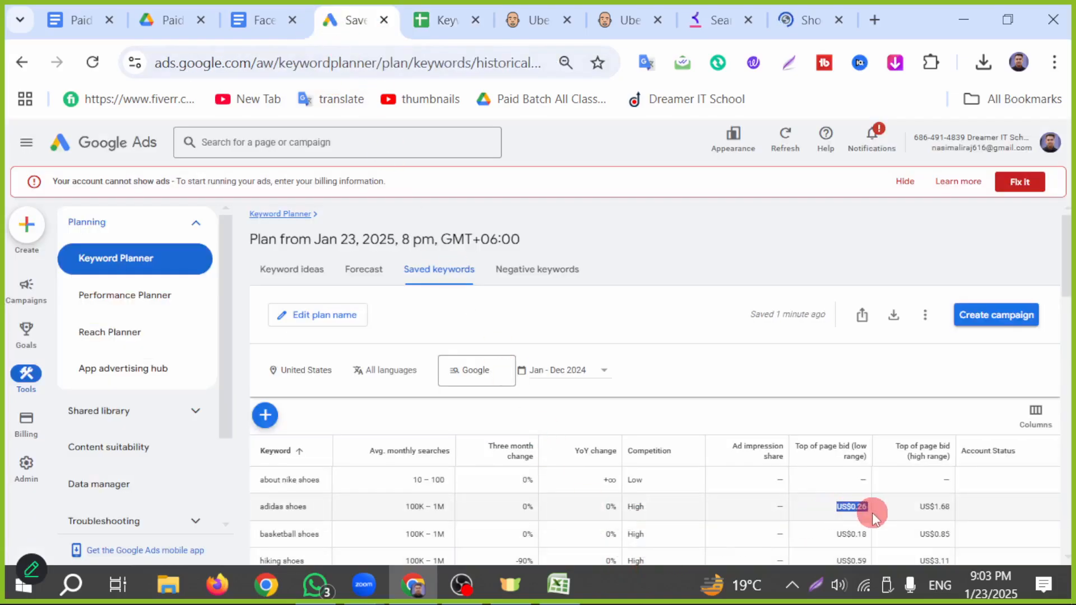
key("ctrl+c")
left_click(443, 21)
key("ctrl+v")
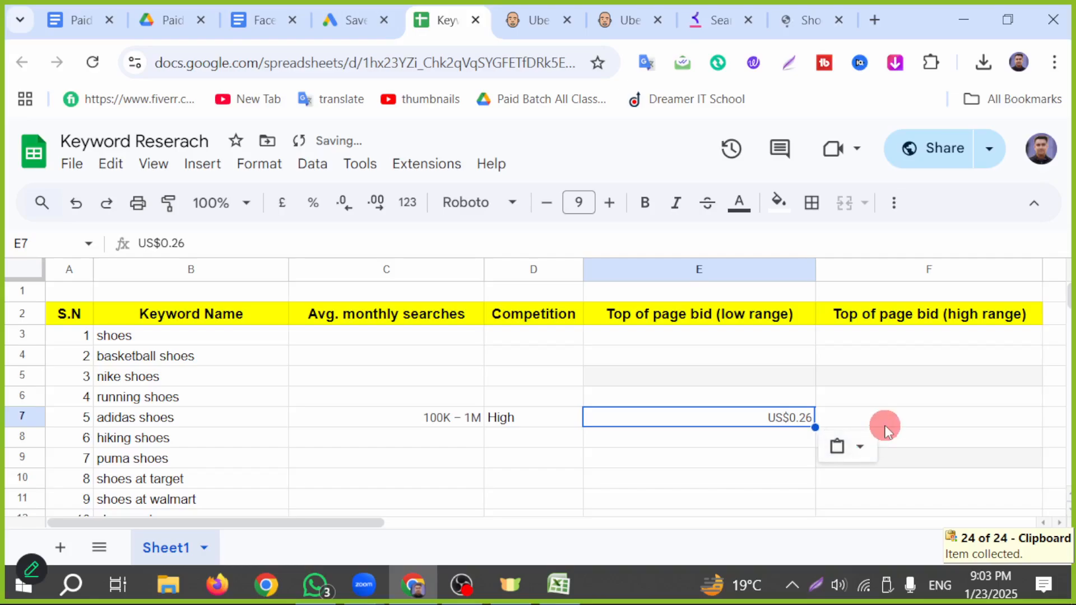
- Copy the adidas shoes high-range top-of-page bid US$1.68 from Google Ads Keyword Planner into cell F7 of the spreadsheet
left_click(884, 421)
left_click_drag(852, 507, 959, 515)
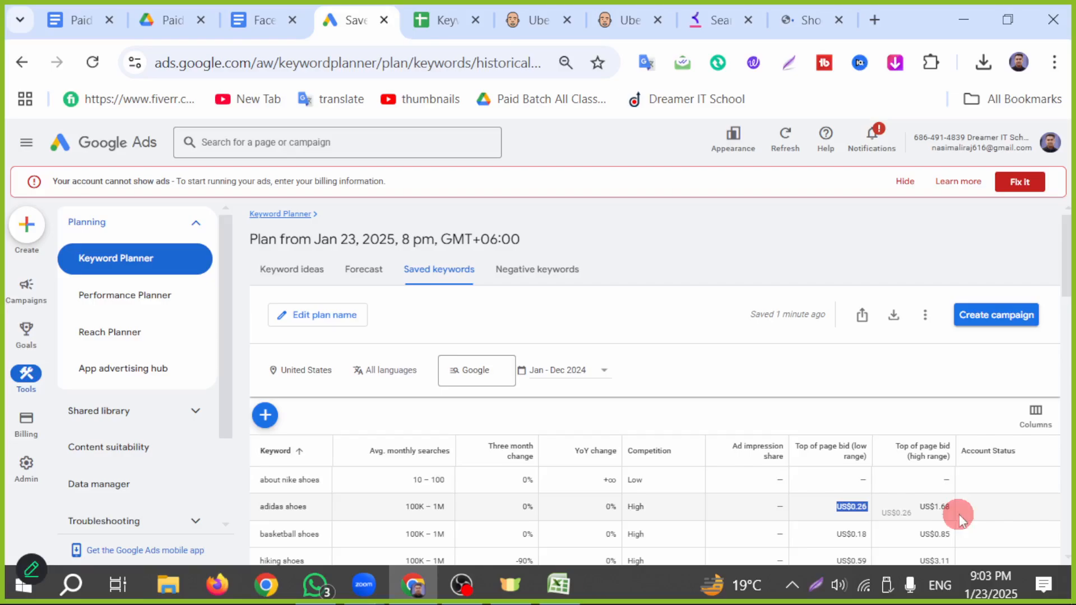
key("ctrl+c")
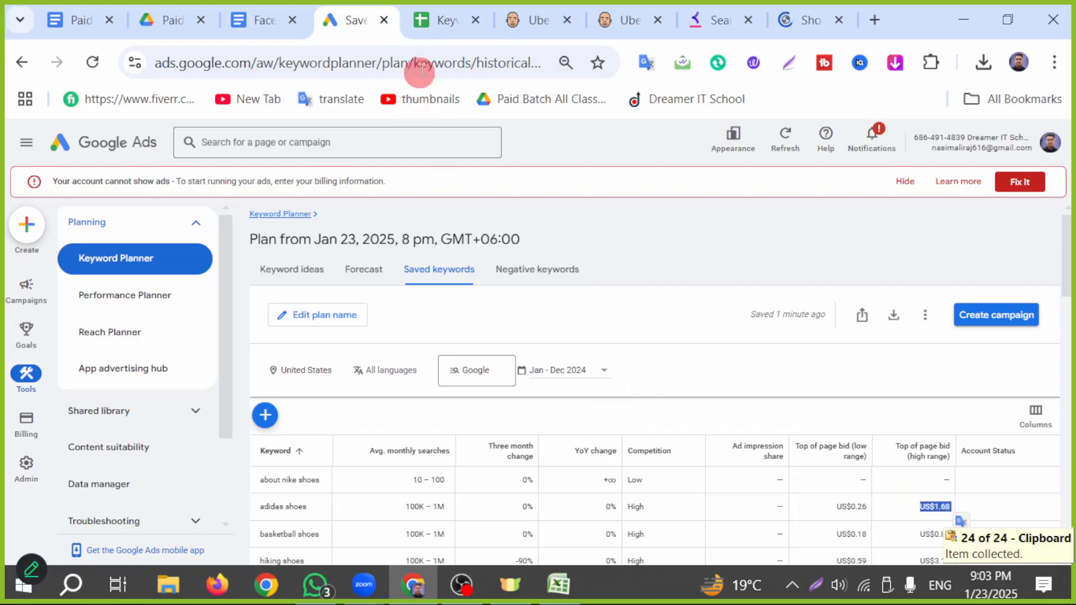
left_click(449, 19)
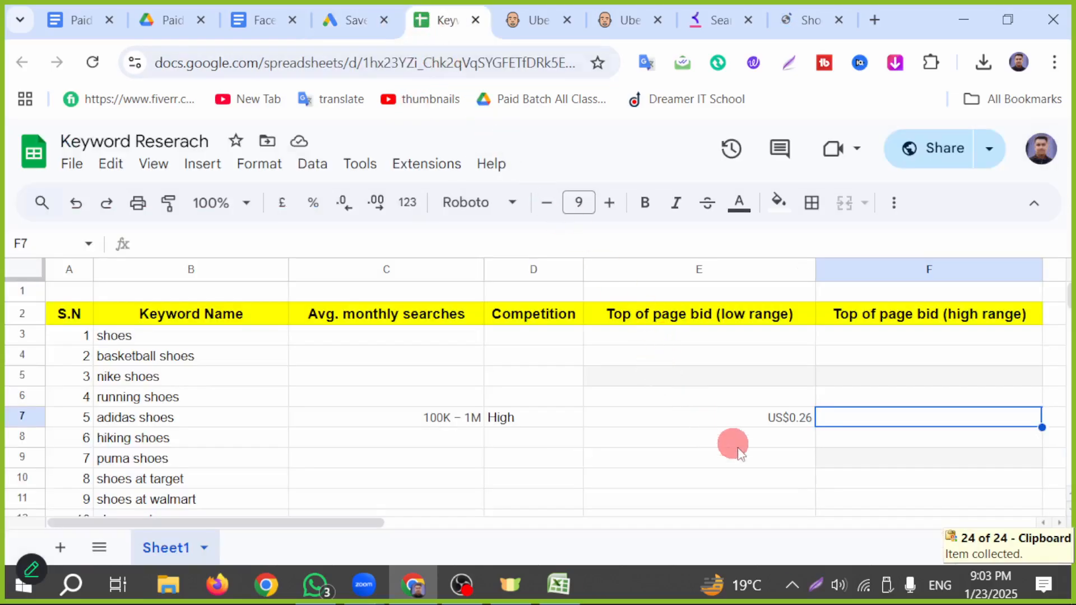
key("ctrl+v")
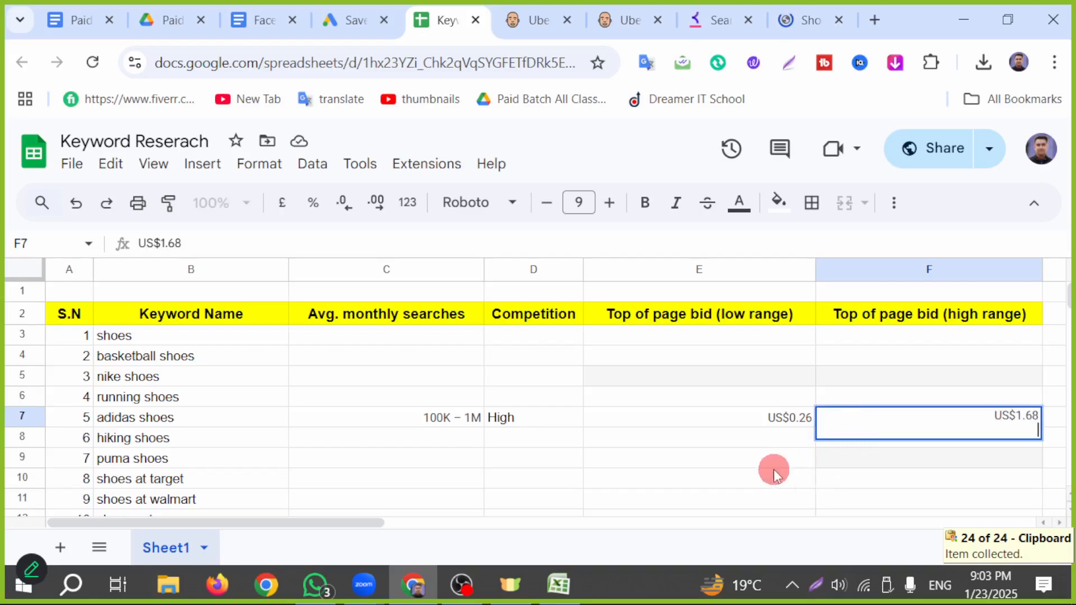
left_click(740, 479)
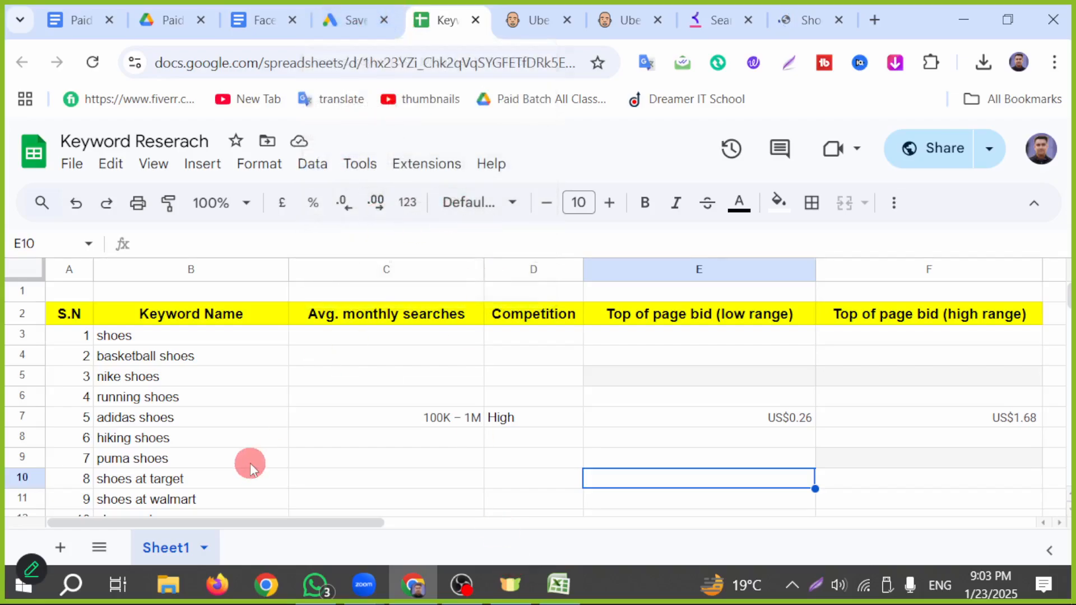
- Copy the basketball shoes average monthly searches 100K – 1M from Google Ads Keyword Planner into cell C4 of the spreadsheet
left_click(358, 18)
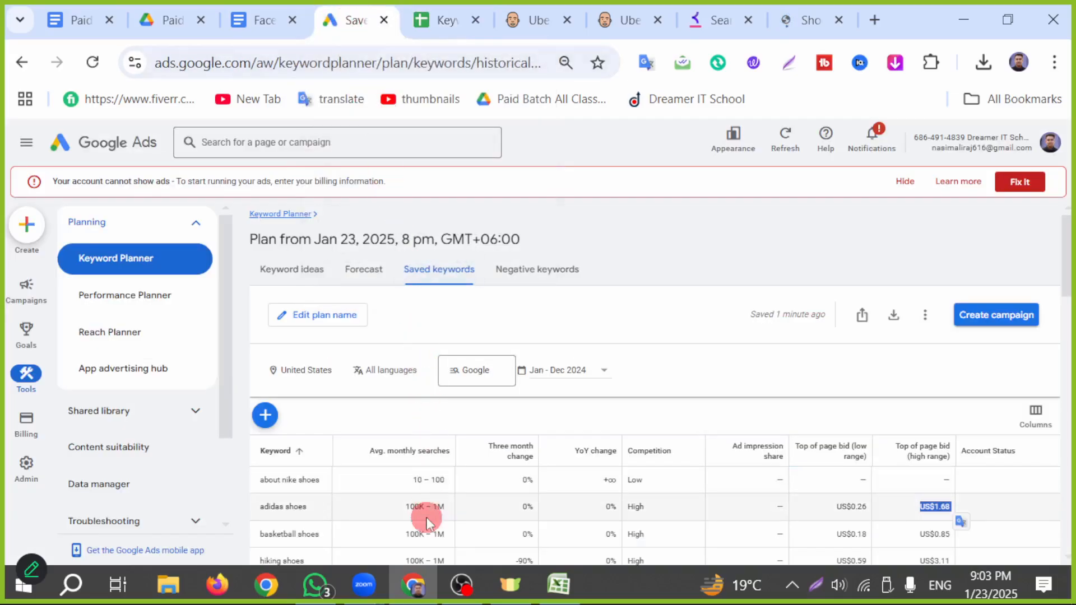
left_click_drag(406, 534, 463, 548)
key("ctrl+c")
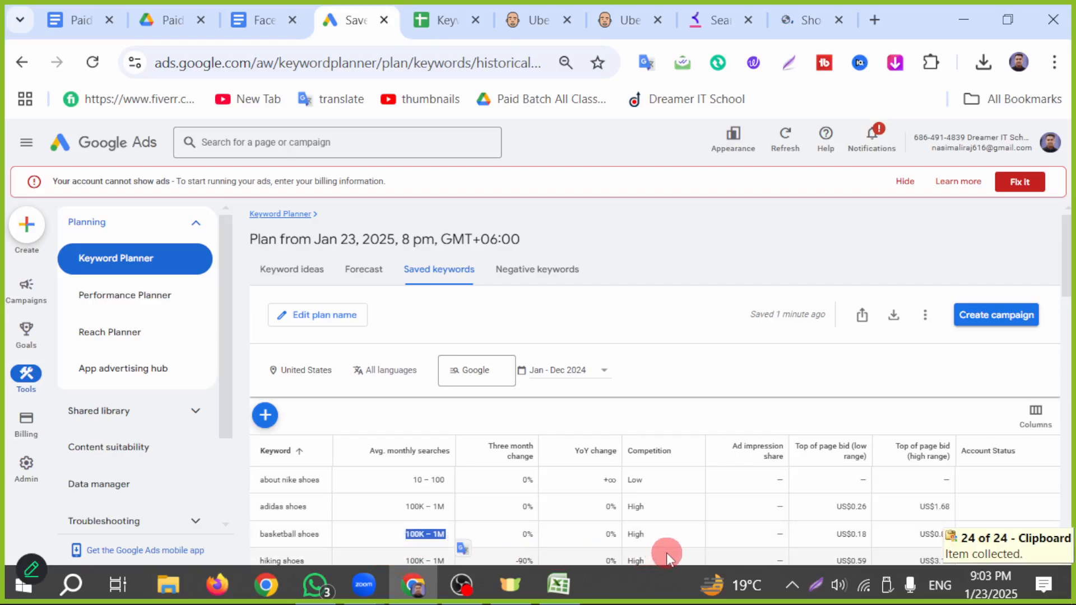
left_click(420, 28)
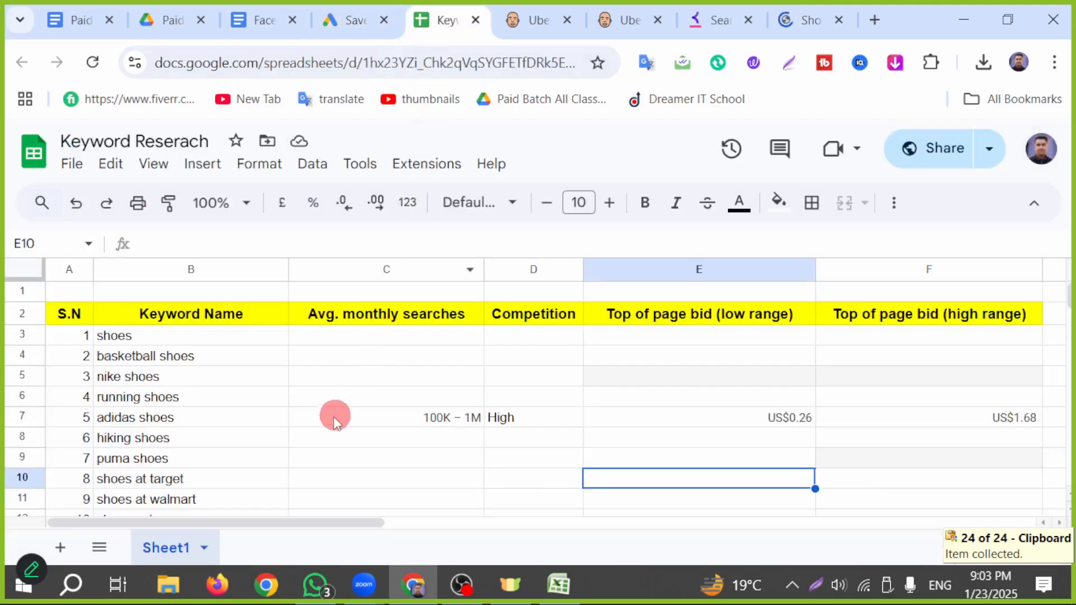
left_click(359, 361)
key("ctrl+v")
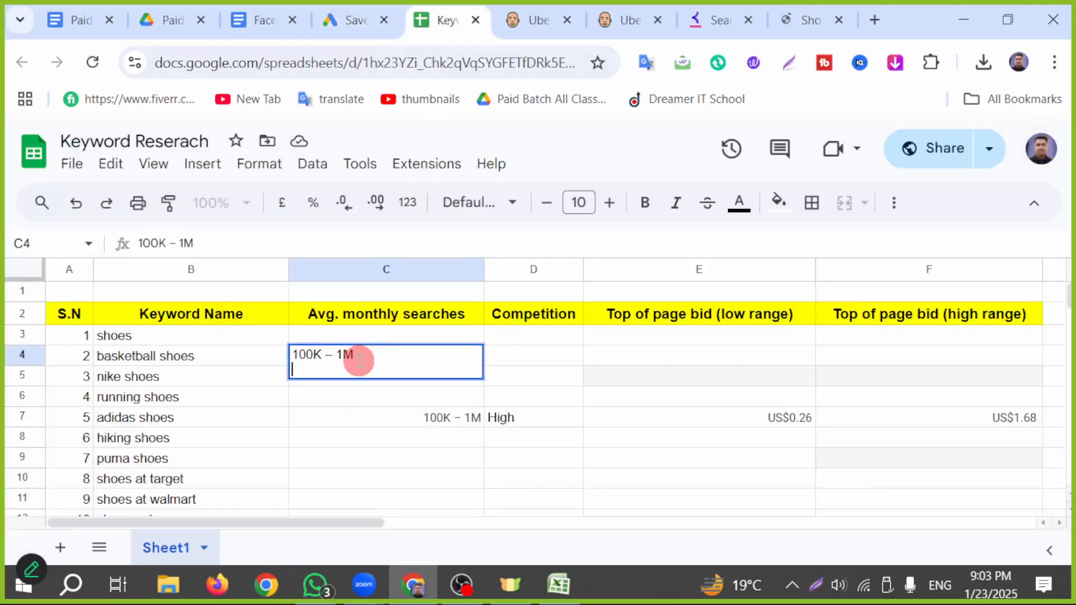
left_click(560, 362)
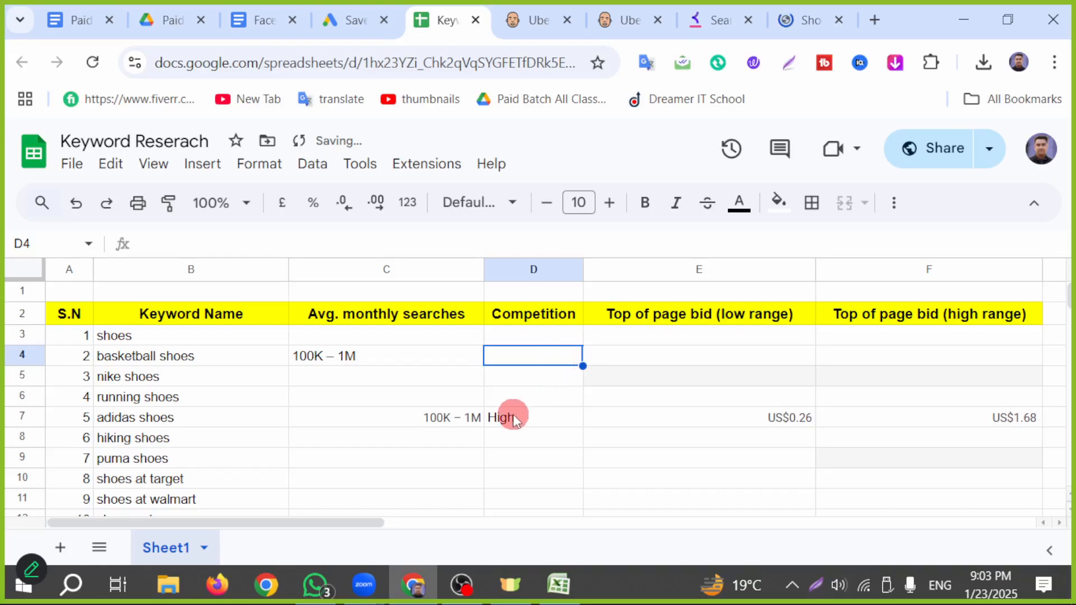
- Fill the basketball shoes competition in cell D4 with High from the clipboard history
left_click(512, 414)
key("ctrl+c")
left_click(540, 358)
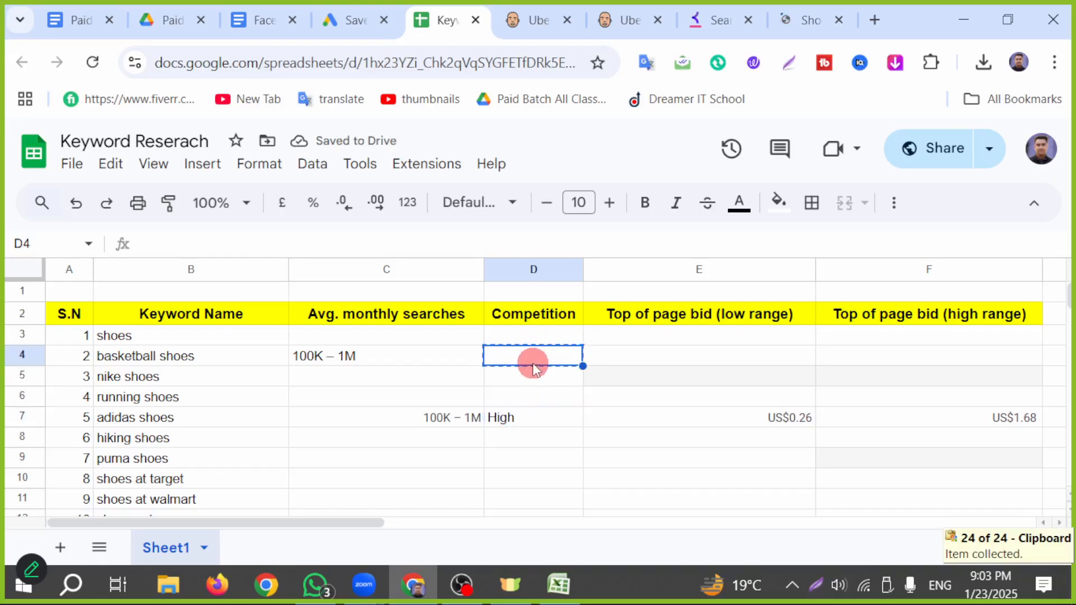
key("super+v")
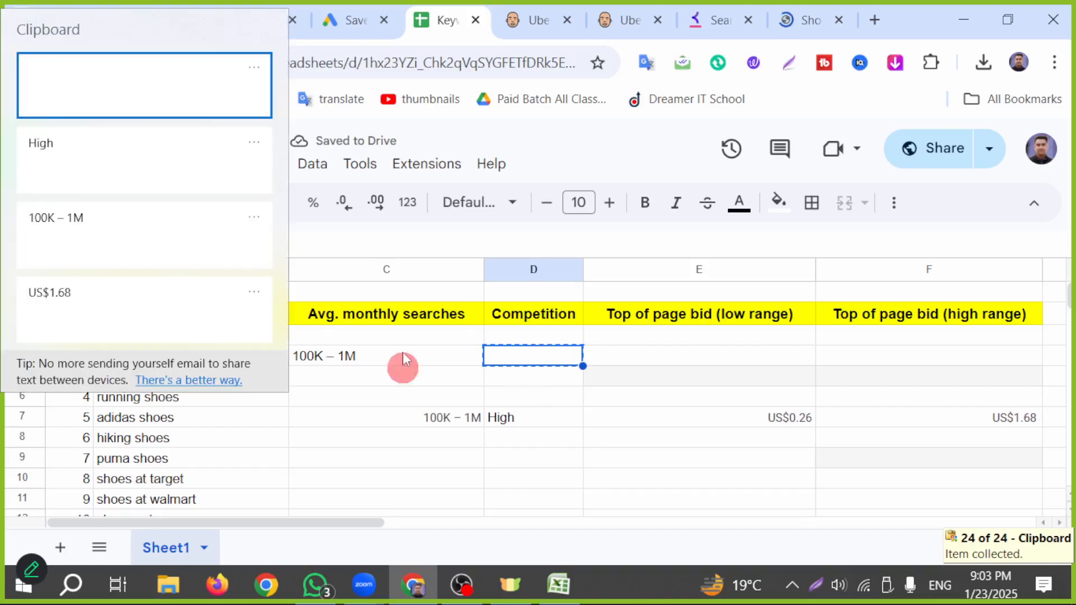
left_click(47, 157)
left_click(644, 456)
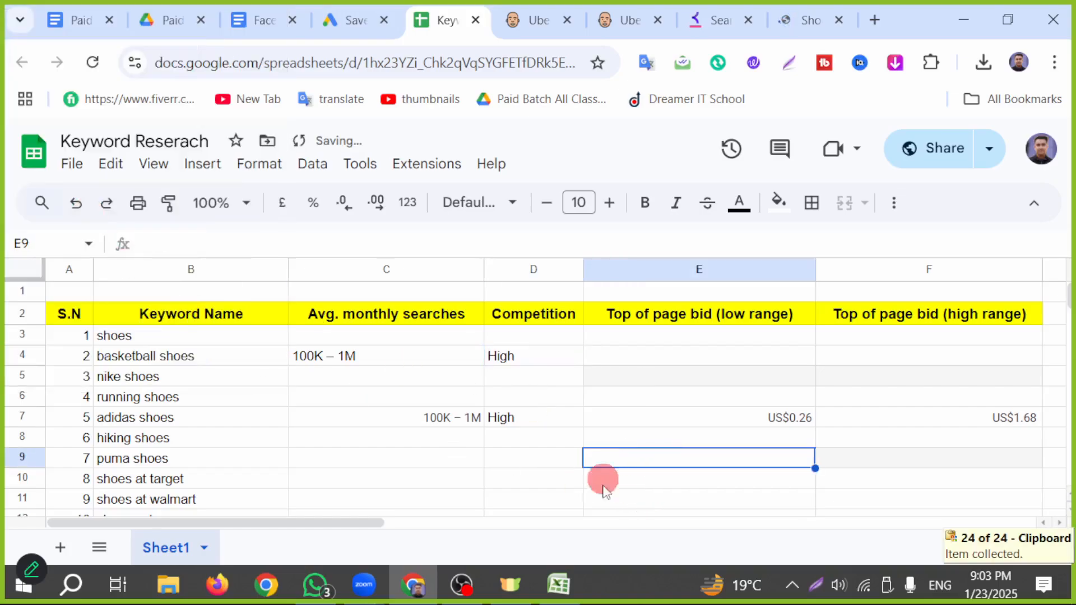
- Copy the basketball shoes top-of-page bids from Google Ads Keyword Planner into the spreadsheet, US$0.18 in cell E4 and US$0.85 in cell F4
left_click(351, 22)
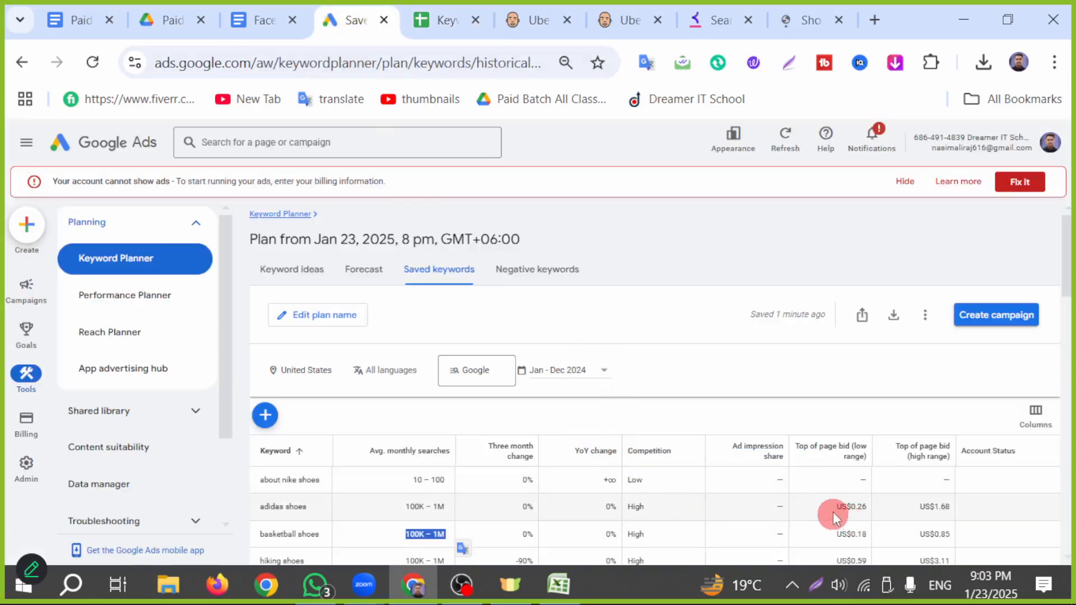
left_click_drag(827, 535, 951, 534)
key("ctrl+c")
left_click(442, 20)
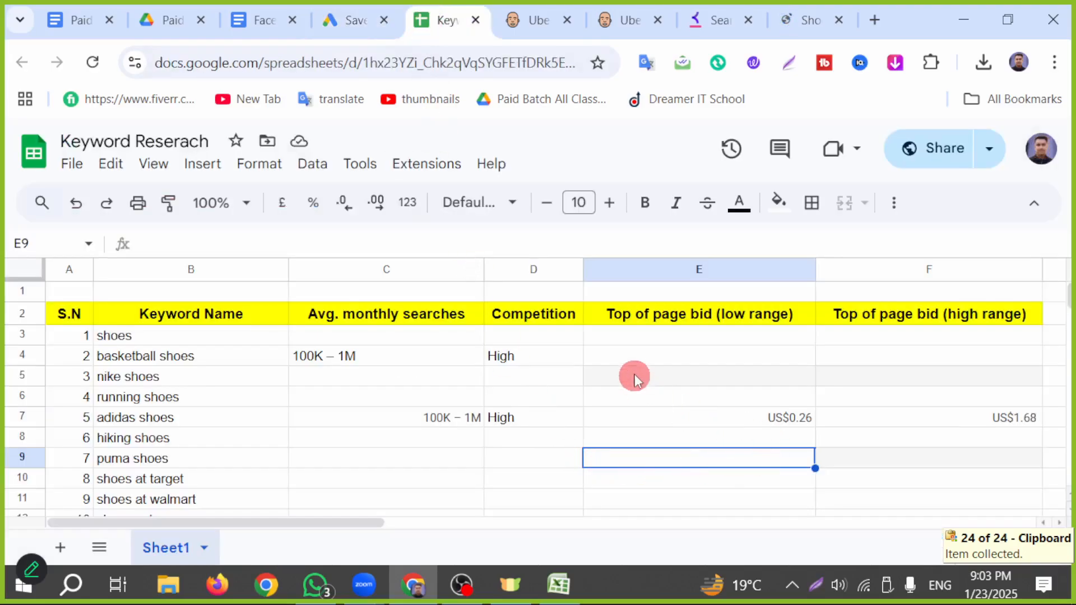
double_click(648, 355)
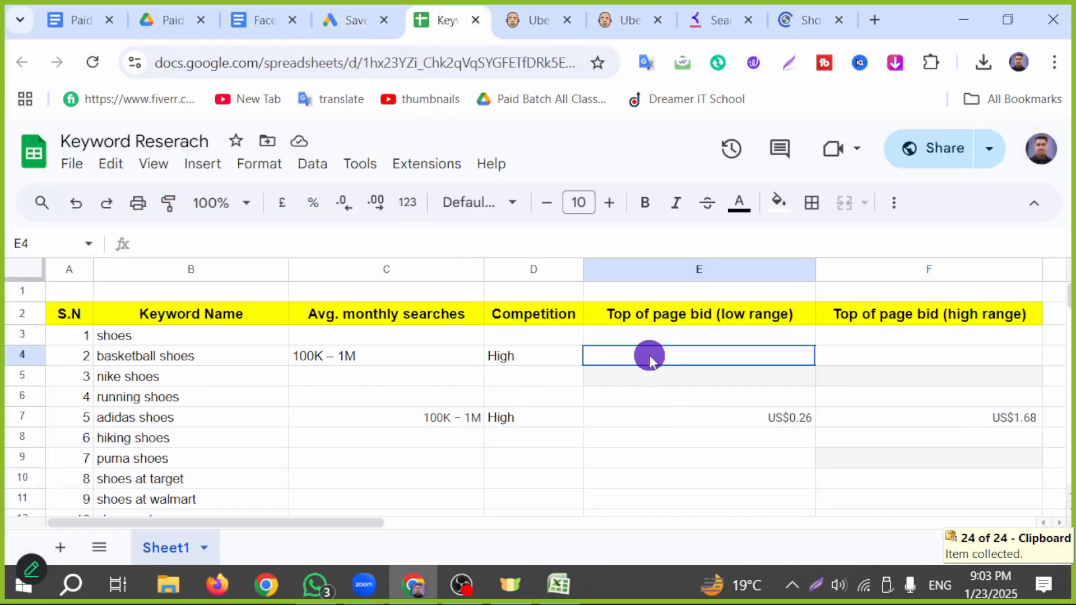
key("super+v")
left_click(692, 283)
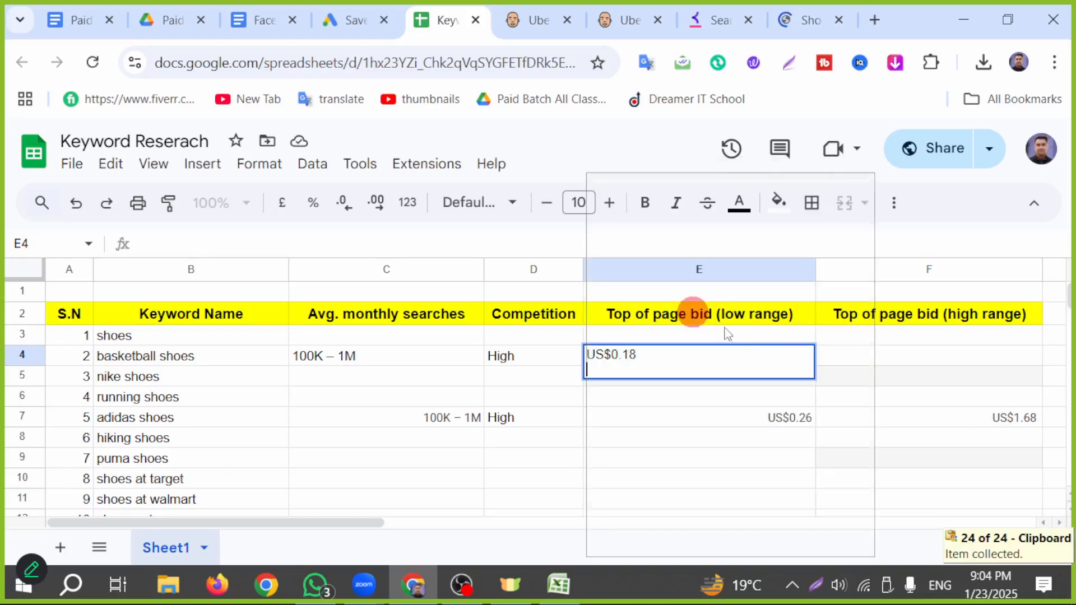
left_click(912, 363)
key("super+v")
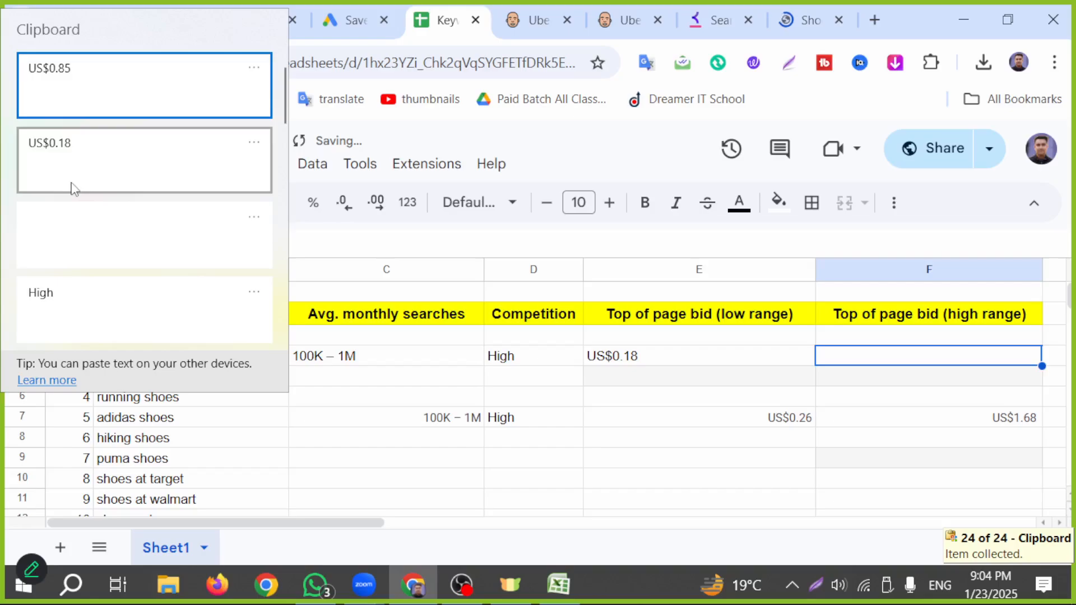
left_click(89, 89)
left_click(893, 400)
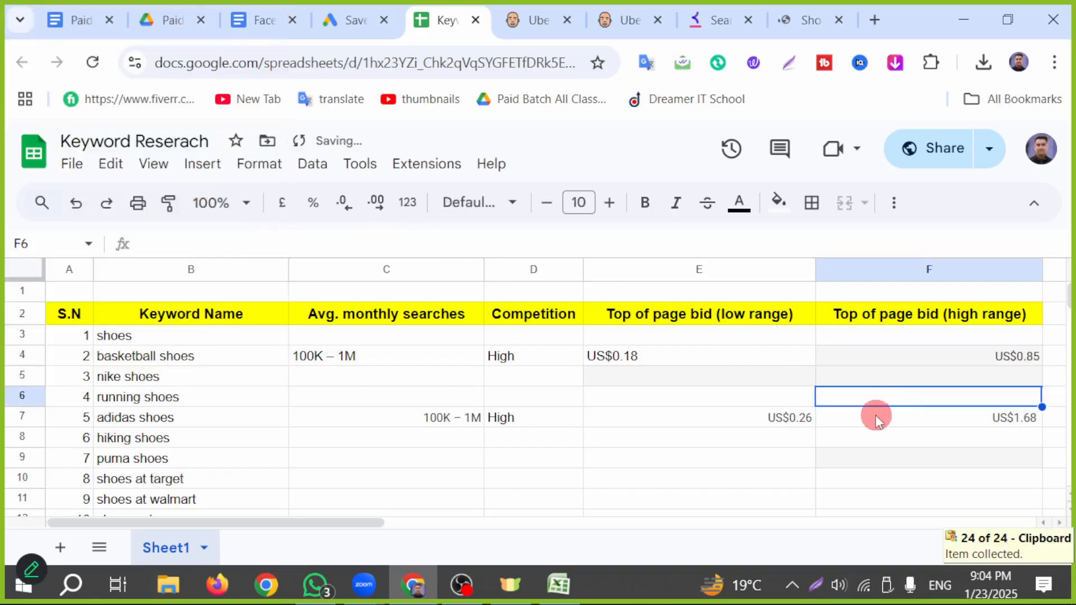
- Copy the shoes keyword's average monthly searches 1M – 10M from Google Ads Keyword Planner into cell C3 of the spreadsheet
left_click(355, 18)
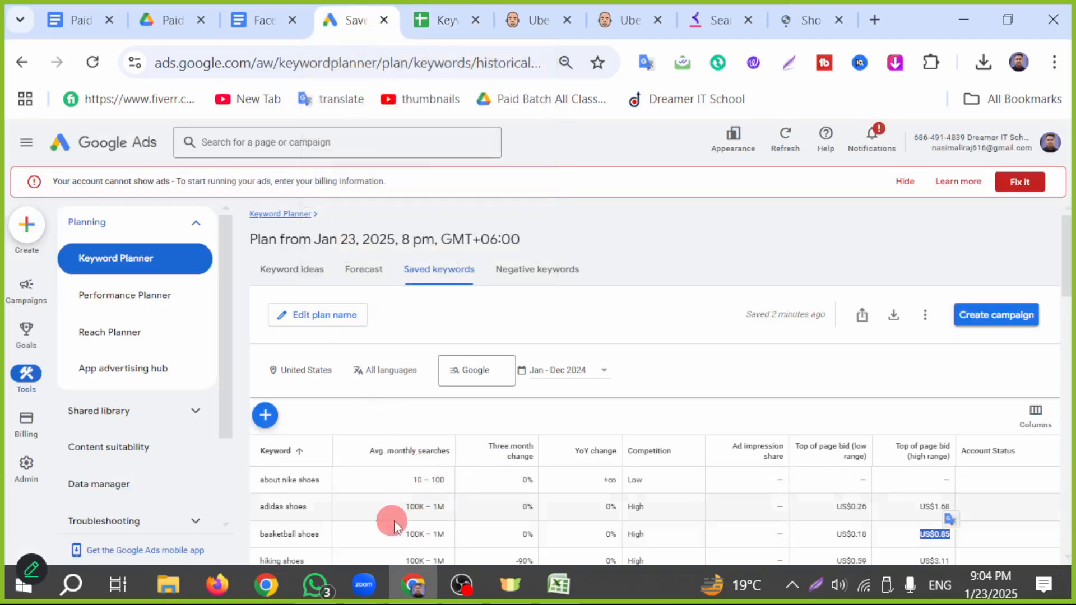
scroll(391, 515, "down", 3)
left_click_drag(396, 499, 446, 500)
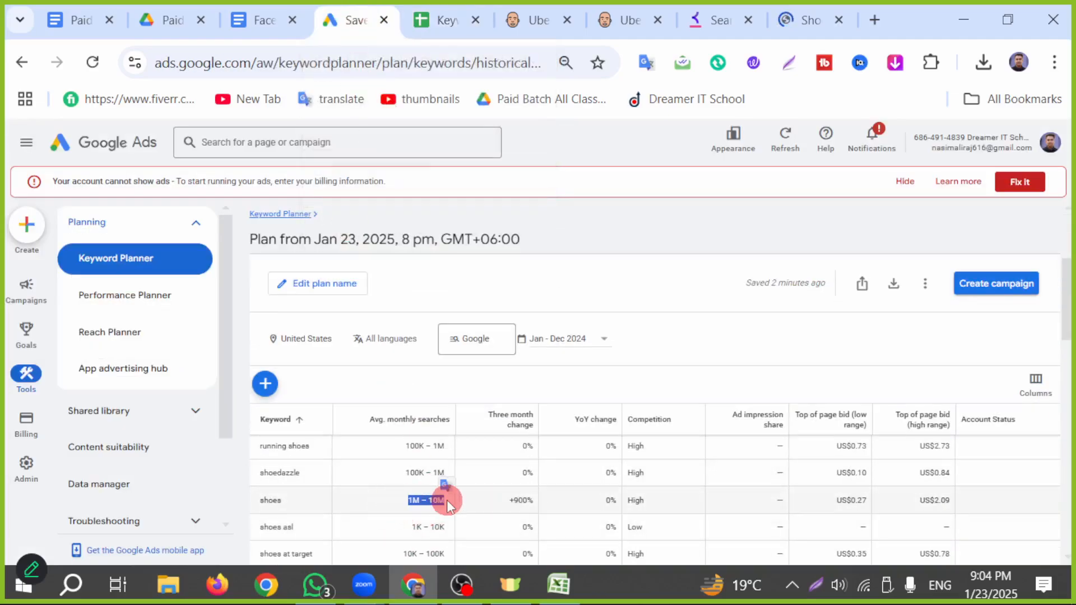
key("ctrl+c")
left_click(446, 21)
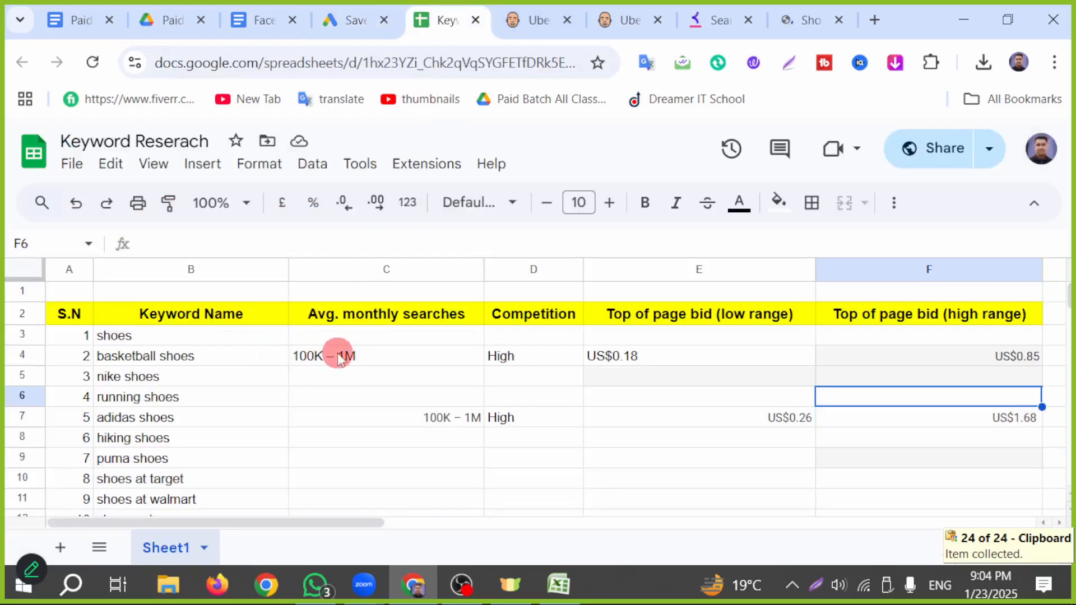
left_click(365, 339)
key("ctrl+v")
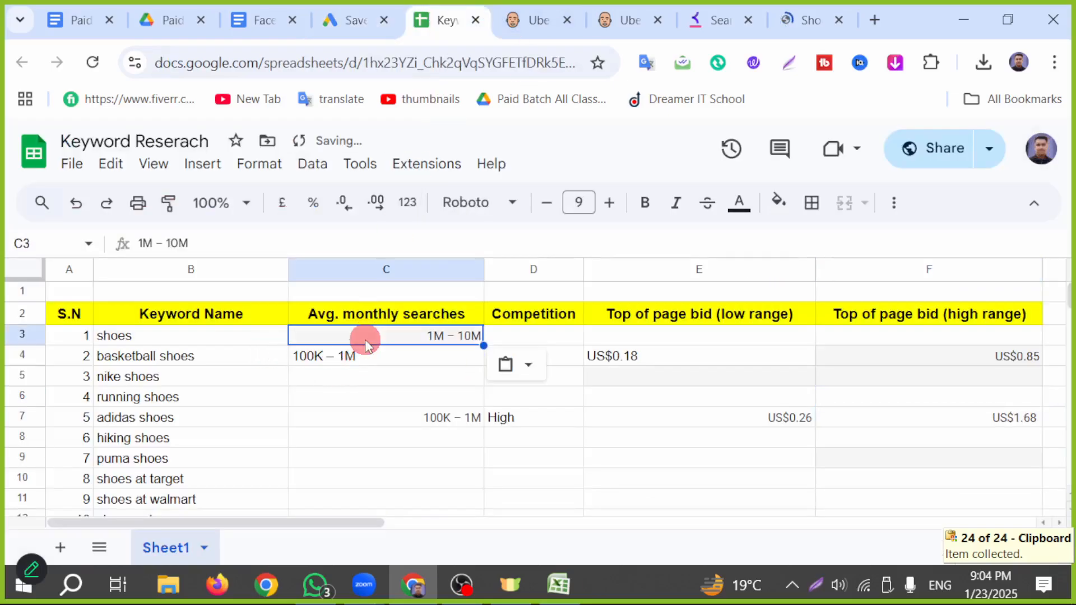
- Copy the competition level High from cell D4 into cell D3 for the shoes keyword
left_click(546, 338)
left_click(541, 359)
key("ctrl+c")
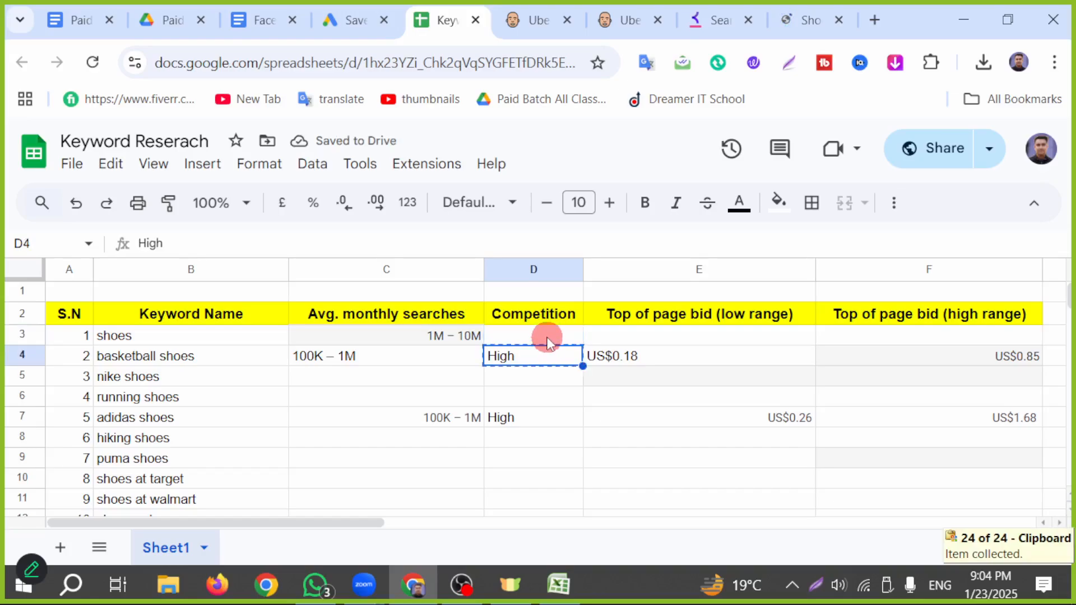
left_click(549, 339)
key("ctrl+v")
- Copy the shoes keyword's top-of-page bids from Google Ads Keyword Planner into the spreadsheet, US$0.27 in cell E3 and US$2.09 in cell F3
left_click(348, 20)
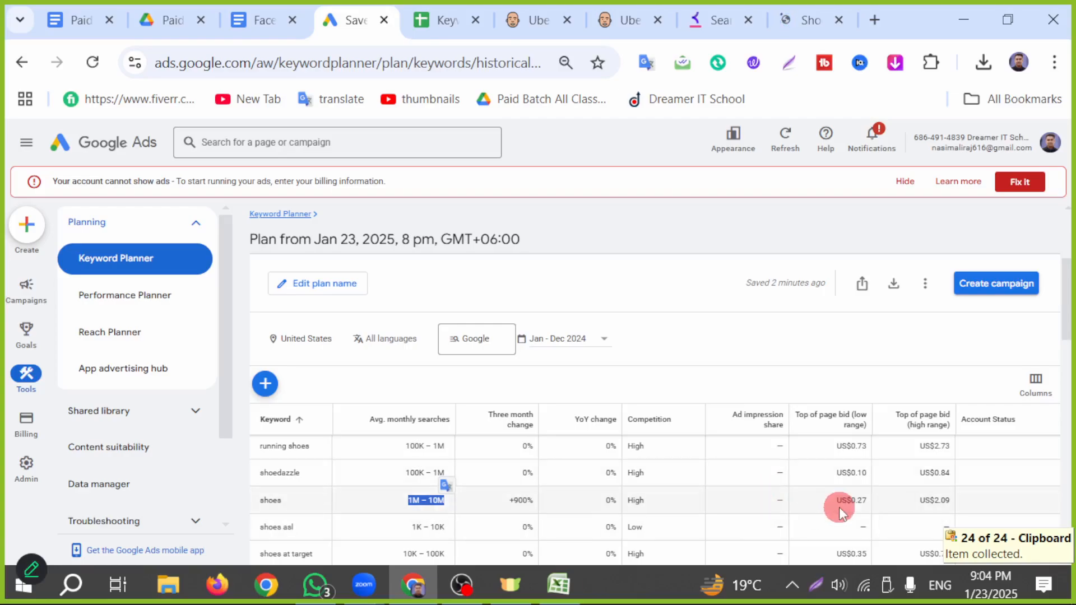
left_click_drag(829, 500, 869, 502)
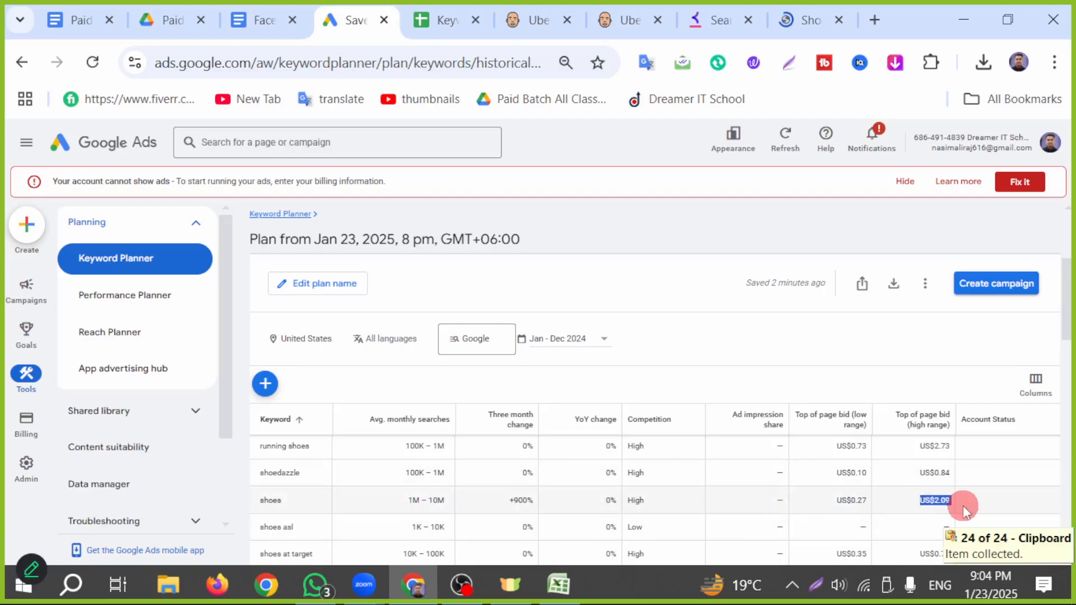
left_click(446, 29)
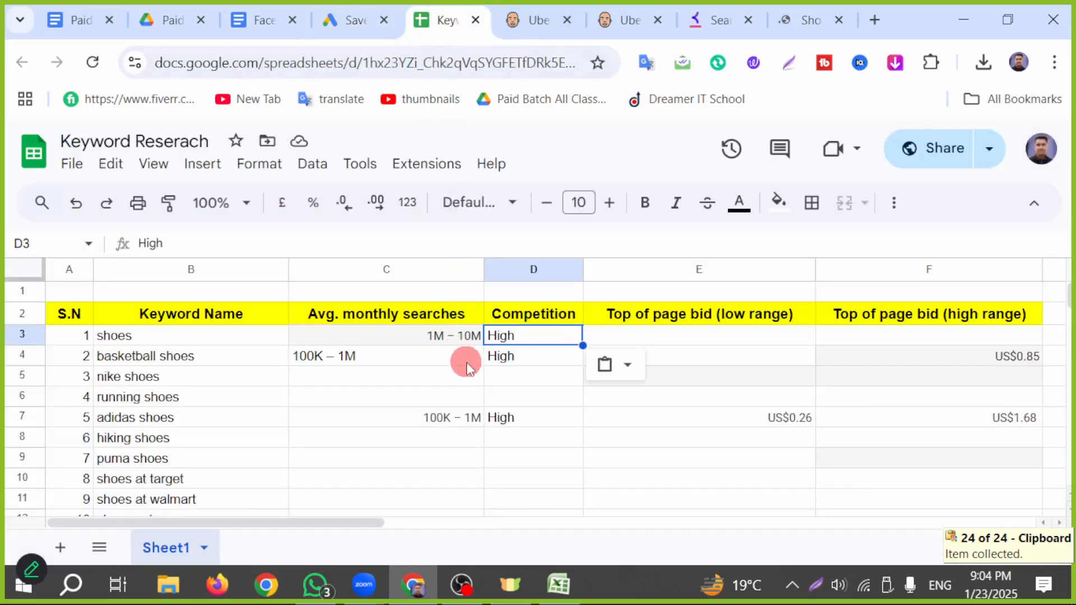
left_click(614, 341)
key("super+v")
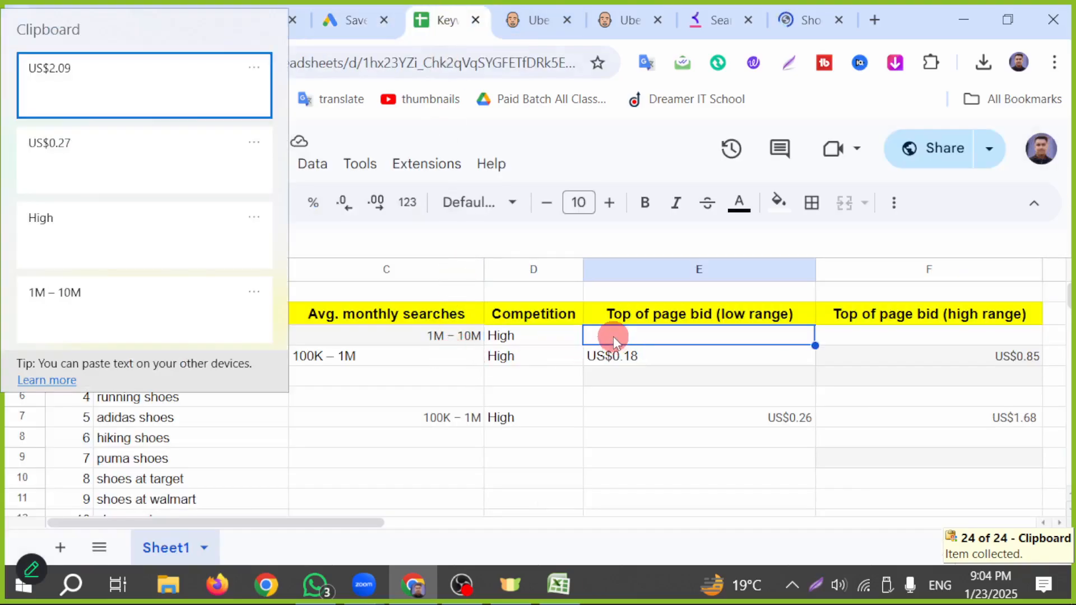
left_click(79, 172)
left_click(893, 343)
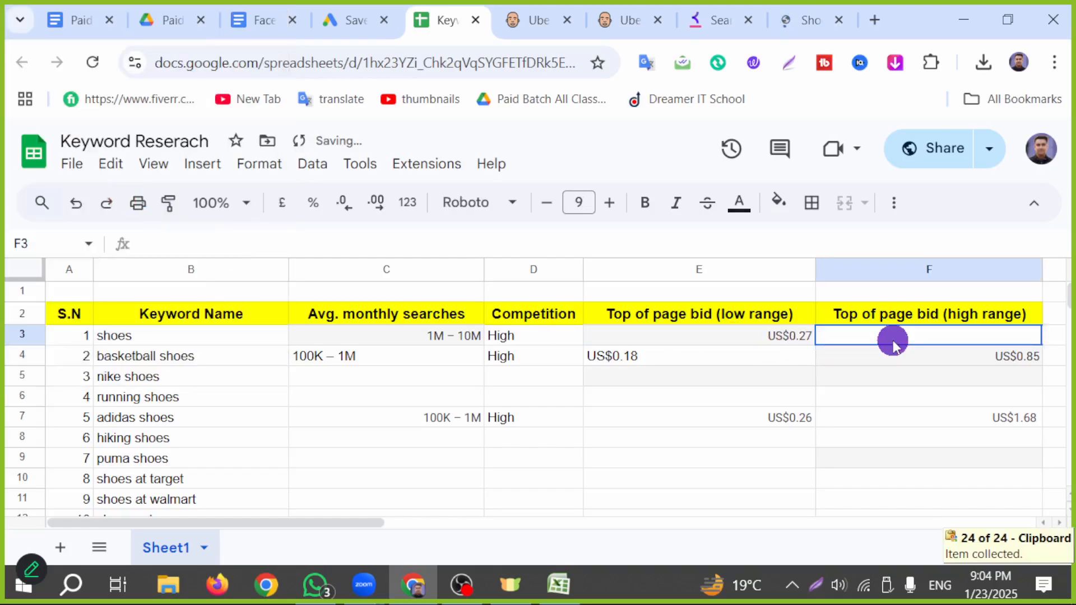
key("super+v")
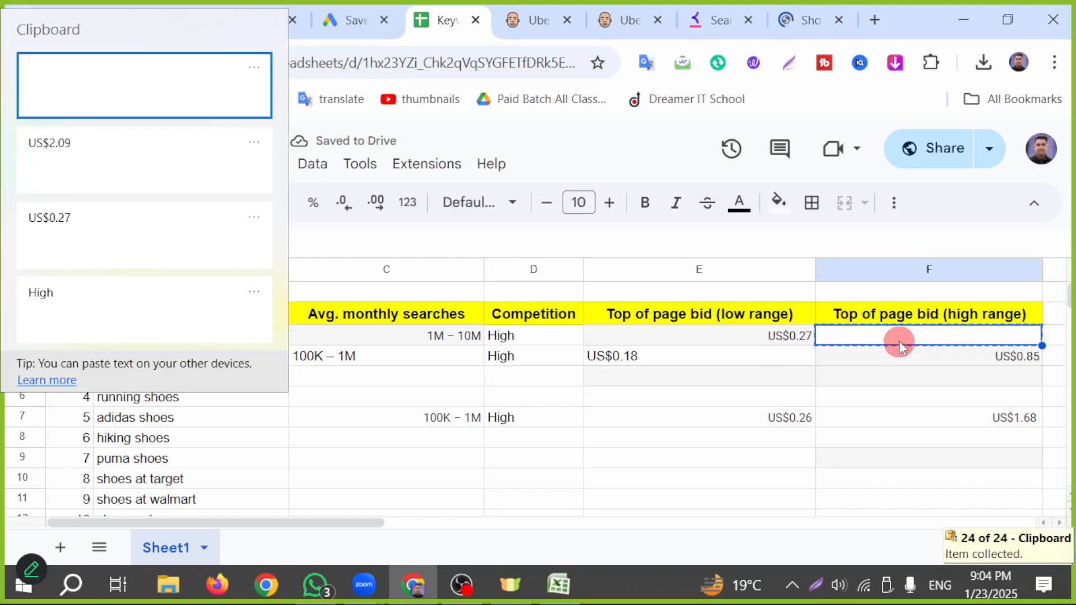
left_click(203, 182)
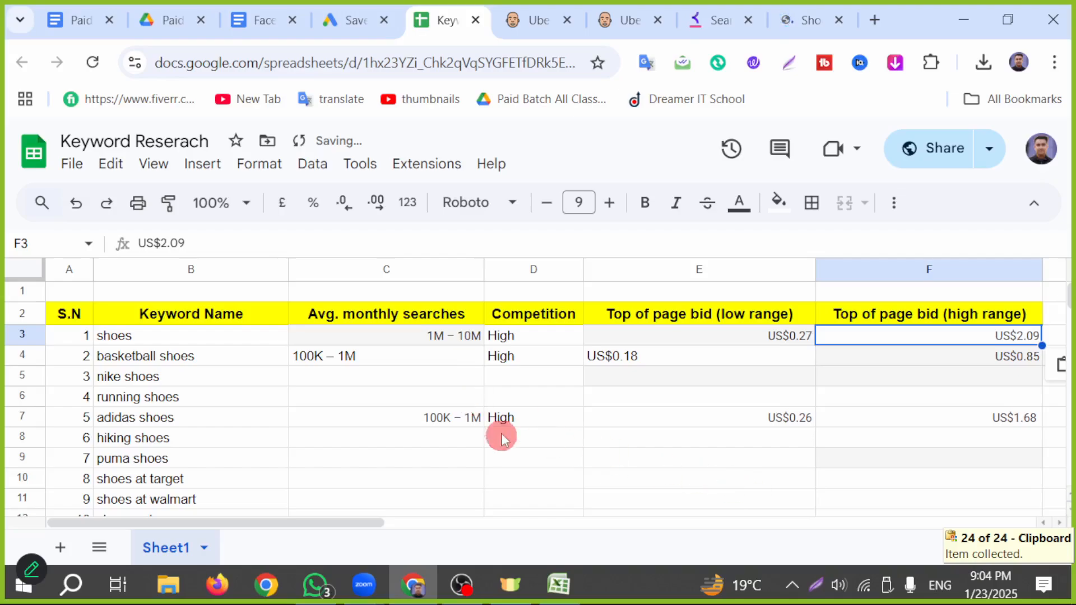
- Copy the running shoes average monthly searches 100K – 1M from Google Ads Keyword Planner into cell C6 of the spreadsheet
left_click(297, 395)
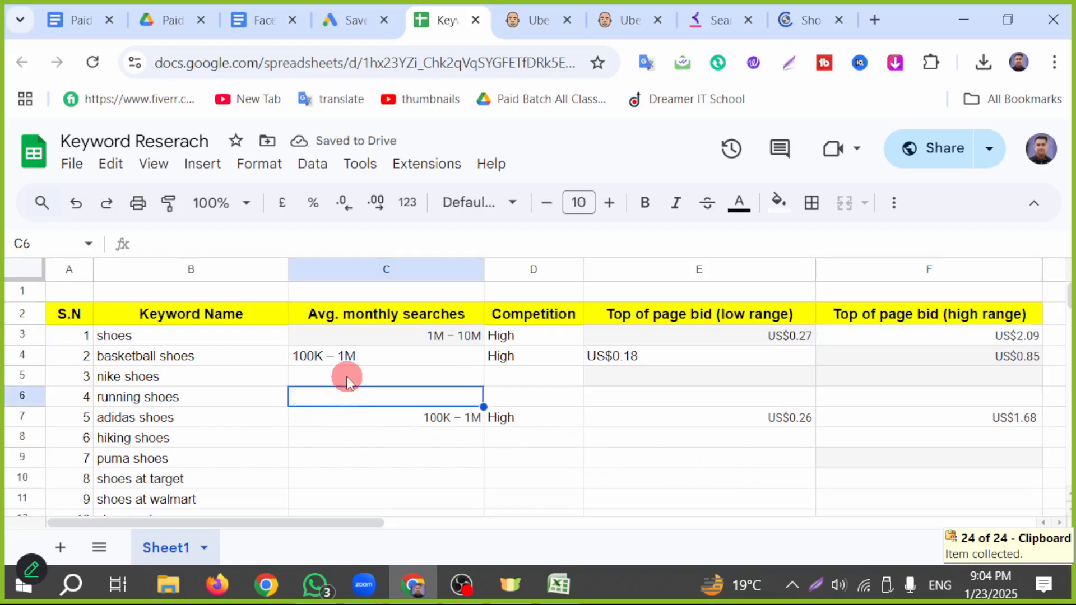
left_click(348, 21)
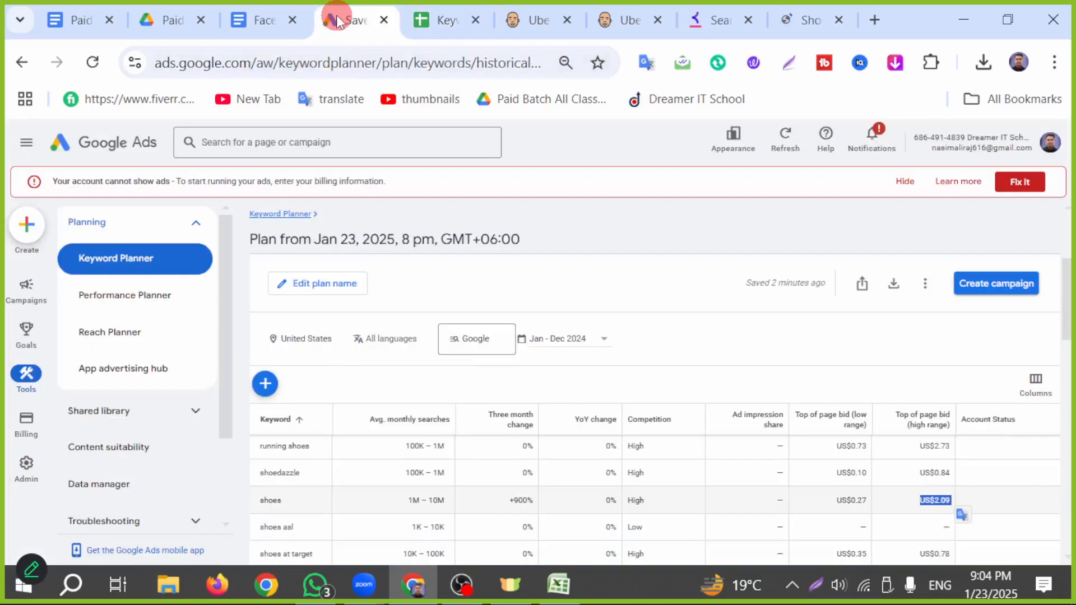
scroll(375, 507, "down", 2)
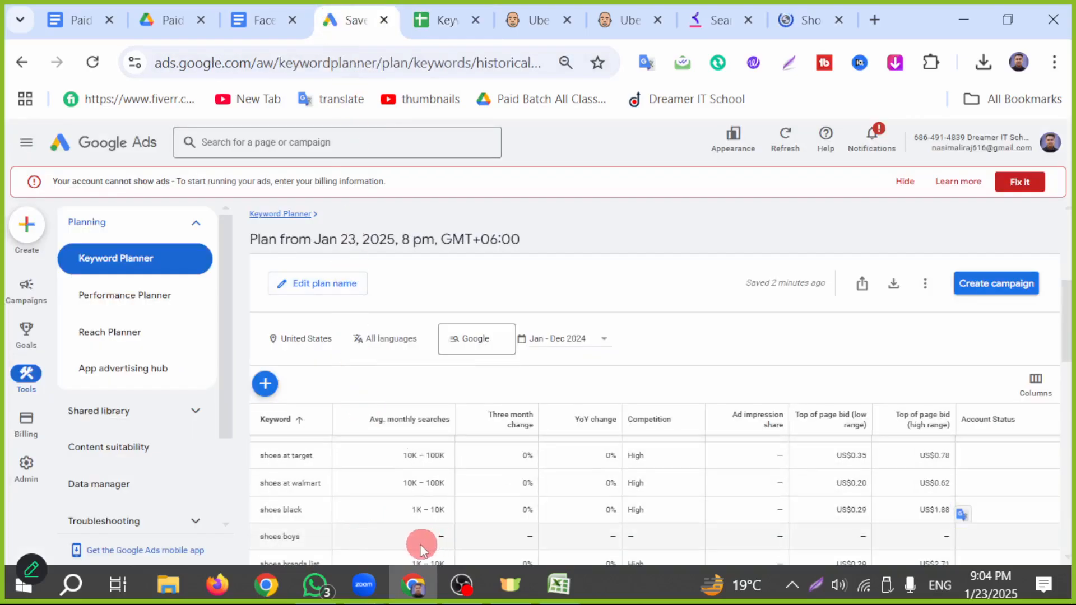
scroll(404, 535, "up", 2)
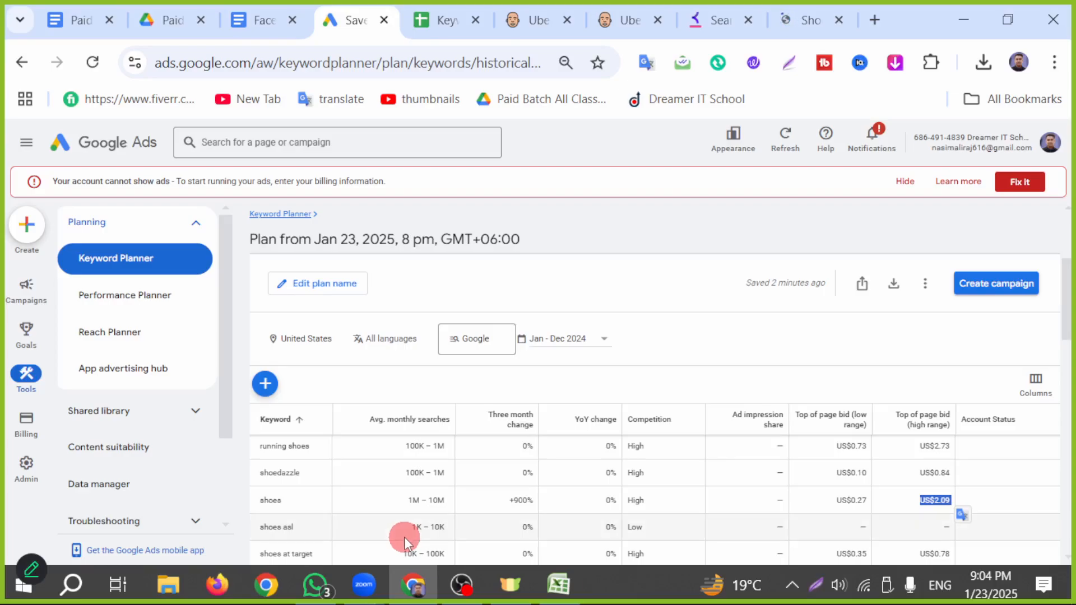
scroll(405, 537, "up", 2)
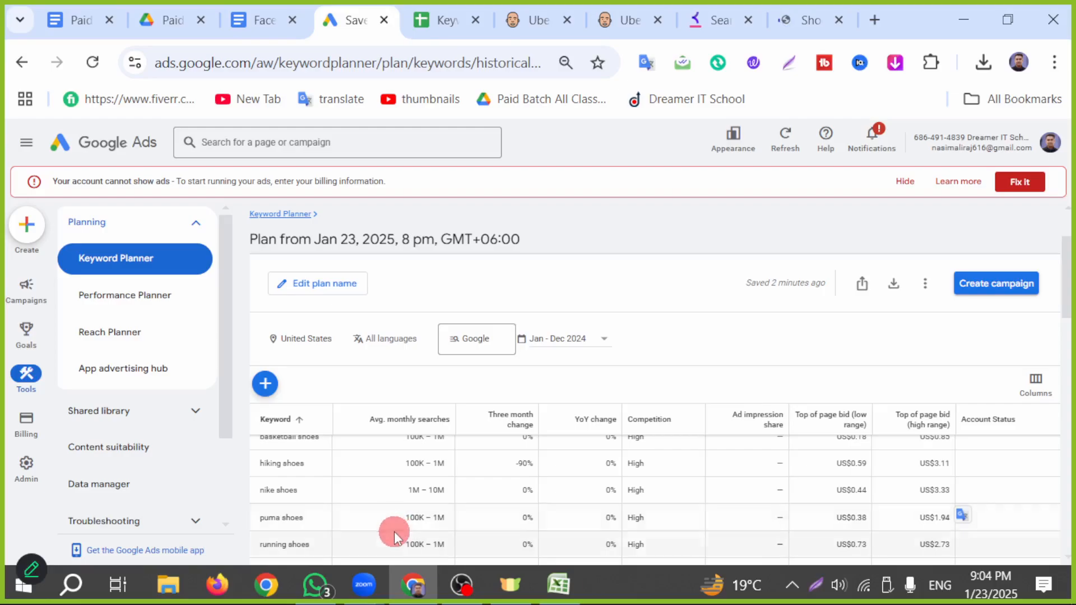
left_click_drag(394, 542, 455, 548)
key("ctrl+c")
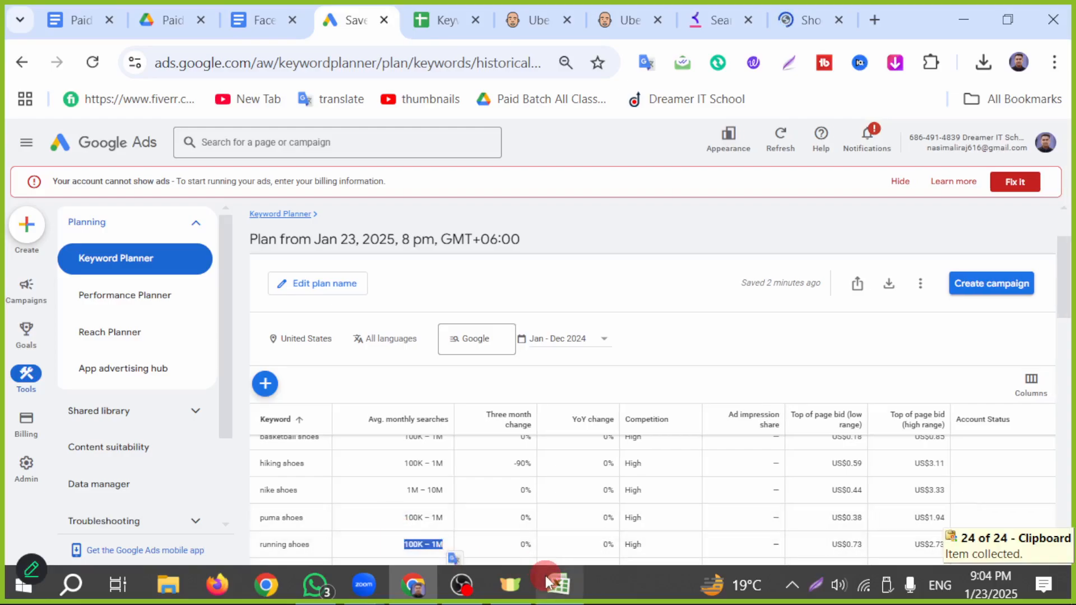
left_click(433, 20)
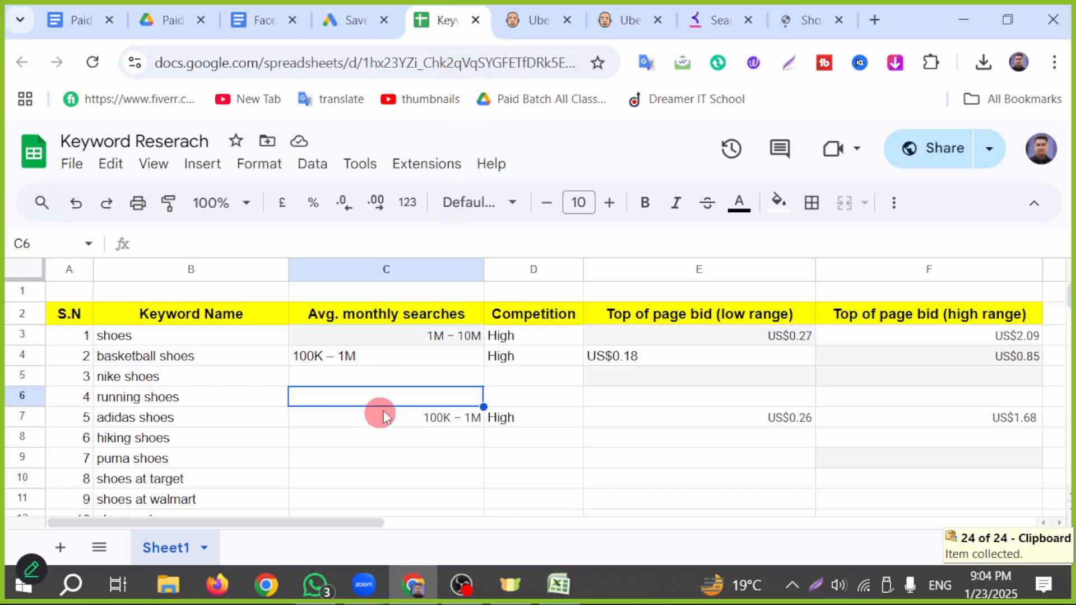
key("ctrl+v")
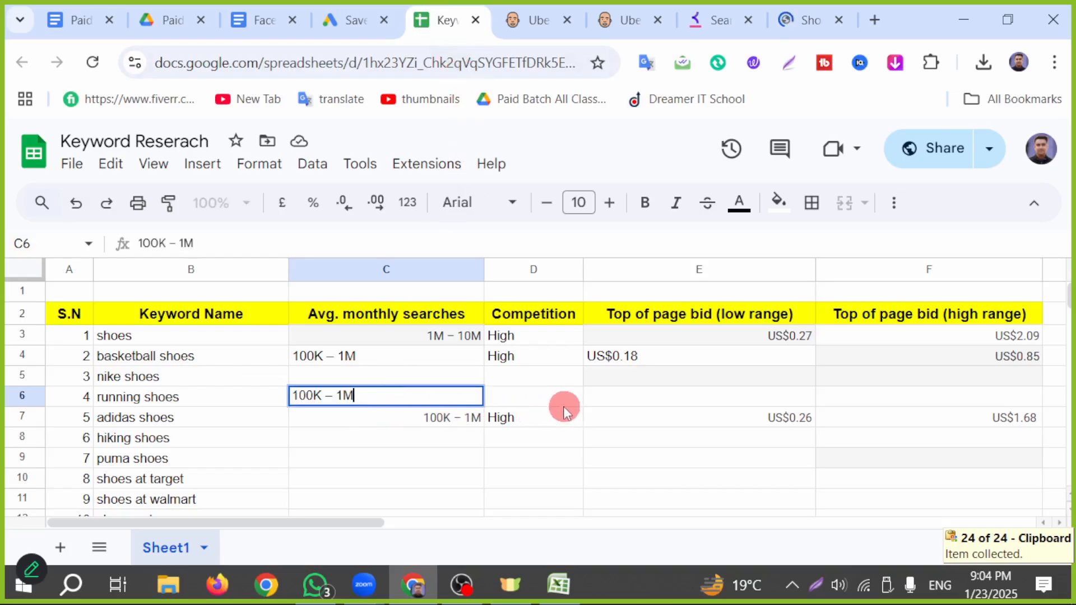
- Copy the running shoes competition level High from Google Ads Keyword Planner into cell D6 of the spreadsheet
left_click(554, 398)
left_click(350, 18)
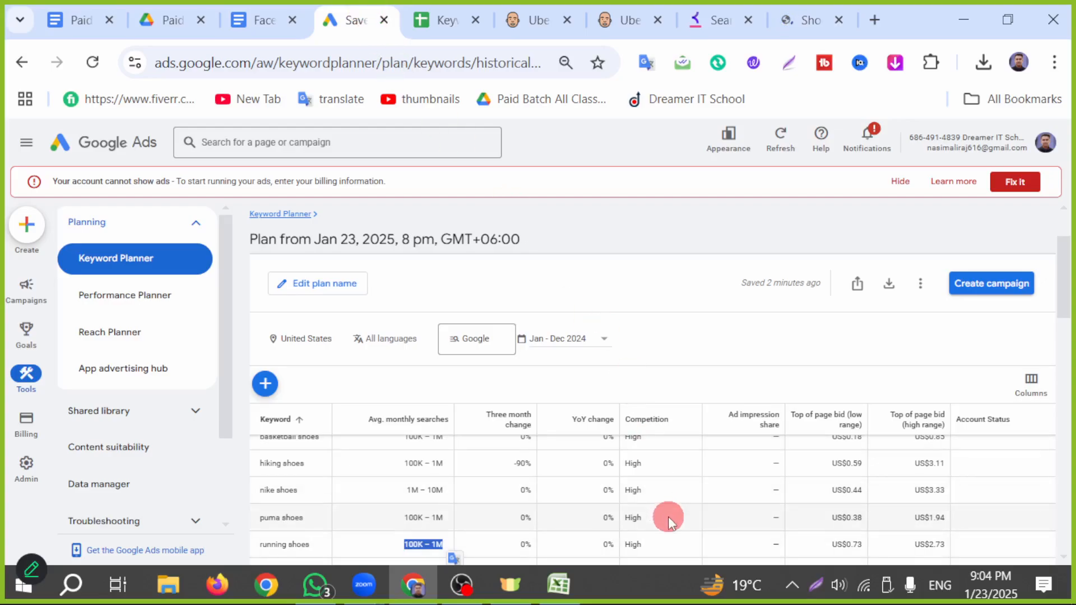
double_click(632, 544)
key("ctrl+c")
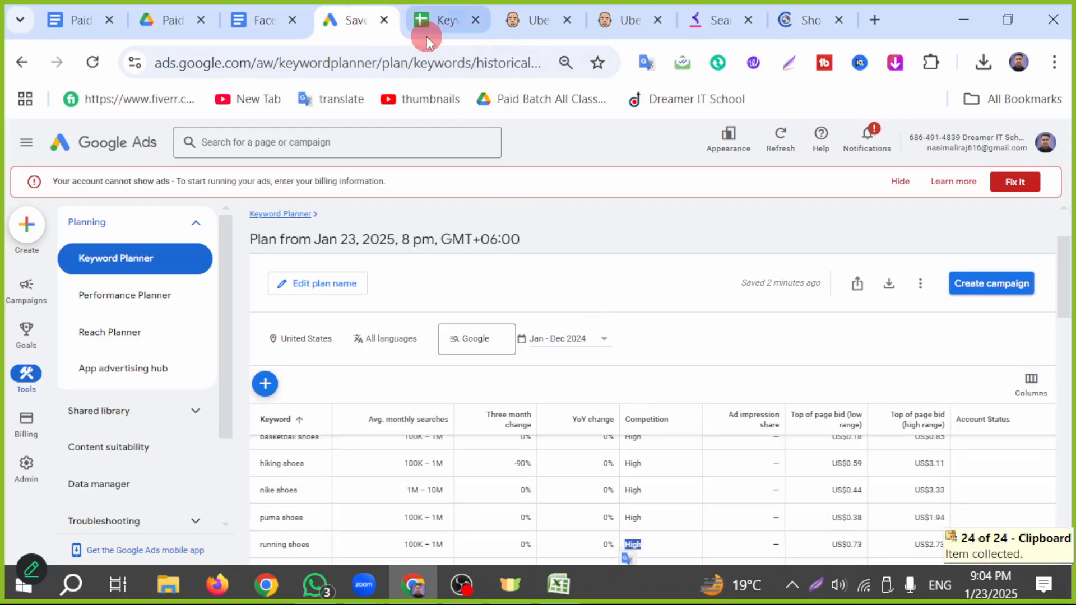
left_click(429, 20)
key("ctrl+v")
- Copy the running shoes low-range top-of-page bid US$0.73 from Google Ads Keyword Planner into cell E6 of the spreadsheet
left_click(663, 399)
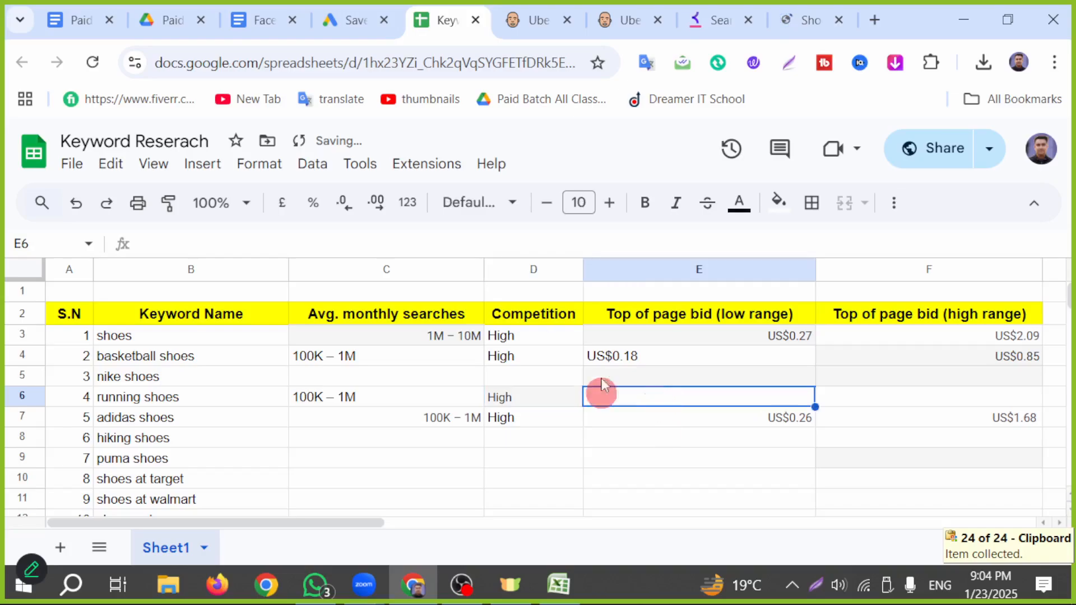
left_click(361, 22)
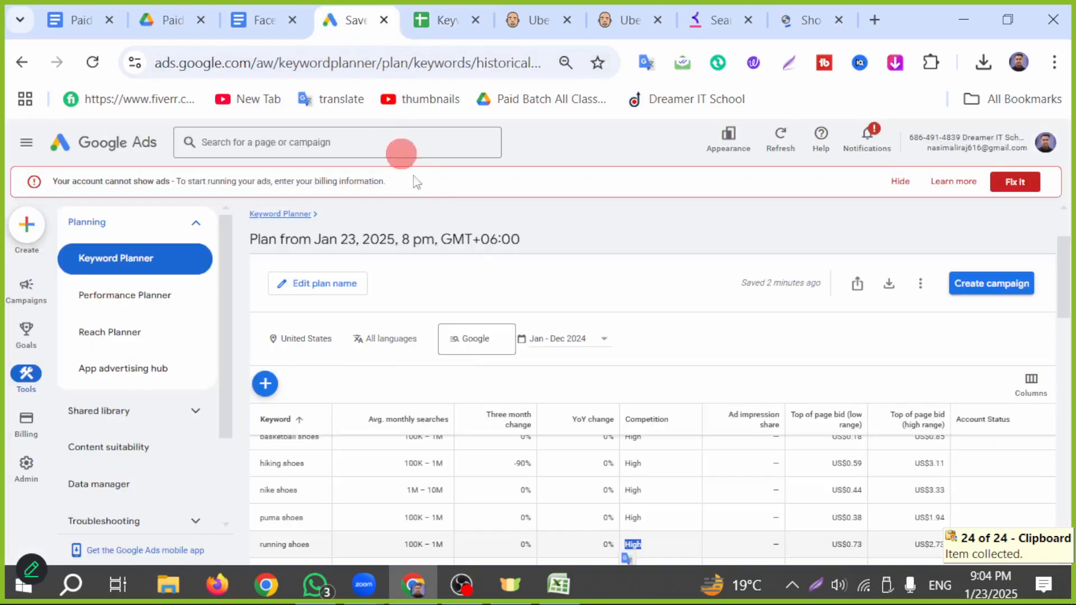
double_click(841, 544)
key("ctrl+c")
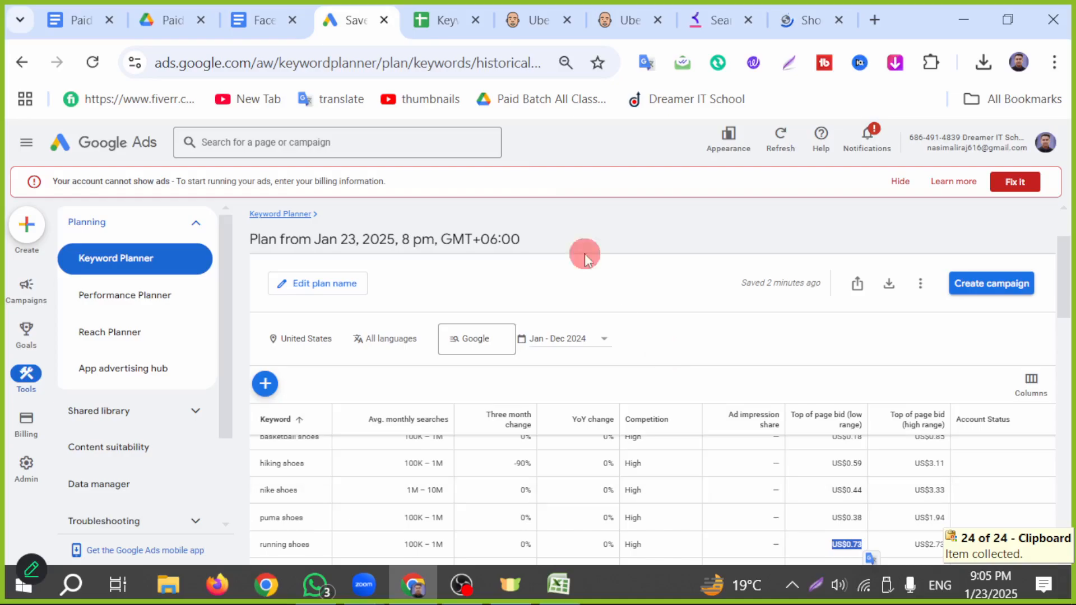
left_click(444, 20)
key("ctrl+v")
- Copy the running shoes high-range top-of-page bid US$2.73 from Google Ads Keyword Planner into cell F6 of the spreadsheet
left_click(870, 403)
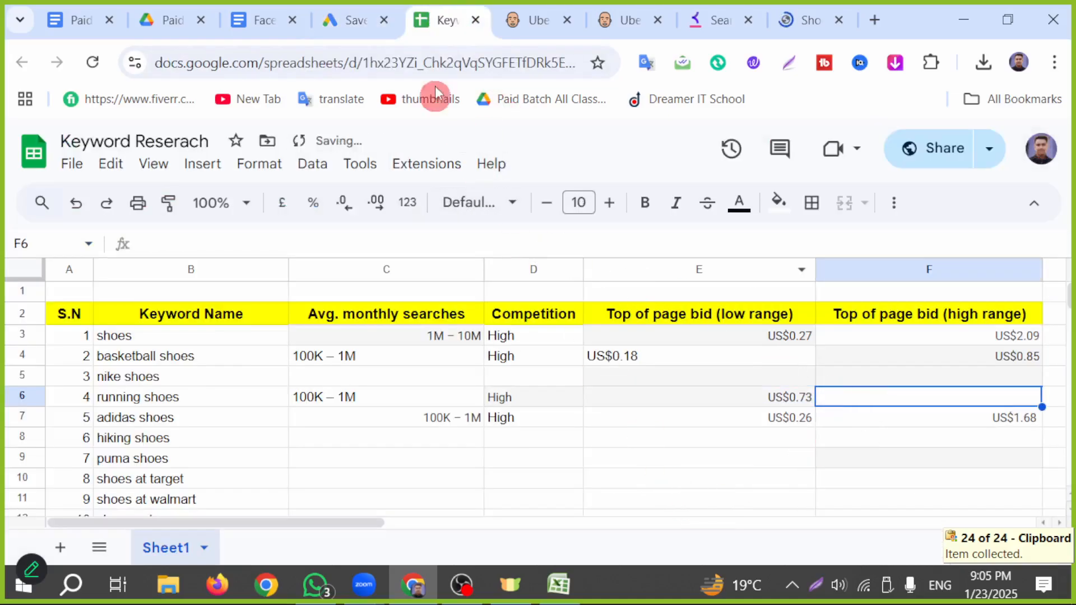
left_click(362, 15)
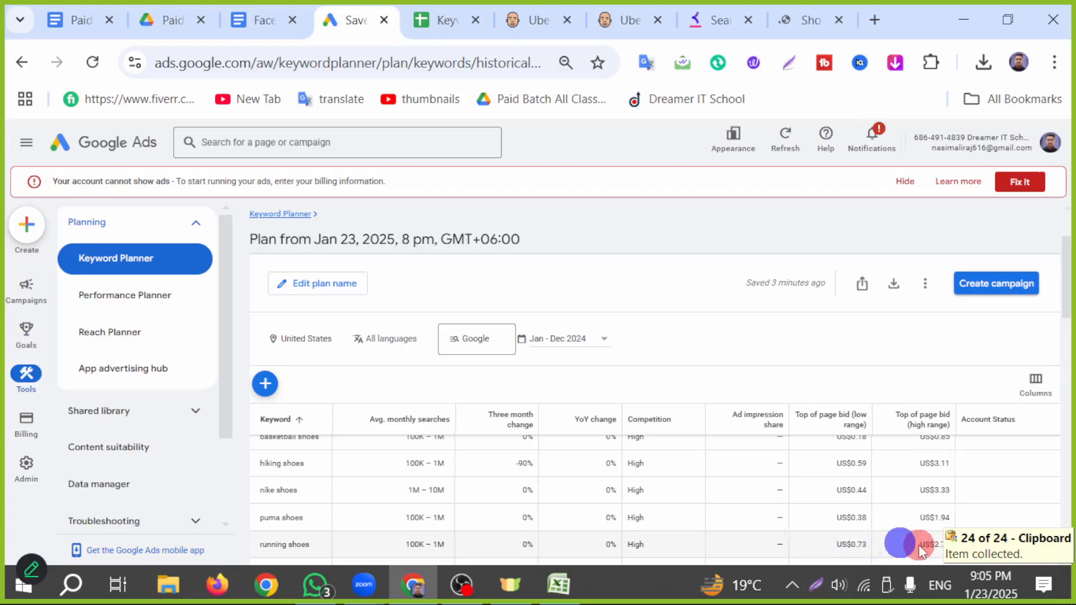
left_click_drag(919, 544, 953, 545)
key("ctrl+c")
left_click(431, 21)
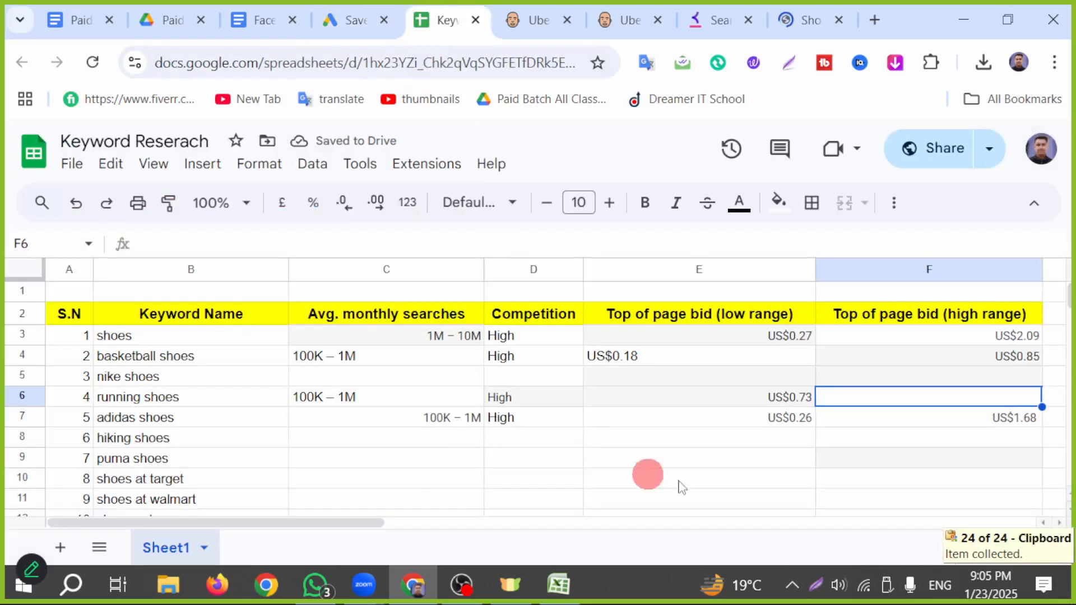
key("ctrl+v")
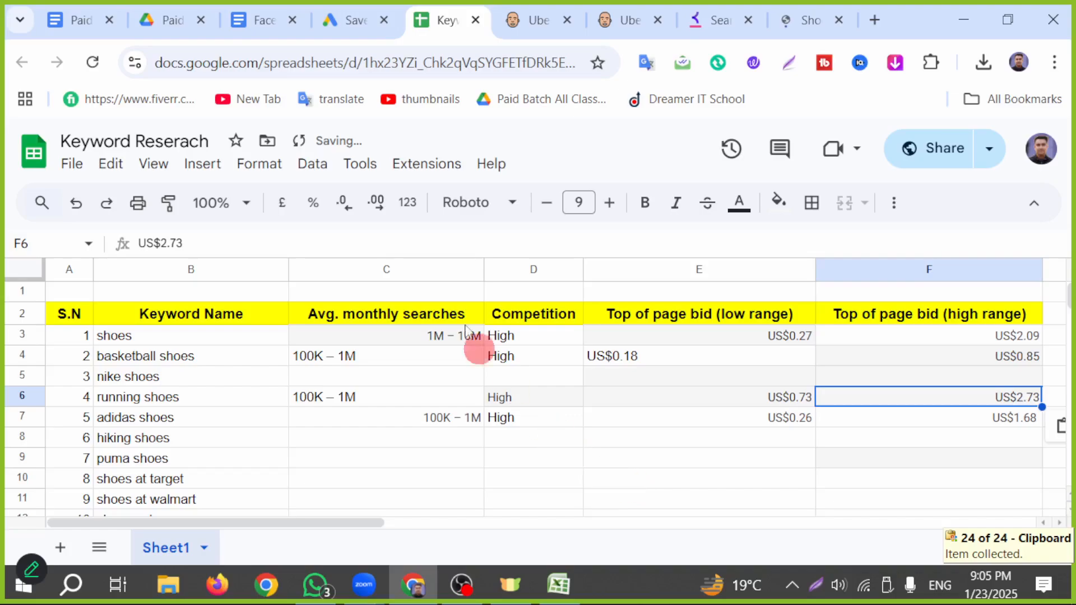
- Copy the nike shoes average monthly searches 1M – 10M from Google Ads Keyword Planner into cell C5 of the spreadsheet
left_click(340, 29)
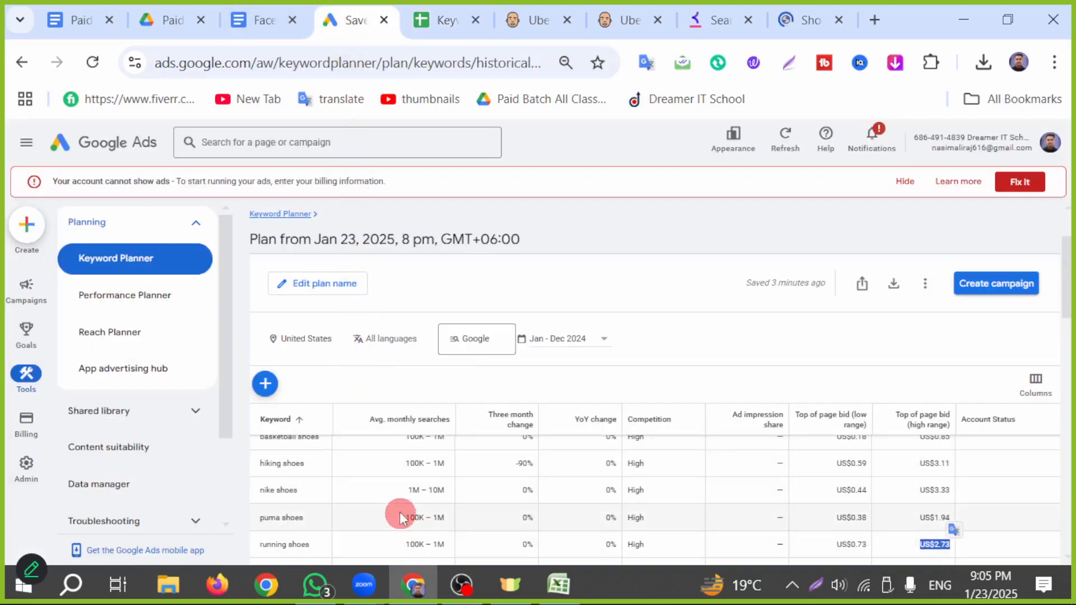
left_click_drag(428, 493, 444, 492)
key("ctrl+c")
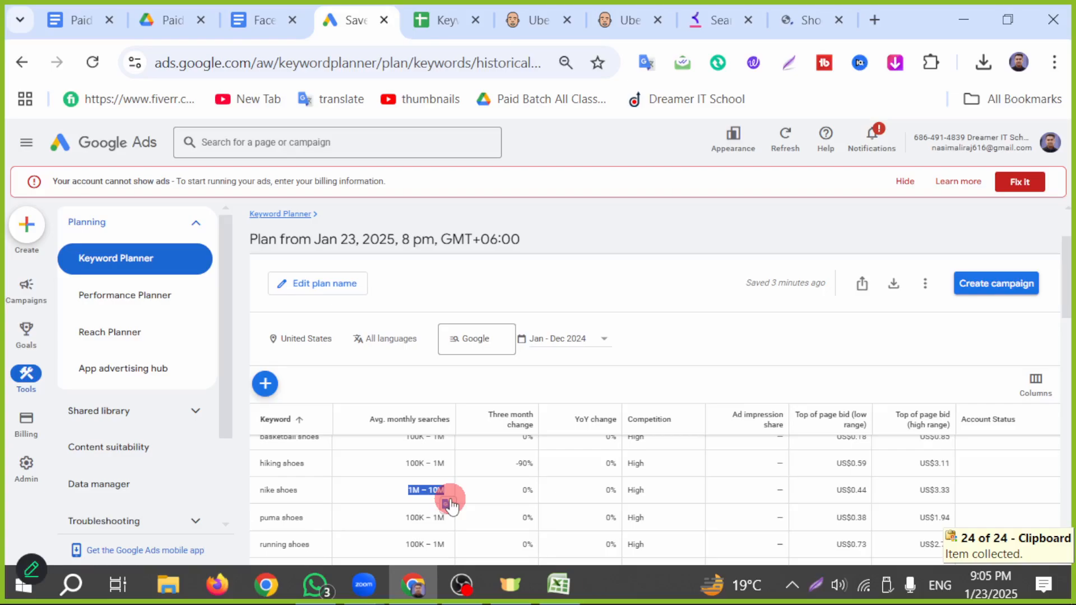
left_click(410, 24)
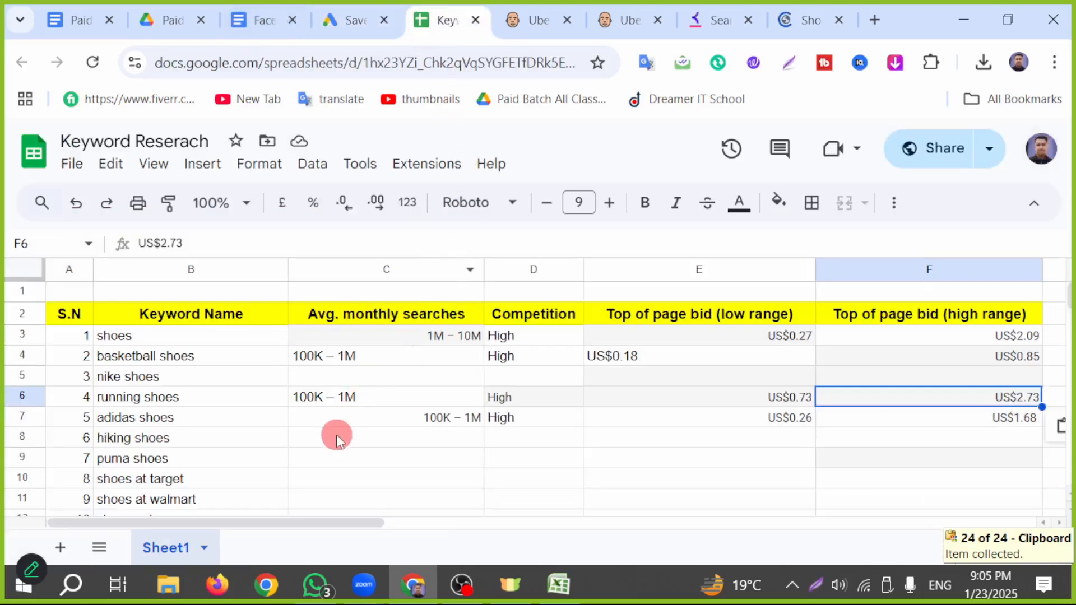
left_click(353, 381)
key("ctrl+v")
- Copy the competition level High from cell D4 into cell D5 for the nike shoes keyword
left_click(547, 384)
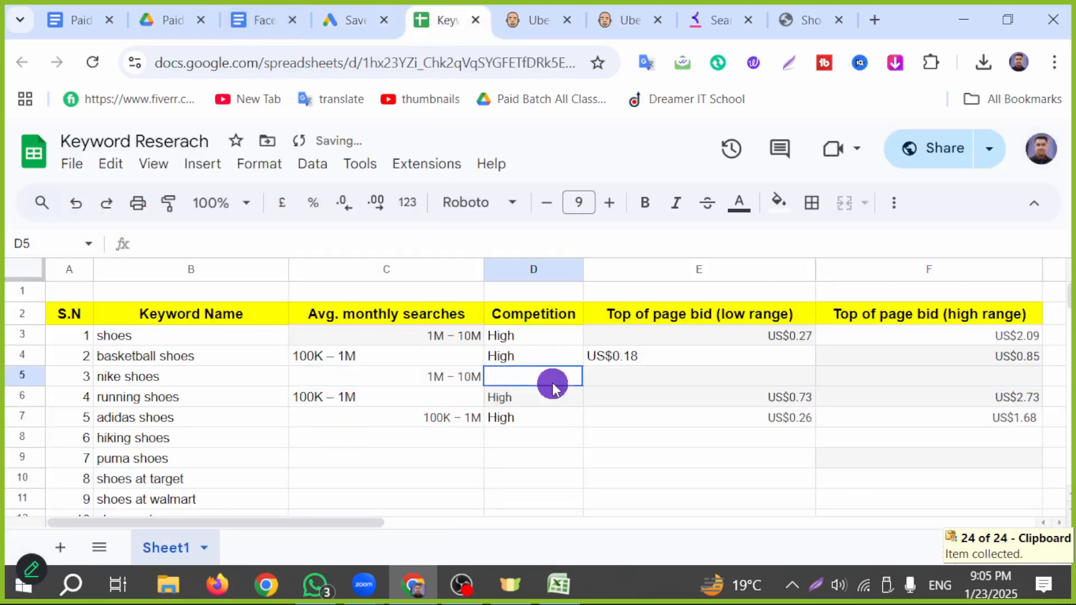
left_click(504, 356)
key("ctrl+c")
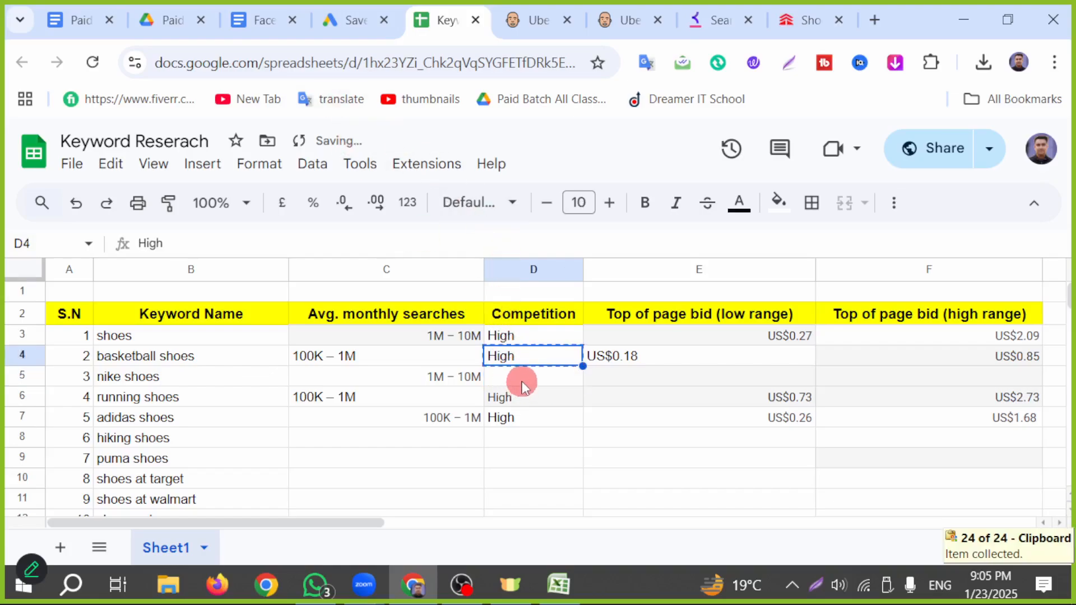
left_click(530, 381)
key("ctrl+v")
- Copy the nike shoes top-of-page bids from Google Ads Keyword Planner into the spreadsheet, US$3.33 in cell F5 and US$0.44 in cell E5
left_click(613, 377)
left_click(343, 23)
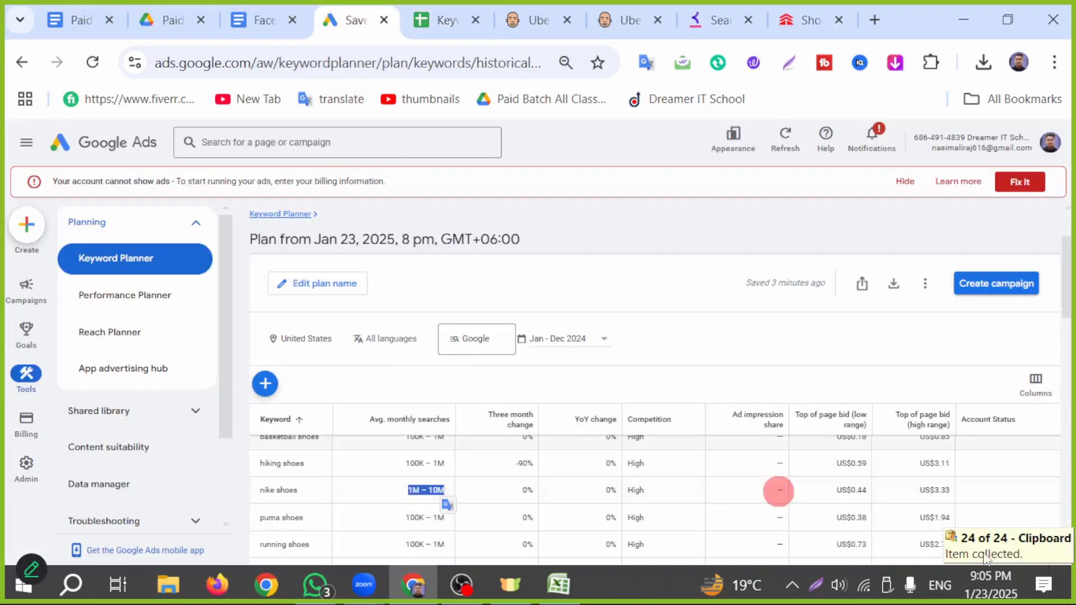
left_click_drag(819, 499, 948, 493)
left_click(452, 26)
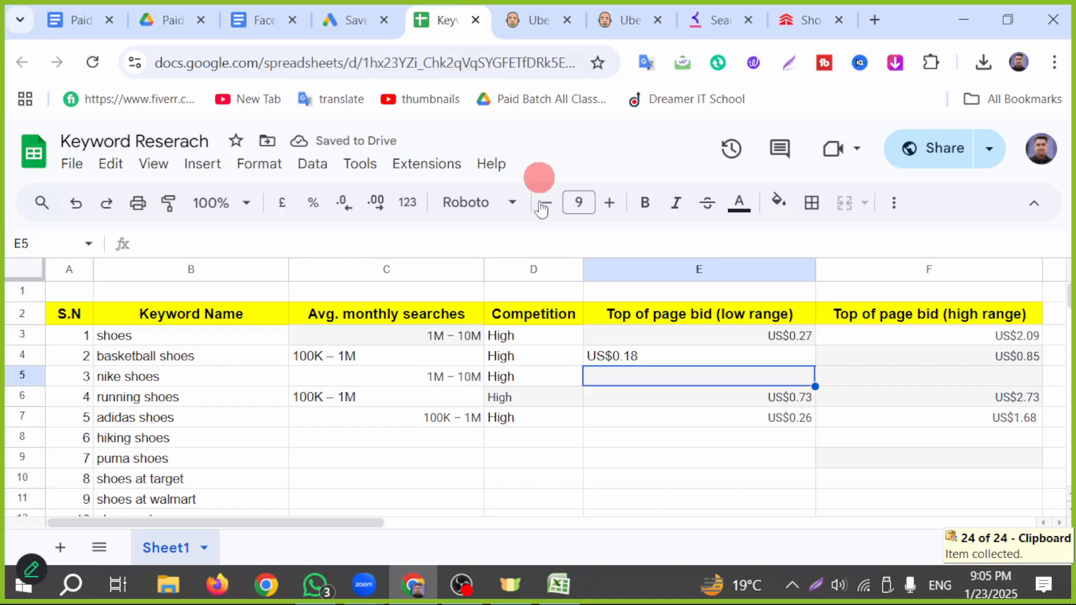
left_click(928, 381)
key("ctrl+v")
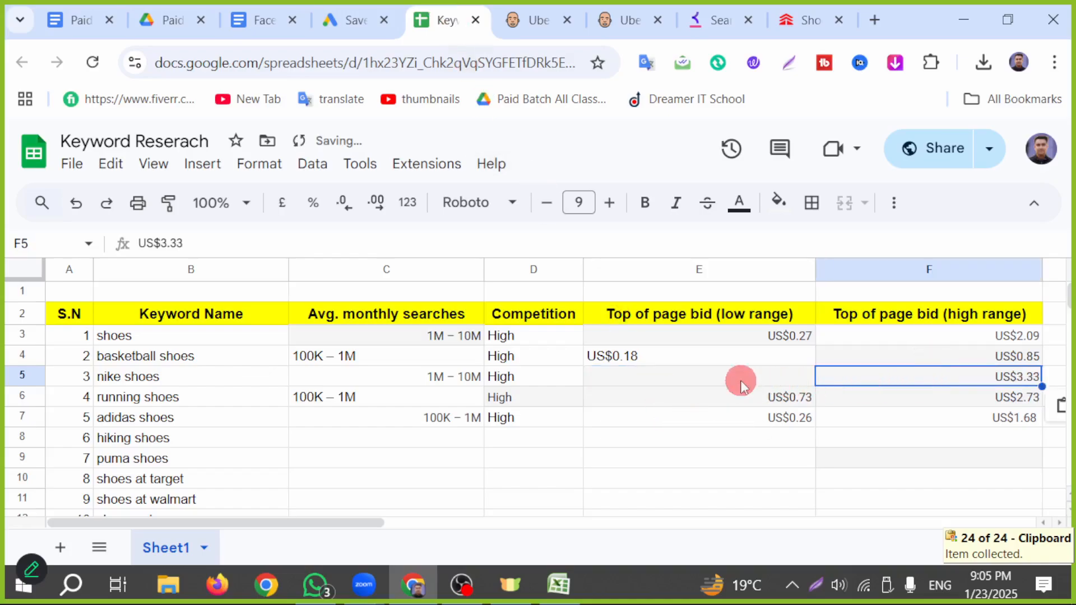
left_click(700, 375)
key("super+v")
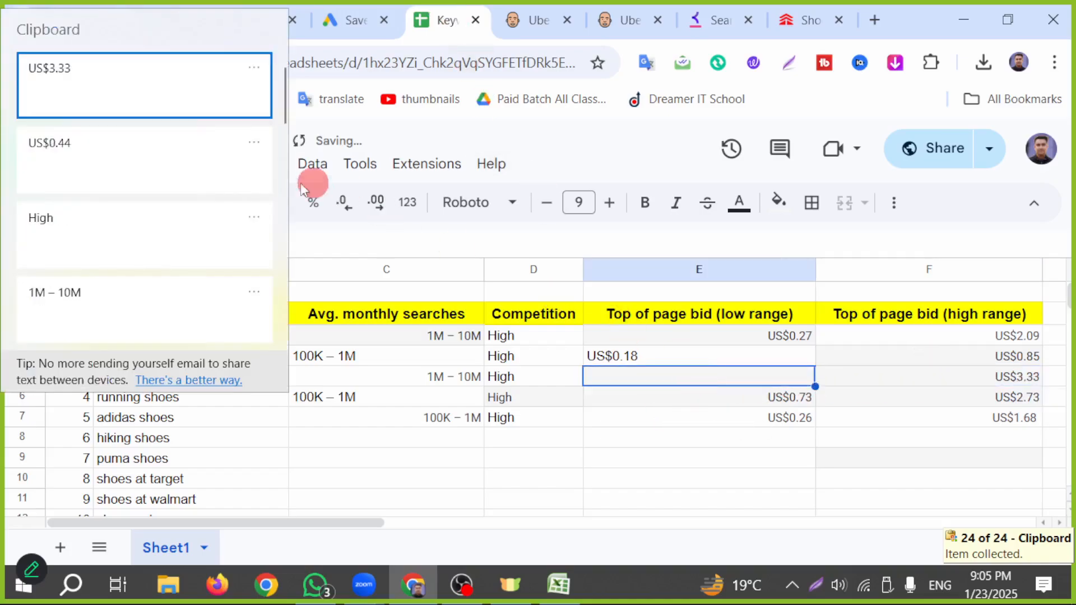
left_click(163, 165)
- Copy the shoes size chart average monthly searches value 10K – 100K in Google Ads Keyword Planner
left_click(318, 445)
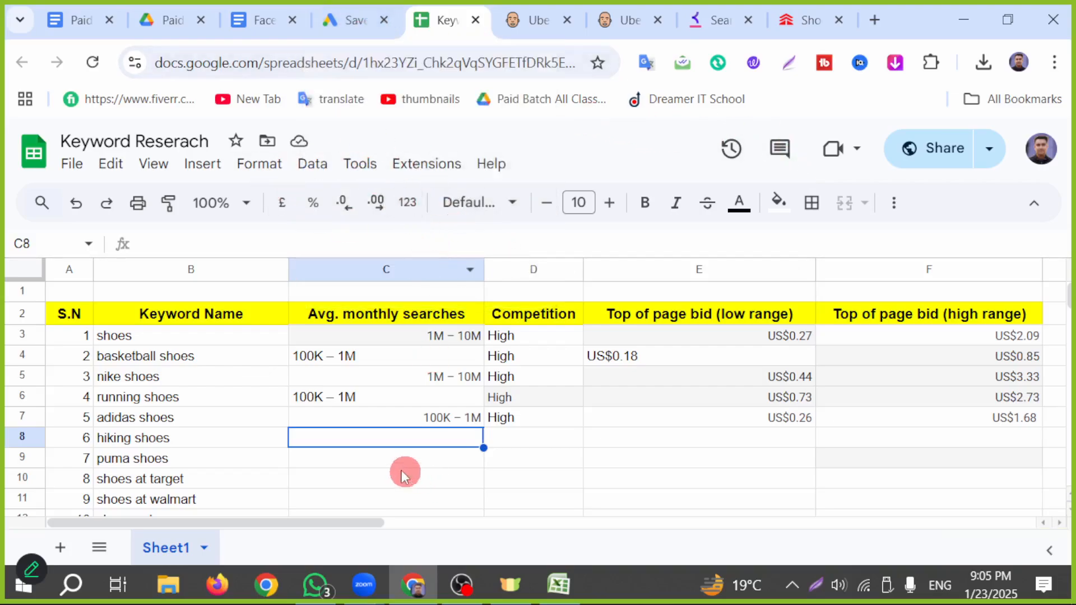
left_click(350, 28)
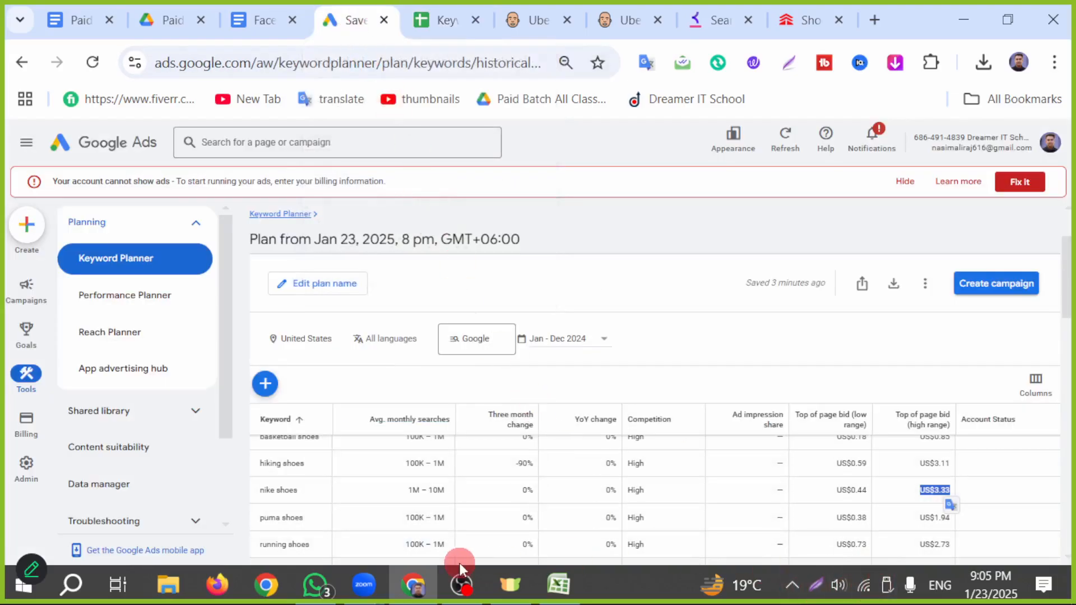
scroll(491, 526, "down", 3)
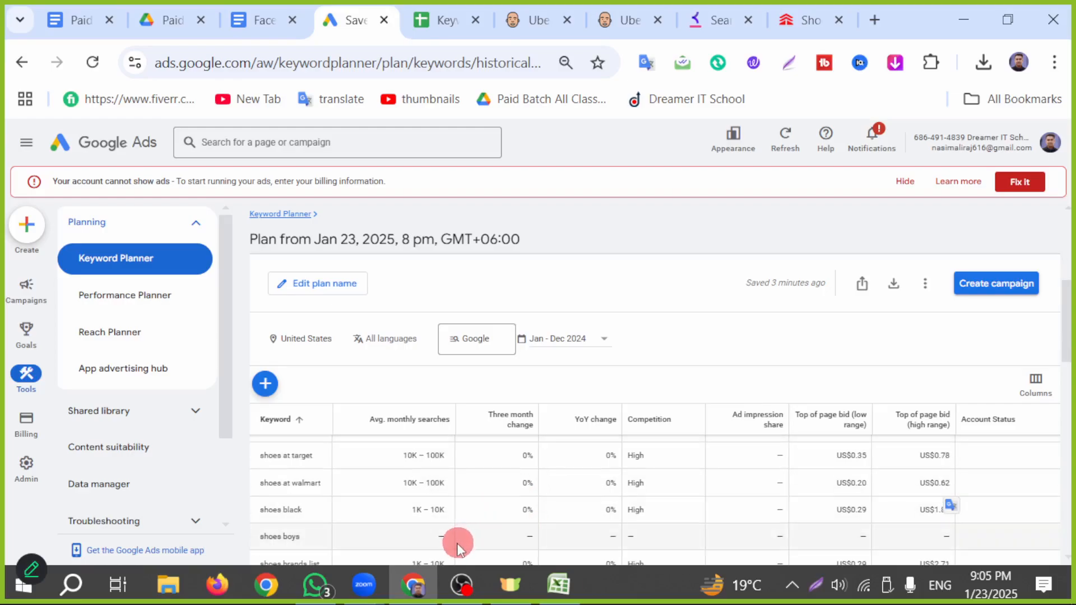
scroll(454, 544, "down", 5)
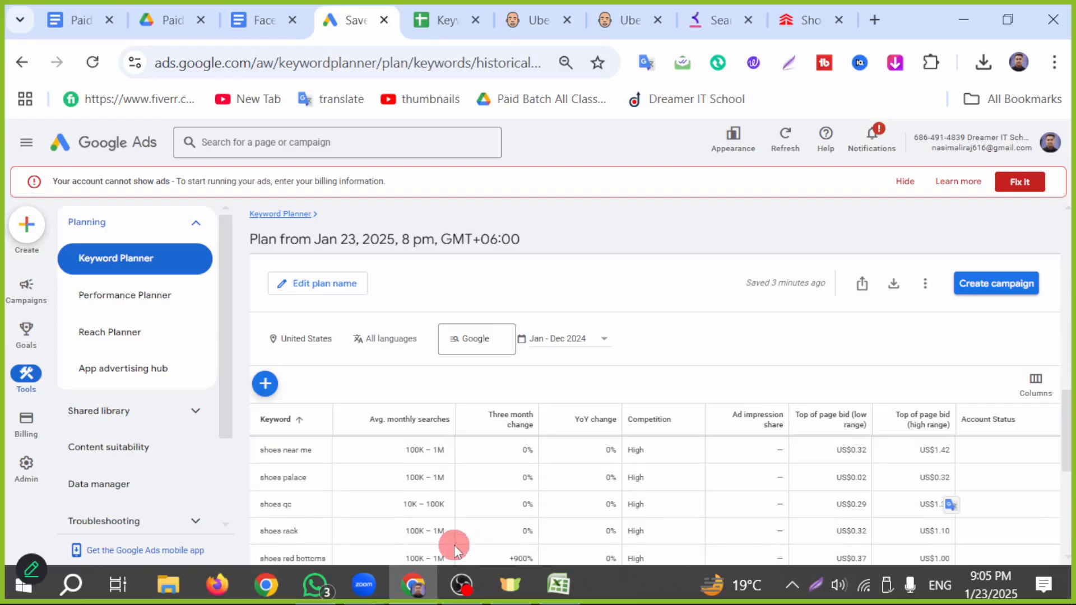
scroll(455, 545, "down", 2)
scroll(538, 527, "up", 2)
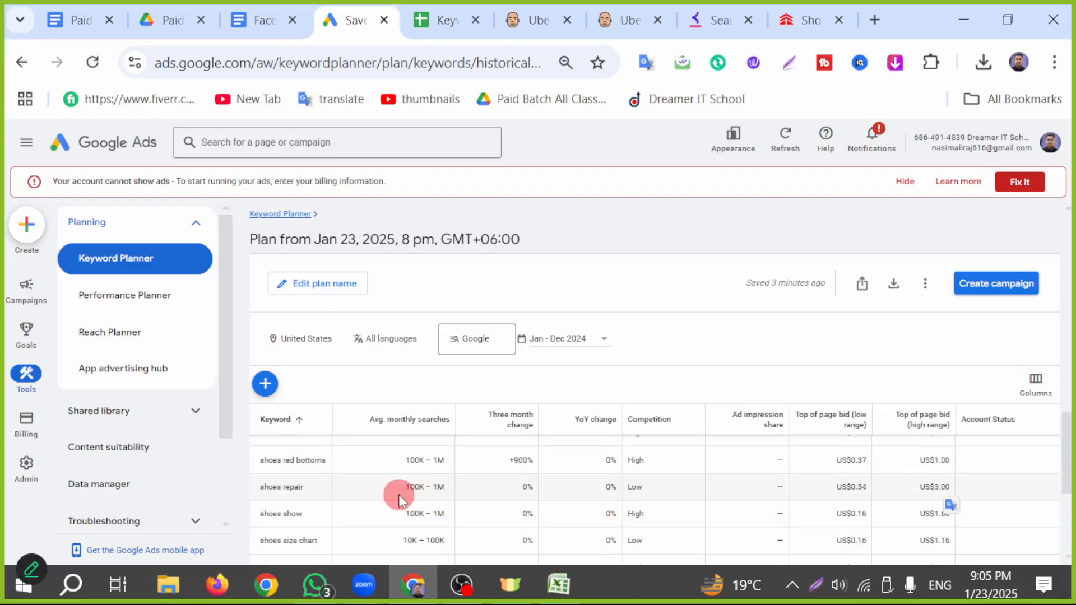
left_click_drag(399, 495, 445, 490)
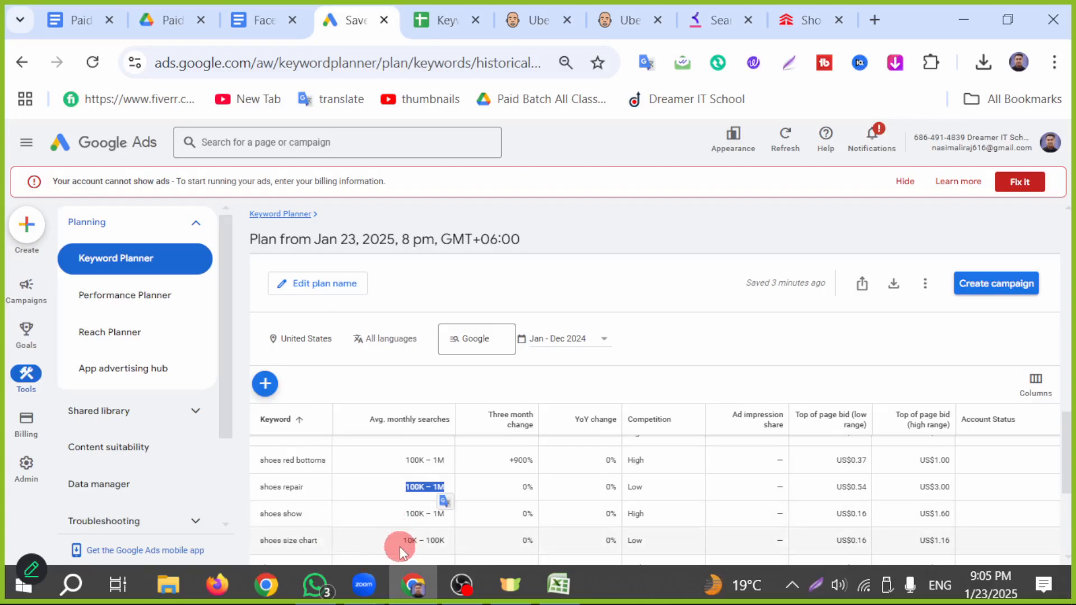
left_click_drag(399, 546, 448, 547)
key("ctrl+c")
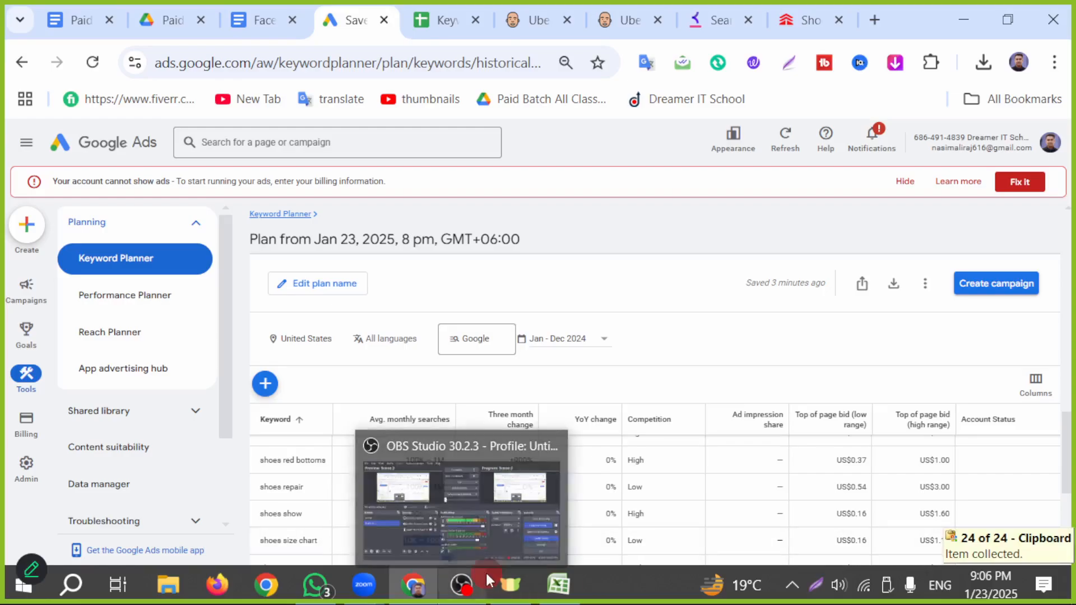
- Paste the copied monthly searches value 10K – 100K into cell C42 of the spreadsheet, in the shoes size chart row
left_click(435, 32)
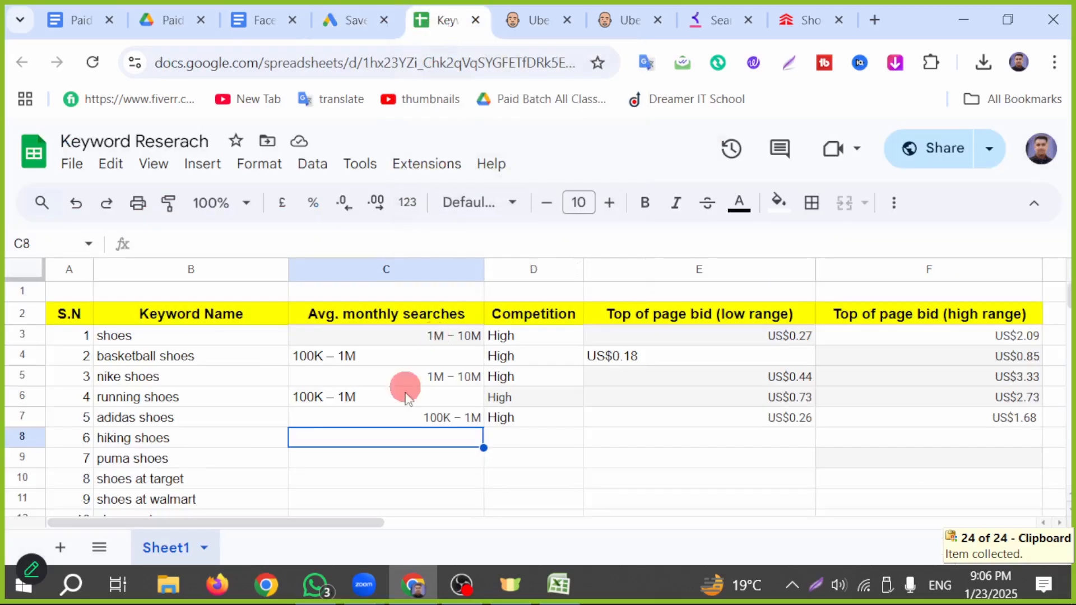
scroll(261, 489, "down", 5)
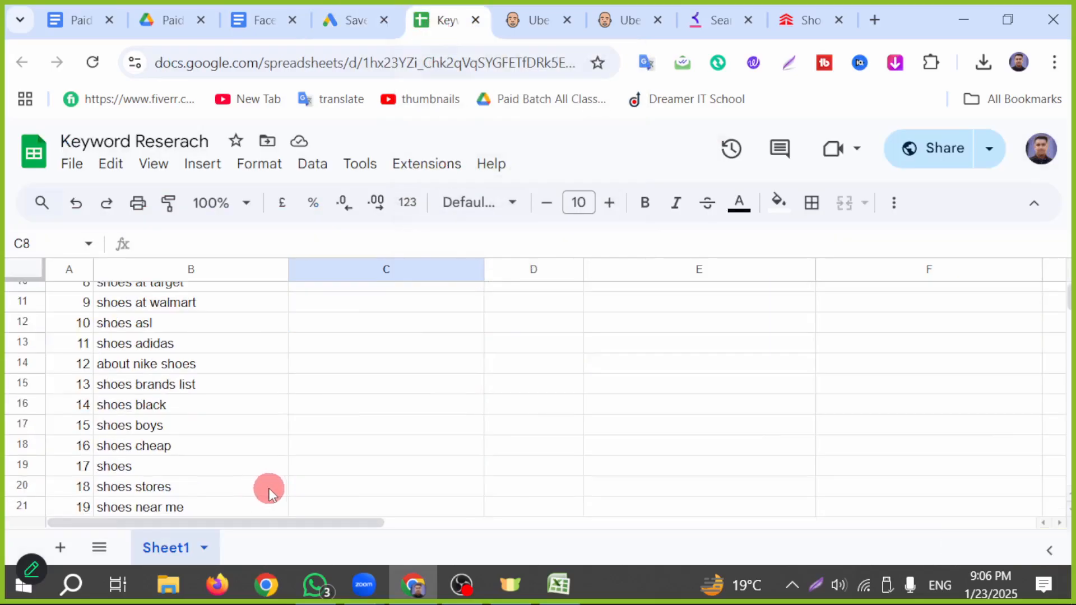
scroll(249, 456, "down", 2)
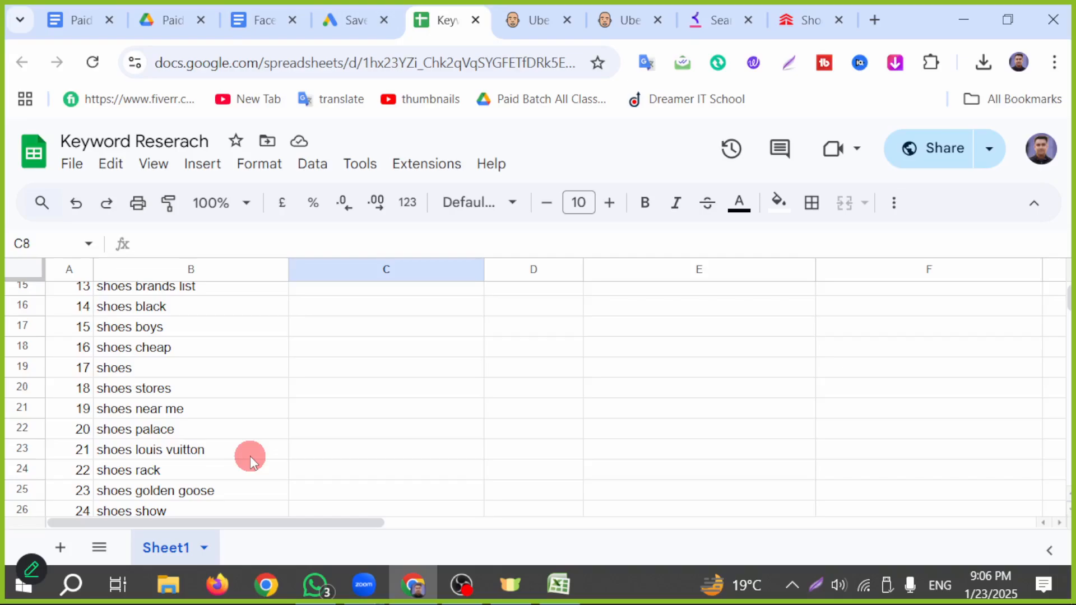
scroll(243, 440, "down", 4)
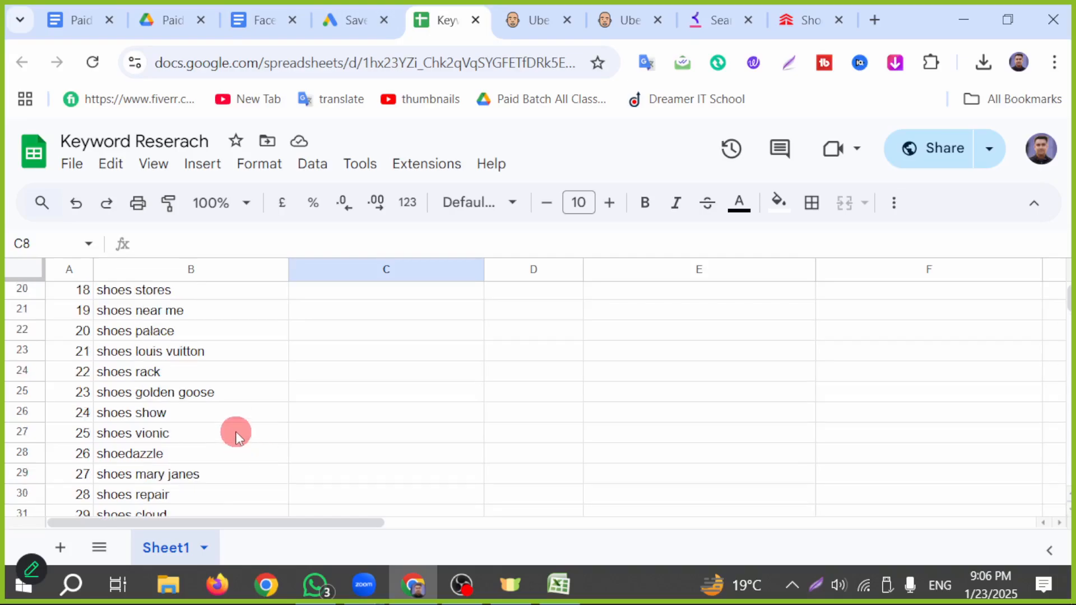
scroll(236, 439, "down", 4)
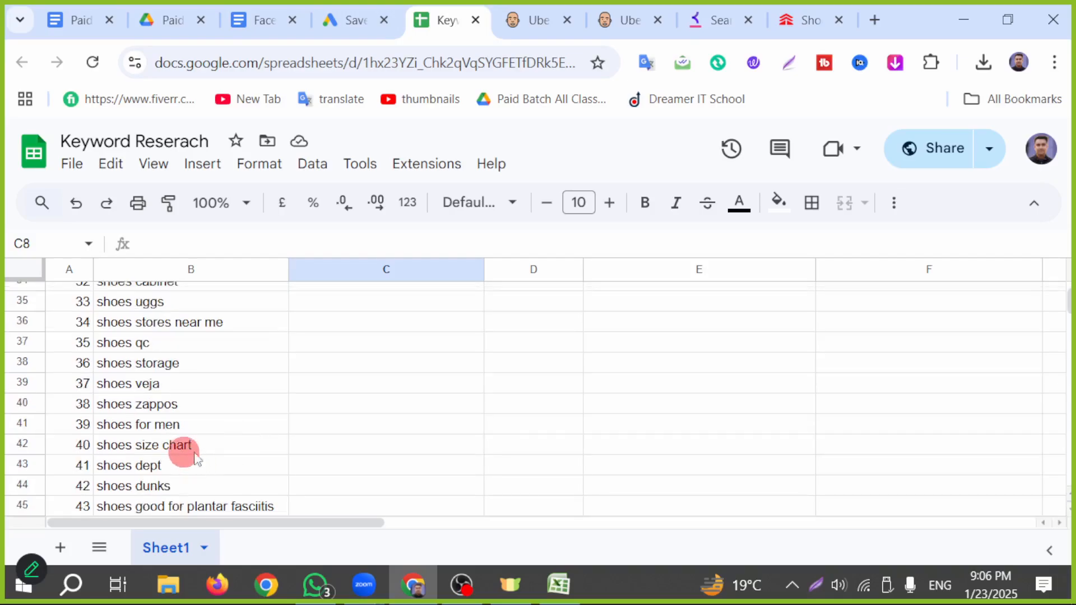
left_click(310, 451)
key("ctrl+v")
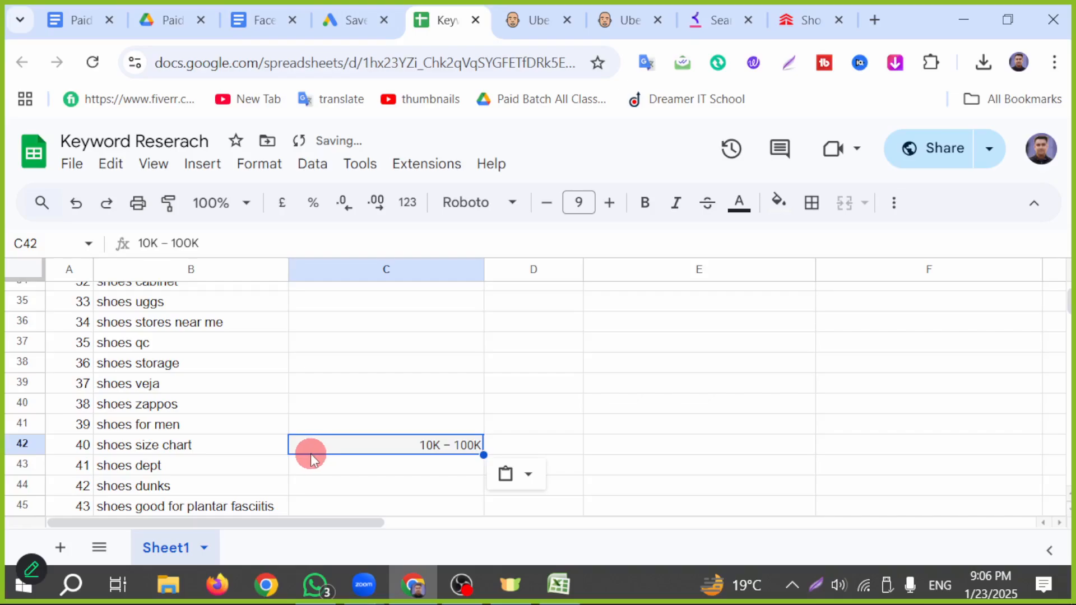
- Copy the shoes size chart competition level Low from Google Ads Keyword Planner into cell D42 of the spreadsheet
left_click(348, 22)
left_click_drag(657, 548, 610, 541)
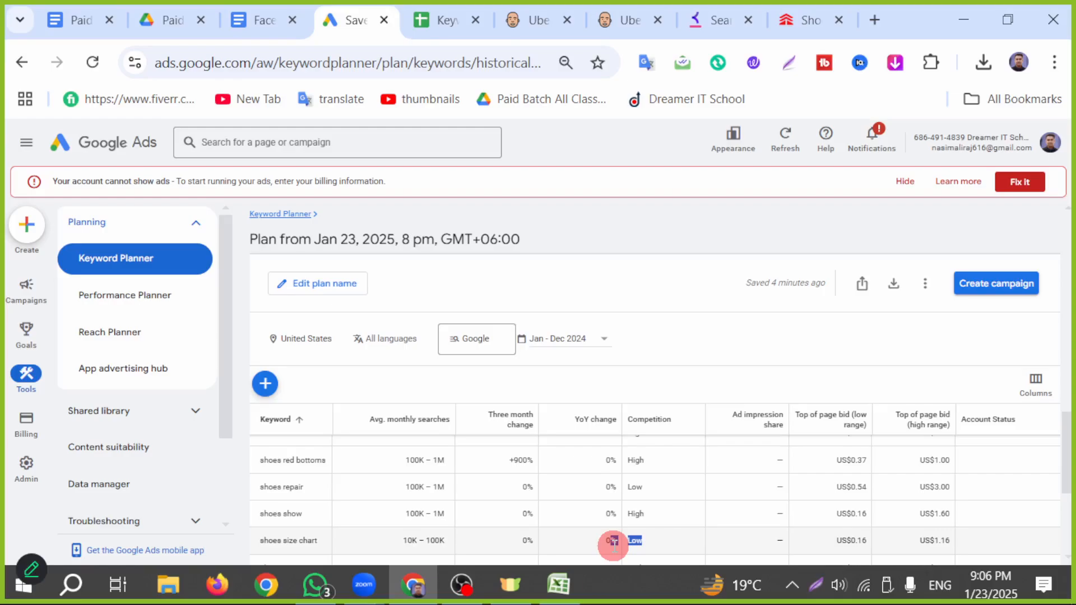
key("ctrl+c")
left_click(448, 22)
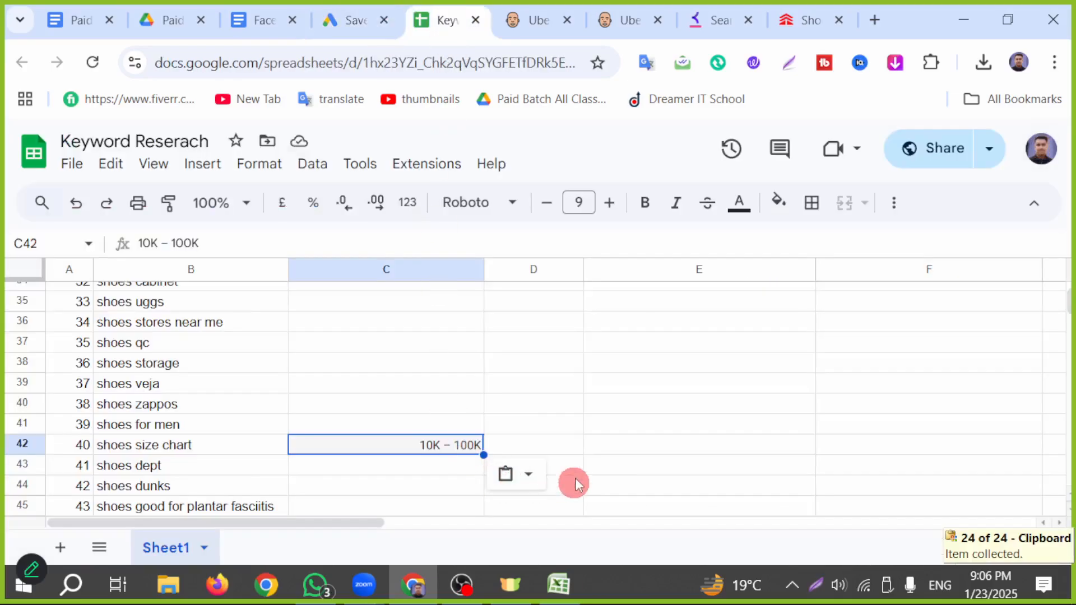
left_click(557, 455)
key("ctrl+v")
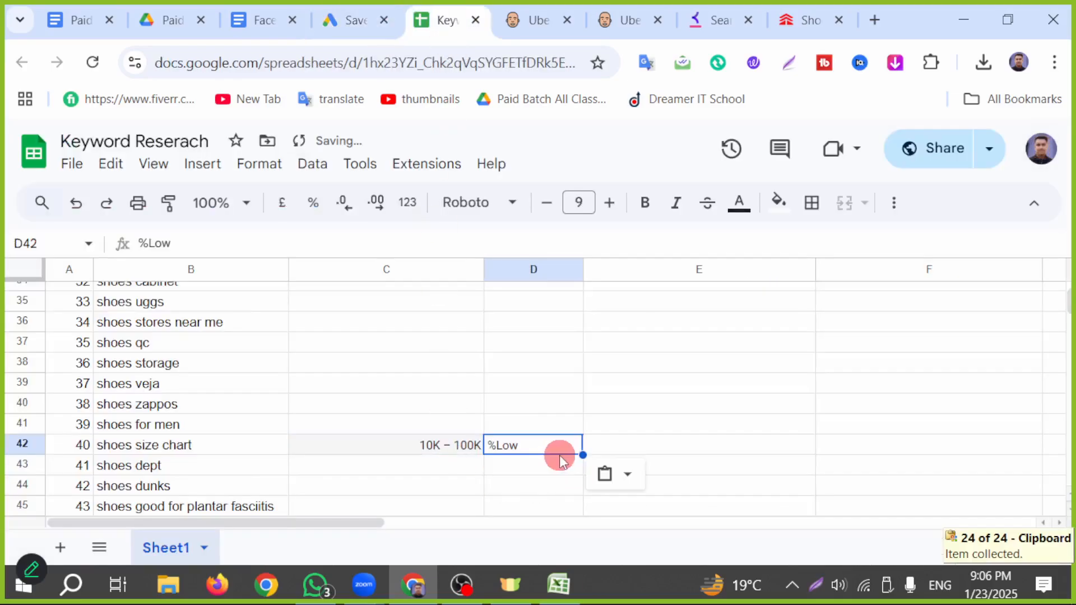
- Copy the shoes size chart top-of-page bids from Google Ads Keyword Planner into the spreadsheet, US$1.16 in cell F42 and US$0.16 in cell E42
left_click(345, 20)
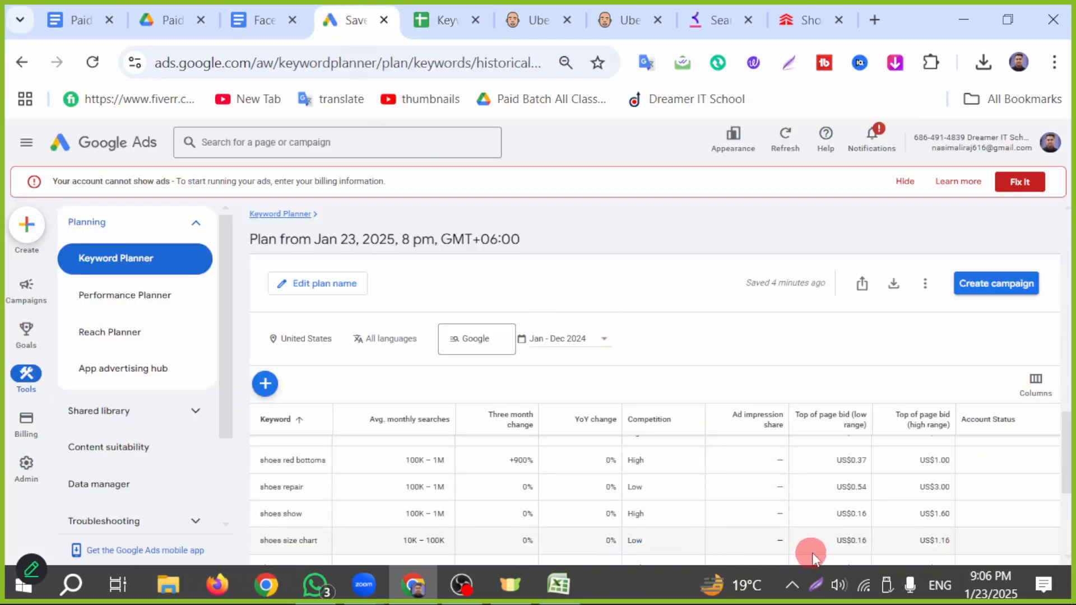
left_click_drag(812, 552, 863, 545)
key("ctrl+c")
left_click_drag(940, 542, 947, 543)
left_click(913, 542)
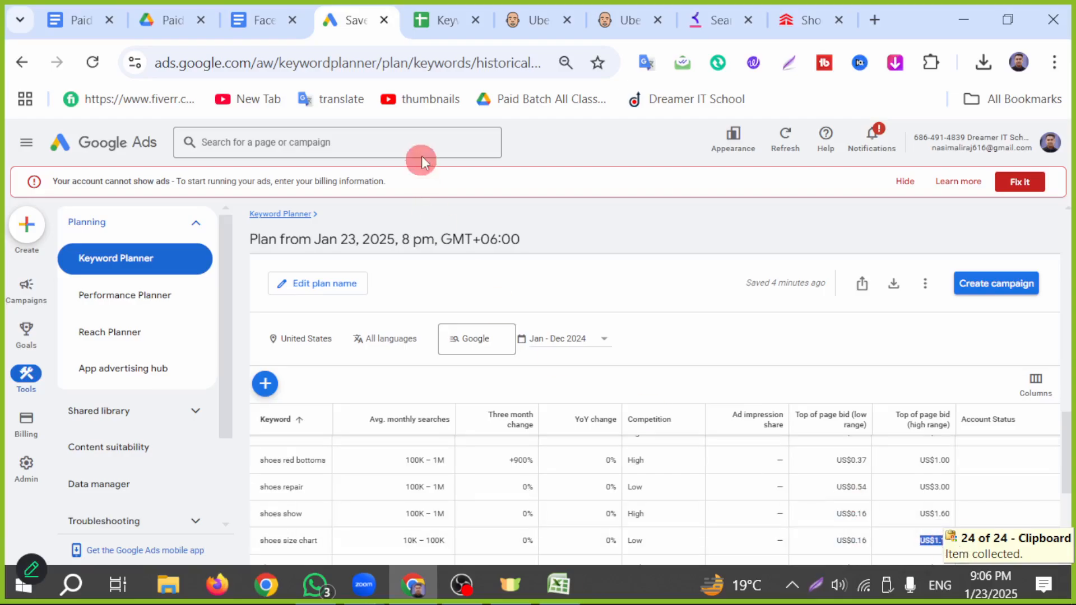
left_click(434, 37)
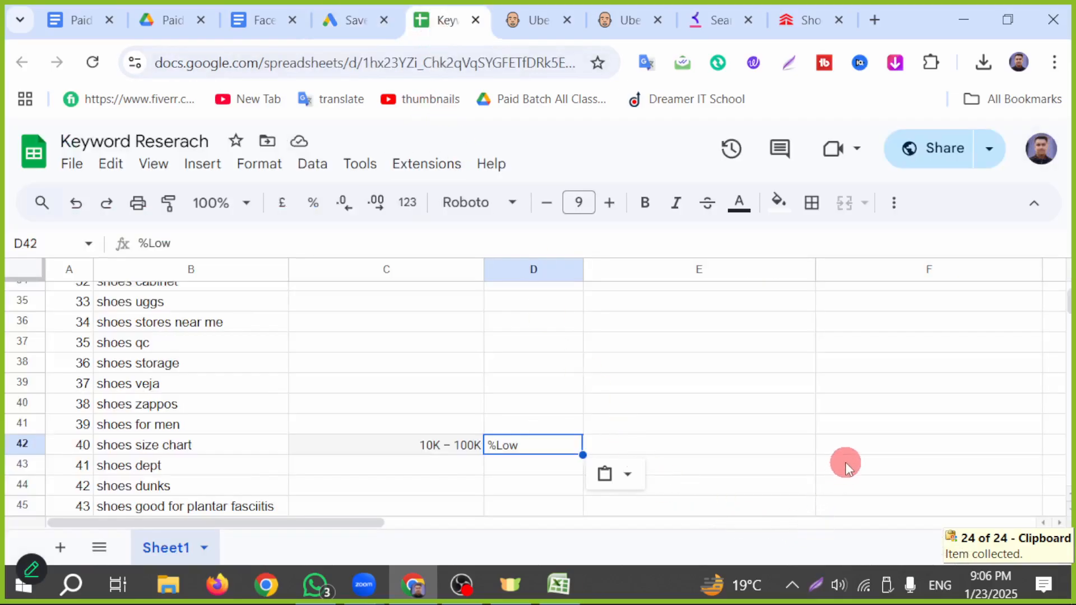
left_click(859, 450)
key("ctrl+v")
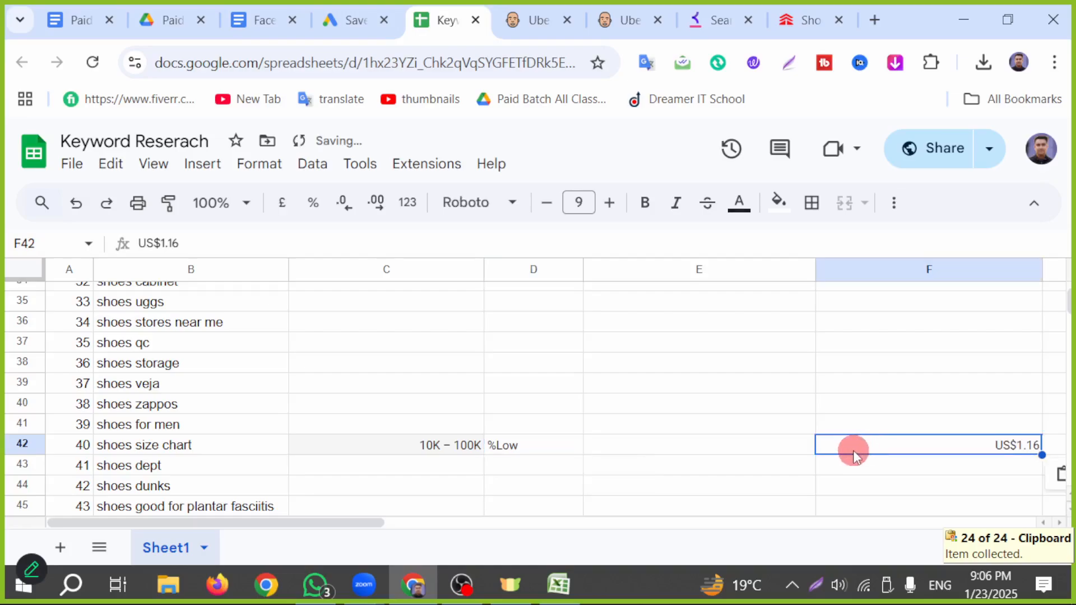
left_click(721, 453)
key("super+v")
left_click(86, 163)
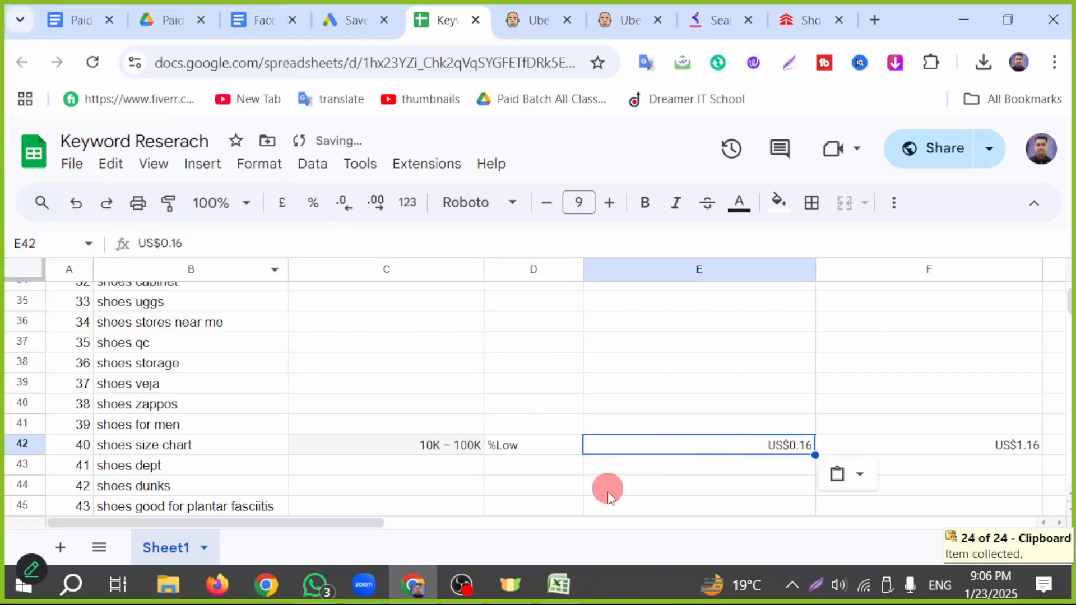
- Make the text in columns C to F bold and centre it horizontally
left_click(609, 496)
scroll(560, 485, "up", 10)
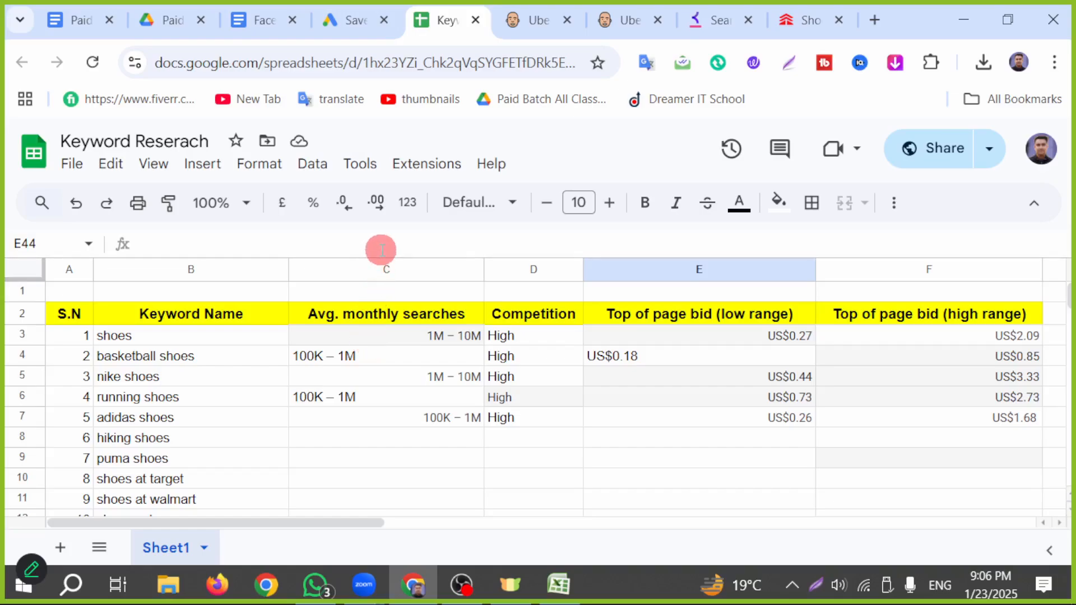
left_click_drag(372, 269, 893, 292)
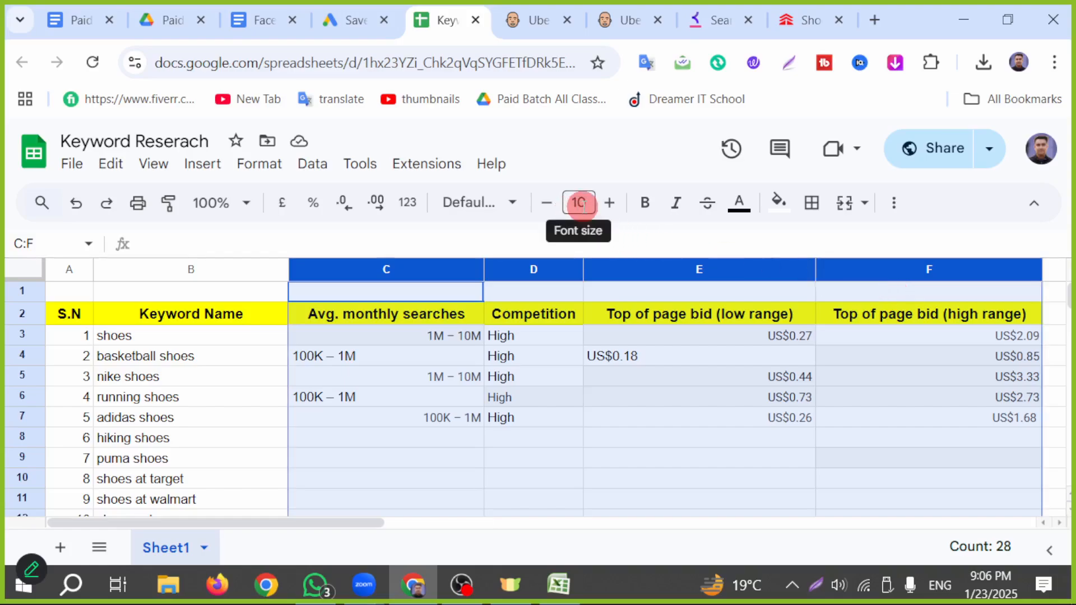
left_click(644, 207)
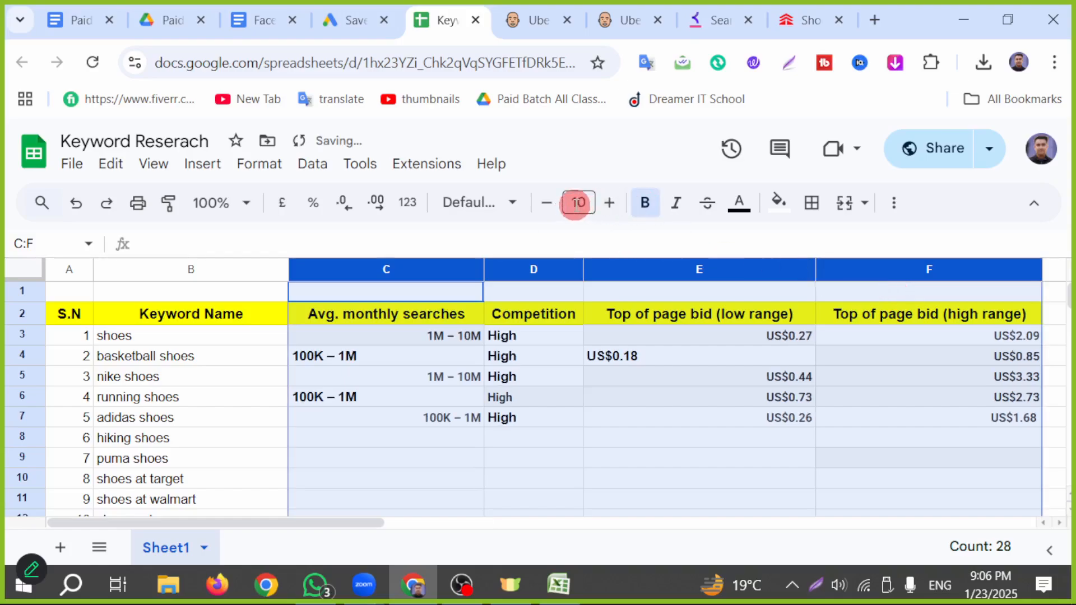
left_click(894, 205)
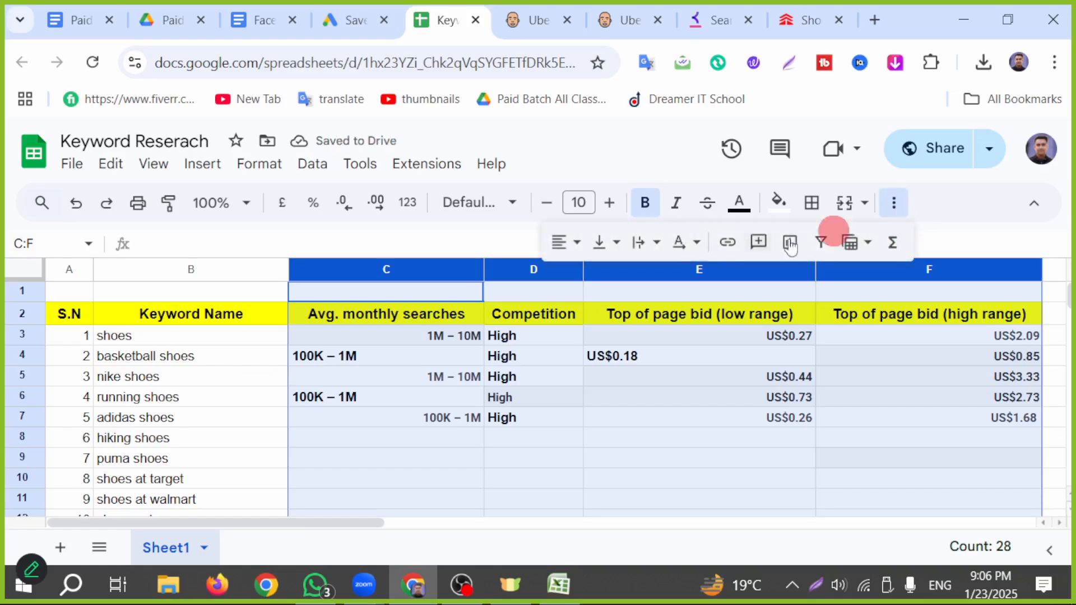
left_click(564, 245)
left_click(587, 278)
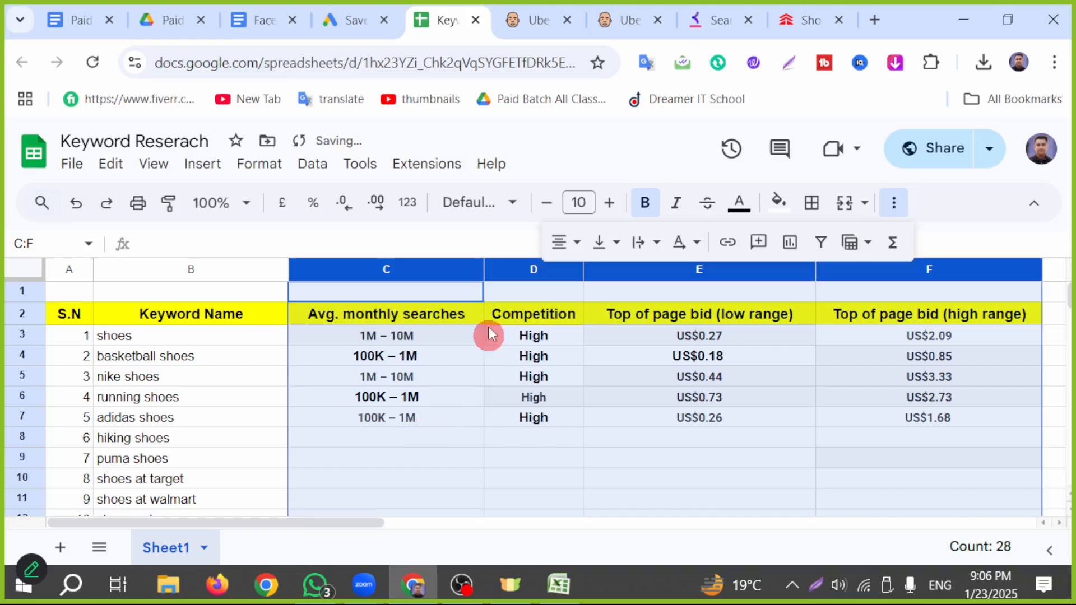
left_click(647, 210)
left_click(647, 210)
- Set the font of columns C to F to Arial at size 10
left_click(504, 208)
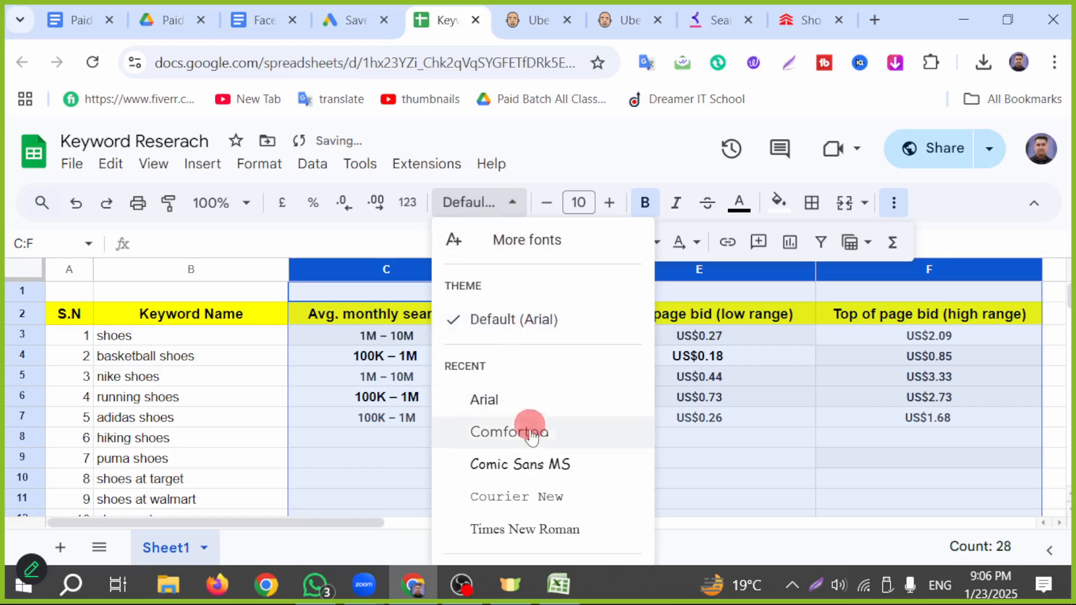
left_click(501, 401)
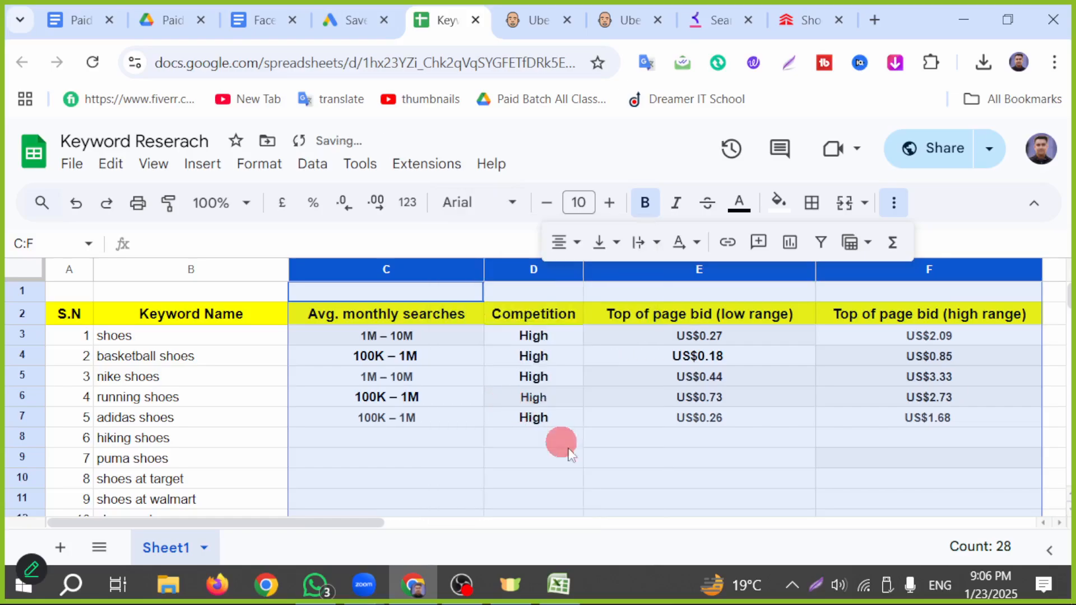
left_click(579, 207)
left_click(585, 402)
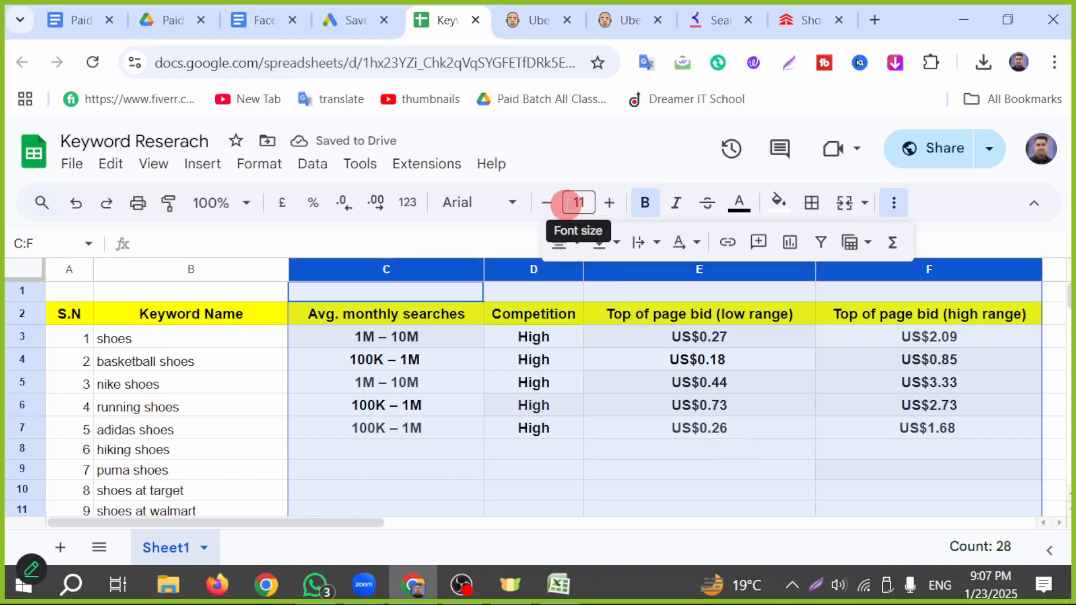
left_click(546, 207)
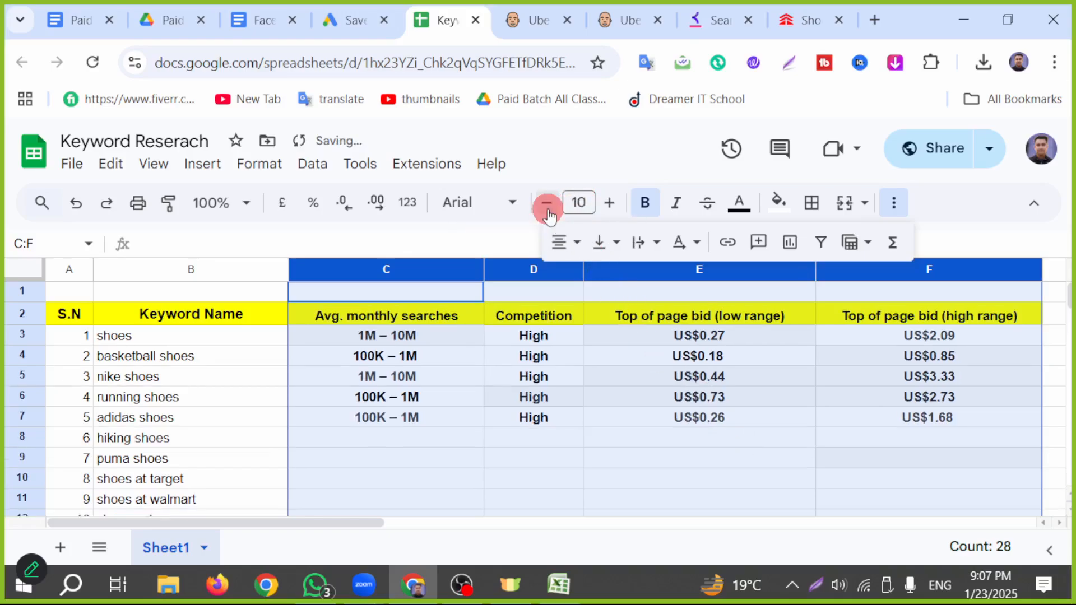
left_click(480, 474)
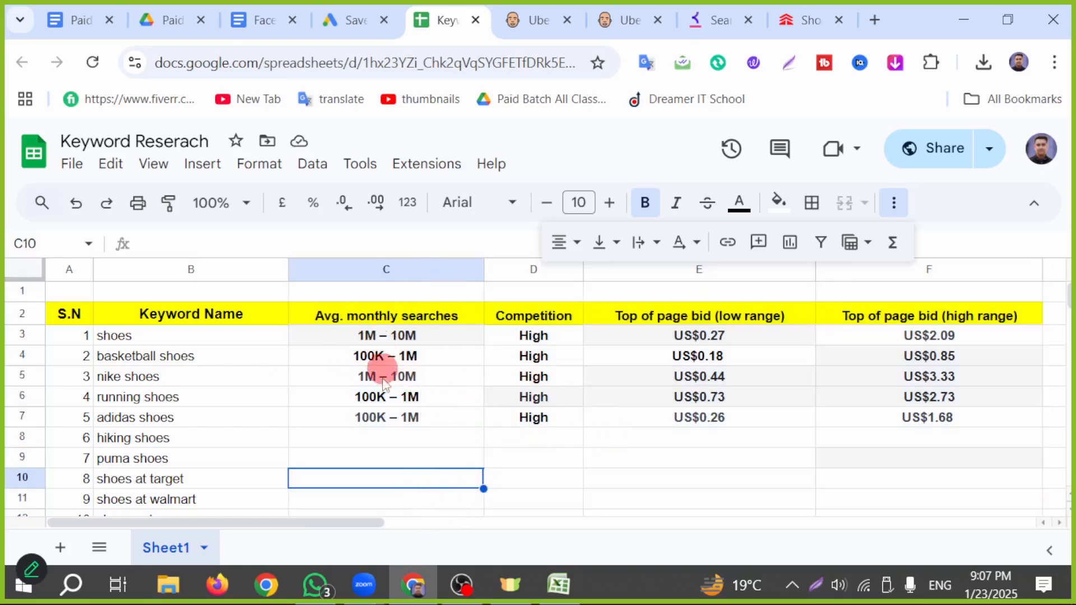
- Autofill the values of cells C3:F7 down through row 82
left_click_drag(358, 335, 1026, 600)
scroll(717, 448, "up", 5)
scroll(712, 443, "up", 10)
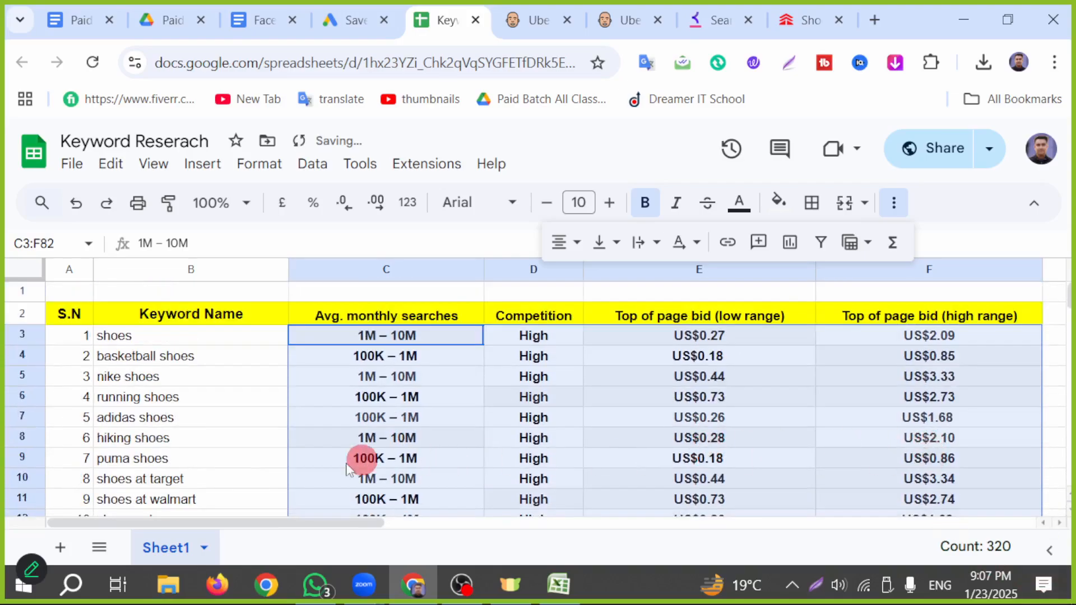
left_click(914, 476)
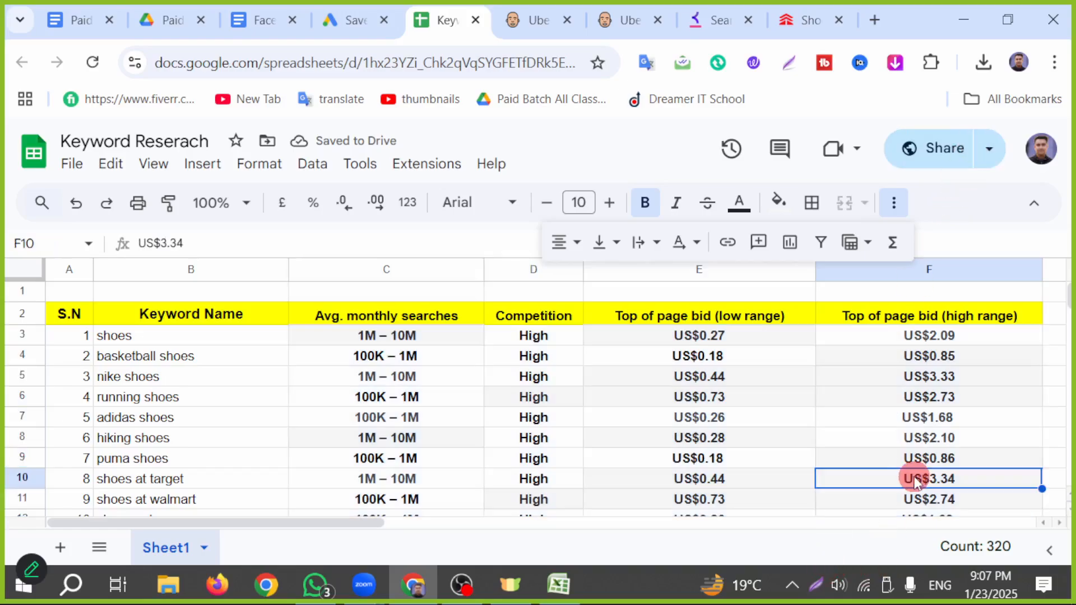
scroll(379, 436, "down", 3)
scroll(379, 436, "down", 10)
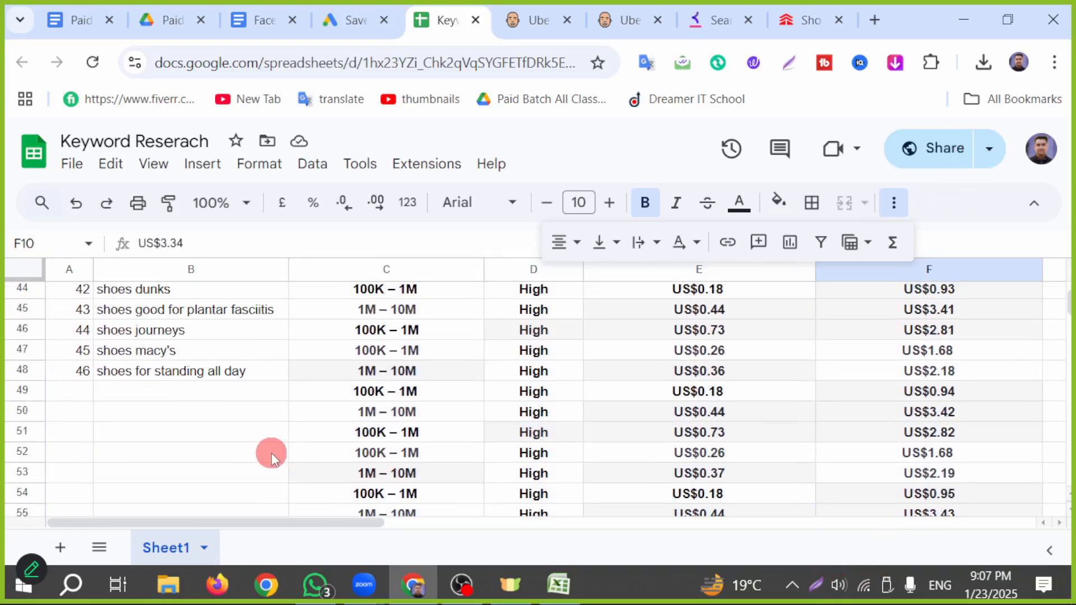
scroll(271, 453, "up", 12)
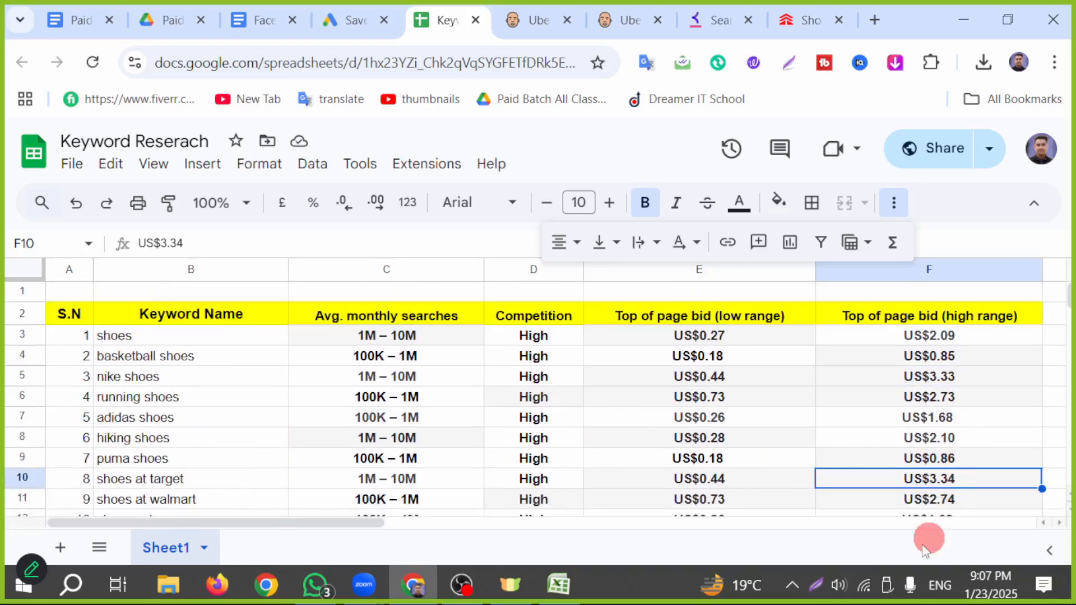
left_click(823, 586)
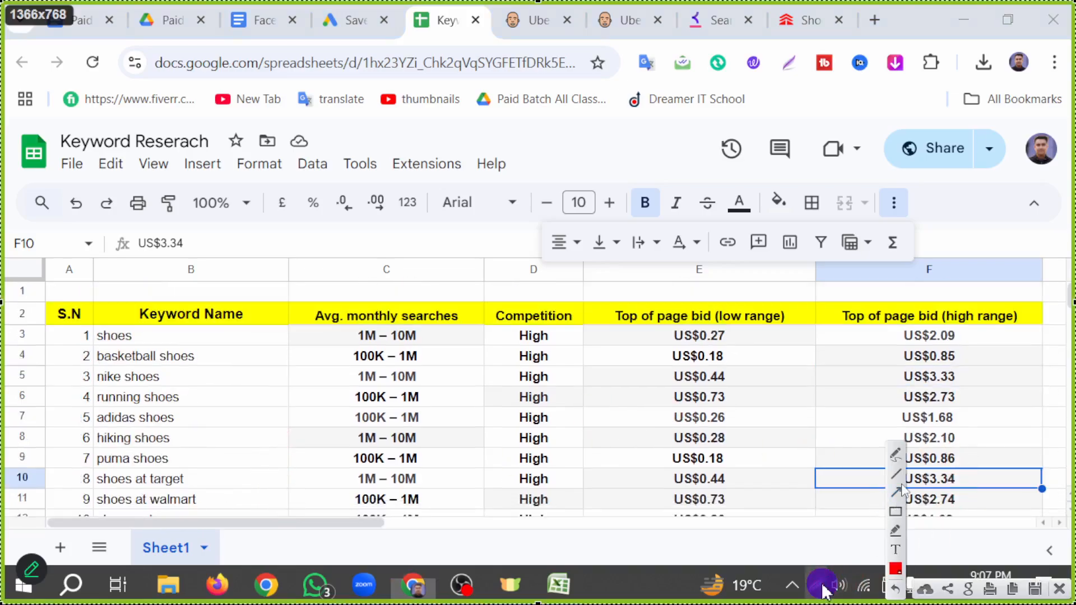
left_click_drag(550, 525, 909, 186)
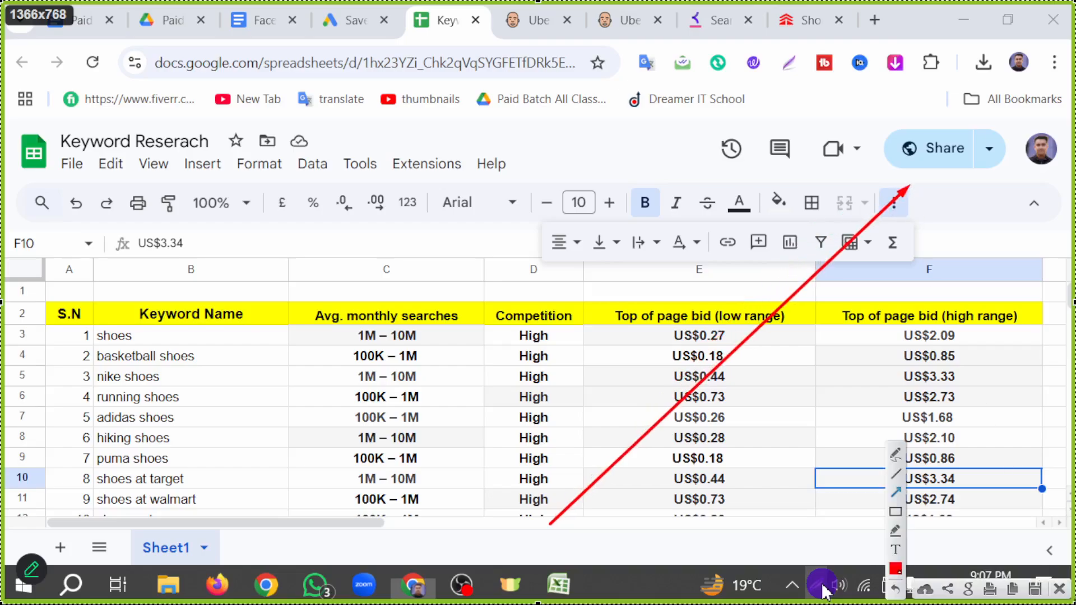
left_click(1059, 589)
- Copy the spreadsheet's sharing link, keeping general access on Anyone with the link as Viewer
left_click(927, 148)
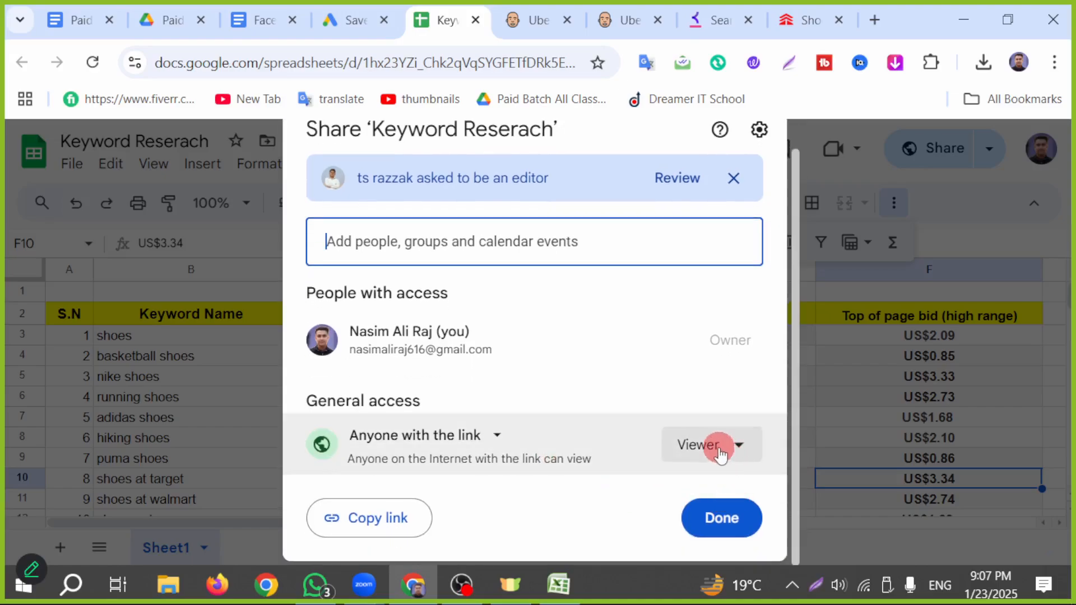
left_click(717, 447)
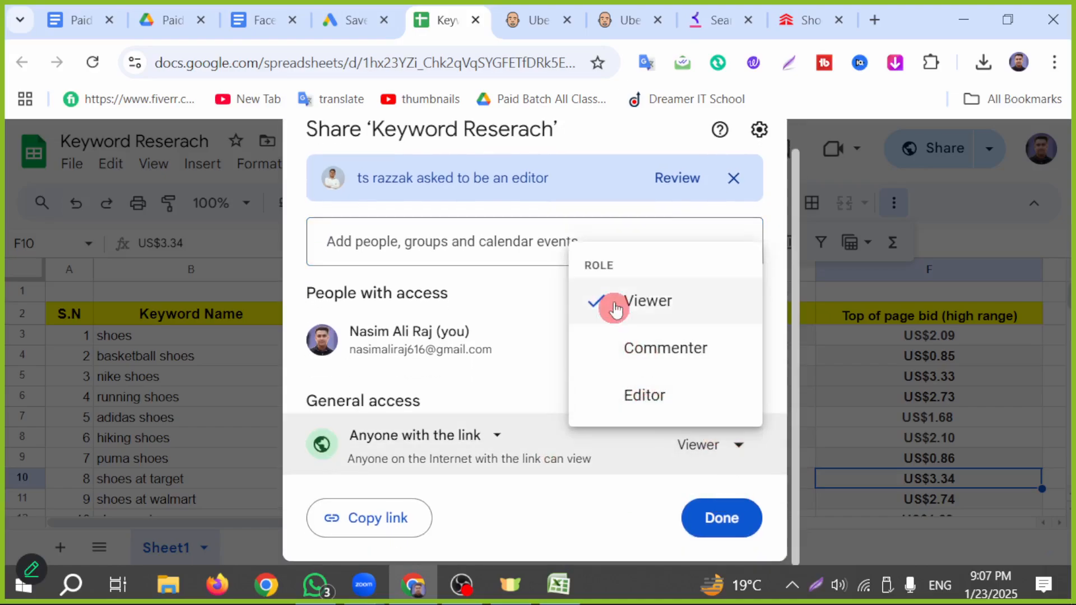
left_click(756, 523)
left_click(951, 169)
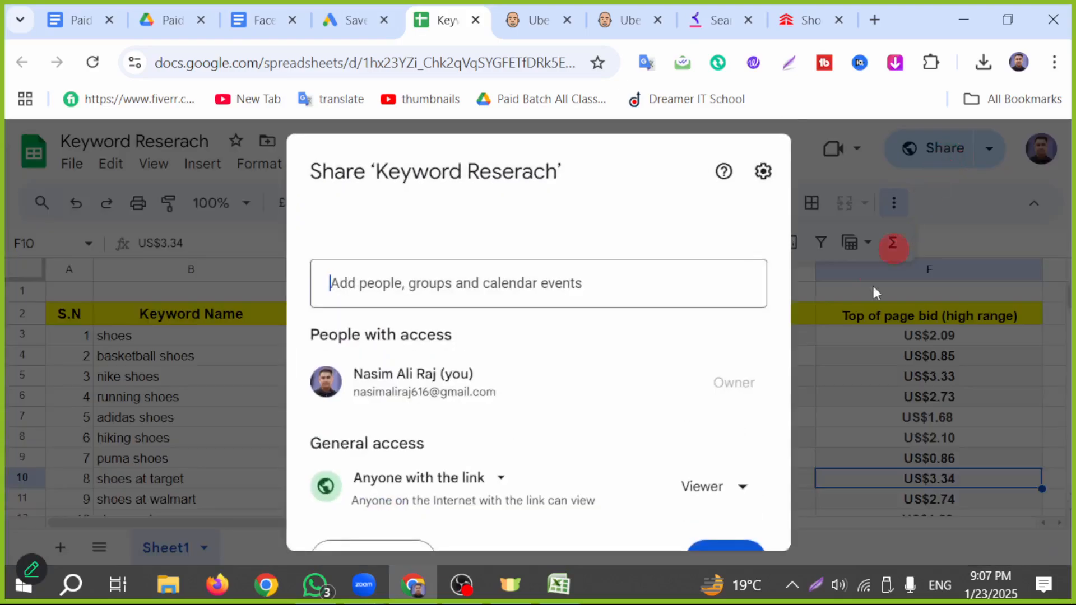
left_click(395, 547)
left_click(722, 546)
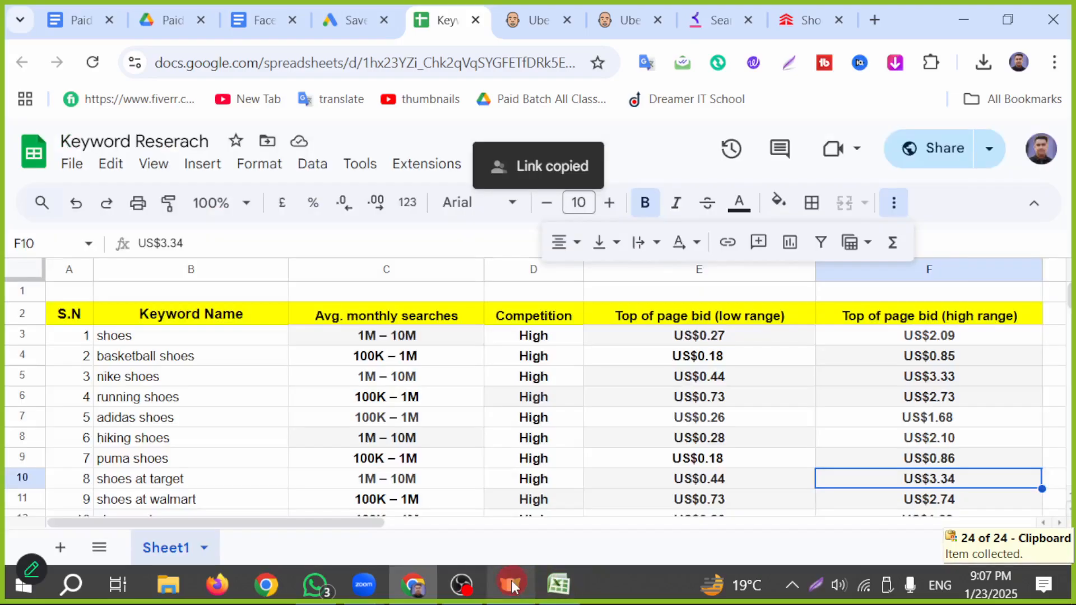
- Open the copied spreadsheet link in another Chrome profile and select cell B8
left_click(271, 593)
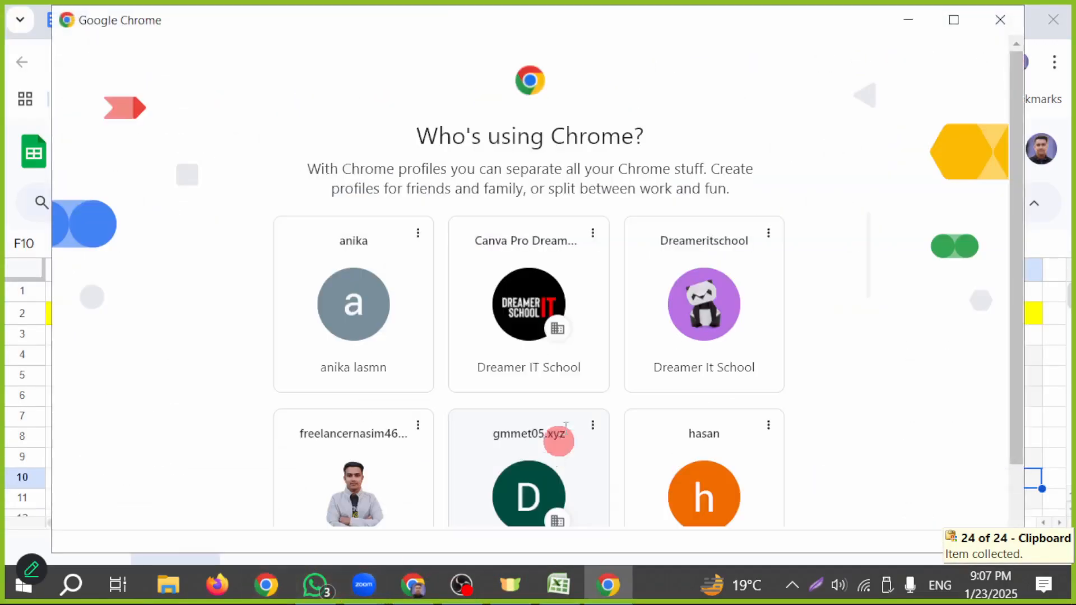
scroll(558, 409, "down", 5)
scroll(560, 379, "up", 5)
left_click(339, 236)
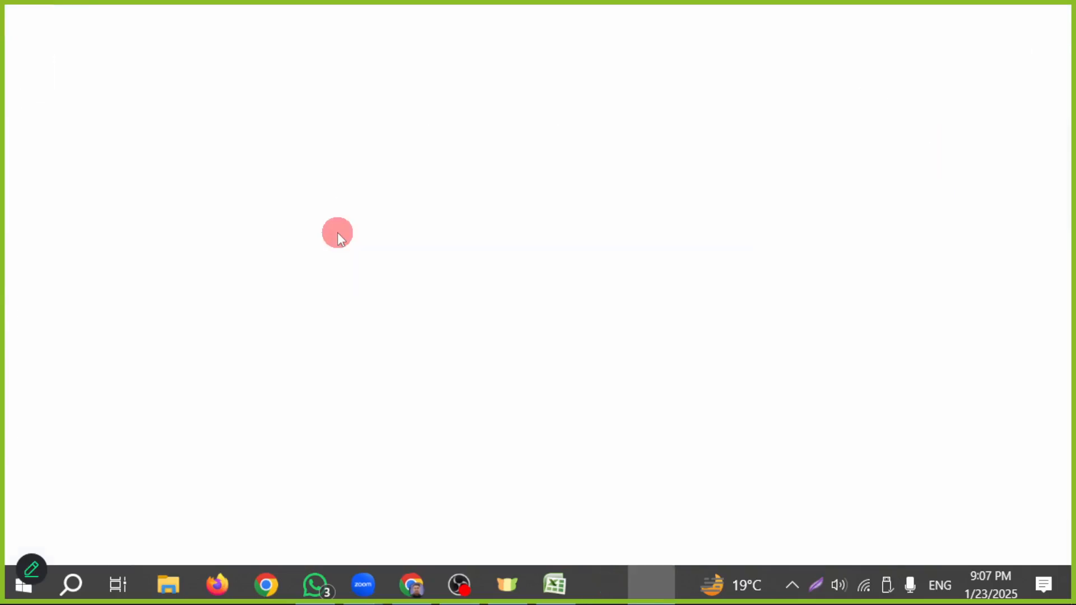
key("ctrl+v")
key("Return")
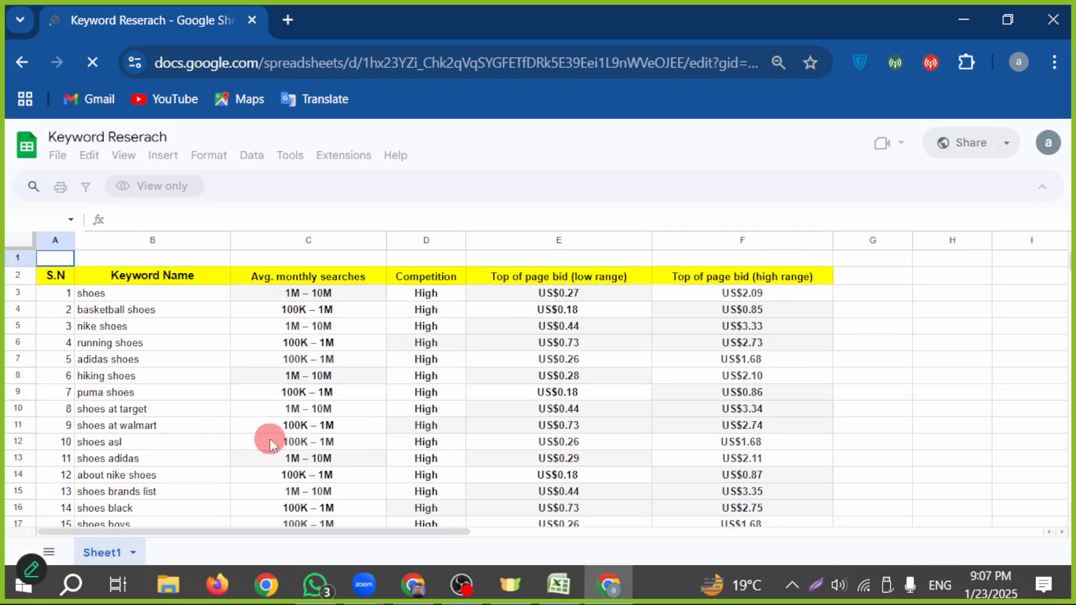
left_click(95, 381)
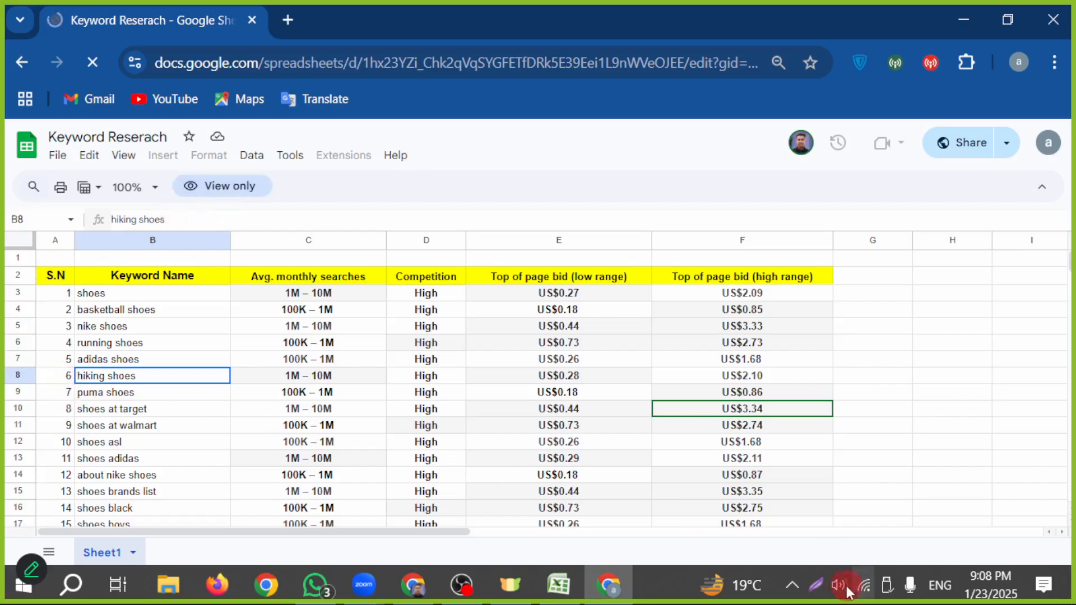
left_click(820, 590)
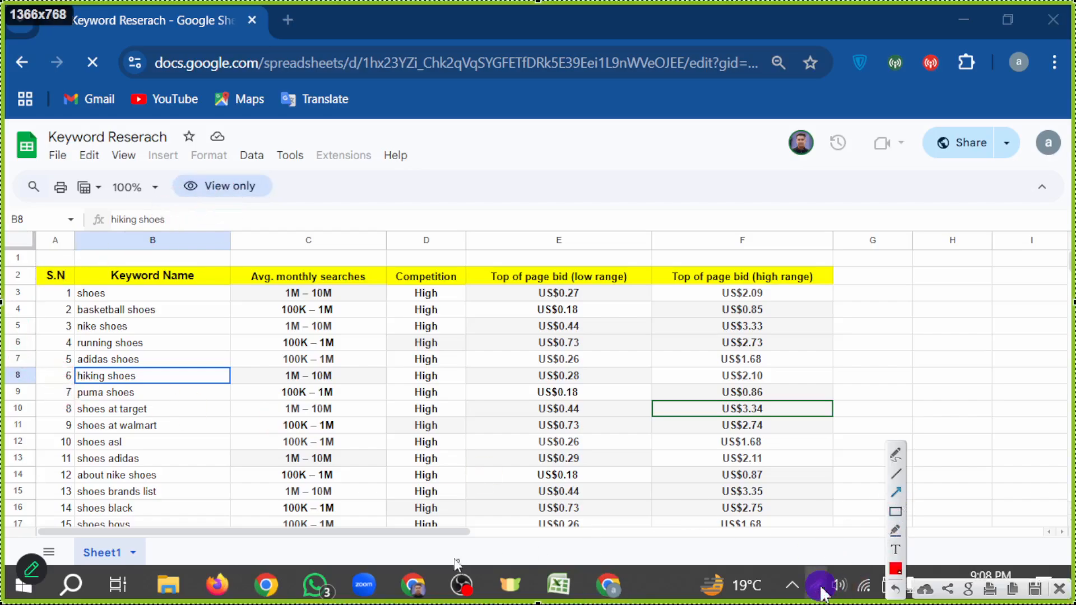
mouse_move(426, 523)
left_mouse_down()
mouse_move(280, 206)
mouse_move(255, 205)
left_mouse_up()
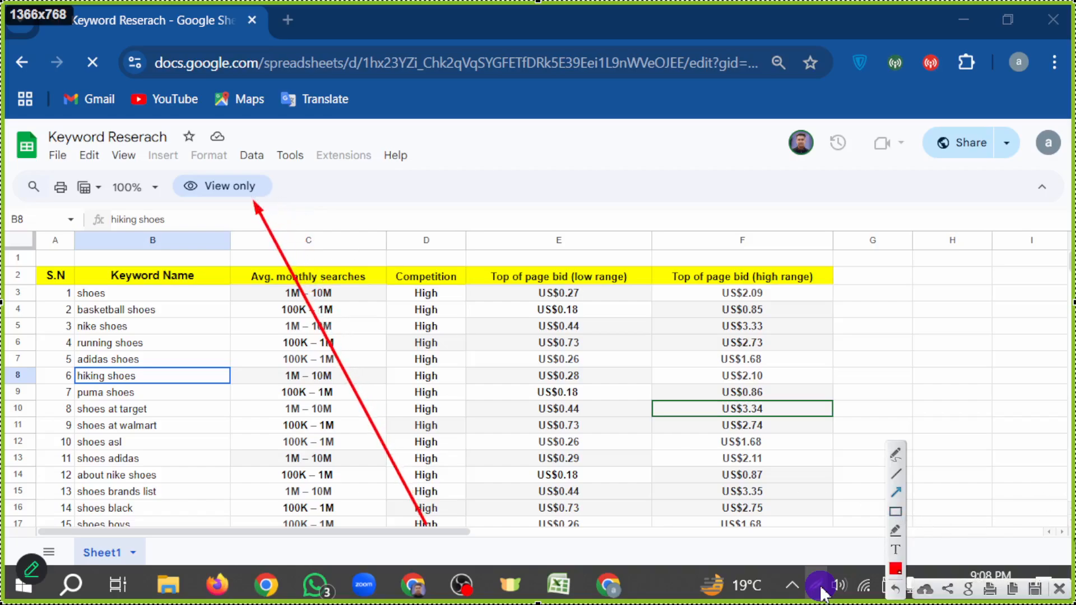
left_click(1059, 590)
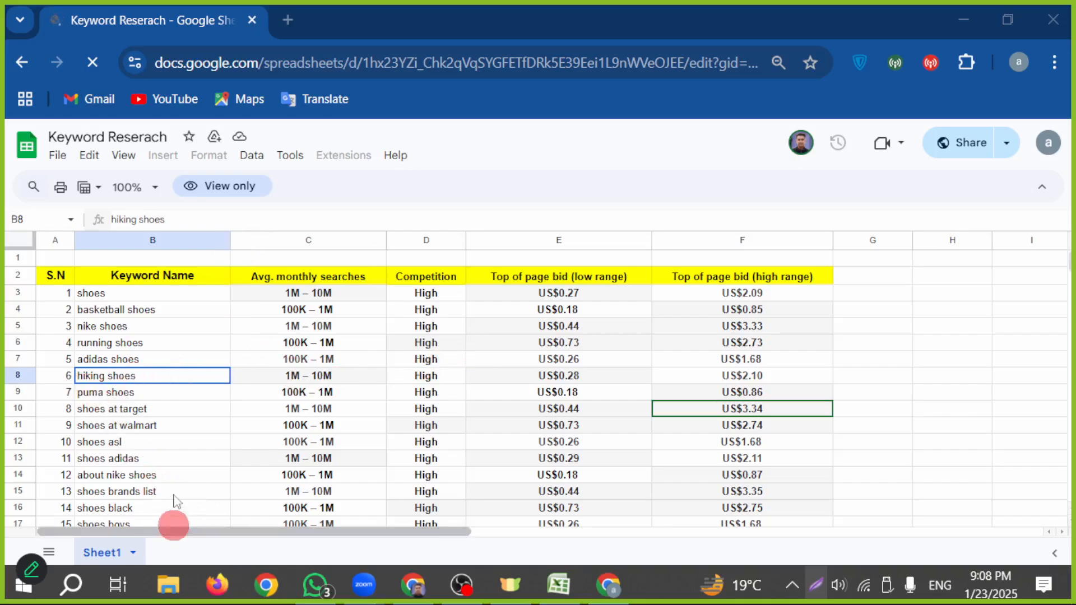
- Copy the keywords in cells B3:B22 of the view-only spreadsheet
scroll(175, 500, "down", 15)
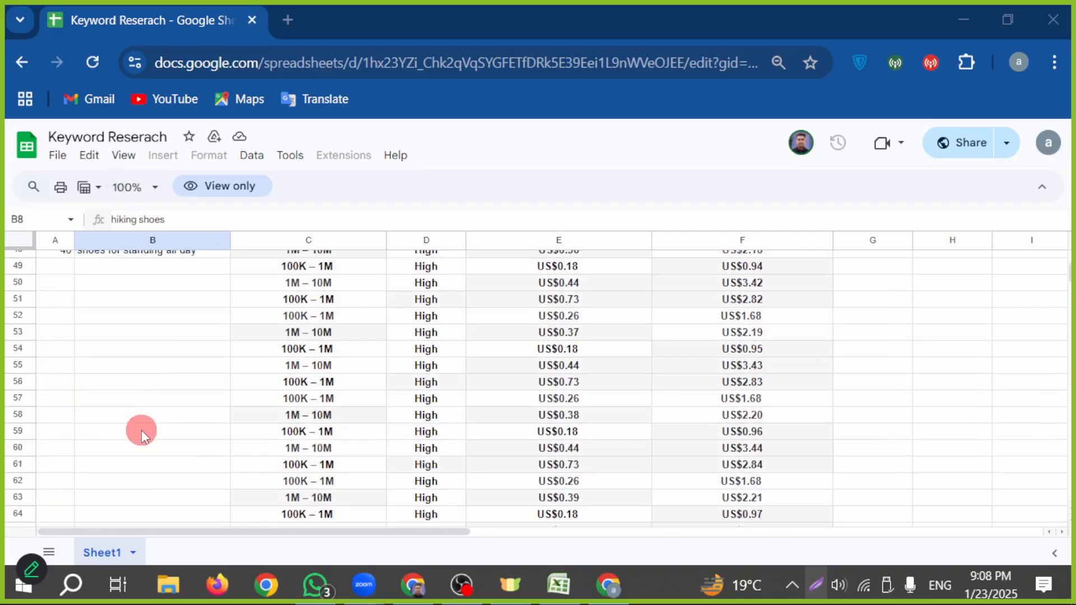
scroll(141, 434, "up", 15)
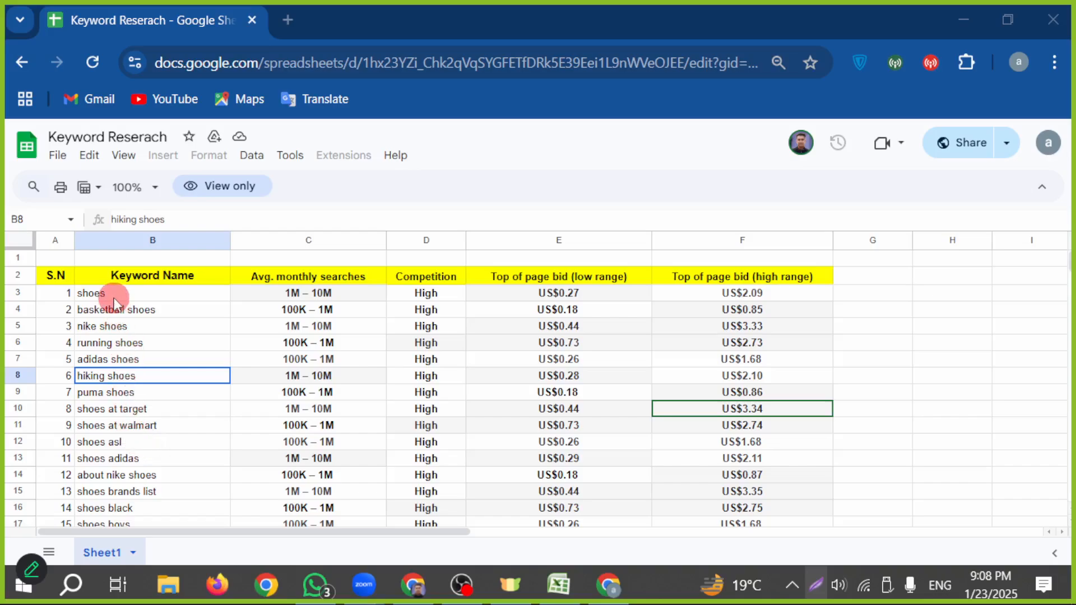
left_click_drag(114, 297, 123, 436)
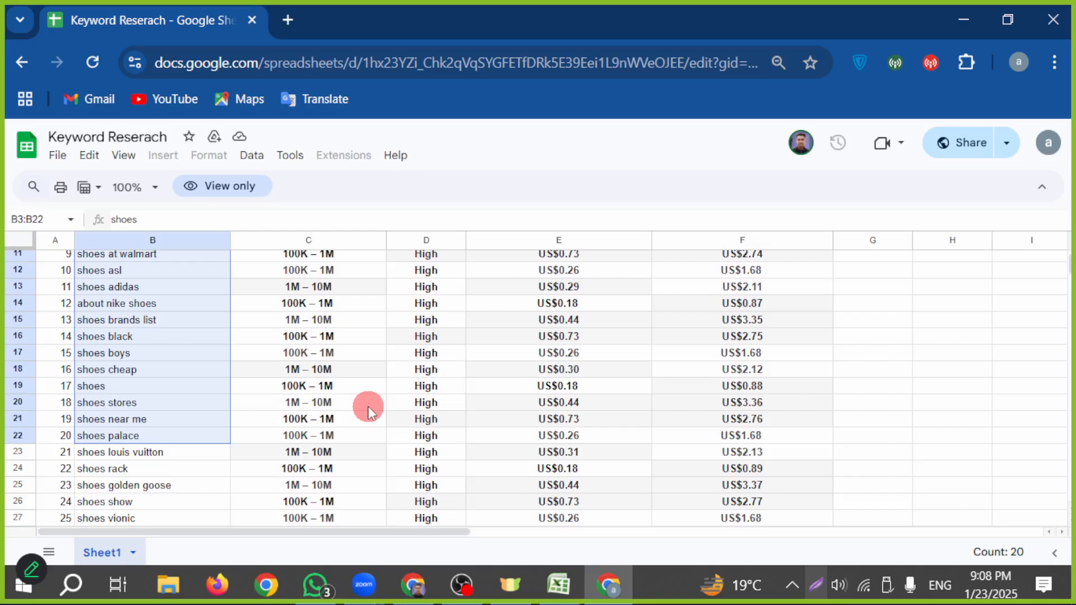
key("ctrl+c")
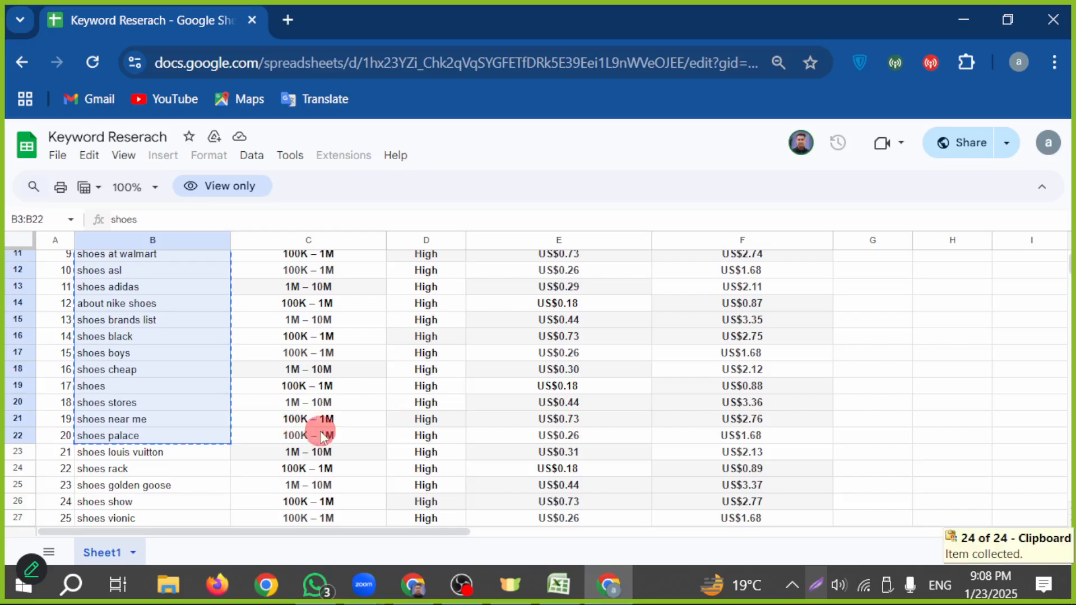
- Return to Google Ads in the original Chrome profile, start a new campaign and hide the billing notice
left_click(413, 586)
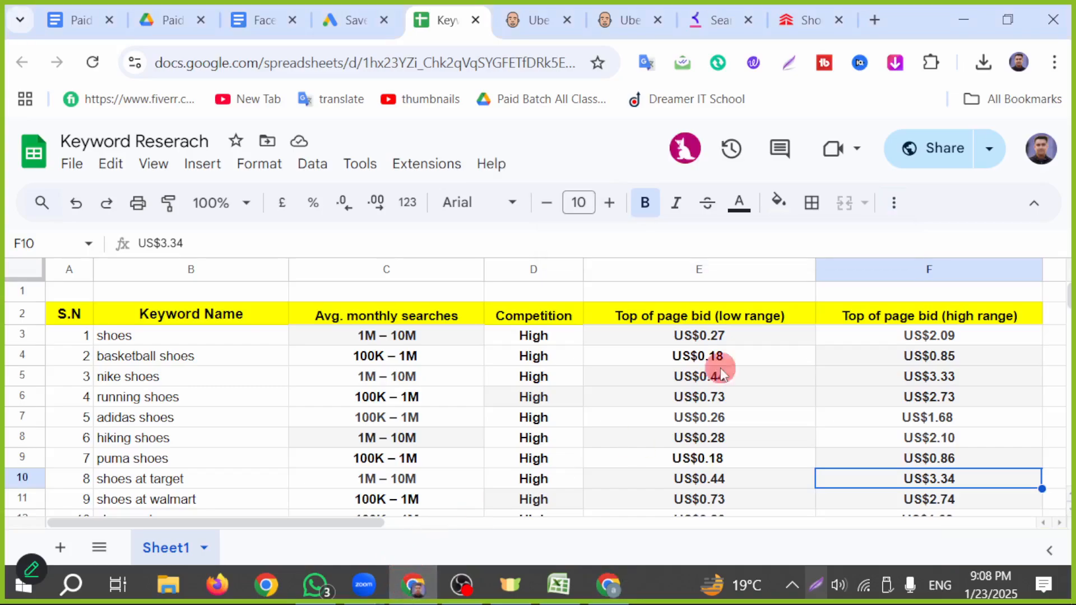
left_click(869, 18)
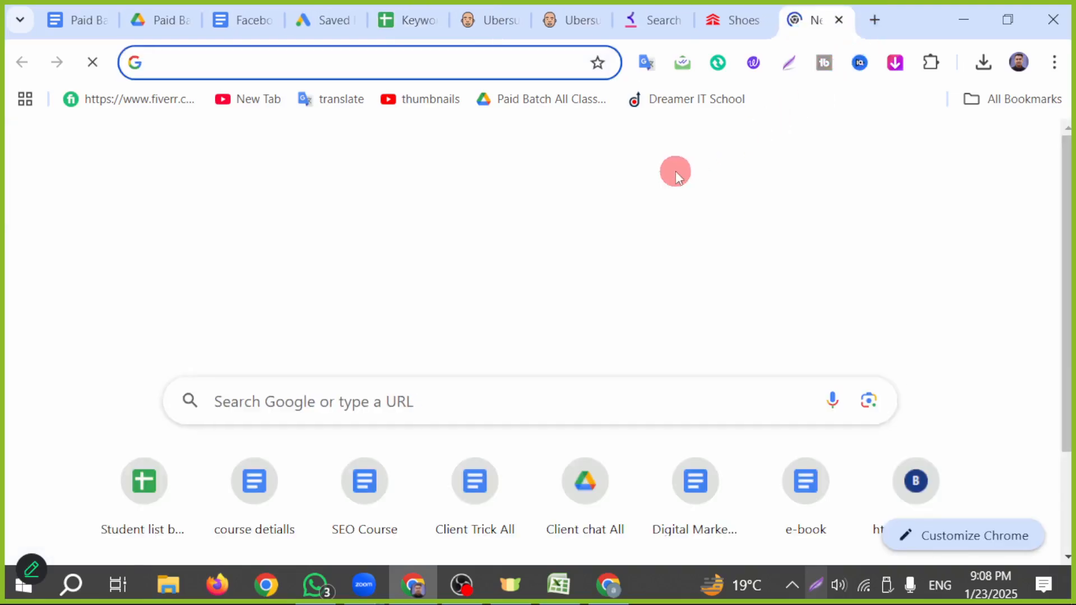
left_click(325, 20)
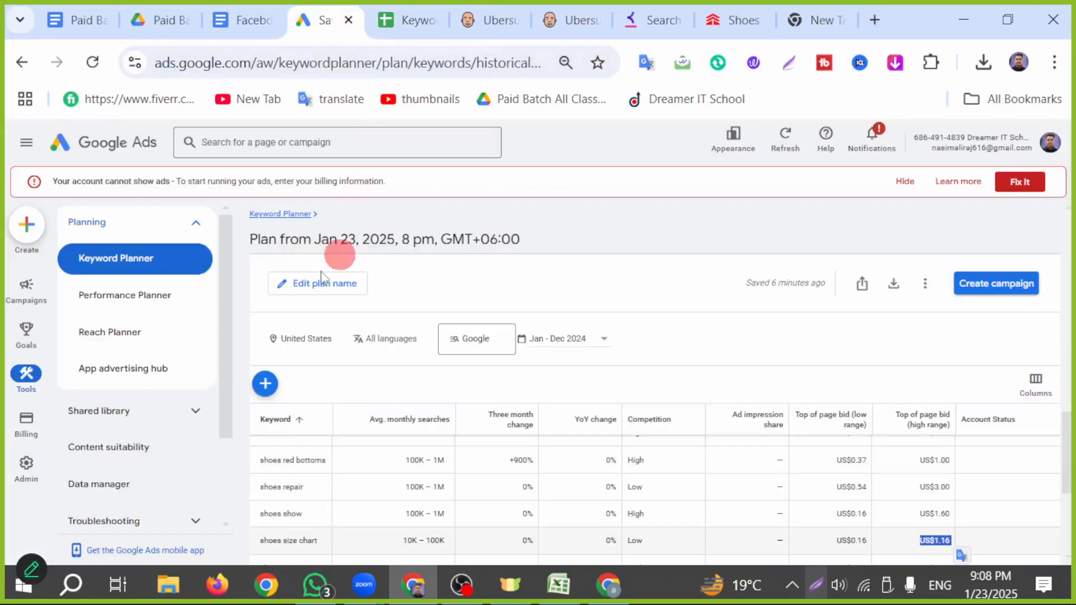
left_click(28, 235)
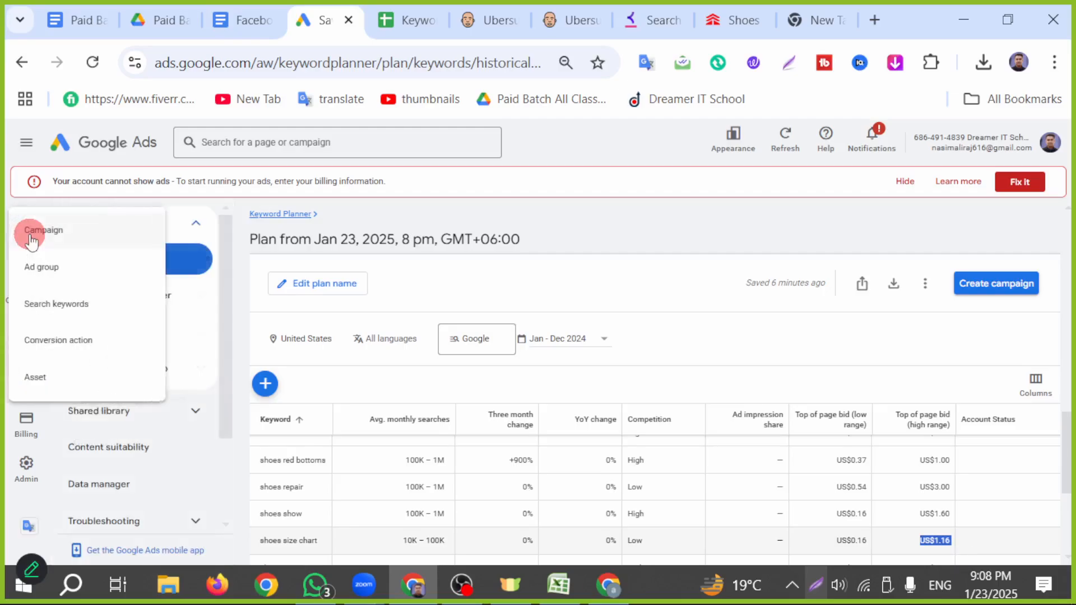
left_click(31, 234)
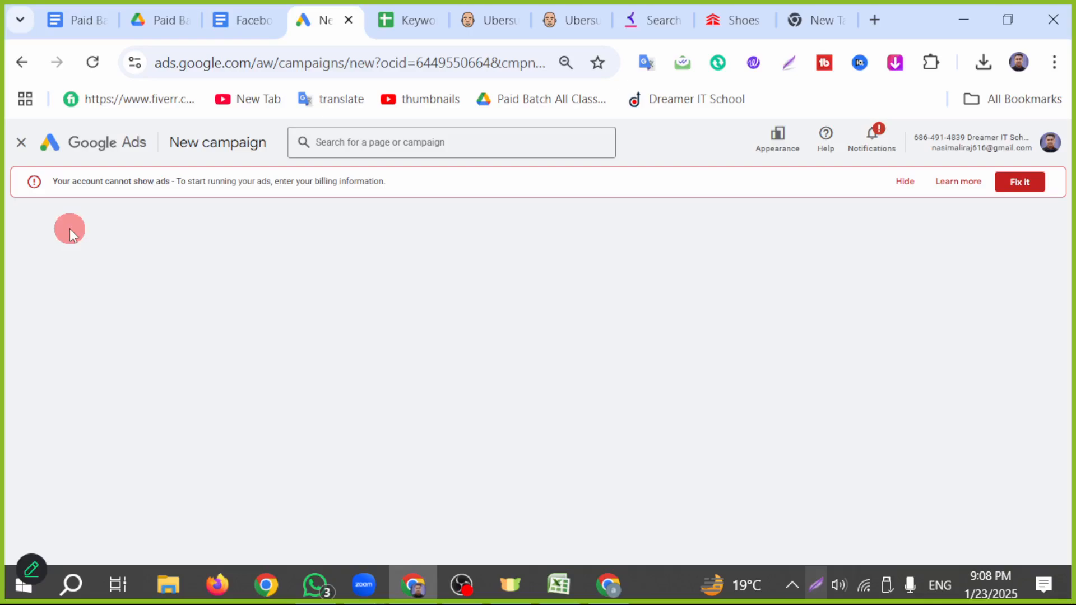
left_click(906, 182)
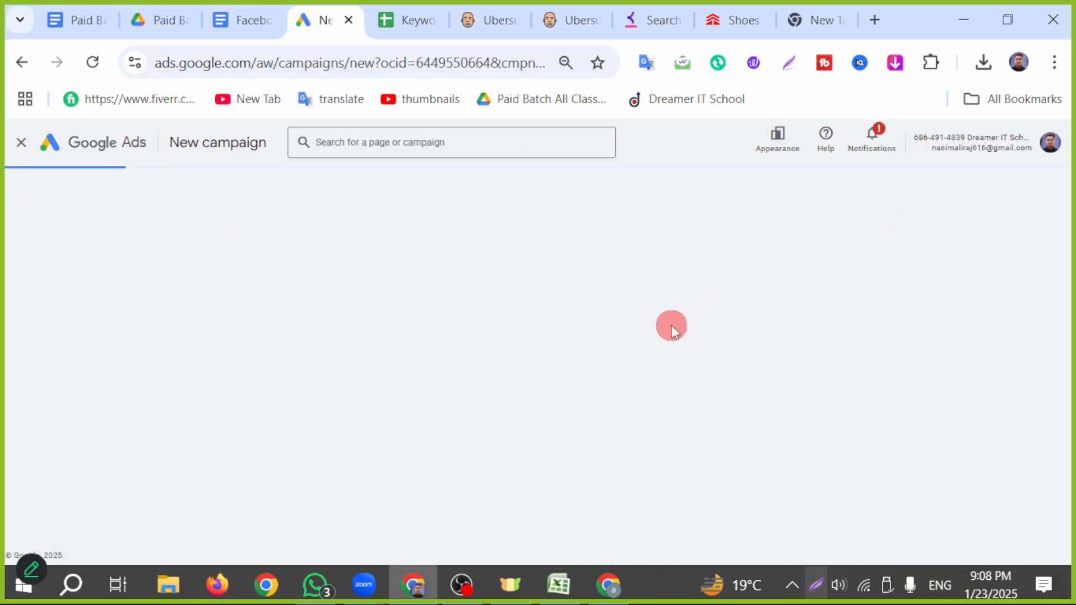
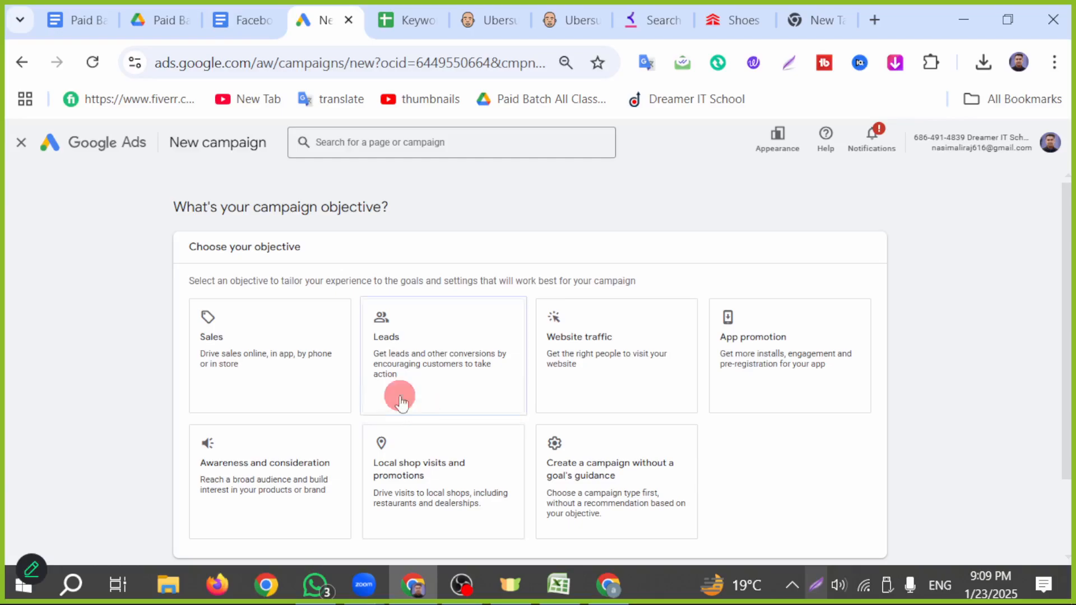
- Choose Sales as the campaign objective and continue with the account-default conversion goals
left_click(276, 365)
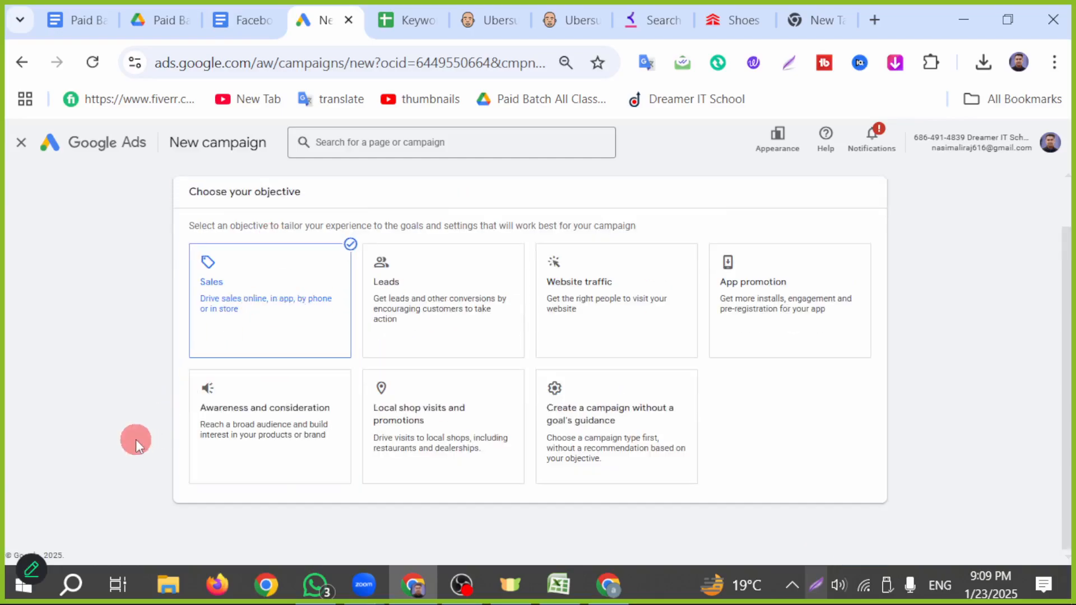
scroll(135, 439, "down", 8)
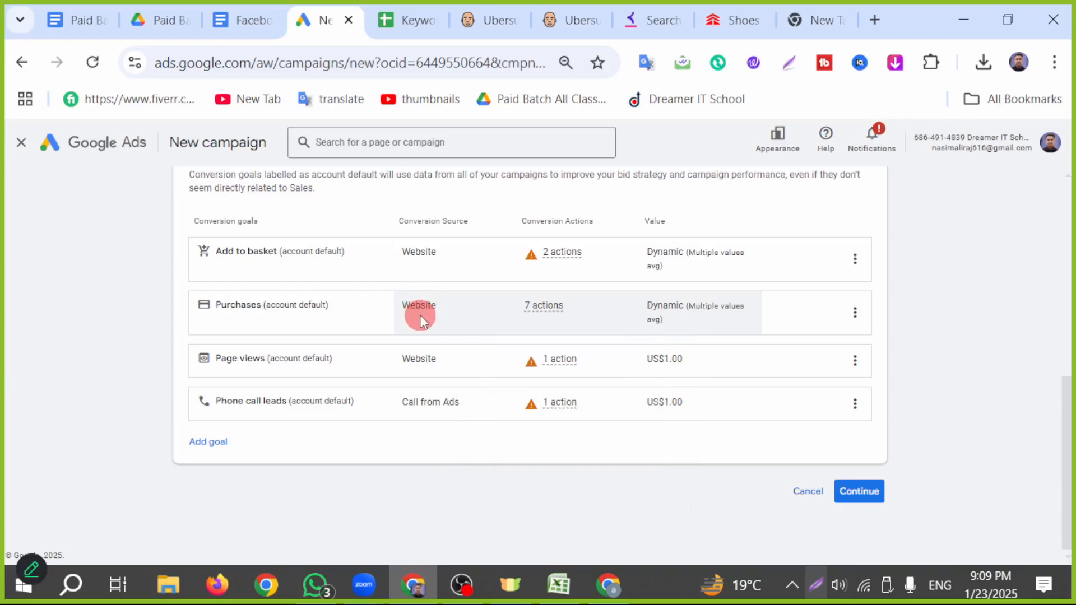
scroll(345, 345, "up", 2)
scroll(345, 345, "down", 2)
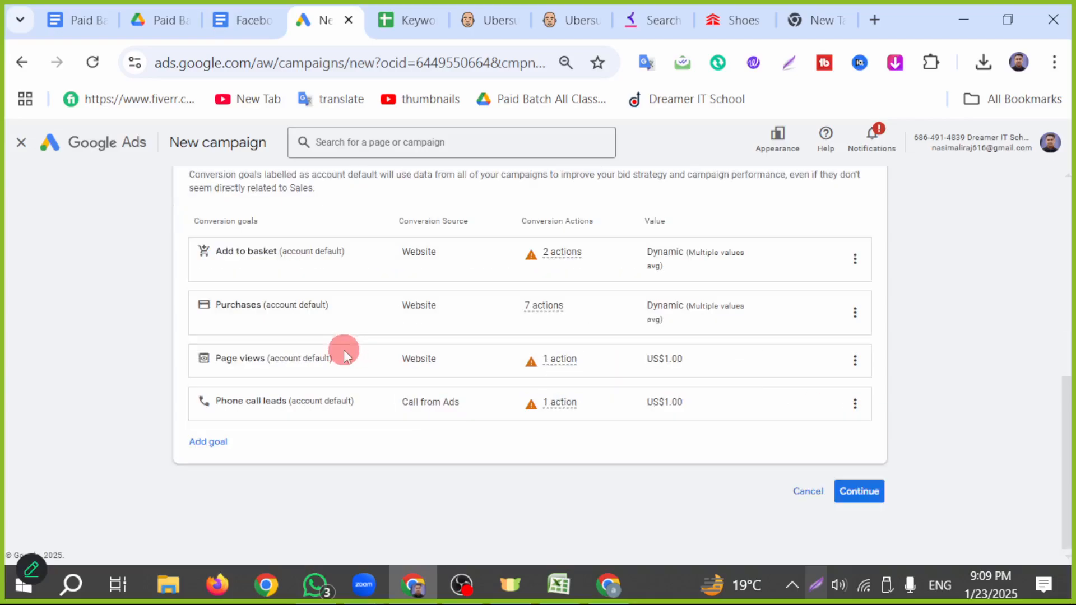
left_click(860, 492)
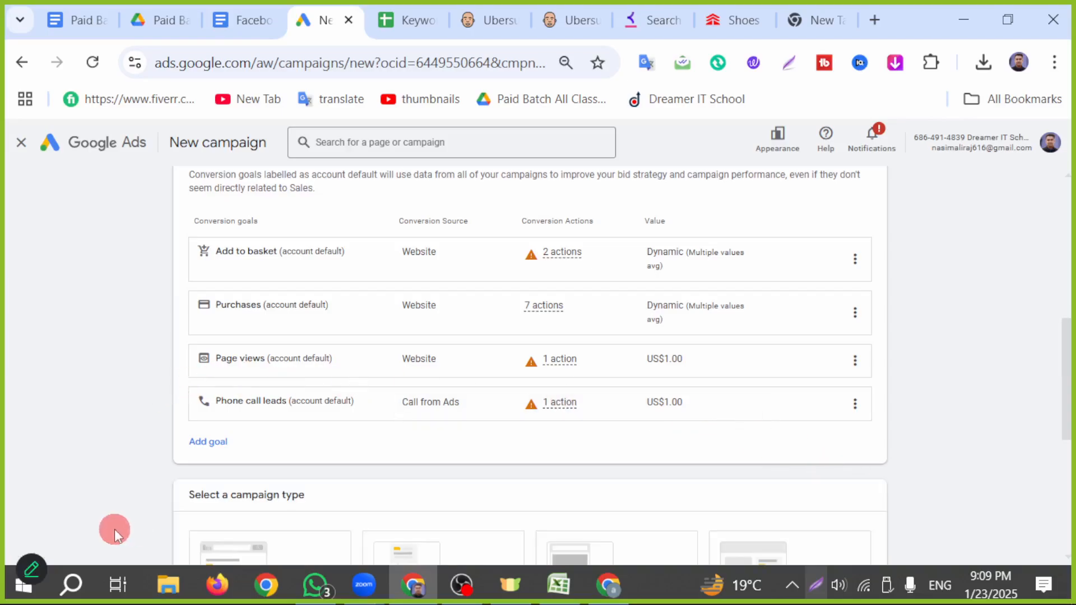
- Examine the campaign types offered for the Sales objective, from Search and Performance Max to Shopping and Video
scroll(111, 525, "down", 2)
scroll(111, 526, "down", 2)
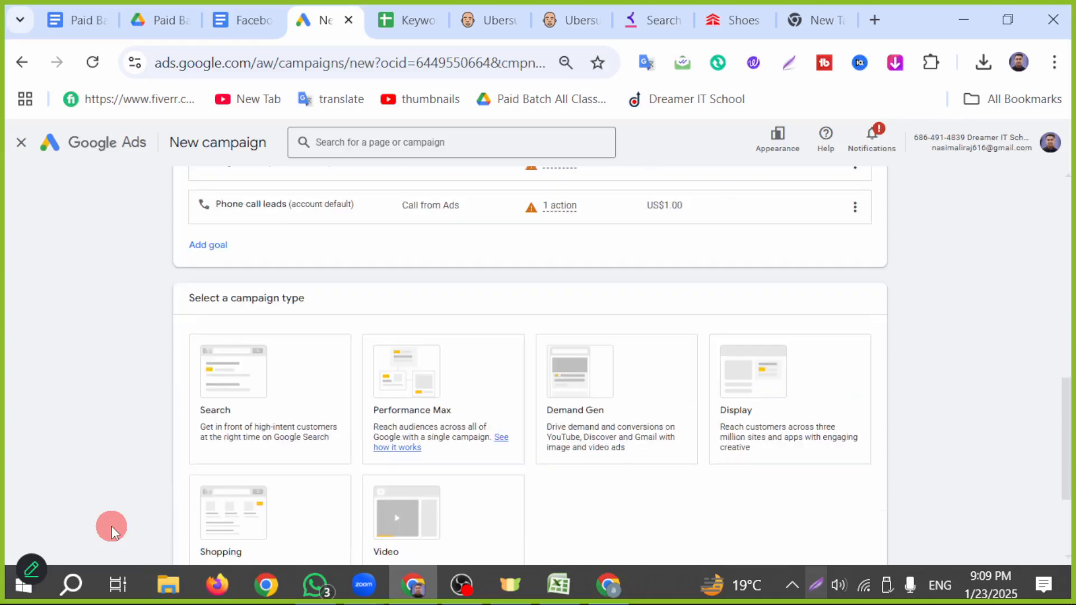
left_click(206, 496)
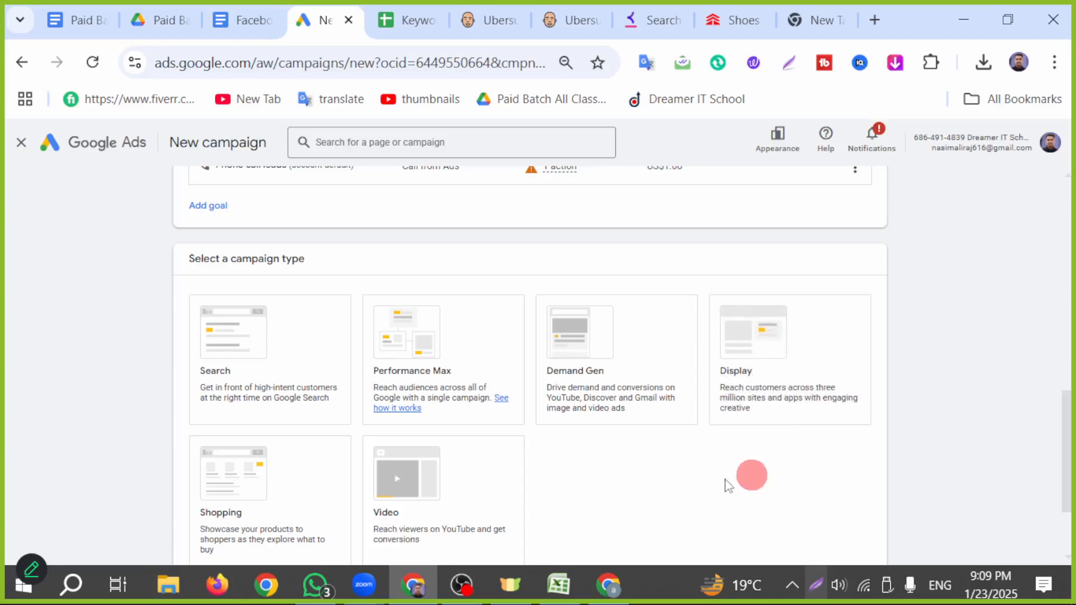
scroll(415, 524, "down", 2)
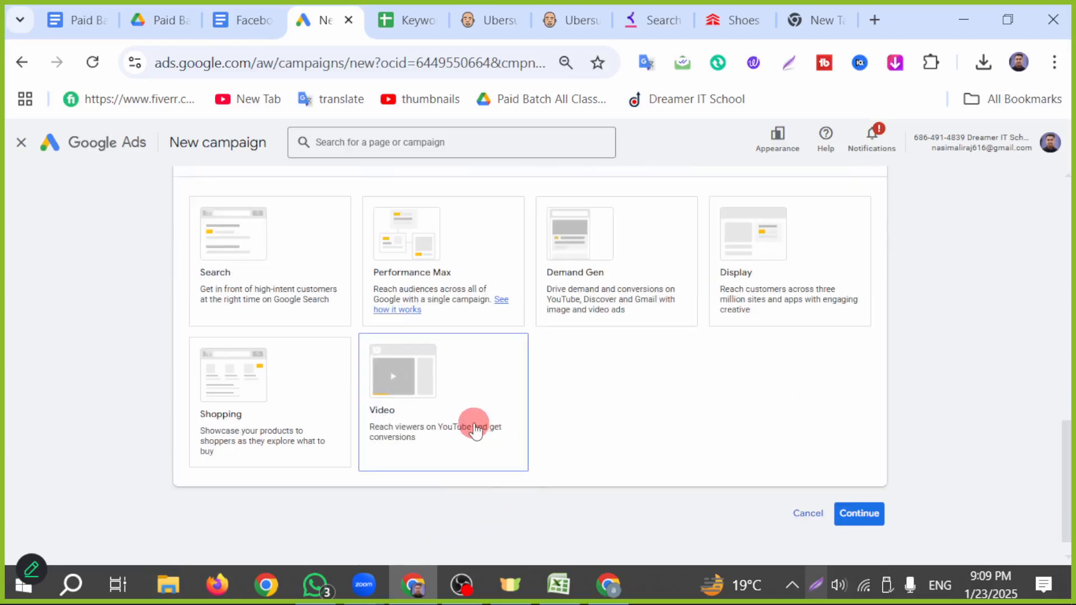
scroll(687, 429, "up", 2)
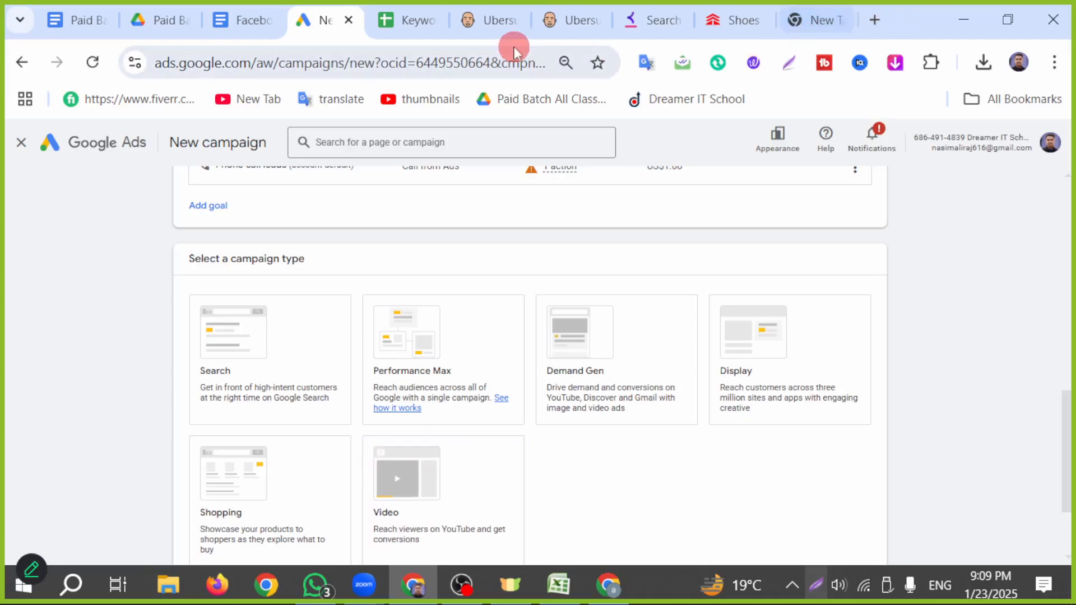
- Search Google for "men shoes in usa" in a new browser tab
left_click(873, 21)
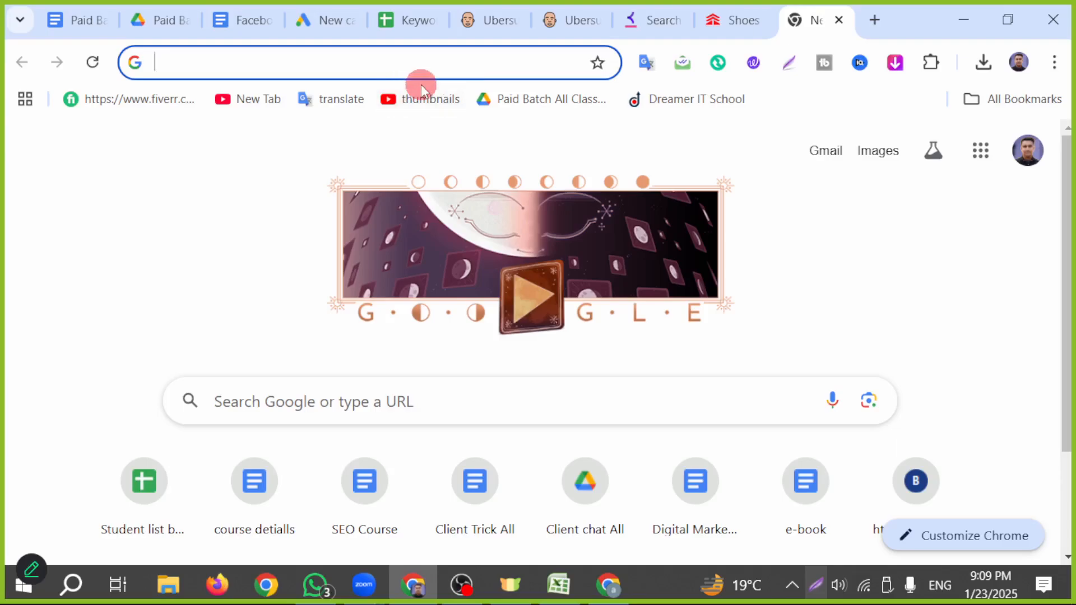
type("men ")
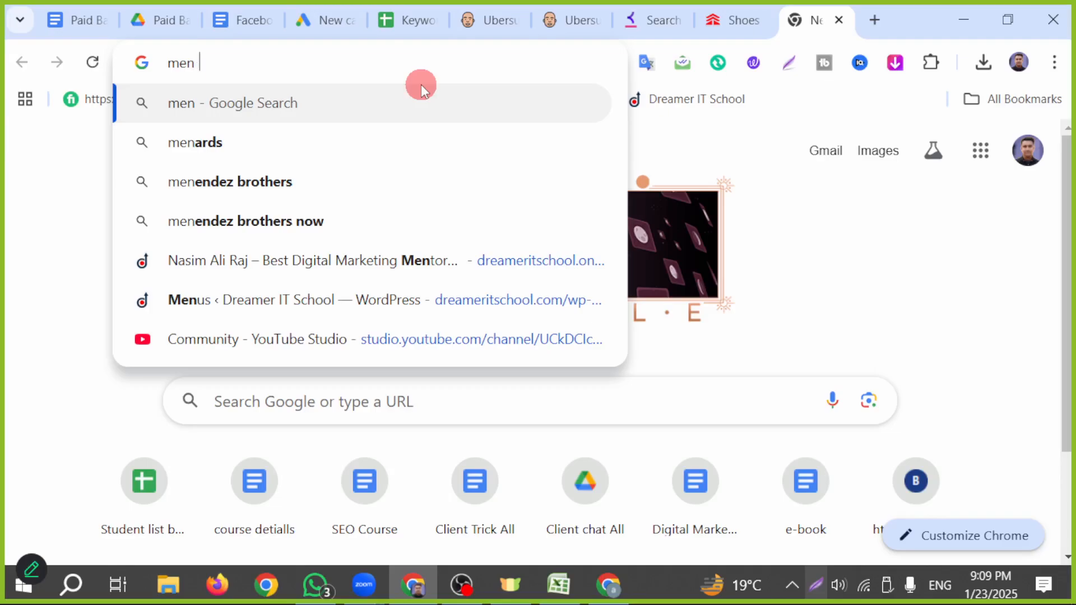
type("shoes in usa")
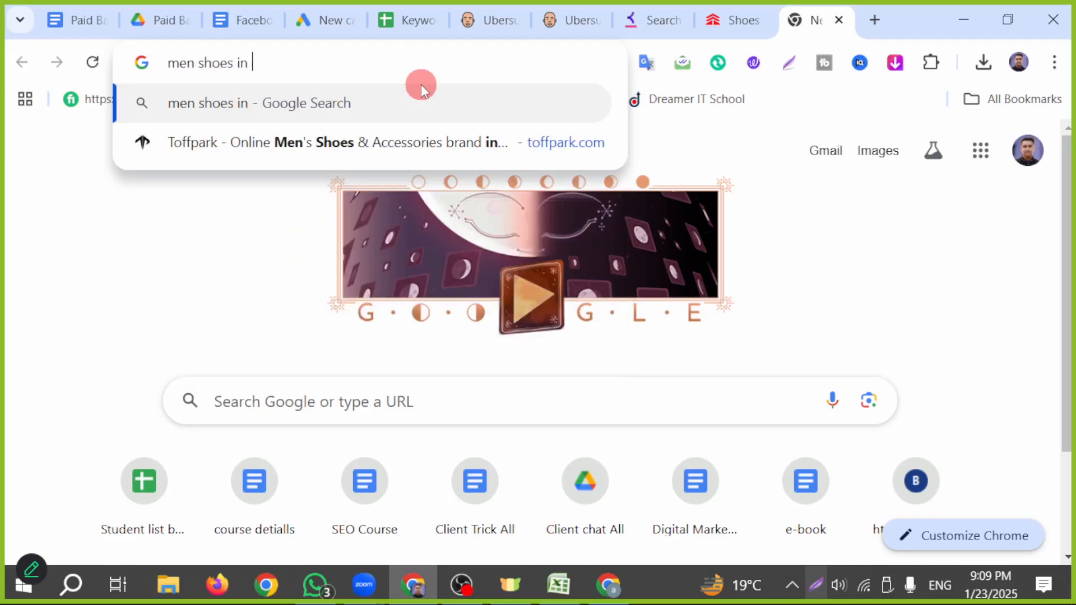
key("Return")
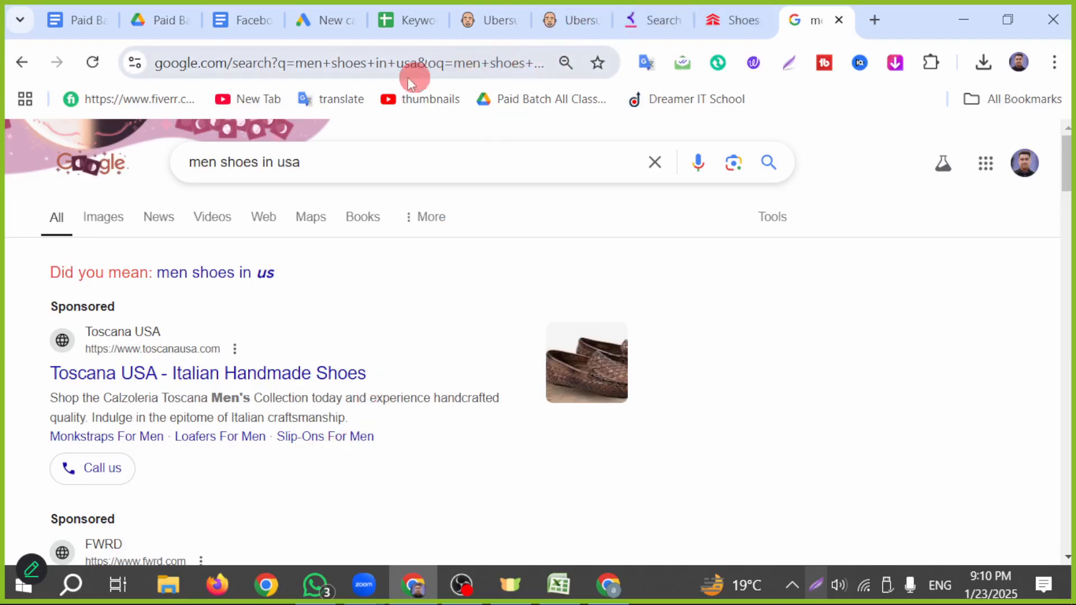
- Return to the Google Ads campaign setup, choose the Search campaign type and select website visits as the way to reach the goal
left_click(348, 19)
left_click(299, 347)
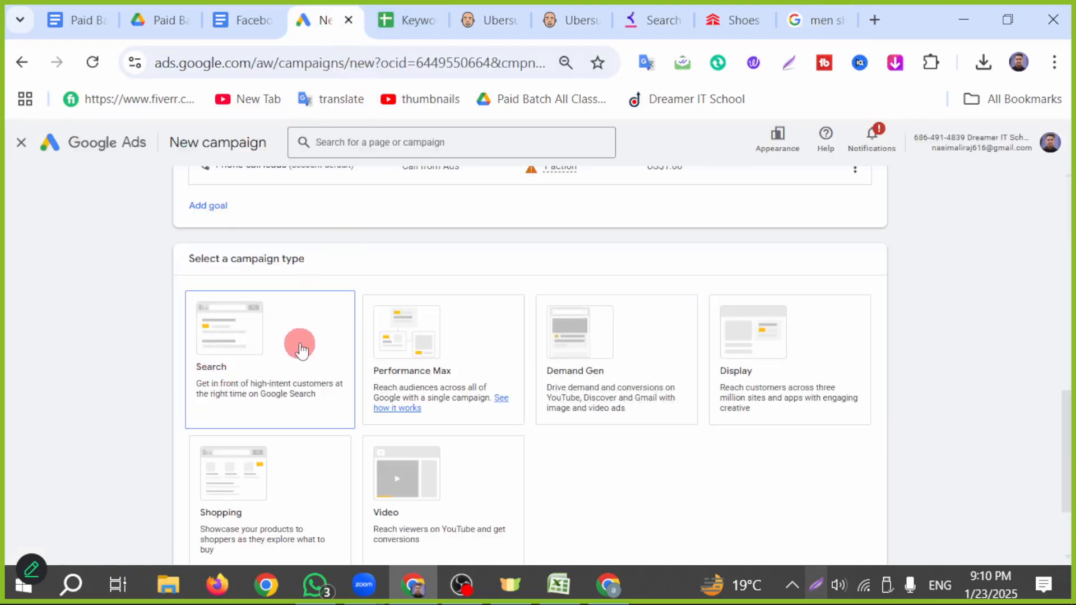
left_click(293, 355)
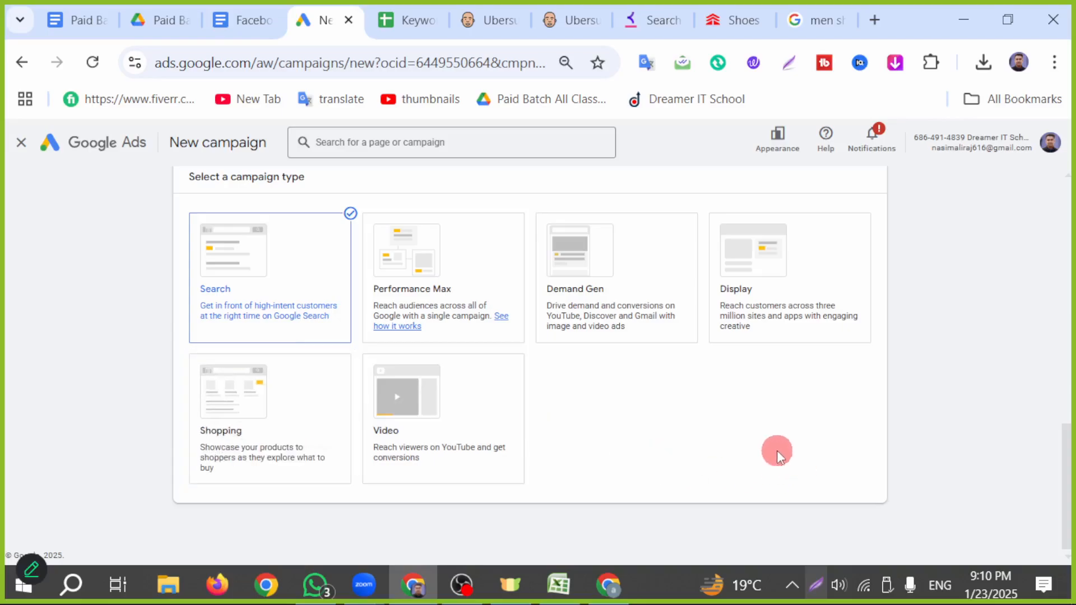
scroll(620, 450, "down", 3)
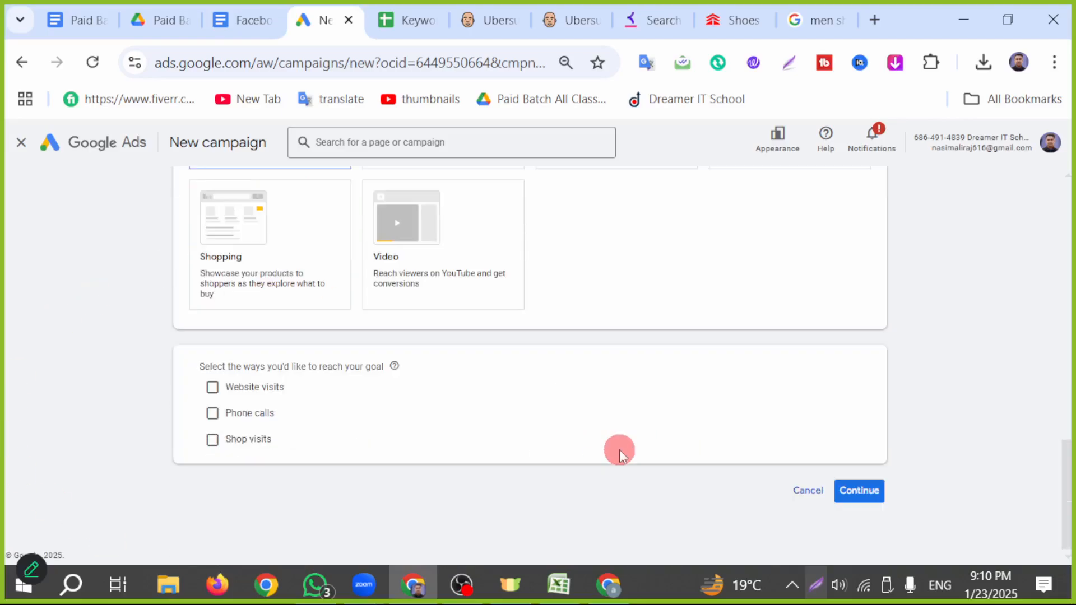
left_click(212, 388)
left_click(295, 418)
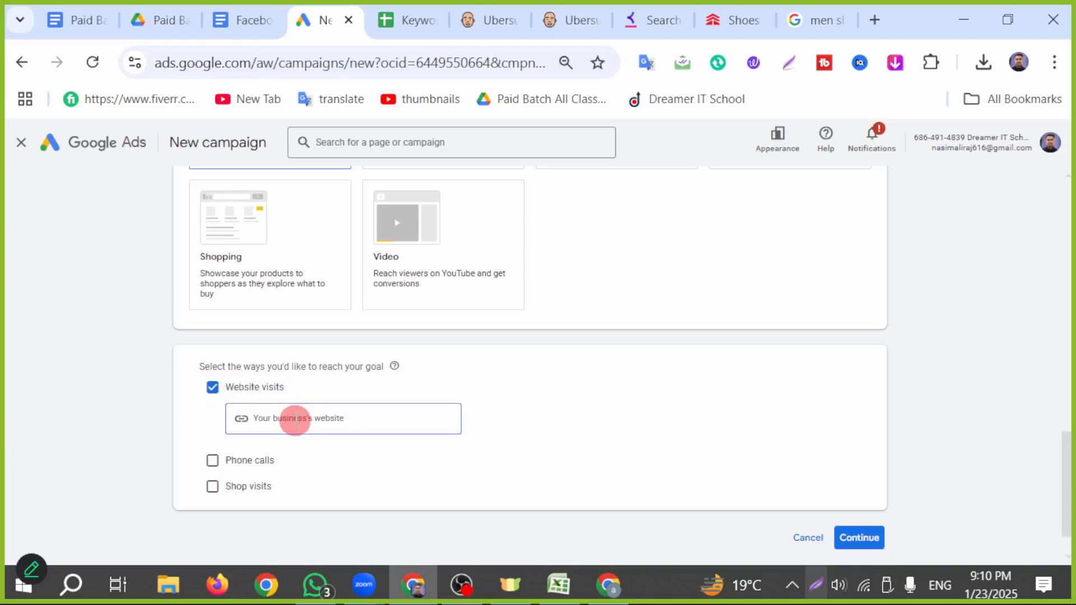
left_click(244, 21)
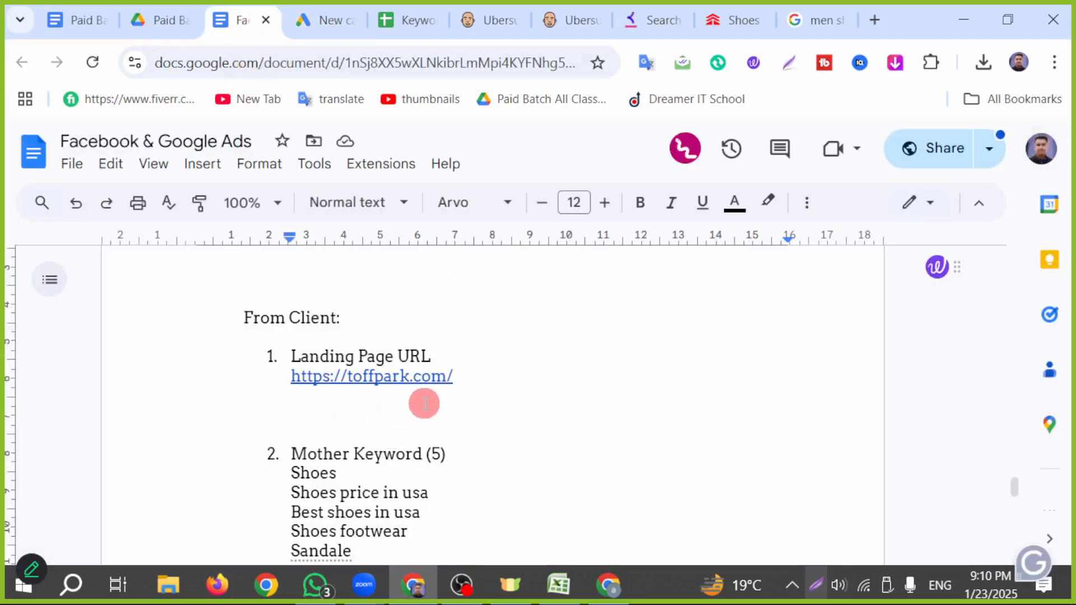
left_click_drag(444, 384, 281, 377)
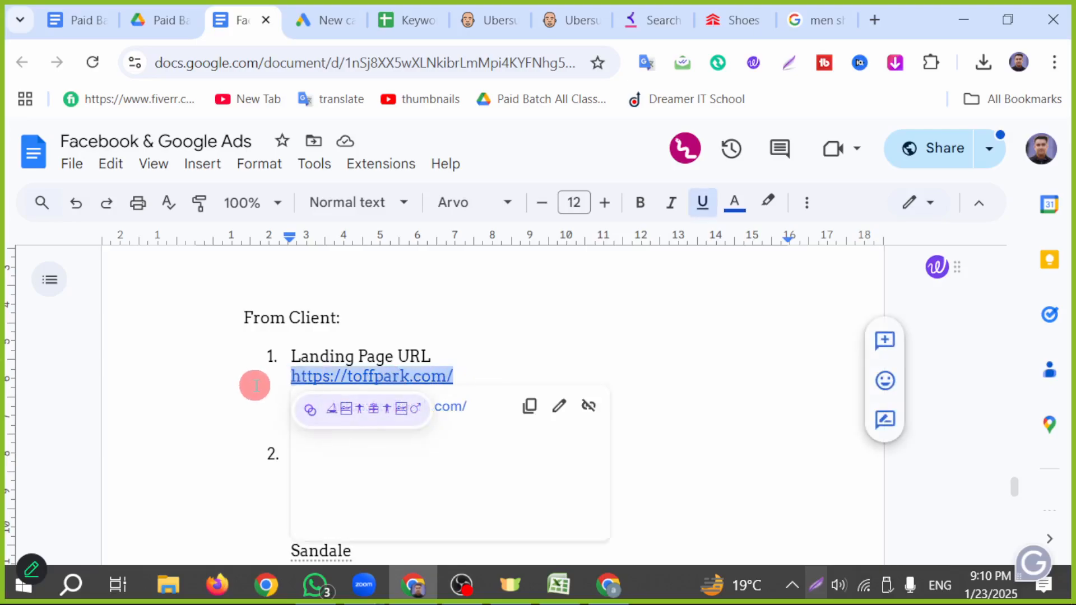
key("ctrl+c")
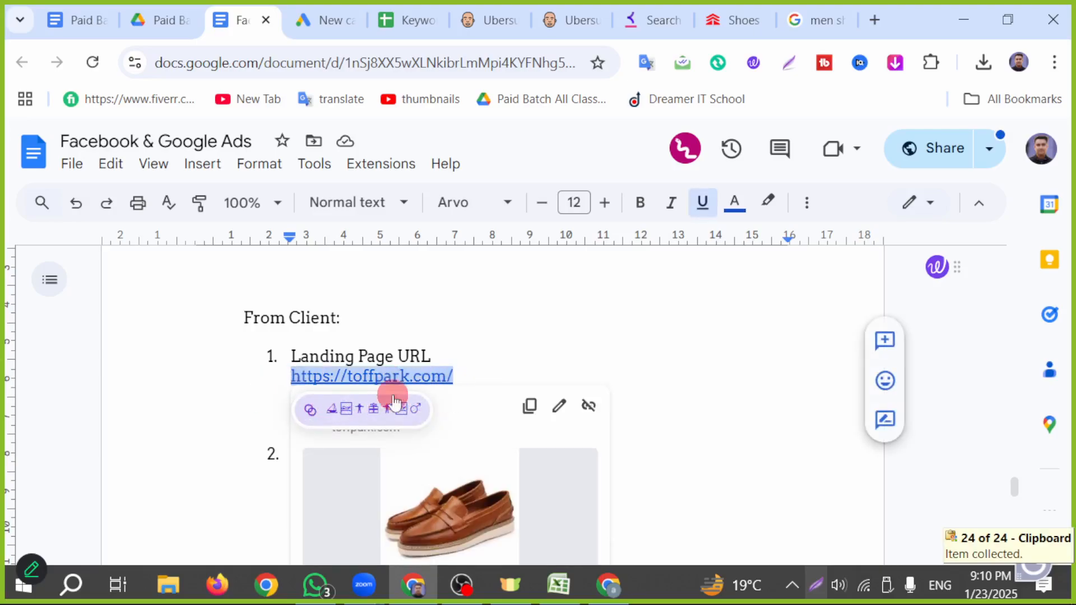
left_click(347, 22)
left_click(301, 428)
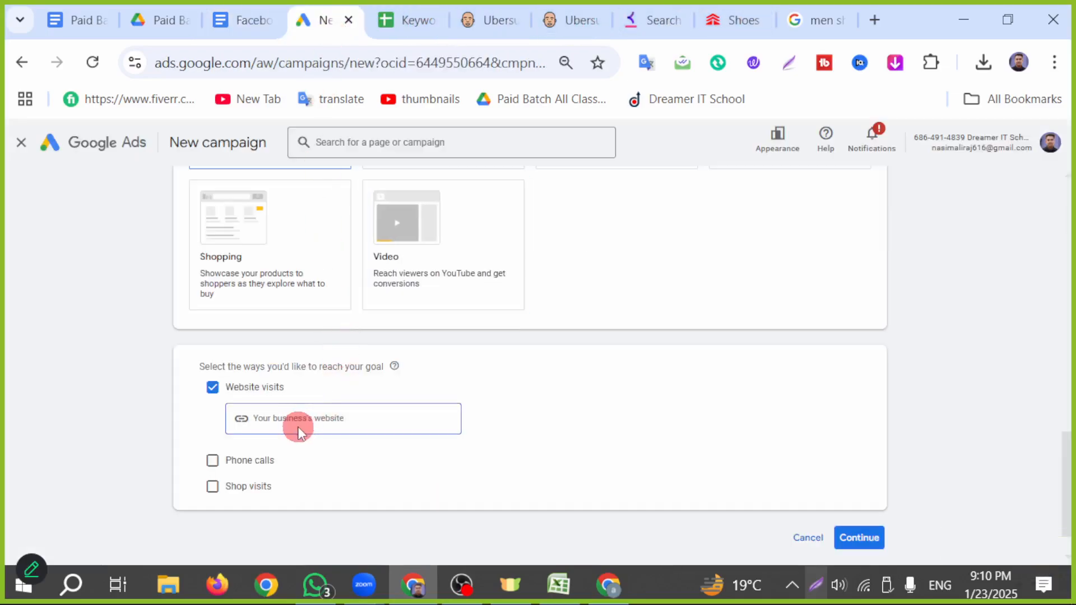
key("ctrl+v")
scroll(358, 437, "down", 1)
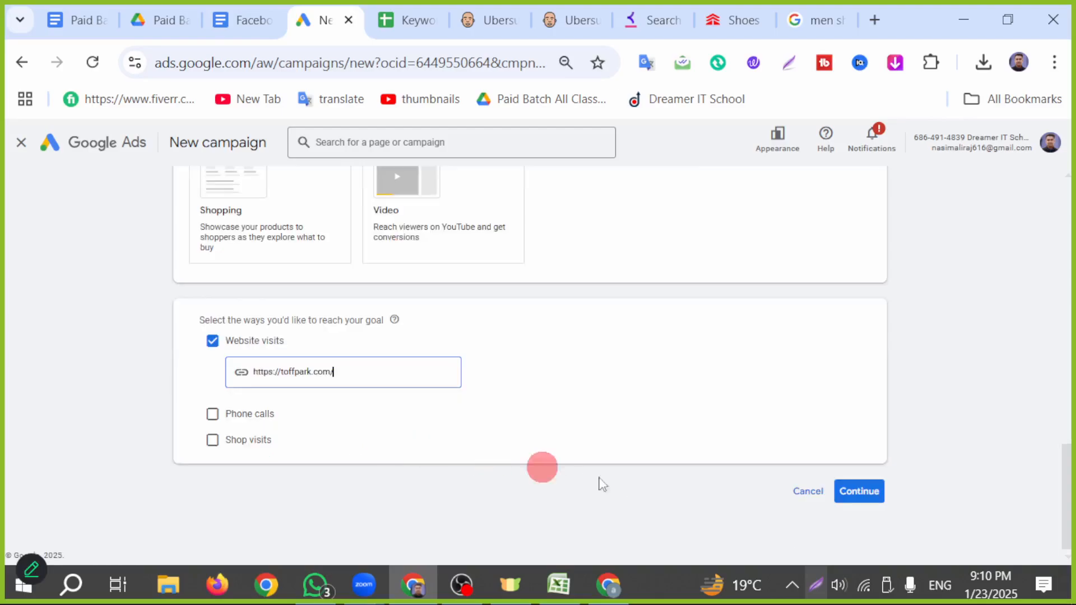
left_click(873, 495)
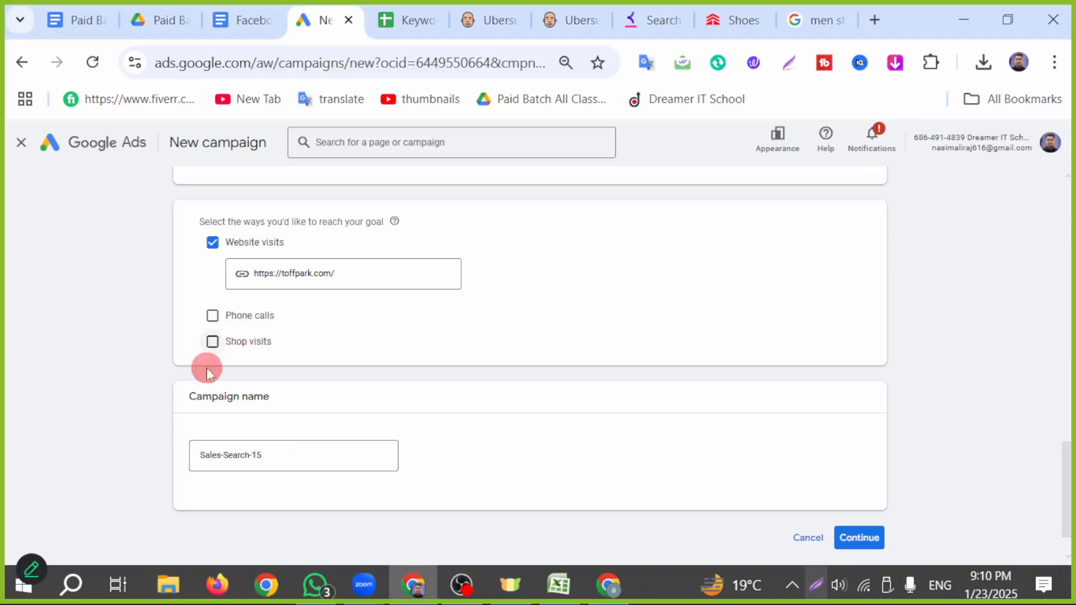
- Accept the default campaign name and start a new campaign instead of finishing a saved draft
scroll(649, 500, "down", 1)
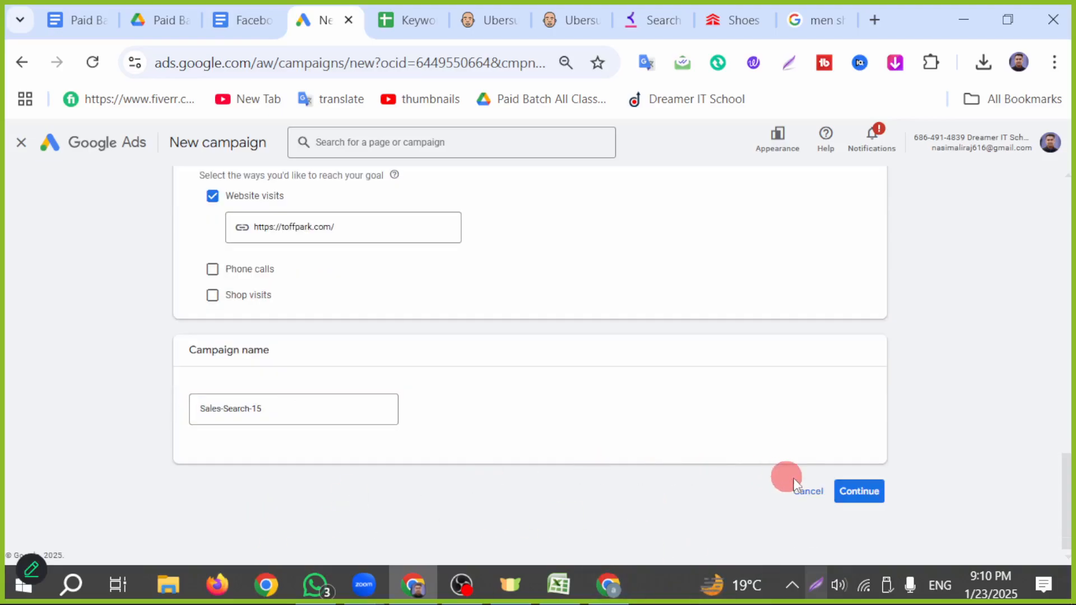
left_click(868, 491)
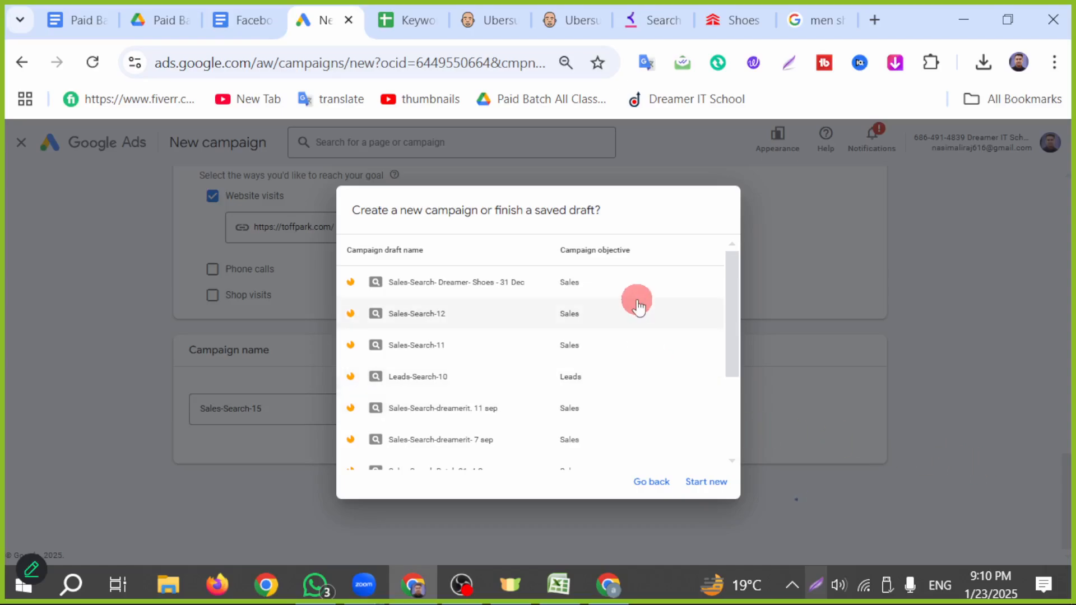
scroll(501, 465, "down", 3)
left_click(710, 482)
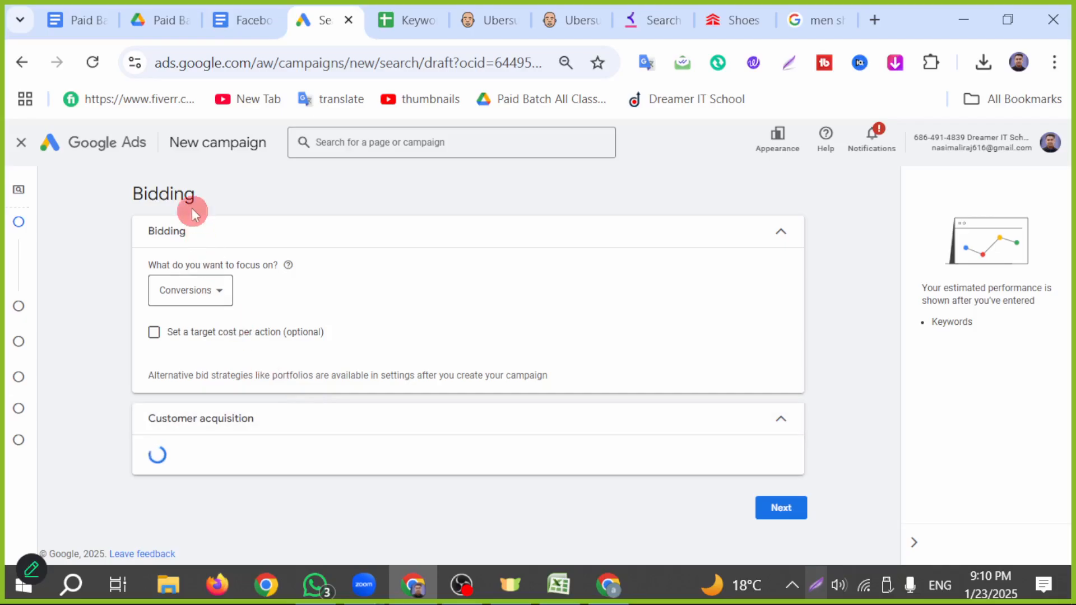
- Review the bidding focus options, keep Conversions without a target cost per action, and proceed to the campaign settings
left_click(180, 292)
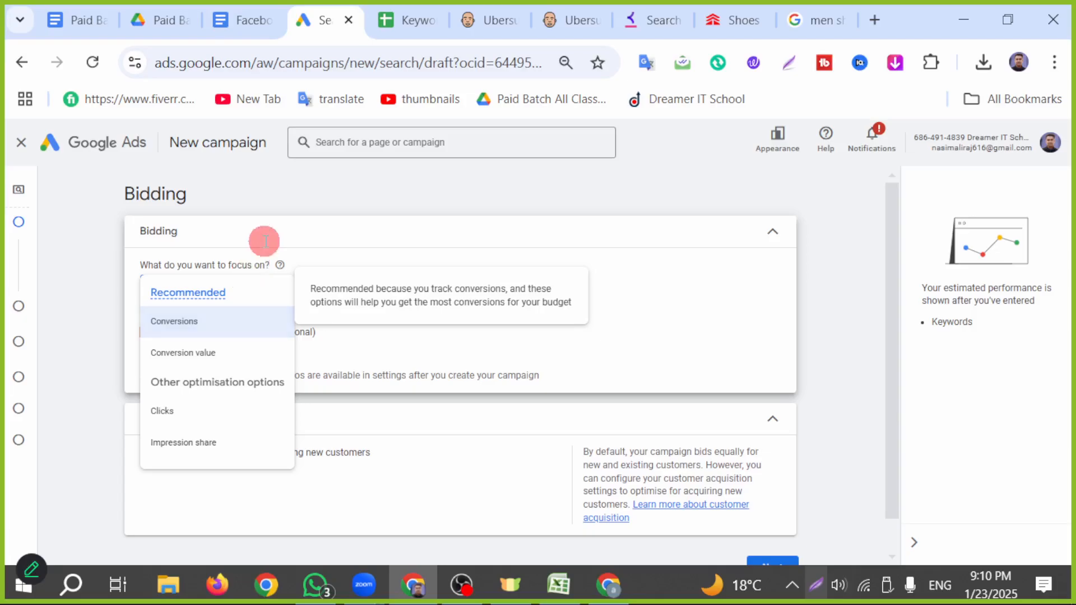
left_click(301, 206)
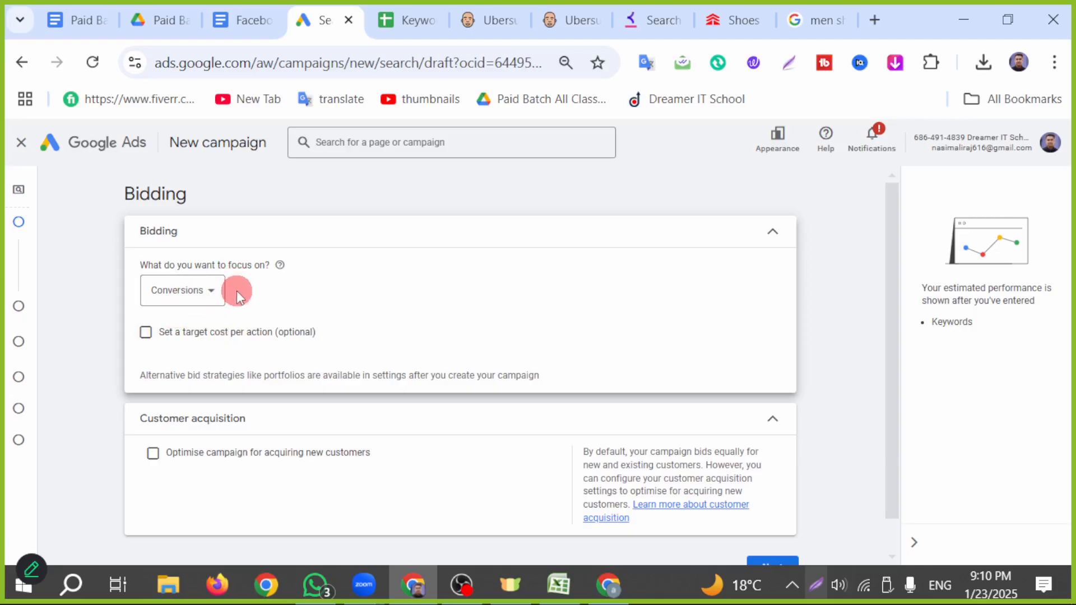
scroll(212, 406, "down", 1)
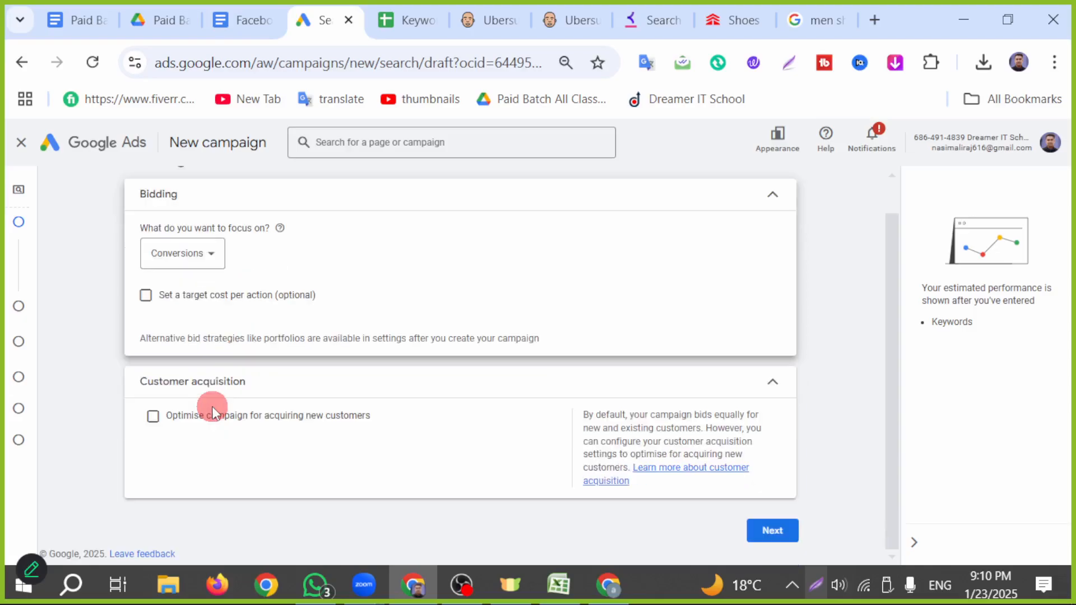
left_click(765, 532)
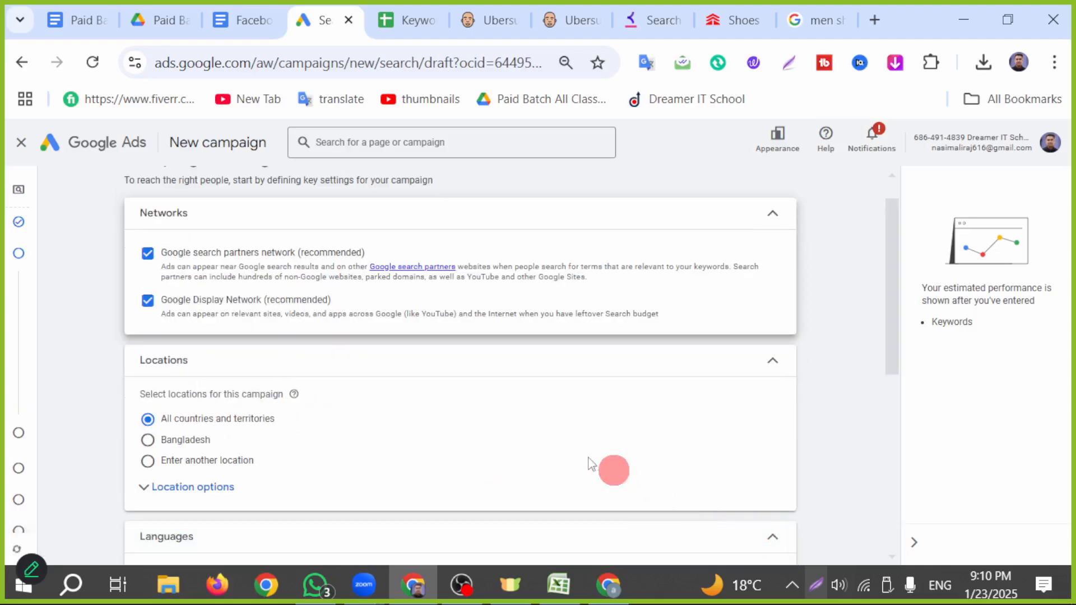
- Include the United States as the campaign's target location through the advanced location search and save it
scroll(583, 455, "down", 3)
scroll(578, 451, "up", 2)
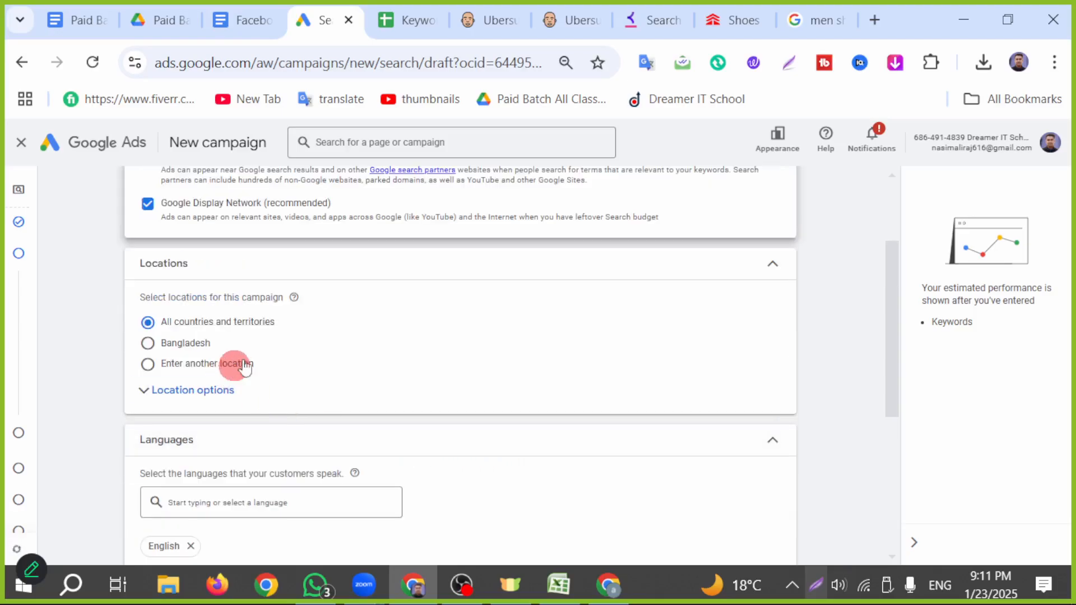
left_click(206, 391)
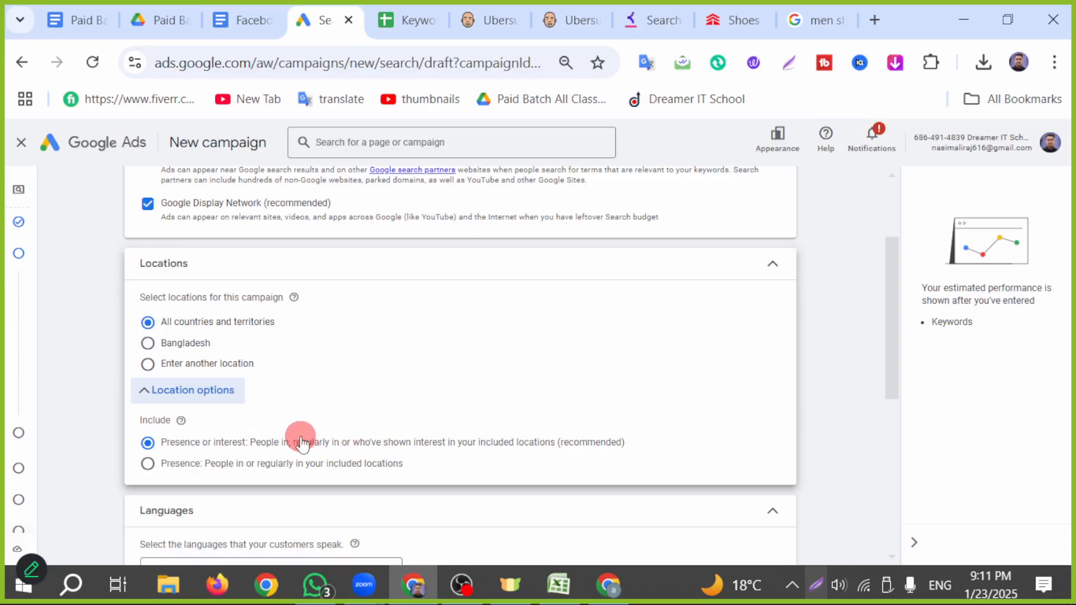
left_click(222, 365)
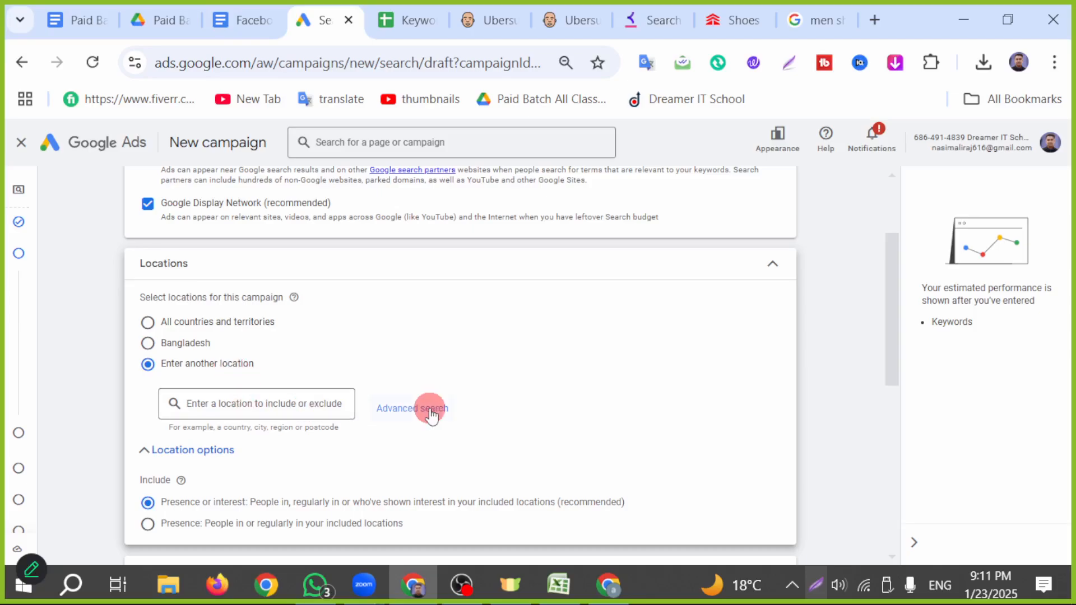
left_click(431, 416)
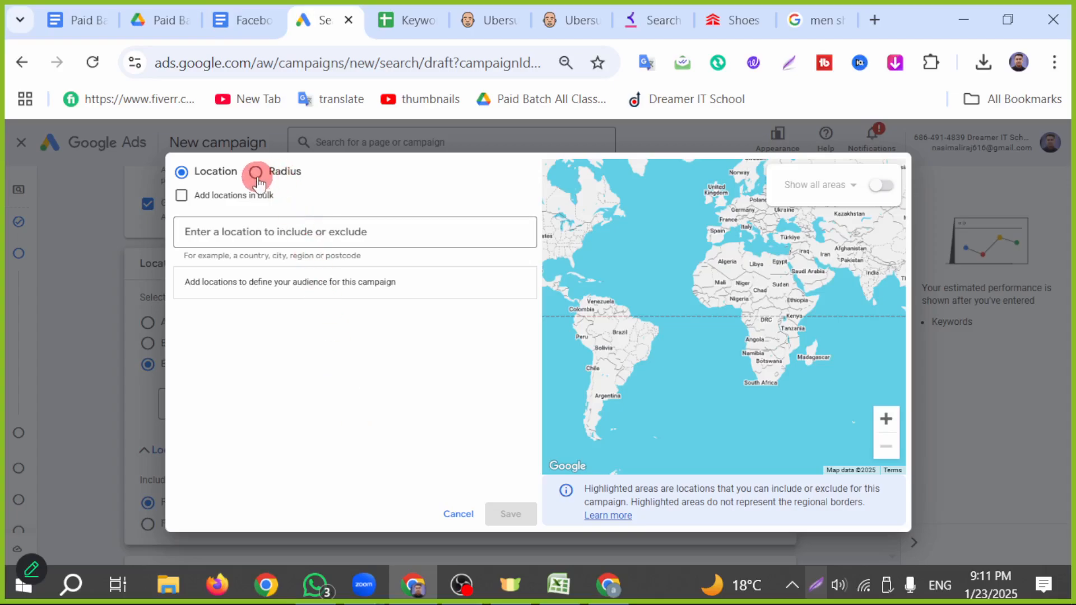
left_click(205, 227)
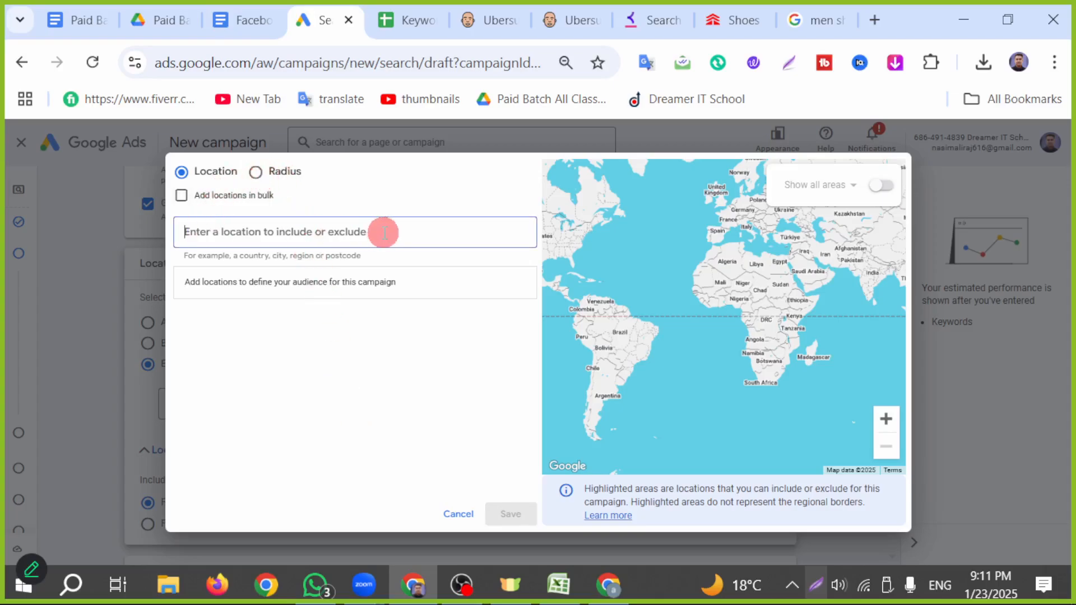
type("uni")
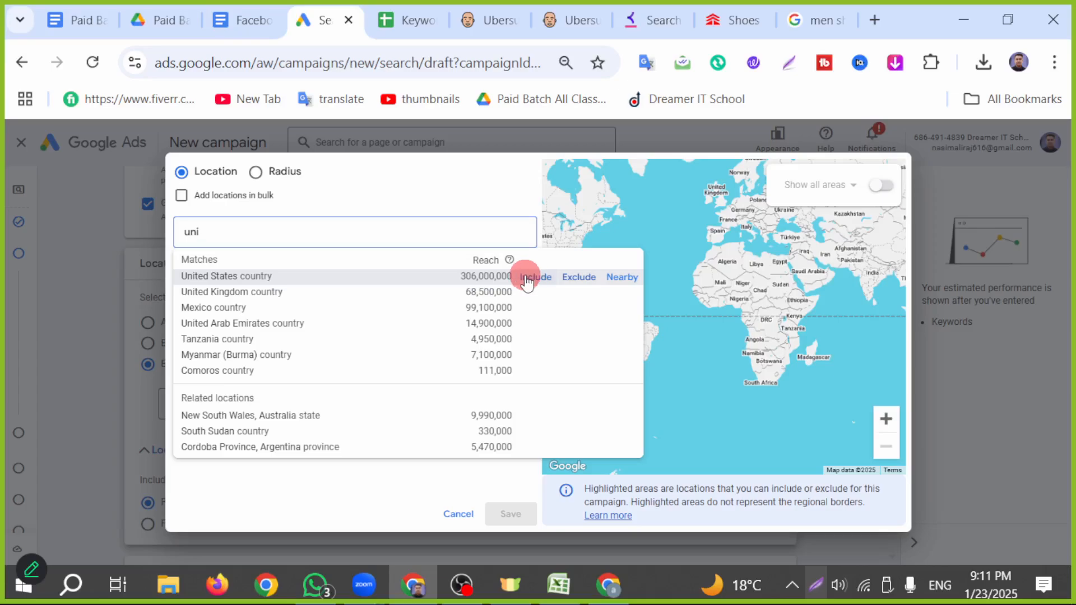
left_click(526, 278)
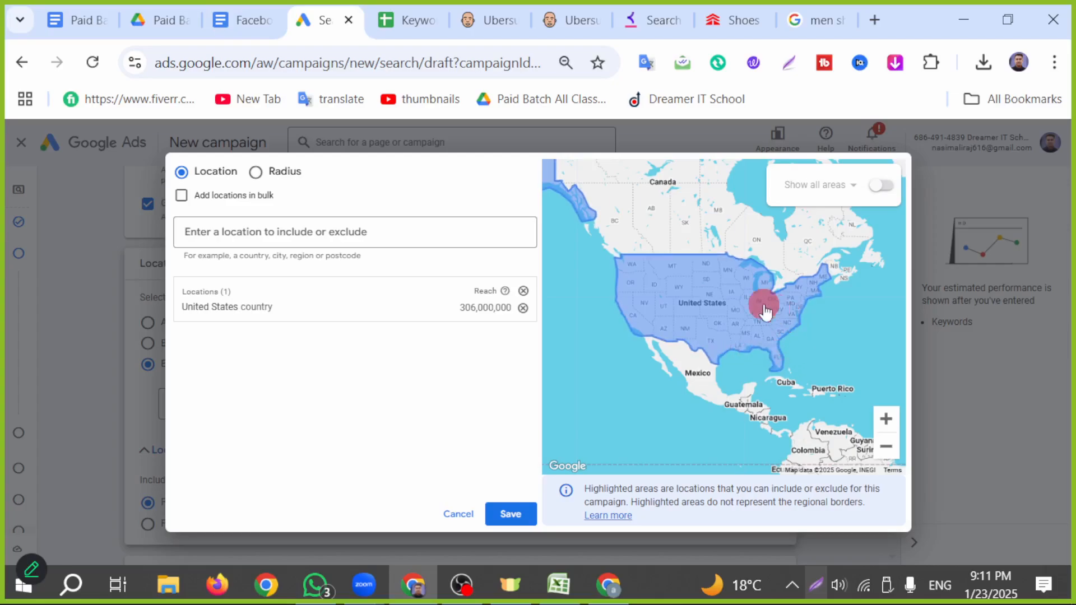
left_click(510, 516)
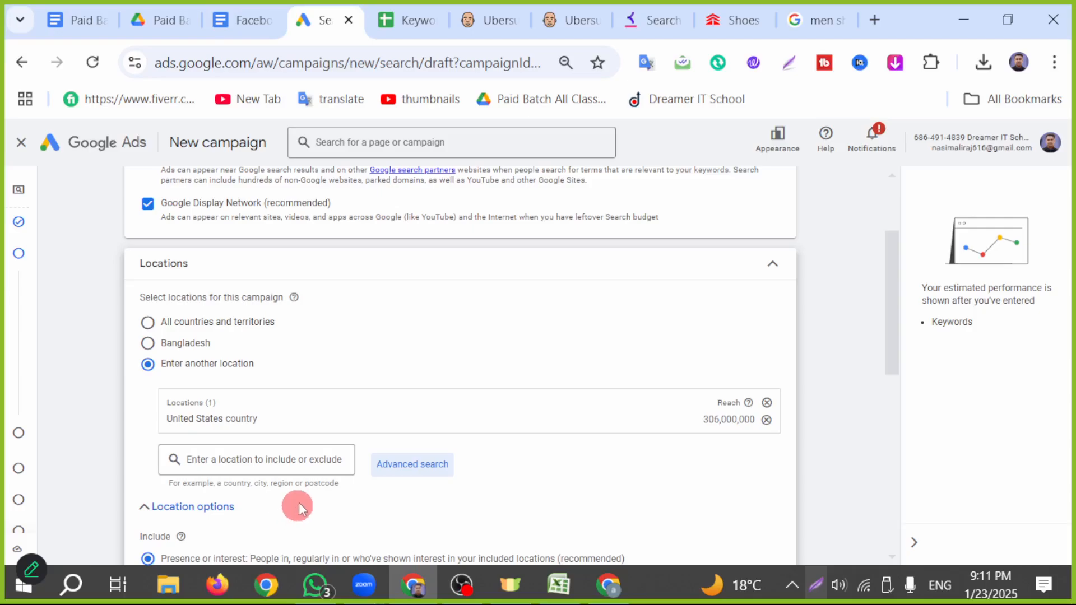
- Review the remaining campaign settings, keep English and broad match keywords on, and proceed to keyword and asset generation
scroll(509, 367, "down", 3)
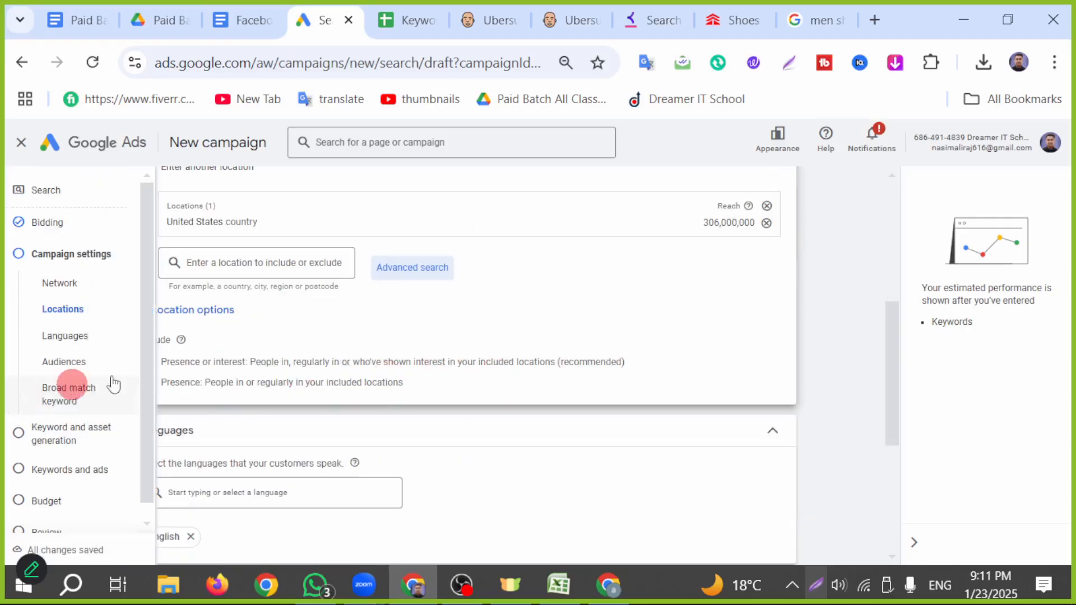
scroll(565, 309, "up", 2)
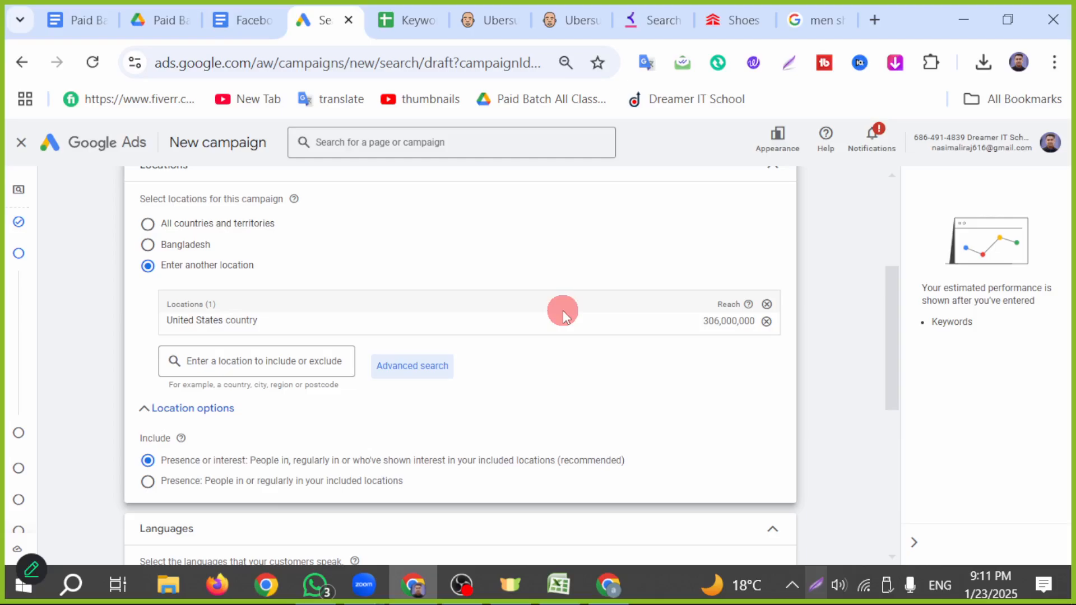
scroll(563, 310, "up", 2)
scroll(562, 310, "down", 5)
scroll(562, 310, "down", 2)
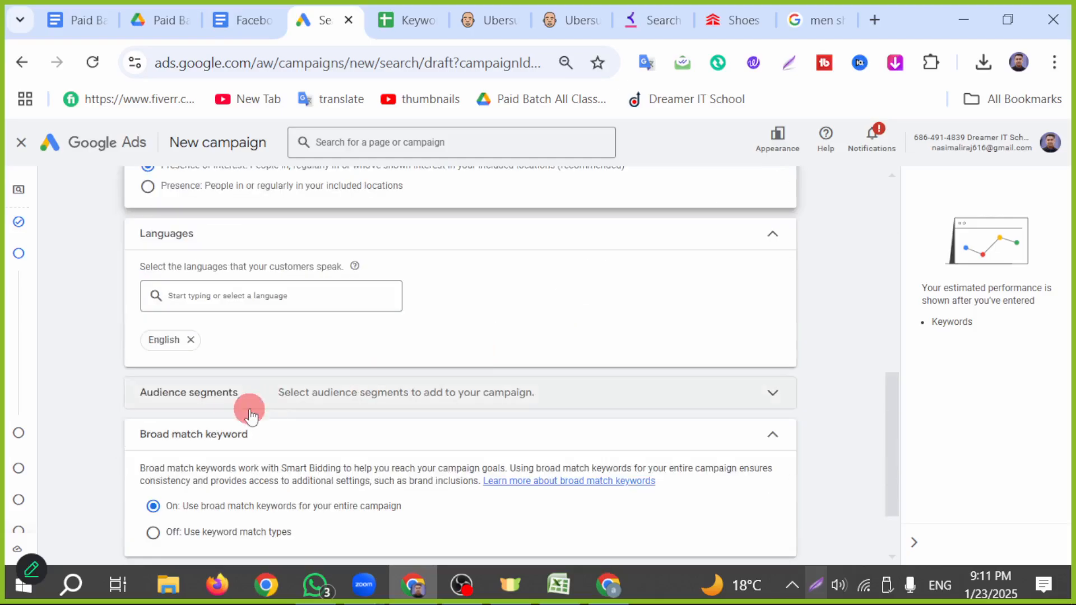
scroll(380, 384, "down", 2)
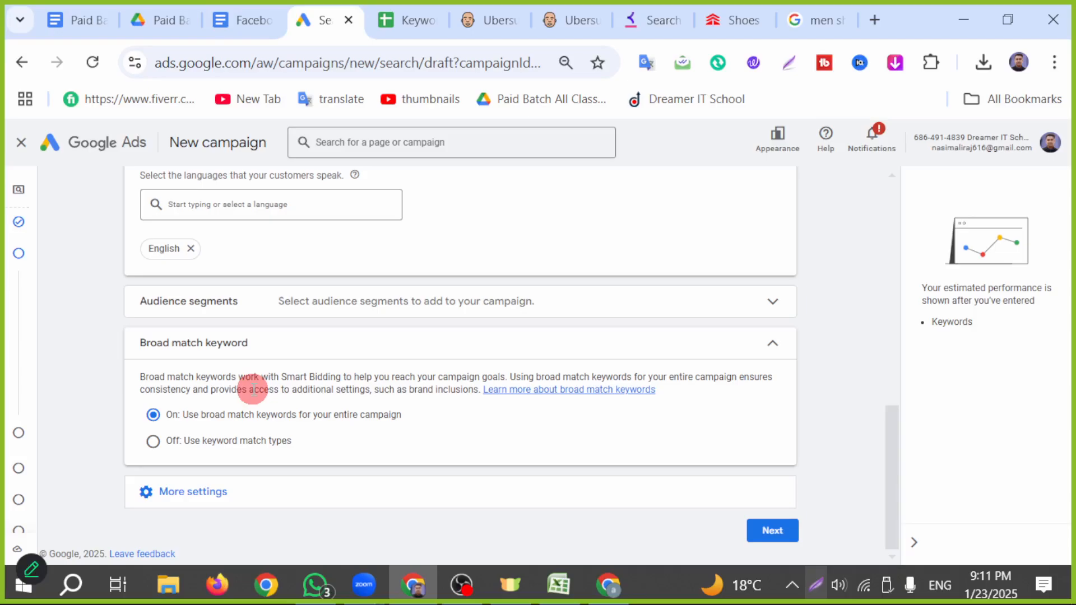
left_click(774, 533)
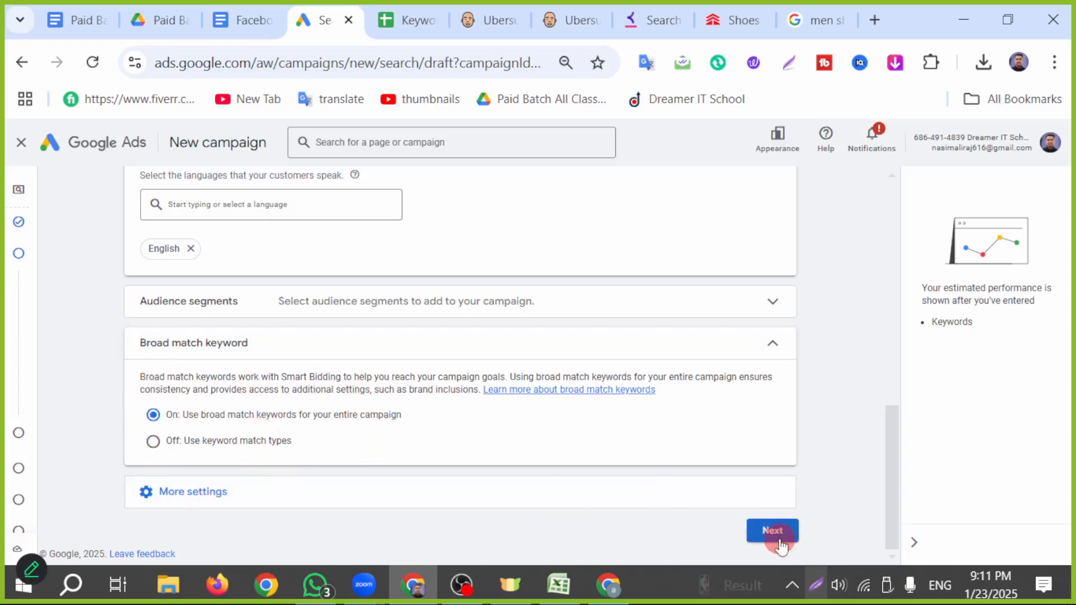
scroll(586, 428, "down", 3)
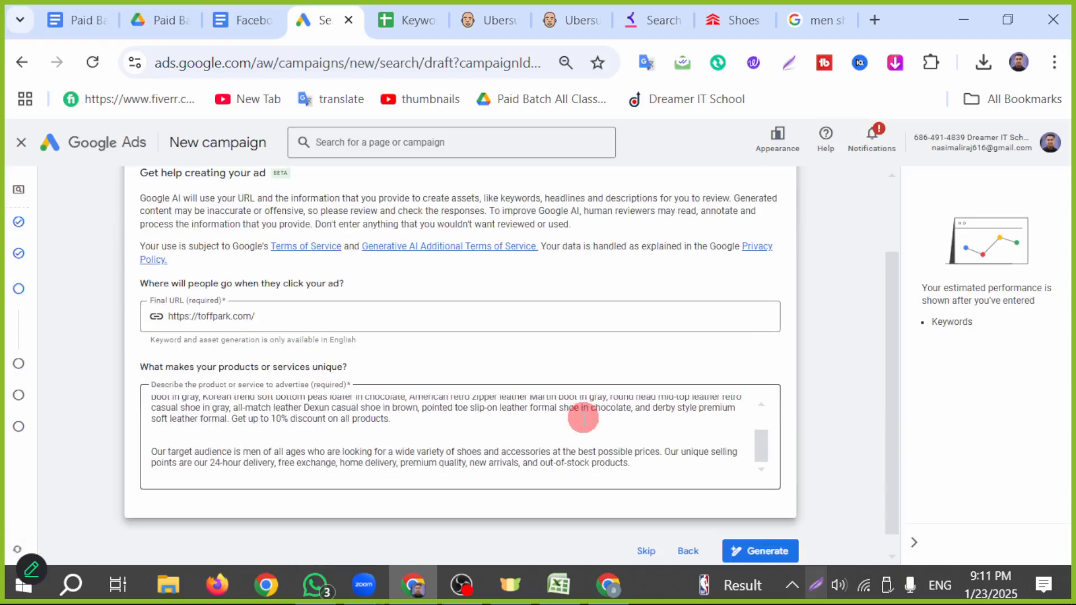
- Skip the AI-assisted keyword and asset generation and go straight to the ad group setup
scroll(555, 409, "up", 3)
scroll(567, 421, "down", 3)
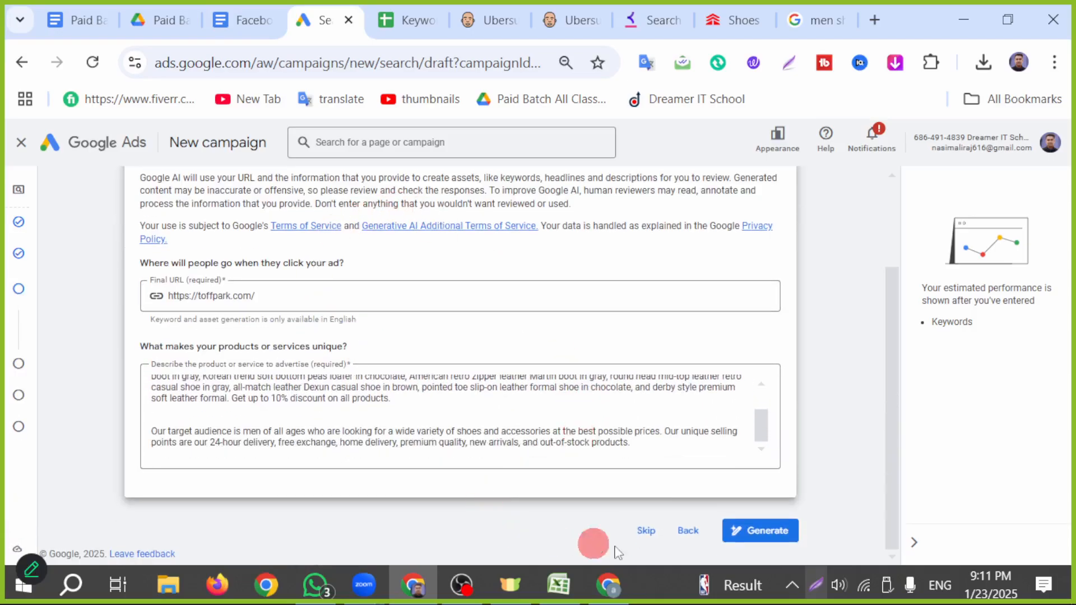
left_click(646, 533)
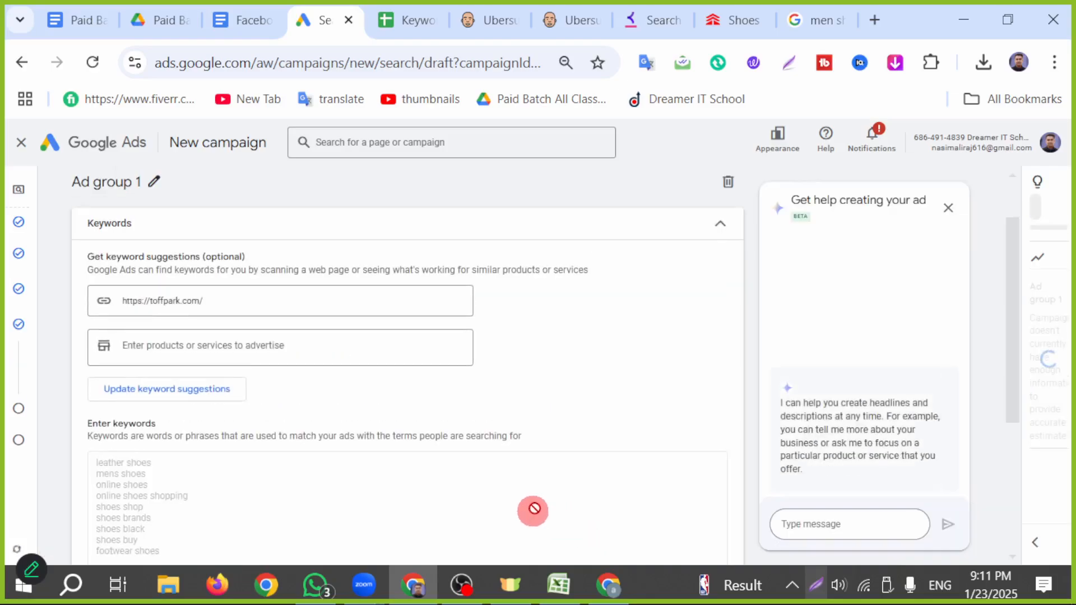
- Cut all the suggested keywords, from "leather shoes" to "footwear shoes", out of Ad group 1's keyword box
scroll(269, 461, "down", 3)
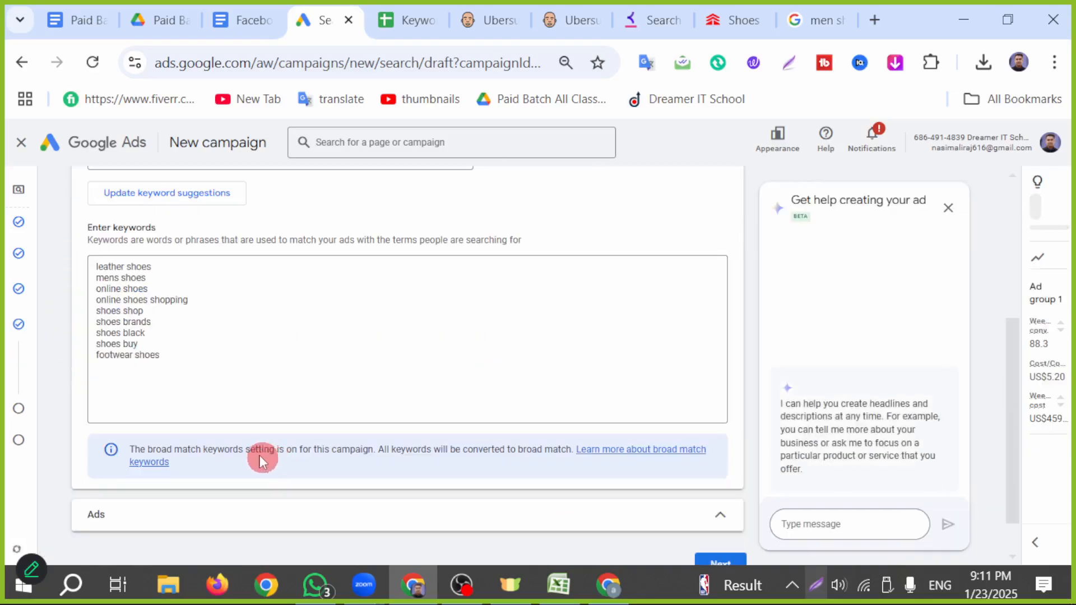
left_click(219, 399)
left_click_drag(165, 359, 86, 269)
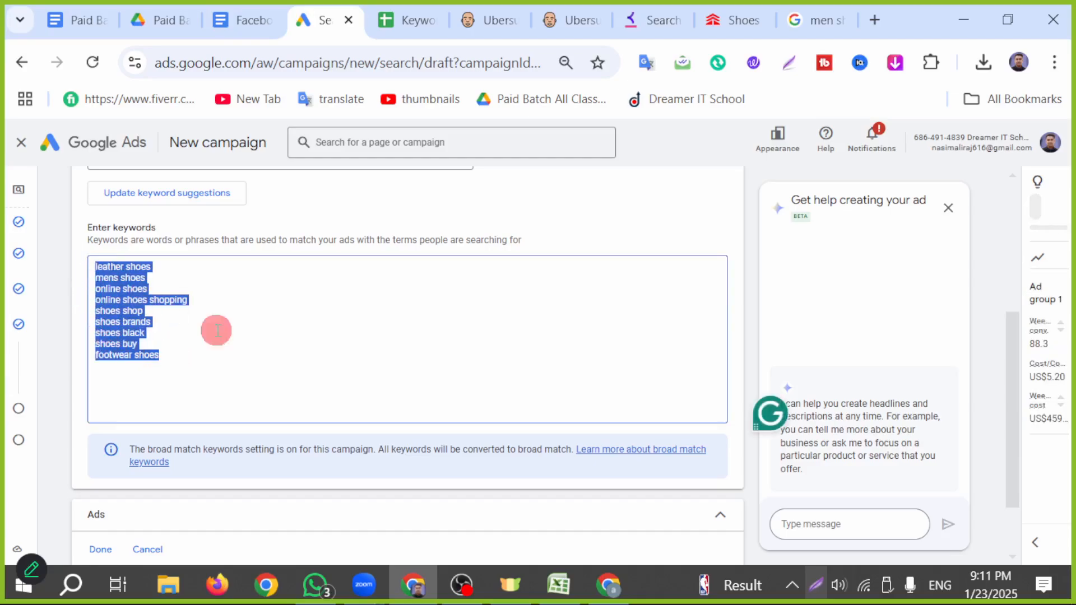
left_click(298, 391)
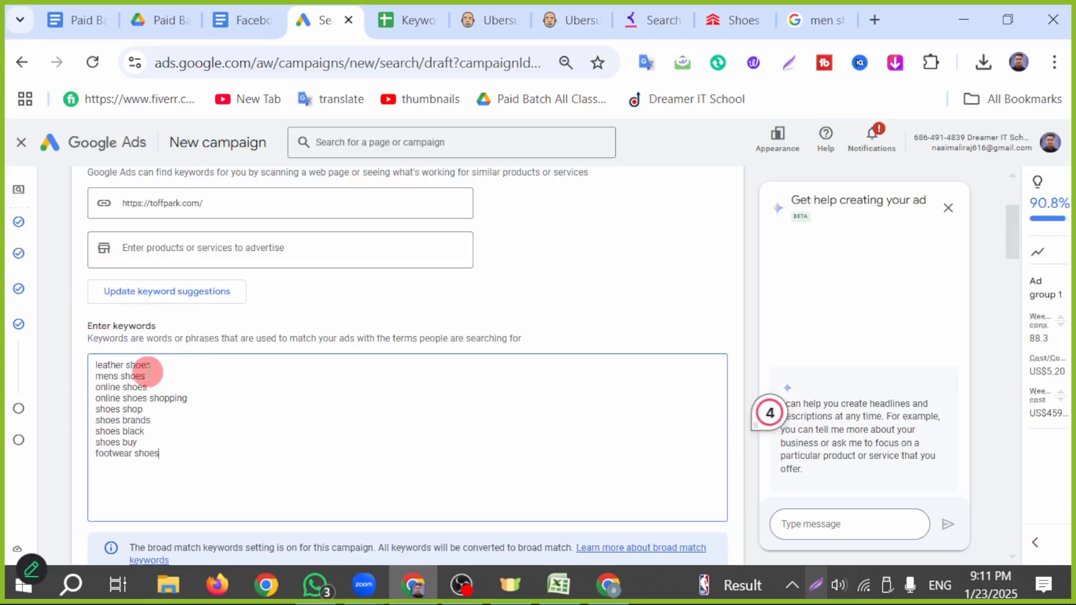
mouse_move(179, 361)
left_mouse_down()
mouse_move(84, 293)
mouse_move(78, 274)
left_mouse_up()
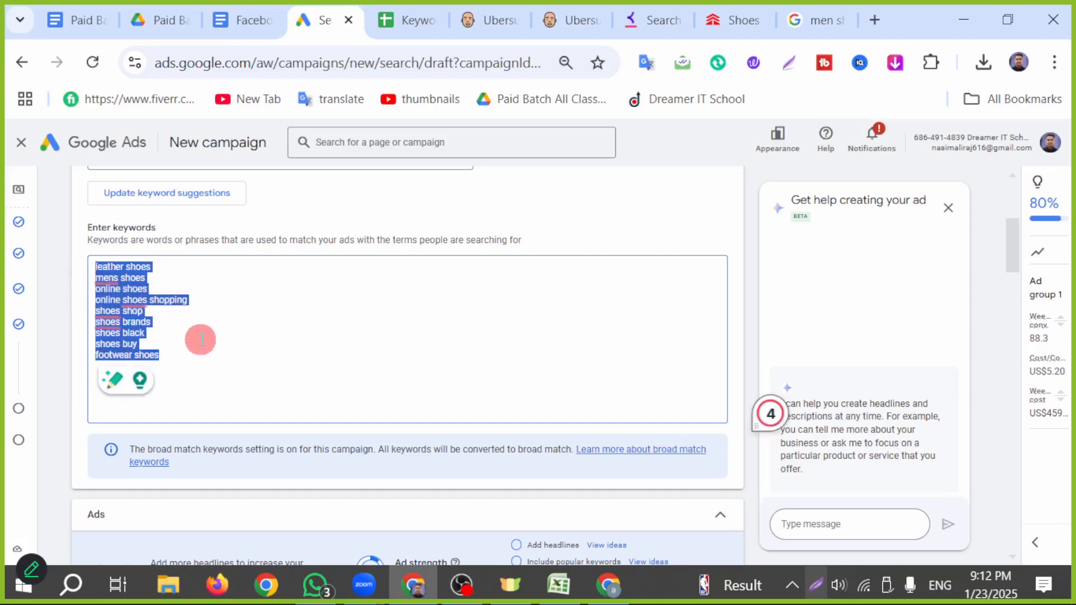
key("ctrl+x")
- Switch to the Keyword Reserach spreadsheet and look through the researched keyword names
left_click(411, 20)
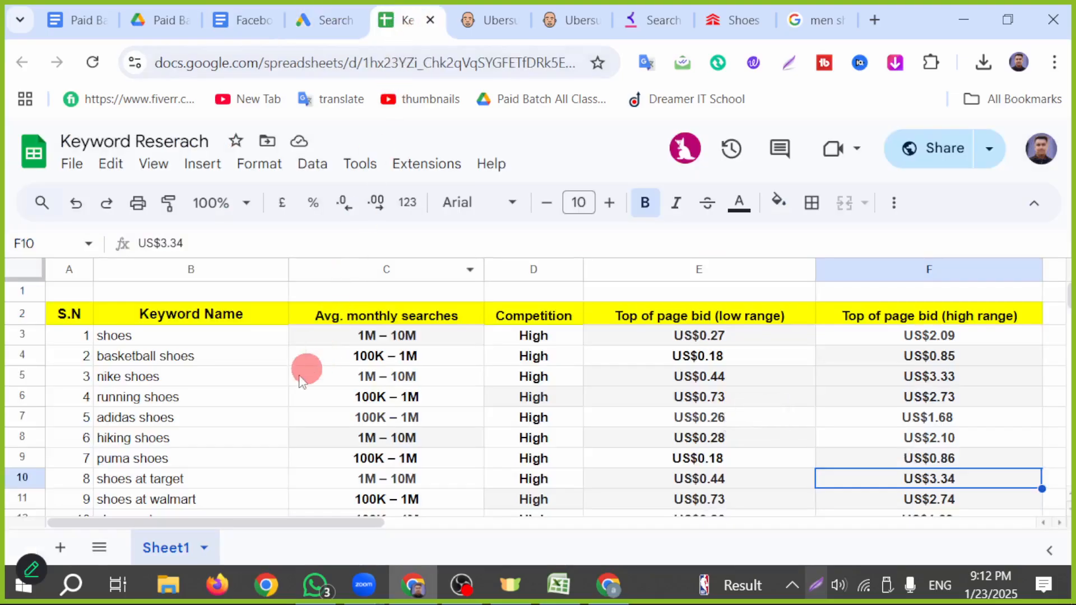
scroll(216, 407, "down", 3)
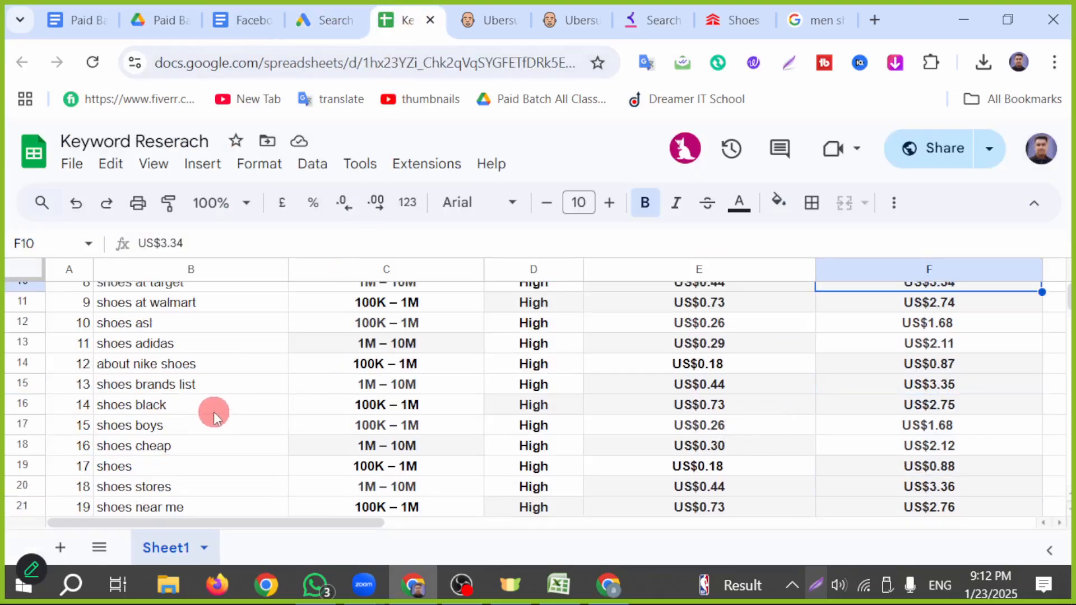
scroll(216, 415, "down", 3)
scroll(215, 424, "up", 3)
scroll(261, 473, "up", 3)
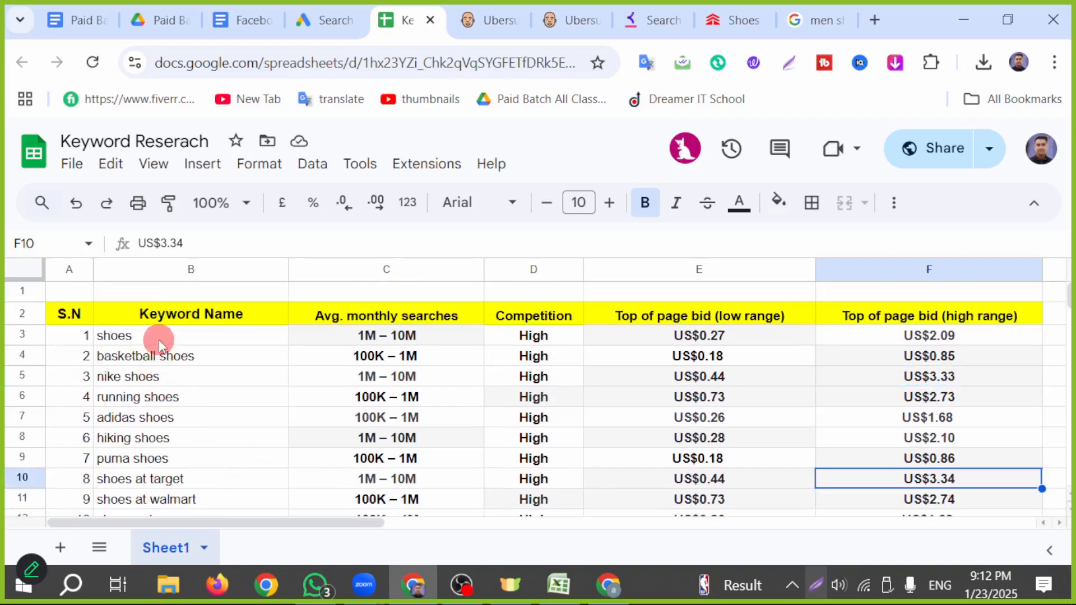
- Copy the keyword names in cells B3:B17, from "shoes" to "shoes boys"
left_click_drag(159, 340, 216, 378)
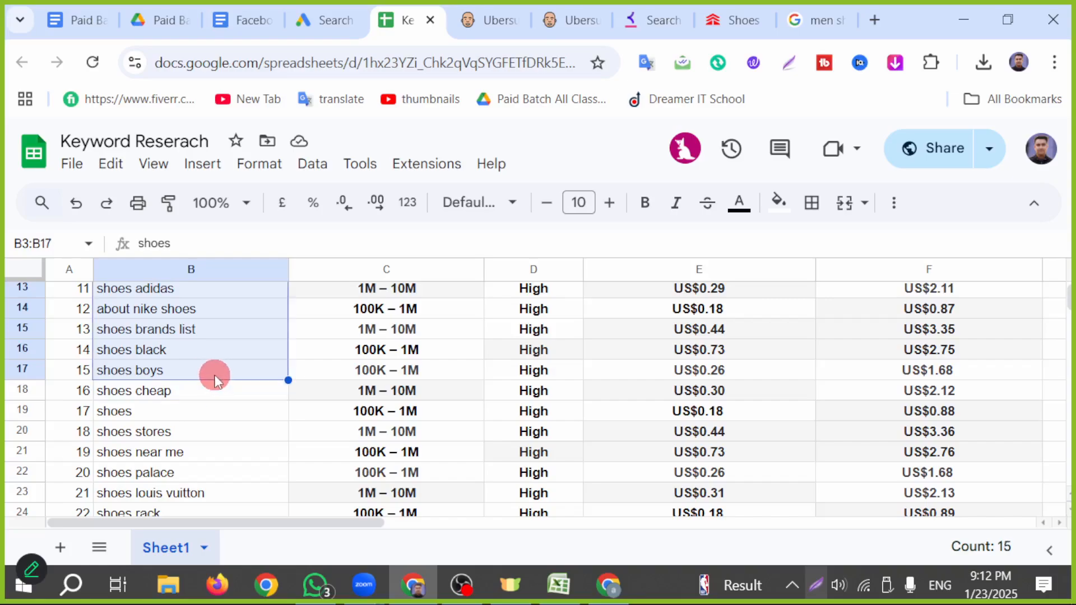
key("ctrl+c")
scroll(219, 381, "up", 5)
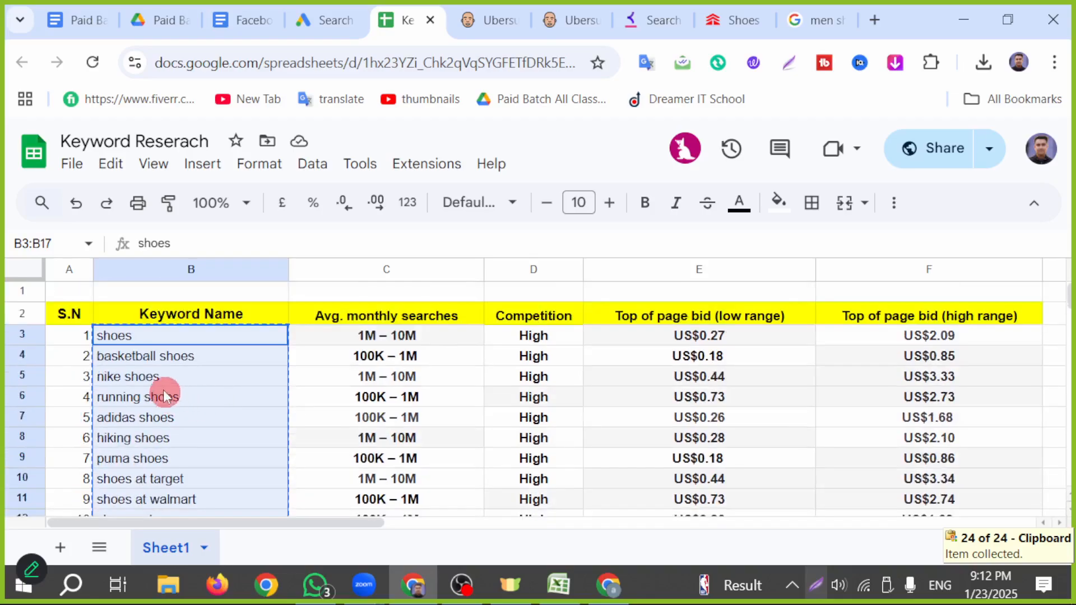
- Copy the keyword names in cells B29:B48, from "shoes mary janes" to "shoes for standing all day"
scroll(168, 446, "down", 2)
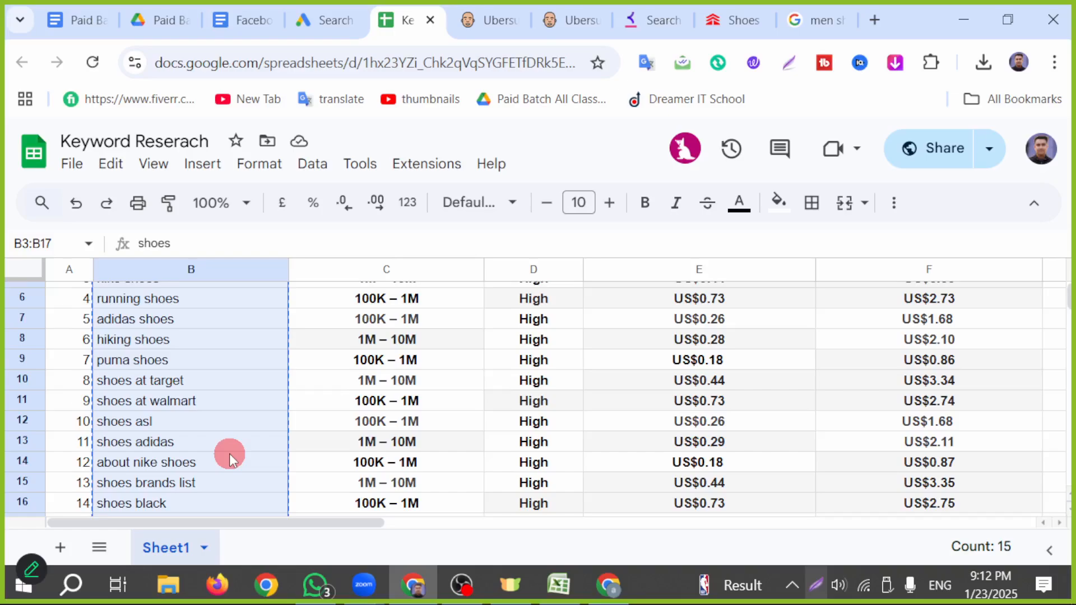
scroll(230, 453, "down", 5)
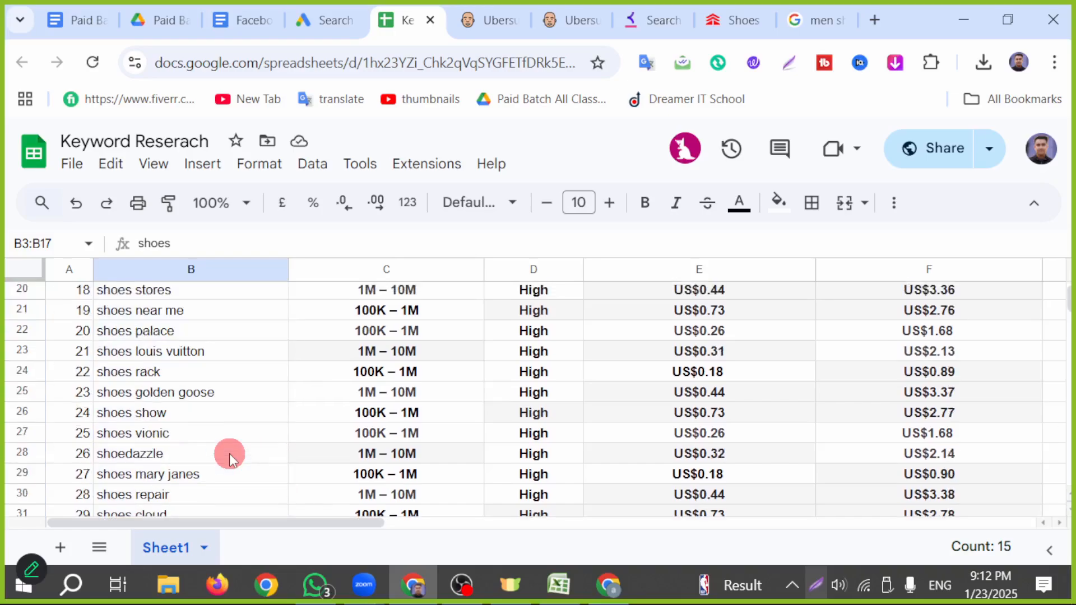
scroll(229, 452, "down", 5)
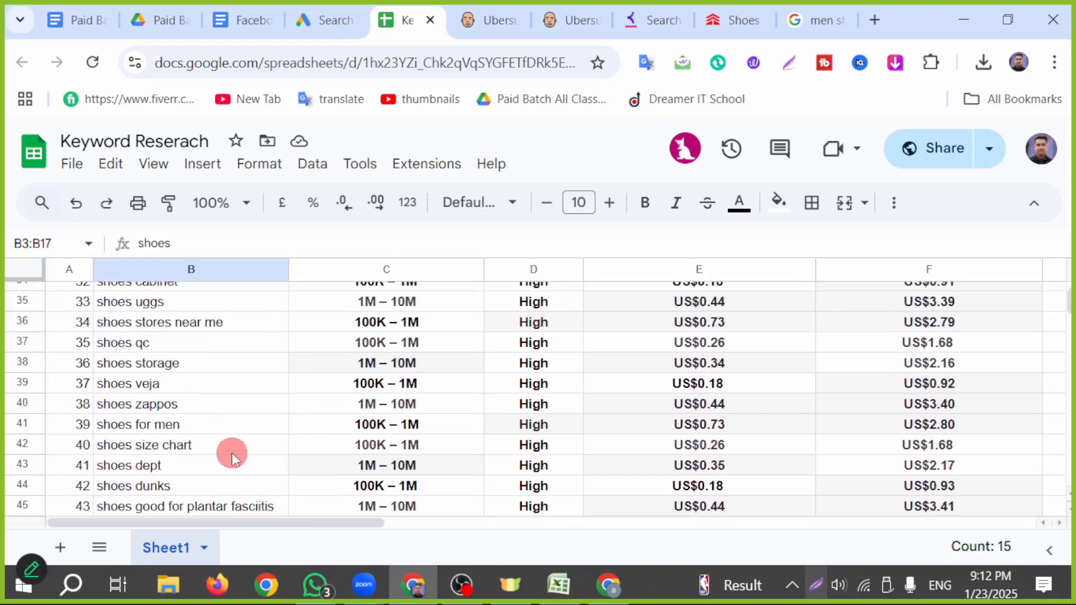
scroll(230, 453, "up", 2)
scroll(194, 415, "down", 3)
scroll(196, 395, "down", 2)
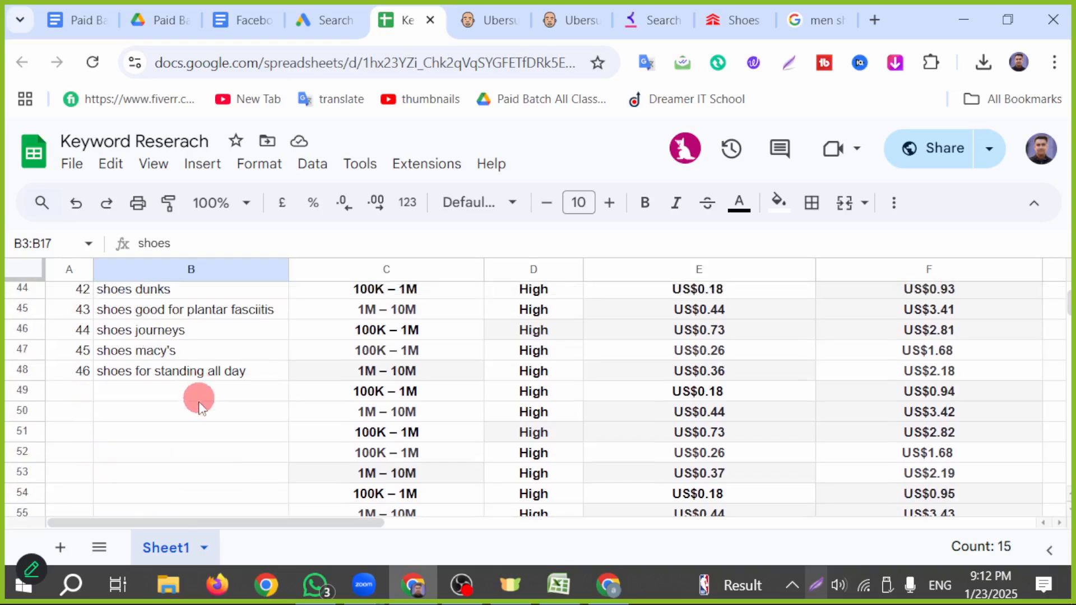
left_click_drag(240, 374, 156, 374)
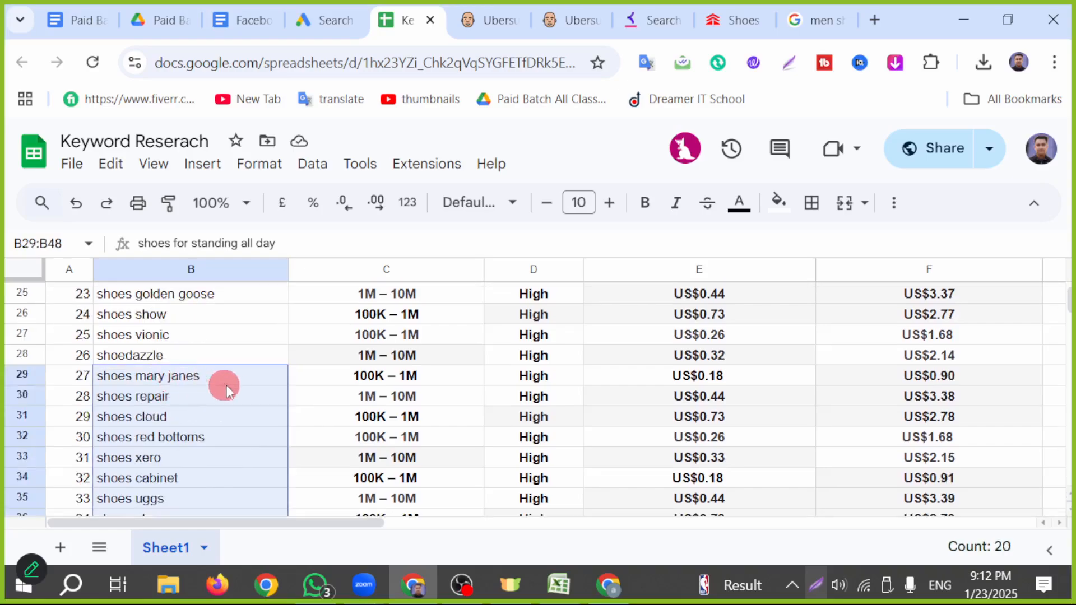
key("ctrl+c")
- Return to the Google Ads campaign draft, paste the copied keywords into Ad group 1's keyword box, and check the list
left_click(336, 17)
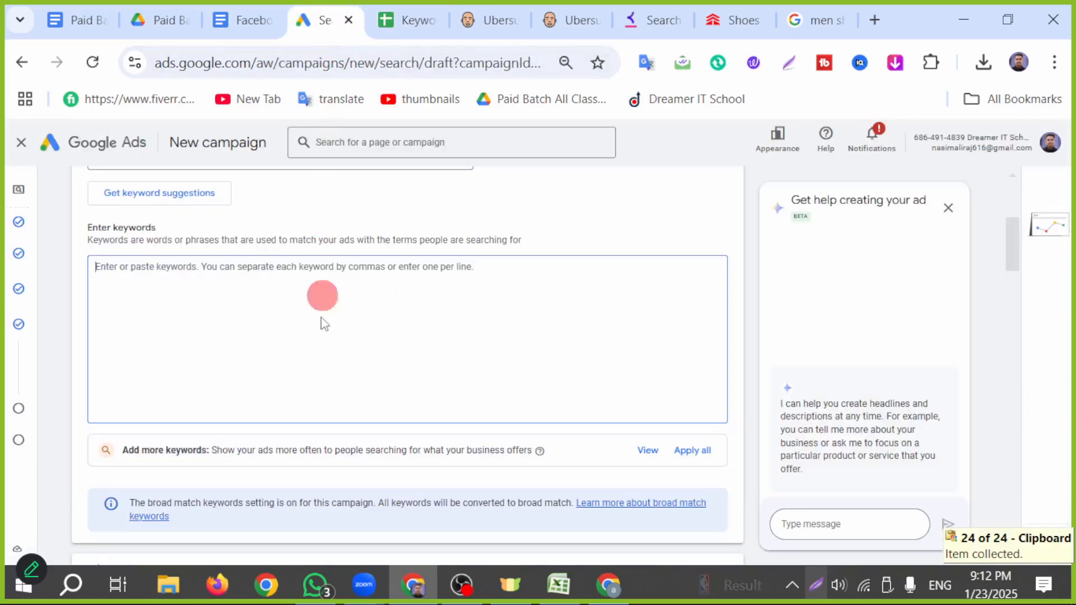
left_click(206, 304)
key("ctrl+v")
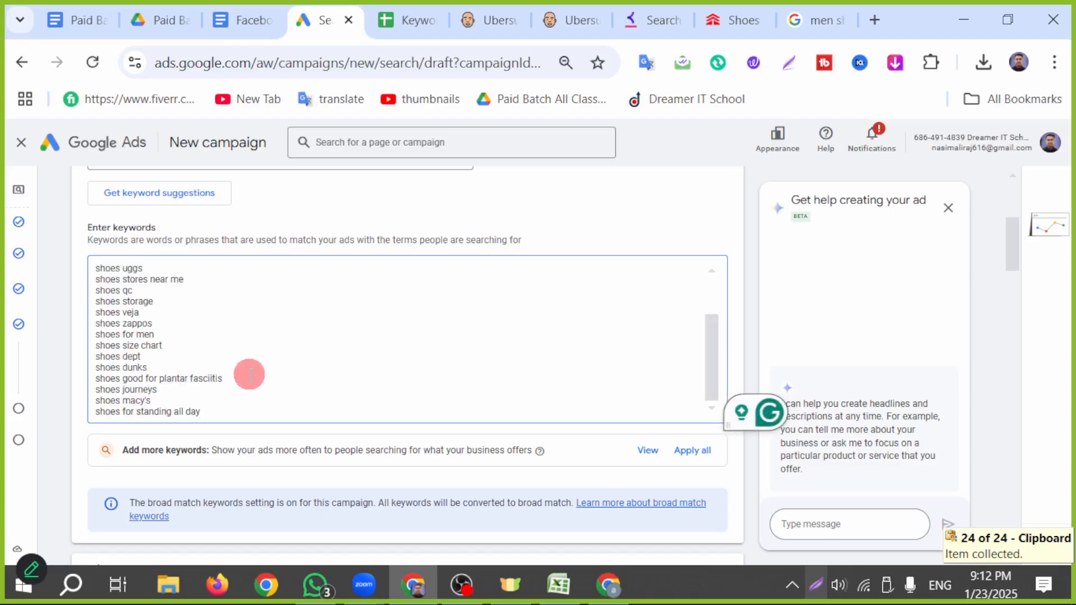
scroll(561, 289, "down", 2)
scroll(527, 286, "up", 4)
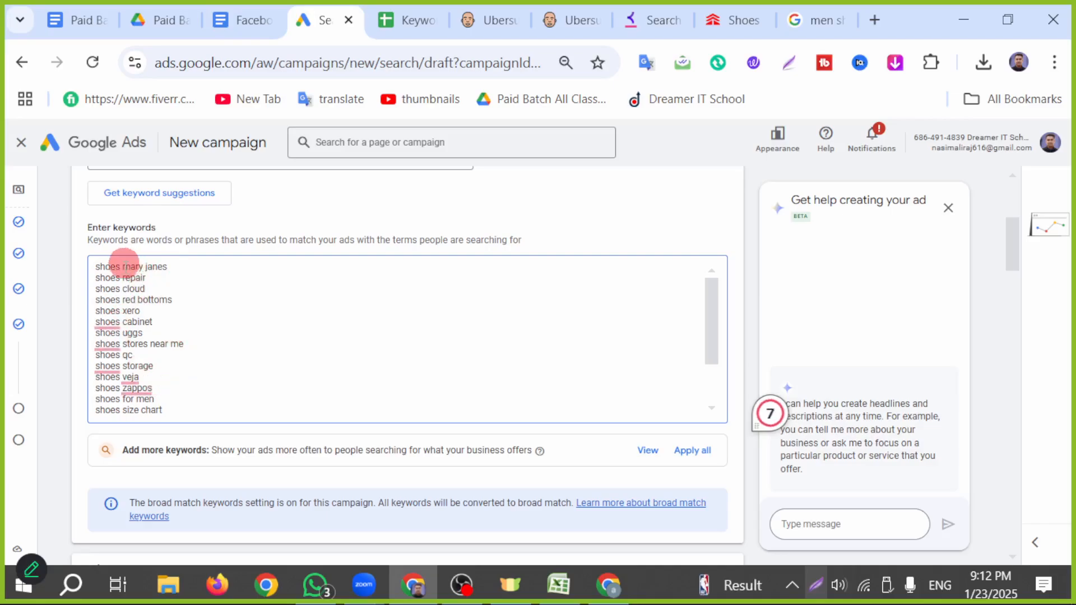
scroll(127, 320, "down", 4)
scroll(120, 317, "up", 4)
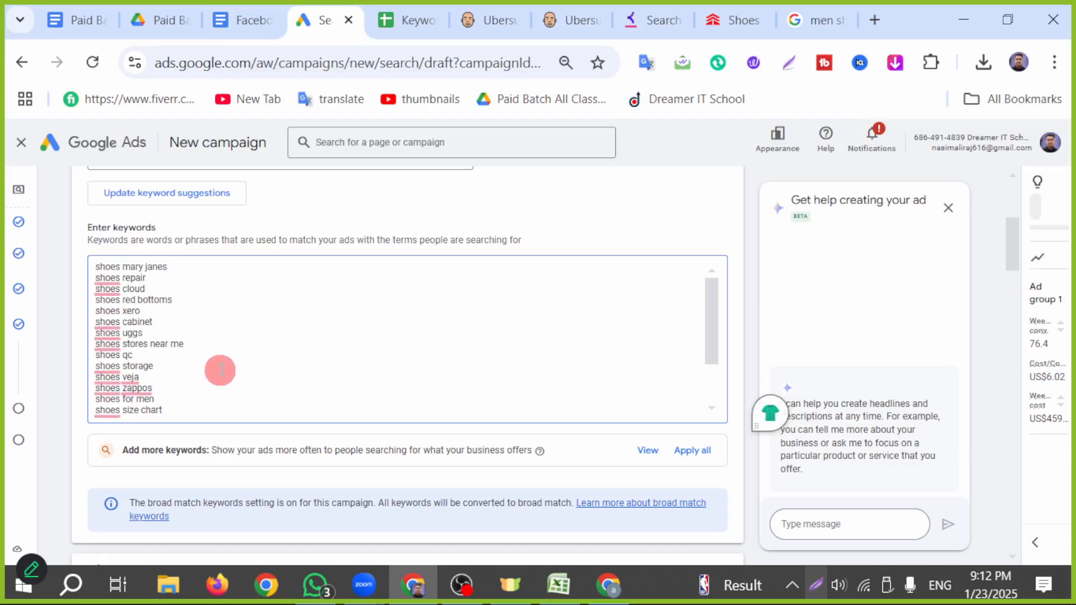
- Examine the ad section's strength suggestions, preview, final URL, display path, calls, headlines and descriptions
scroll(125, 280, "down", 8)
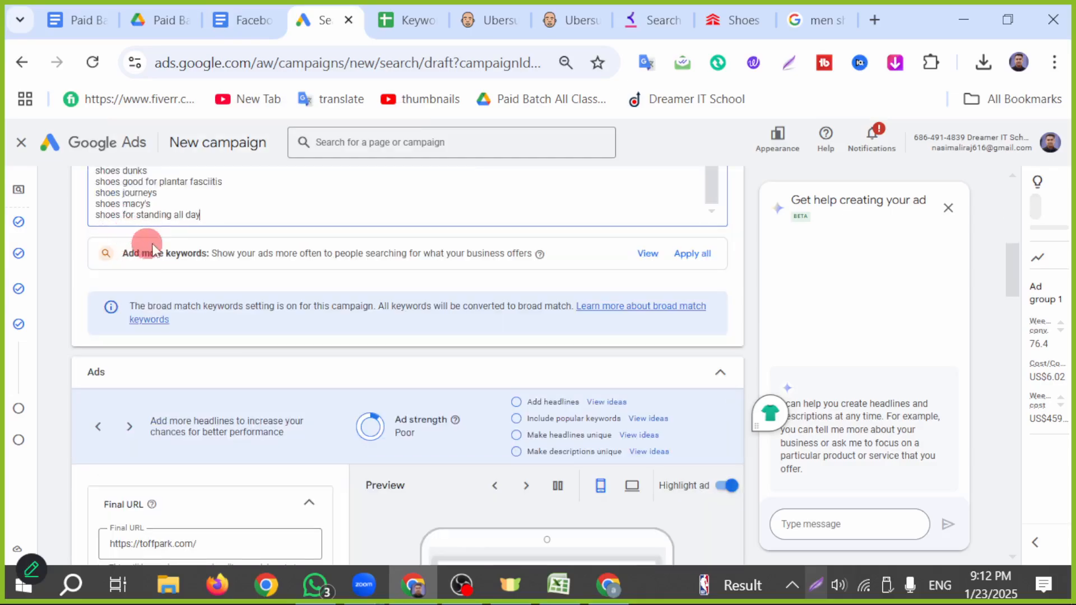
scroll(417, 316, "down", 2)
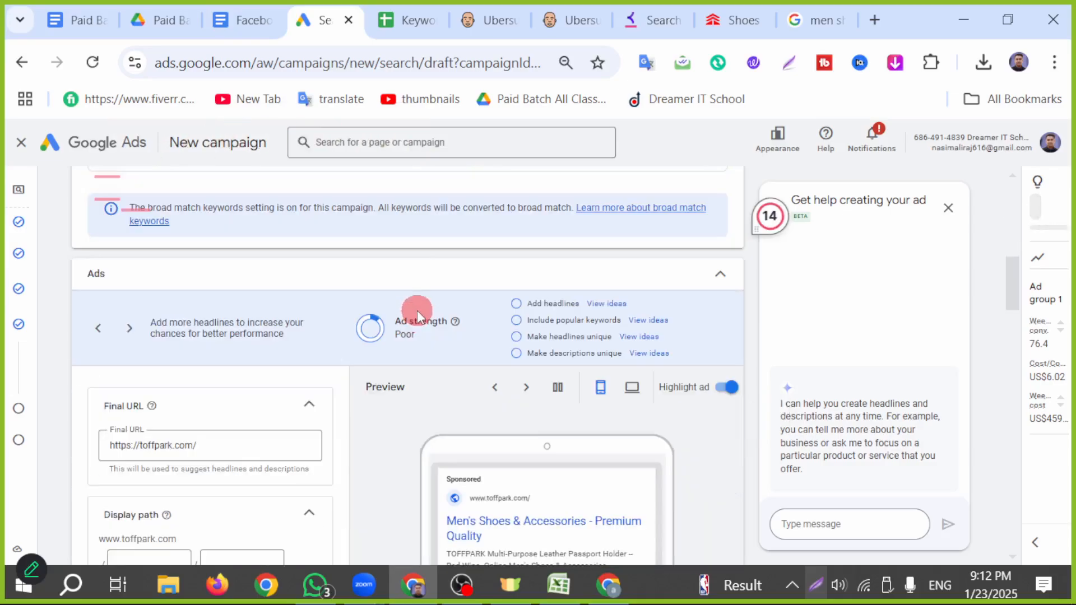
scroll(417, 314, "up", 2)
scroll(420, 308, "up", 2)
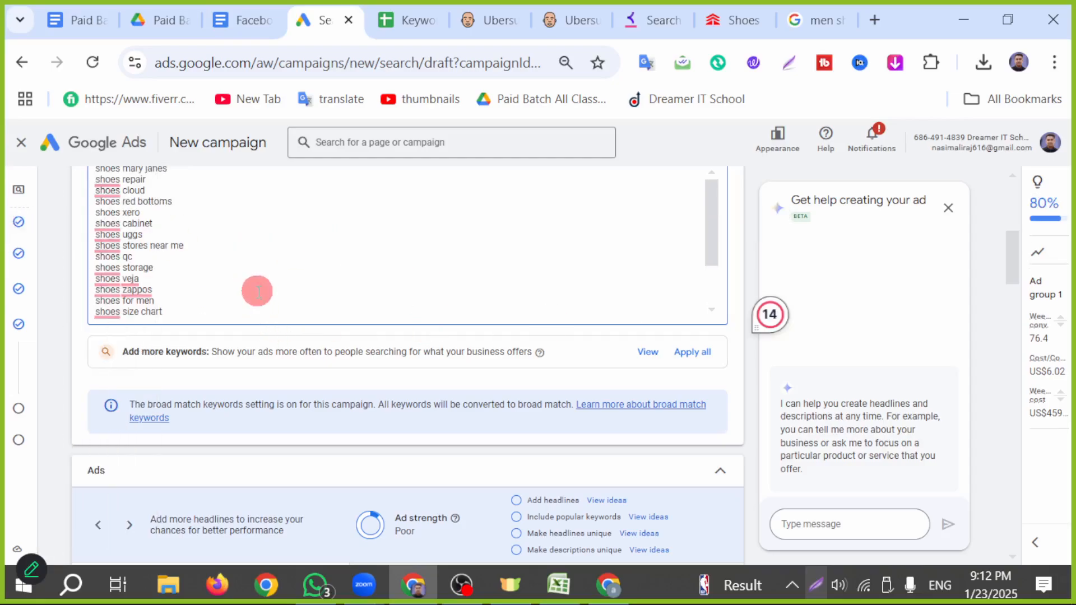
scroll(338, 403, "down", 4)
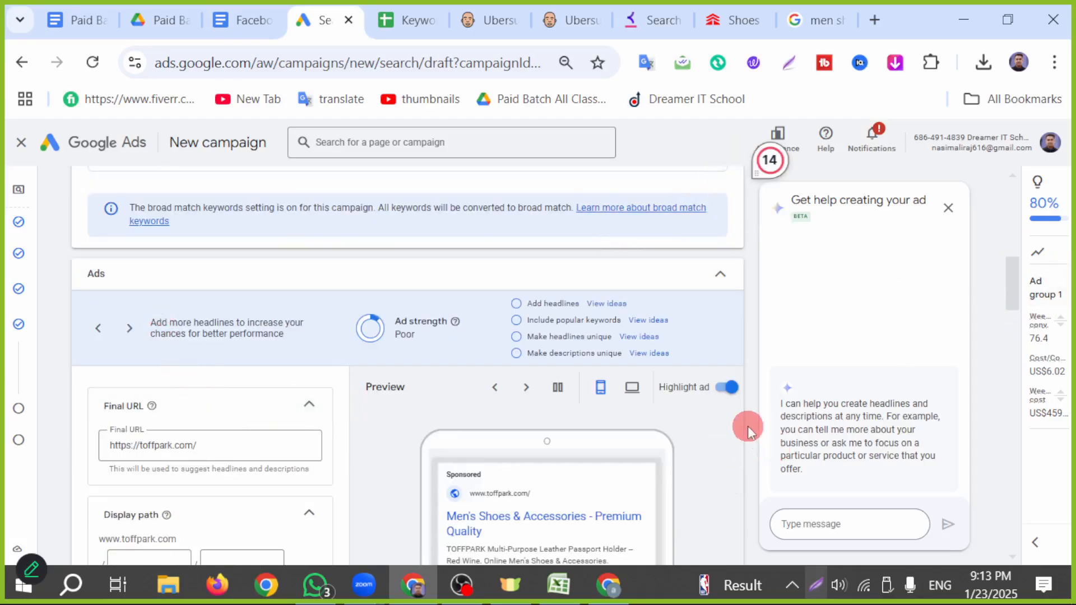
scroll(670, 423, "down", 4)
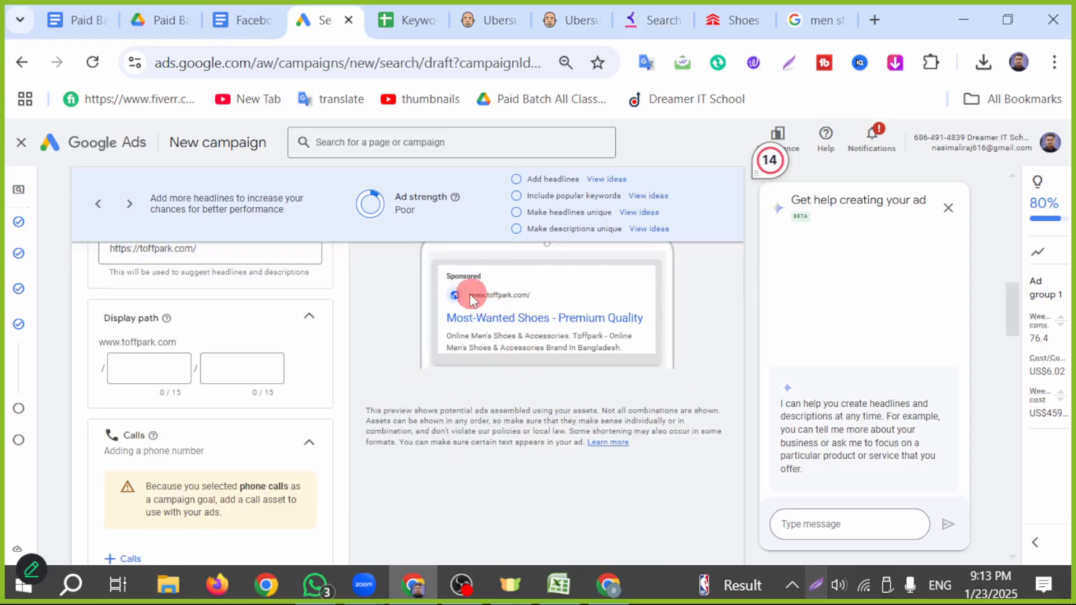
scroll(284, 408, "down", 4)
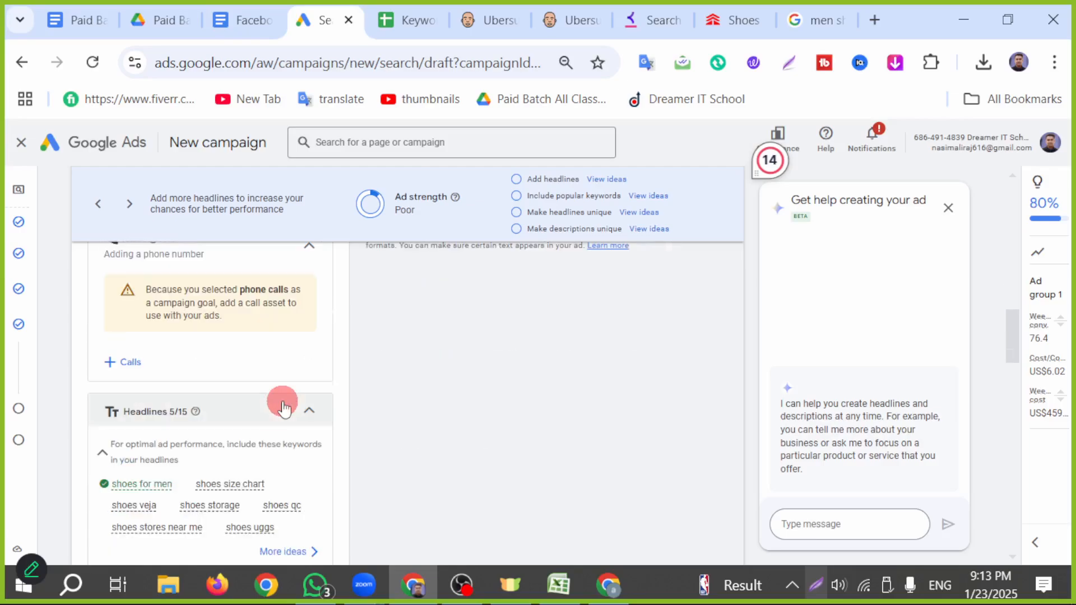
scroll(284, 409, "down", 2)
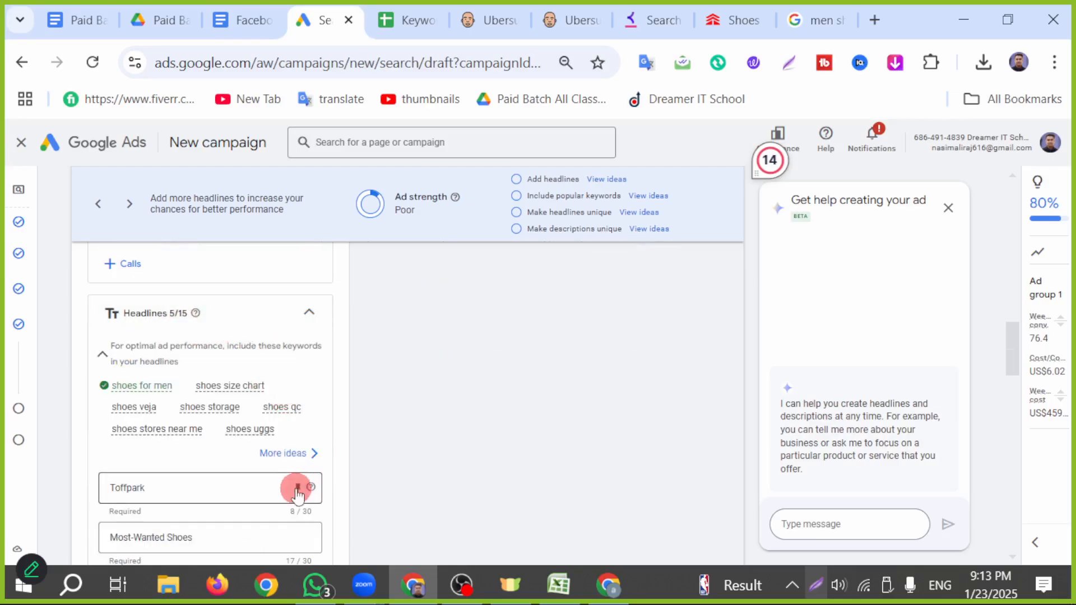
scroll(295, 488, "down", 10)
scroll(257, 486, "up", 2)
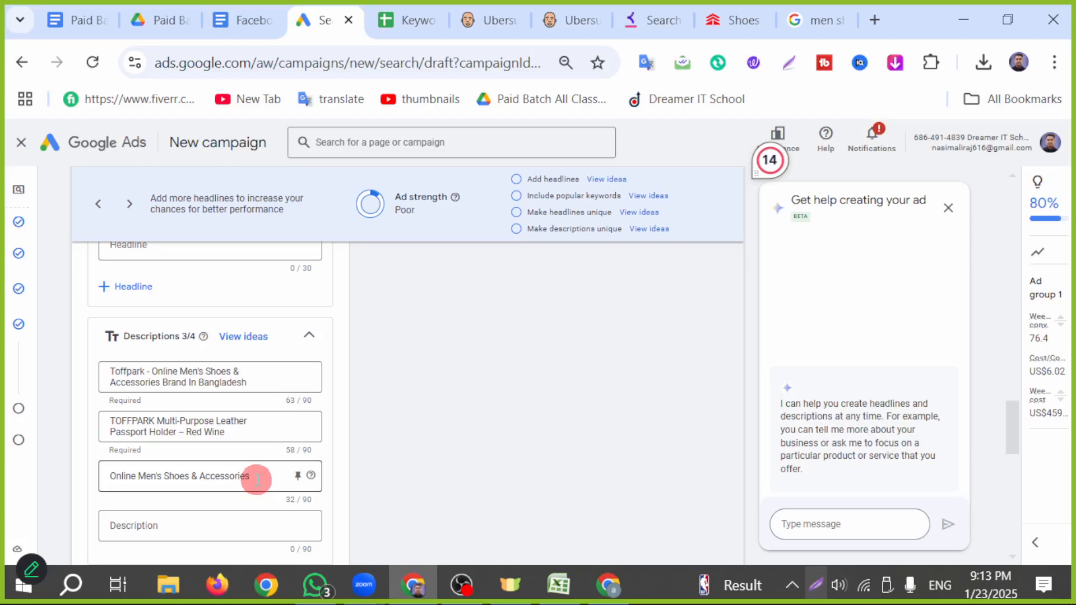
scroll(255, 482, "down", 6)
scroll(253, 473, "up", 7)
scroll(244, 468, "up", 12)
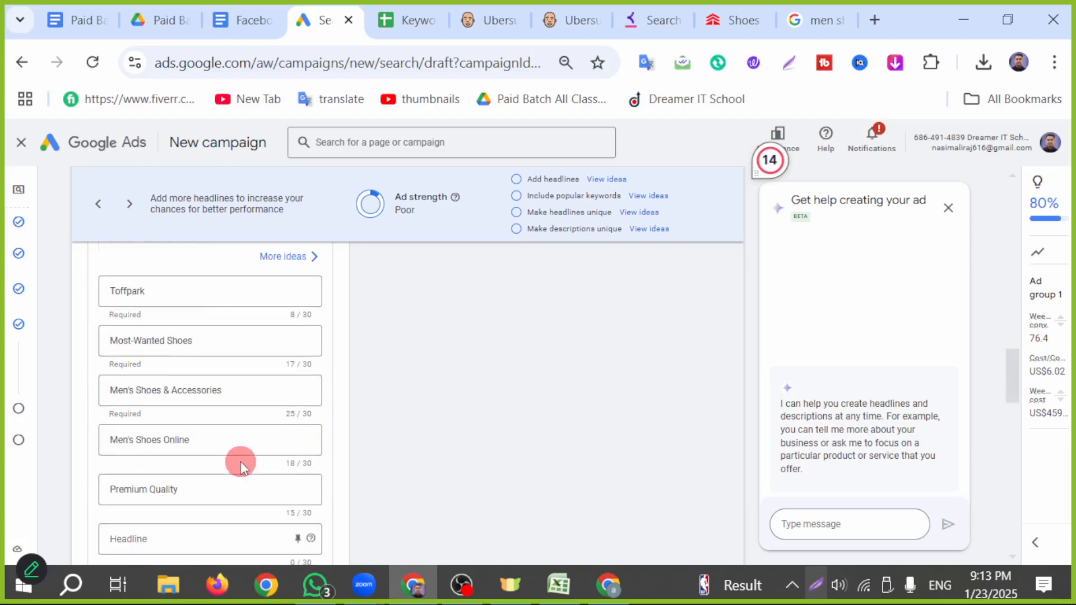
- Examine the ad's sitelinks, callouts and further asset types, and recheck the whole ad group form back up to the keywords
scroll(239, 467, "down", 15)
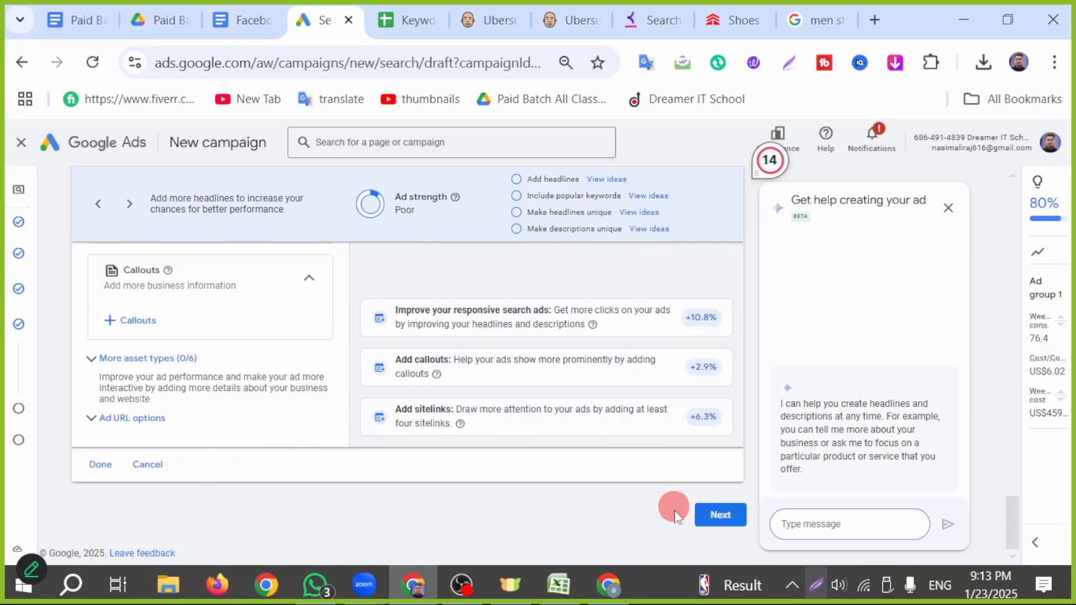
scroll(348, 402, "up", 3)
scroll(344, 402, "down", 3)
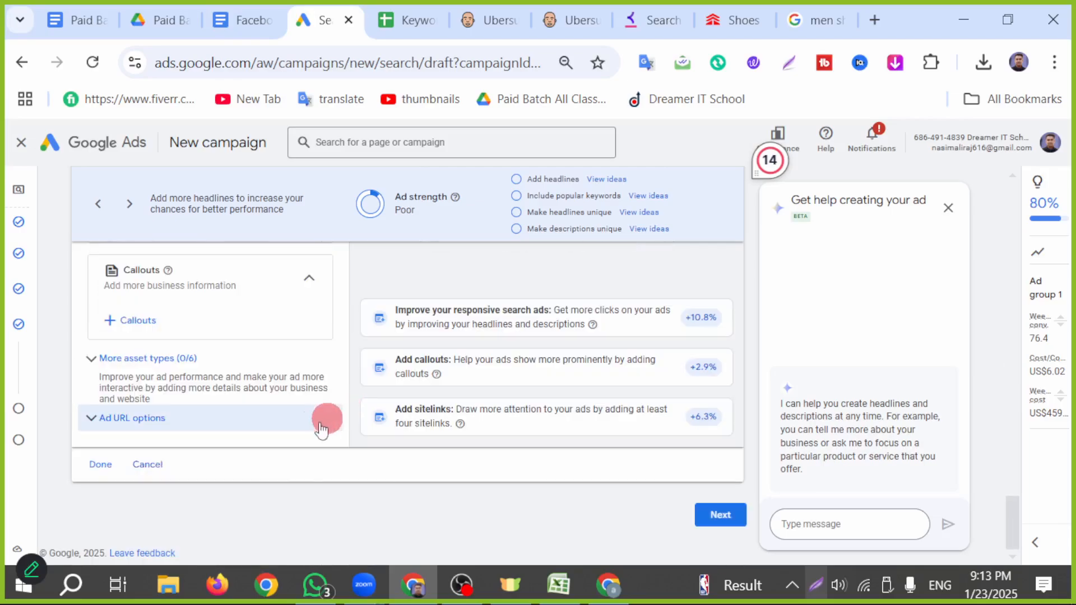
scroll(279, 428, "up", 8)
scroll(219, 426, "up", 8)
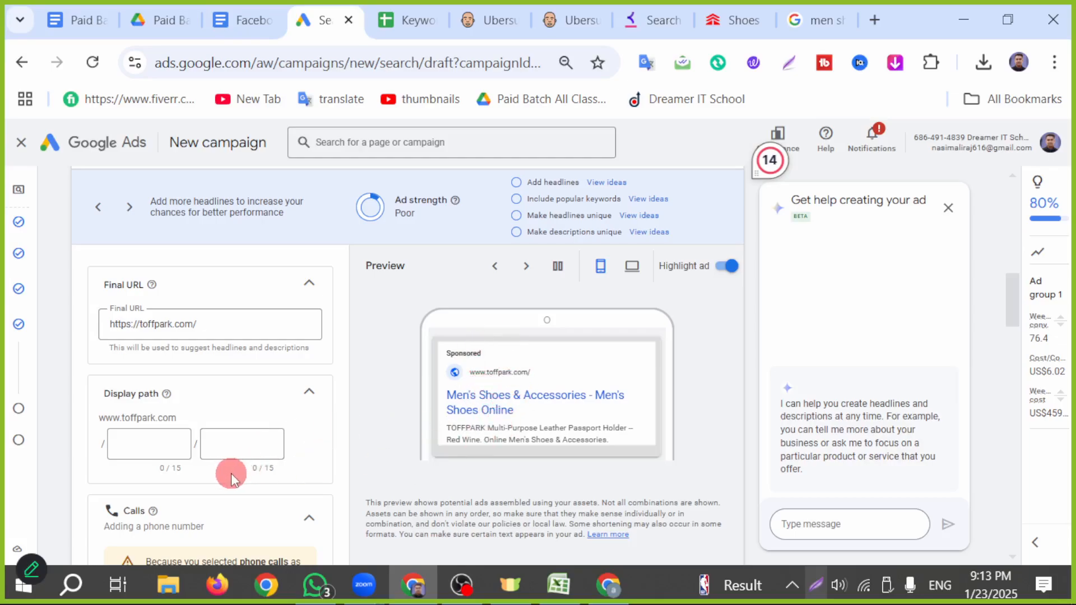
scroll(281, 401, "down", 15)
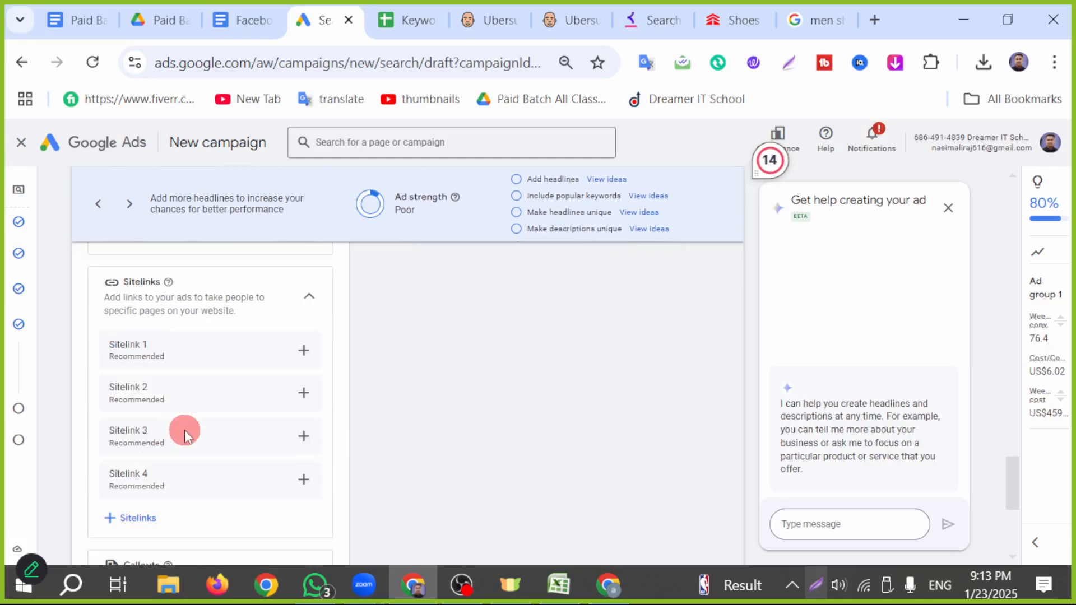
scroll(185, 435, "down", 5)
scroll(188, 436, "up", 20)
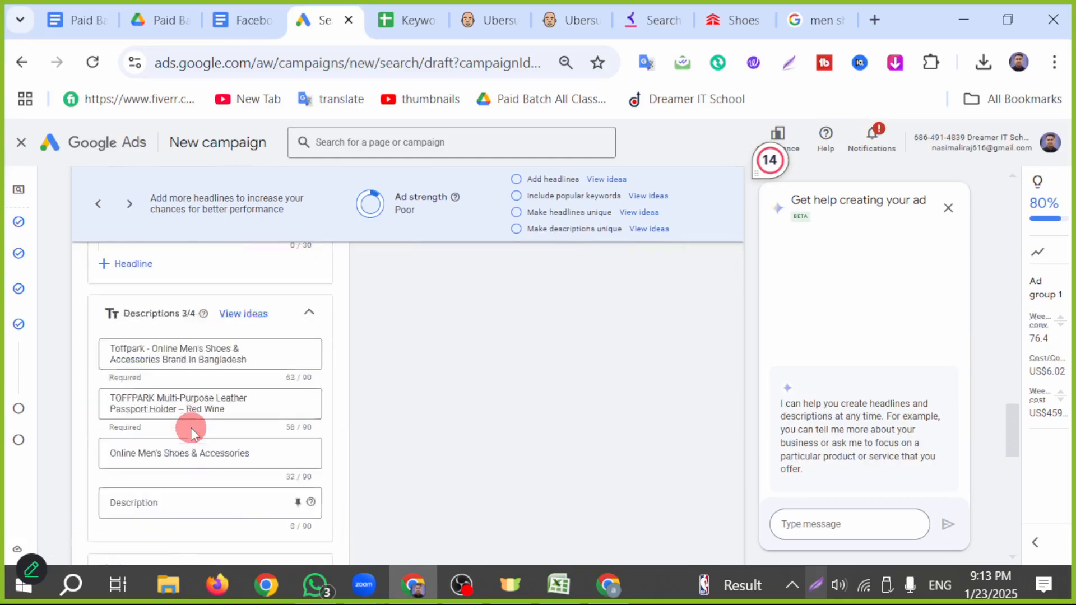
scroll(213, 480, "up", 5)
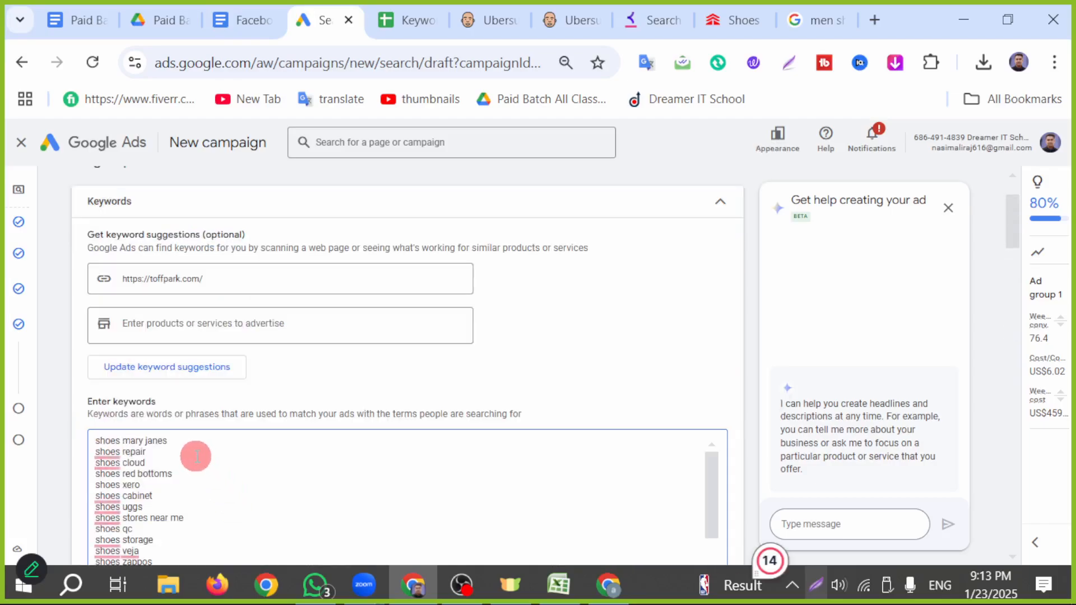
- Recheck the pasted list in the keyword box through "shoes for standing all day", and look over the ad's asset sections
scroll(232, 498, "down", 4)
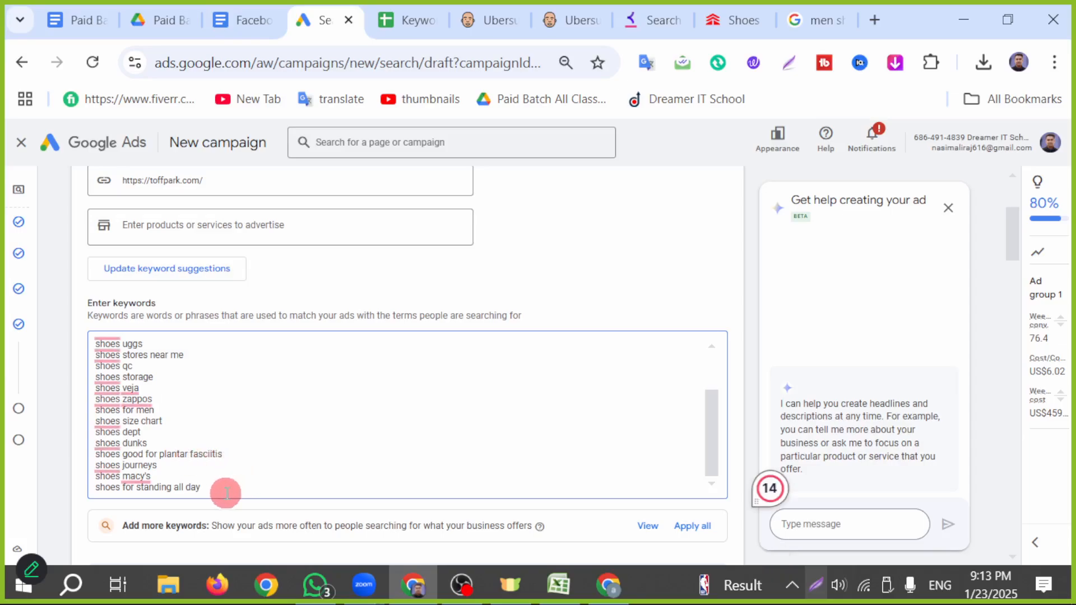
left_click_drag(213, 488, 96, 367)
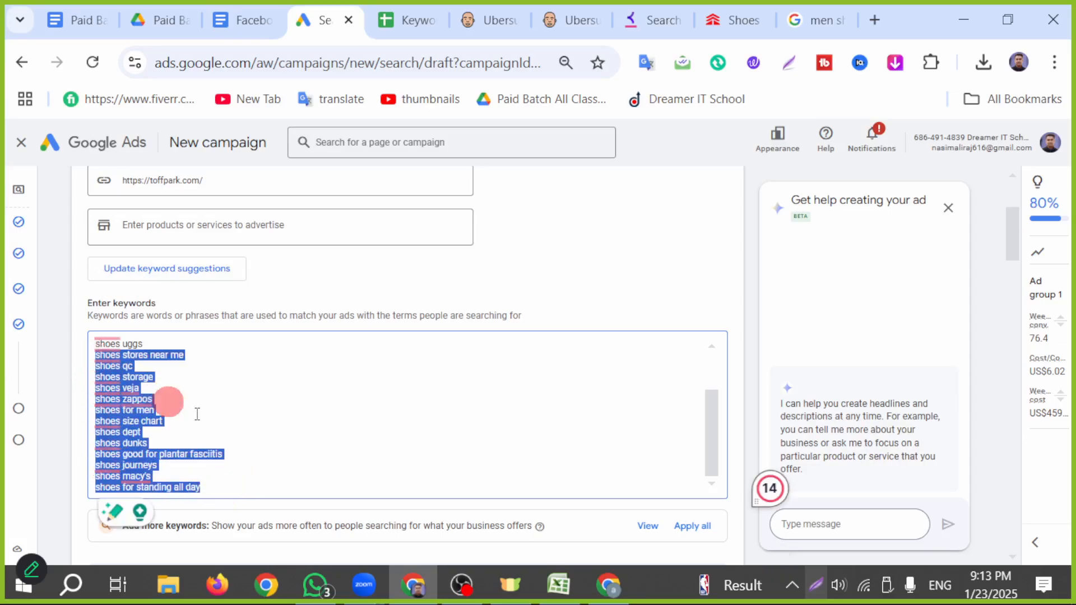
left_click(225, 424)
scroll(288, 432, "down", 2)
scroll(386, 362, "down", 10)
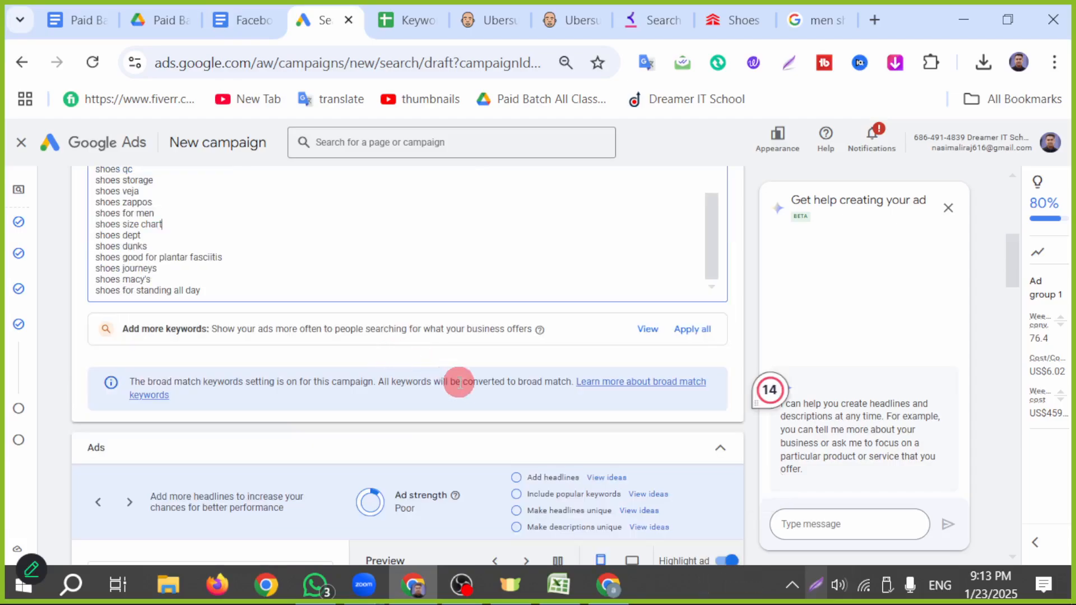
scroll(583, 291, "down", 10)
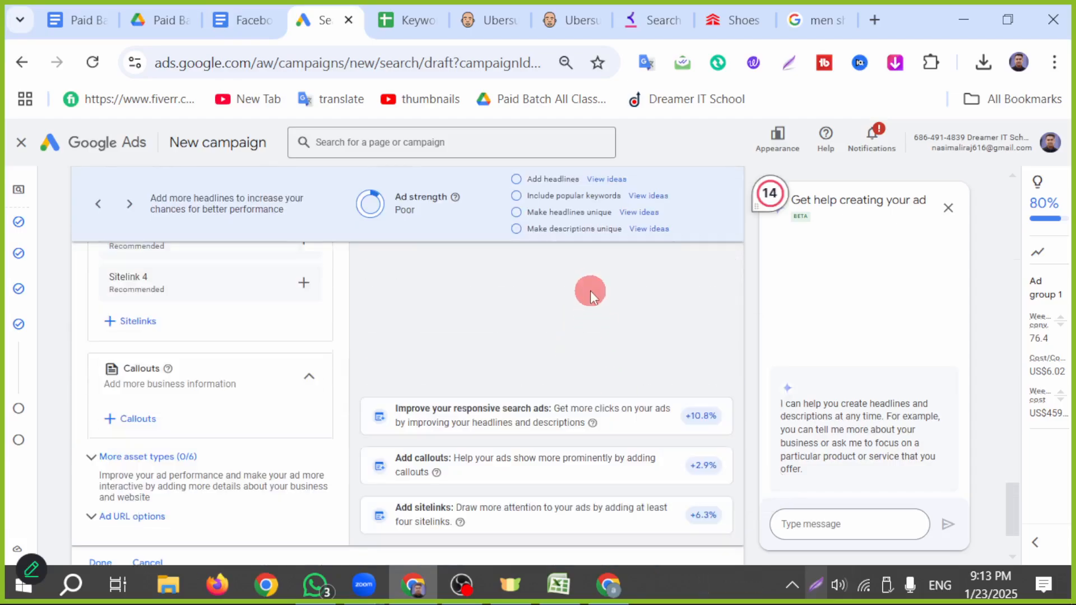
- Advance to the budget, cancel the identity confirmation, and continue to the campaign review with the recommended US$65.66 daily budget
left_click(720, 513)
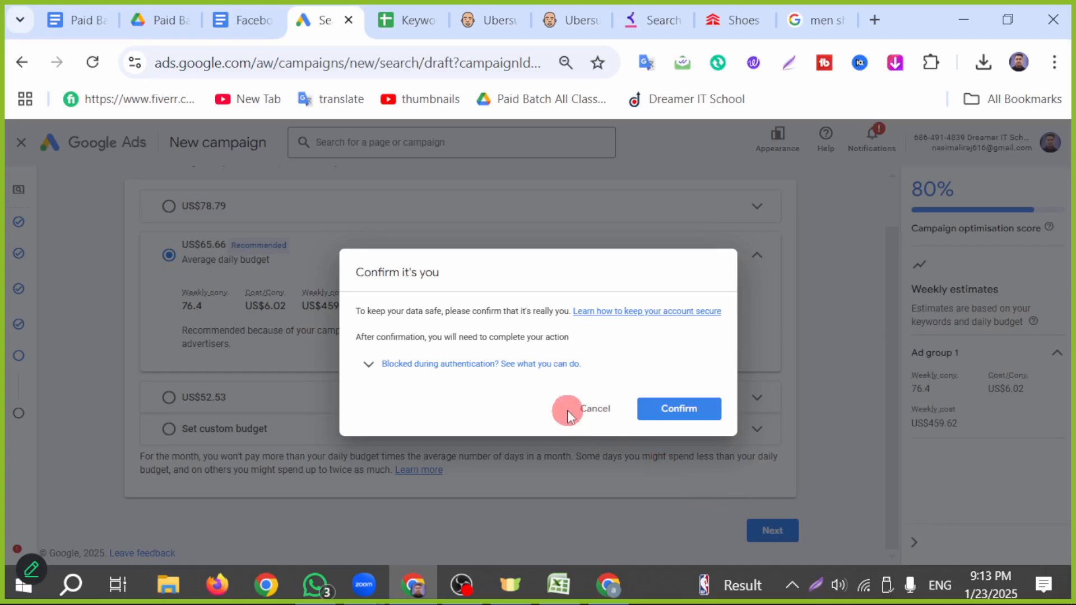
left_click(569, 410)
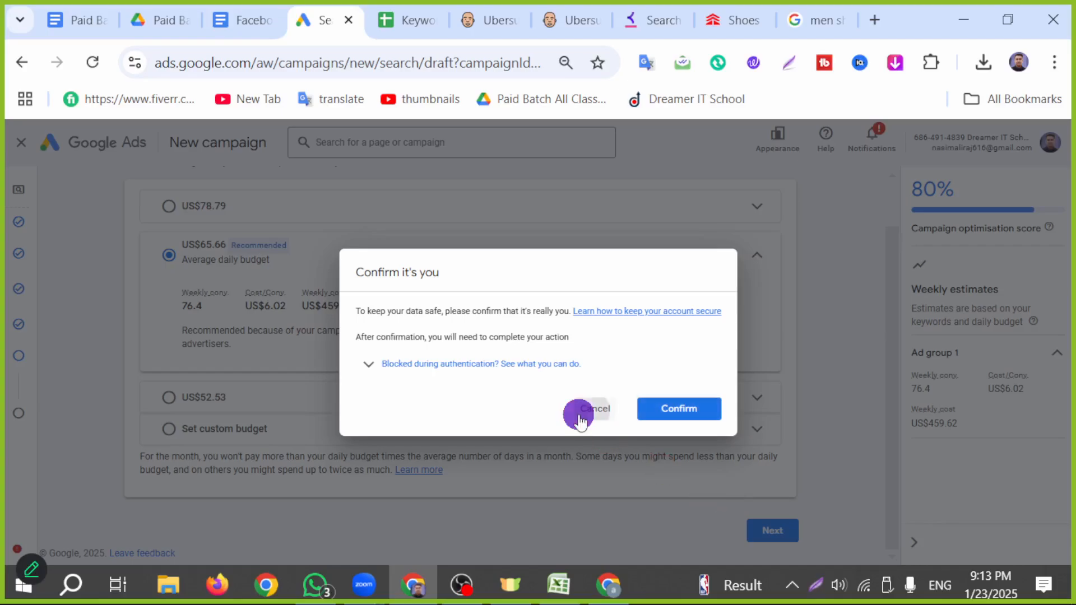
left_click(774, 531)
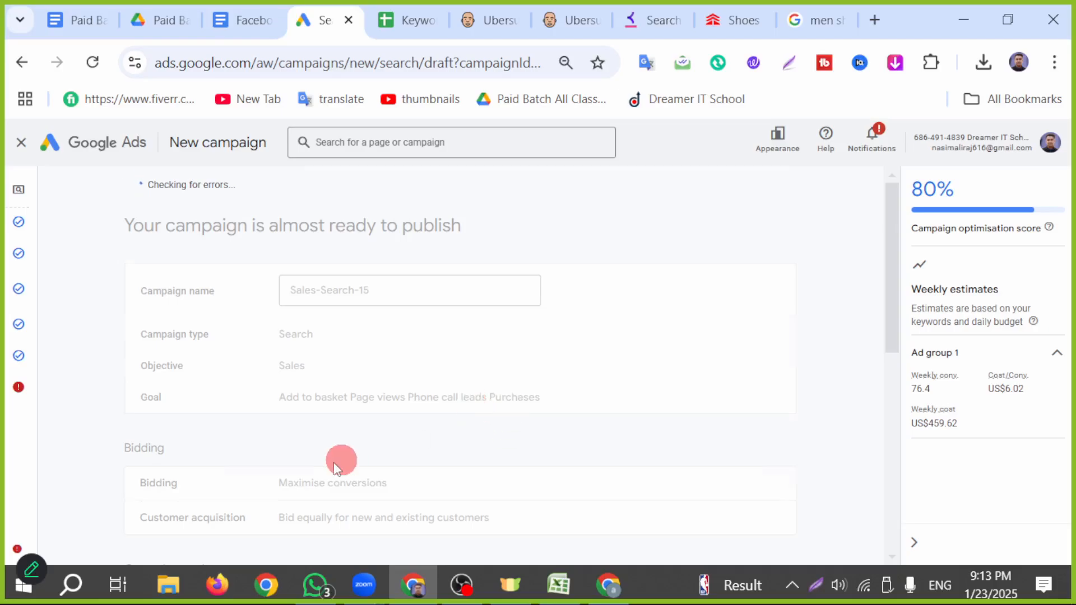
- Examine the campaign review summary and outline its Keywords row with a red rectangle in the screenshot tool, discarding the capture
scroll(335, 472, "down", 10)
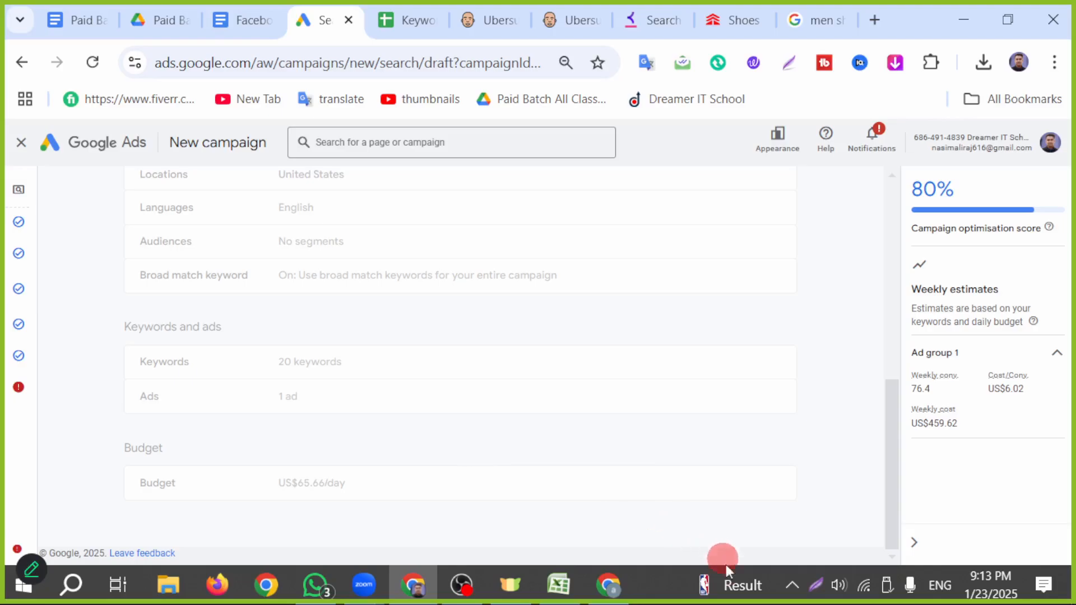
left_click(813, 586)
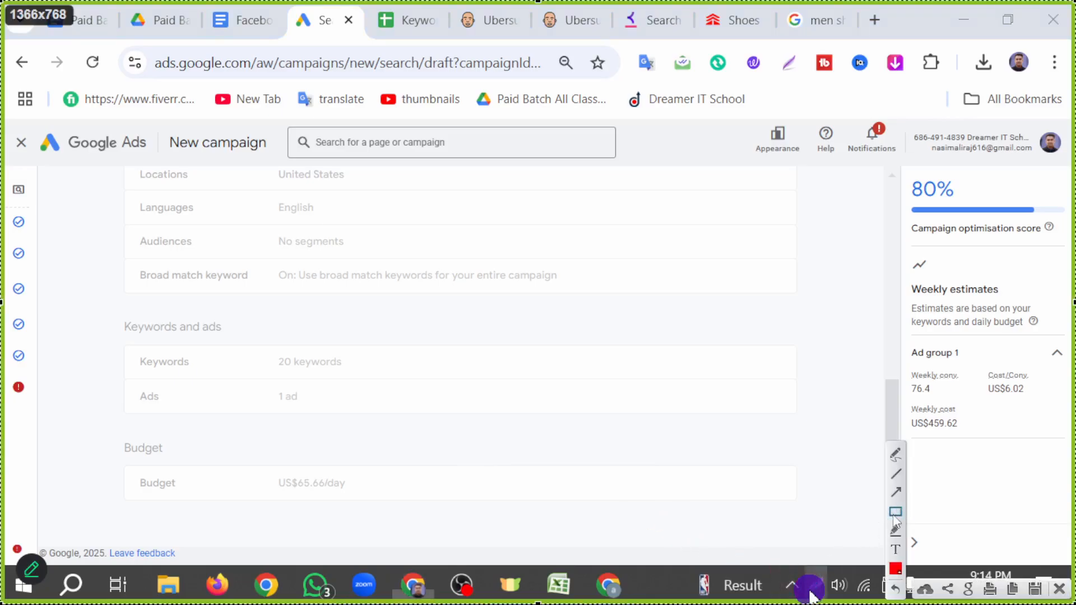
mouse_move(129, 344)
left_mouse_down()
mouse_move(259, 391)
mouse_move(392, 376)
left_mouse_up()
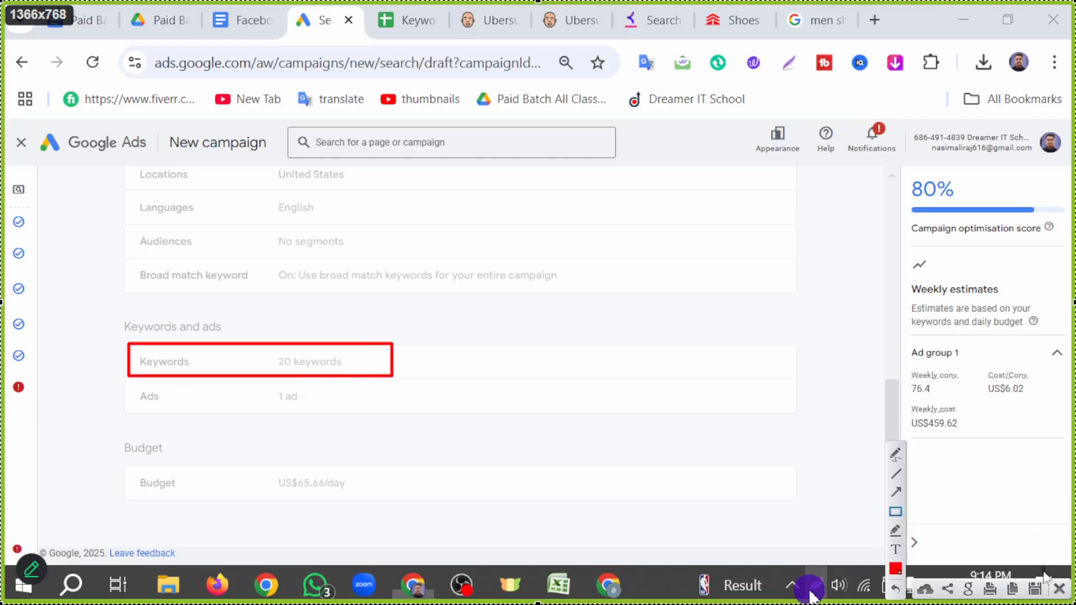
left_click(813, 588)
scroll(434, 394, "up", 6)
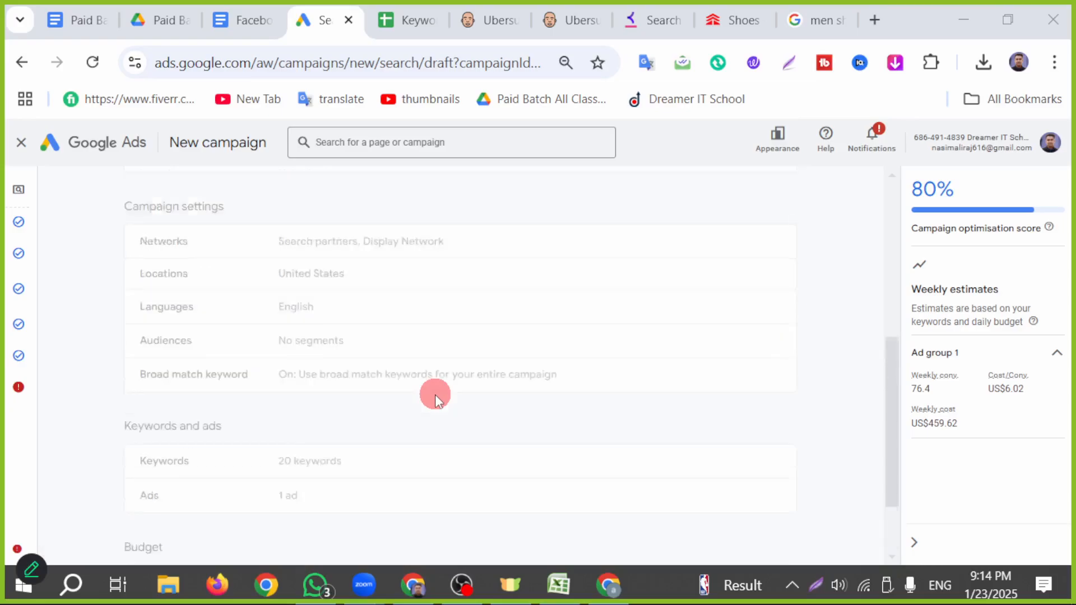
scroll(406, 416, "down", 5)
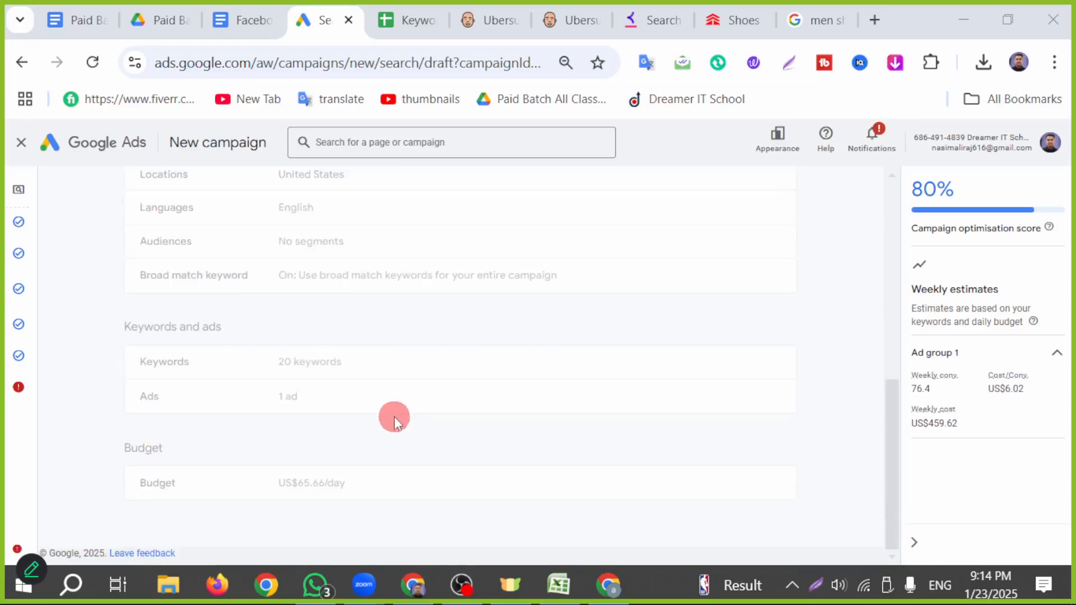
scroll(392, 420, "up", 6)
- Reopen the campaign's Keywords and ads stage, highlight the whole keyword list, and check the broad match notice and ad below
mouse_move(4, 373)
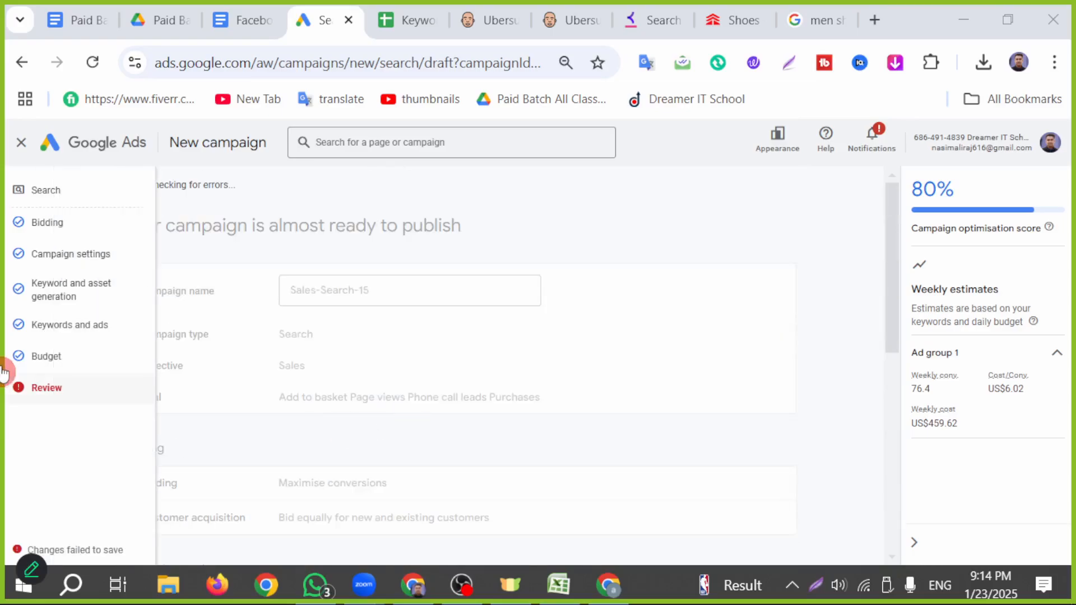
left_click(50, 338)
scroll(364, 378, "down", 2)
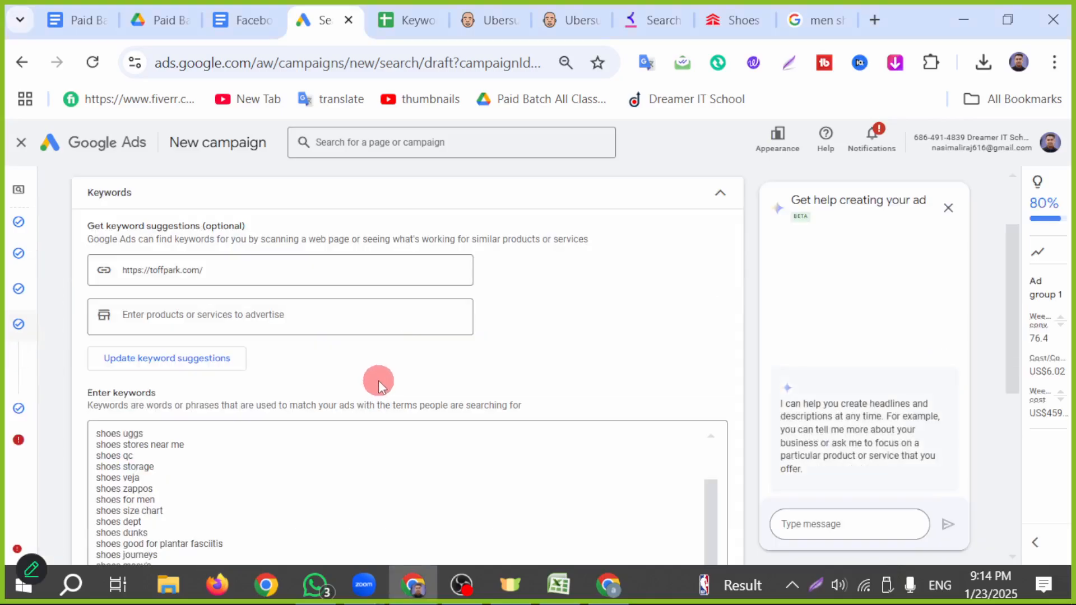
scroll(378, 381, "down", 3)
left_click_drag(228, 380, 77, 240)
scroll(169, 314, "down", 2)
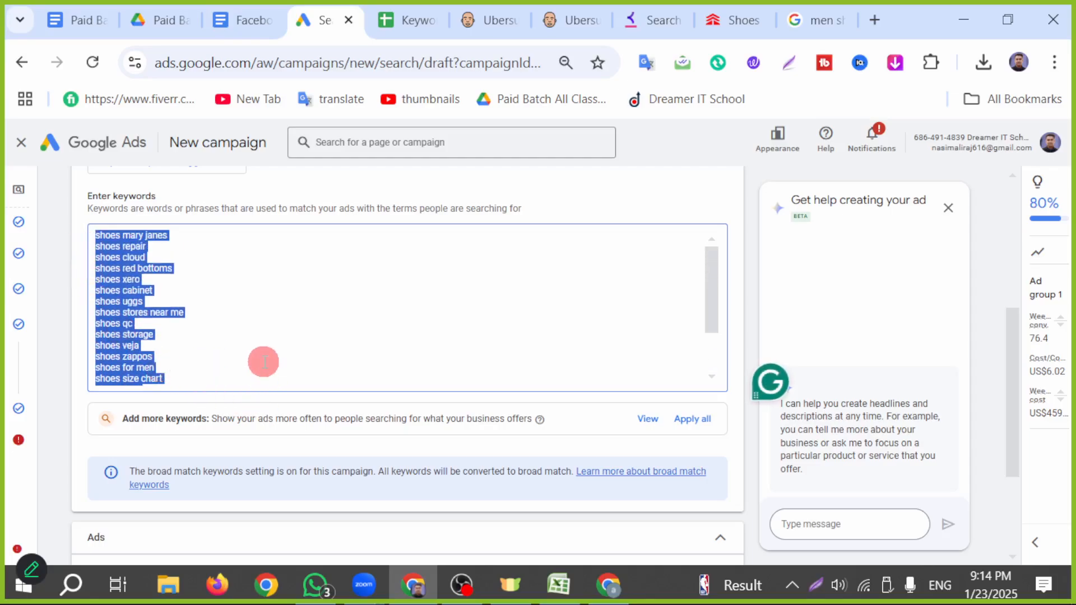
scroll(294, 384, "up", 5)
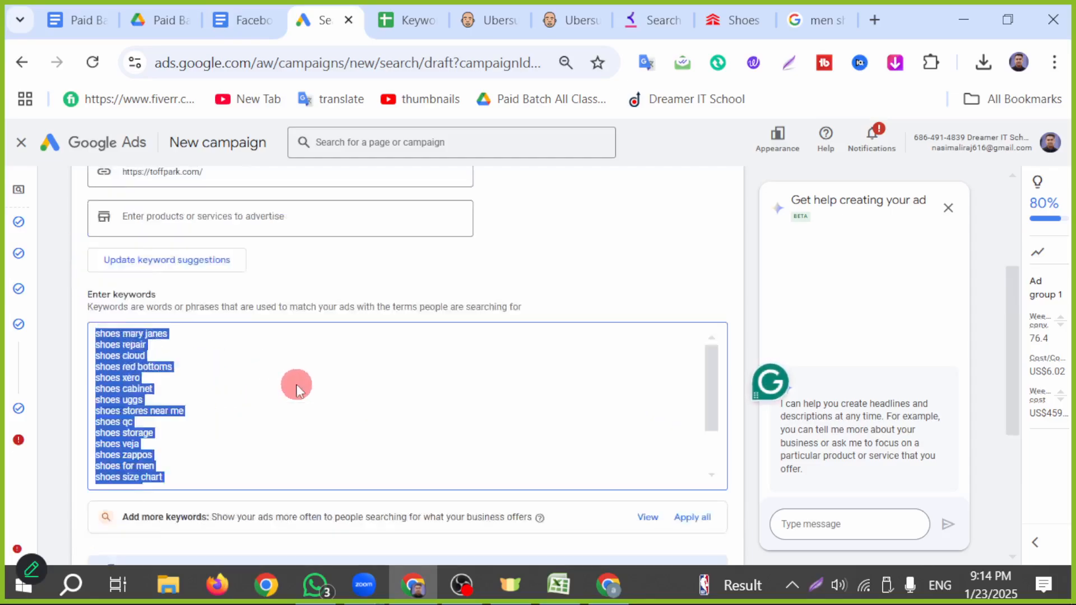
scroll(296, 385, "down", 6)
scroll(336, 404, "down", 3)
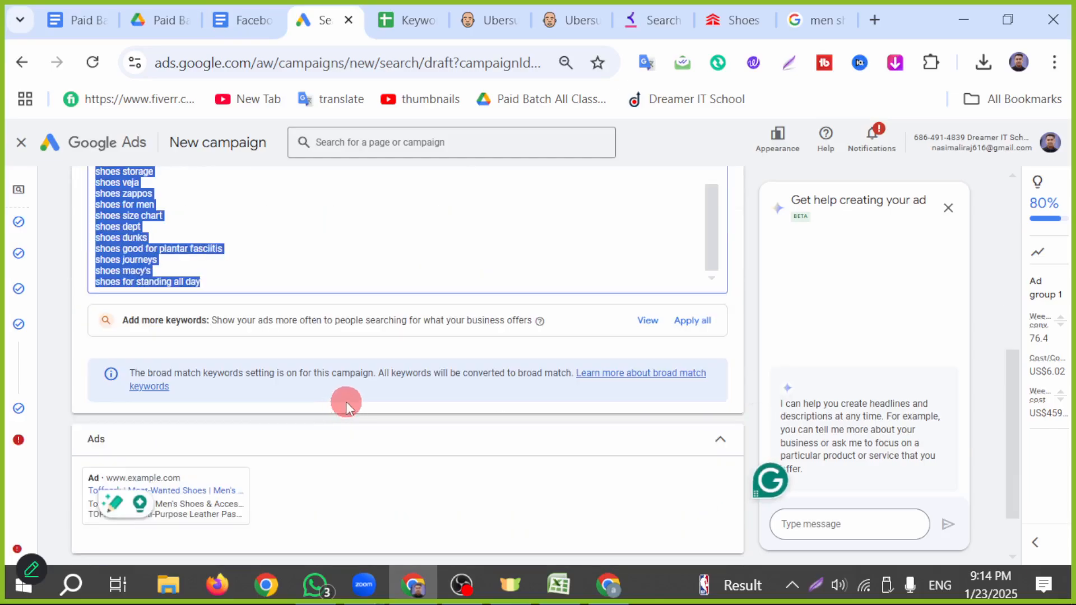
- Switch to the Keyword Reserach spreadsheet and review the keyword names, search volumes, competition and bid ranges throughout Sheet1
left_click(379, 25)
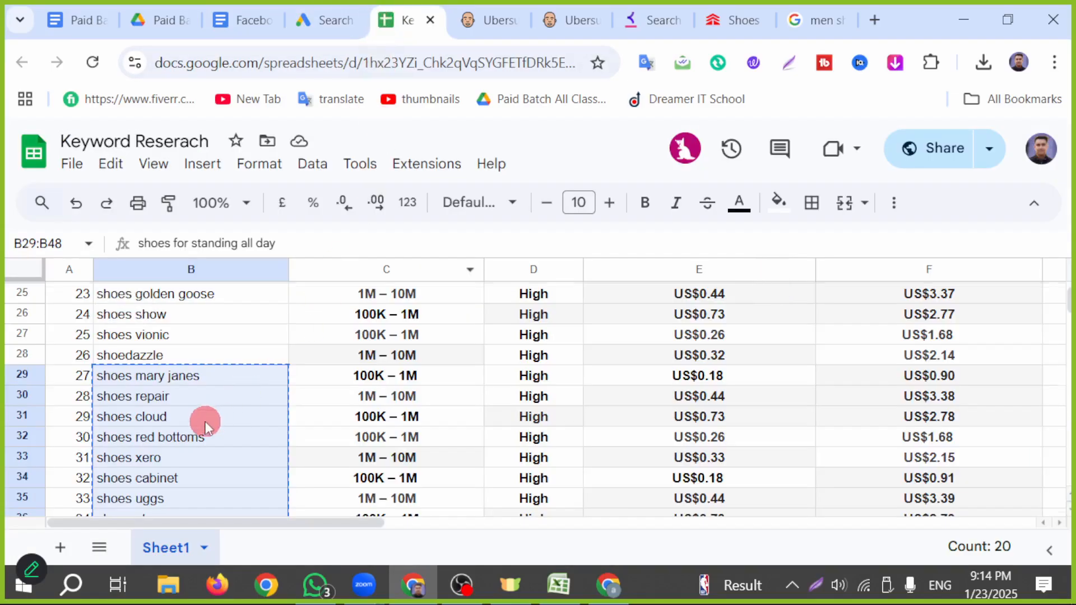
scroll(163, 423, "down", 5)
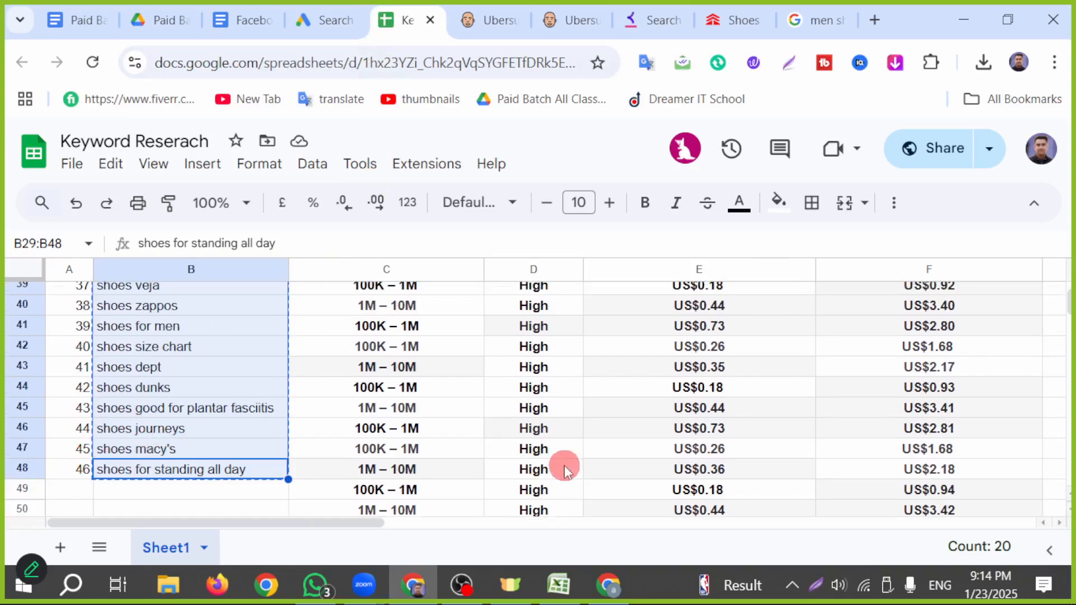
scroll(577, 476, "up", 13)
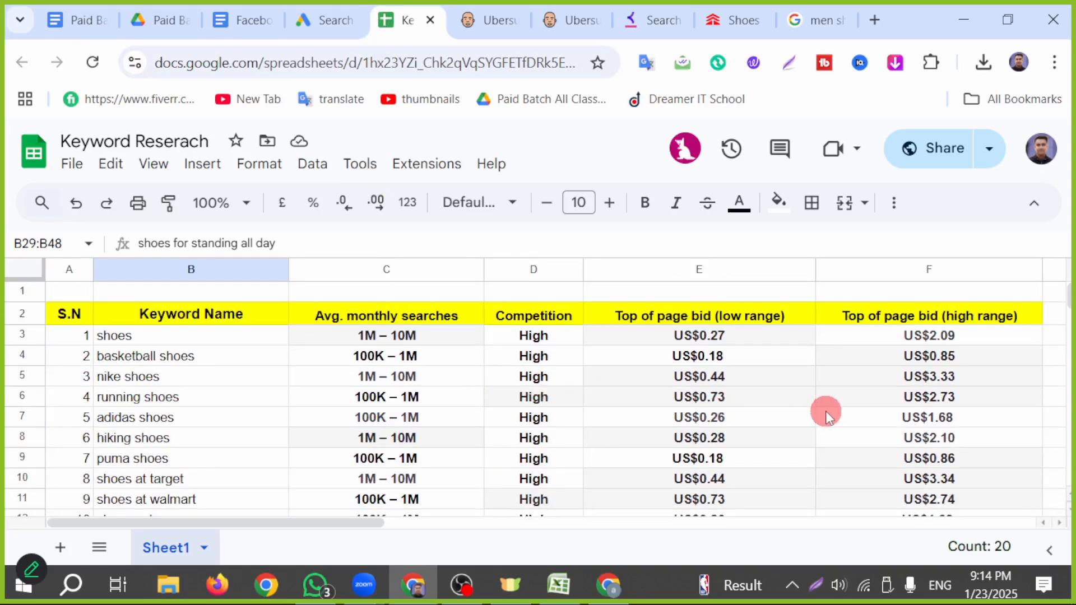
scroll(137, 437, "down", 2)
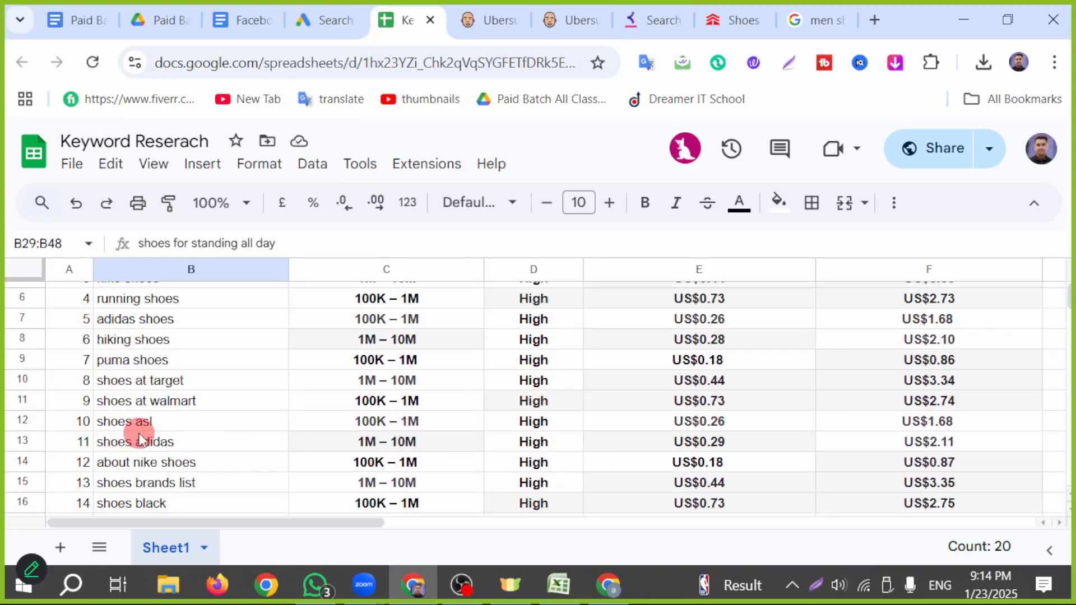
scroll(141, 440, "down", 11)
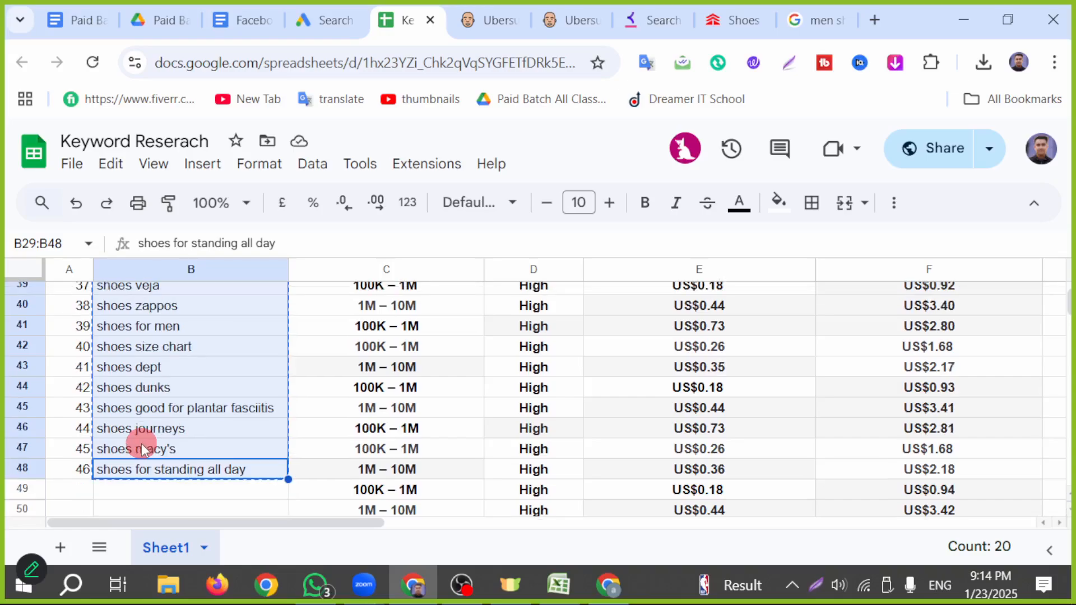
scroll(142, 446, "down", 8)
scroll(143, 456, "up", 20)
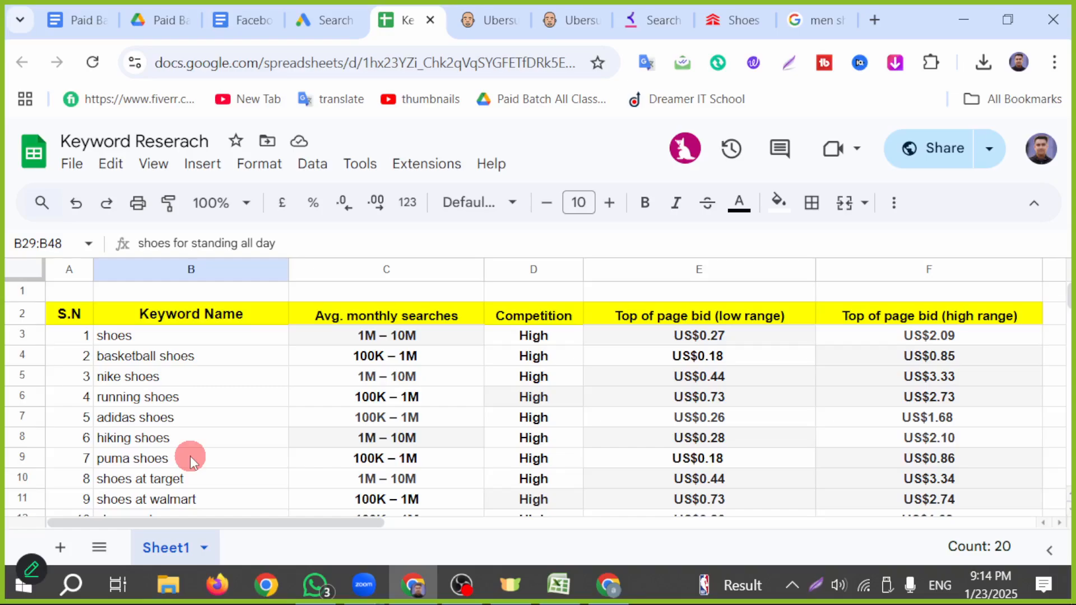
scroll(194, 459, "down", 18)
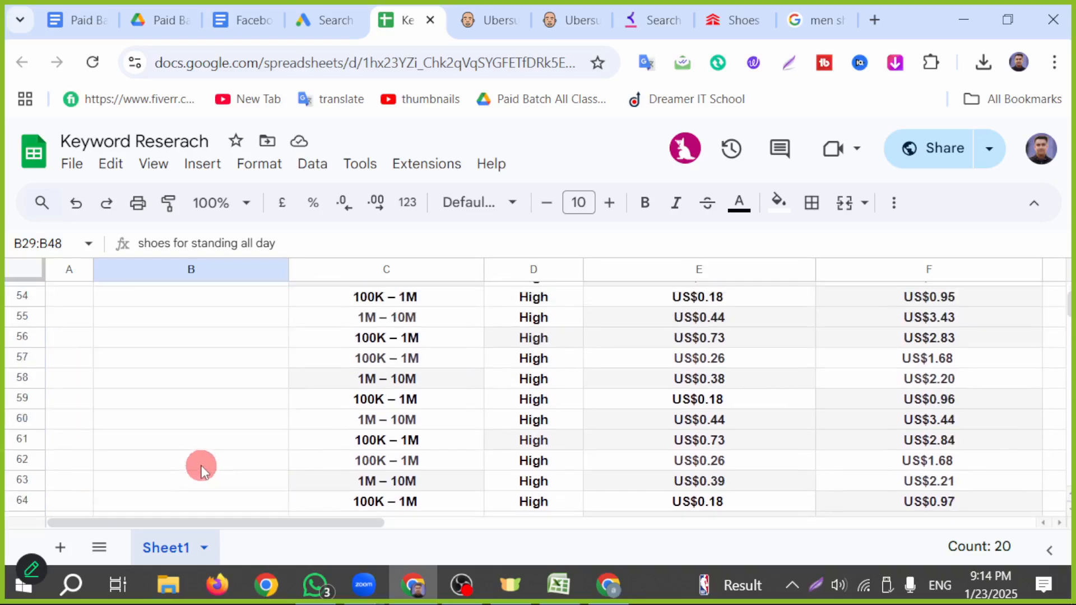
- Search Google in a new browser tab for "shoes usa", and run the suggested search "famous footwear"
left_click(872, 20)
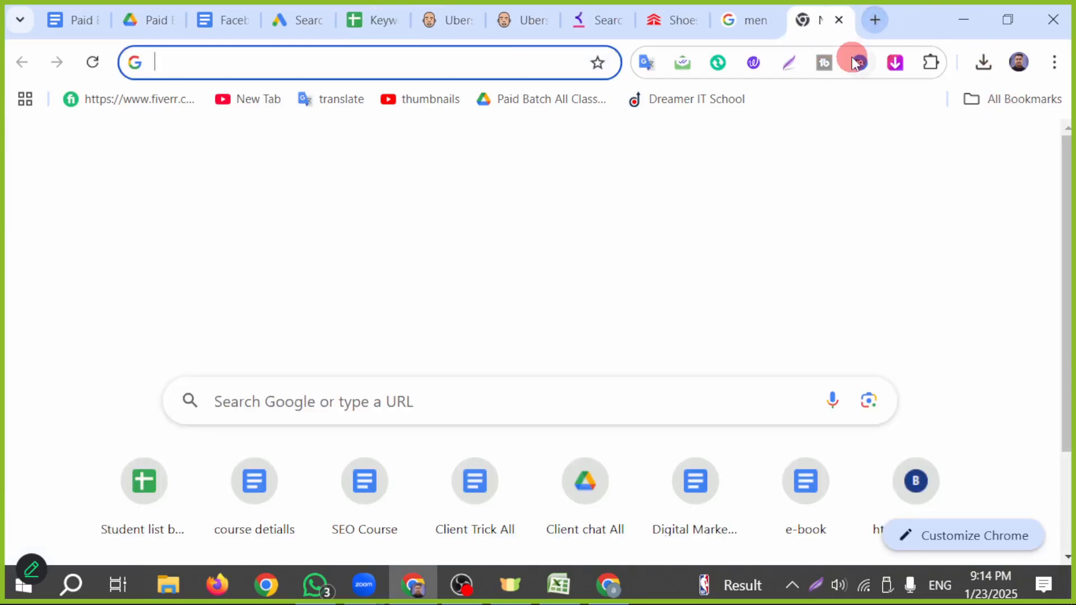
type("shoes")
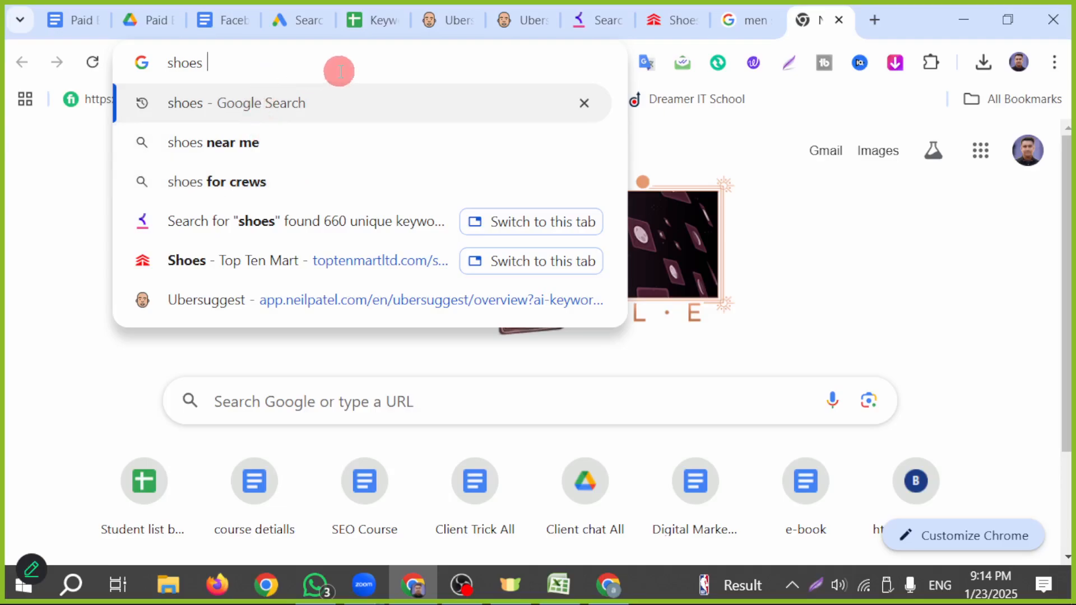
type("usa")
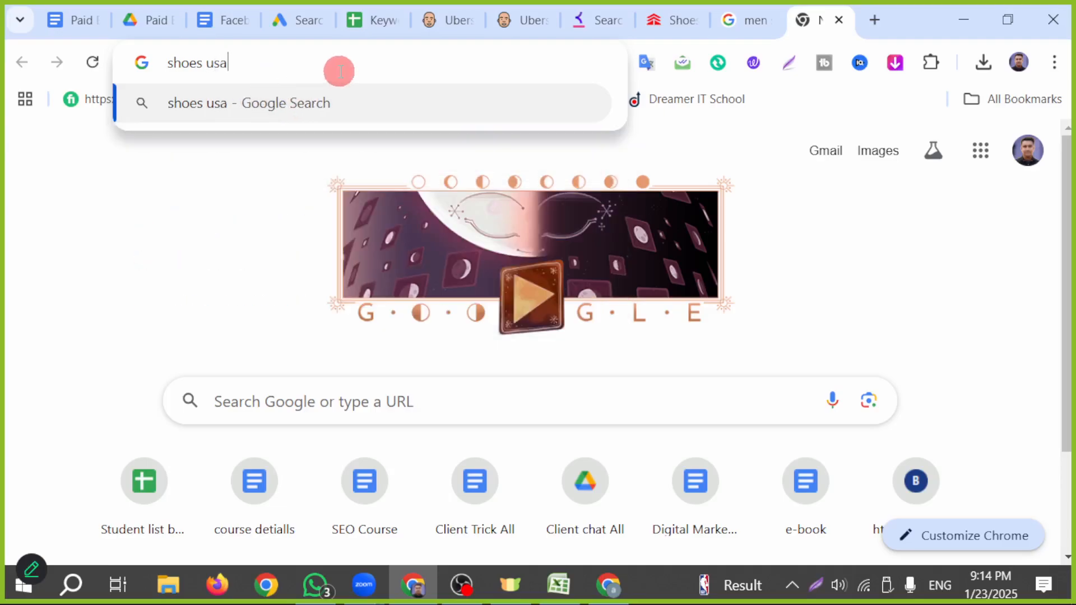
key("Return")
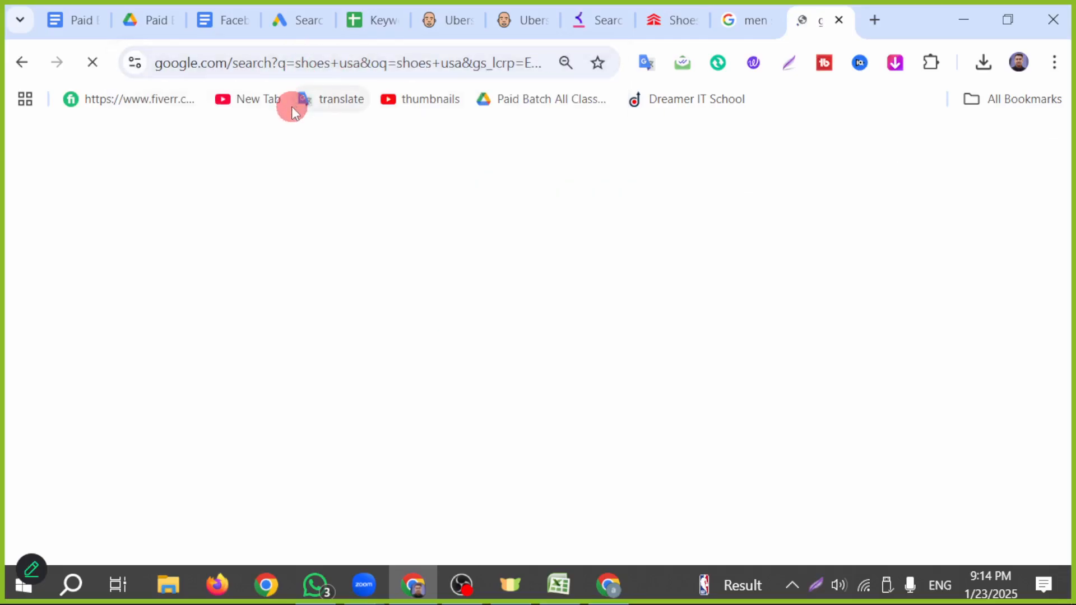
left_click(271, 167)
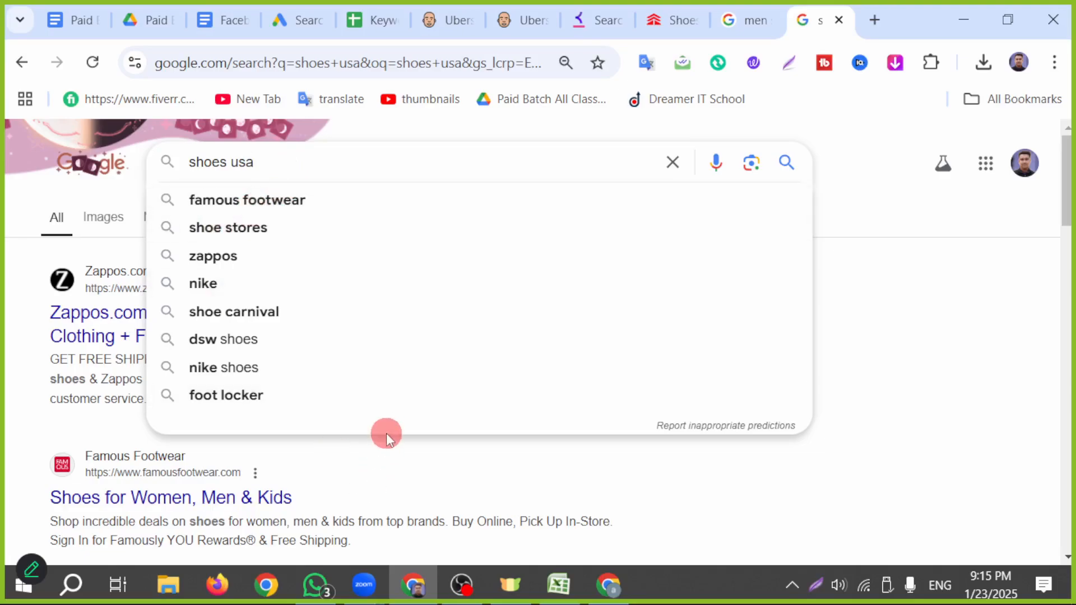
left_click(291, 203)
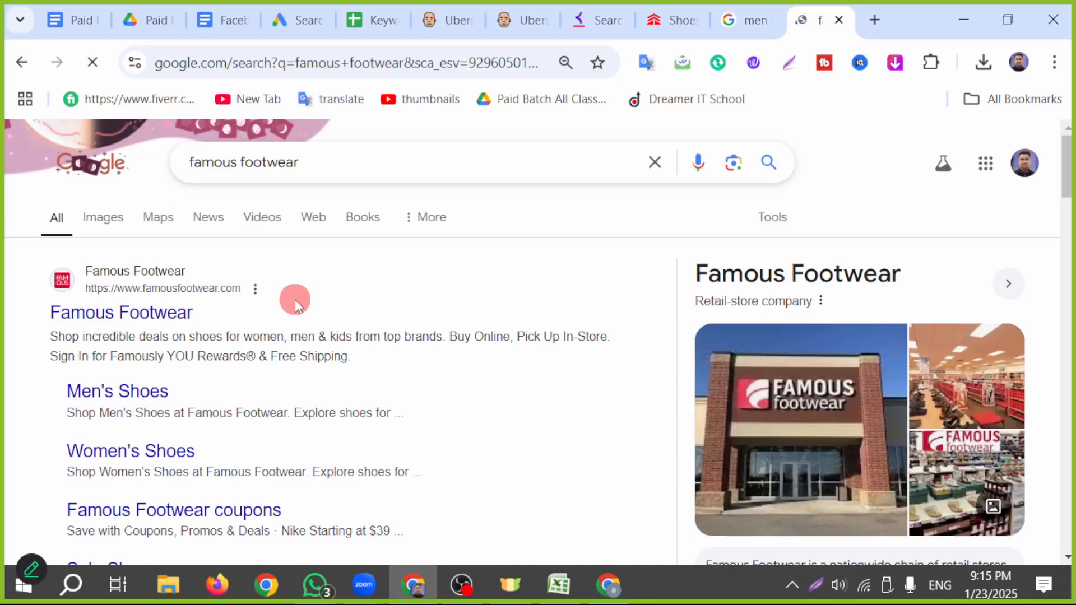
- Examine the "famous footwear" search results, including the site's sublinks and the company information, and highlight the search query
scroll(179, 320, "down", 3)
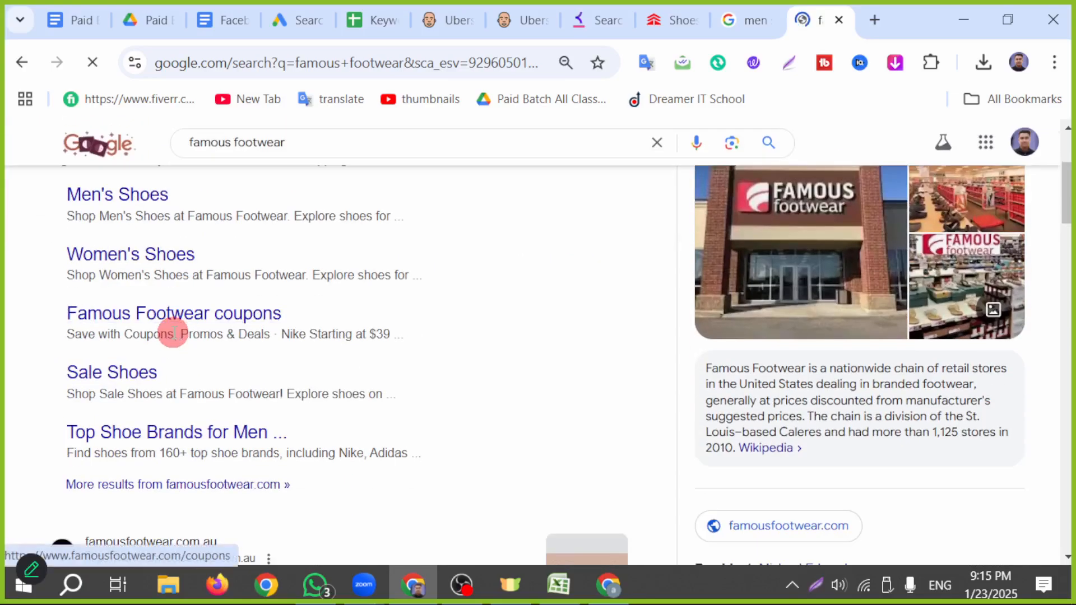
scroll(173, 331, "up", 4)
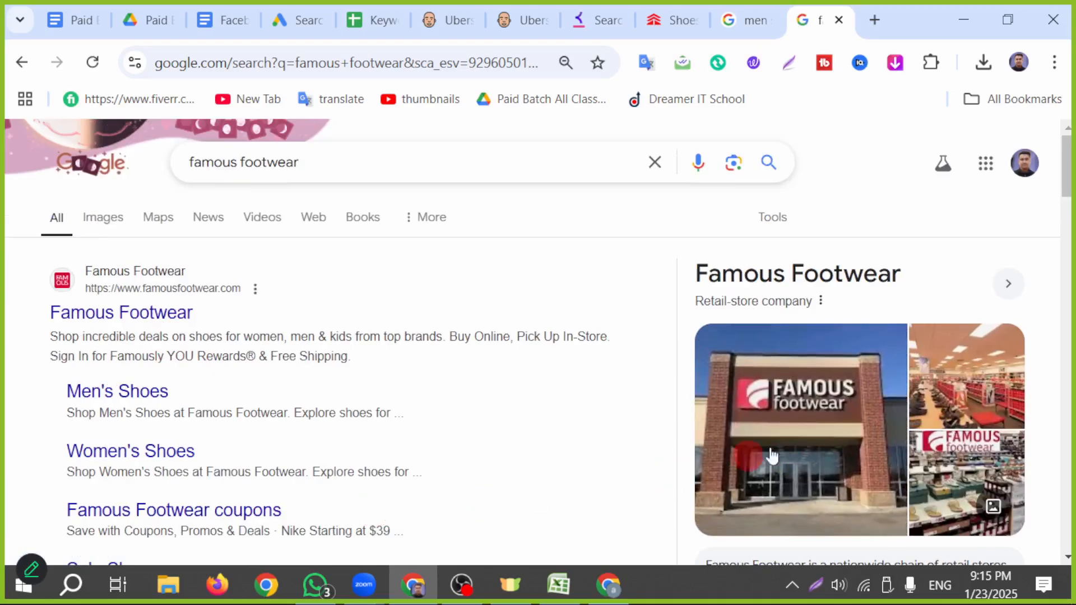
scroll(263, 376, "down", 5)
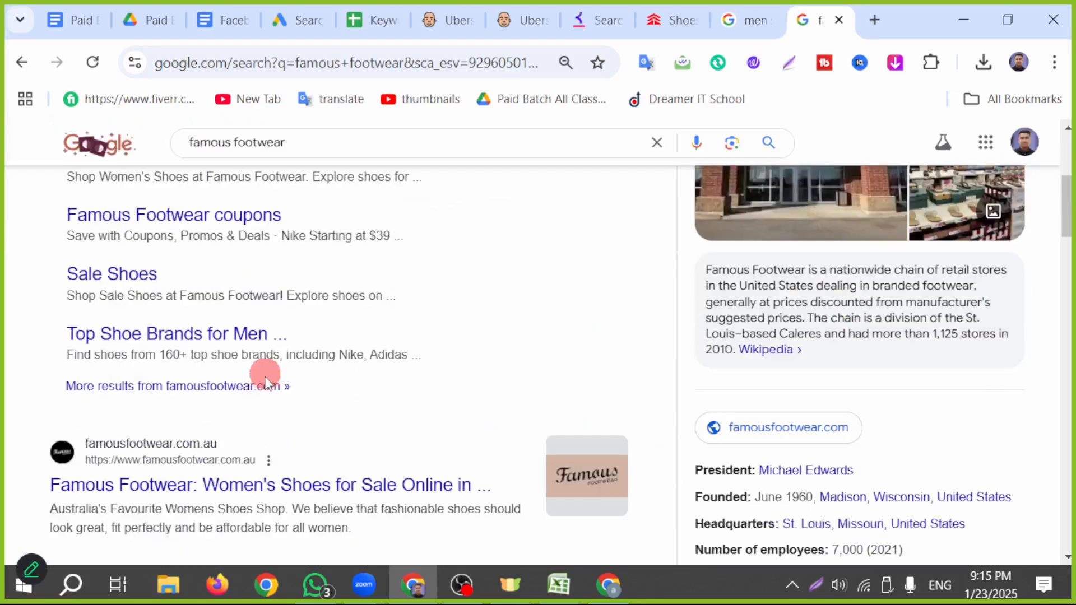
scroll(235, 389, "down", 3)
scroll(236, 389, "up", 9)
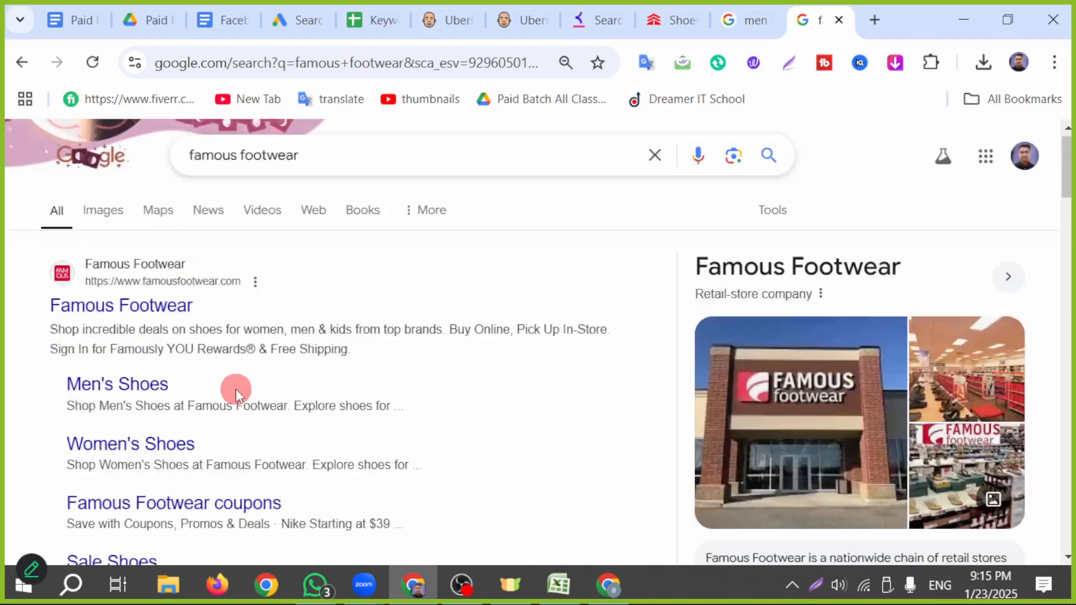
left_click_drag(312, 169, 173, 182)
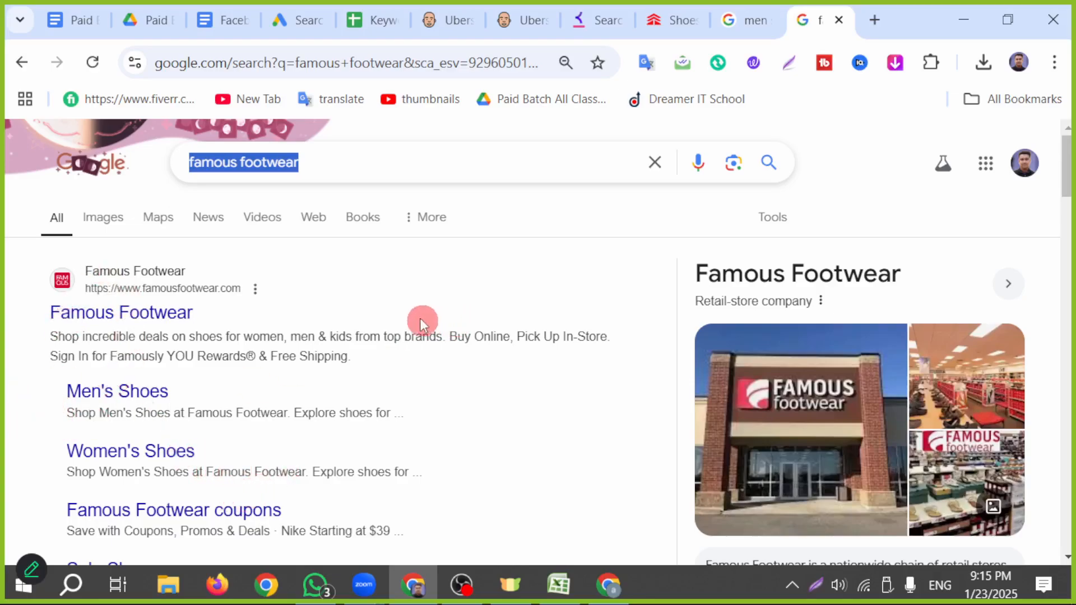
- Run the suggested Google search "famous footwear usa" and review the site's sublinks and related questions in the results
left_click(391, 166)
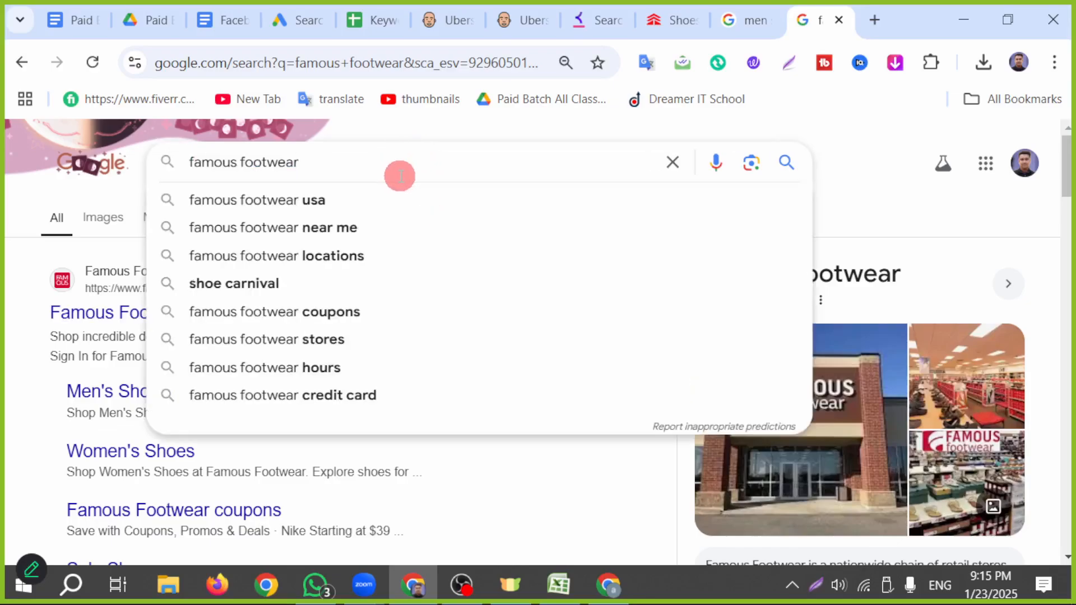
left_click(340, 206)
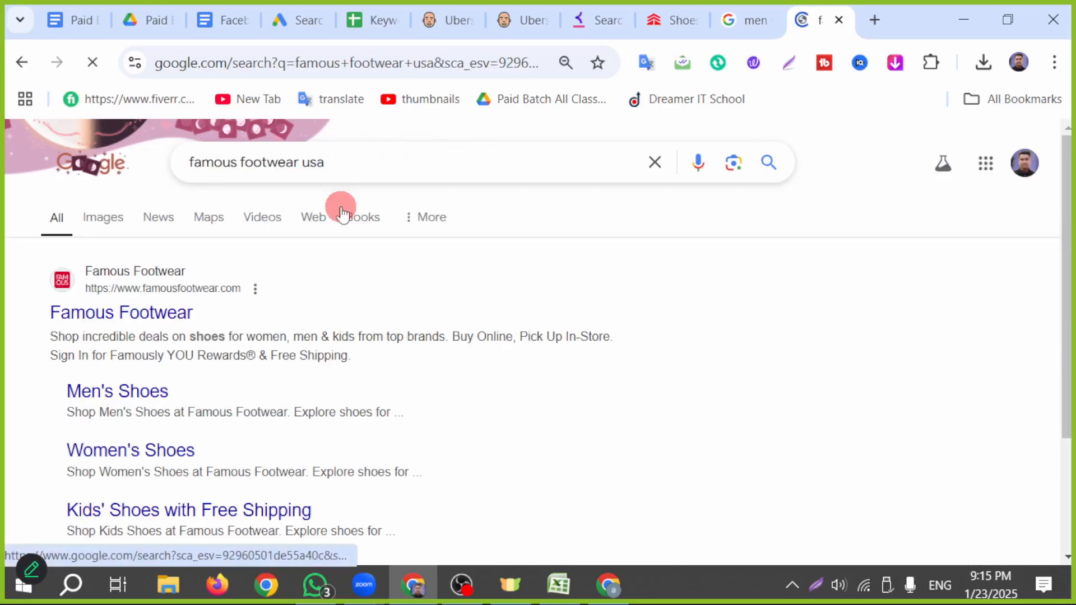
scroll(314, 385, "down", 15)
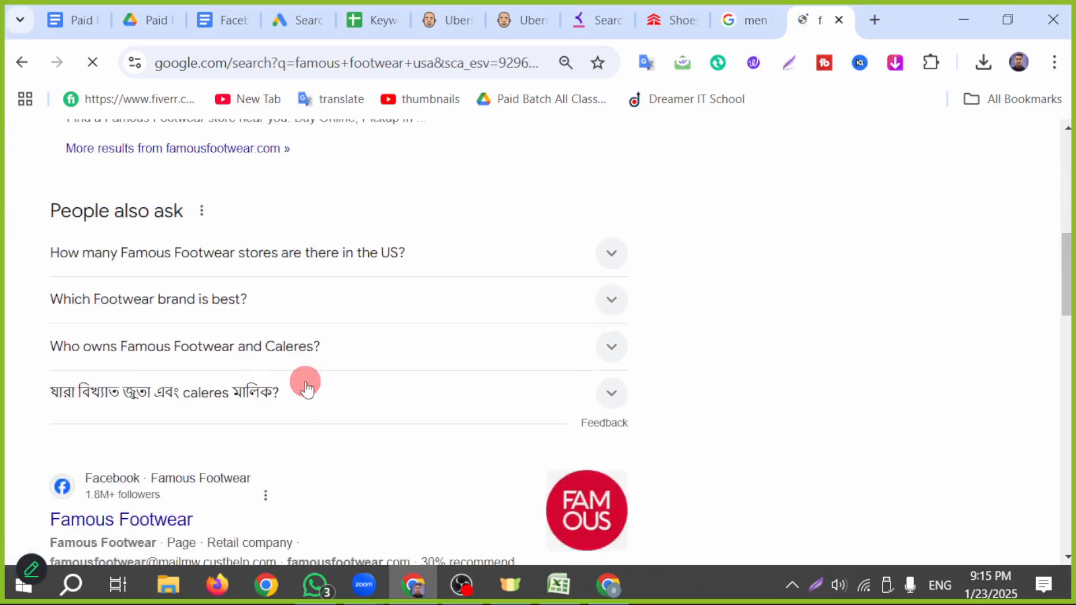
scroll(297, 381, "up", 10)
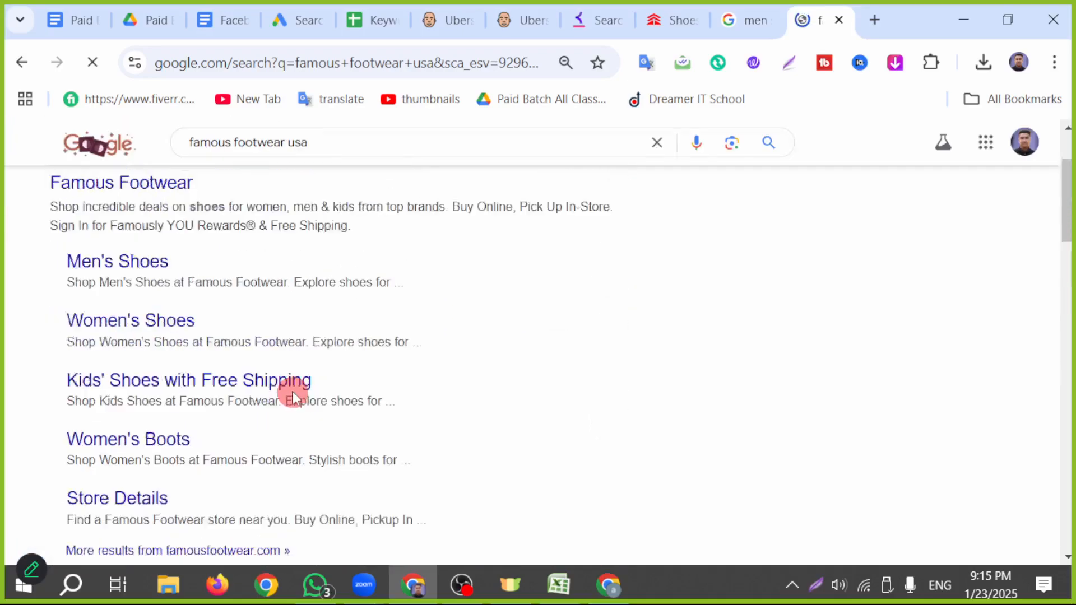
- Search Google for "Bata" in place of the current query and look through the results and the company information
left_click_drag(363, 165, 142, 180)
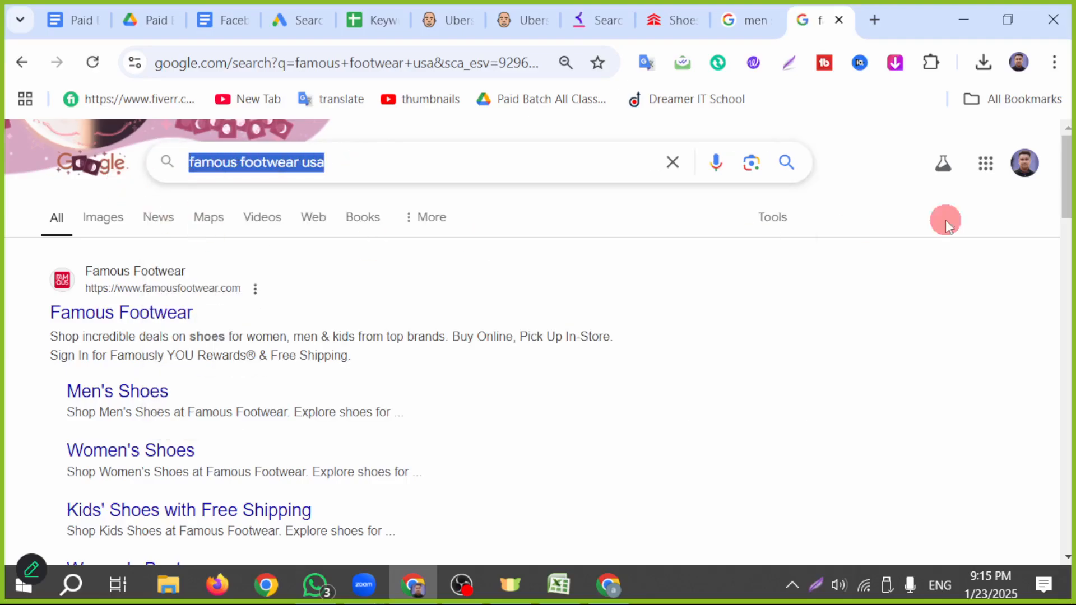
type("B")
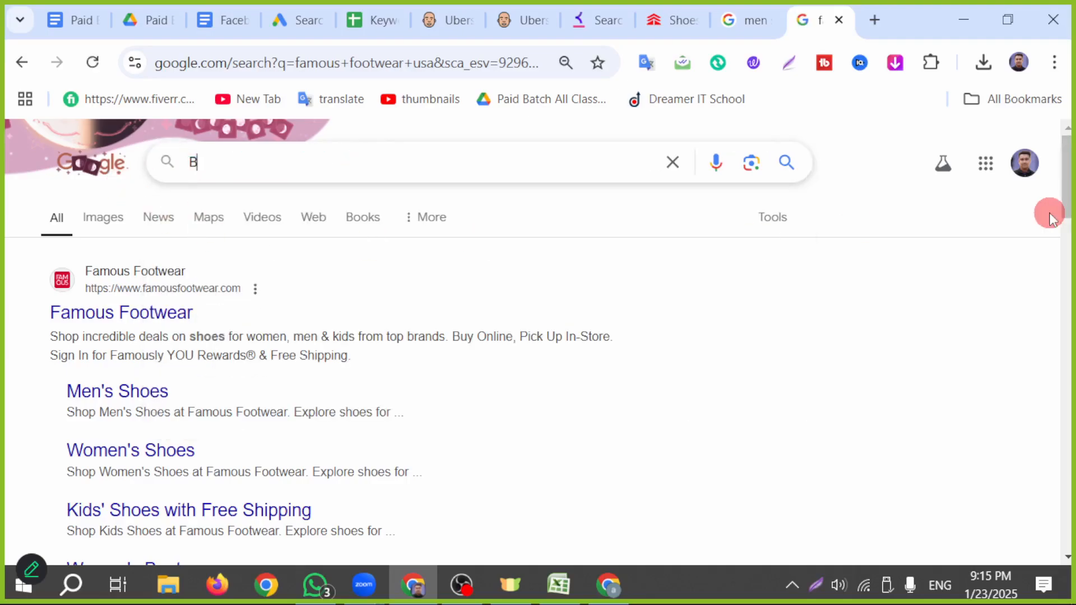
type("ata")
key("Return")
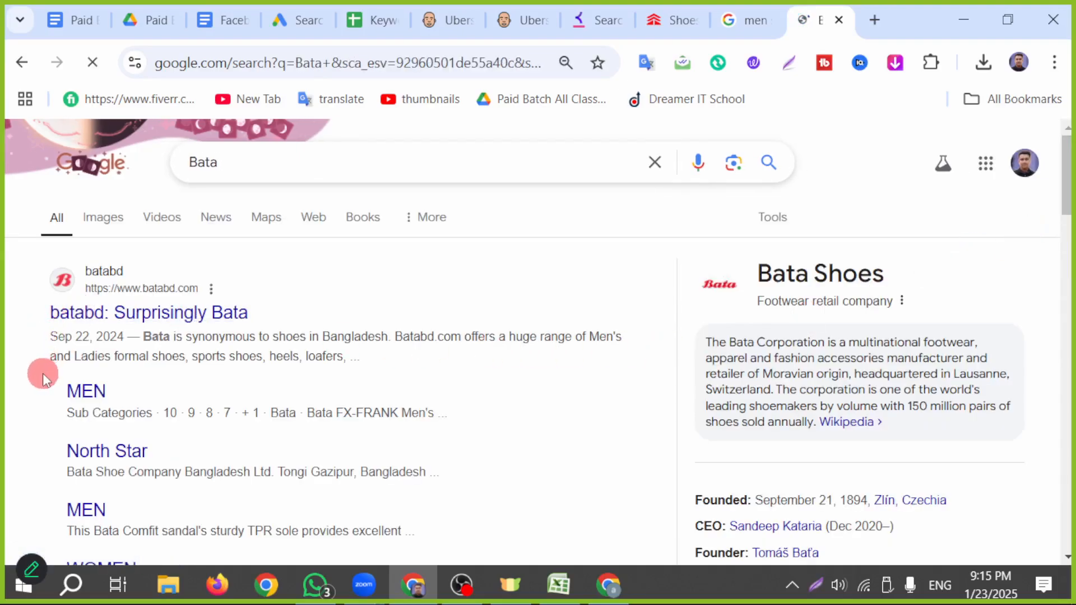
scroll(134, 386, "down", 3)
scroll(133, 387, "down", 5)
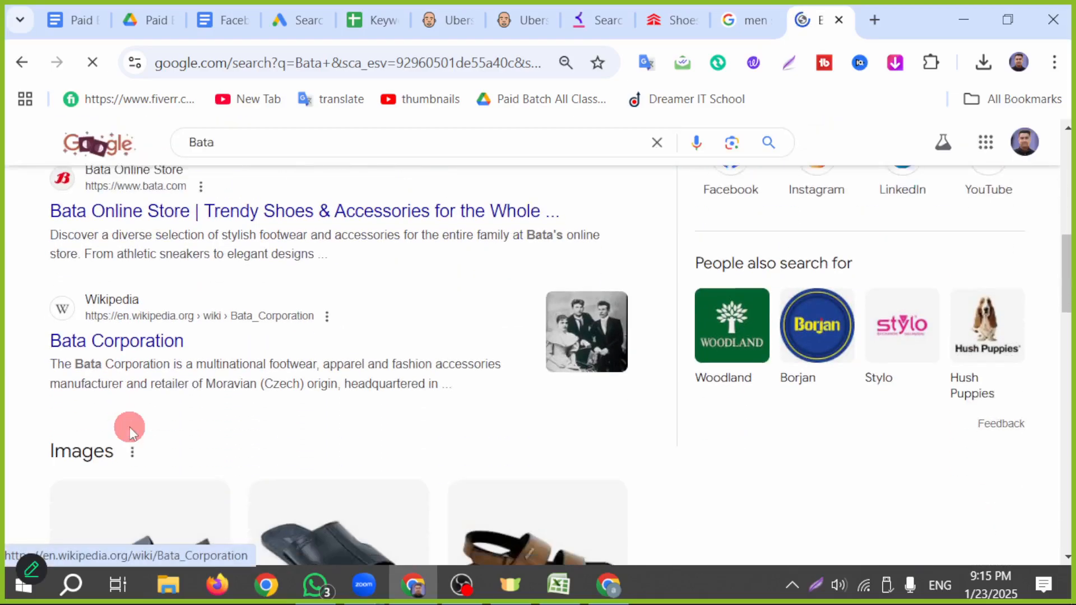
scroll(135, 407, "up", 4)
scroll(136, 406, "up", 4)
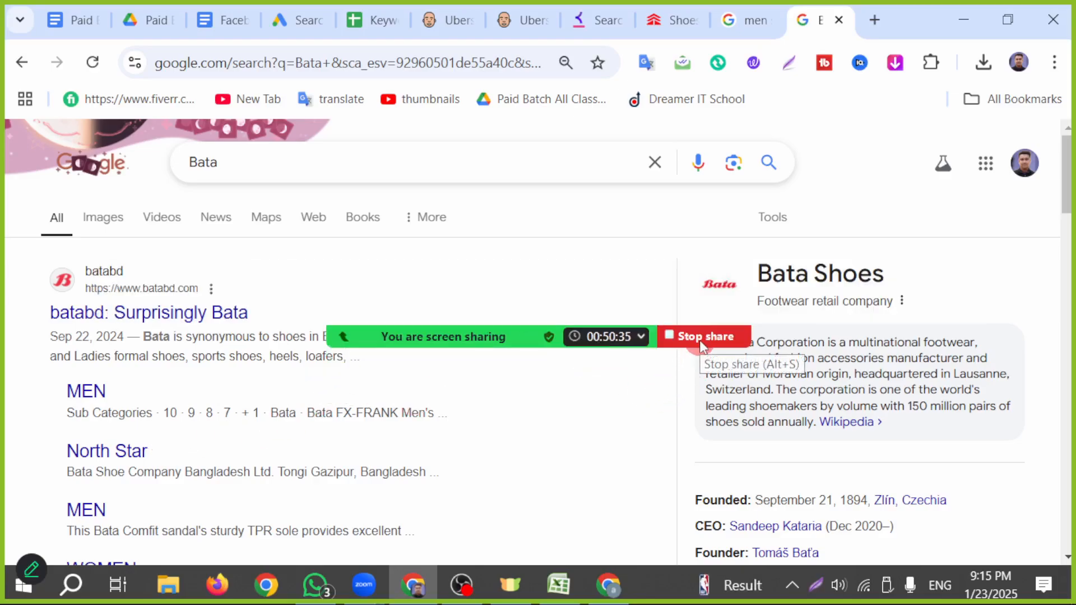
- Stop the Zoom screen share and show the second page of meeting participants
left_click(701, 339)
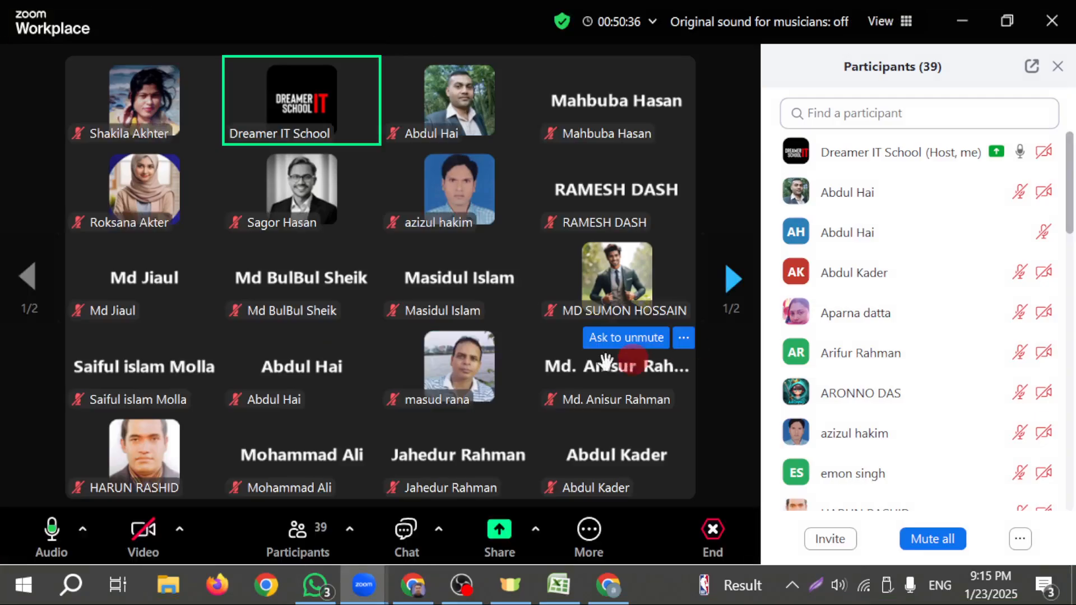
left_click(711, 307)
mouse_move(901, 391)
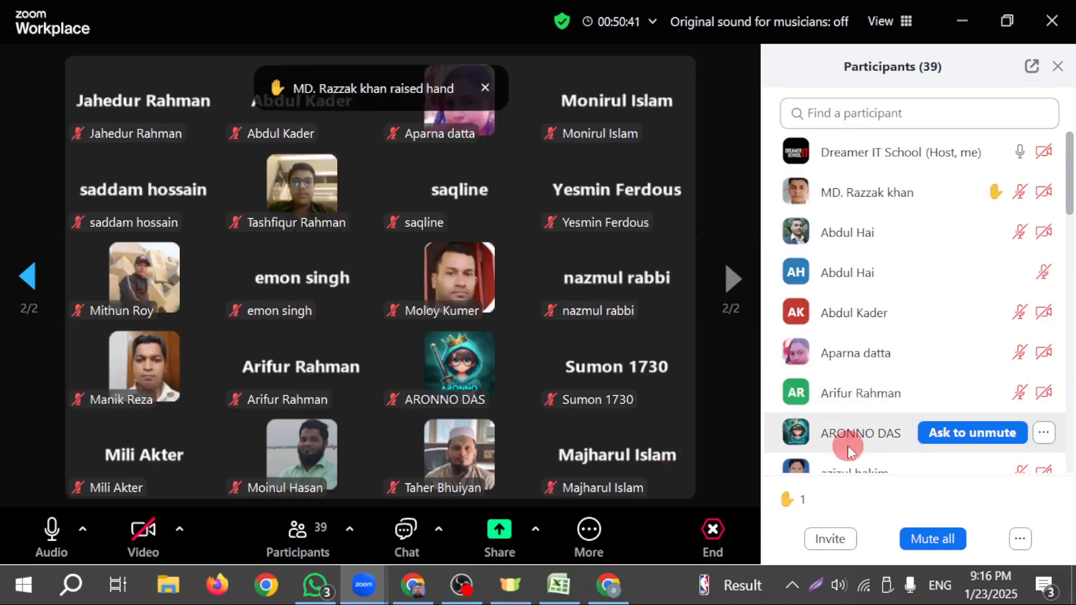
mouse_move(547, 385)
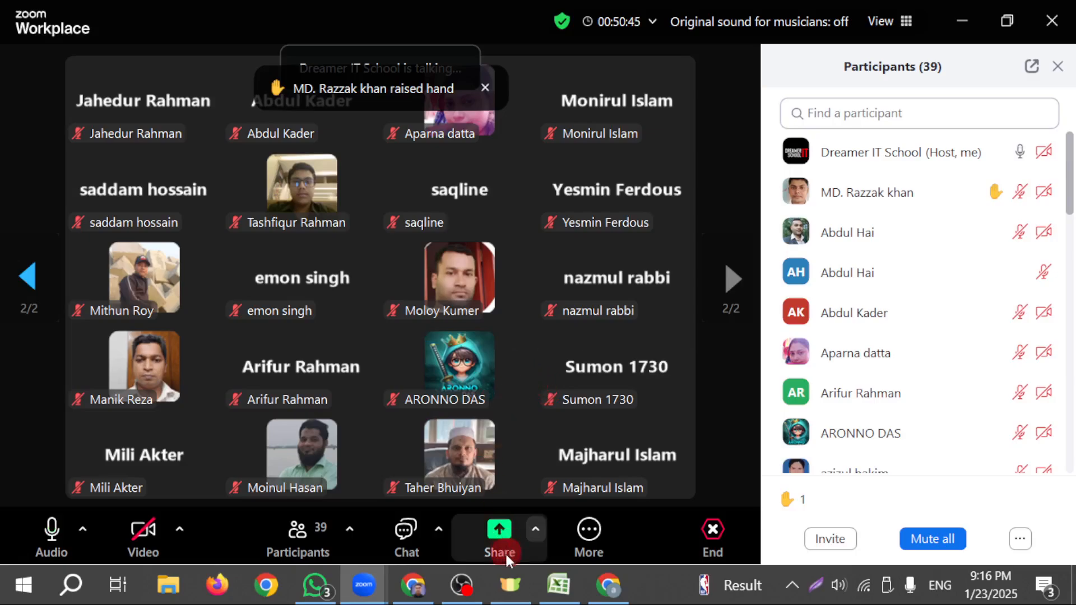
- Bring up the Mouse Highlight utility and close it
left_click(510, 584)
left_click(349, 42)
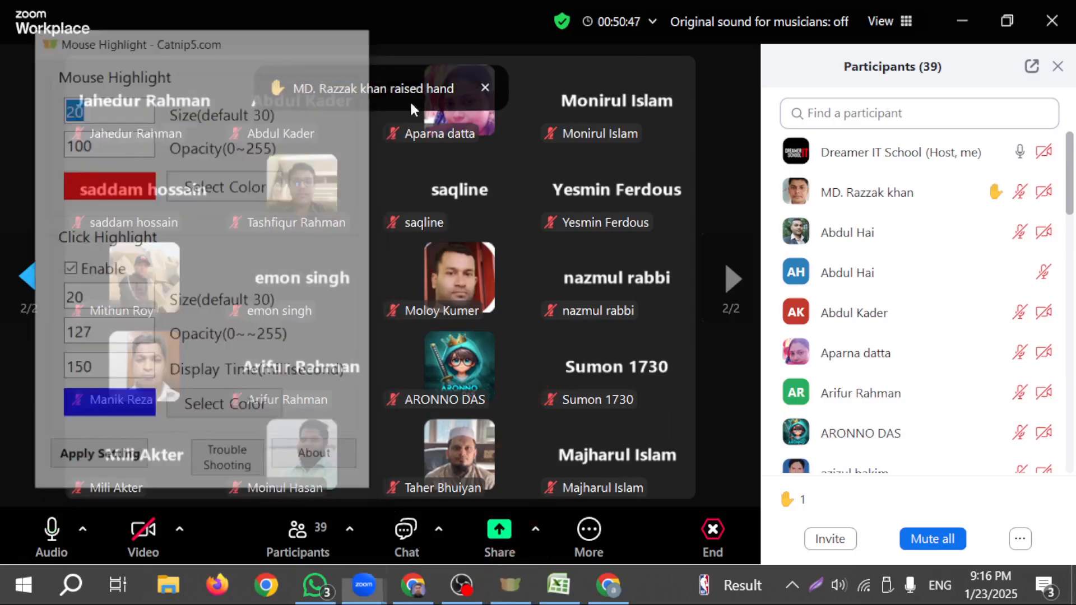